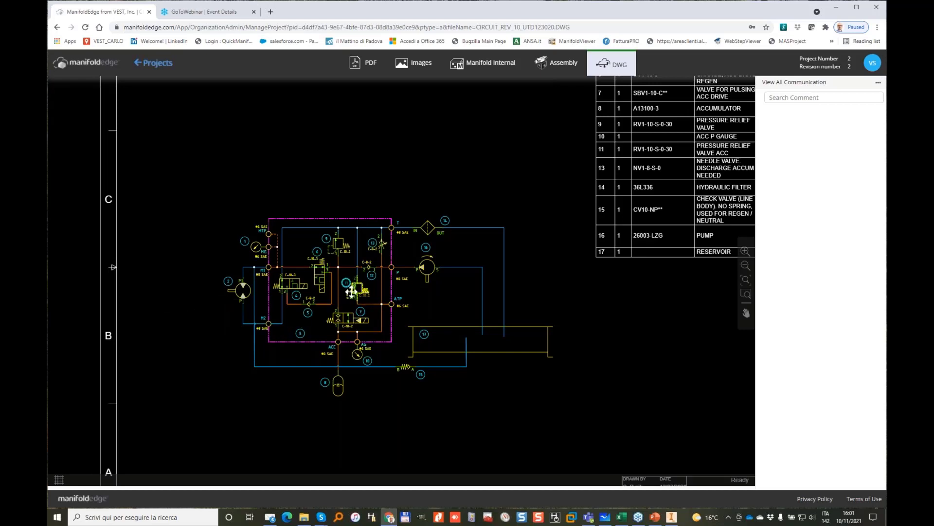
Examine the hydraulic circuit drawing up close, then open the 3D assembly model and view it from other sides.
{"action": "scroll", "coordinate": [350, 293], "scroll_direction": "up", "scroll_amount": 2}
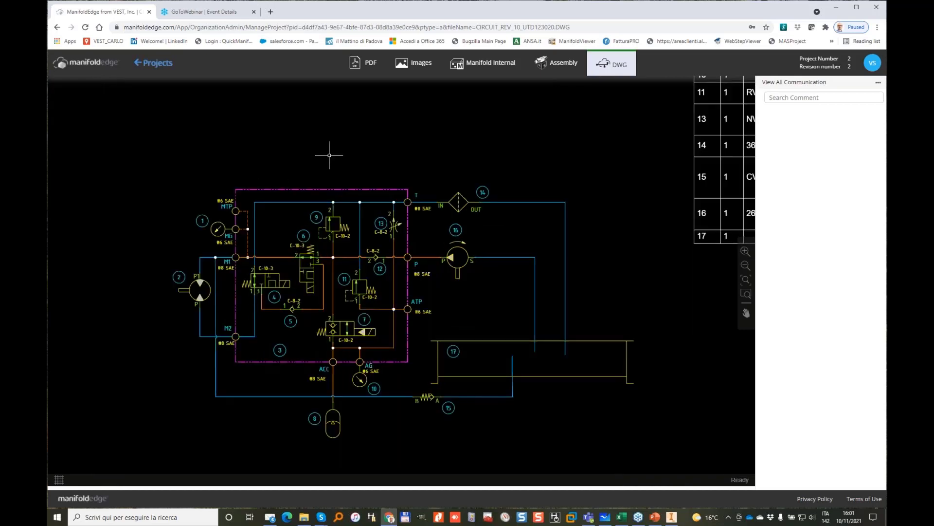
{"action": "middle_click_drag", "start_coordinate": [339, 300], "coordinate": [372, 242]}
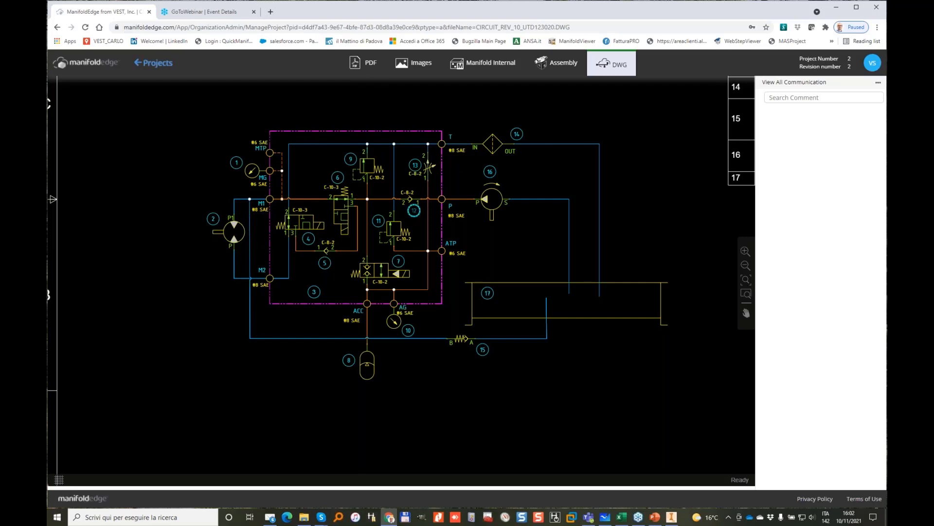
{"action": "left_click", "coordinate": [563, 64]}
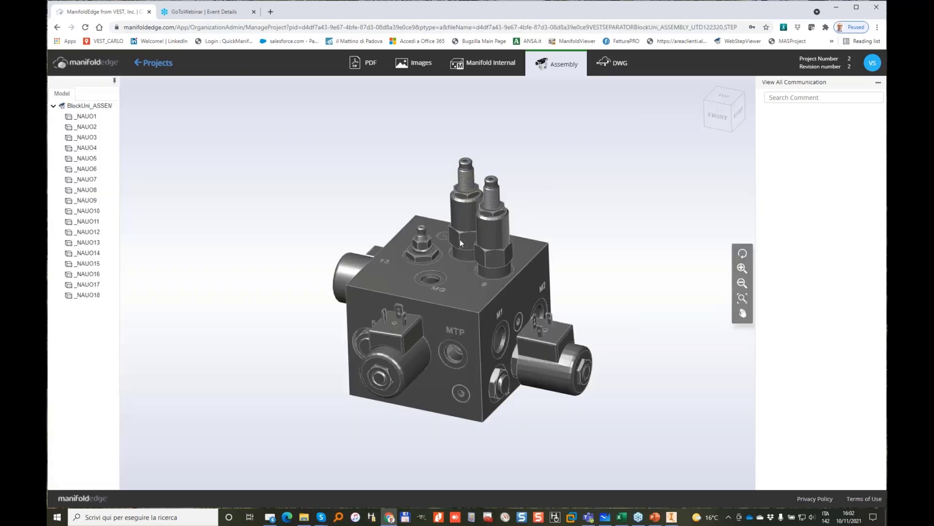
{"action": "left_click_drag", "start_coordinate": [460, 238], "coordinate": [236, 376]}
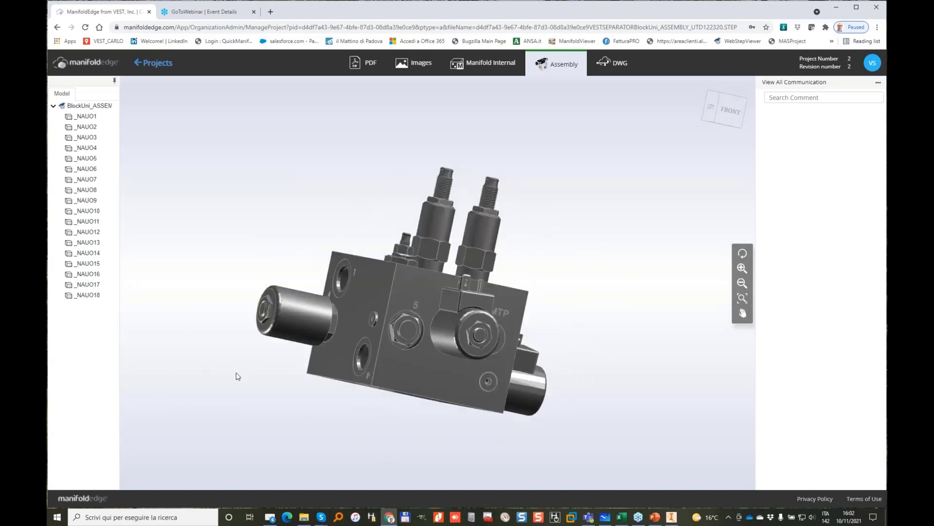
Open the manifold's internal model and examine its cavities and coloured drillings from several directions.
{"action": "left_click", "coordinate": [489, 66]}
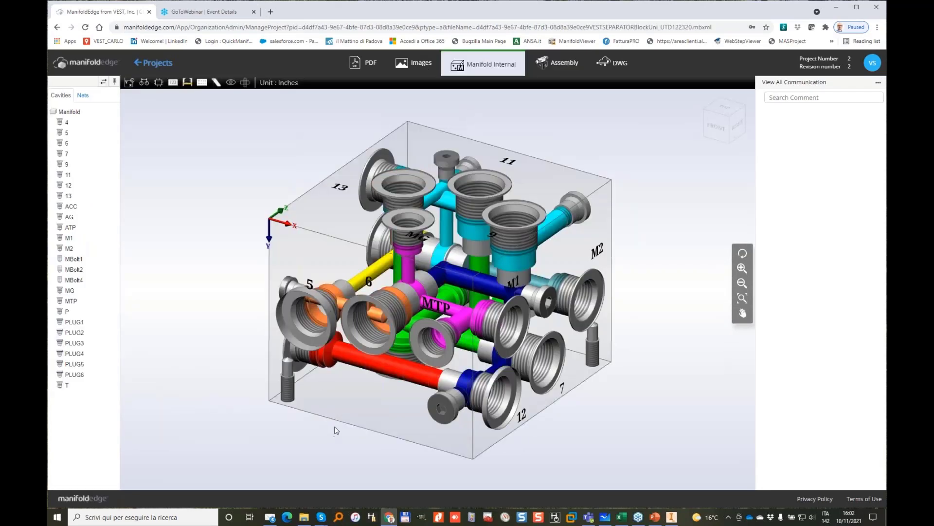
{"action": "left_click_drag", "start_coordinate": [336, 430], "coordinate": [536, 273]}
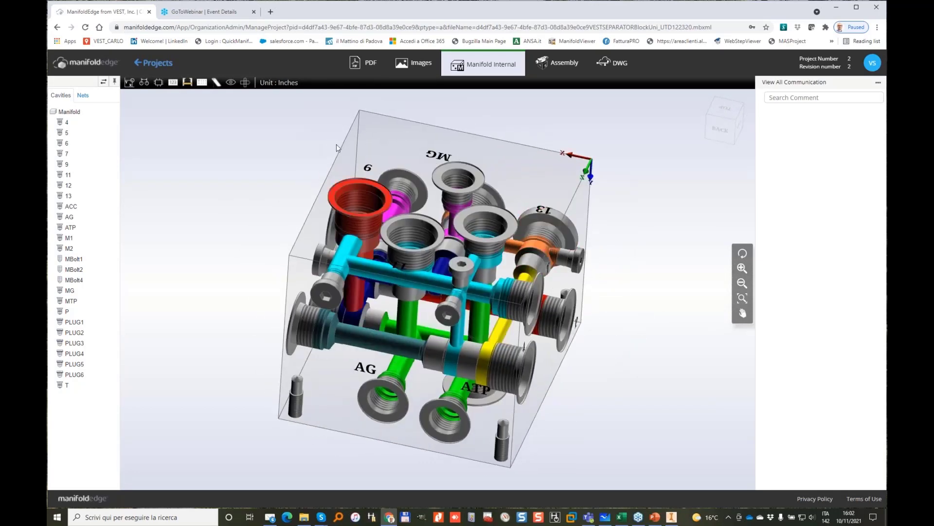
{"action": "left_click_drag", "start_coordinate": [541, 346], "coordinate": [546, 302]}
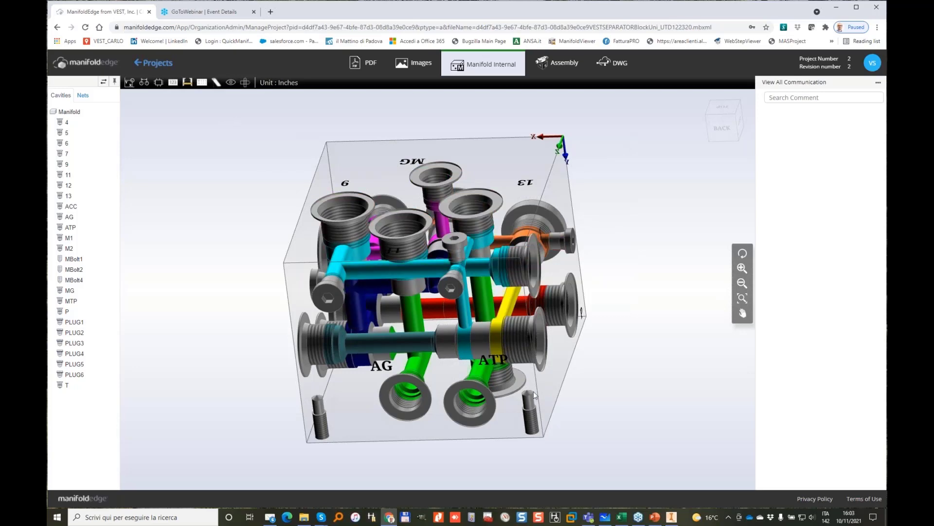
{"action": "left_click_drag", "start_coordinate": [558, 389], "coordinate": [486, 243]}
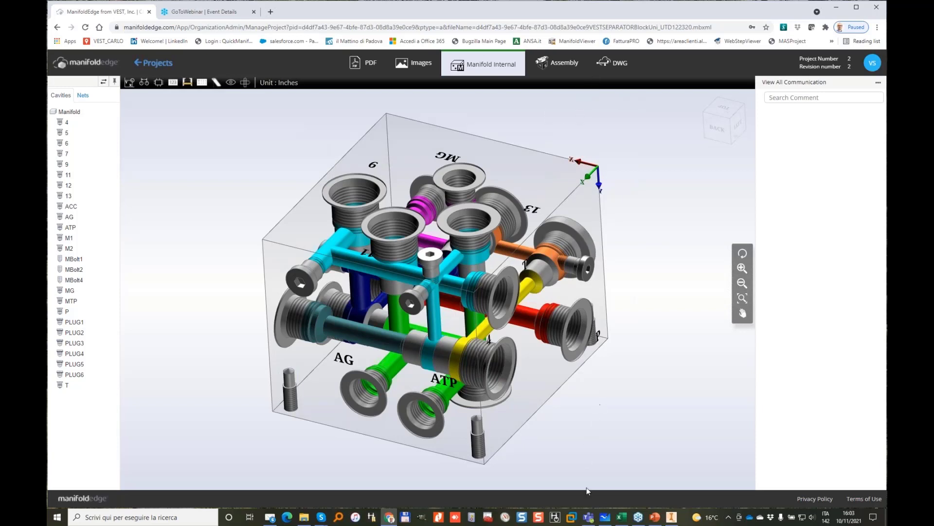
Switch to Microsoft Whiteboard and bring an empty area of the board into view.
{"action": "left_click", "coordinate": [605, 517]}
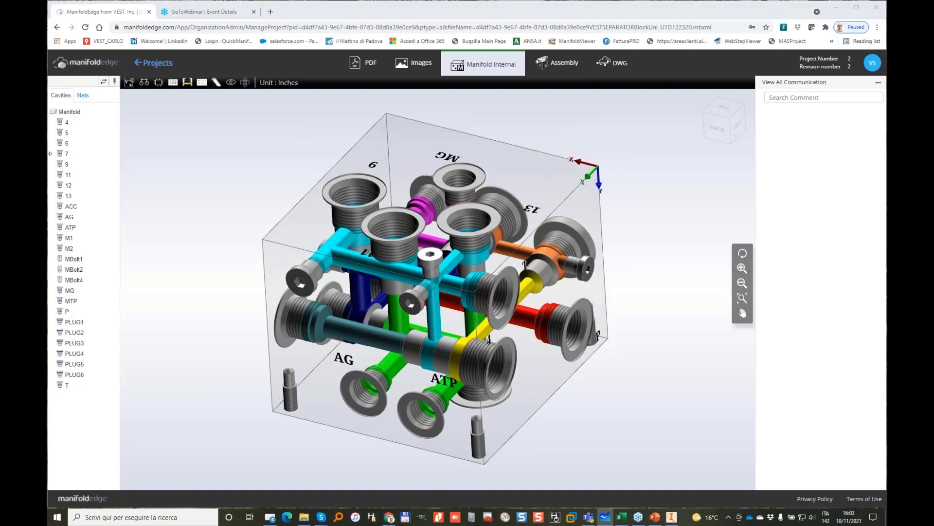
{"action": "left_click_drag", "start_coordinate": [48, 357], "coordinate": [742, 236]}
{"action": "double_click", "coordinate": [743, 235]}
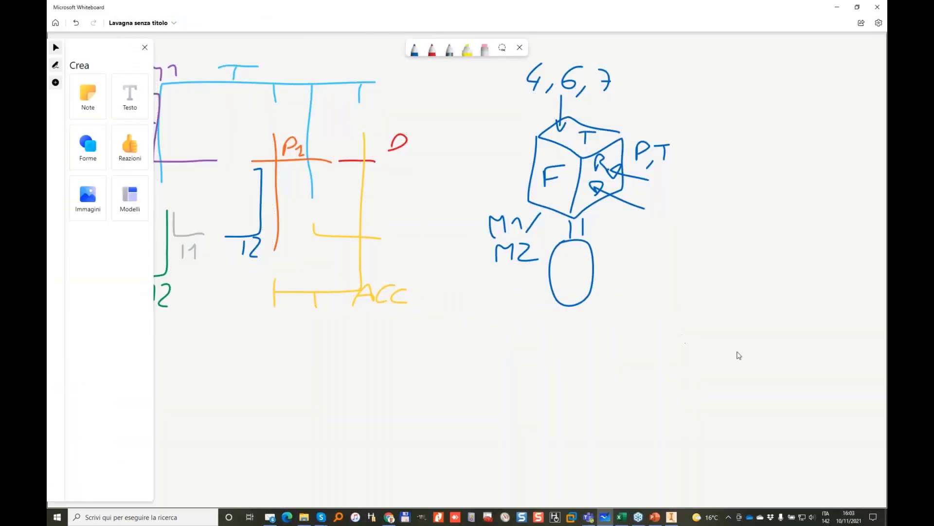
{"action": "left_click_drag", "start_coordinate": [736, 351], "coordinate": [288, 159]}
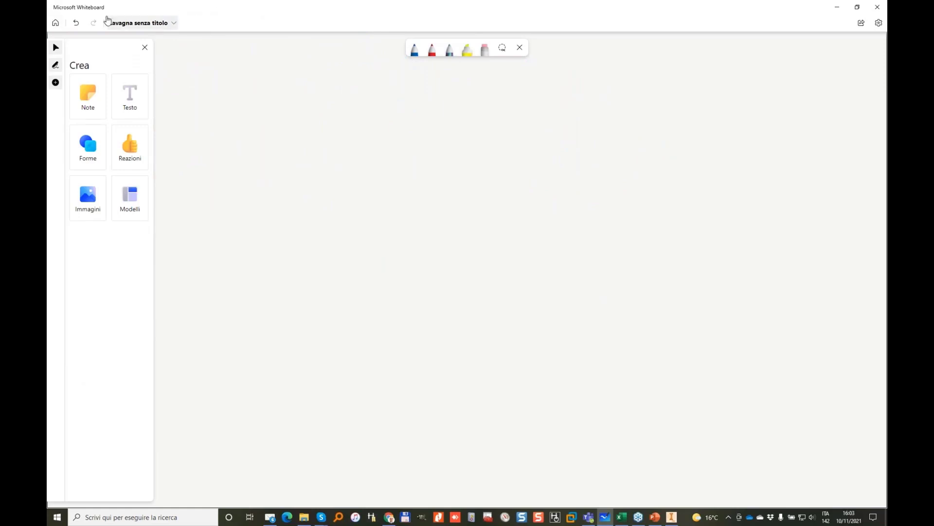
Insert the hydraulic schematic image on the whiteboard and enlarge it to fill most of the visible board.
{"action": "left_click", "coordinate": [87, 196]}
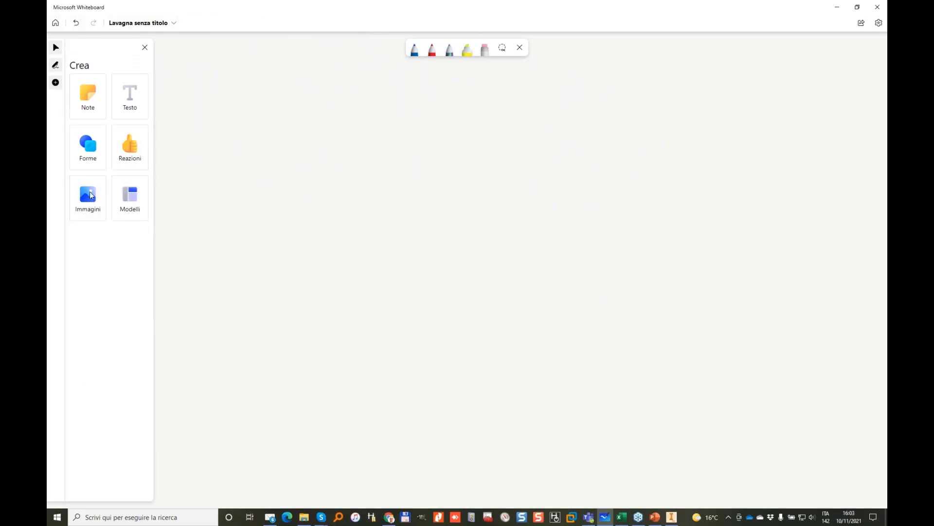
{"action": "double_click", "coordinate": [294, 75]}
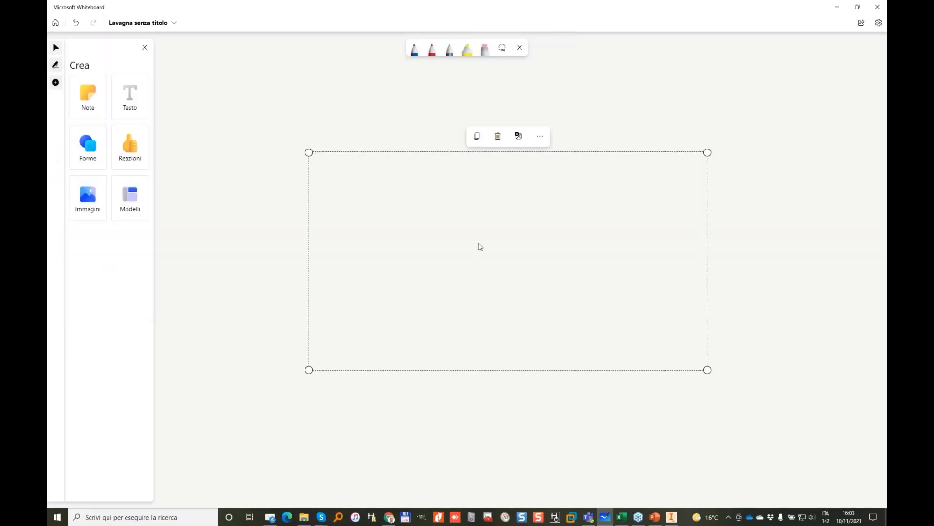
{"action": "left_click_drag", "start_coordinate": [308, 370], "coordinate": [154, 456]}
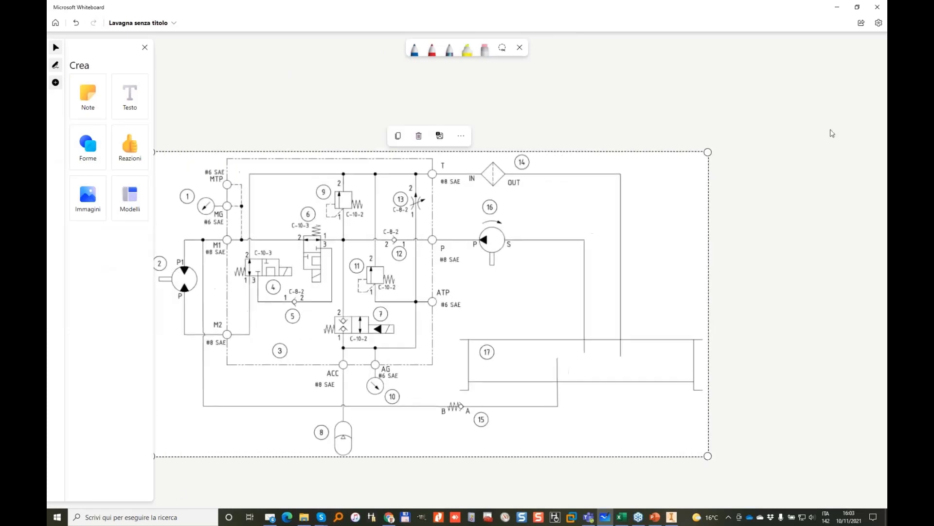
{"action": "left_click_drag", "start_coordinate": [708, 152], "coordinate": [871, 59]}
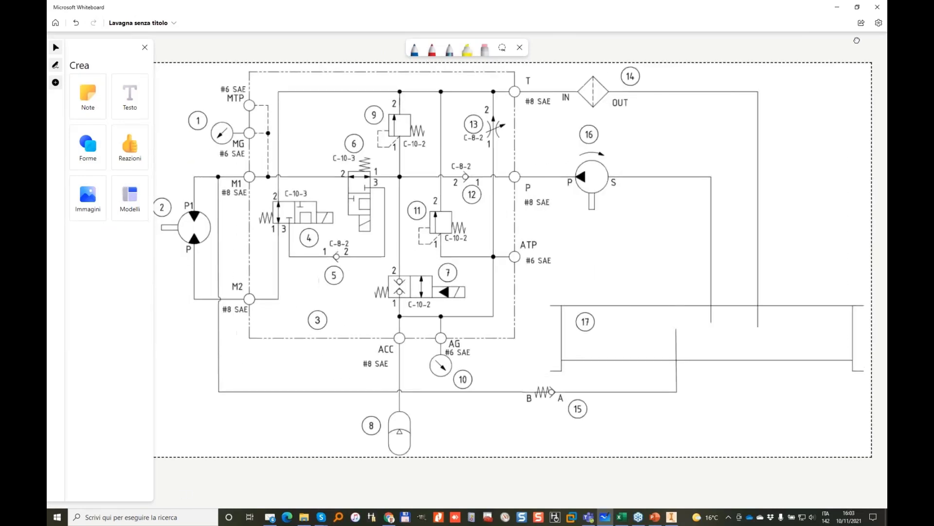
Circle pump 16 and motor 2 on the schematic with the blue pen.
{"action": "left_click", "coordinate": [415, 49]}
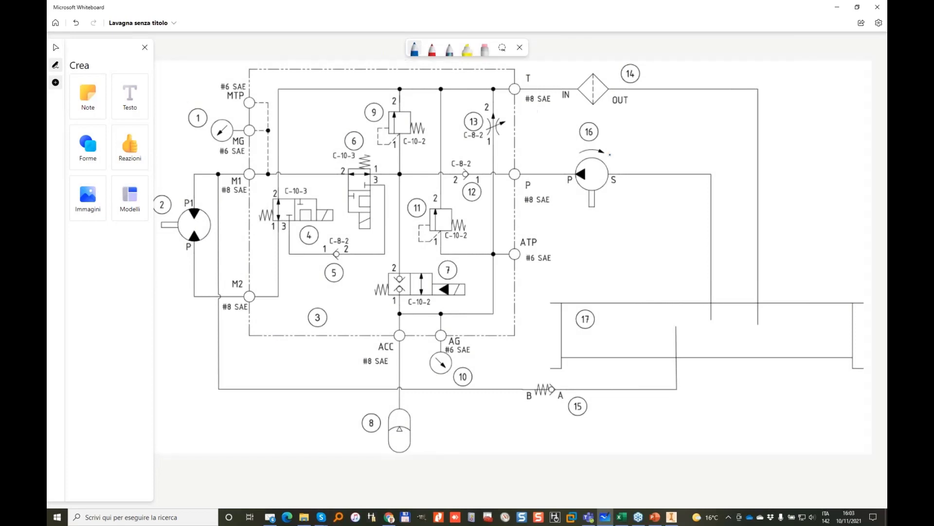
{"action": "mouse_move", "coordinate": [568, 160]}
{"action": "left_mouse_down"}
{"action": "mouse_move", "coordinate": [626, 171]}
{"action": "mouse_move", "coordinate": [590, 140]}
{"action": "left_mouse_up"}
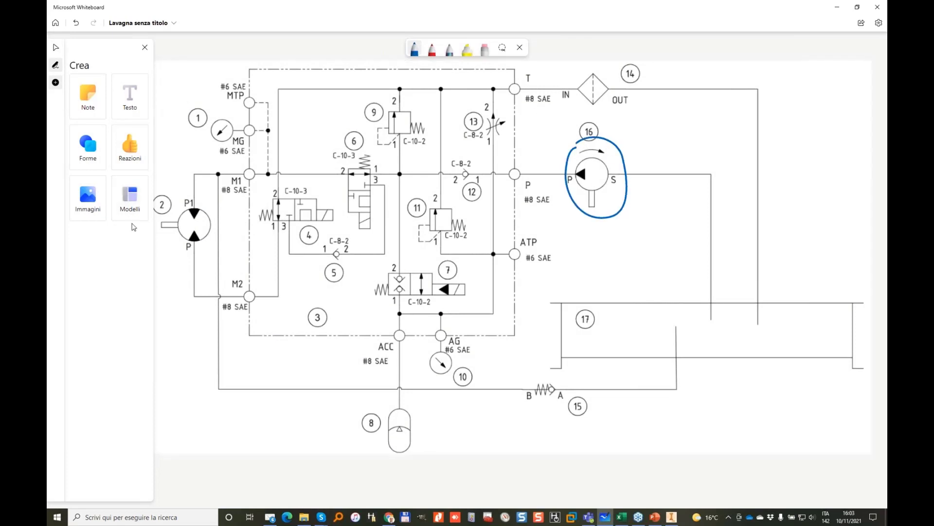
{"action": "mouse_move", "coordinate": [185, 200]}
{"action": "left_mouse_down"}
{"action": "mouse_move", "coordinate": [206, 258]}
{"action": "mouse_move", "coordinate": [175, 198]}
{"action": "left_mouse_up"}
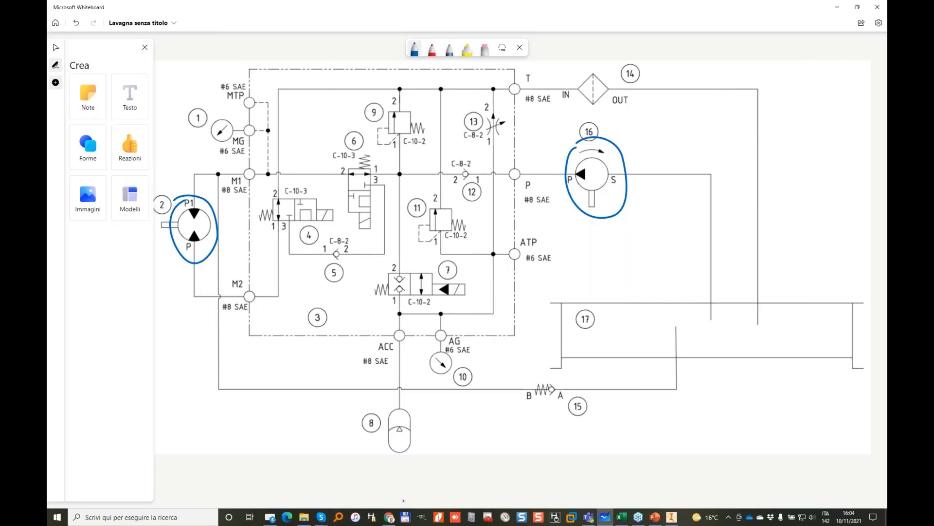
{"action": "key", "text": "Escape"}
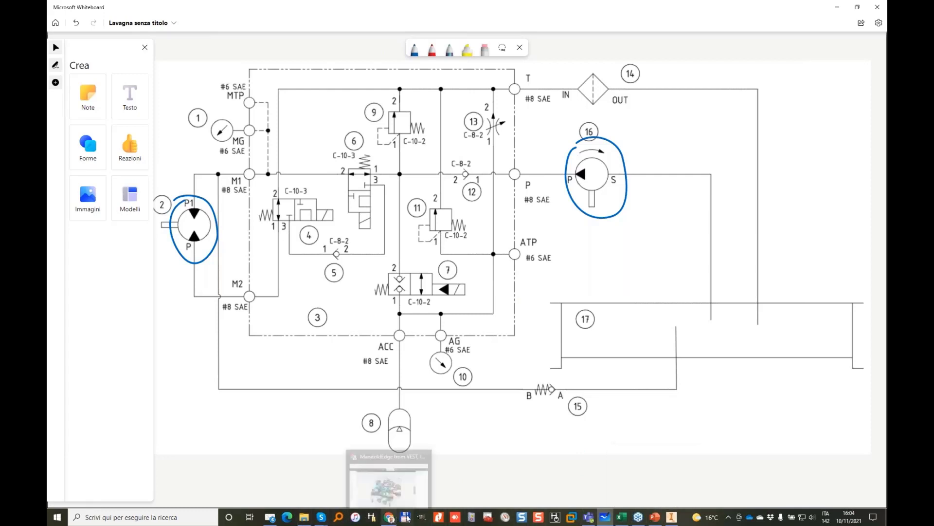
Switch to Snagit Editor and open the photo of the manifold block mounted on the hydraulic bike, slightly enlarged.
{"action": "left_click", "coordinate": [522, 517]}
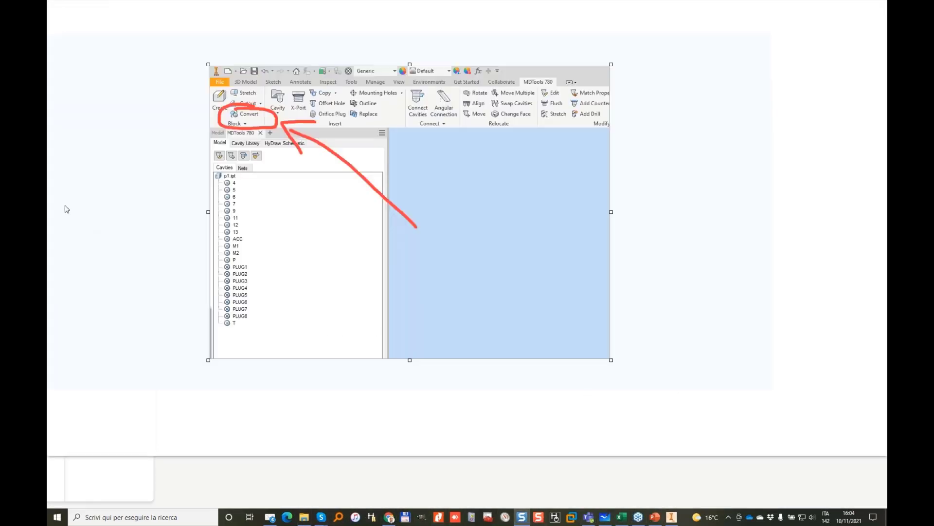
{"action": "left_click", "coordinate": [161, 428]}
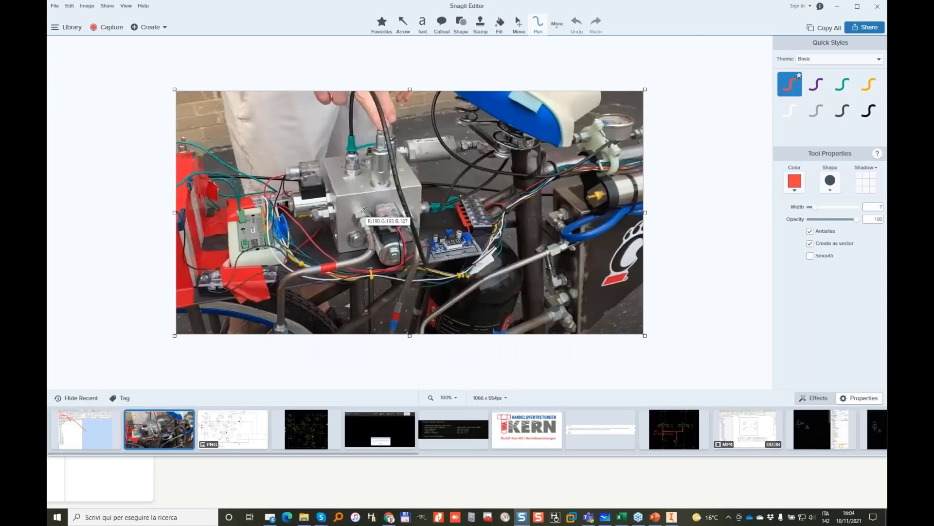
{"action": "scroll", "coordinate": [363, 209], "scroll_direction": "up", "scroll_amount": 1, "text": "ctrl"}
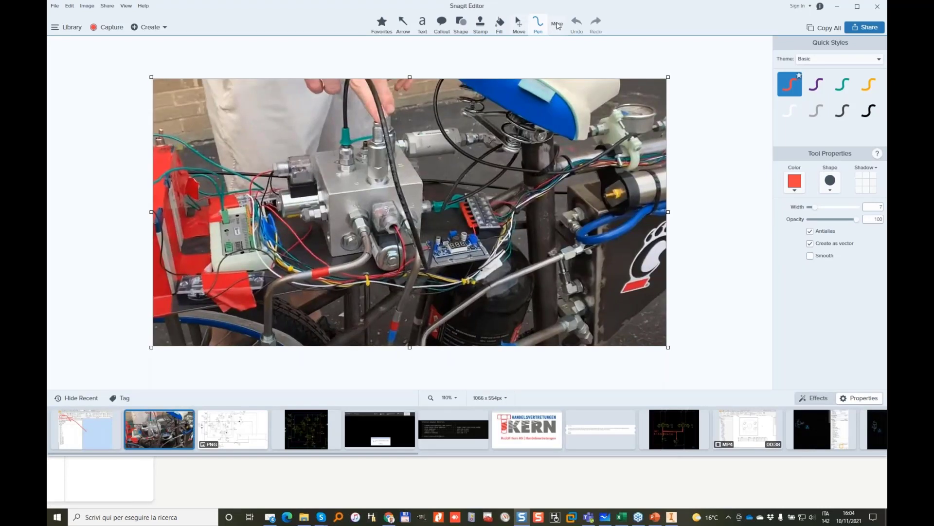
Mark the accumulator, the front hydraulic pipe and two solenoid coils in red on the photo, and return to Microsoft Whiteboard.
{"action": "mouse_move", "coordinate": [489, 249]}
{"action": "left_mouse_down"}
{"action": "mouse_move", "coordinate": [518, 304]}
{"action": "mouse_move", "coordinate": [468, 270]}
{"action": "left_mouse_up"}
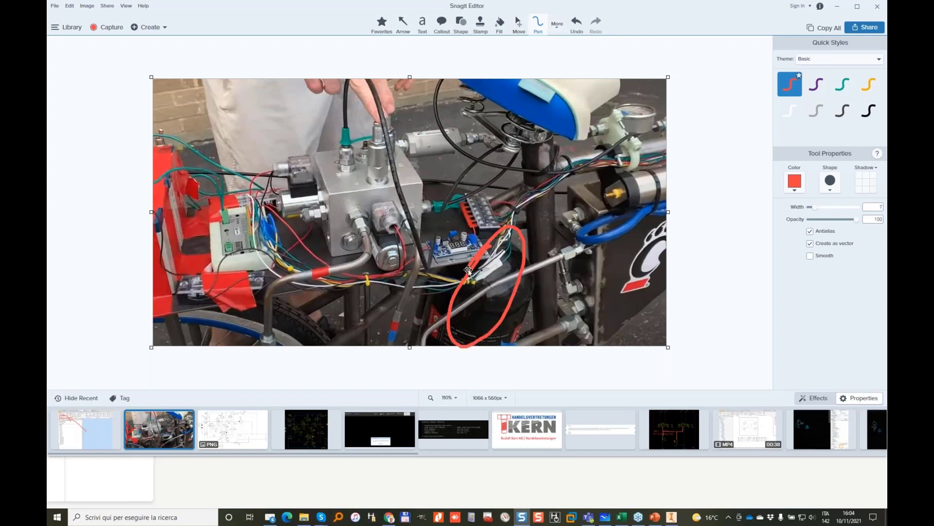
{"action": "mouse_move", "coordinate": [363, 224]}
{"action": "left_mouse_down"}
{"action": "mouse_move", "coordinate": [263, 278]}
{"action": "mouse_move", "coordinate": [380, 235]}
{"action": "mouse_move", "coordinate": [392, 246]}
{"action": "left_mouse_up"}
{"action": "mouse_move", "coordinate": [287, 176]}
{"action": "left_mouse_down"}
{"action": "mouse_move", "coordinate": [296, 218]}
{"action": "mouse_move", "coordinate": [295, 193]}
{"action": "left_mouse_up"}
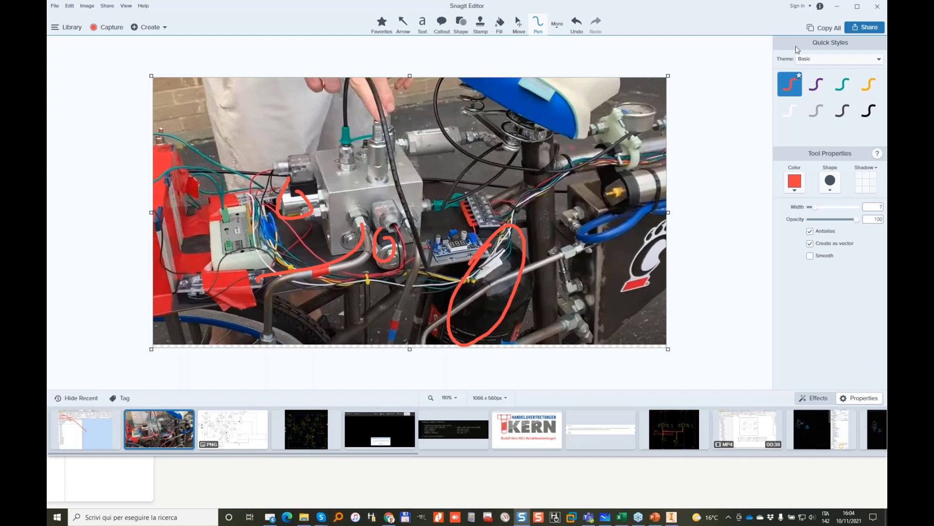
{"action": "left_click", "coordinate": [839, 7]}
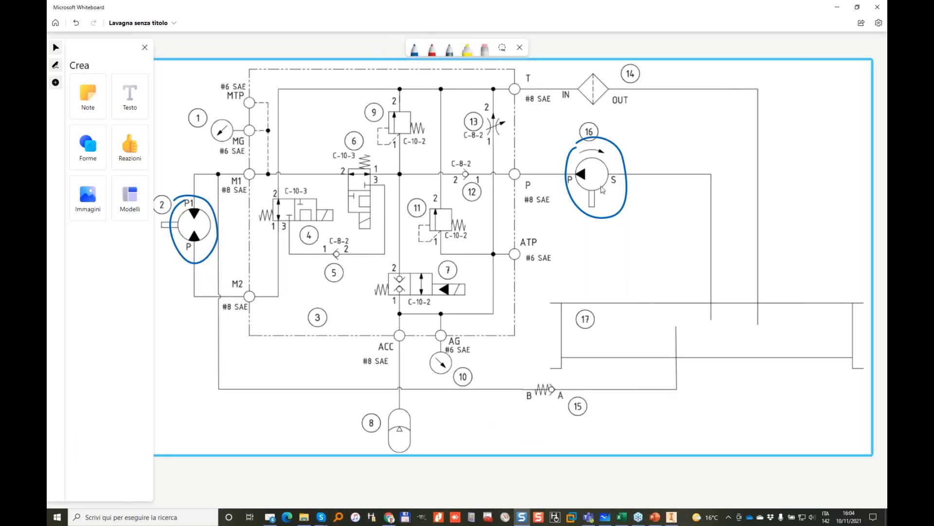
Sketch a large blue isometric block beside the manifold circuit and label its top, right and front faces T, R and F.
{"action": "left_click", "coordinate": [415, 49]}
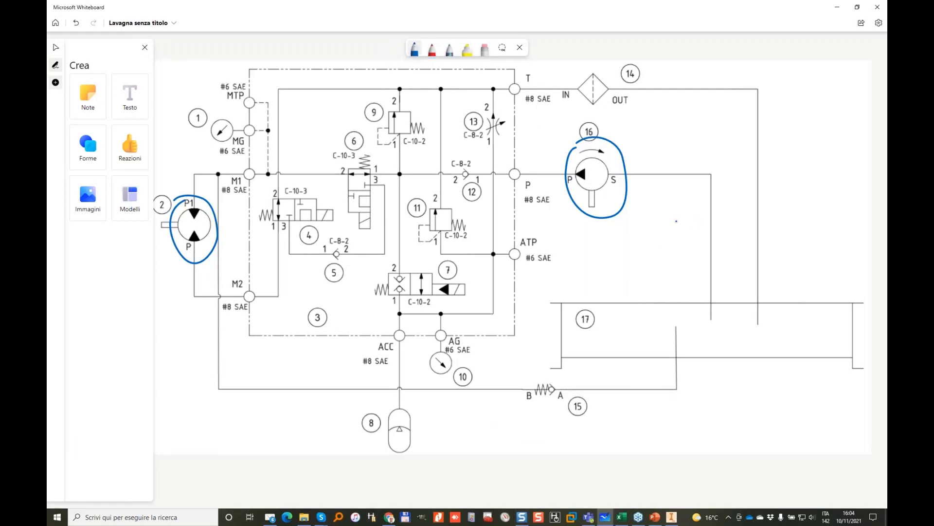
{"action": "mouse_move", "coordinate": [655, 208]}
{"action": "left_mouse_down"}
{"action": "mouse_move", "coordinate": [733, 274]}
{"action": "mouse_move", "coordinate": [863, 192]}
{"action": "mouse_move", "coordinate": [758, 92]}
{"action": "mouse_move", "coordinate": [624, 175]}
{"action": "mouse_move", "coordinate": [613, 359]}
{"action": "mouse_move", "coordinate": [712, 413]}
{"action": "mouse_move", "coordinate": [730, 261]}
{"action": "left_mouse_up"}
{"action": "mouse_move", "coordinate": [713, 412]}
{"action": "left_mouse_down"}
{"action": "mouse_move", "coordinate": [856, 292]}
{"action": "mouse_move", "coordinate": [864, 181]}
{"action": "left_mouse_up"}
{"action": "left_click_drag", "start_coordinate": [631, 183], "coordinate": [669, 219]}
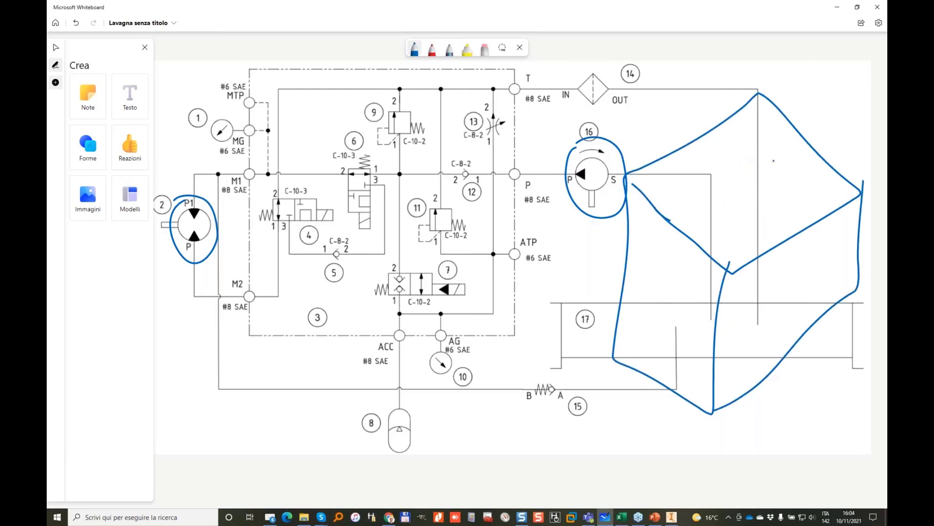
{"action": "mouse_move", "coordinate": [770, 132]}
{"action": "left_mouse_down"}
{"action": "mouse_move", "coordinate": [769, 157]}
{"action": "mouse_move", "coordinate": [764, 131]}
{"action": "mouse_move", "coordinate": [783, 129]}
{"action": "left_mouse_up"}
{"action": "mouse_move", "coordinate": [835, 239]}
{"action": "left_mouse_down"}
{"action": "mouse_move", "coordinate": [844, 222]}
{"action": "mouse_move", "coordinate": [848, 257]}
{"action": "left_mouse_up"}
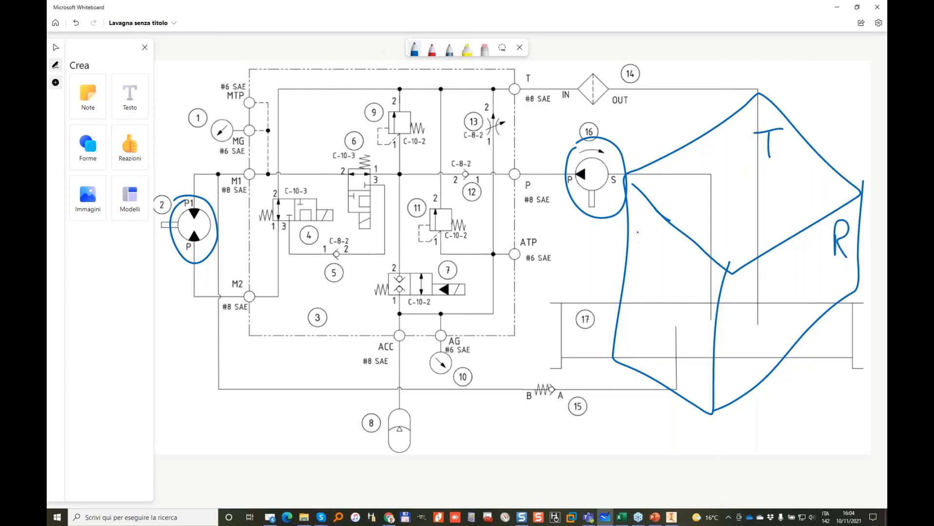
{"action": "mouse_move", "coordinate": [639, 227]}
{"action": "left_mouse_down"}
{"action": "mouse_move", "coordinate": [639, 260]}
{"action": "mouse_move", "coordinate": [658, 225]}
{"action": "mouse_move", "coordinate": [655, 242]}
{"action": "left_mouse_up"}
Circle ports P and T on the schematic and draw them as two openings labelled P and T on the block's R face.
{"action": "mouse_move", "coordinate": [518, 162]}
{"action": "left_mouse_down"}
{"action": "mouse_move", "coordinate": [533, 196]}
{"action": "mouse_move", "coordinate": [524, 162]}
{"action": "left_mouse_up"}
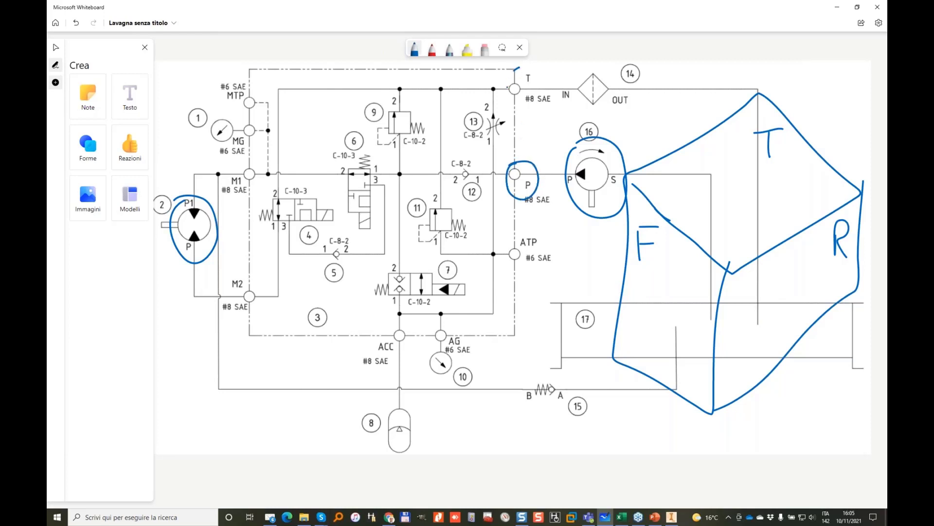
{"action": "mouse_move", "coordinate": [517, 69]}
{"action": "left_mouse_down"}
{"action": "mouse_move", "coordinate": [541, 75]}
{"action": "mouse_move", "coordinate": [519, 68]}
{"action": "left_mouse_up"}
{"action": "mouse_move", "coordinate": [765, 310]}
{"action": "left_mouse_down"}
{"action": "mouse_move", "coordinate": [815, 270]}
{"action": "mouse_move", "coordinate": [784, 272]}
{"action": "left_mouse_up"}
{"action": "left_click_drag", "start_coordinate": [752, 349], "coordinate": [767, 339]}
{"action": "left_click_drag", "start_coordinate": [762, 388], "coordinate": [760, 419]}
{"action": "left_click_drag", "start_coordinate": [762, 385], "coordinate": [762, 397]}
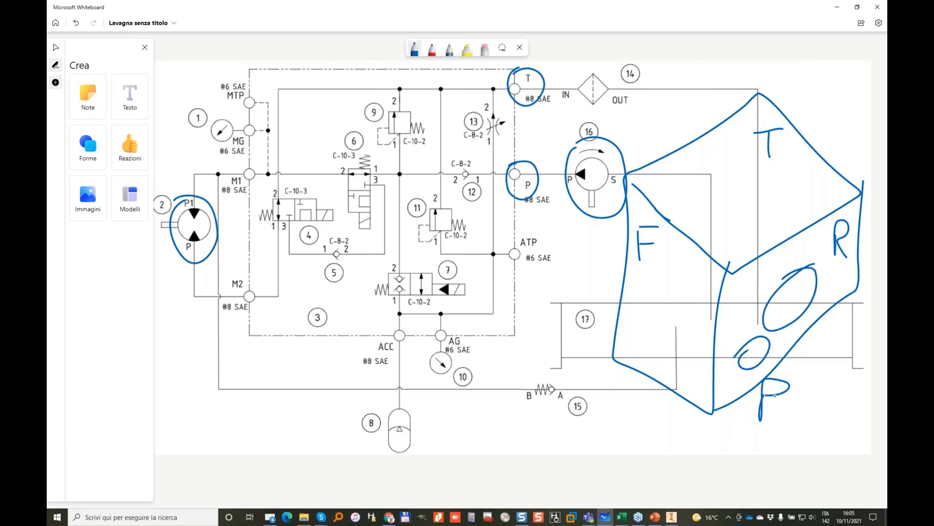
{"action": "mouse_move", "coordinate": [838, 336]}
{"action": "left_mouse_down"}
{"action": "mouse_move", "coordinate": [836, 363]}
{"action": "mouse_move", "coordinate": [854, 332]}
{"action": "left_mouse_up"}
Draw an arrow pointing to the block's F face and label it M1 and M2.
{"action": "mouse_move", "coordinate": [602, 427]}
{"action": "left_mouse_down"}
{"action": "mouse_move", "coordinate": [660, 348]}
{"action": "mouse_move", "coordinate": [661, 365]}
{"action": "left_mouse_up"}
{"action": "mouse_move", "coordinate": [598, 466]}
{"action": "left_mouse_down"}
{"action": "mouse_move", "coordinate": [605, 426]}
{"action": "mouse_move", "coordinate": [645, 469]}
{"action": "left_mouse_up"}
{"action": "mouse_move", "coordinate": [683, 478]}
{"action": "left_mouse_down"}
{"action": "mouse_move", "coordinate": [684, 465]}
{"action": "mouse_move", "coordinate": [710, 480]}
{"action": "left_mouse_up"}
{"action": "mouse_move", "coordinate": [734, 440]}
{"action": "left_mouse_down"}
{"action": "mouse_move", "coordinate": [747, 450]}
{"action": "mouse_move", "coordinate": [749, 483]}
{"action": "left_mouse_up"}
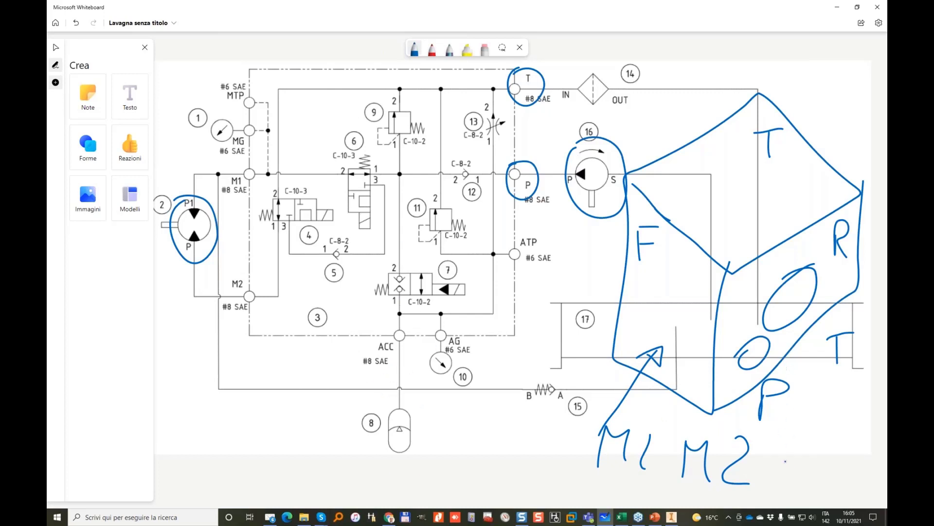
Draw an upward arrow to the block's underside with an oval accumulator at its base, labelled ACC.
{"action": "mouse_move", "coordinate": [786, 462]}
{"action": "left_mouse_down"}
{"action": "mouse_move", "coordinate": [783, 372]}
{"action": "mouse_move", "coordinate": [793, 381]}
{"action": "left_mouse_up"}
{"action": "left_click_drag", "start_coordinate": [784, 444], "coordinate": [784, 496]}
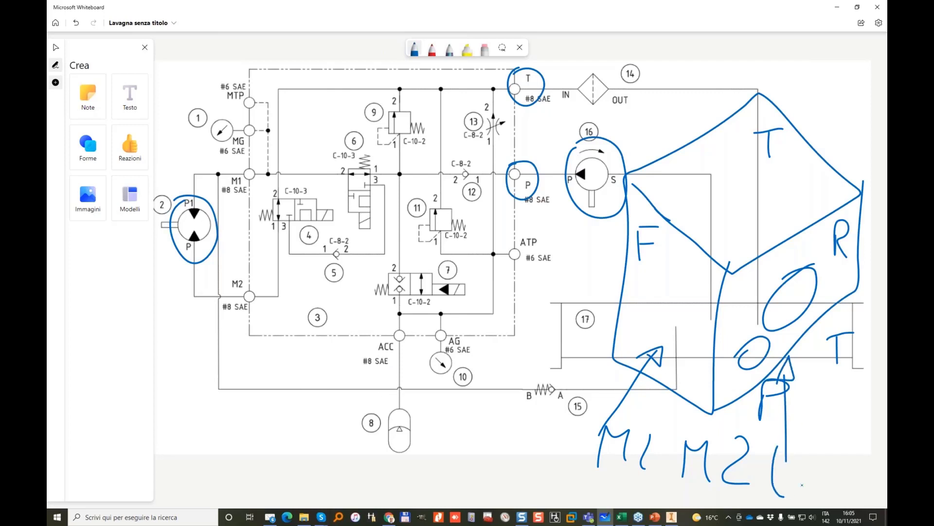
{"action": "left_click_drag", "start_coordinate": [808, 436], "coordinate": [787, 428]}
{"action": "mouse_move", "coordinate": [798, 480]}
{"action": "left_mouse_down"}
{"action": "mouse_move", "coordinate": [809, 445]}
{"action": "mouse_move", "coordinate": [811, 472]}
{"action": "mouse_move", "coordinate": [846, 471]}
{"action": "left_mouse_up"}
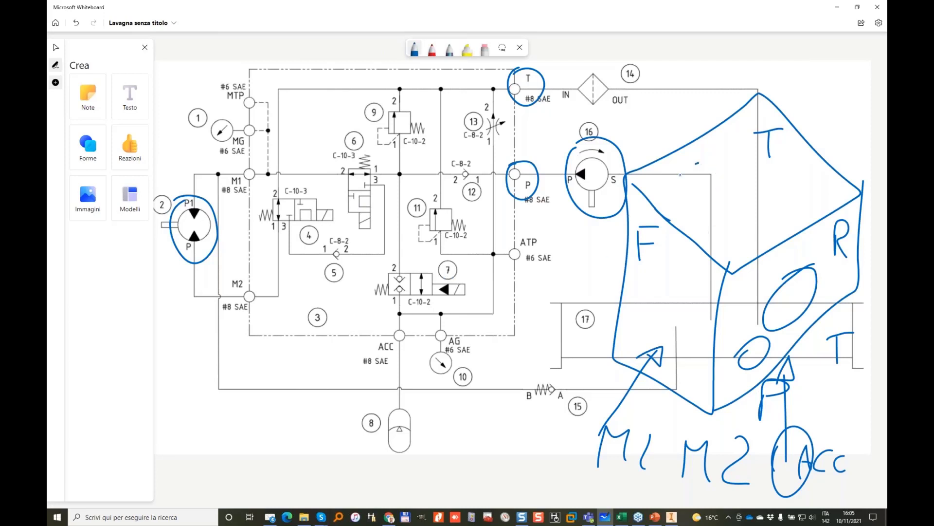
Draw three oval cavities on the block's top face and number them 4, 6 and 7.
{"action": "left_click_drag", "start_coordinate": [697, 164], "coordinate": [699, 163]}
{"action": "mouse_move", "coordinate": [803, 174]}
{"action": "left_mouse_down"}
{"action": "mouse_move", "coordinate": [824, 179]}
{"action": "mouse_move", "coordinate": [793, 181]}
{"action": "left_mouse_up"}
{"action": "mouse_move", "coordinate": [729, 217]}
{"action": "left_mouse_down"}
{"action": "mouse_move", "coordinate": [750, 227]}
{"action": "mouse_move", "coordinate": [740, 201]}
{"action": "left_mouse_up"}
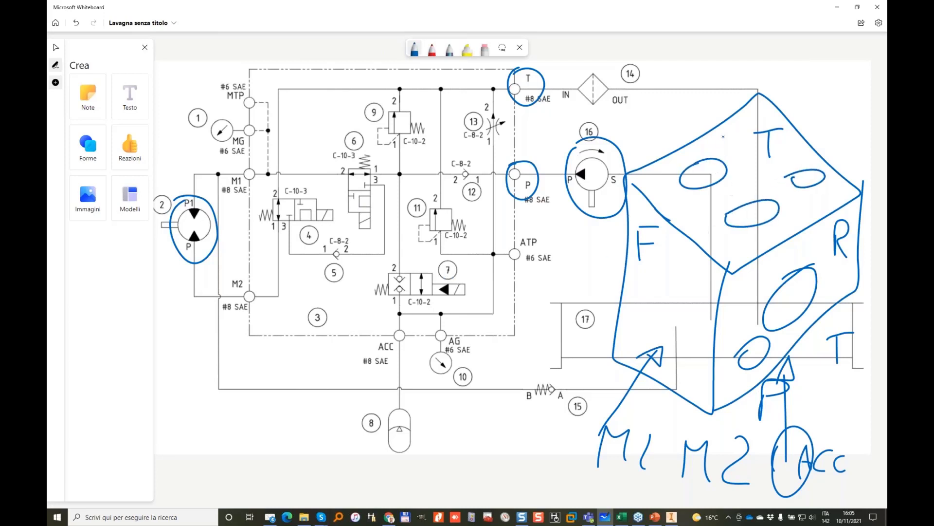
{"action": "mouse_move", "coordinate": [725, 134]}
{"action": "left_mouse_down"}
{"action": "mouse_move", "coordinate": [744, 148]}
{"action": "mouse_move", "coordinate": [736, 189]}
{"action": "left_mouse_up"}
{"action": "mouse_move", "coordinate": [805, 193]}
{"action": "left_mouse_down"}
{"action": "mouse_move", "coordinate": [810, 213]}
{"action": "mouse_move", "coordinate": [824, 204]}
{"action": "left_mouse_up"}
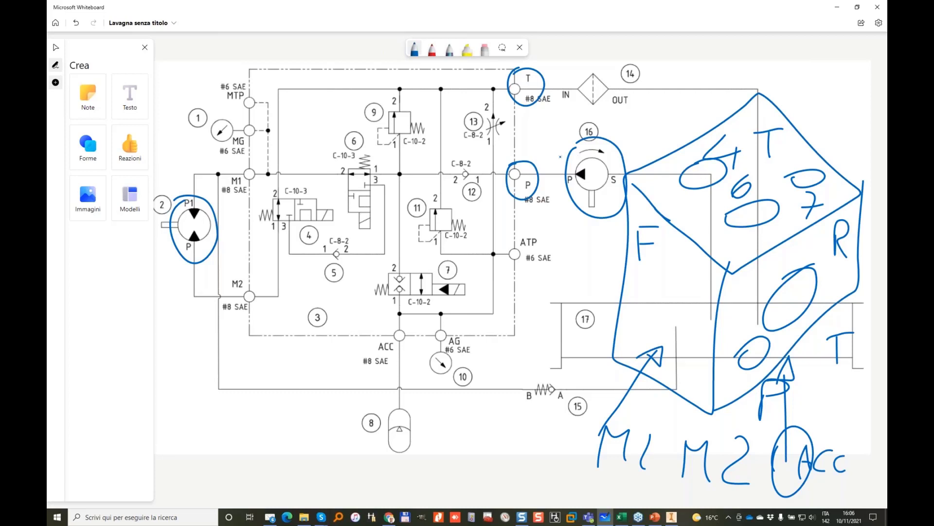
Trace the line from port P to valve 12 in red, label it P, and underline the number 12.
{"action": "left_click", "coordinate": [415, 49]}
{"action": "left_click", "coordinate": [446, 103]}
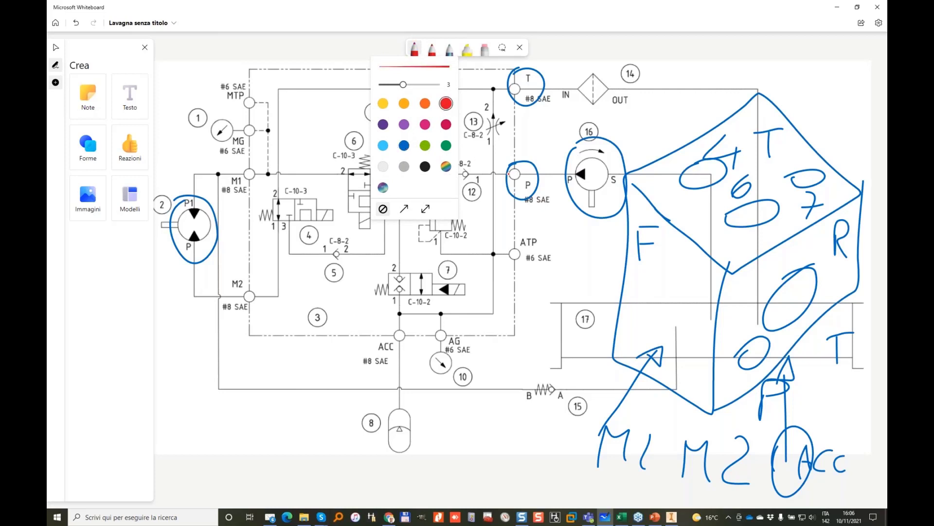
{"action": "mouse_move", "coordinate": [511, 174]}
{"action": "left_mouse_down"}
{"action": "mouse_move", "coordinate": [468, 174]}
{"action": "mouse_move", "coordinate": [500, 168]}
{"action": "mouse_move", "coordinate": [501, 152]}
{"action": "mouse_move", "coordinate": [516, 174]}
{"action": "left_mouse_up"}
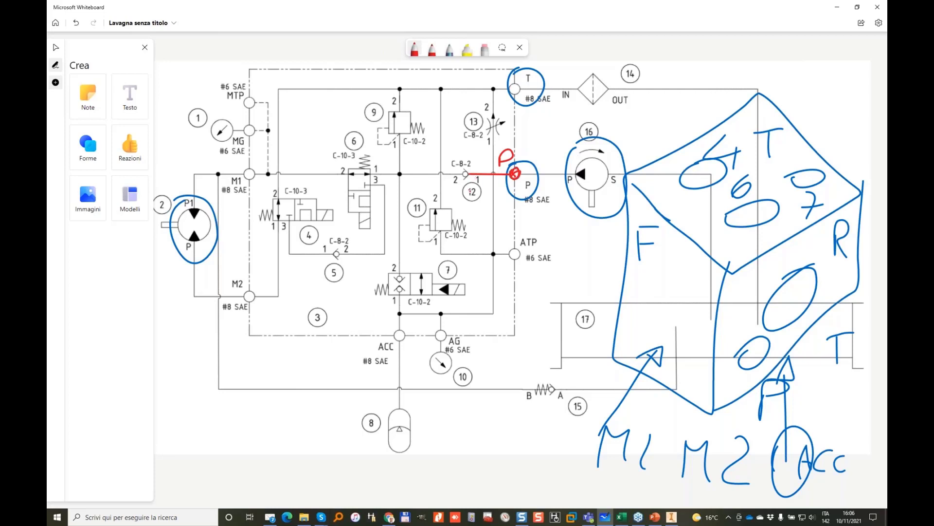
{"action": "left_click_drag", "start_coordinate": [465, 198], "coordinate": [478, 197]}
Trace in orange the lines joining valves 12, 6, 9 and 7, and label this network P1.
{"action": "left_click", "coordinate": [414, 48]}
{"action": "left_click", "coordinate": [424, 104]}
{"action": "left_click_drag", "start_coordinate": [465, 174], "coordinate": [369, 177]}
{"action": "left_click_drag", "start_coordinate": [400, 139], "coordinate": [400, 277]}
{"action": "mouse_move", "coordinate": [406, 162]}
{"action": "left_mouse_down"}
{"action": "mouse_move", "coordinate": [406, 170]}
{"action": "mouse_move", "coordinate": [413, 152]}
{"action": "mouse_move", "coordinate": [404, 167]}
{"action": "left_mouse_up"}
{"action": "mouse_move", "coordinate": [422, 168]}
{"action": "left_mouse_down"}
{"action": "mouse_move", "coordinate": [429, 155]}
{"action": "mouse_move", "coordinate": [430, 173]}
{"action": "left_mouse_up"}
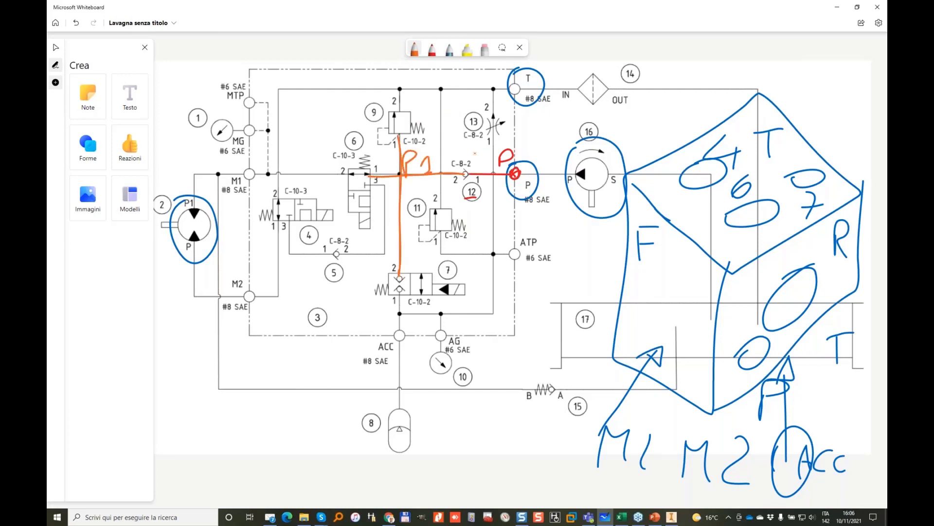
Trace the tank line from port T to valves 4, 9, 11 and 13 in light blue and label it T.
{"action": "left_click", "coordinate": [414, 49]}
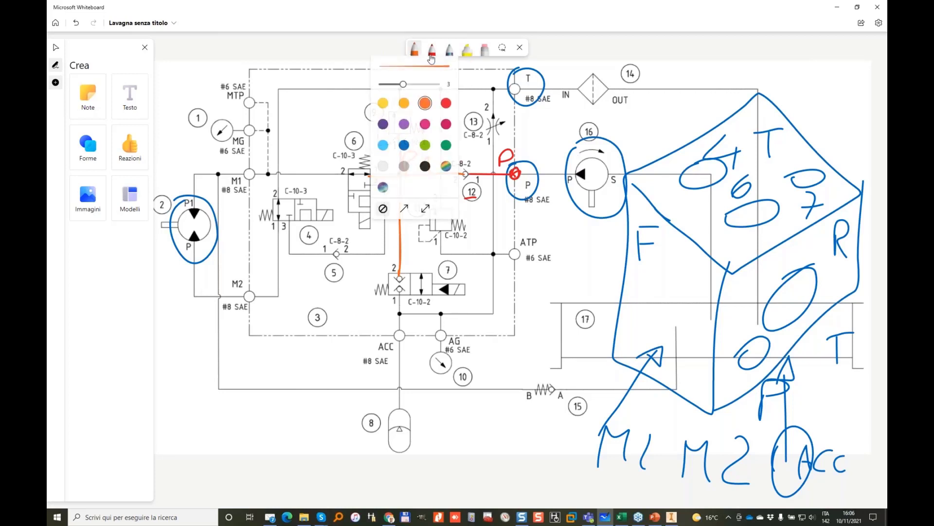
{"action": "left_click", "coordinate": [384, 145]}
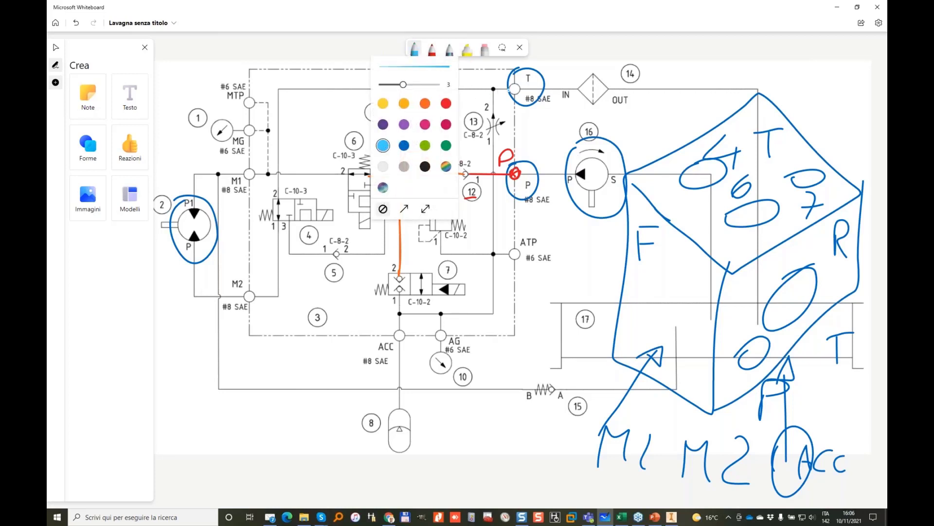
{"action": "mouse_move", "coordinate": [511, 89]}
{"action": "left_mouse_down"}
{"action": "mouse_move", "coordinate": [282, 86]}
{"action": "mouse_move", "coordinate": [280, 189]}
{"action": "left_mouse_up"}
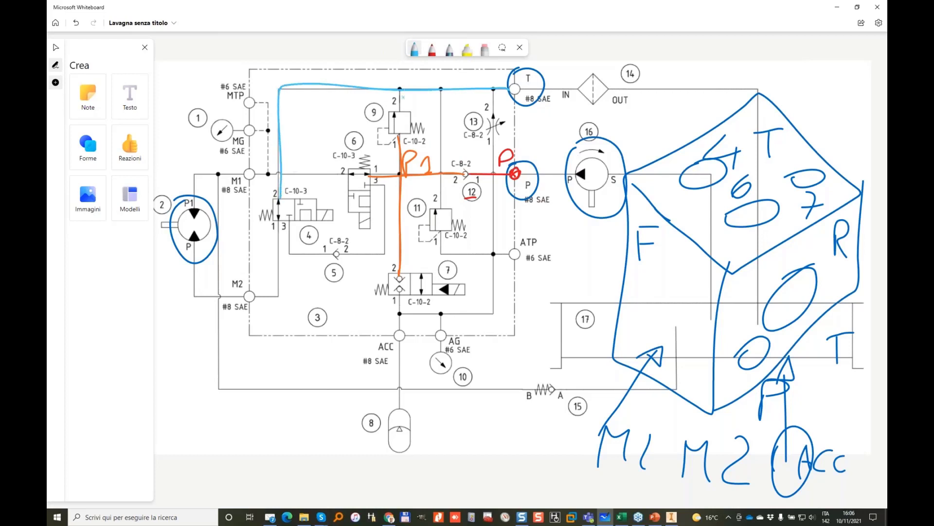
{"action": "left_click_drag", "start_coordinate": [401, 90], "coordinate": [404, 113]}
{"action": "left_click_drag", "start_coordinate": [441, 89], "coordinate": [438, 211]}
{"action": "left_click_drag", "start_coordinate": [497, 92], "coordinate": [496, 112]}
{"action": "left_click_drag", "start_coordinate": [447, 71], "coordinate": [447, 83]}
{"action": "left_click_drag", "start_coordinate": [433, 62], "coordinate": [461, 62]}
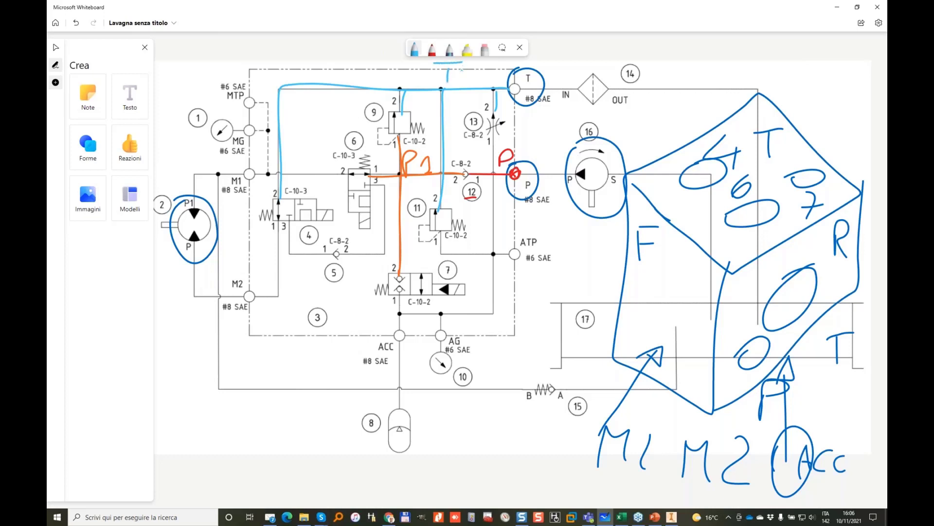
Trace the accumulator line in yellow linking valves 7, 11 and 13 with ports ACC, AG and ATP, and label it ACC.
{"action": "left_click", "coordinate": [414, 49]}
{"action": "left_click", "coordinate": [383, 103]}
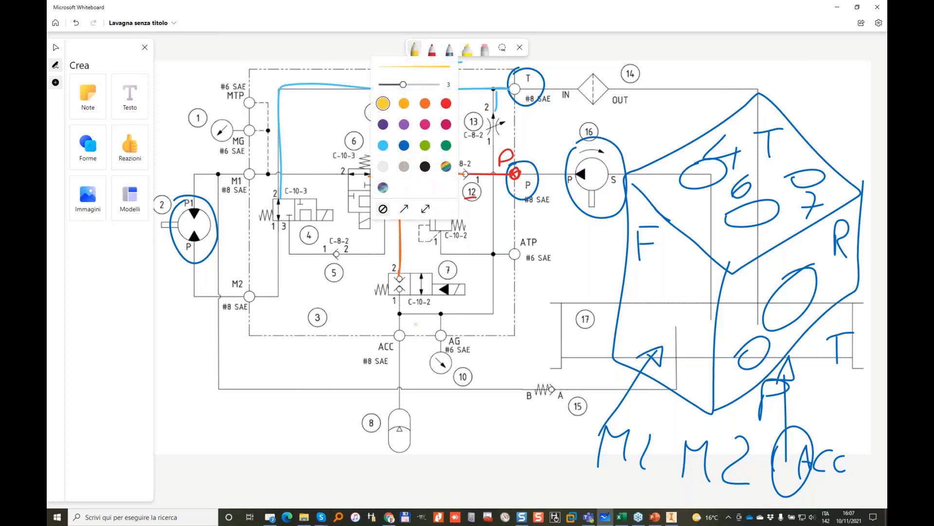
{"action": "mouse_move", "coordinate": [398, 299]}
{"action": "left_mouse_down"}
{"action": "mouse_move", "coordinate": [397, 330]}
{"action": "mouse_move", "coordinate": [485, 313]}
{"action": "mouse_move", "coordinate": [495, 124]}
{"action": "left_mouse_up"}
{"action": "left_click_drag", "start_coordinate": [441, 231], "coordinate": [442, 253]}
{"action": "left_click_drag", "start_coordinate": [442, 253], "coordinate": [492, 253]}
{"action": "mouse_move", "coordinate": [475, 333]}
{"action": "left_mouse_down"}
{"action": "mouse_move", "coordinate": [492, 325]}
{"action": "mouse_move", "coordinate": [536, 333]}
{"action": "mouse_move", "coordinate": [492, 339]}
{"action": "left_mouse_up"}
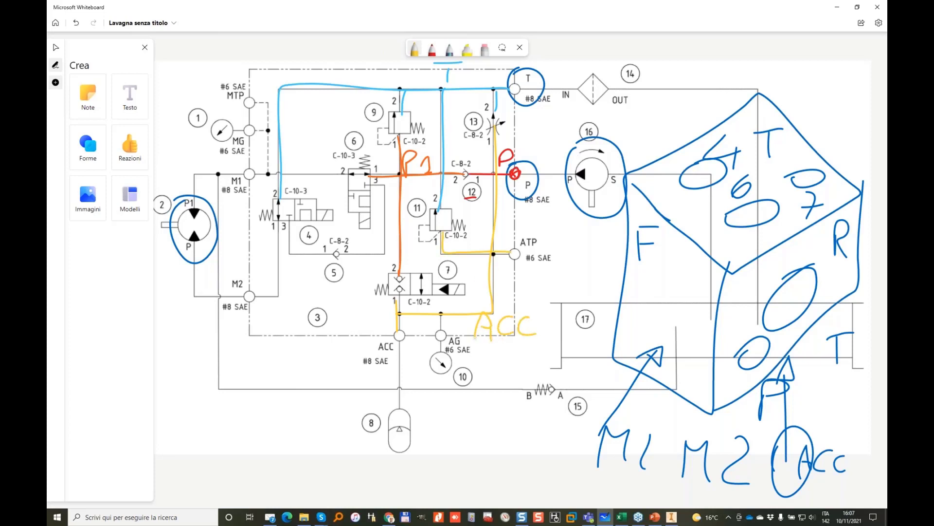
{"action": "left_click_drag", "start_coordinate": [440, 317], "coordinate": [441, 329]}
Trace in green the lines connecting ports MTP, MG and M1 to port 2 of valve 6.
{"action": "left_click", "coordinate": [414, 49]}
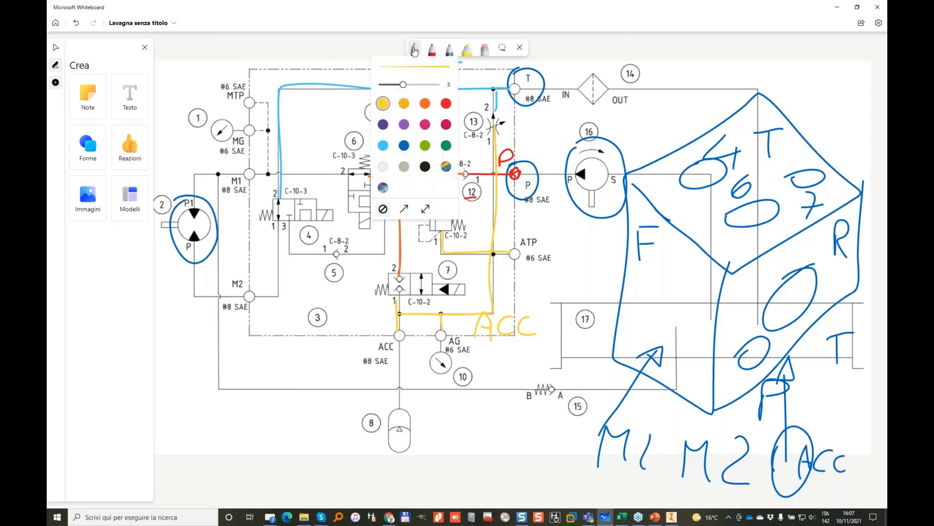
{"action": "left_click", "coordinate": [446, 145]}
{"action": "mouse_move", "coordinate": [253, 102]}
{"action": "left_mouse_down"}
{"action": "mouse_move", "coordinate": [269, 104]}
{"action": "mouse_move", "coordinate": [266, 176]}
{"action": "mouse_move", "coordinate": [251, 177]}
{"action": "mouse_move", "coordinate": [348, 173]}
{"action": "left_mouse_up"}
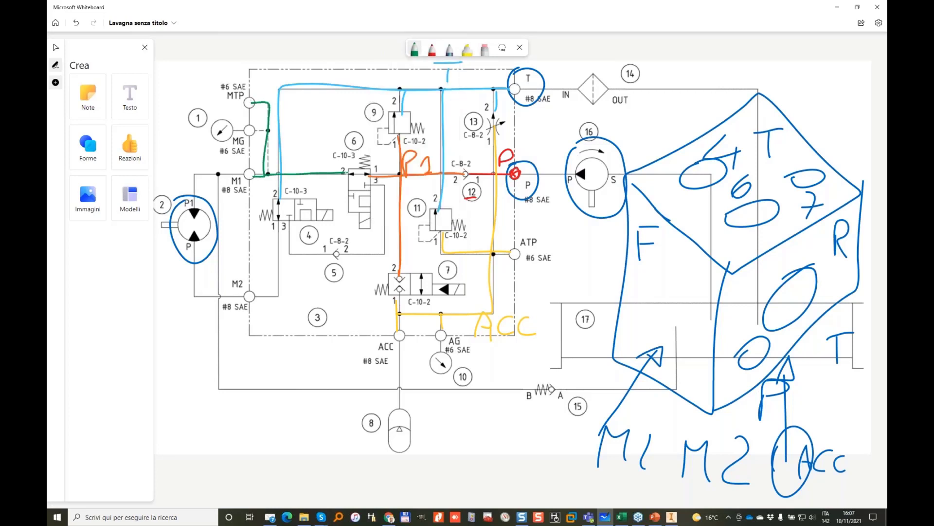
{"action": "left_click_drag", "start_coordinate": [251, 130], "coordinate": [268, 130]}
Trace the line from port M2 to port 1 of valve 4 in dark blue.
{"action": "left_click", "coordinate": [415, 49]}
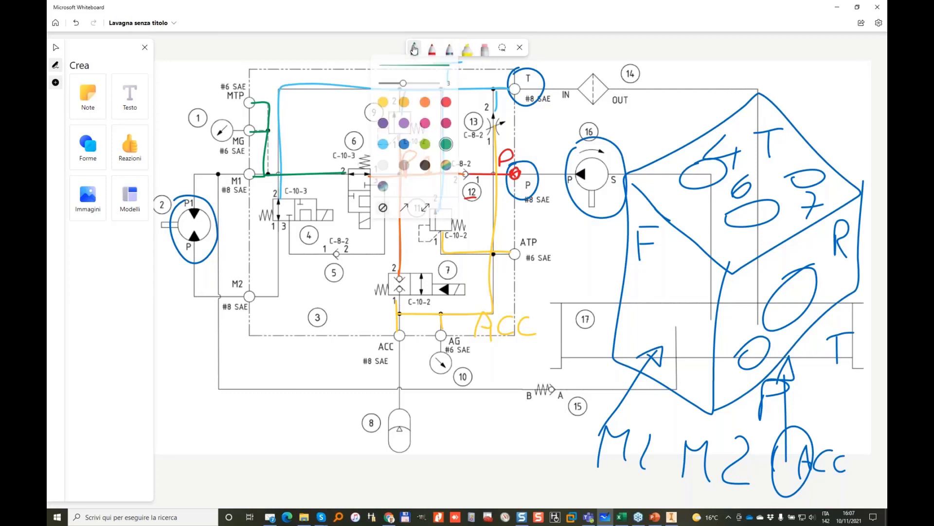
{"action": "left_click", "coordinate": [404, 145]}
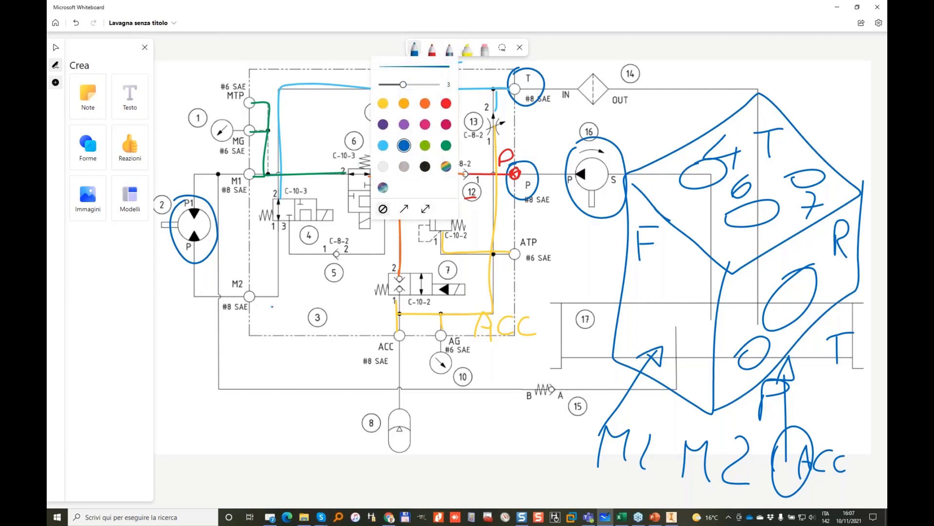
{"action": "mouse_move", "coordinate": [253, 295]}
{"action": "left_mouse_down"}
{"action": "mouse_move", "coordinate": [283, 291]}
{"action": "mouse_move", "coordinate": [280, 220]}
{"action": "left_mouse_up"}
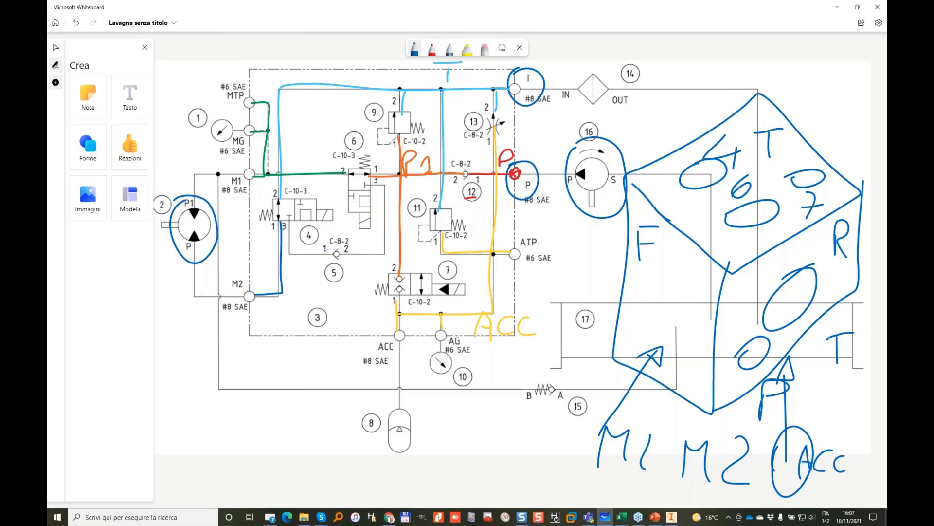
Trace the line from port 3 of valve 4 to valve 5 in grey and label it I1.
{"action": "left_click", "coordinate": [416, 49]}
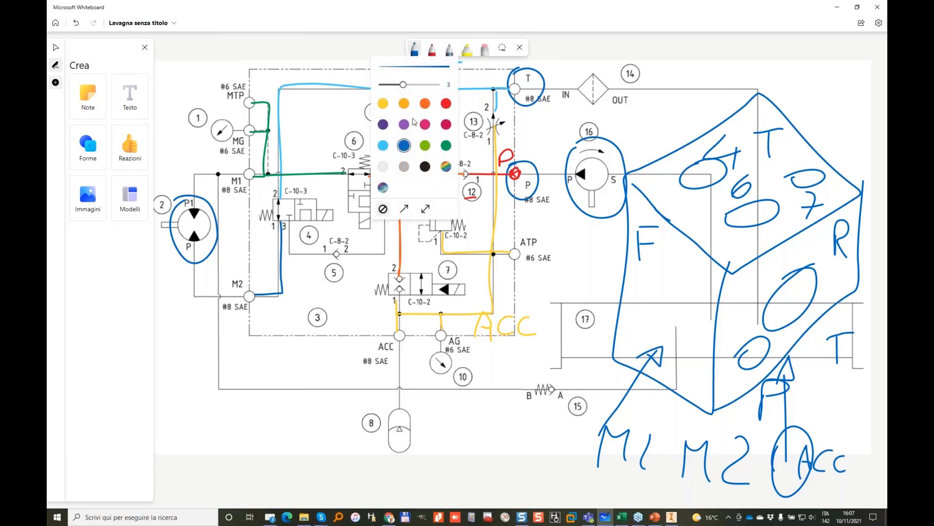
{"action": "left_click", "coordinate": [385, 169]}
{"action": "mouse_move", "coordinate": [290, 223]}
{"action": "left_mouse_down"}
{"action": "mouse_move", "coordinate": [290, 234]}
{"action": "mouse_move", "coordinate": [324, 257]}
{"action": "mouse_move", "coordinate": [298, 279]}
{"action": "mouse_move", "coordinate": [324, 283]}
{"action": "left_mouse_up"}
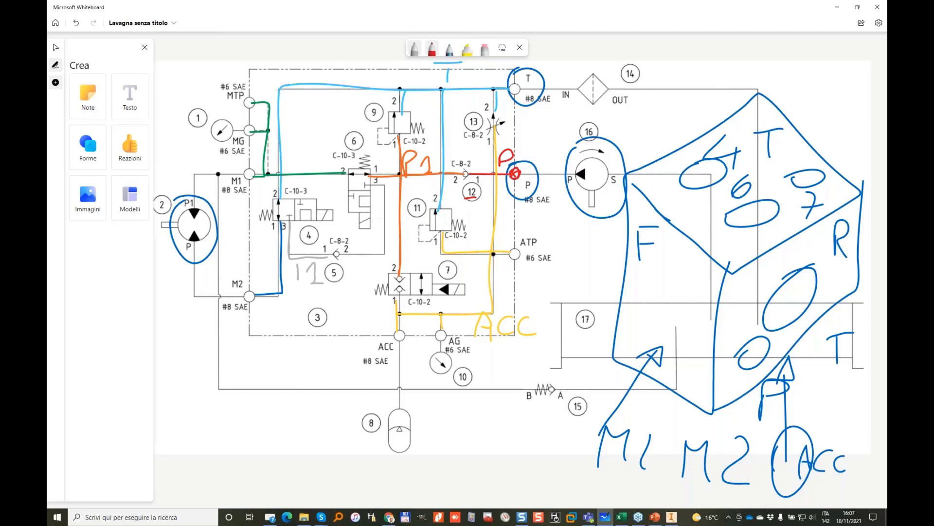
Trace the line from valve 5 to port 3 of valve 6 in black and label it I2.
{"action": "left_click", "coordinate": [415, 49]}
{"action": "left_click", "coordinate": [425, 167]}
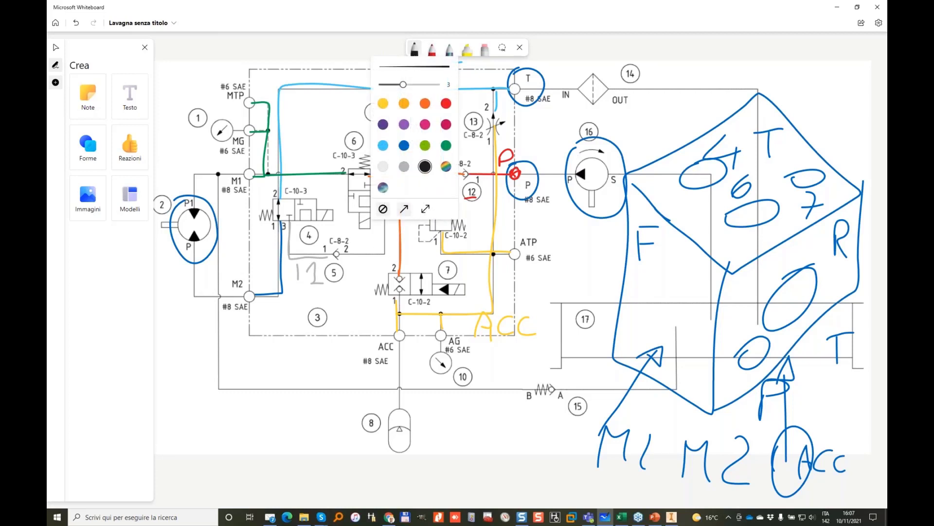
{"action": "mouse_move", "coordinate": [386, 221]}
{"action": "left_mouse_down"}
{"action": "mouse_move", "coordinate": [386, 251]}
{"action": "mouse_move", "coordinate": [357, 254]}
{"action": "mouse_move", "coordinate": [359, 278]}
{"action": "mouse_move", "coordinate": [379, 263]}
{"action": "mouse_move", "coordinate": [381, 277]}
{"action": "left_mouse_up"}
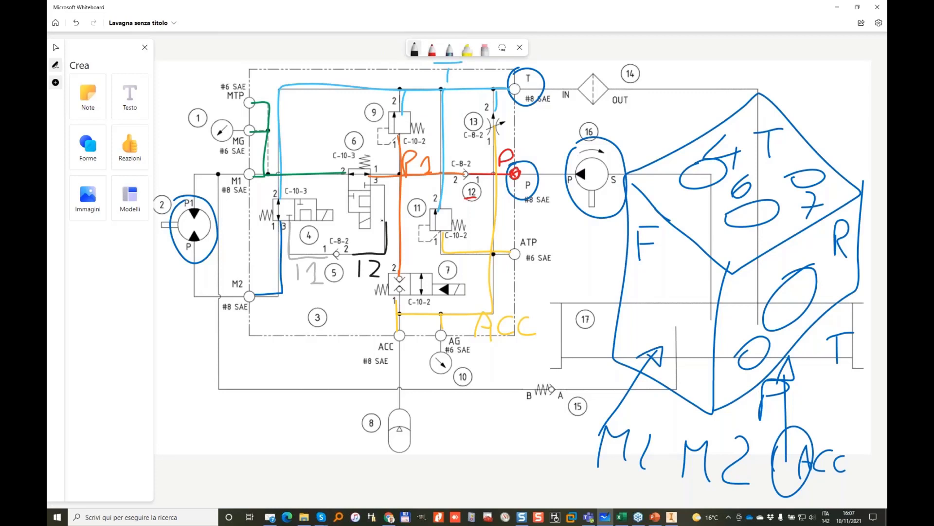
{"action": "mouse_move", "coordinate": [386, 223]}
{"action": "left_mouse_down"}
{"action": "mouse_move", "coordinate": [386, 199]}
{"action": "mouse_move", "coordinate": [370, 185]}
{"action": "left_mouse_up"}
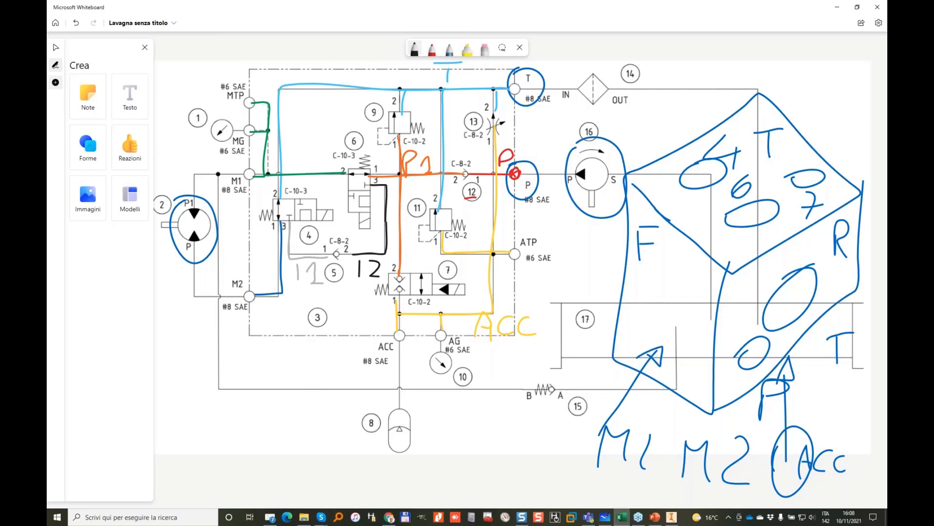
Switch to the blank Excel workbook and arrange it side by side with the whiteboard.
{"action": "left_click_drag", "start_coordinate": [10, 272], "coordinate": [50, 355]}
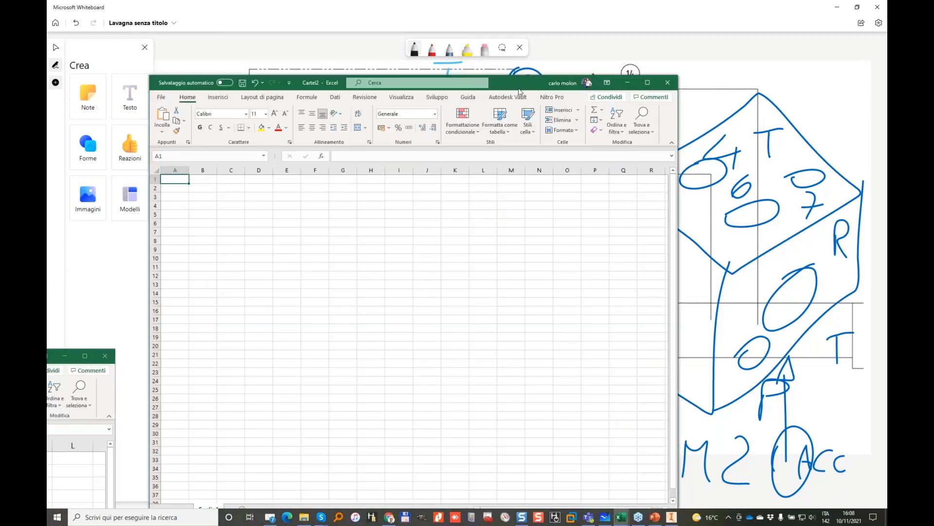
{"action": "left_click_drag", "start_coordinate": [520, 92], "coordinate": [886, 87]}
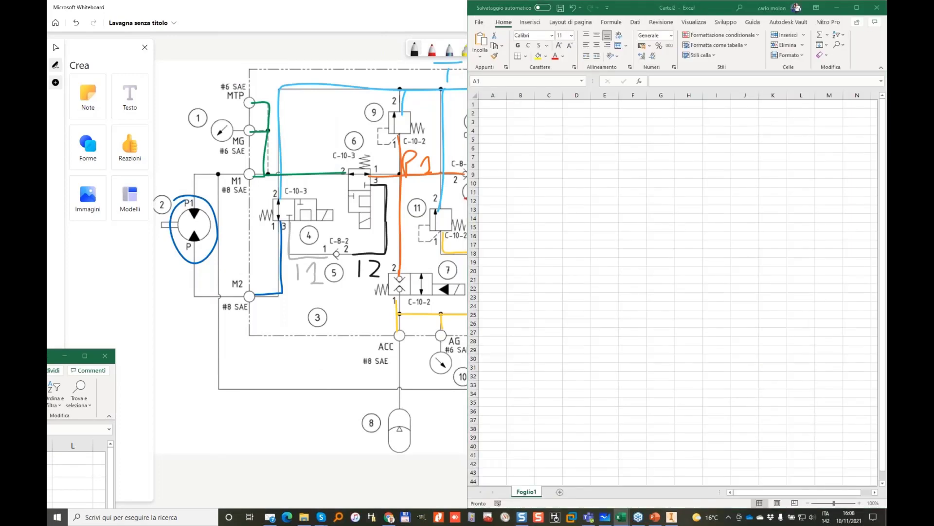
{"action": "left_click", "coordinate": [219, 127]}
Enter the headers components in A1 and cavity in B1, and fit column A to its content.
{"action": "left_click", "coordinate": [489, 109]}
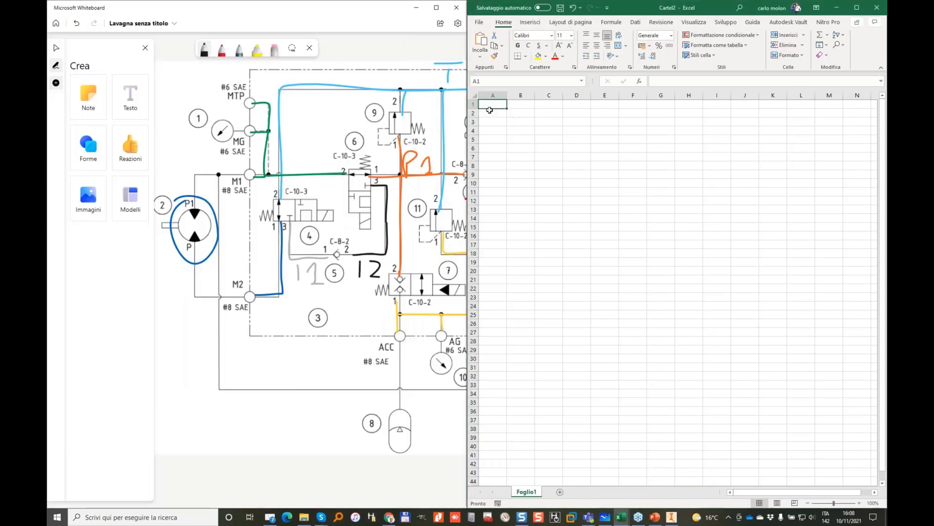
{"action": "type", "text": "com"}
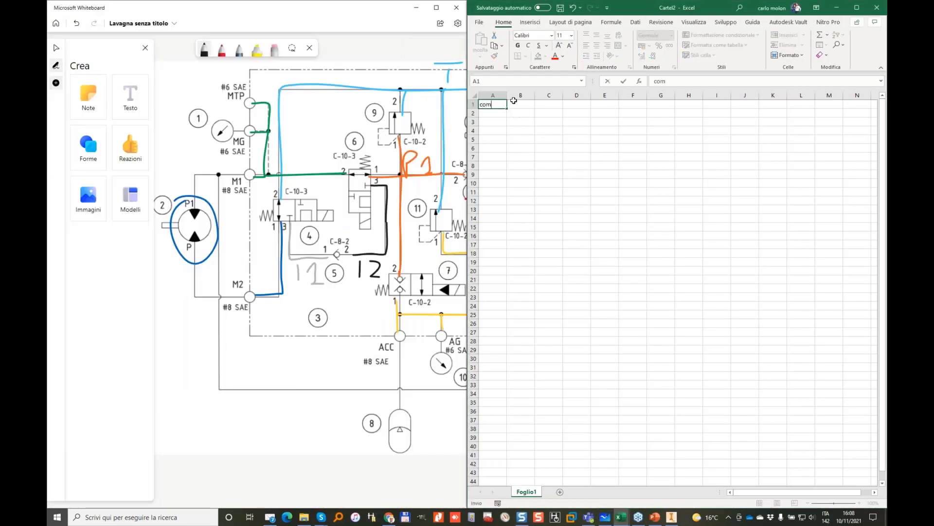
{"action": "type", "text": "ponents"}
{"action": "key", "text": "Tab"}
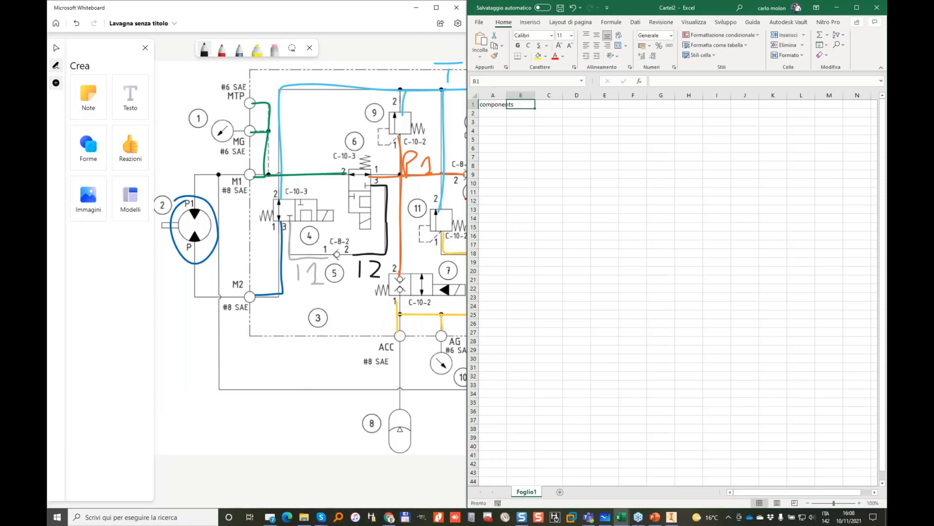
{"action": "type", "text": "cavity"}
{"action": "key", "text": "Return"}
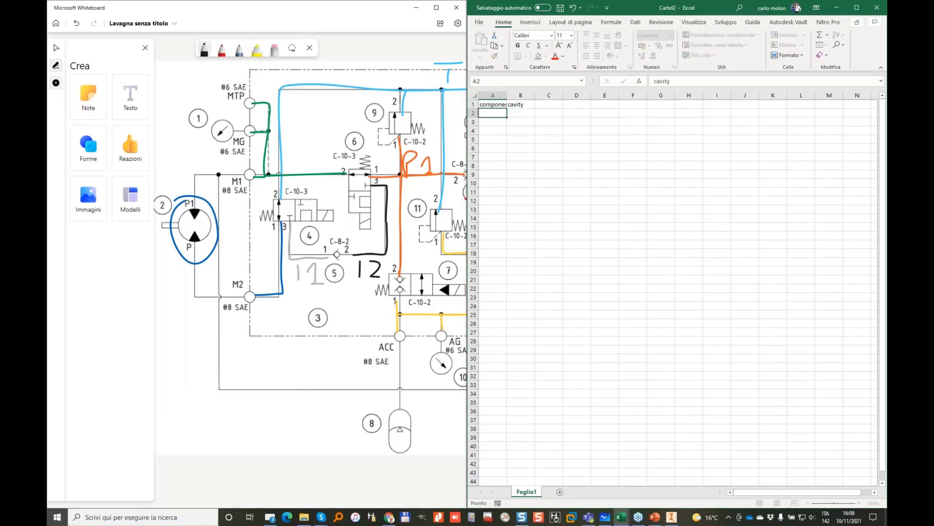
{"action": "double_click", "coordinate": [506, 95]}
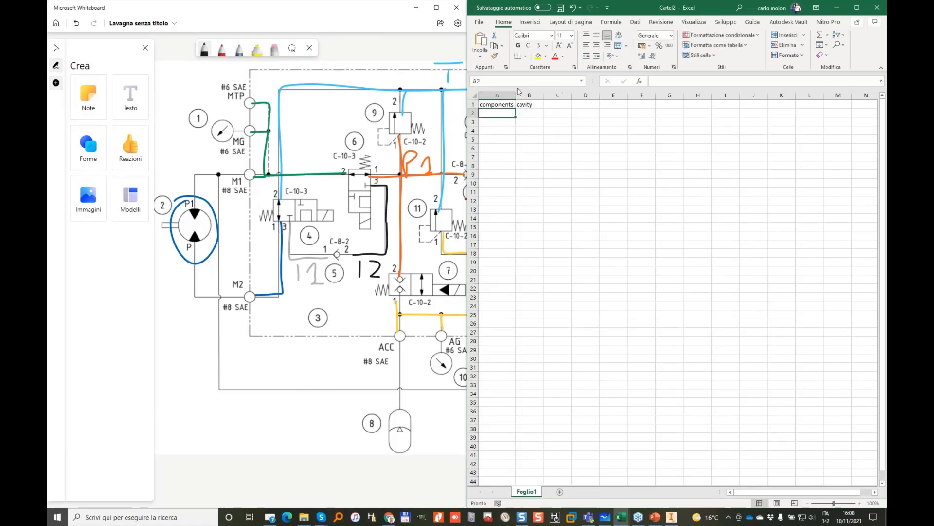
Add the headers port1, port2 and port3 in cells C1 to E1.
{"action": "left_click", "coordinate": [557, 104]}
{"action": "type", "text": "por"}
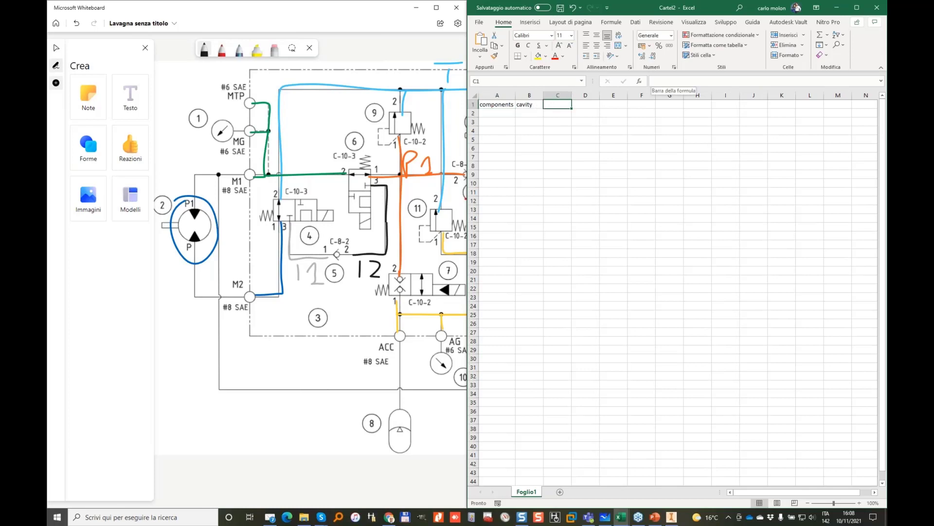
{"action": "type", "text": "t1"}
{"action": "key", "text": "Tab"}
{"action": "type", "text": "p"}
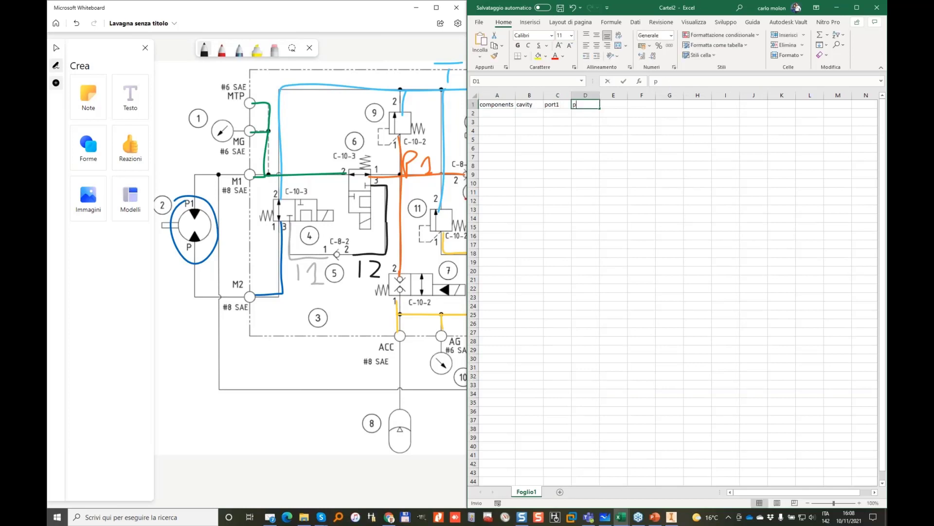
{"action": "type", "text": "ort2"}
{"action": "key", "text": "Tab"}
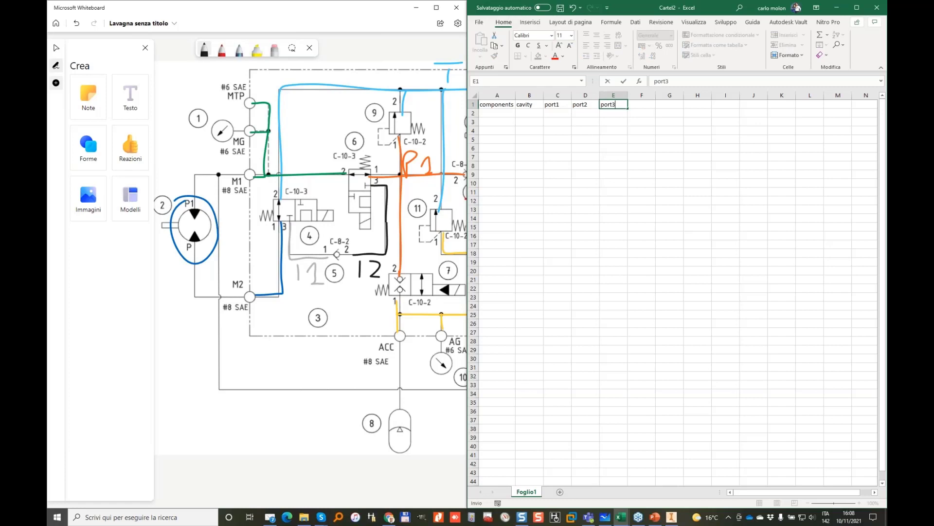
{"action": "key", "text": "Tab"}
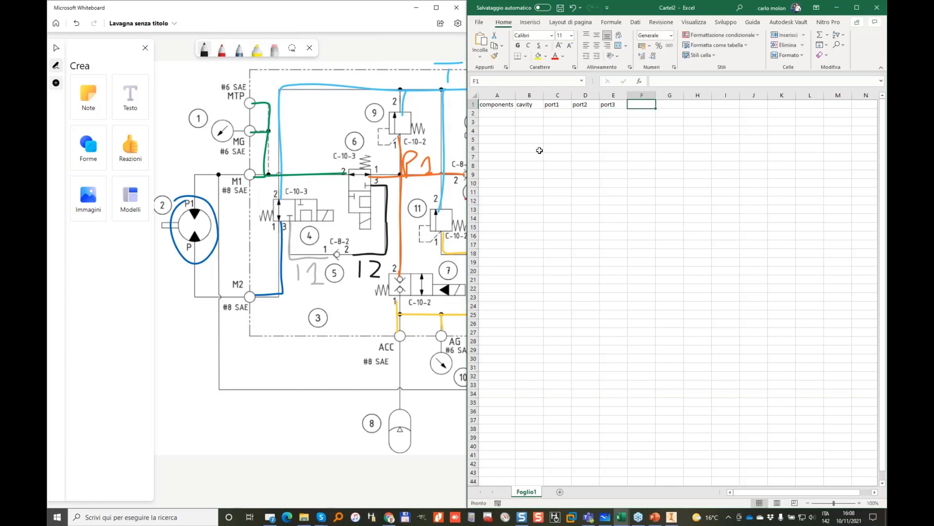
List component numbers 4, 5, 6 and 7 down the components column from A2.
{"action": "left_click", "coordinate": [507, 113]}
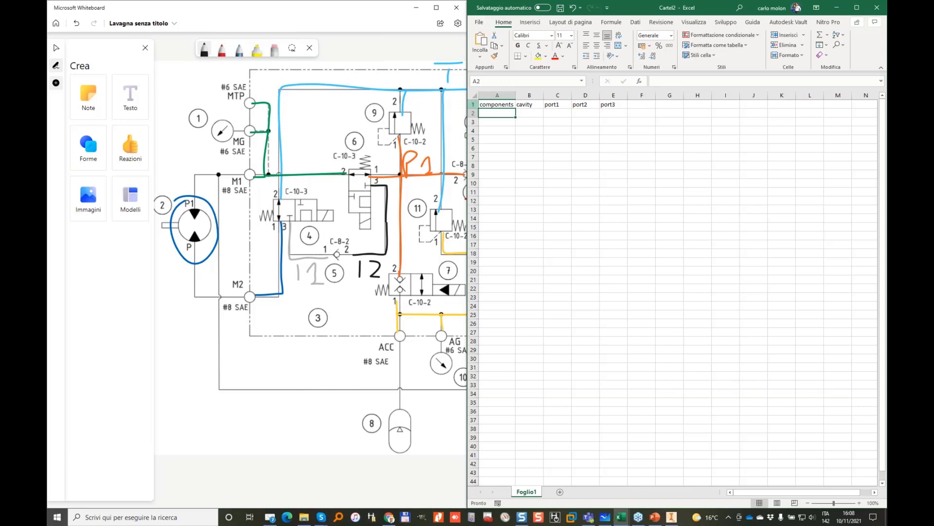
{"action": "type", "text": "4"}
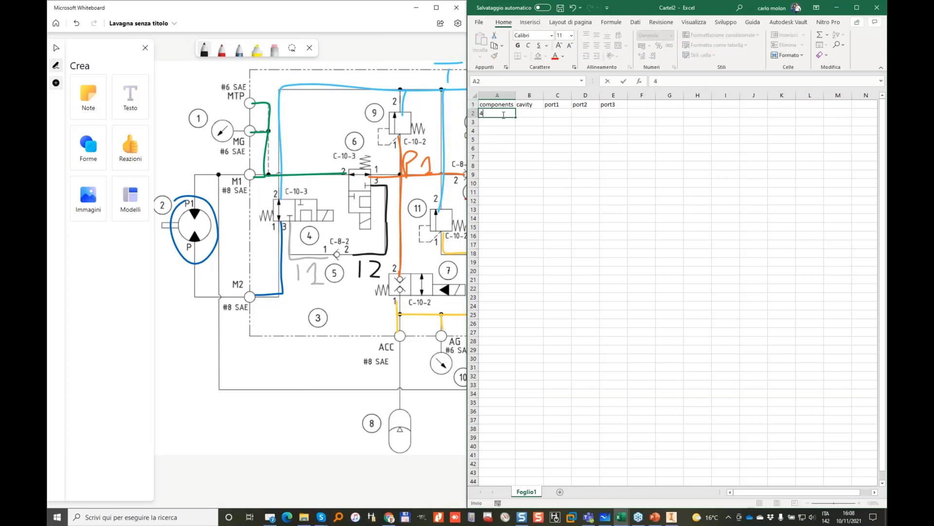
{"action": "left_click", "coordinate": [502, 121]}
{"action": "type", "text": "5"}
{"action": "key", "text": "Return"}
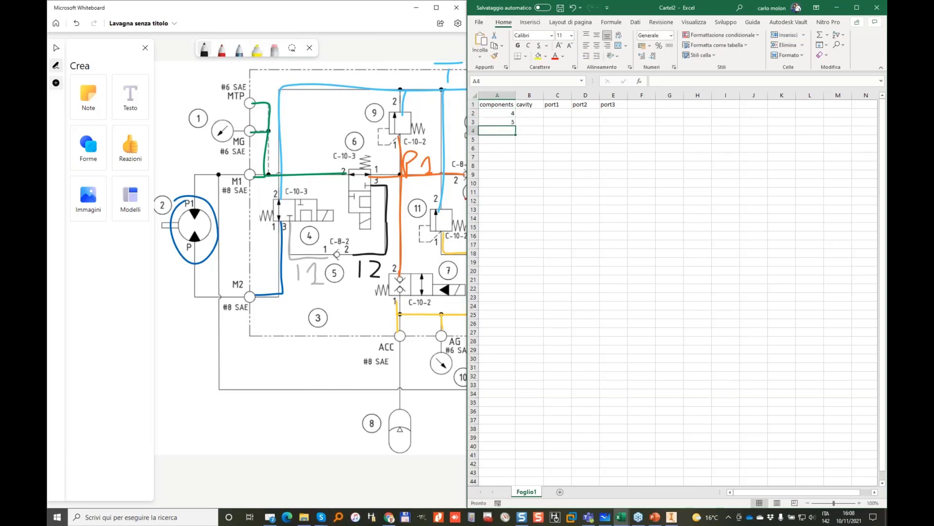
{"action": "type", "text": "6"}
{"action": "key", "text": "Return"}
{"action": "type", "text": "7"}
{"action": "key", "text": "Return"}
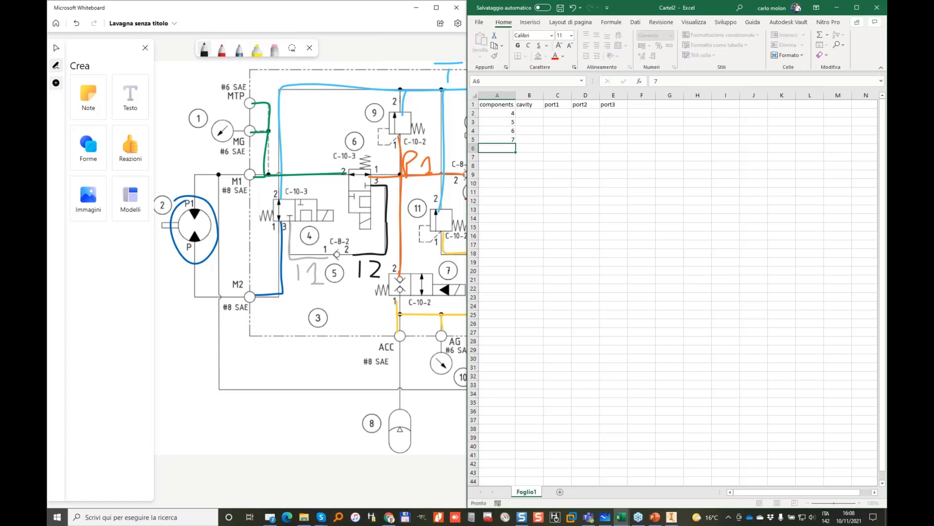
Continue the components column with numbers 9, 11, 12 and 13 in cells A6 to A9.
{"action": "type", "text": "9"}
{"action": "key", "text": "Return"}
{"action": "type", "text": "11"}
{"action": "key", "text": "Return"}
{"action": "type", "text": "12"}
{"action": "key", "text": "Return"}
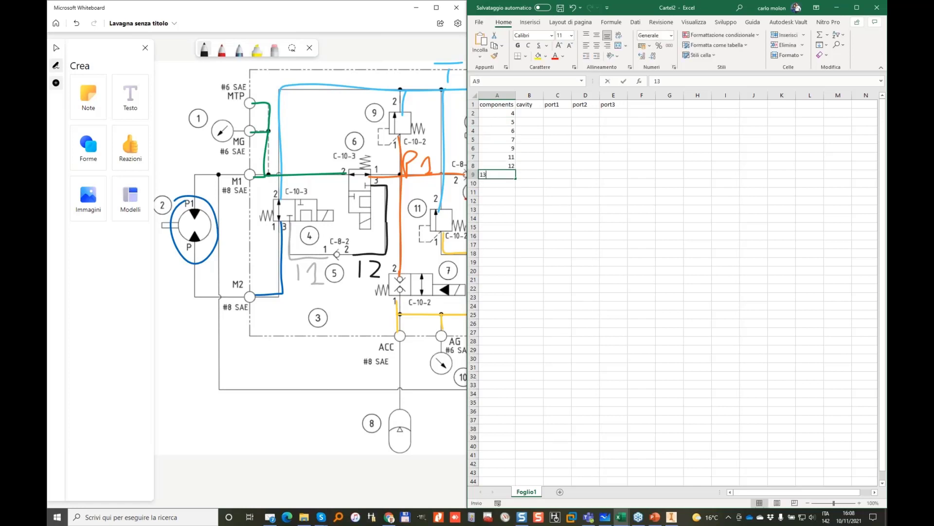
{"action": "type", "text": "13"}
Switch to the whiteboard and circle component numbers 4, 5, 6, 7, 9, 11, 12 and 13 on the schematic in black.
{"action": "left_click", "coordinate": [423, 23]}
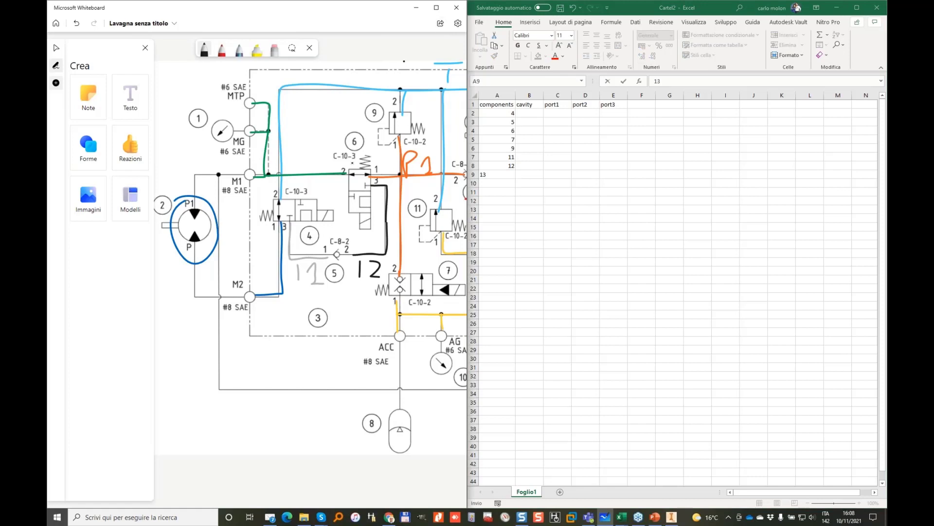
{"action": "scroll", "coordinate": [317, 219], "scroll_direction": "down", "scroll_amount": 5}
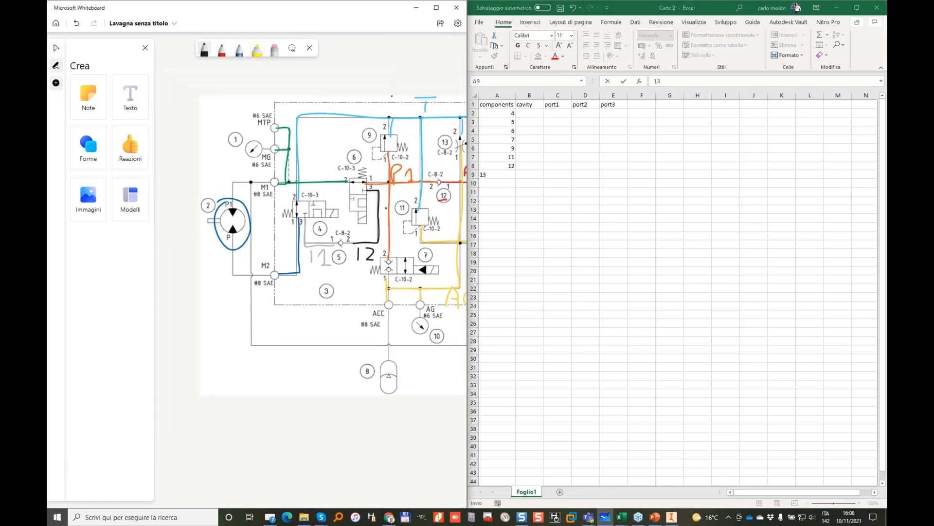
{"action": "right_click_drag", "start_coordinate": [369, 217], "coordinate": [298, 234]}
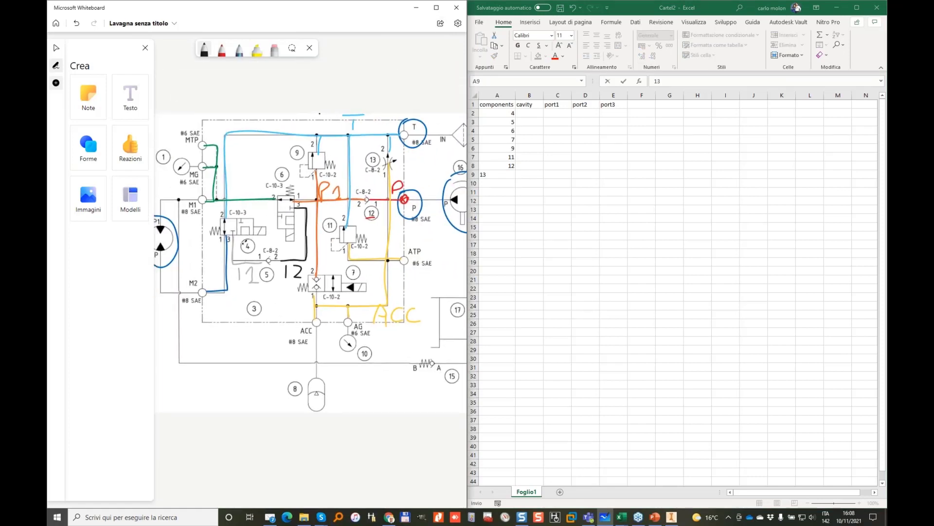
{"action": "left_click_drag", "start_coordinate": [247, 240], "coordinate": [267, 269]}
{"action": "mouse_move", "coordinate": [286, 168]}
{"action": "left_mouse_down"}
{"action": "mouse_move", "coordinate": [278, 178]}
{"action": "mouse_move", "coordinate": [297, 147]}
{"action": "left_mouse_up"}
{"action": "mouse_move", "coordinate": [350, 264]}
{"action": "left_mouse_down"}
{"action": "mouse_move", "coordinate": [346, 281]}
{"action": "mouse_move", "coordinate": [352, 264]}
{"action": "left_mouse_up"}
{"action": "left_click_drag", "start_coordinate": [328, 216], "coordinate": [369, 217]}
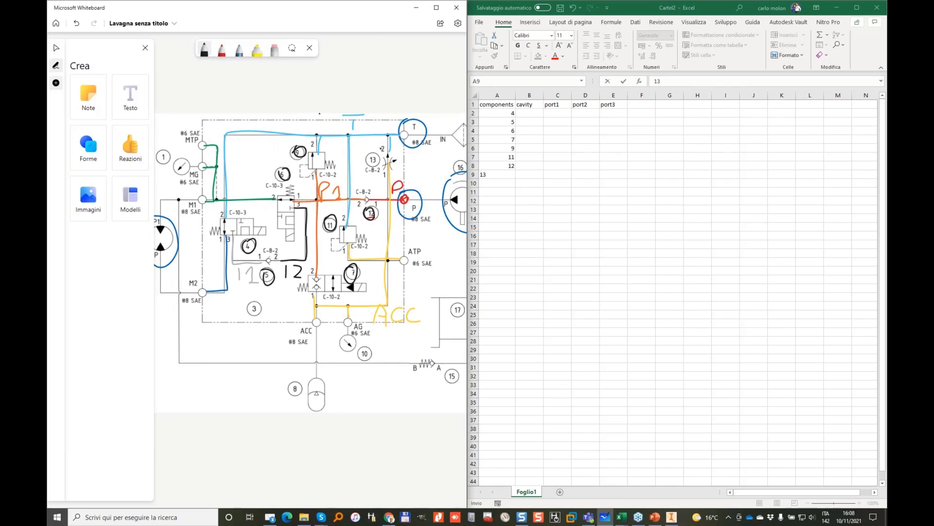
{"action": "mouse_move", "coordinate": [380, 157]}
{"action": "left_mouse_down"}
{"action": "mouse_move", "coordinate": [367, 164]}
{"action": "mouse_move", "coordinate": [376, 156]}
{"action": "left_mouse_up"}
Return to the Excel sheet and add the external ports P, T and ACC in cells A10 to A12.
{"action": "left_click", "coordinate": [498, 187]}
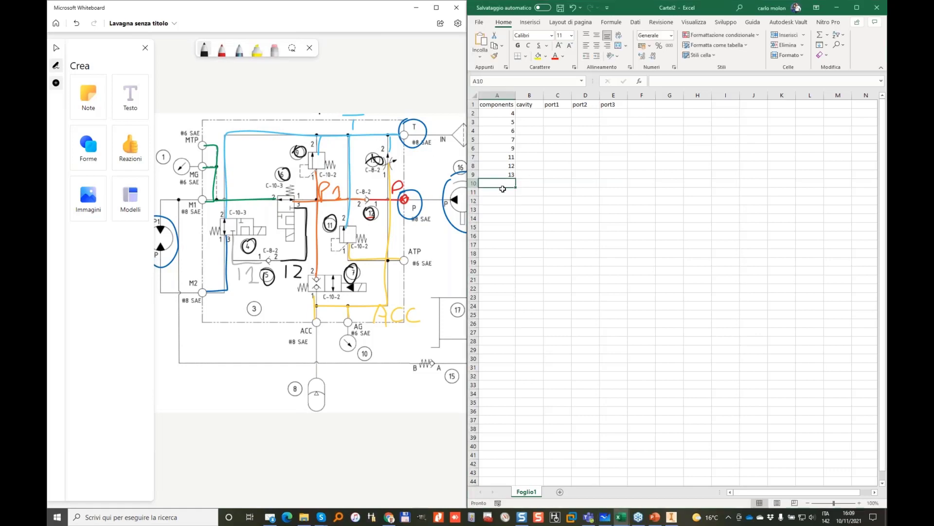
{"action": "type", "text": "p"}
{"action": "key", "text": "Return"}
{"action": "type", "text": "tP"}
{"action": "key", "text": "Return"}
{"action": "type", "text": "T"}
{"action": "key", "text": "Return"}
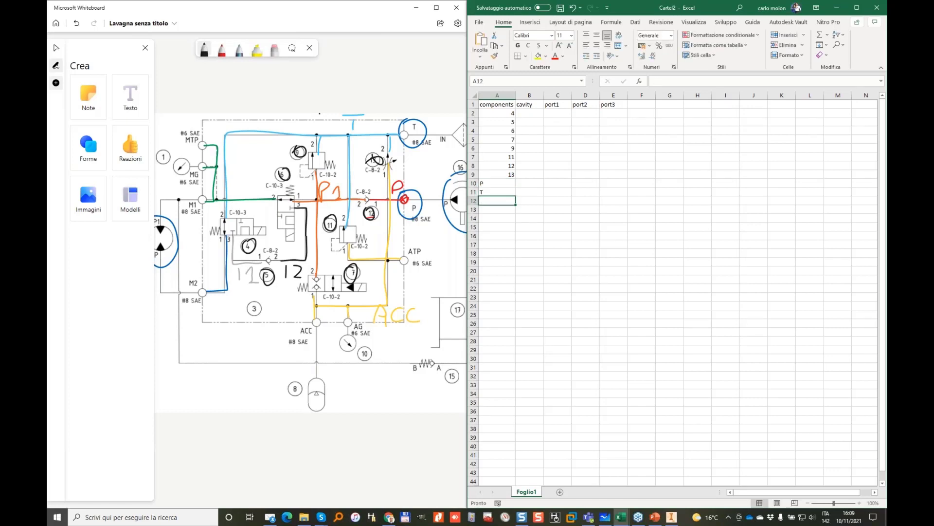
{"action": "type", "text": "ACC"}
{"action": "key", "text": "Return"}
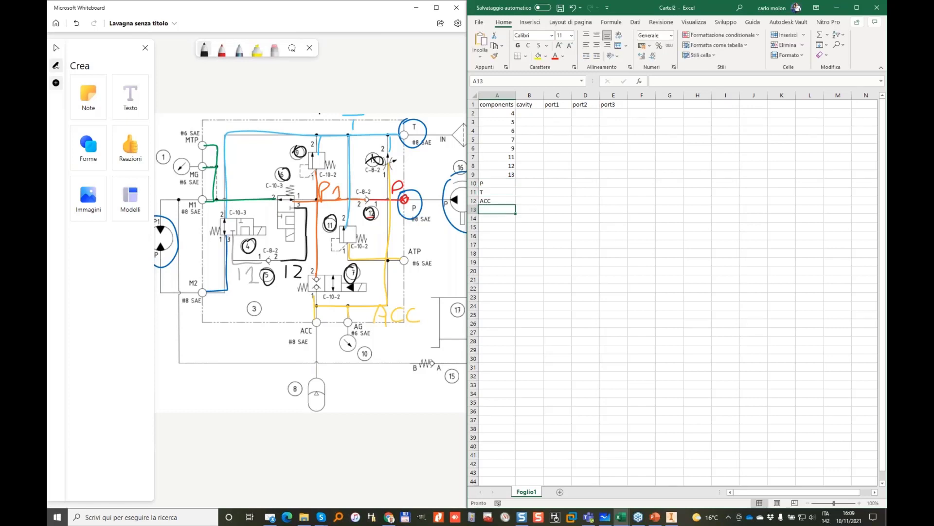
Add the ports M1, M2, MTP and MG in cells A13 to A16 of the components column.
{"action": "type", "text": "M1"}
{"action": "key", "text": "Return"}
{"action": "type", "text": "M2"}
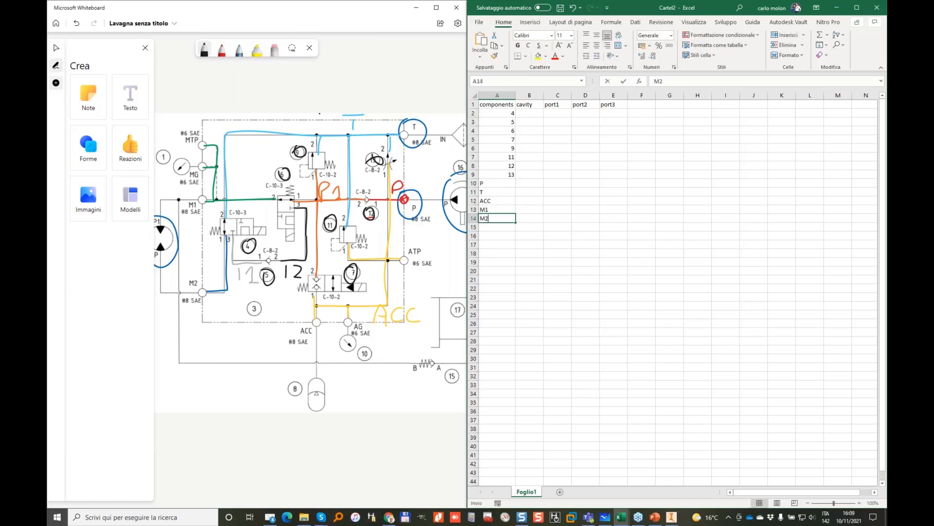
{"action": "key", "text": "Return"}
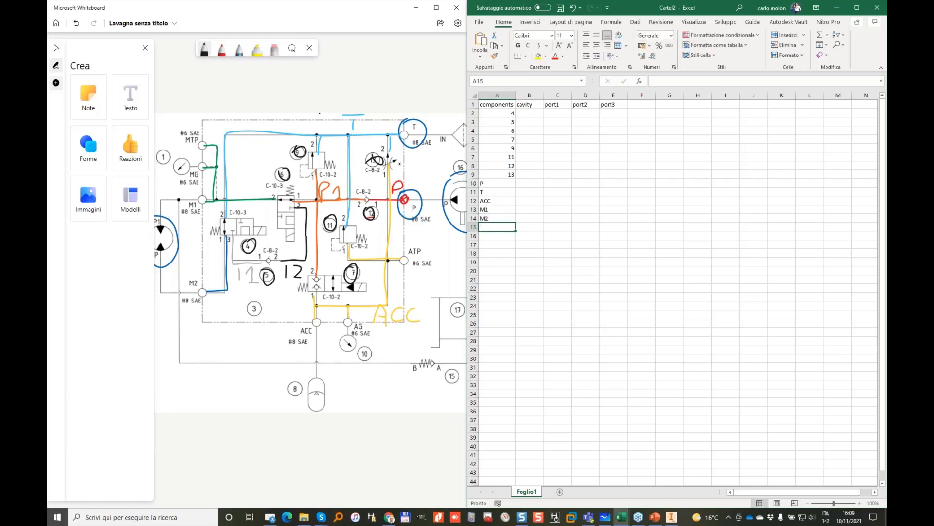
{"action": "type", "text": "MTP"}
{"action": "key", "text": "Return"}
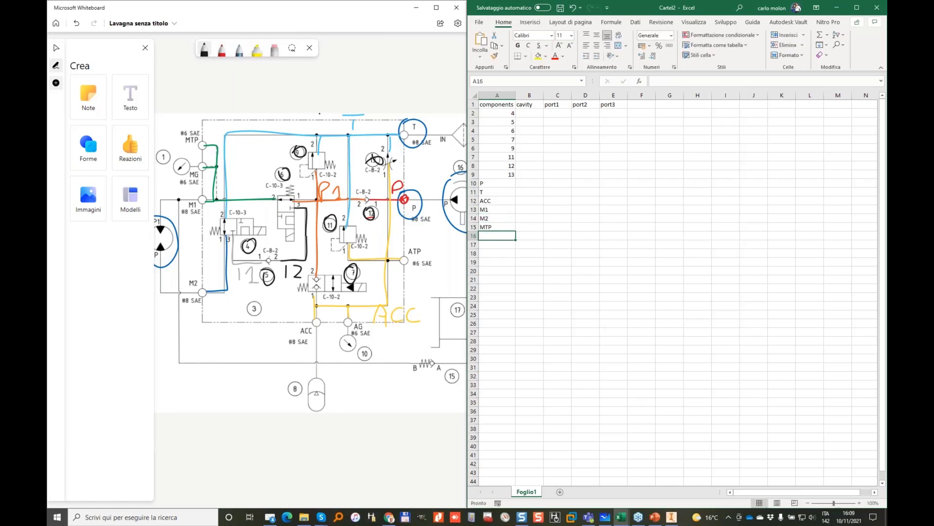
{"action": "type", "text": "MG"}
{"action": "key", "text": "Return"}
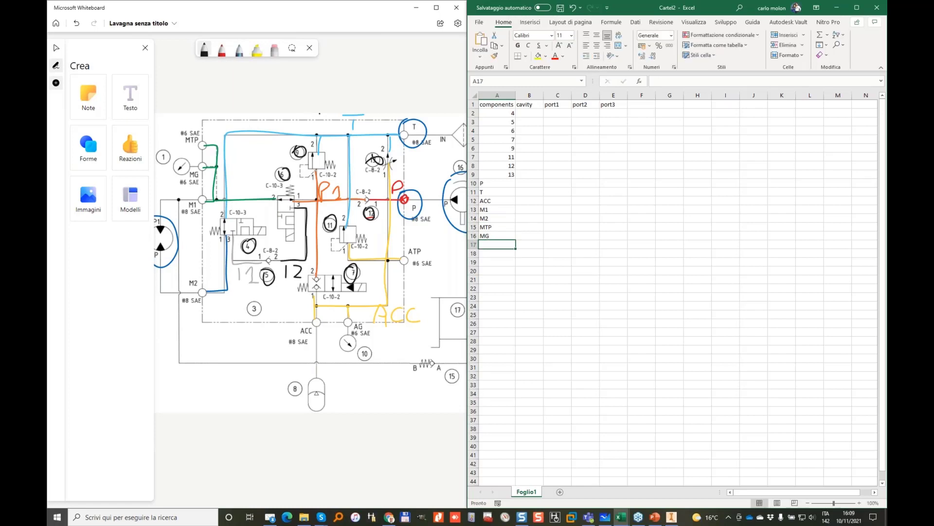
Complete the components column with the ports AG and ATP in cells A17 and A18.
{"action": "type", "text": "AG"}
{"action": "key", "text": "Return"}
{"action": "type", "text": "ATP"}
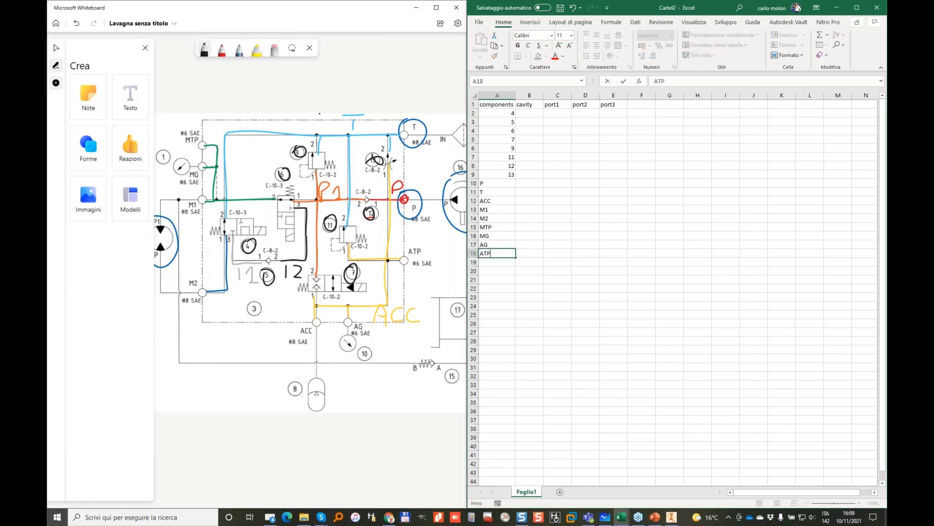
{"action": "key", "text": "Return"}
Right-align all component and port names in cells A2 to A18.
{"action": "left_click_drag", "start_coordinate": [501, 113], "coordinate": [504, 254]}
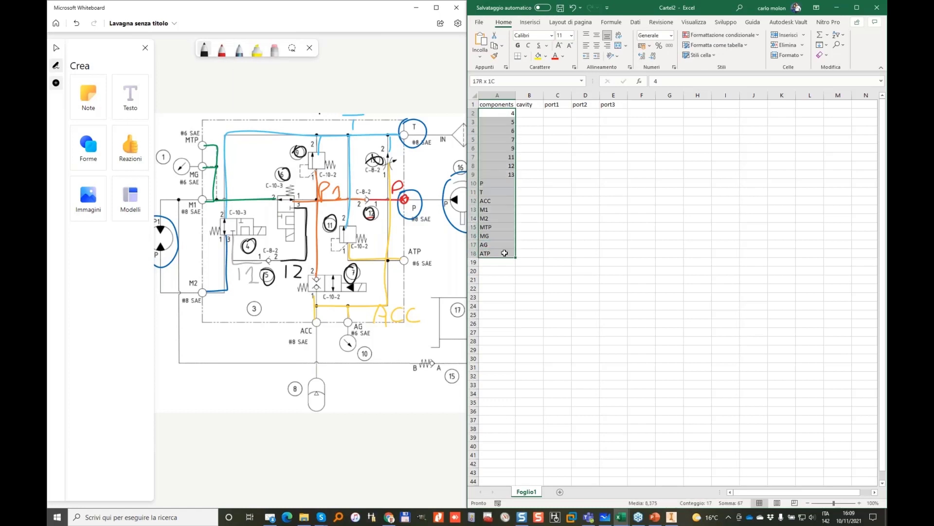
{"action": "left_click", "coordinate": [608, 45]}
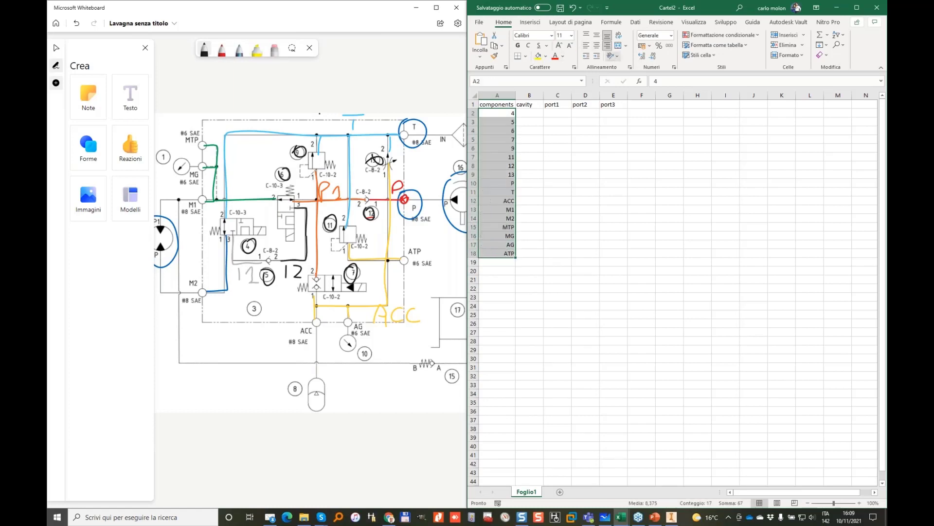
{"action": "left_click", "coordinate": [612, 139]}
Circle component 4's cavity label on the schematic, and enter cavities C-10-3 in B2 and C-8-2 in B3.
{"action": "left_click", "coordinate": [529, 112]}
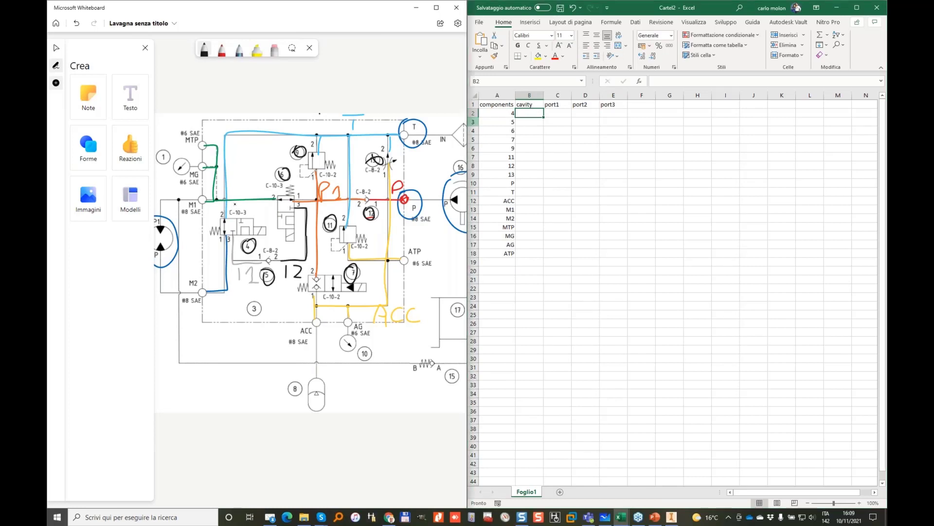
{"action": "mouse_move", "coordinate": [255, 204]}
{"action": "left_mouse_down"}
{"action": "mouse_move", "coordinate": [229, 217]}
{"action": "mouse_move", "coordinate": [255, 203]}
{"action": "left_mouse_up"}
{"action": "left_click", "coordinate": [530, 113]}
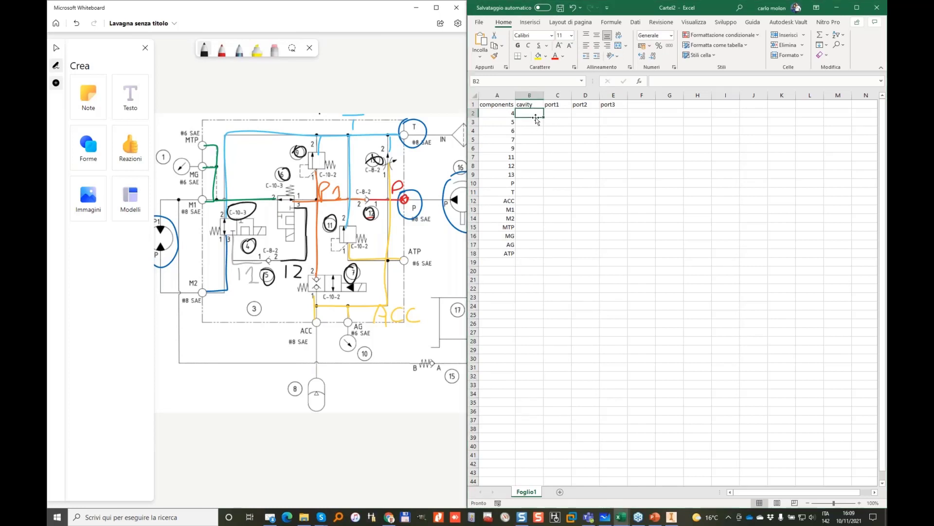
{"action": "type", "text": "C-10-3"}
{"action": "key", "text": "Return"}
{"action": "type", "text": "C-8-2"}
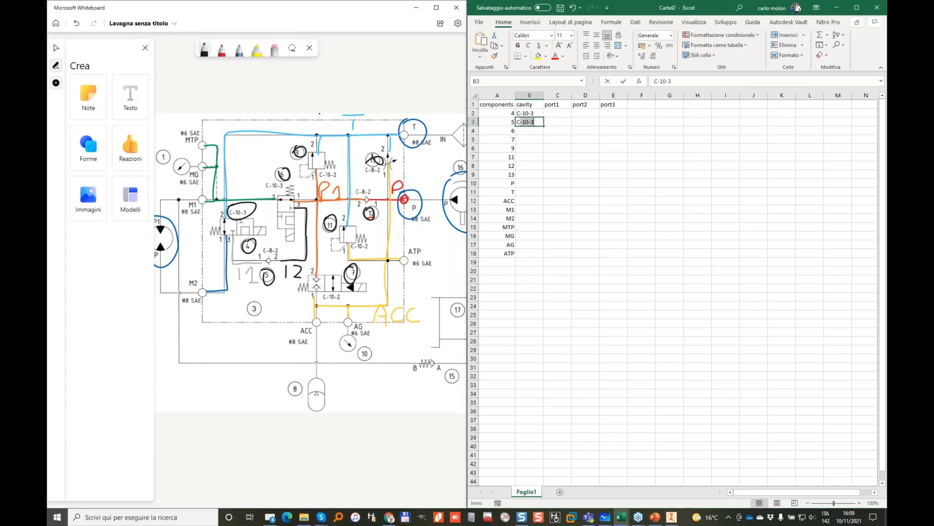
{"action": "key", "text": "Return"}
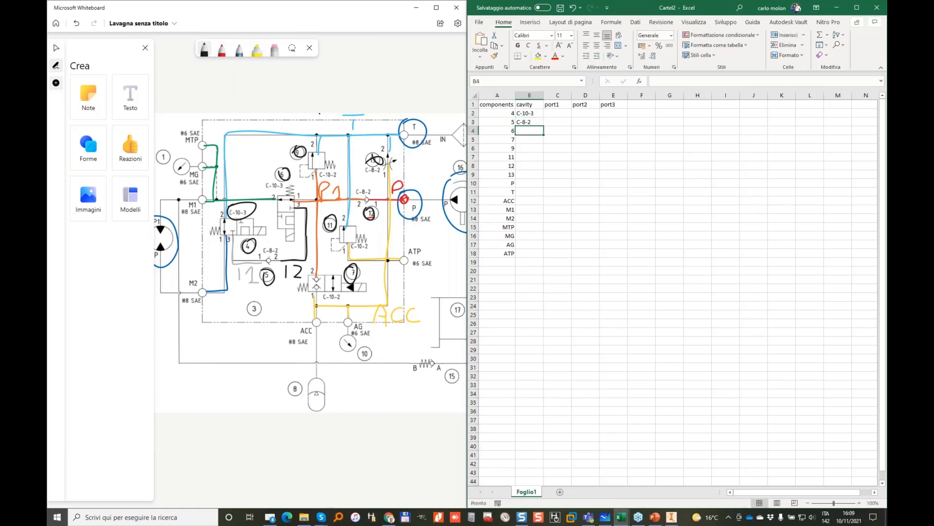
Enter cavity C-10-3 for component 6 and C-10-2 for components 7 and 9 in cells B4 to B6.
{"action": "type", "text": "C-10-3"}
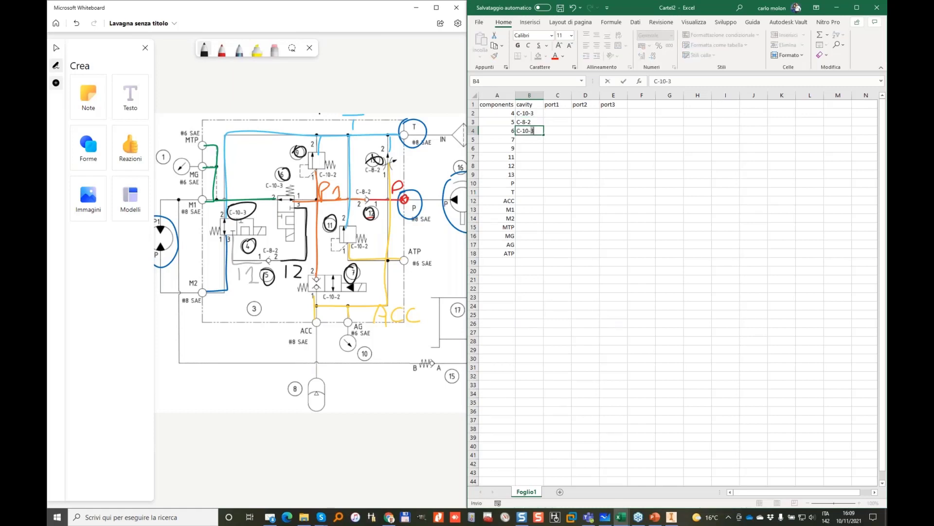
{"action": "key", "text": "Return"}
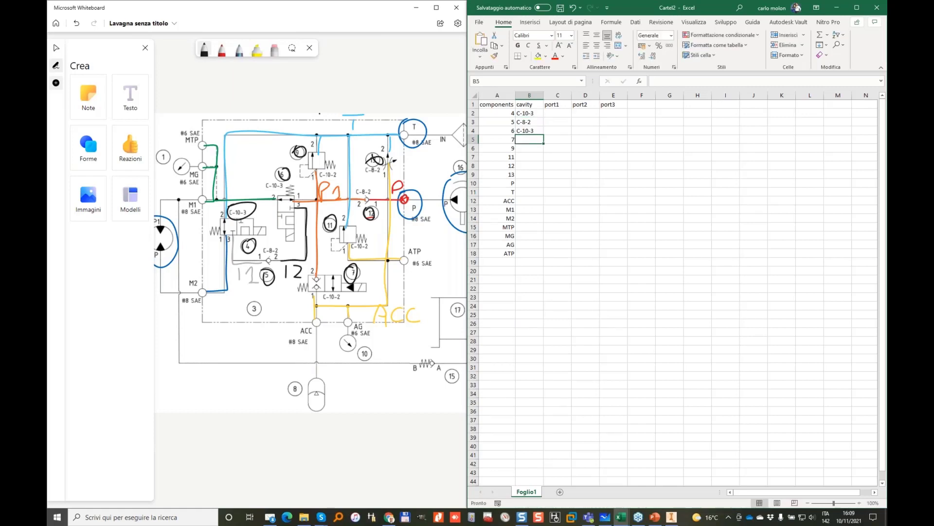
{"action": "type", "text": "C-10-2"}
{"action": "key", "text": "Return"}
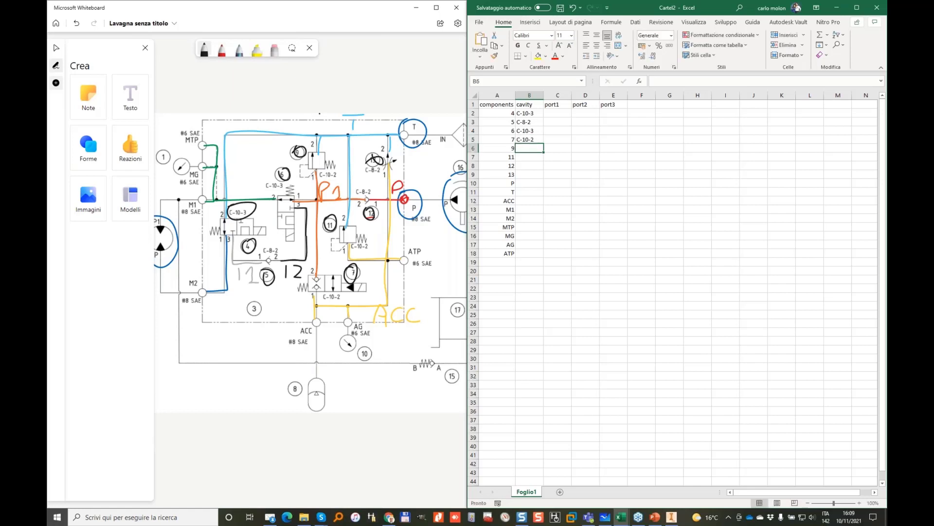
{"action": "type", "text": "C-10-2"}
{"action": "key", "text": "Return"}
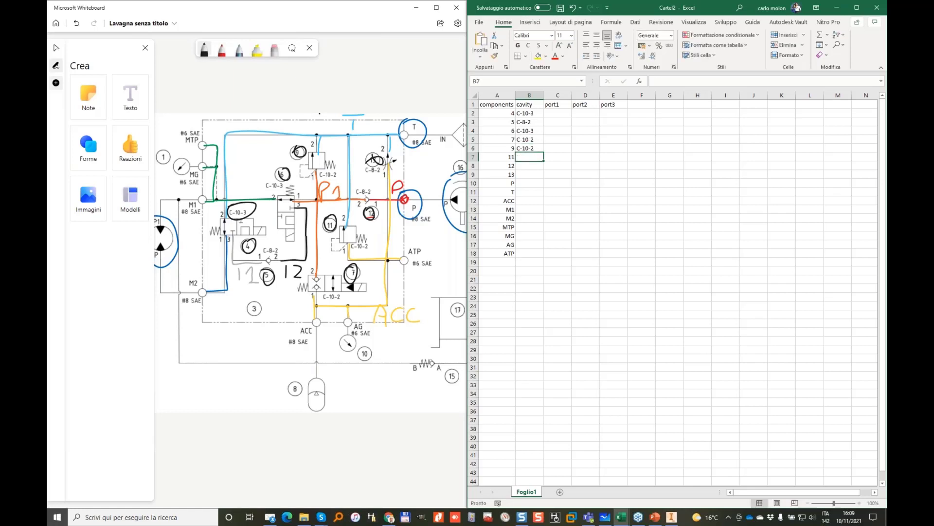
Copy the C-10-2 cavity from component 9 to component 11 in cell B7.
{"action": "key", "text": "Up"}
{"action": "key", "text": "ctrl+c"}
{"action": "key", "text": "Down"}
{"action": "key", "text": "ctrl+v"}
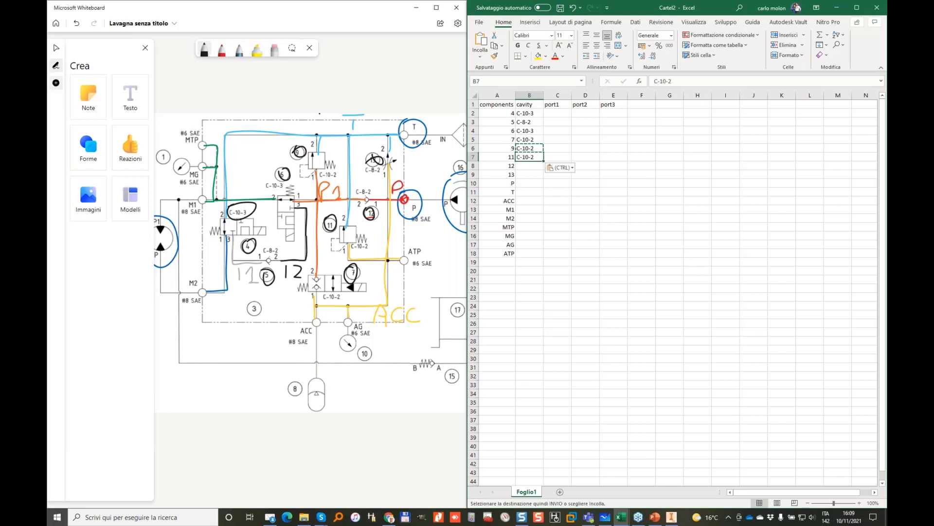
Copy the C-8-2 cavity from component 5 to components 12 and 13 in cells B8 and B9.
{"action": "key", "text": "Up"}
{"action": "key", "text": "Up"}
{"action": "key", "text": "Up"}
{"action": "key", "text": "Up"}
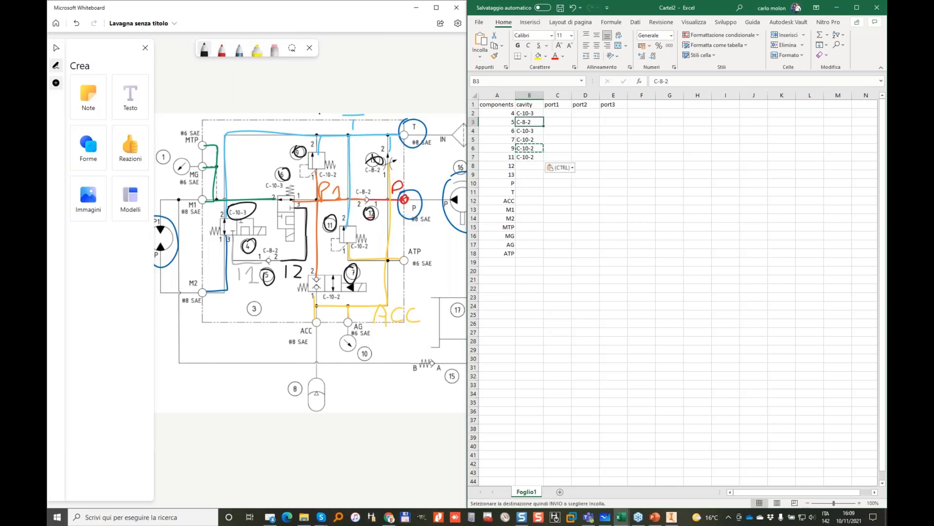
{"action": "key", "text": "ctrl+c"}
{"action": "key", "text": "Down"}
{"action": "key", "text": "Down"}
{"action": "key", "text": "Down"}
{"action": "key", "text": "Down"}
{"action": "key", "text": "Down"}
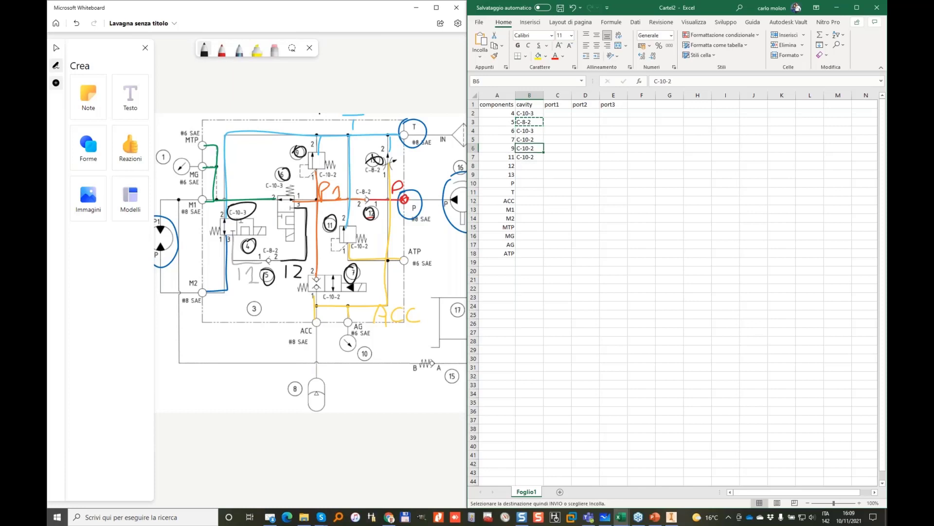
{"action": "key", "text": "ctrl+v"}
{"action": "key", "text": "Down"}
{"action": "key", "text": "ctrl+v"}
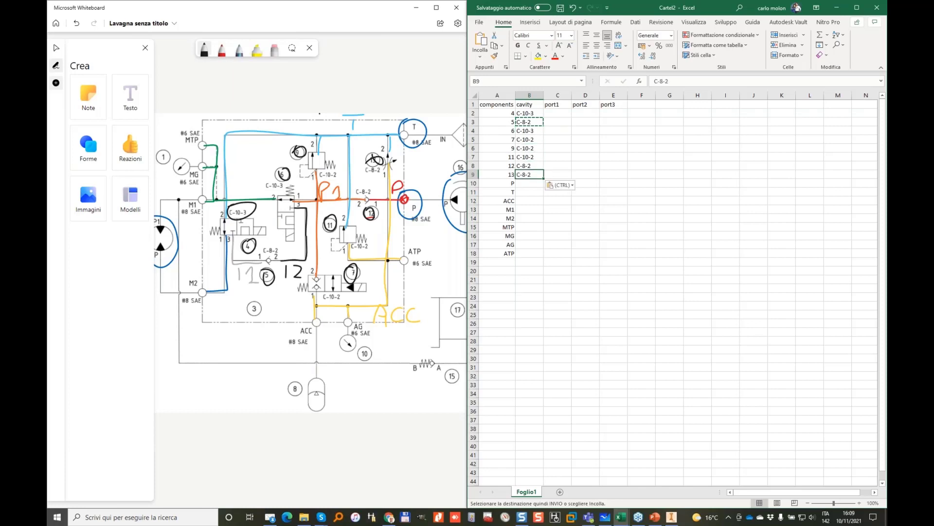
Enter 8 SAE as the cavity of port P in cell B10.
{"action": "key", "text": "Down"}
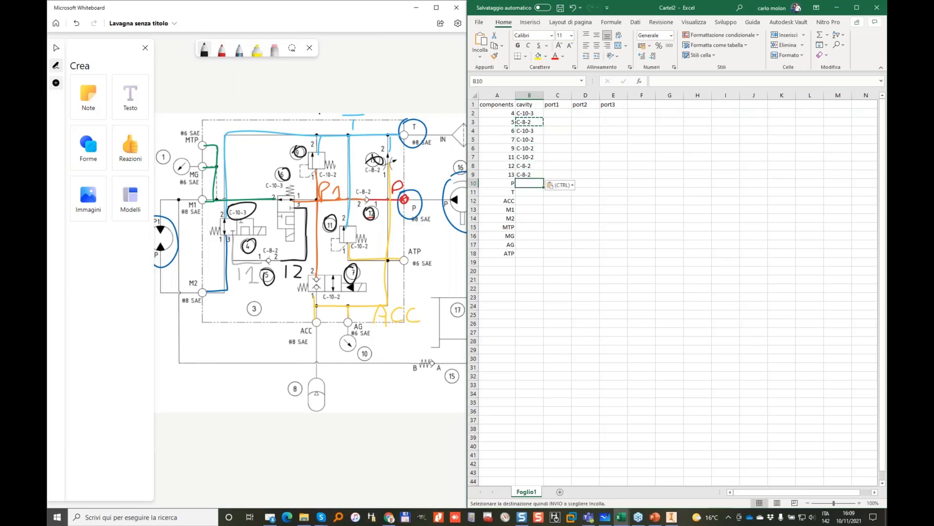
{"action": "type", "text": "8 SAE"}
{"action": "key", "text": "Return"}
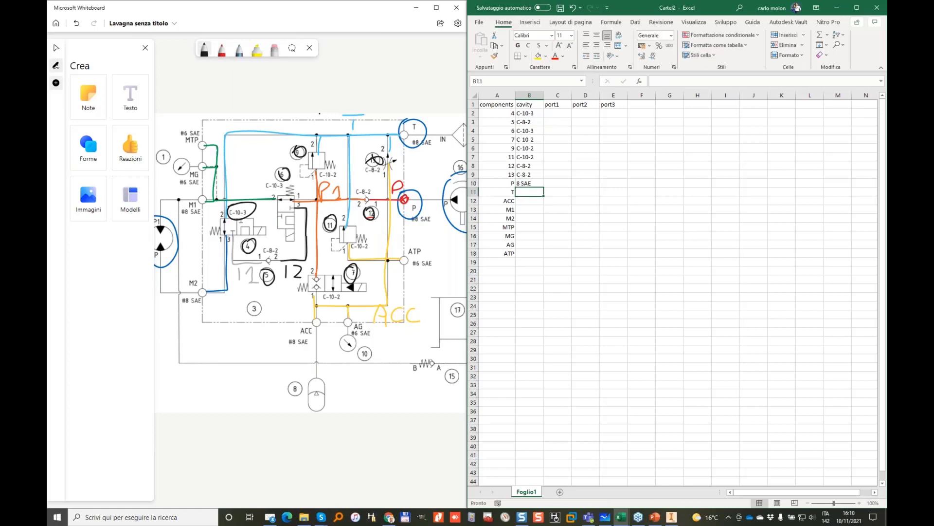
Copy the 8 SAE entry to ports T, ACC, M1 and M2 in cells B11 to B14.
{"action": "key", "text": "Up"}
{"action": "key", "text": "ctrl+c"}
{"action": "key", "text": "Down"}
{"action": "key", "text": "ctrl+v"}
{"action": "key", "text": "Down"}
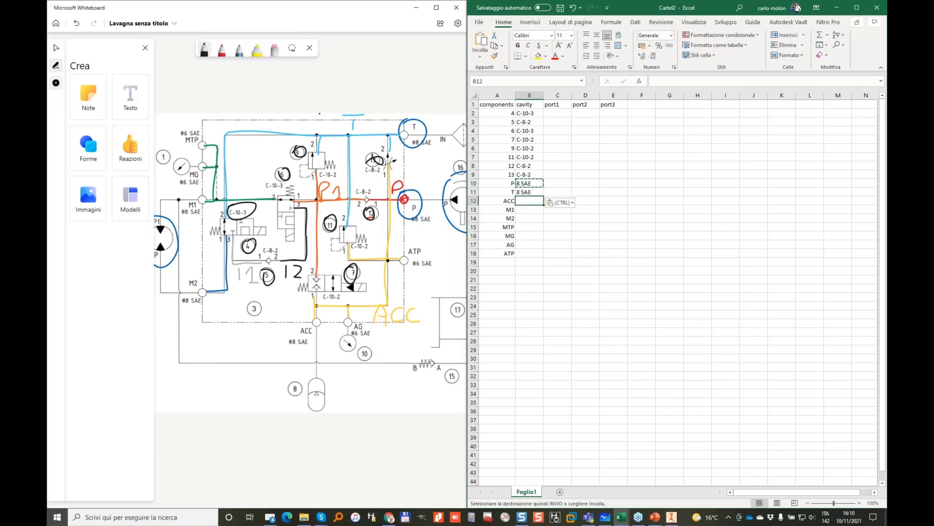
{"action": "key", "text": "ctrl+v"}
{"action": "key", "text": "Down"}
{"action": "key", "text": "ctrl+v"}
{"action": "key", "text": "Down"}
{"action": "key", "text": "ctrl+v"}
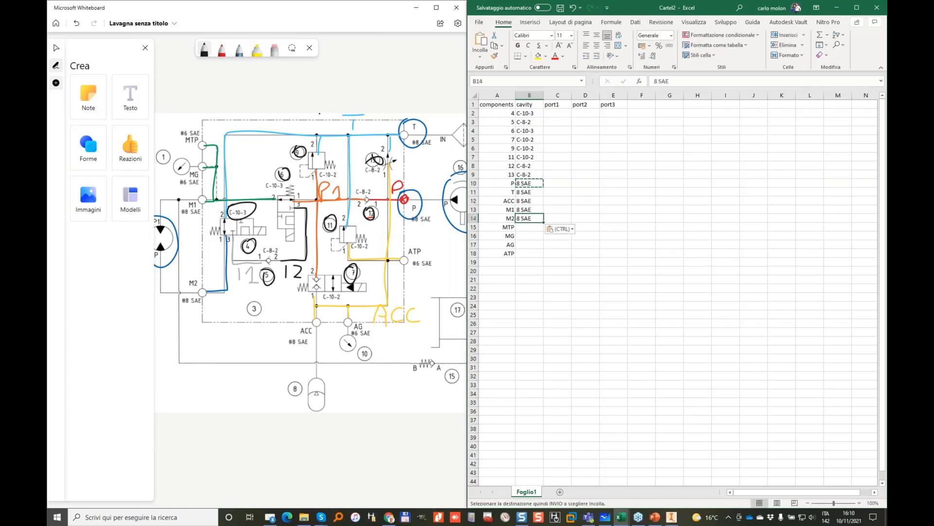
Enter 6 SAE as the cavity of port MTP in B15 and copy it to MG, AG and ATP in B16 to B18.
{"action": "key", "text": "Down"}
{"action": "type", "text": "6 SAE"}
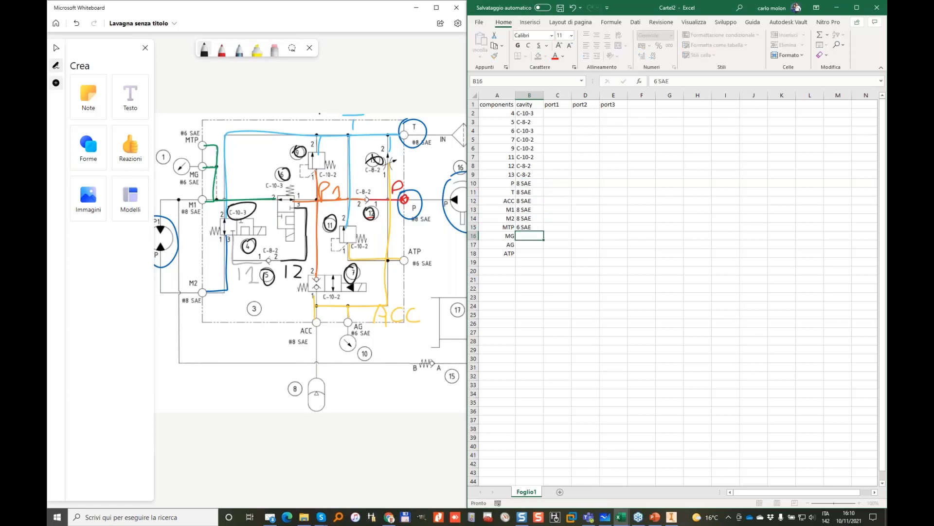
{"action": "key", "text": "Return"}
{"action": "key", "text": "Up"}
{"action": "key", "text": "ctrl+c"}
{"action": "key", "text": "Down"}
{"action": "key", "text": "ctrl+v"}
{"action": "key", "text": "Down"}
{"action": "key", "text": "ctrl+v"}
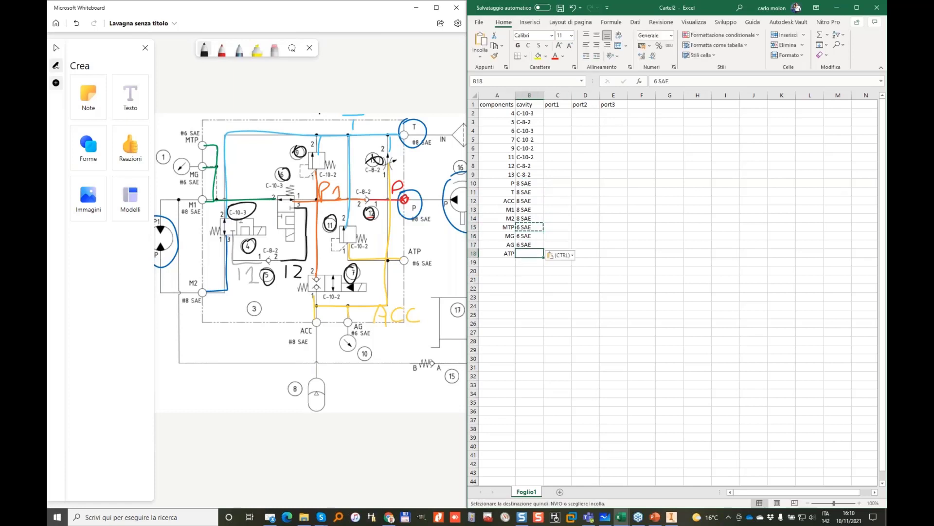
{"action": "key", "text": "Down"}
{"action": "key", "text": "ctrl+v"}
Go to component 4's row in the table and handwrite the label M2 beside its blue line on the schematic.
{"action": "key", "text": "Right"}
{"action": "key", "text": "Up"}
{"action": "key", "text": "Up"}
{"action": "key", "text": "Up"}
{"action": "key", "text": "Up"}
{"action": "key", "text": "Up"}
{"action": "key", "text": "Up"}
{"action": "key", "text": "Up"}
{"action": "key", "text": "Up"}
{"action": "key", "text": "Up"}
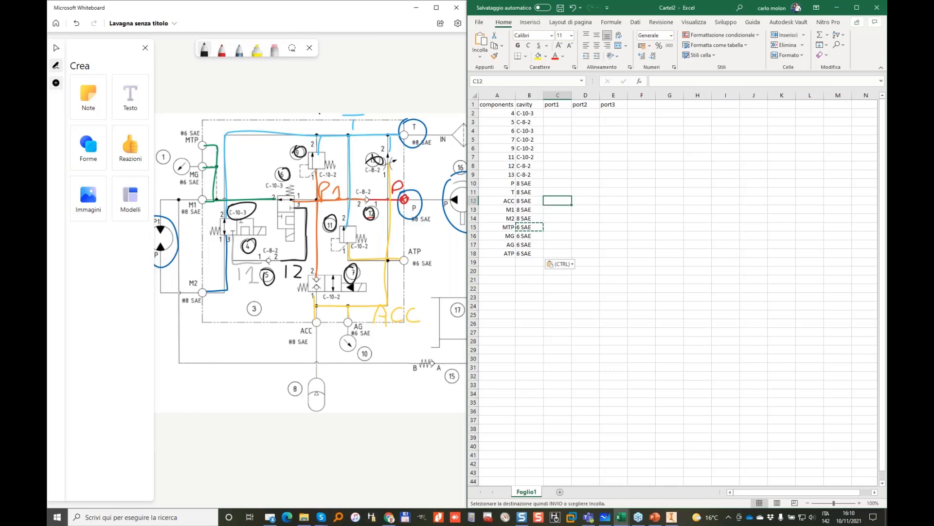
{"action": "key", "text": "Up"}
{"action": "key", "text": "Up"}
{"action": "key", "text": "Up"}
{"action": "key", "text": "Up"}
{"action": "key", "text": "Up"}
{"action": "key", "text": "Up"}
{"action": "key", "text": "Up"}
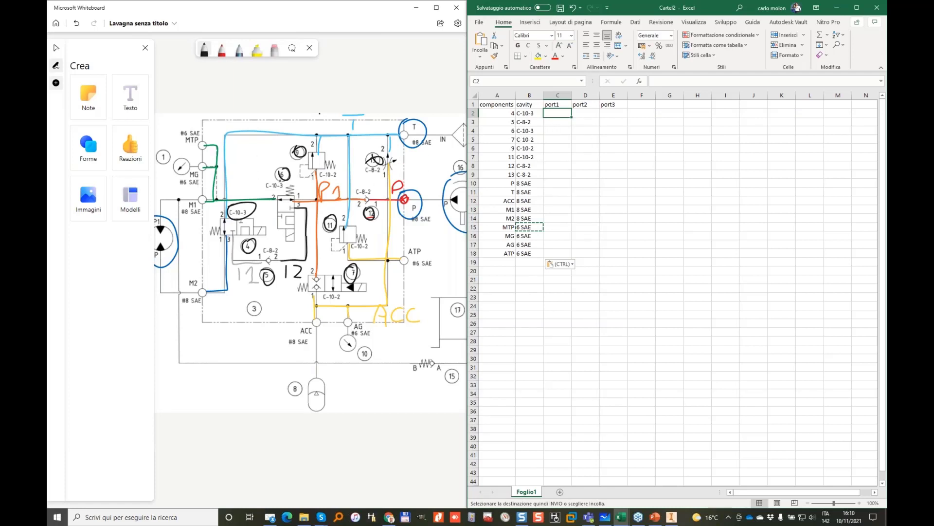
{"action": "left_click", "coordinate": [527, 113]}
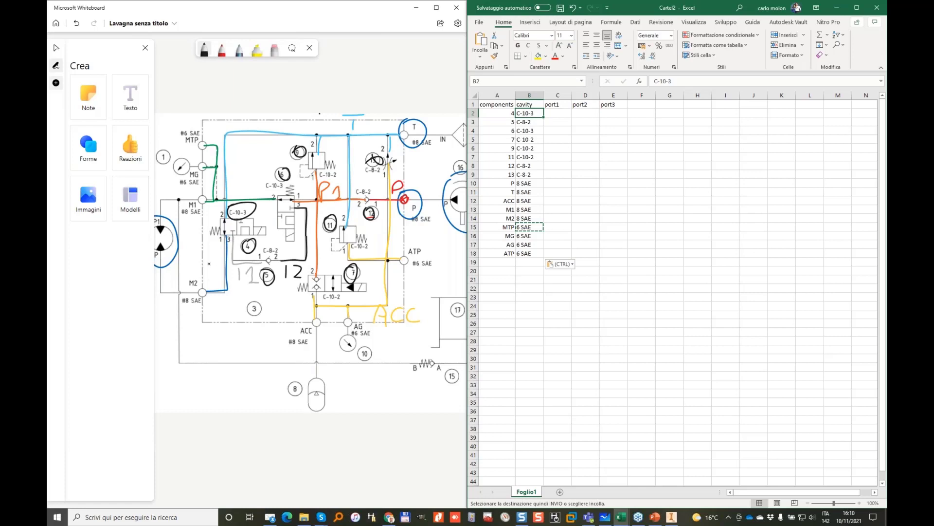
{"action": "mouse_move", "coordinate": [208, 275]}
{"action": "left_mouse_down"}
{"action": "mouse_move", "coordinate": [207, 260]}
{"action": "mouse_move", "coordinate": [214, 274]}
{"action": "left_mouse_up"}
{"action": "left_click_drag", "start_coordinate": [214, 273], "coordinate": [221, 281]}
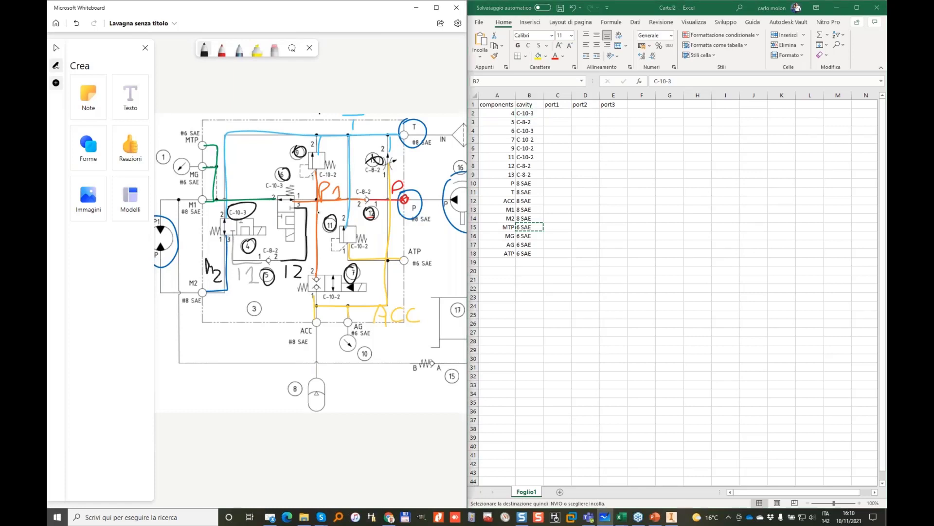
Enter M2, T and I1 as port1, port2 and port3 of component 4 in cells C2 to E2.
{"action": "left_click", "coordinate": [557, 113]}
{"action": "type", "text": "M"}
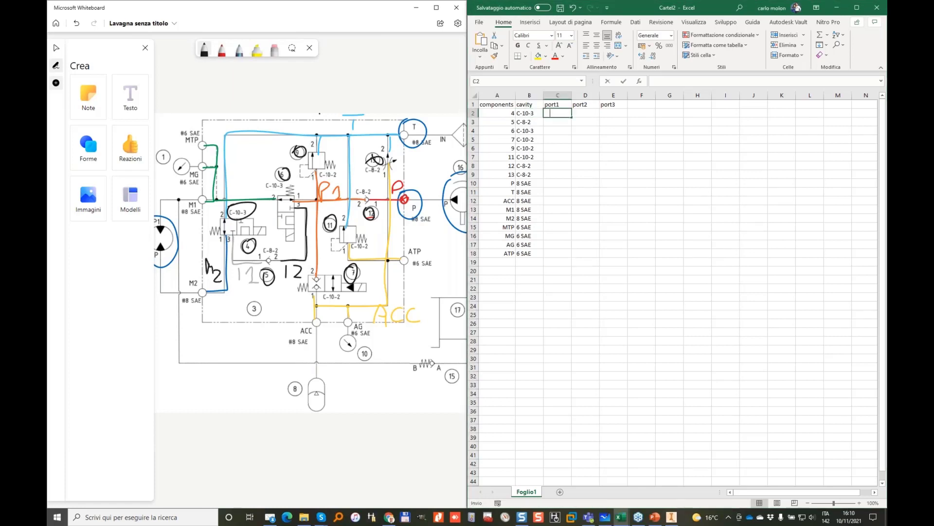
{"action": "type", "text": "2"}
{"action": "key", "text": "Return"}
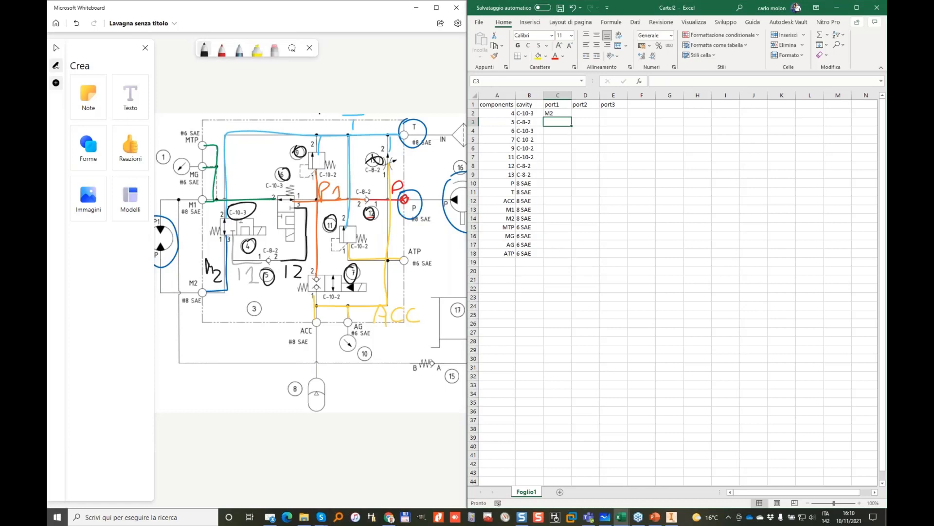
{"action": "key", "text": "Up"}
{"action": "key", "text": "Right"}
{"action": "type", "text": "T"}
{"action": "key", "text": "Right"}
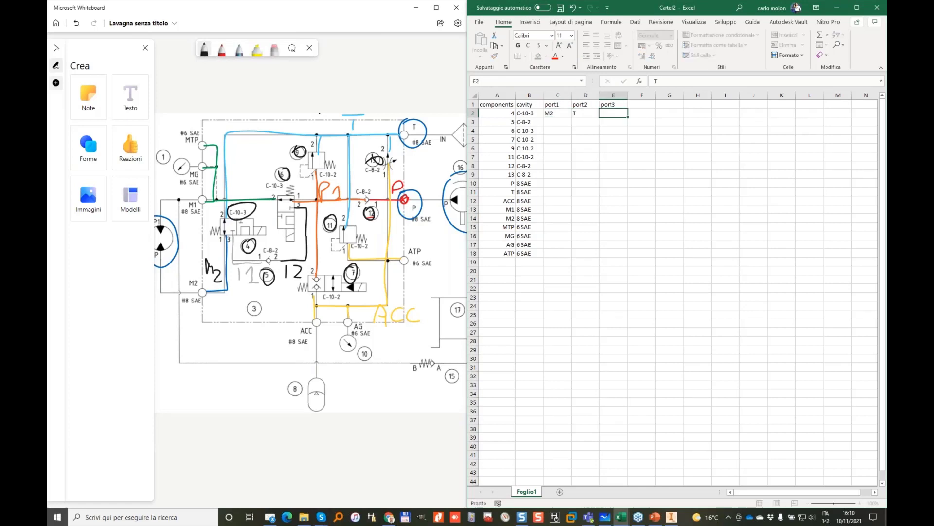
{"action": "type", "text": "I1"}
{"action": "key", "text": "Return"}
Enter I1 and I2 as port1 and port2 of component 5 in cells C3 and D3.
{"action": "key", "text": "Left"}
{"action": "key", "text": "Left"}
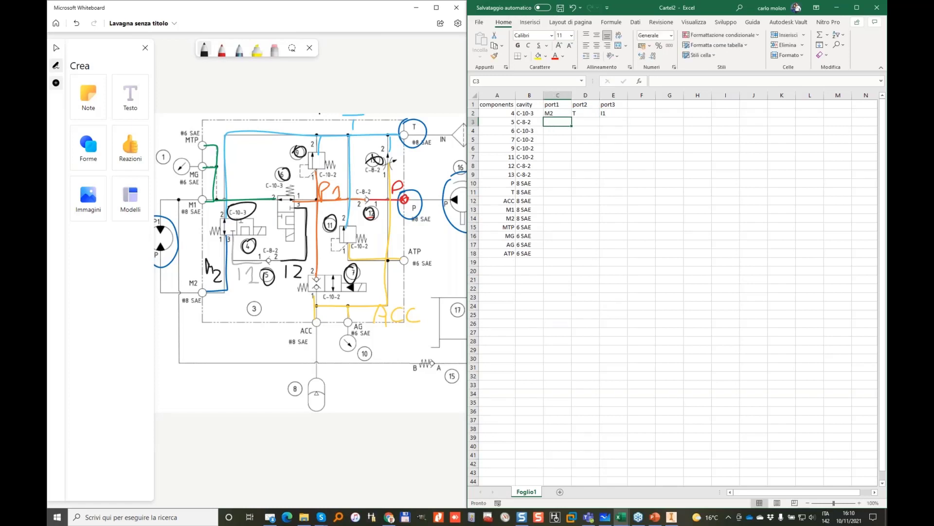
{"action": "type", "text": "I1"}
{"action": "key", "text": "Tab"}
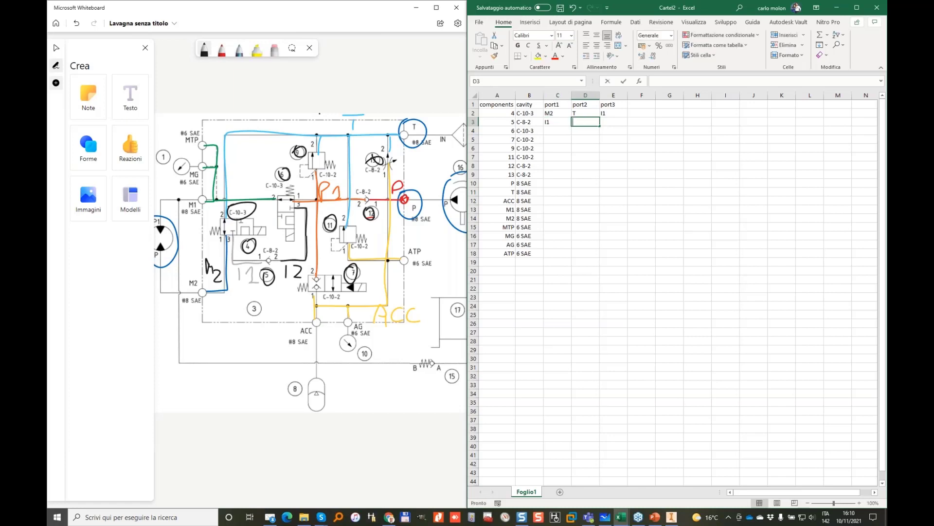
{"action": "type", "text": "I2"}
{"action": "key", "text": "Return"}
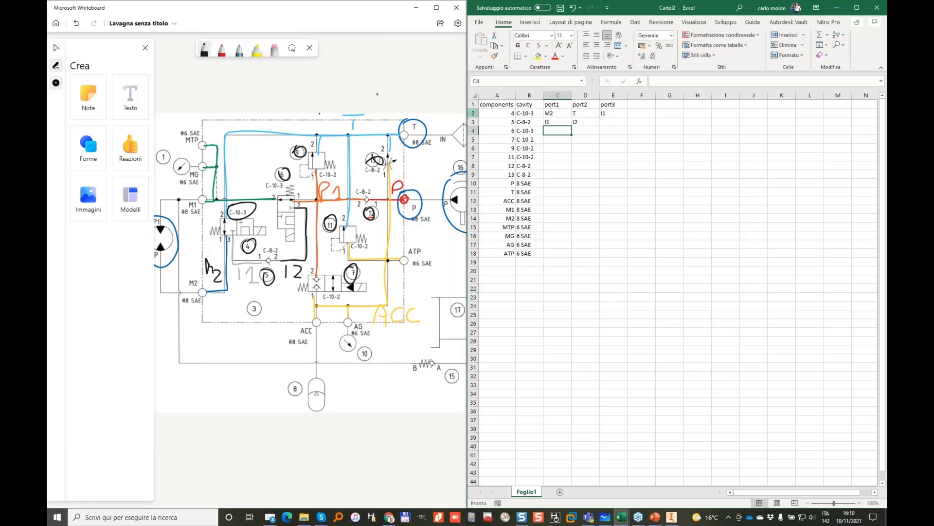
Circle component 6's C-10-3 label on the schematic and enter its ports P1, M1 and I2 in cells C4 to E4.
{"action": "left_click_drag", "start_coordinate": [284, 169], "coordinate": [280, 172]}
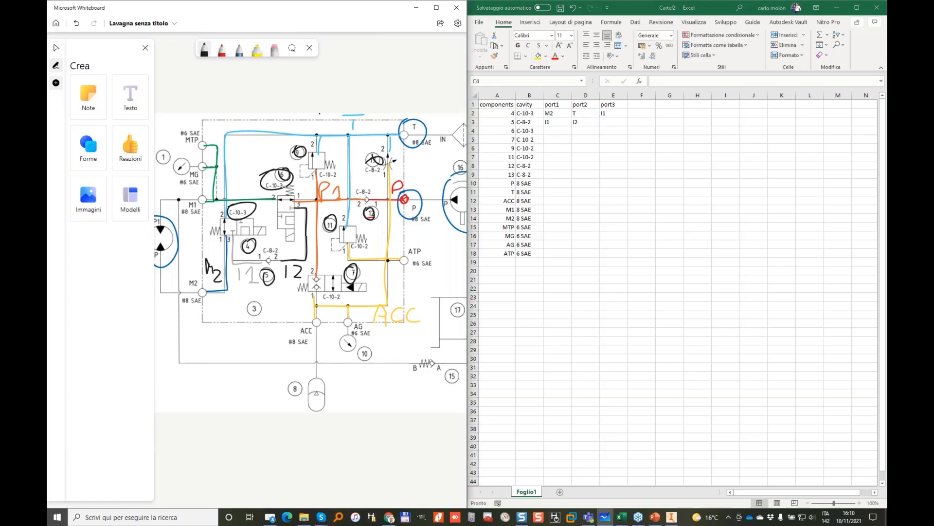
{"action": "left_click", "coordinate": [556, 132]}
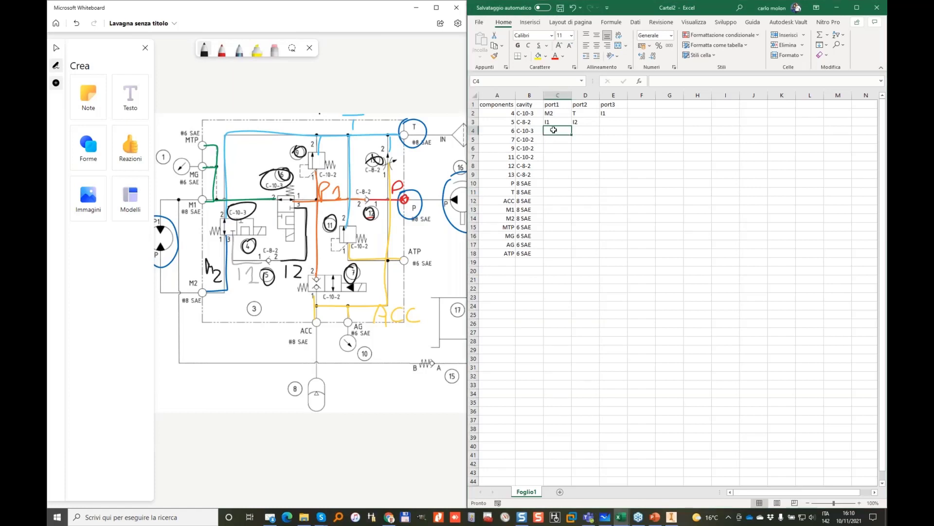
{"action": "type", "text": "P1"}
{"action": "key", "text": "Tab"}
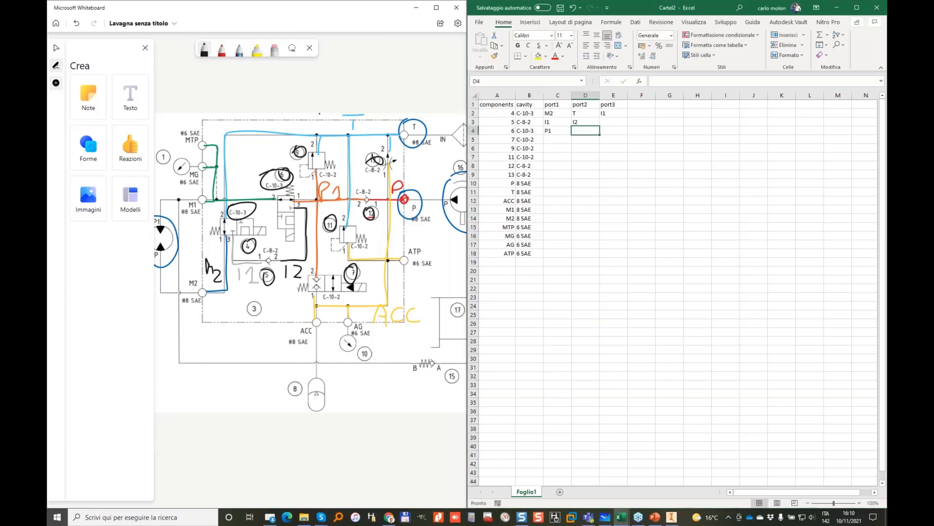
{"action": "type", "text": "M1"}
{"action": "key", "text": "Tab"}
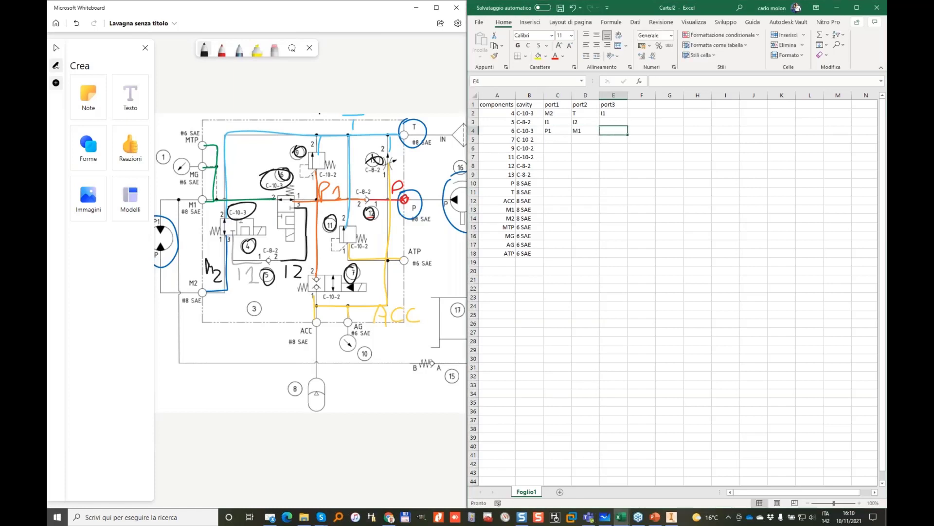
{"action": "type", "text": "I2"}
{"action": "key", "text": "Return"}
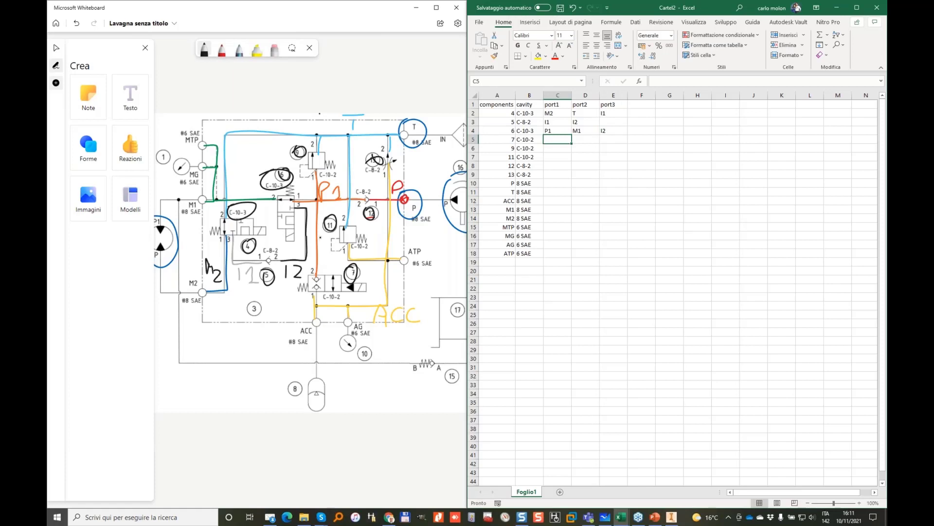
Enter ACC as port1 and P1 as port2 of component 7 in cells C5 and D5.
{"action": "left_click", "coordinate": [589, 140]}
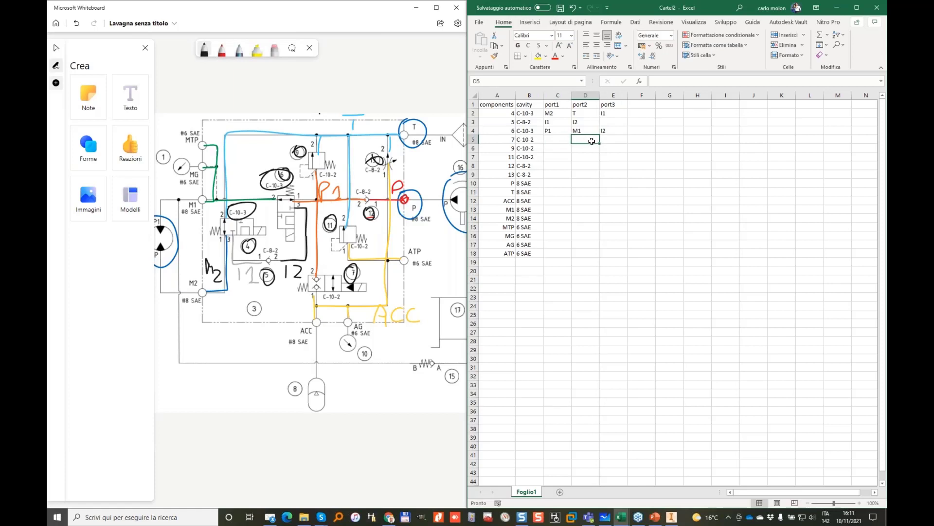
{"action": "type", "text": "P1"}
{"action": "key", "text": "Left"}
{"action": "type", "text": "ACC"}
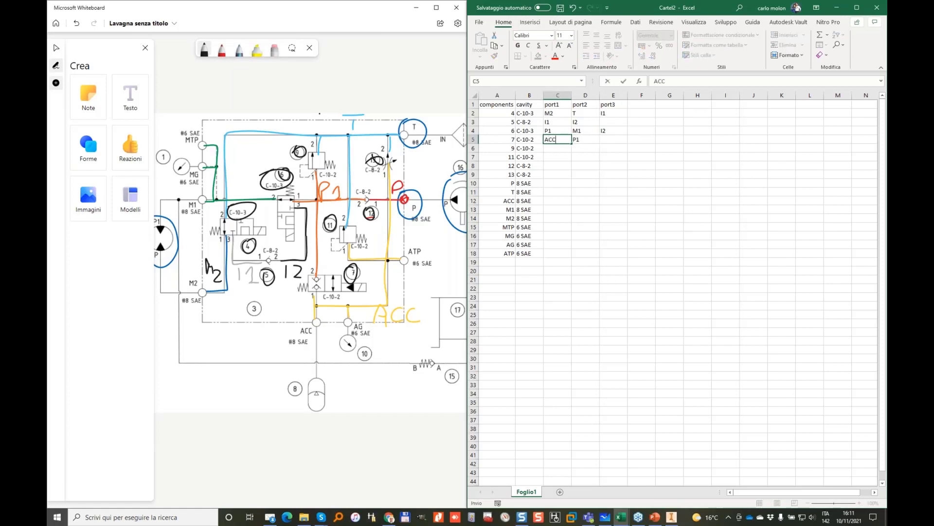
{"action": "key", "text": "Return"}
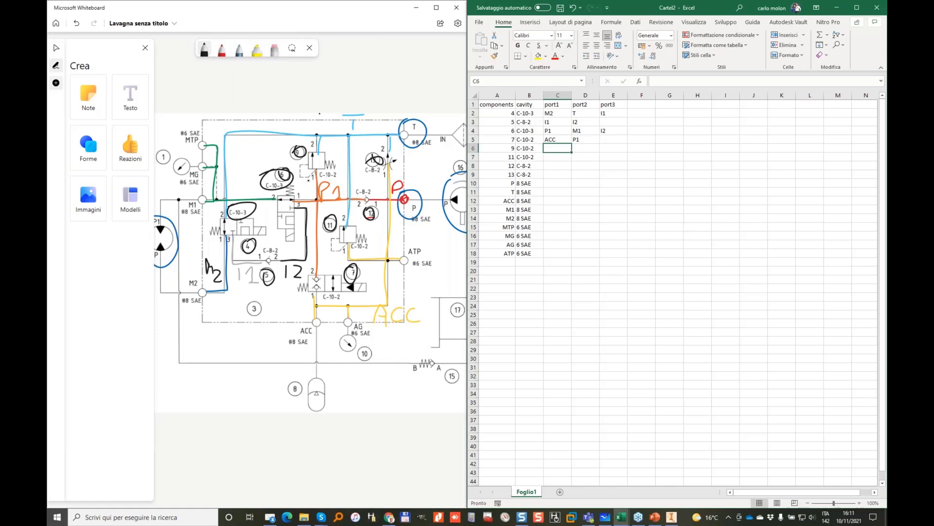
Enter ports P1 and T for component 9 in C6 and D6, and ACC and T for component 11 in C7 and D7.
{"action": "type", "text": "P1"}
{"action": "key", "text": "Tab"}
{"action": "type", "text": "T"}
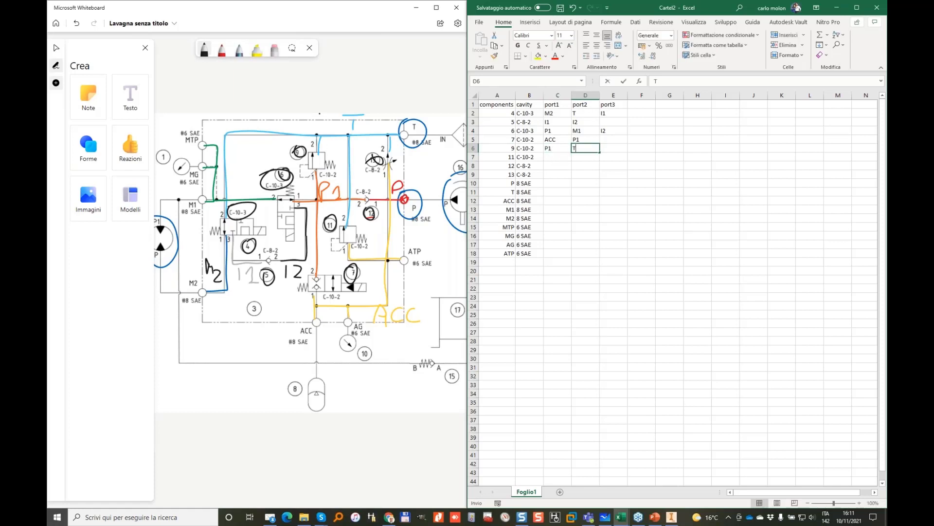
{"action": "key", "text": "Return"}
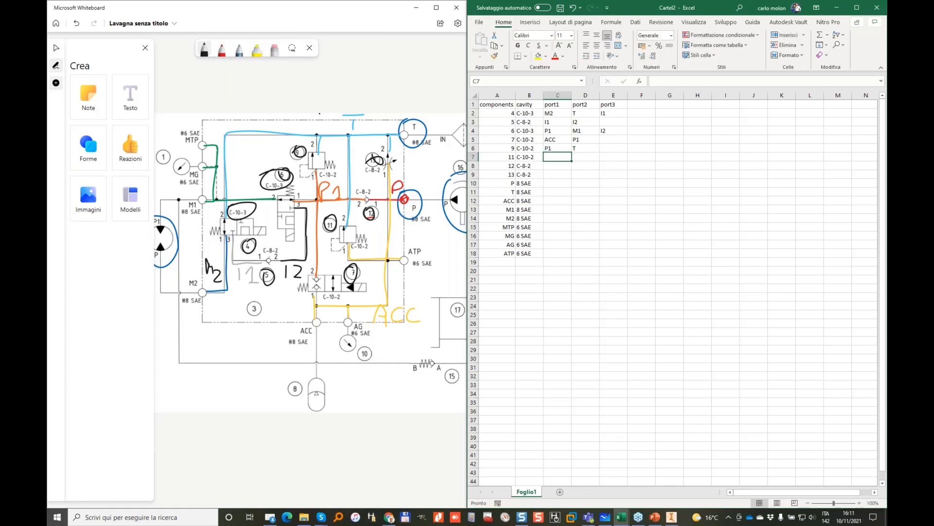
{"action": "type", "text": "ACC"}
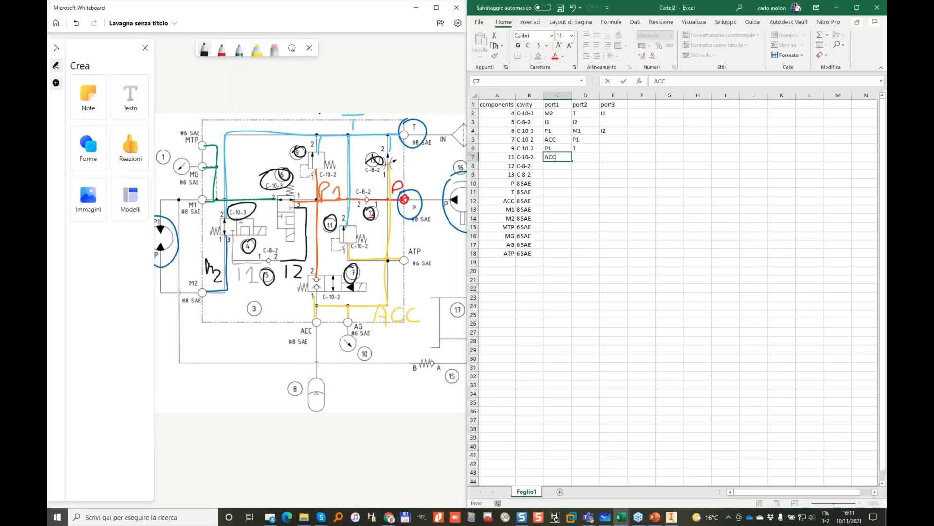
{"action": "key", "text": "Tab"}
{"action": "type", "text": "T"}
{"action": "key", "text": "Return"}
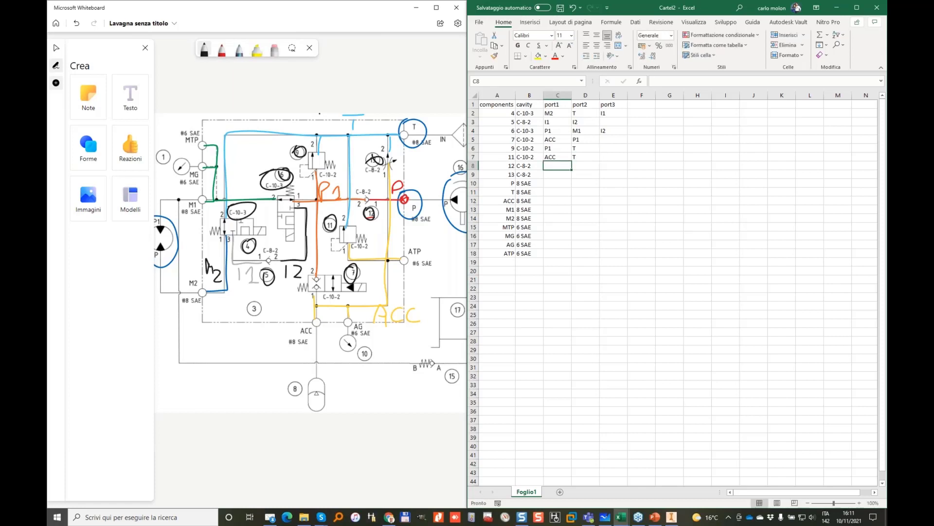
{"action": "type", "text": "ACC"}
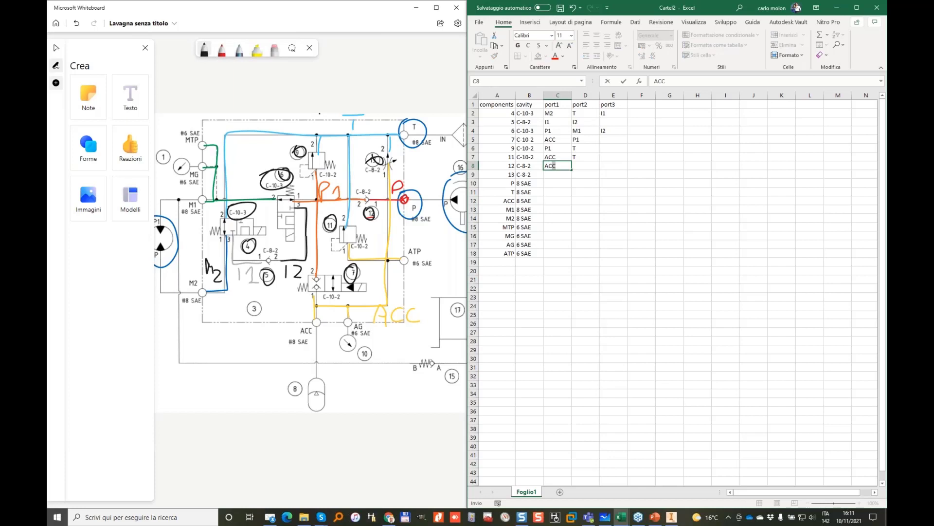
{"action": "key", "text": "BackSpace"}
{"action": "key", "text": "BackSpace"}
{"action": "key", "text": "BackSpace"}
Enter ACC and T as port1 and port2 of component 13 in cells C9 and D9.
{"action": "key", "text": "Return"}
{"action": "type", "text": "ACC"}
{"action": "key", "text": "Tab"}
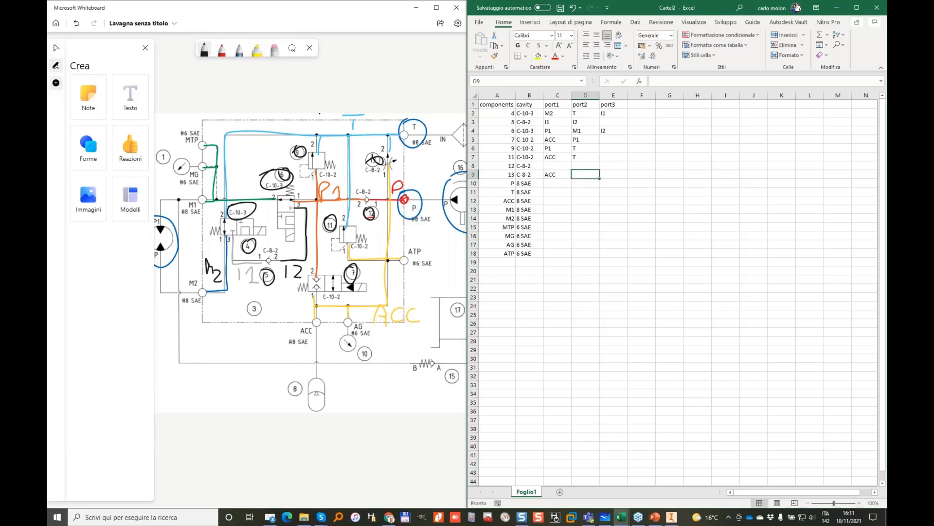
{"action": "key", "text": "Up"}
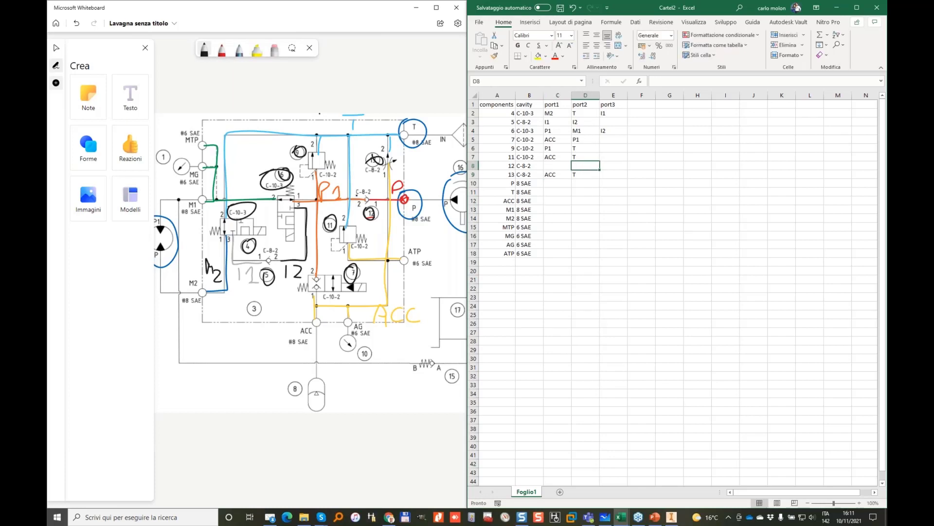
Enter P as port1 and P1 as port2 of component 12 in cells C8 and D8.
{"action": "left_click", "coordinate": [550, 169]}
{"action": "type", "text": "P1"}
{"action": "key", "text": "Tab"}
{"action": "left_click", "coordinate": [558, 166]}
{"action": "type", "text": "p1"}
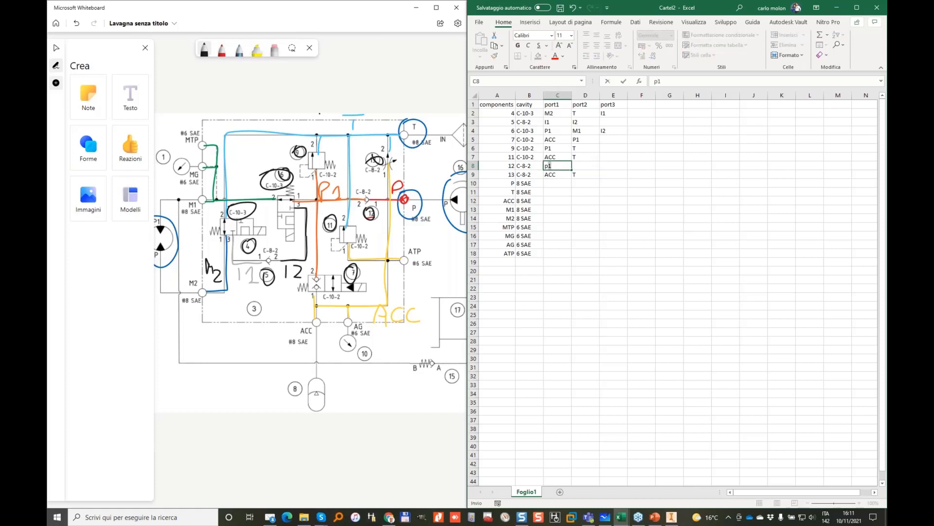
{"action": "type", "text": "P"}
{"action": "key", "text": "Tab"}
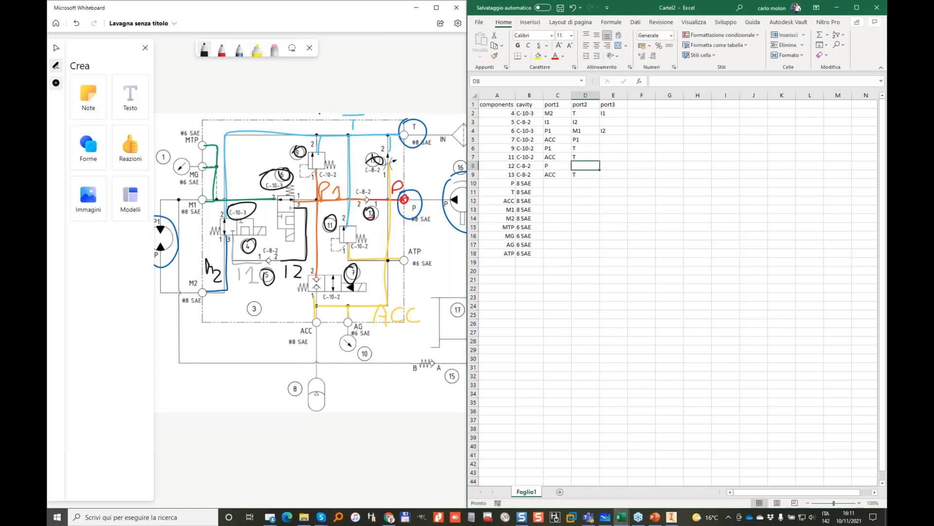
{"action": "type", "text": "P1"}
{"action": "key", "text": "Return"}
Enter P, T, ACC, M1 and M2 as port1 of the ports with the same names in cells C10 to C14.
{"action": "left_click", "coordinate": [557, 184]}
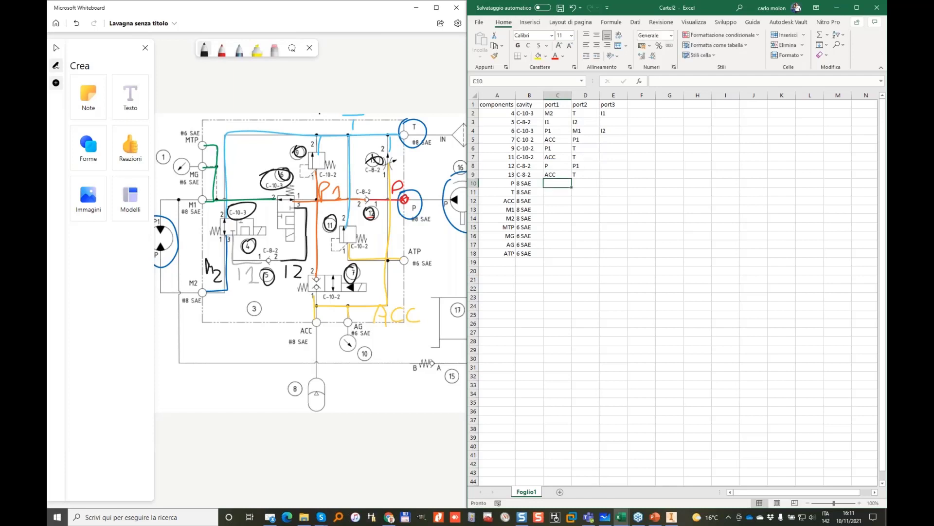
{"action": "type", "text": "P"}
{"action": "key", "text": "Return"}
{"action": "type", "text": "T"}
{"action": "key", "text": "Return"}
{"action": "type", "text": "ACC"}
{"action": "key", "text": "Return"}
{"action": "type", "text": "M1"}
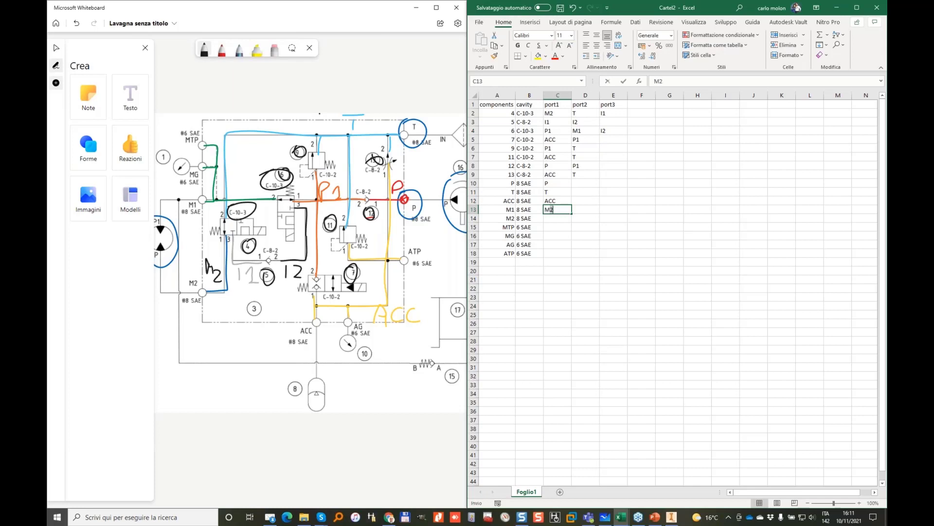
{"action": "key", "text": "Return"}
{"action": "type", "text": "M2"}
{"action": "key", "text": "Return"}
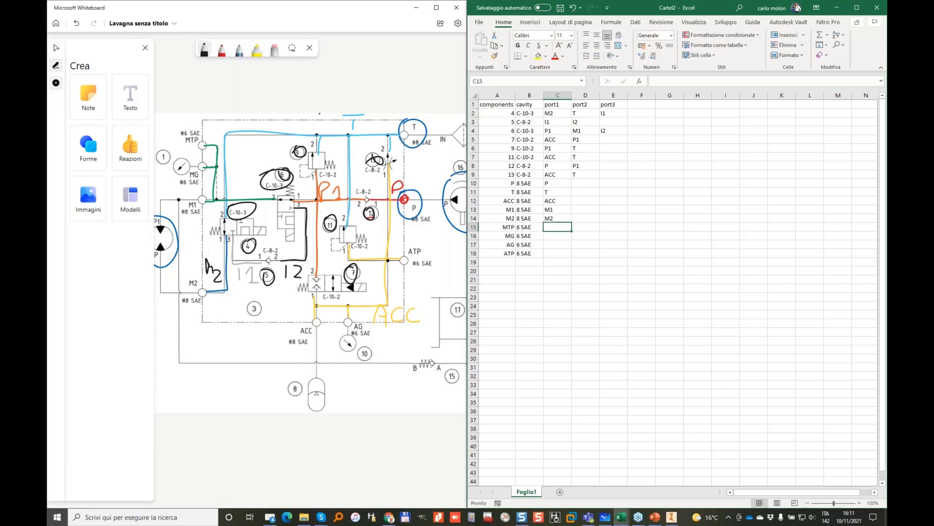
Enter M1 as port1 of MTP and MG in C15 and C16, and ACC as port1 of AG and ATP in C17 and C18.
{"action": "type", "text": "M1"}
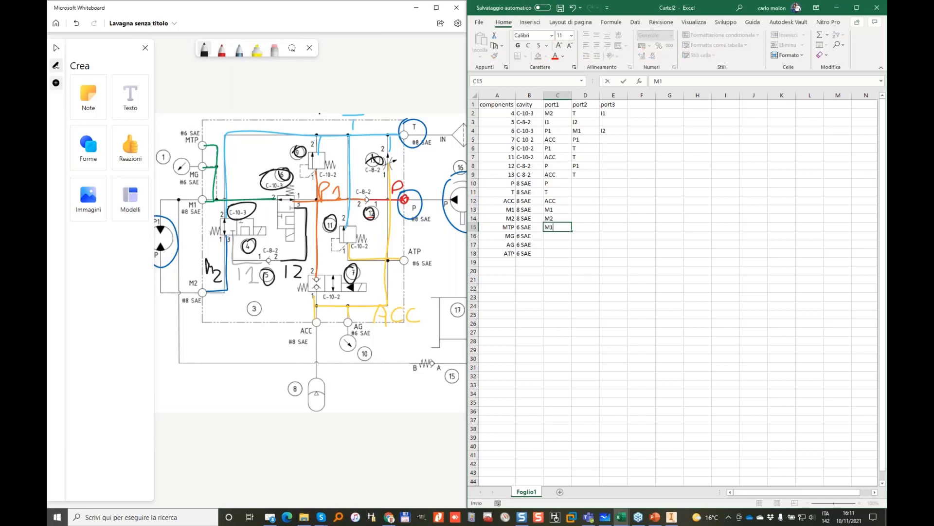
{"action": "key", "text": "Return"}
{"action": "type", "text": "M1"}
{"action": "key", "text": "Return"}
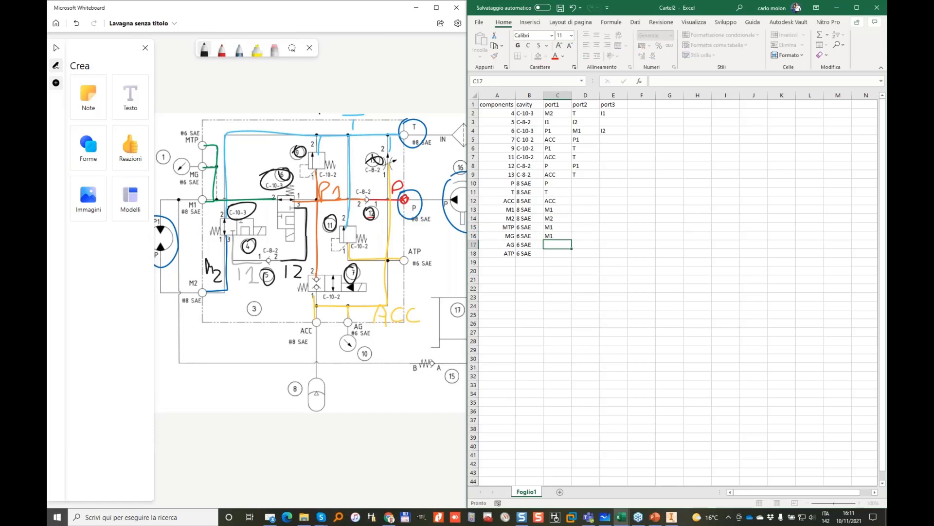
{"action": "type", "text": "ACC"}
{"action": "key", "text": "Return"}
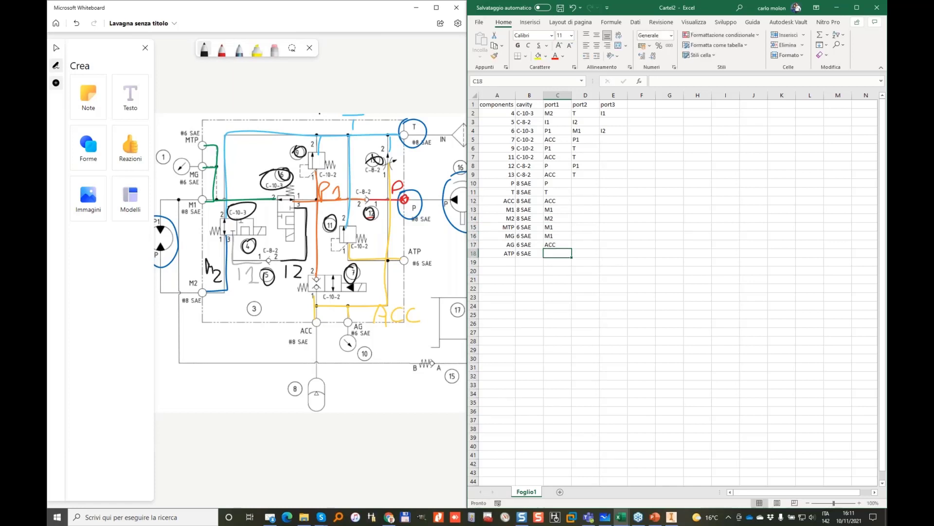
{"action": "type", "text": "ACC"}
{"action": "key", "text": "Return"}
Cross out the whiteboard schematic with two long black diagonal strokes and highlight the connection table in A1:E18.
{"action": "left_click", "coordinate": [661, 218]}
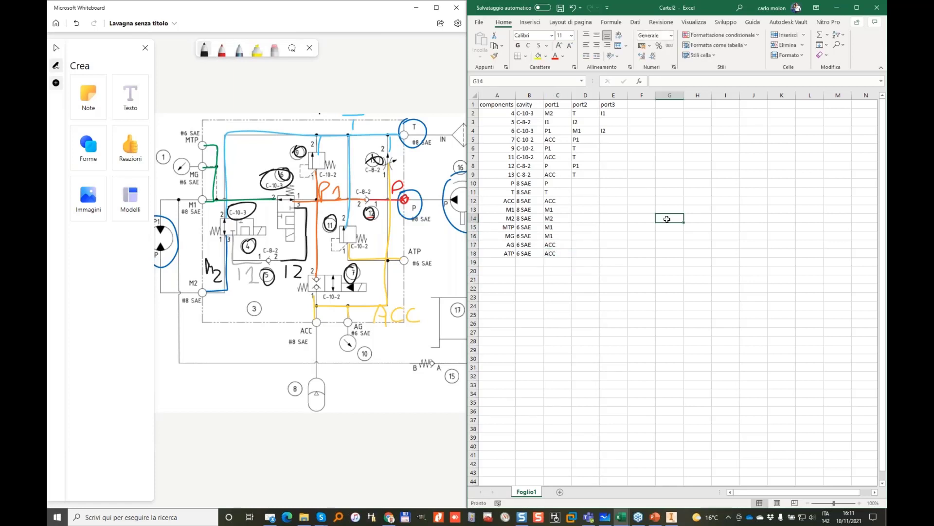
{"action": "left_click_drag", "start_coordinate": [492, 104], "coordinate": [603, 250]}
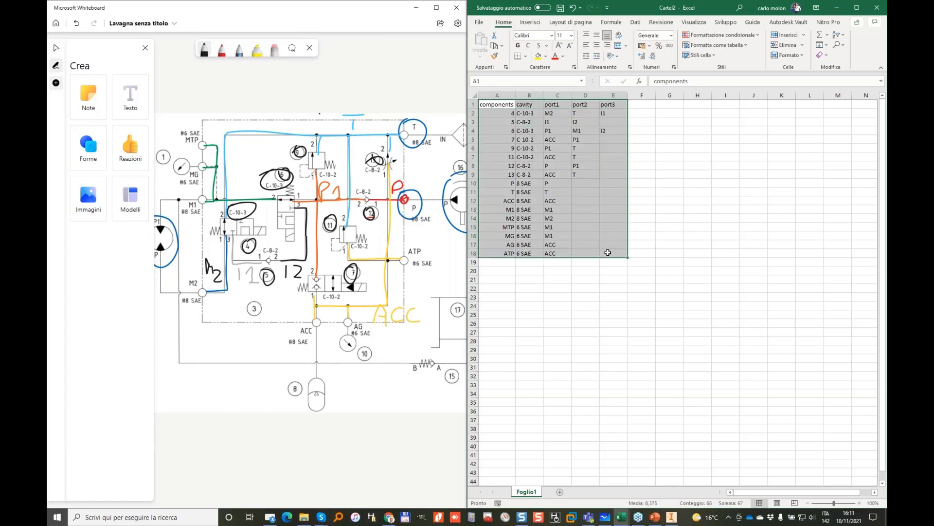
{"action": "left_click", "coordinate": [696, 209]}
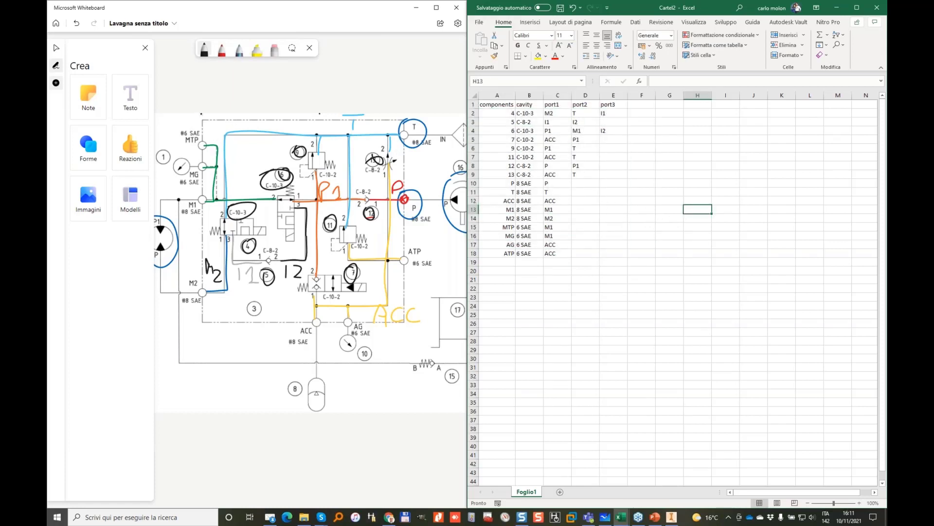
{"action": "left_click_drag", "start_coordinate": [201, 114], "coordinate": [374, 376]}
{"action": "left_click_drag", "start_coordinate": [425, 126], "coordinate": [228, 328]}
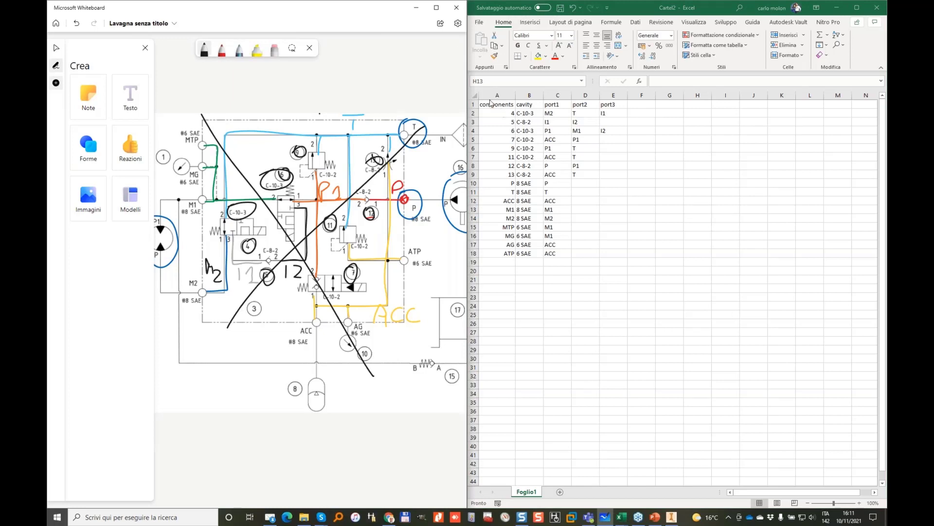
{"action": "left_click_drag", "start_coordinate": [495, 104], "coordinate": [608, 255]}
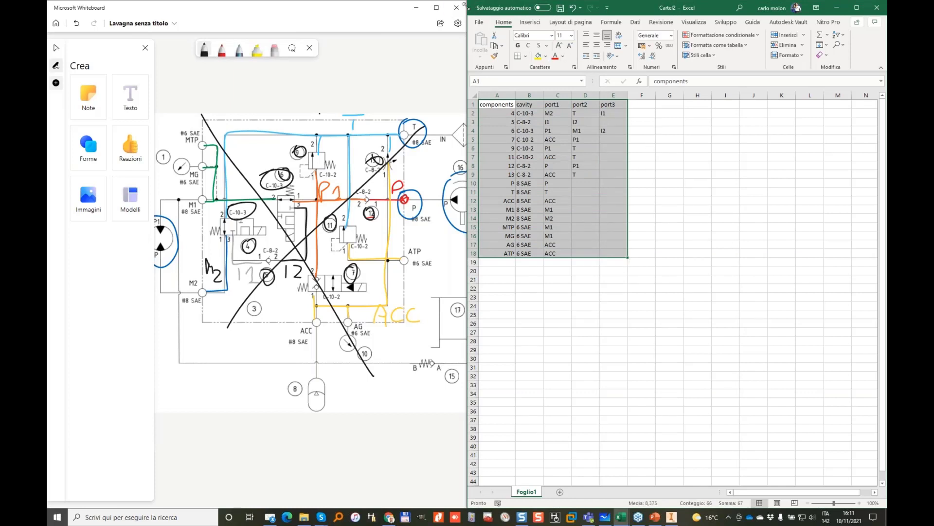
{"action": "left_click", "coordinate": [688, 174]}
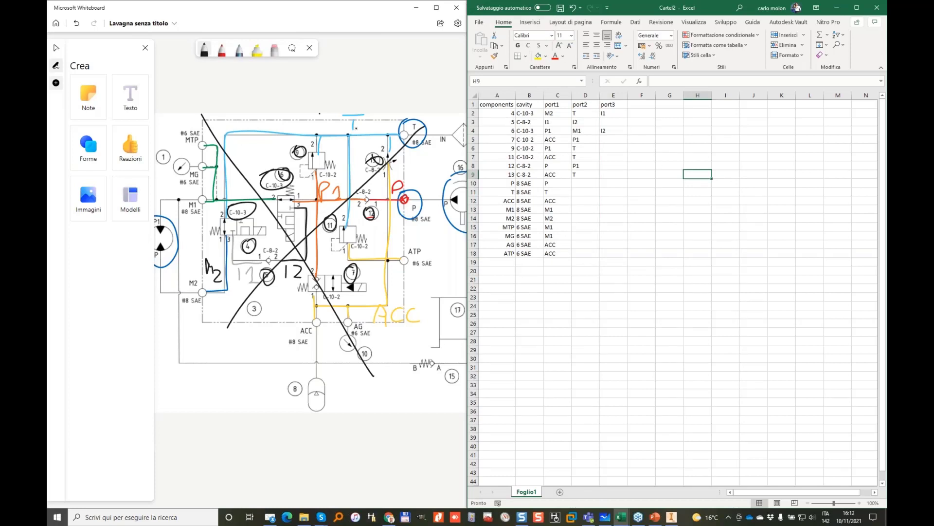
Switch to Autodesk Inventor, create a new part and bring up the MDTools 780 tools with a narrower model browser.
{"action": "left_click", "coordinate": [671, 516]}
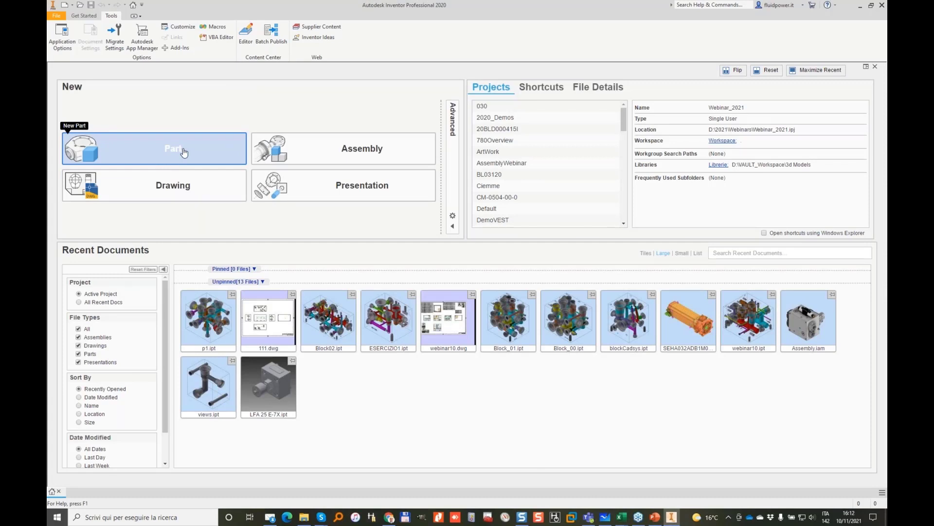
{"action": "left_click", "coordinate": [184, 153]}
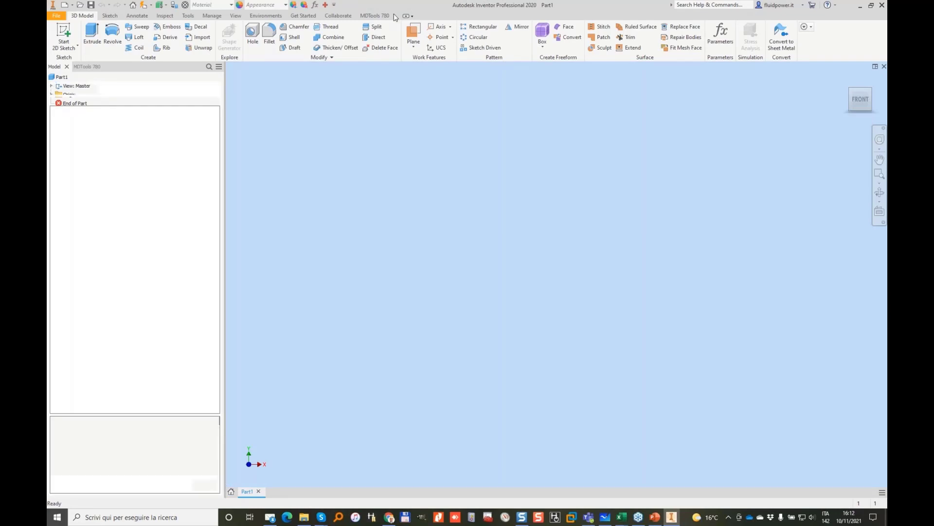
{"action": "left_click", "coordinate": [387, 15]}
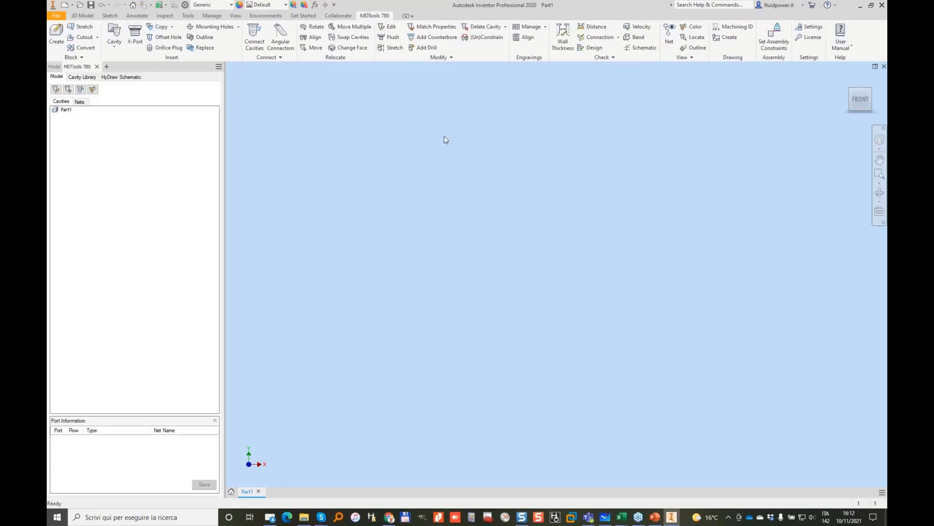
{"action": "left_click_drag", "start_coordinate": [208, 117], "coordinate": [229, 129]}
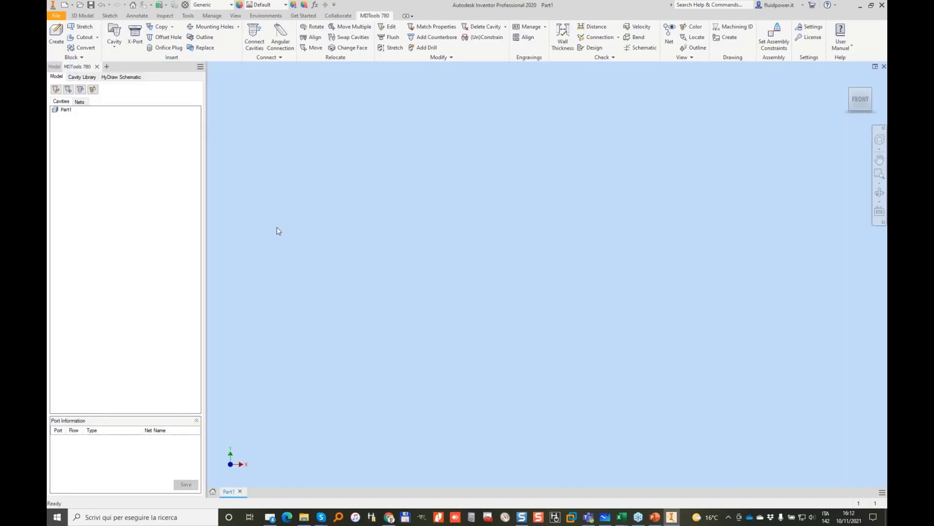
{"action": "left_click", "coordinate": [808, 29]}
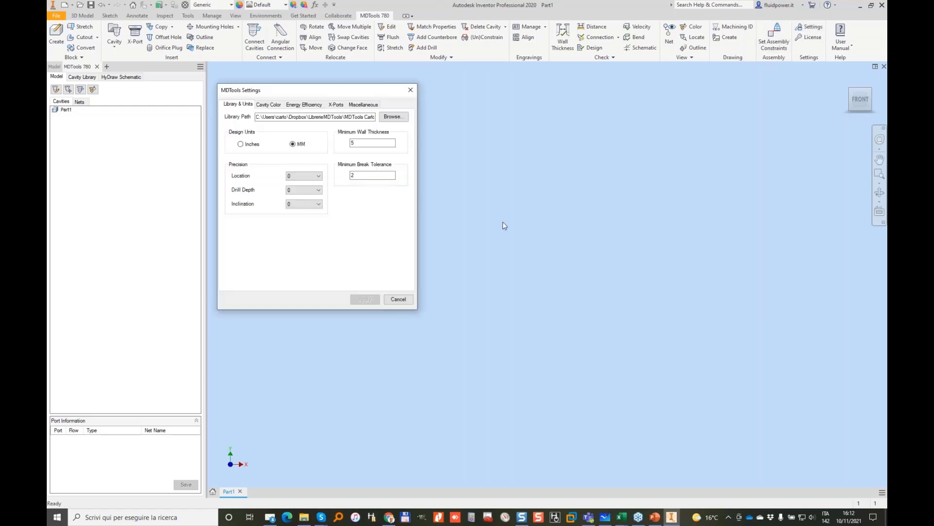
{"action": "left_click", "coordinate": [272, 108]}
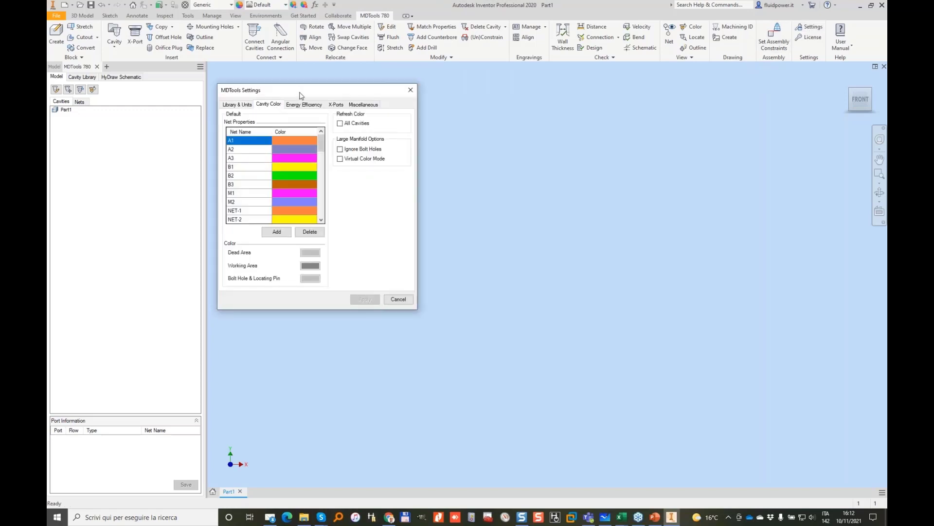
{"action": "left_click_drag", "start_coordinate": [301, 96], "coordinate": [220, 126]}
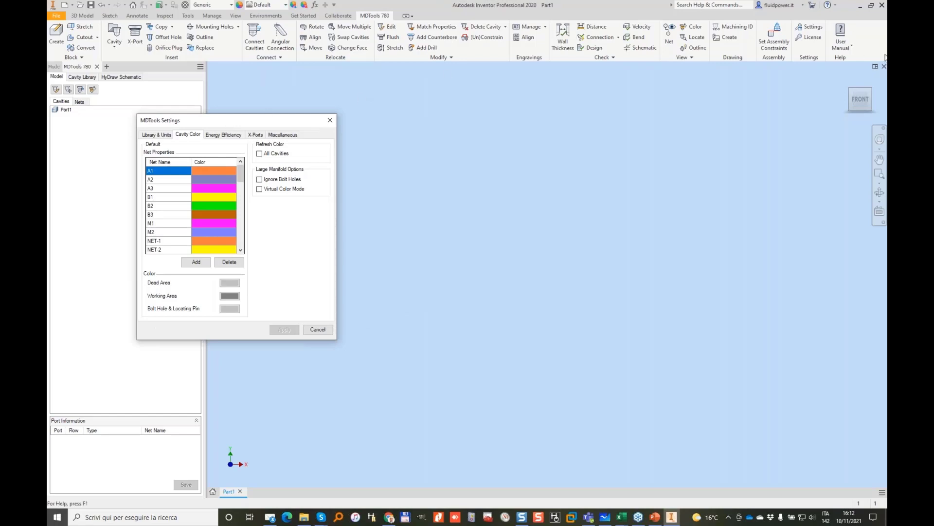
{"action": "left_click", "coordinate": [318, 330]}
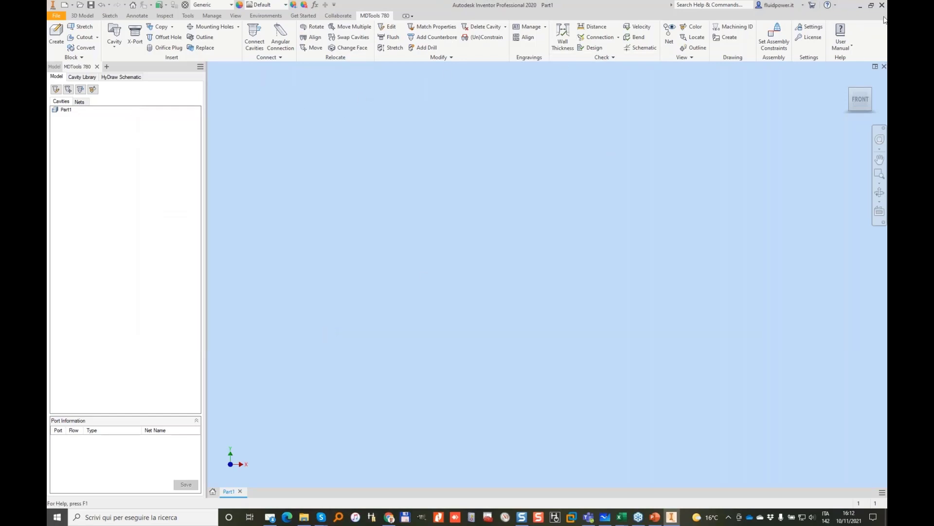
Place the Inventor window beside the schematic and bring up net P in the MDTools cavity colour settings.
{"action": "double_click", "coordinate": [593, 12]}
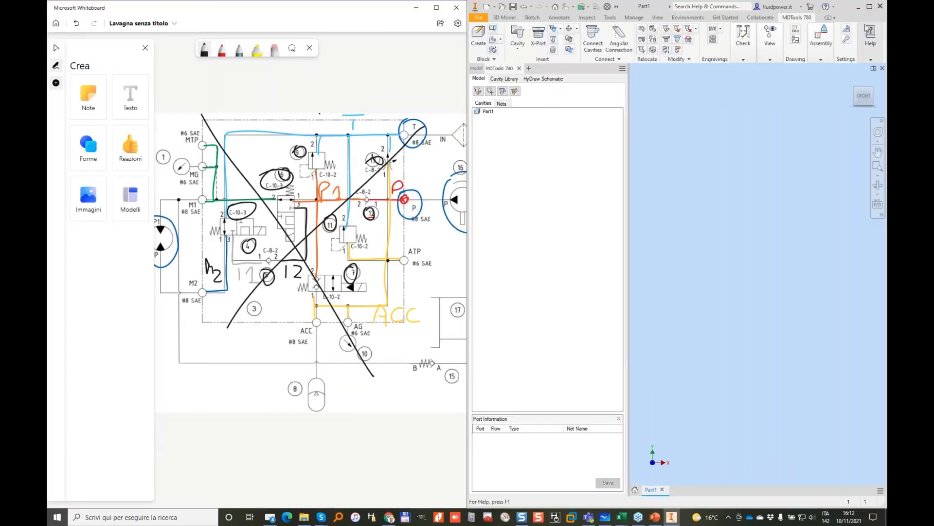
{"action": "left_click", "coordinate": [847, 30]}
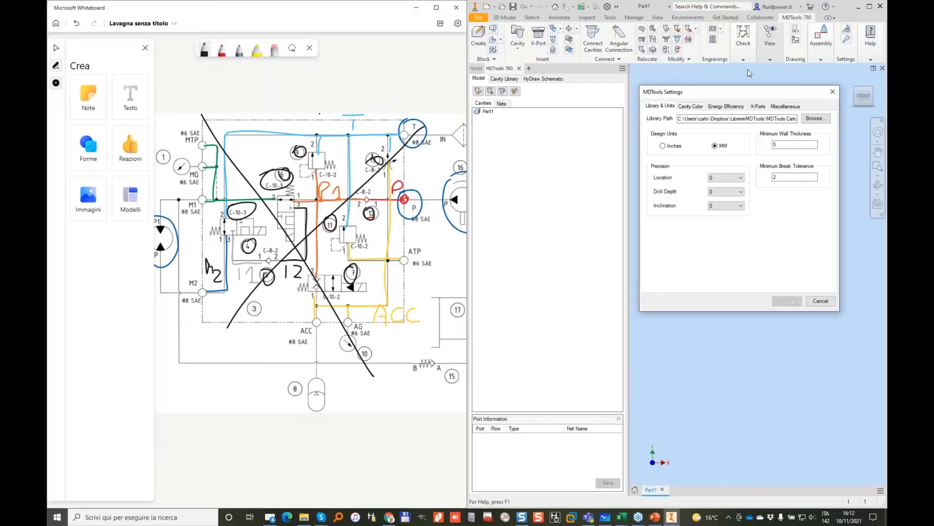
{"action": "left_click", "coordinate": [690, 106]}
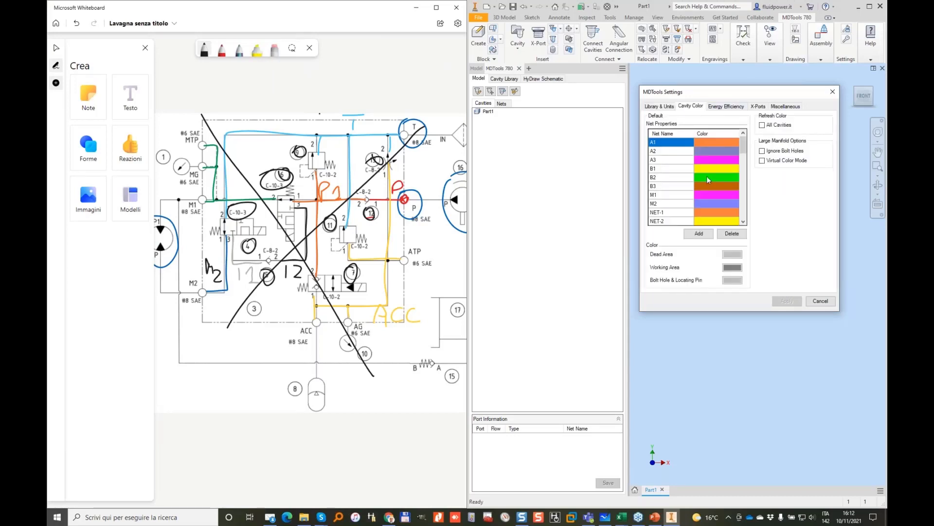
{"action": "scroll", "coordinate": [706, 176], "scroll_direction": "down", "scroll_amount": 15}
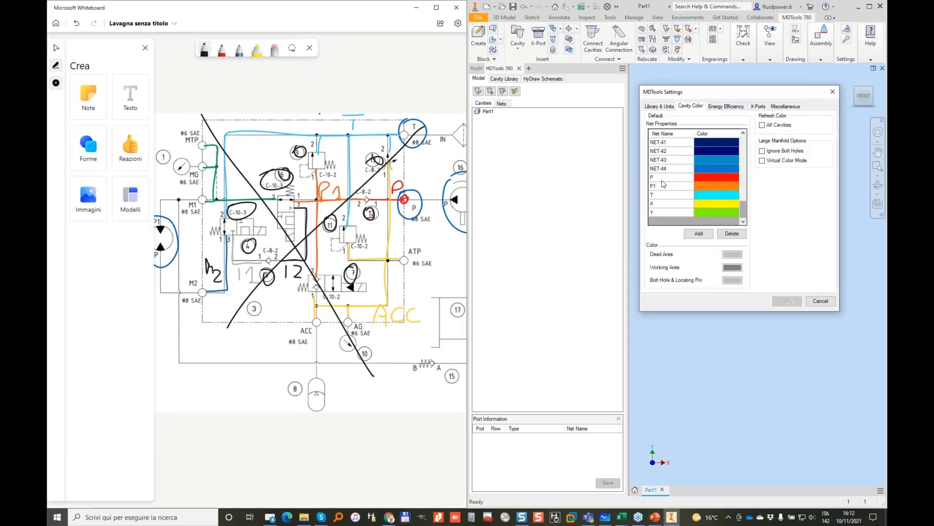
{"action": "left_click", "coordinate": [662, 179]}
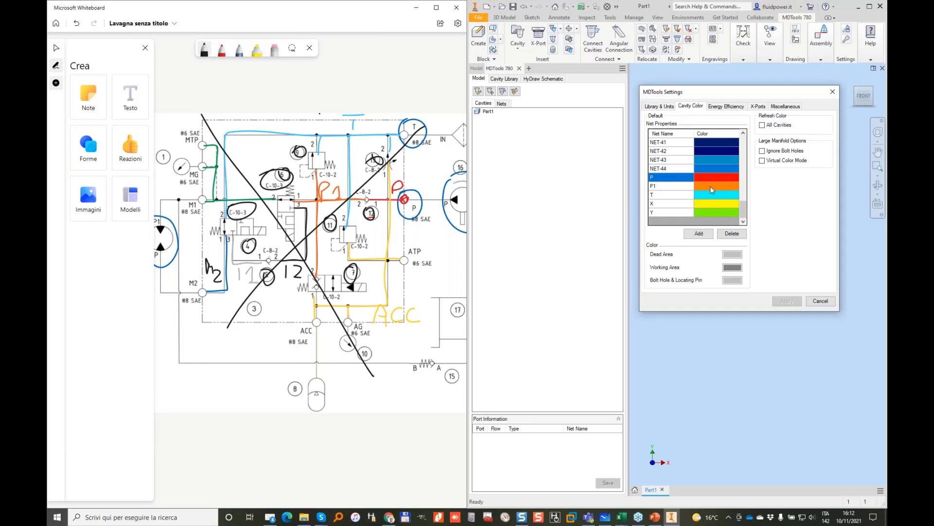
Add a net named ACC to the net properties and set its colour to yellow.
{"action": "left_click", "coordinate": [699, 233]}
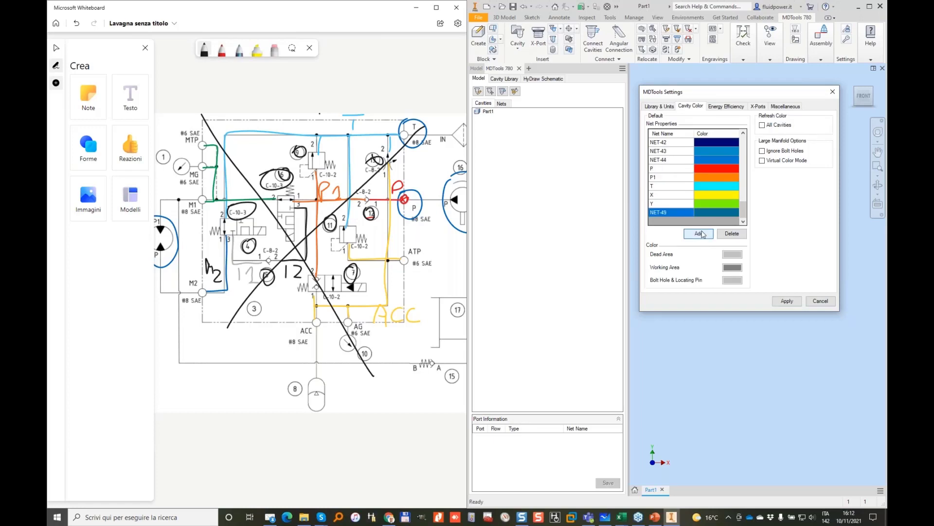
{"action": "left_click", "coordinate": [680, 213]}
{"action": "type", "text": "ACC"}
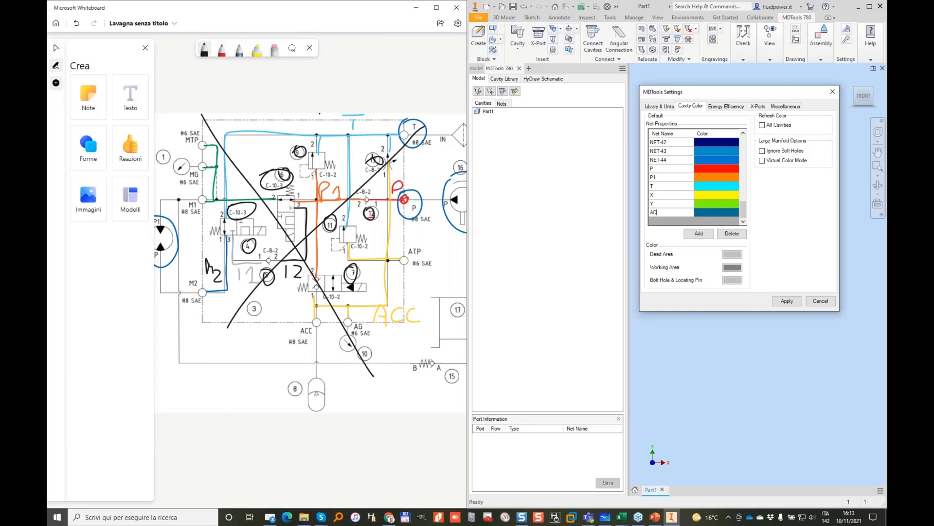
{"action": "left_click", "coordinate": [714, 216]}
{"action": "left_click", "coordinate": [438, 158]}
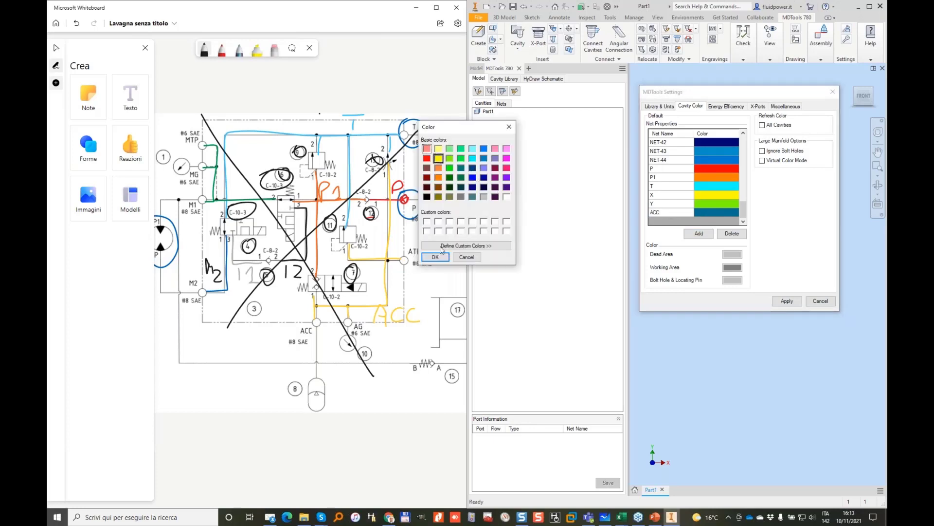
{"action": "left_click", "coordinate": [435, 257]}
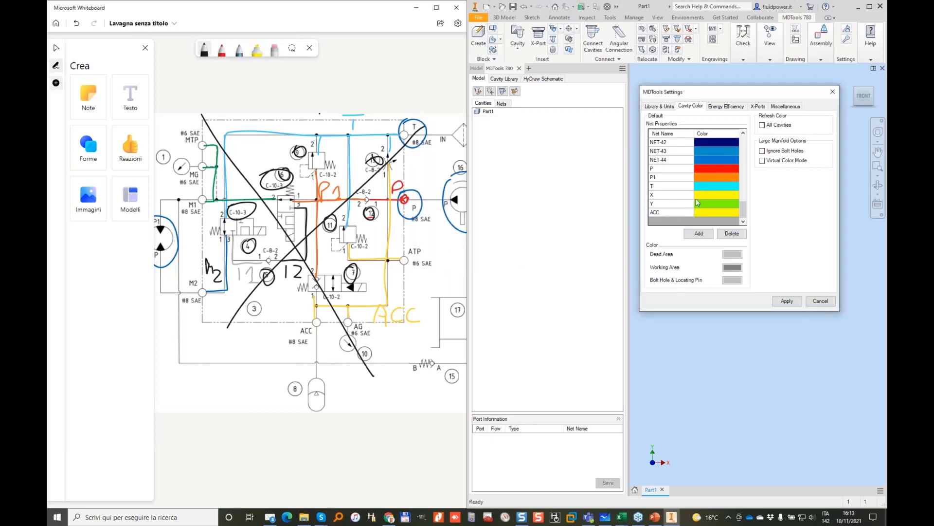
Add another net below ACC and try to name it M1.
{"action": "left_click", "coordinate": [699, 234]}
{"action": "type", "text": "M"}
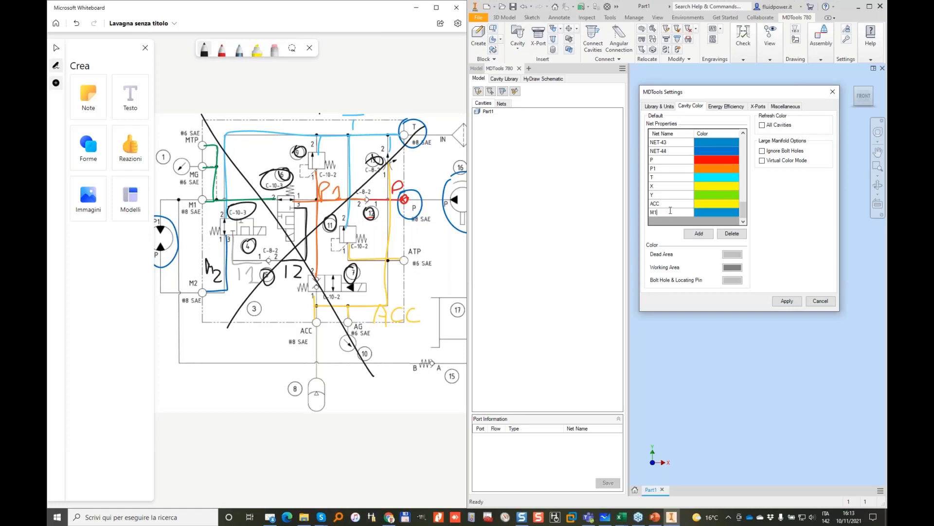
{"action": "type", "text": "1"}
{"action": "left_click", "coordinate": [723, 216]}
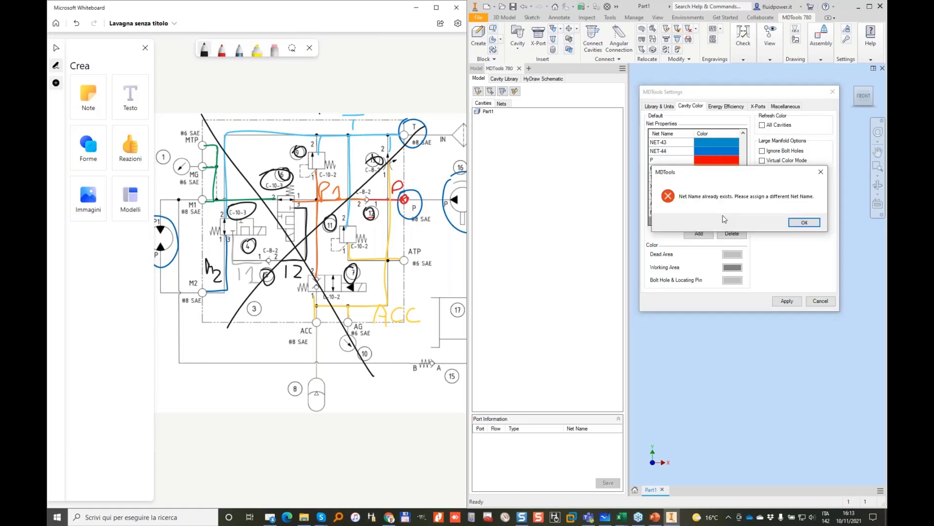
{"action": "left_click", "coordinate": [793, 220]}
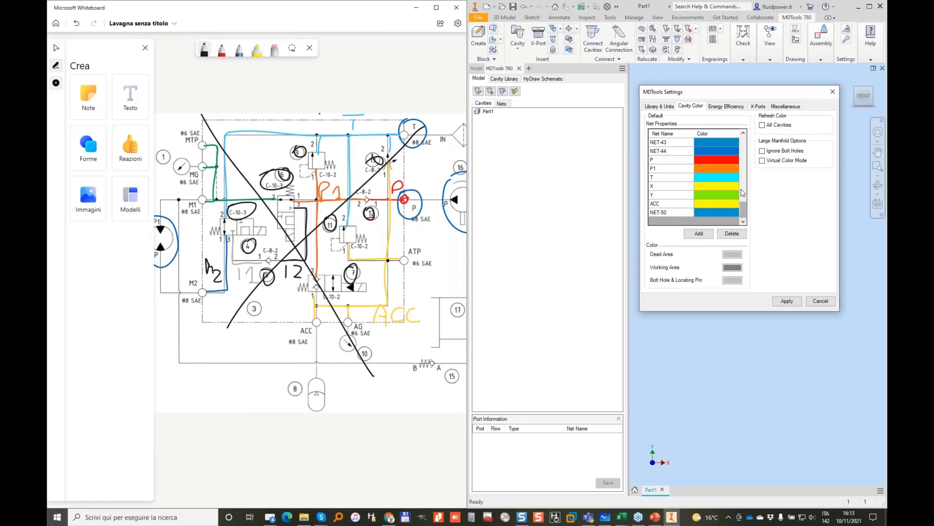
Set the colour of the existing net M1 to dark green and of net M2 to blue.
{"action": "left_click_drag", "start_coordinate": [746, 212], "coordinate": [745, 144]}
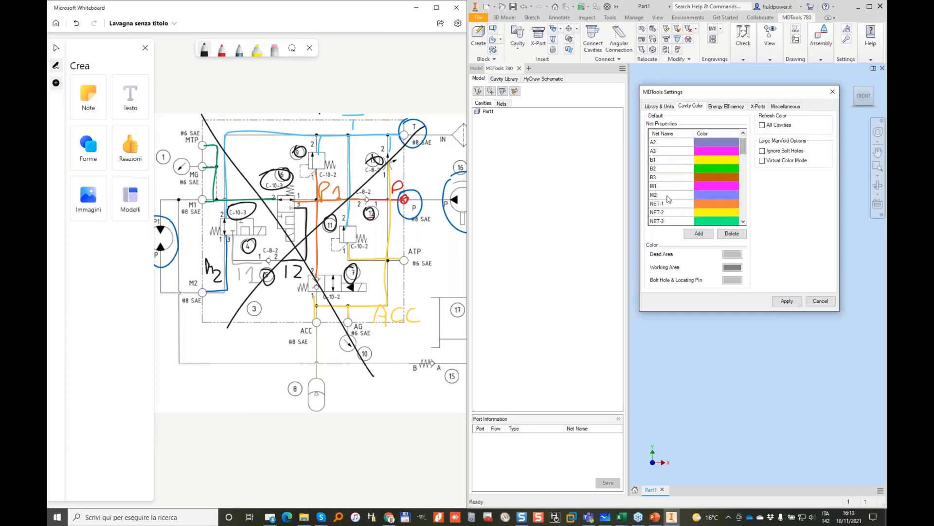
{"action": "left_click", "coordinate": [737, 187]}
{"action": "left_click", "coordinate": [449, 178]}
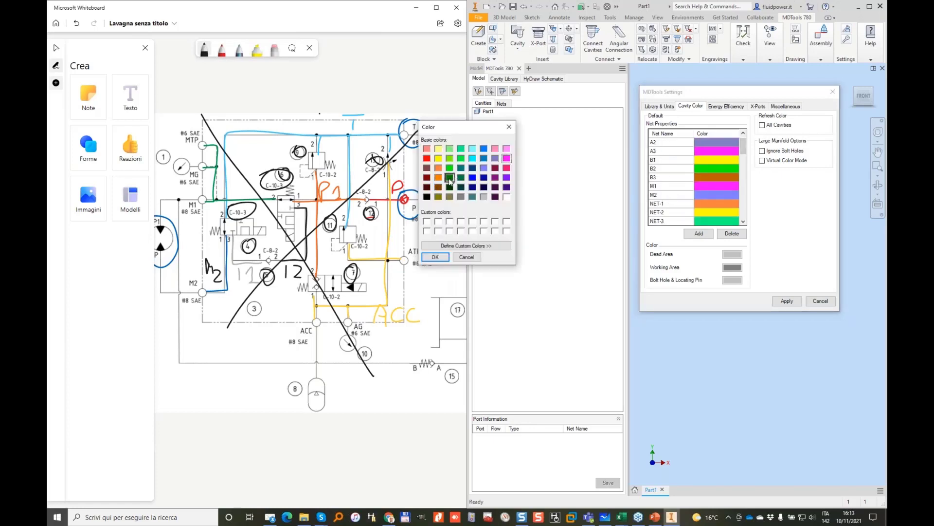
{"action": "left_click", "coordinate": [436, 257]}
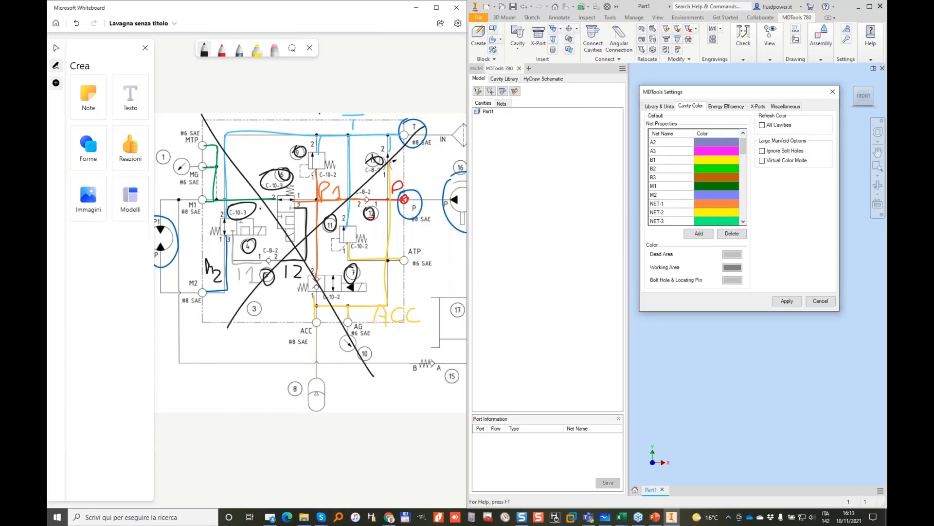
{"action": "double_click", "coordinate": [716, 194]}
{"action": "left_click", "coordinate": [484, 158]}
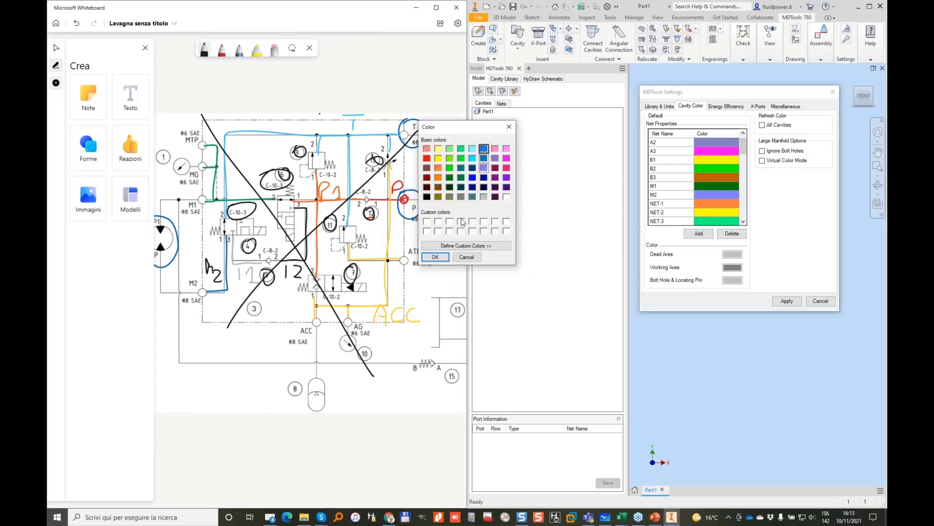
{"action": "left_click", "coordinate": [435, 257]}
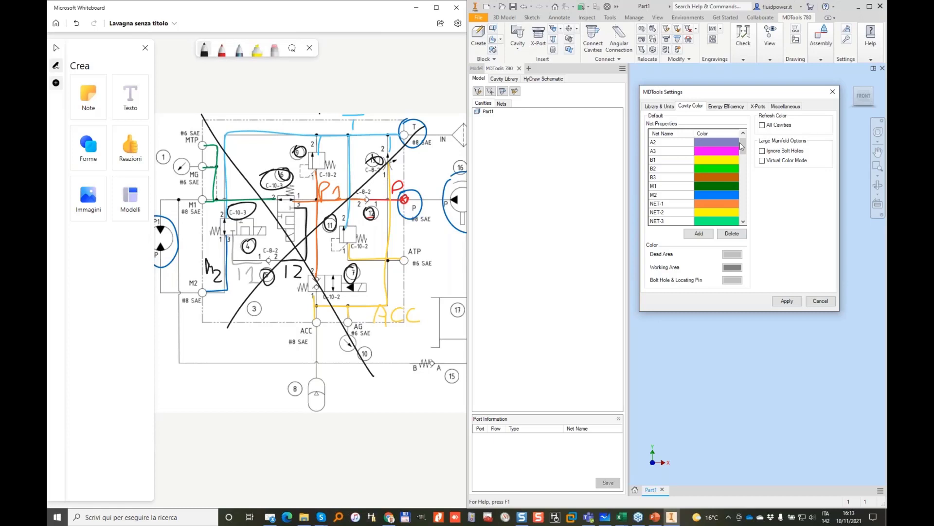
Rename the net NET-50 to I1 and set its colour to grey.
{"action": "left_click_drag", "start_coordinate": [746, 147], "coordinate": [744, 220]}
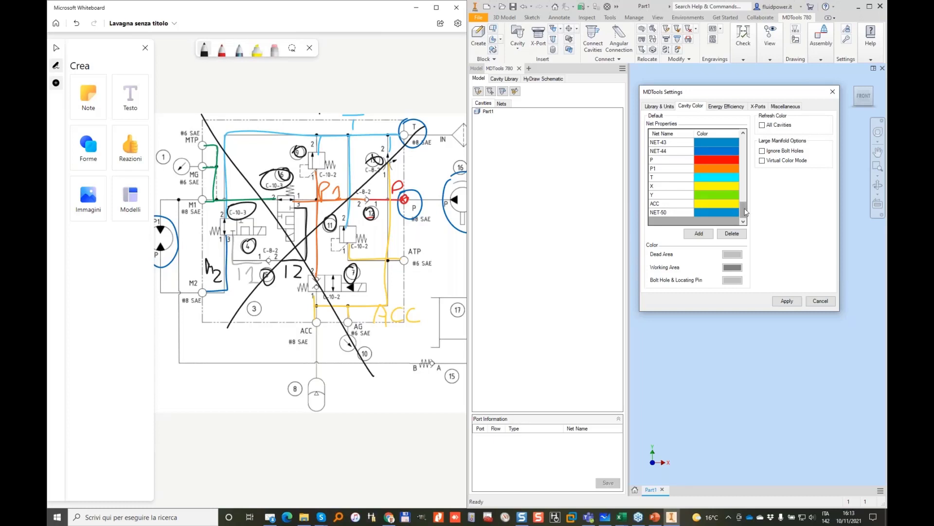
{"action": "left_click", "coordinate": [680, 212]}
{"action": "type", "text": "I1"}
{"action": "left_click", "coordinate": [723, 217]}
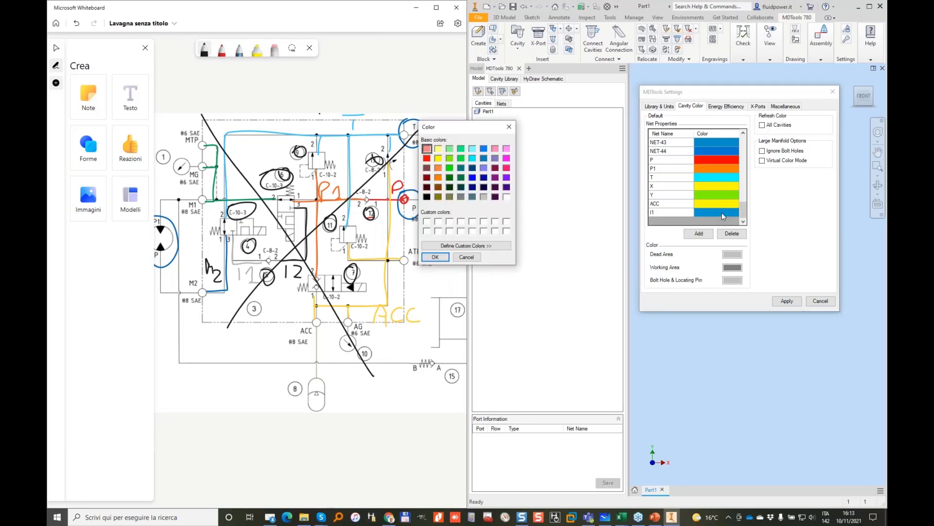
{"action": "left_click", "coordinate": [461, 197]}
{"action": "left_click", "coordinate": [435, 257]}
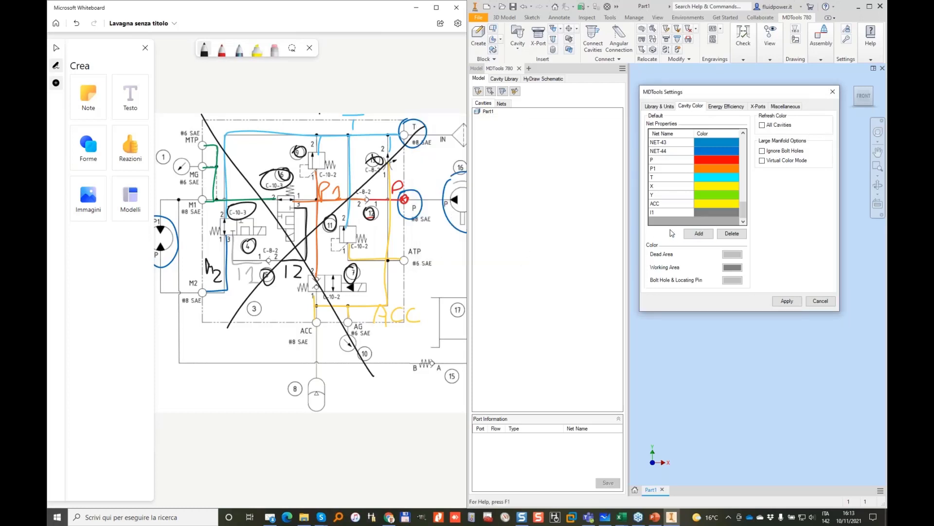
Add a net named I2 to the net properties, set its colour to black, and apply the changes.
{"action": "left_click", "coordinate": [698, 235]}
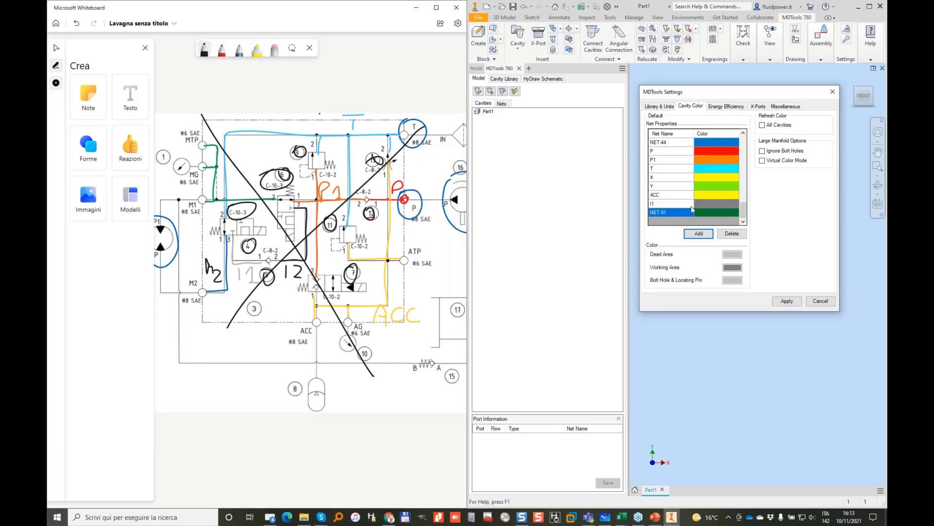
{"action": "type", "text": "I2"}
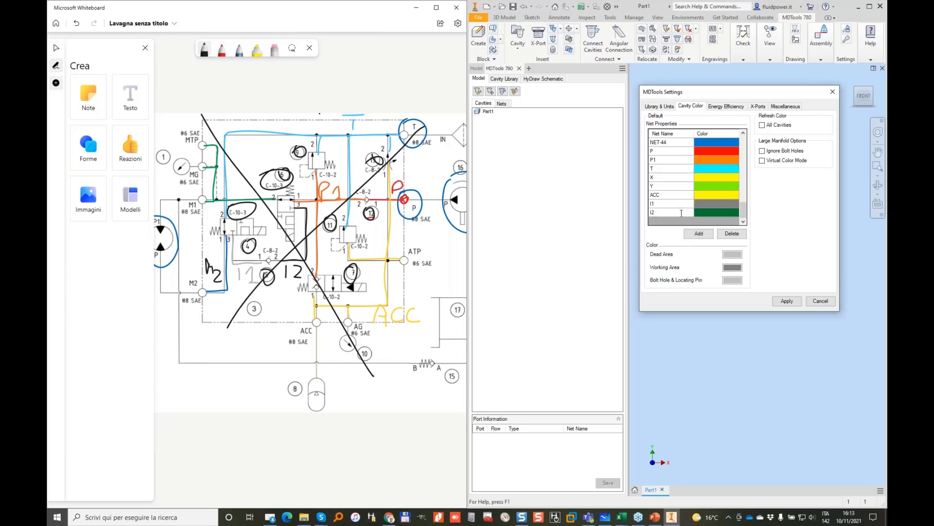
{"action": "left_click", "coordinate": [718, 215]}
{"action": "left_click", "coordinate": [426, 197]}
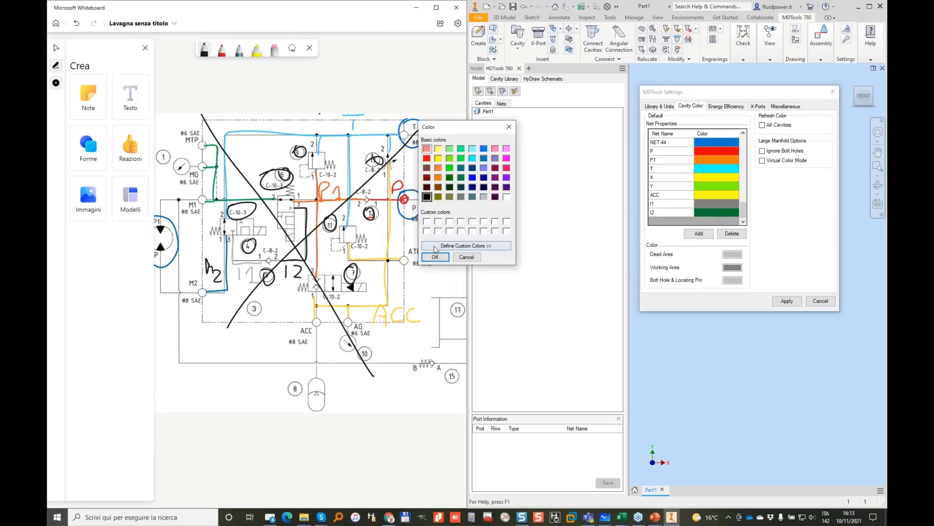
{"action": "left_click", "coordinate": [435, 257]}
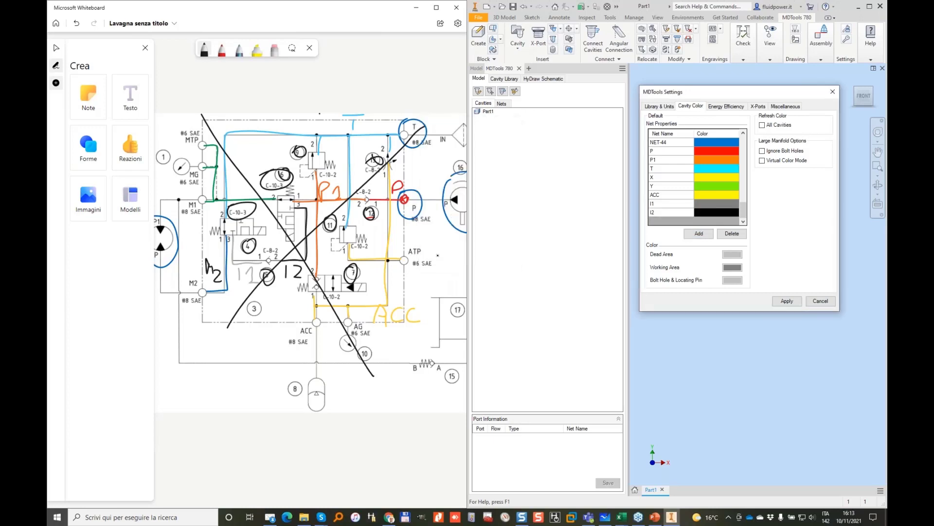
{"action": "left_click", "coordinate": [786, 301]}
{"action": "mouse_move", "coordinate": [742, 205]}
{"action": "left_mouse_down"}
{"action": "mouse_move", "coordinate": [739, 158]}
{"action": "mouse_move", "coordinate": [743, 211]}
{"action": "left_mouse_up"}
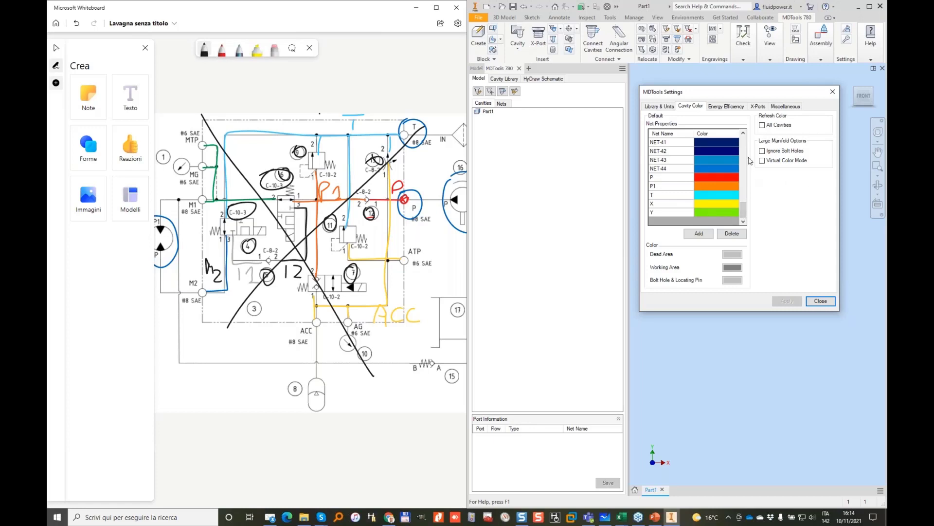
Remove all the BSP plug cavities from the preferred cavities for X-Ports.
{"action": "left_click", "coordinate": [758, 107]}
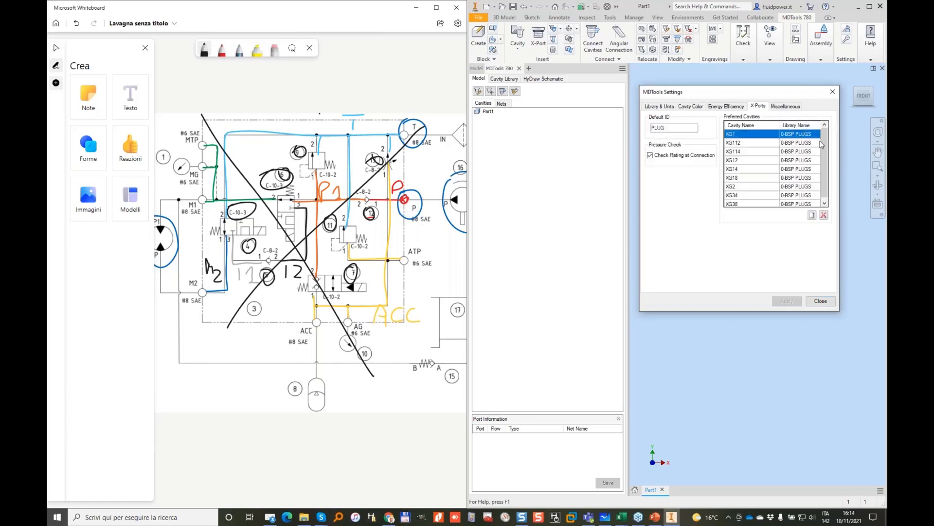
{"action": "left_click_drag", "start_coordinate": [823, 142], "coordinate": [823, 122]}
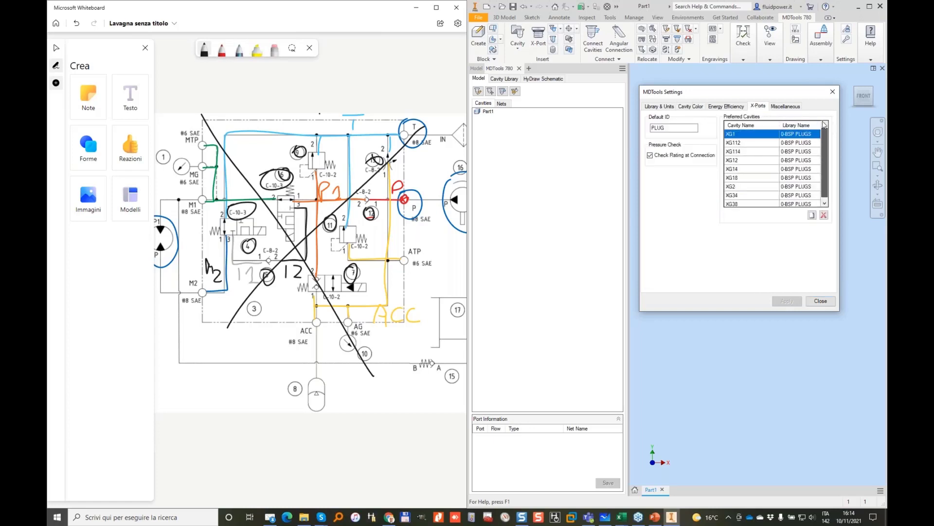
{"action": "left_click", "coordinate": [739, 204], "text": "shift"}
{"action": "left_click", "coordinate": [823, 214]}
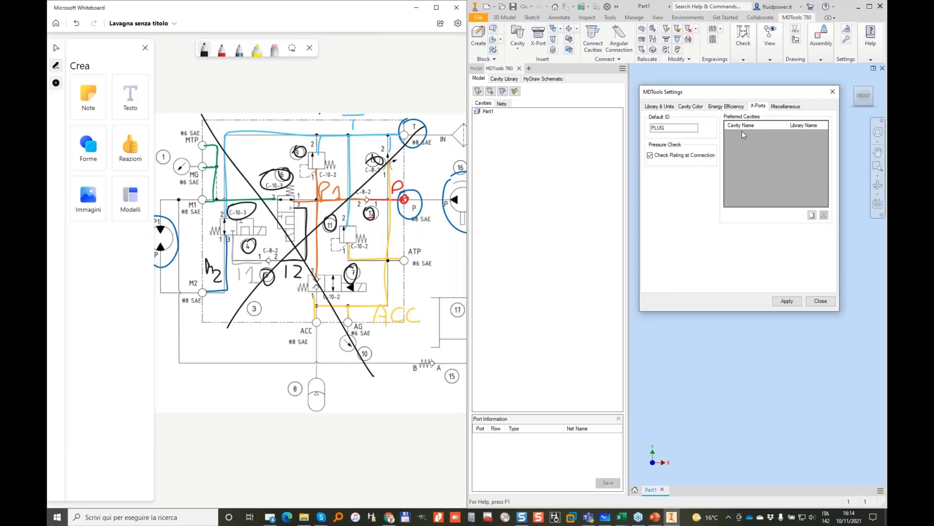
Add all cavities of the 0-SAE PLUGS library, SP-02 to SP-16, to the preferred X-Port cavities.
{"action": "left_click", "coordinate": [812, 215]}
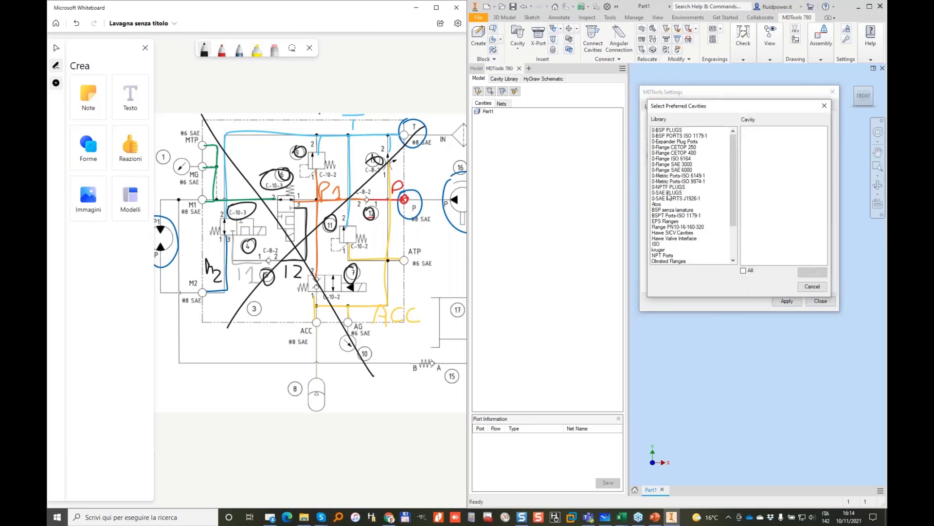
{"action": "left_click", "coordinate": [687, 199]}
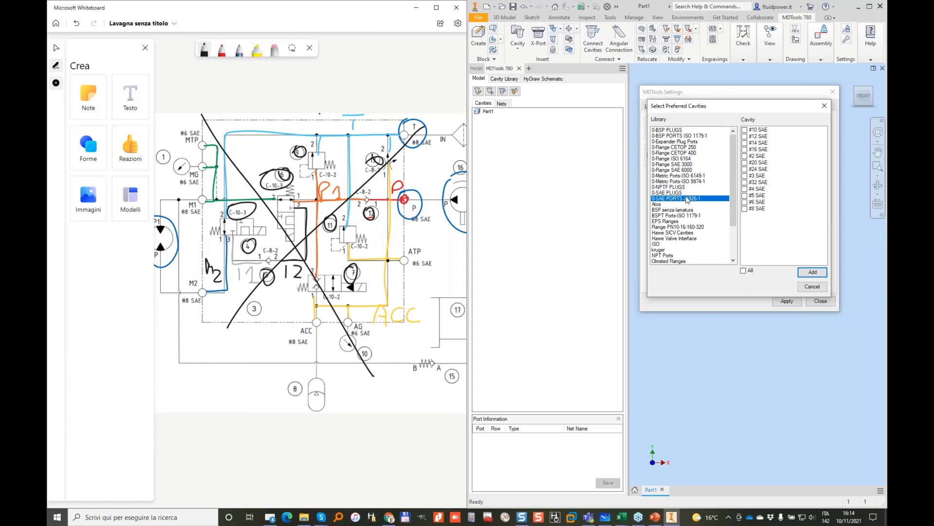
{"action": "left_click", "coordinate": [674, 193]}
{"action": "left_click", "coordinate": [744, 270]}
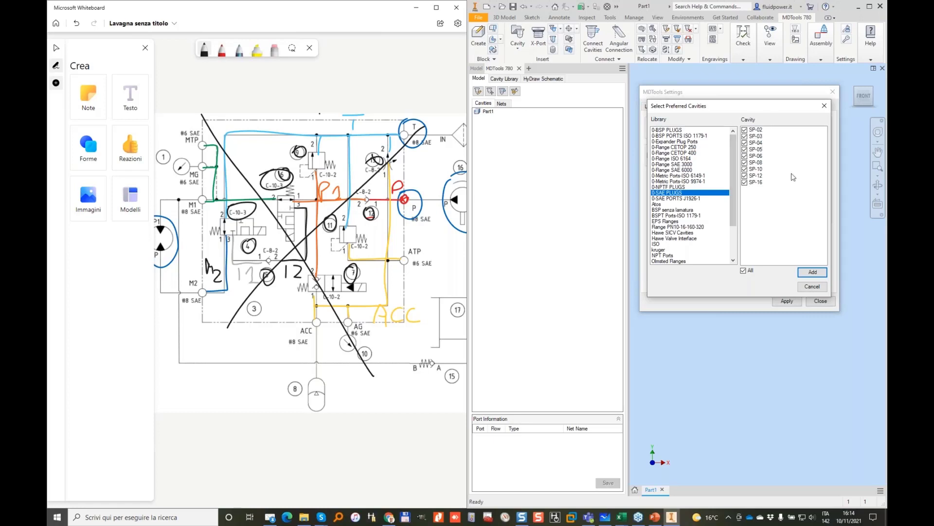
{"action": "left_click", "coordinate": [816, 273]}
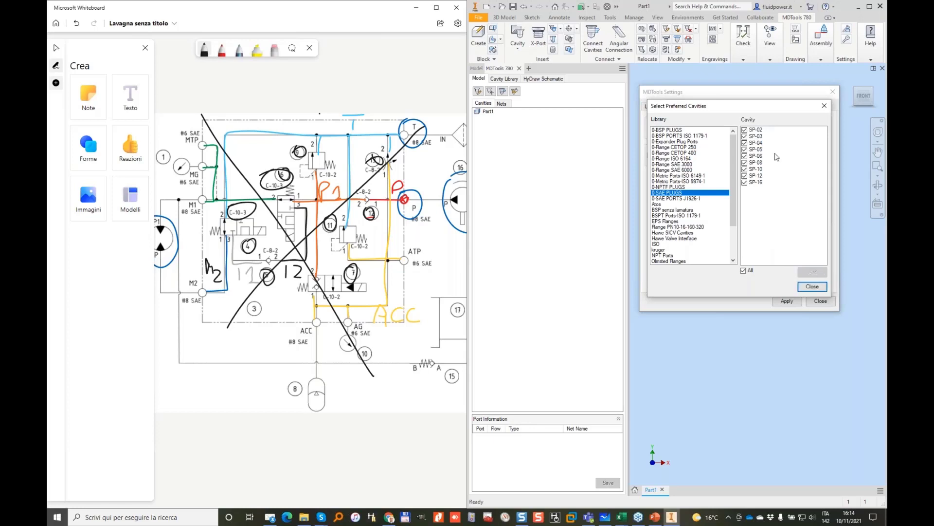
{"action": "left_click", "coordinate": [816, 288]}
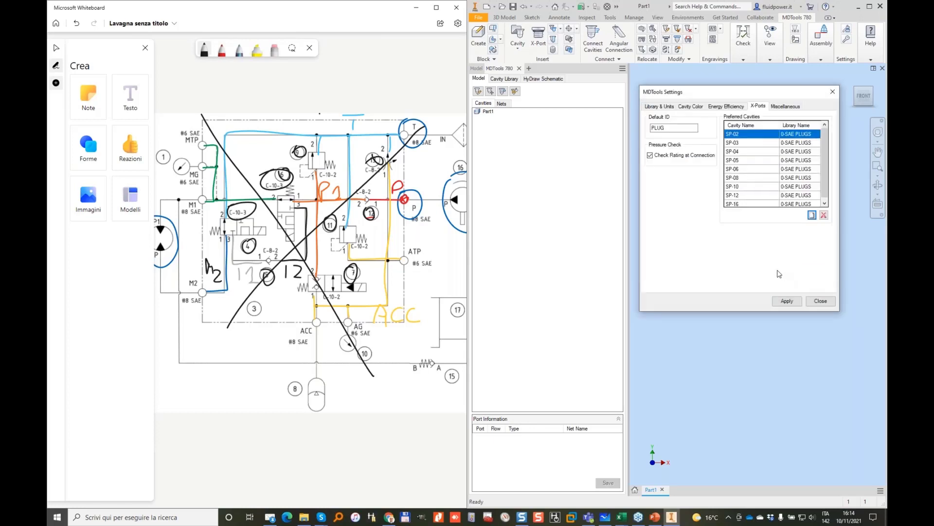
Apply the MDTools settings and close the settings dialog.
{"action": "left_click", "coordinate": [660, 107]}
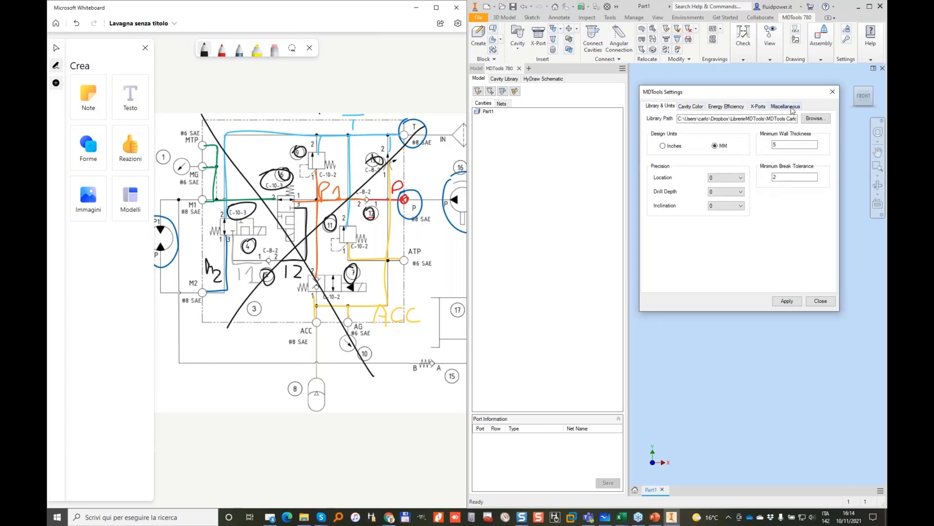
{"action": "left_click", "coordinate": [789, 304]}
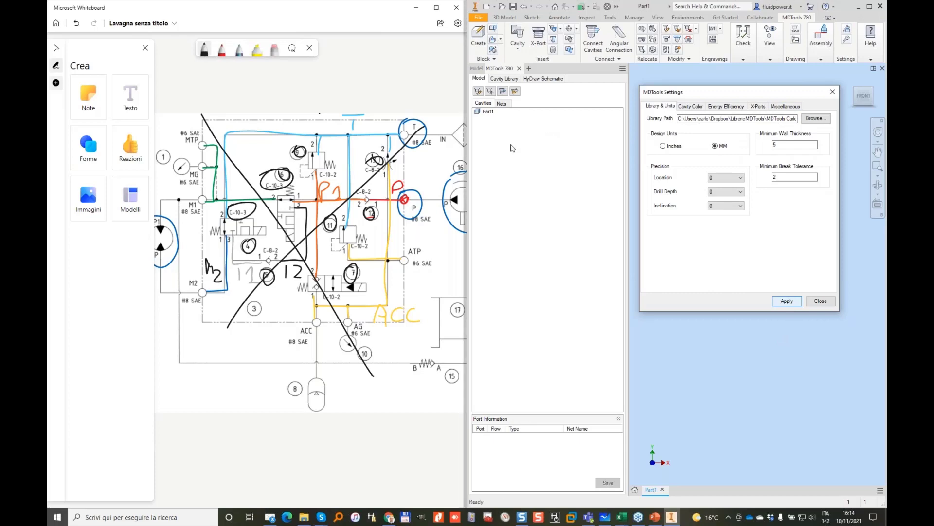
{"action": "left_click", "coordinate": [817, 300]}
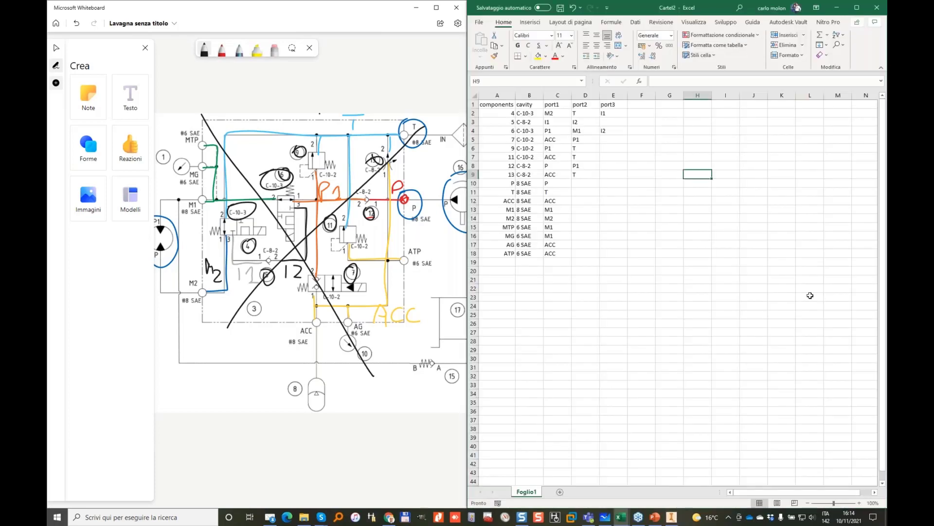
Arrange the Excel connection table as a narrow window beside a widened Inventor window.
{"action": "left_click_drag", "start_coordinate": [712, 12], "coordinate": [49, 146]}
{"action": "left_click_drag", "start_coordinate": [462, 112], "coordinate": [220, 128]}
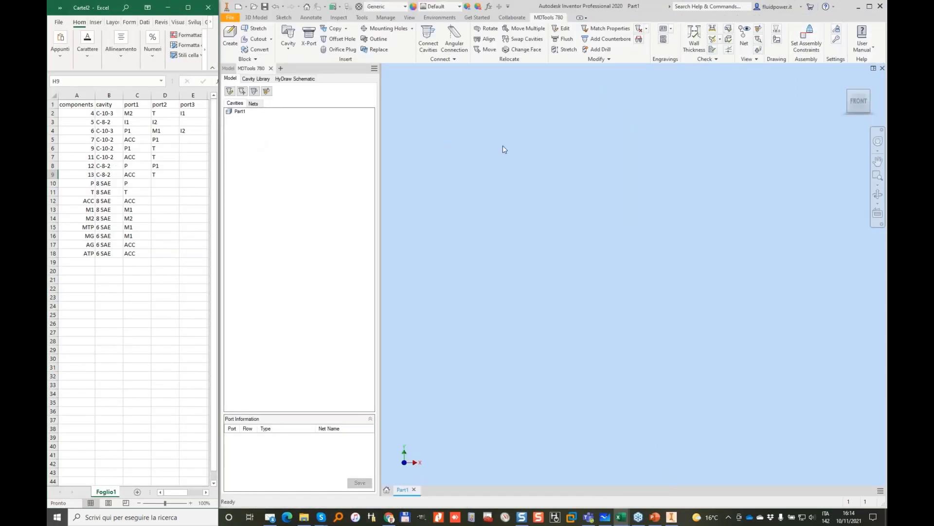
{"action": "left_click", "coordinate": [504, 128]}
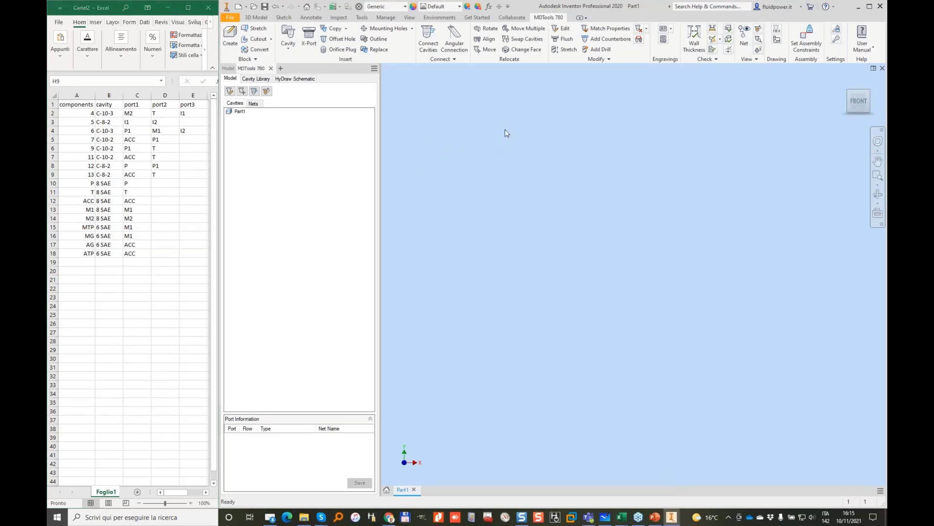
Create an Alluminio block of 100 x 100 x 100 mm with the mounting face set to Bottom.
{"action": "left_click", "coordinate": [228, 34]}
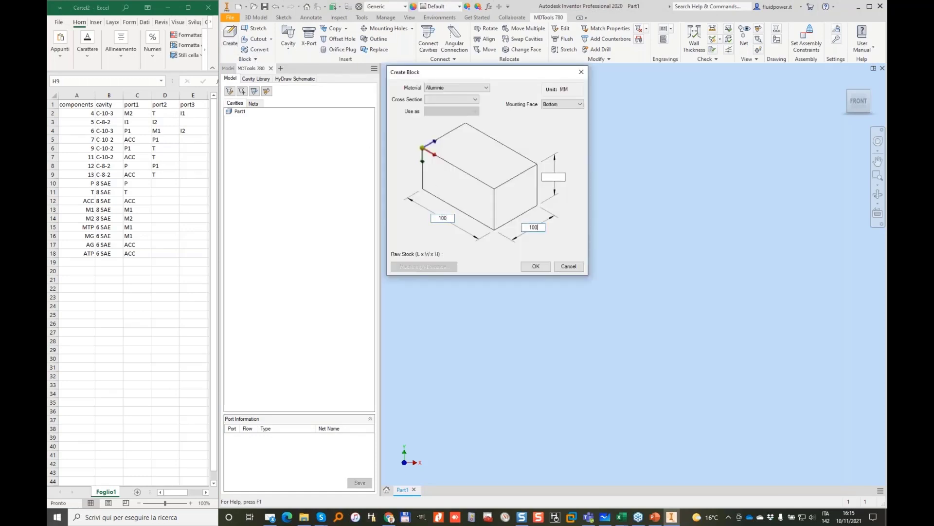
{"action": "key", "text": "Tab"}
{"action": "type", "text": "1"}
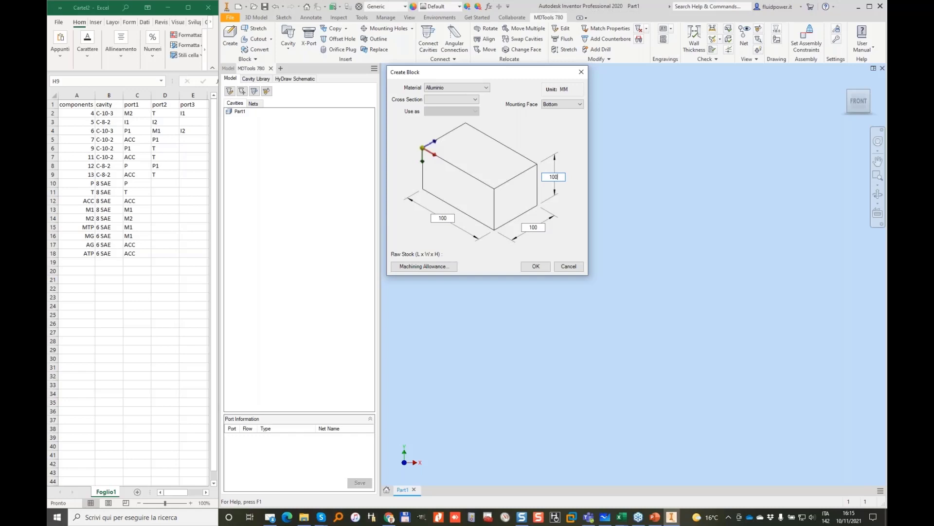
{"action": "key", "text": "Return"}
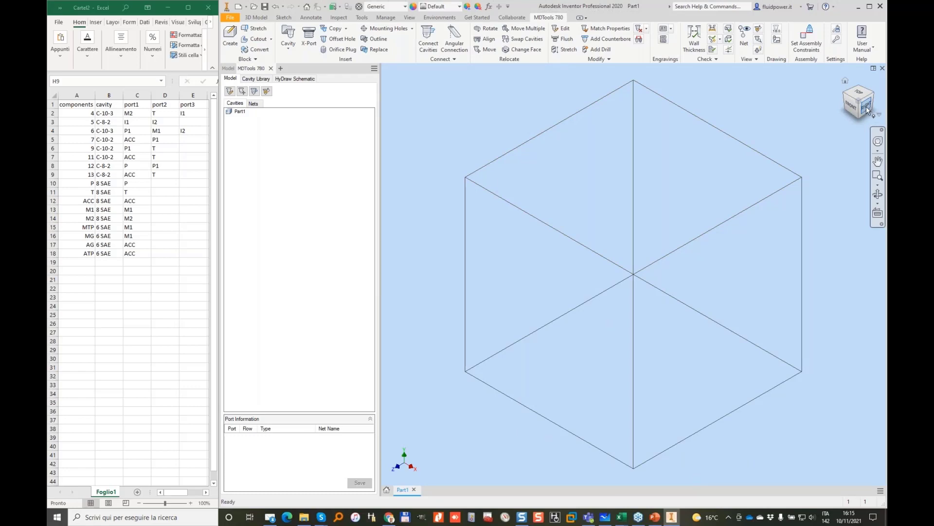
Choose the #8 SAE cavity from the 0-SAE PORTS J1926-1 library for port P of the connection table.
{"action": "left_click", "coordinate": [253, 79]}
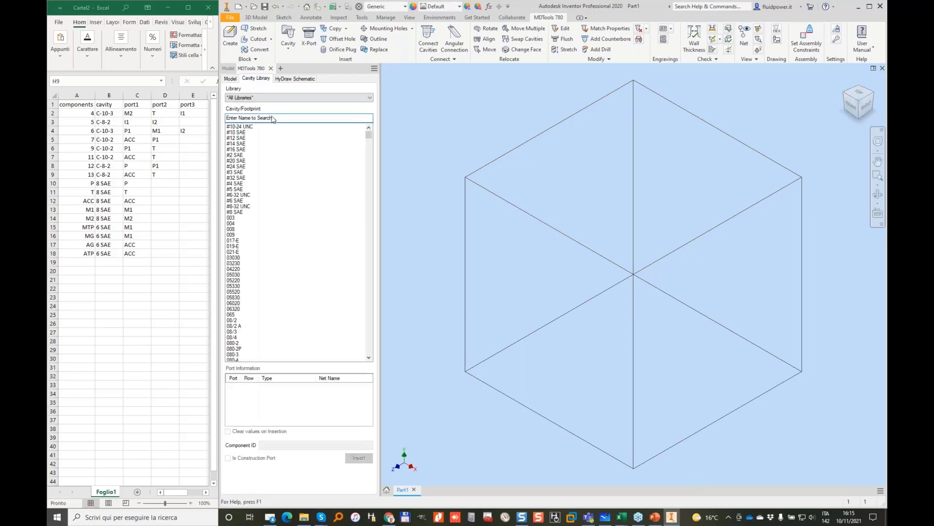
{"action": "left_click", "coordinate": [304, 97]}
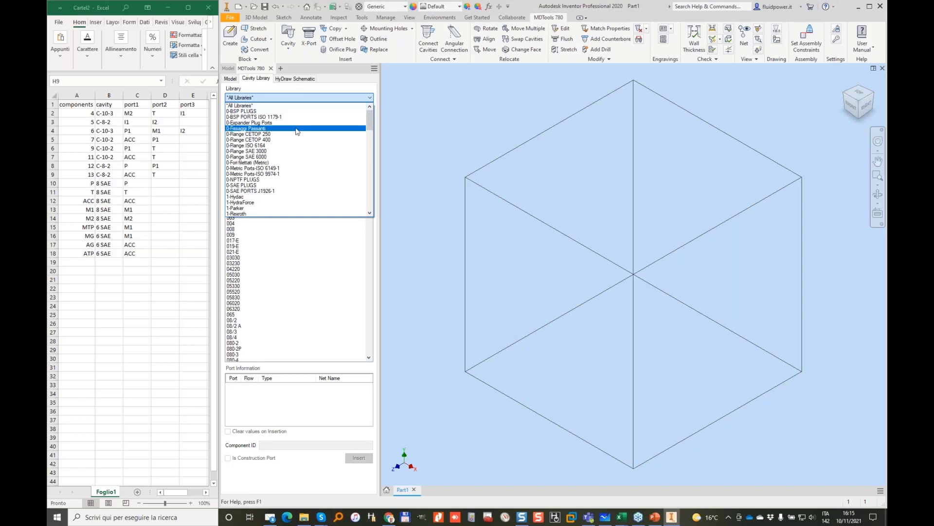
{"action": "left_click", "coordinate": [253, 191]}
{"action": "left_click", "coordinate": [237, 194]}
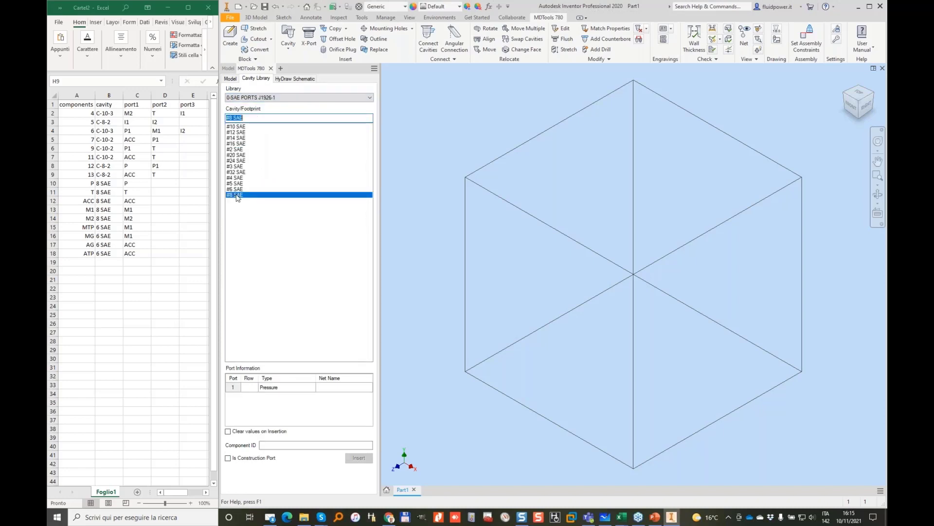
{"action": "left_click", "coordinate": [98, 217]}
{"action": "left_click", "coordinate": [136, 183]}
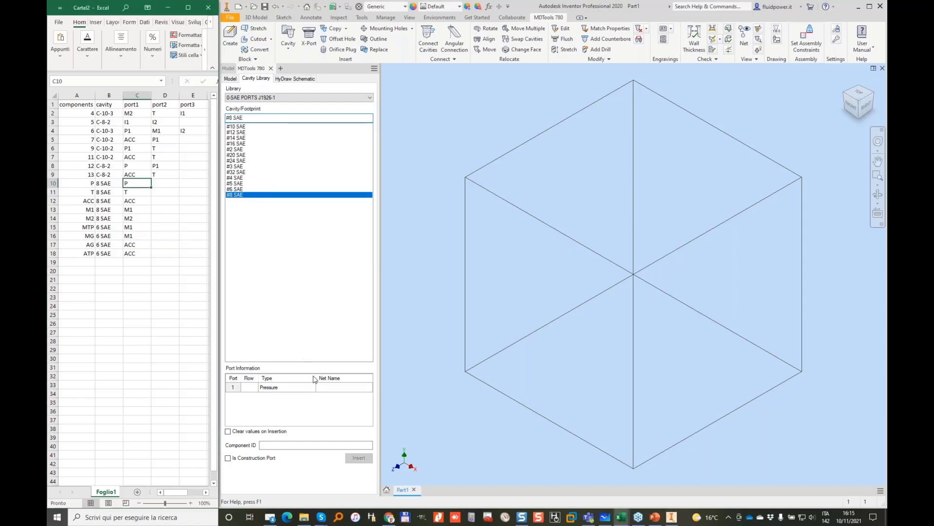
Set the net name of the #8 SAE cavity's port 1 to P and its component ID to P.
{"action": "left_click", "coordinate": [344, 388]}
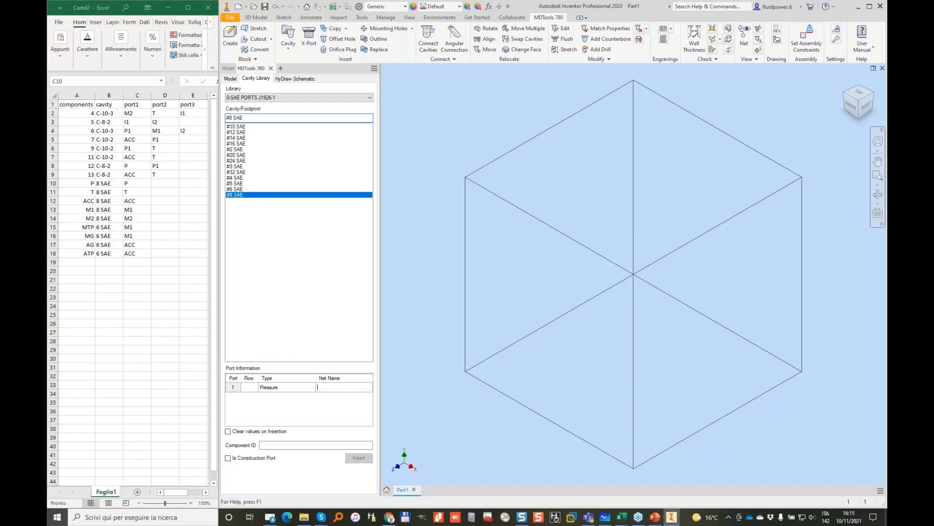
{"action": "type", "text": "p"}
{"action": "key", "text": "Return"}
{"action": "mouse_move", "coordinate": [323, 374]}
{"action": "left_mouse_down"}
{"action": "mouse_move", "coordinate": [311, 396]}
{"action": "mouse_move", "coordinate": [343, 362]}
{"action": "mouse_move", "coordinate": [225, 303]}
{"action": "mouse_move", "coordinate": [132, 181]}
{"action": "mouse_move", "coordinate": [124, 186]}
{"action": "mouse_move", "coordinate": [140, 181]}
{"action": "left_mouse_up"}
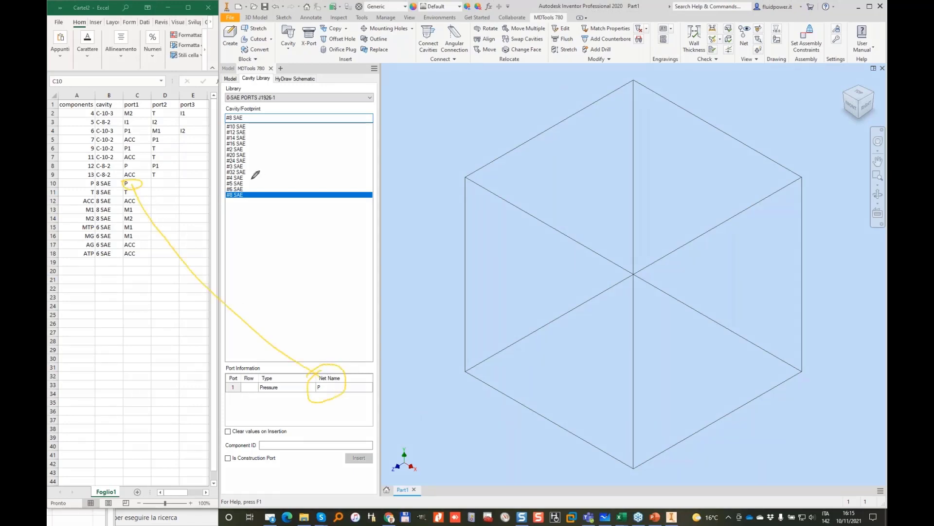
{"action": "left_click_drag", "start_coordinate": [236, 185], "coordinate": [261, 189]}
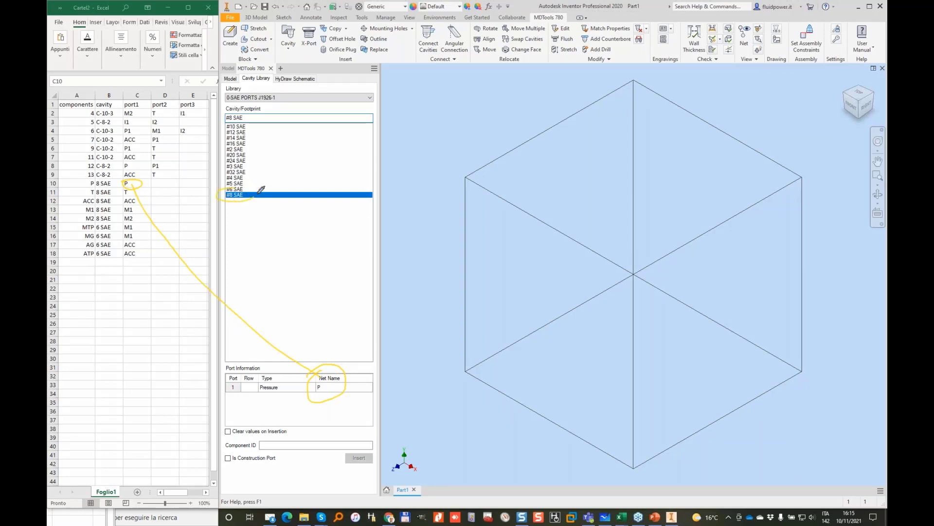
{"action": "left_click", "coordinate": [285, 444]}
{"action": "type", "text": "P"}
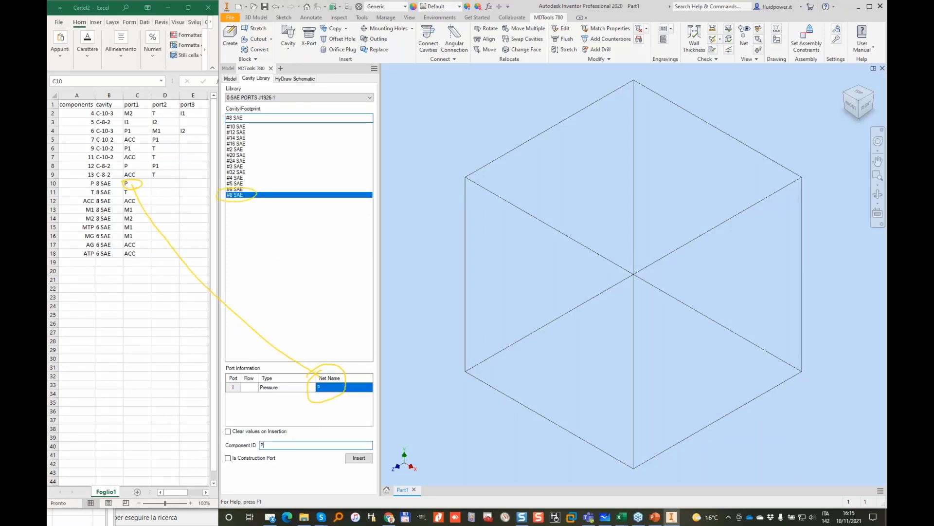
Insert the #8 SAE cavity P on the right face of the block.
{"action": "left_click", "coordinate": [359, 457]}
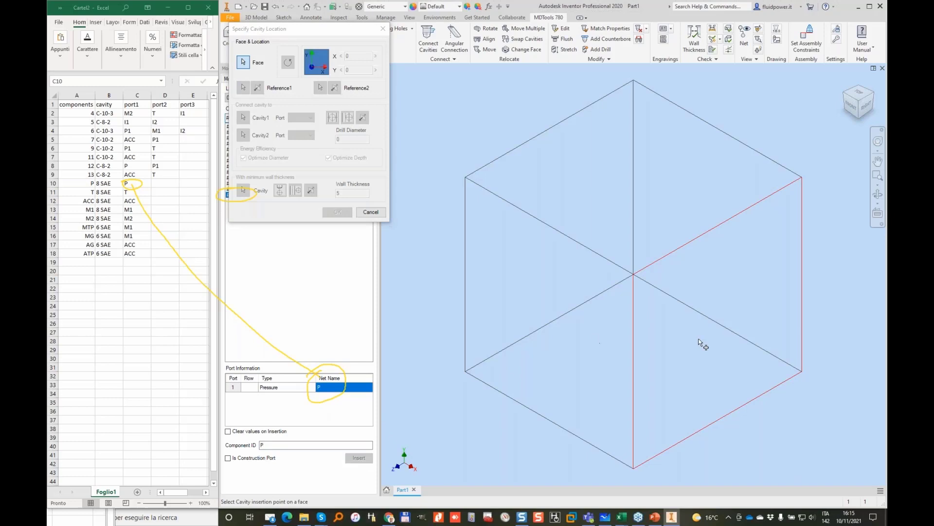
{"action": "left_click", "coordinate": [616, 295]}
{"action": "left_click", "coordinate": [338, 211]}
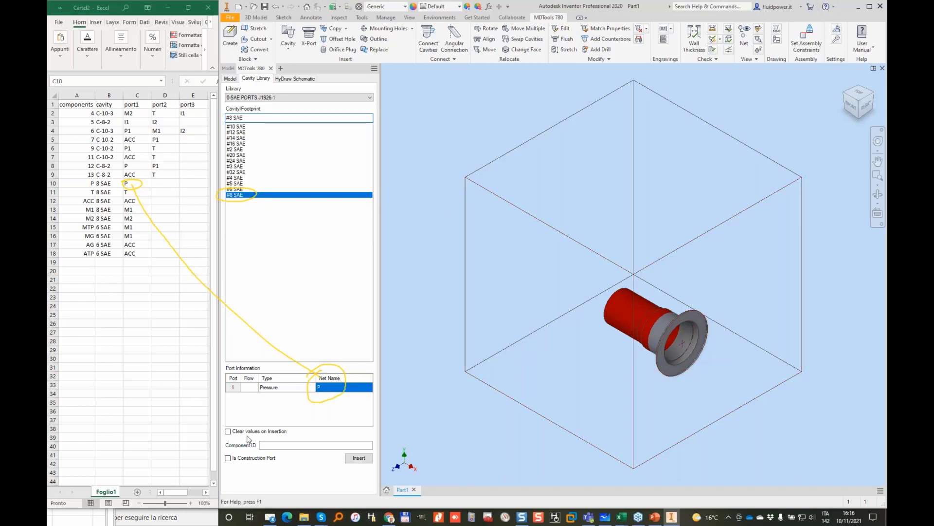
Insert a #8 SAE cavity with port type Tank, net name T and component ID T on the block's right face, beside P.
{"action": "type", "text": "T"}
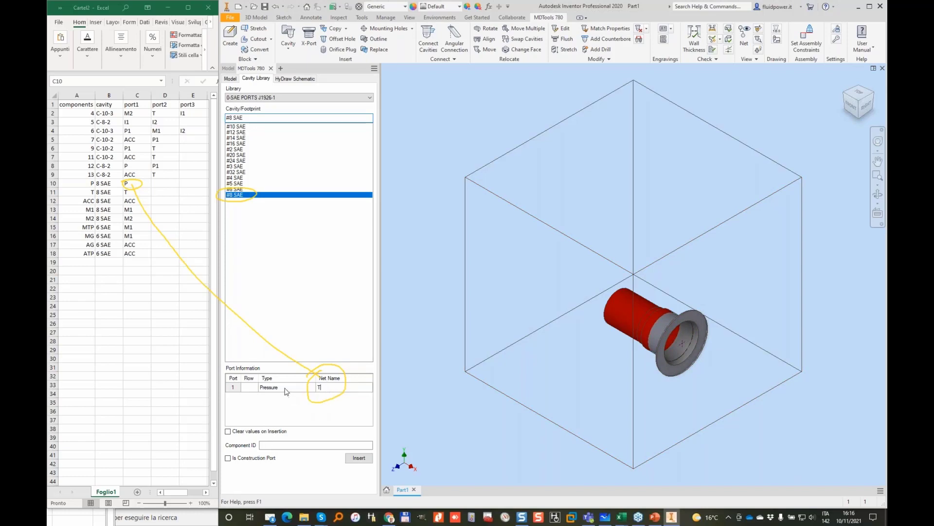
{"action": "left_click", "coordinate": [286, 387]}
{"action": "left_click", "coordinate": [286, 388]}
{"action": "left_click", "coordinate": [280, 411]}
{"action": "left_click", "coordinate": [282, 445]}
{"action": "type", "text": "T"}
{"action": "left_click", "coordinate": [359, 458]}
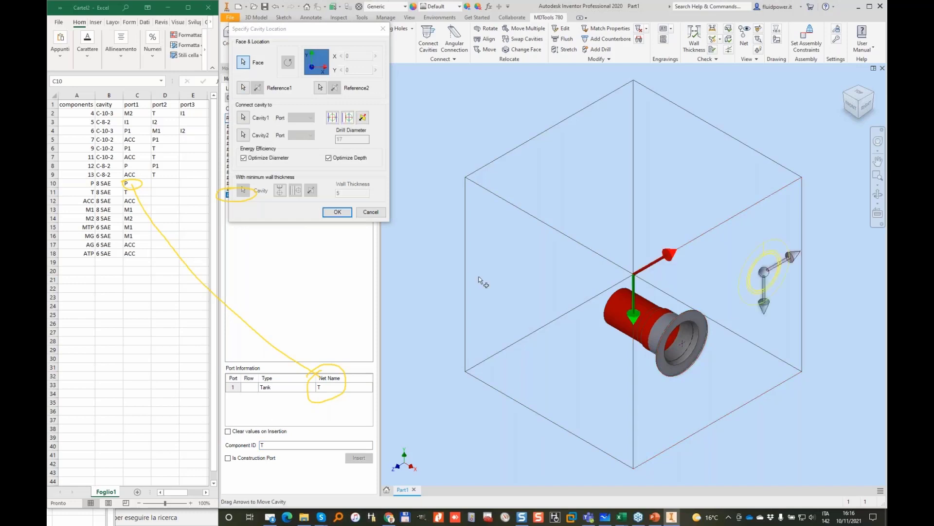
{"action": "left_click", "coordinate": [335, 212]}
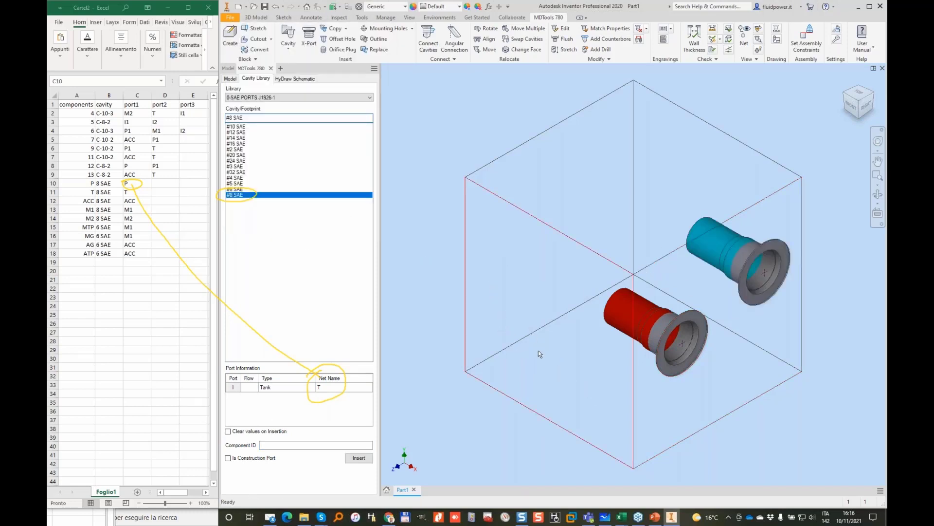
Set the #8 SAE cavity's port 1 to type Pressure with net name M1, and its component ID to M1.
{"action": "left_click", "coordinate": [302, 387]}
{"action": "left_click", "coordinate": [313, 387]}
{"action": "left_click", "coordinate": [271, 402]}
{"action": "left_click", "coordinate": [332, 389]}
{"action": "left_click", "coordinate": [332, 403]}
{"action": "left_click", "coordinate": [299, 445]}
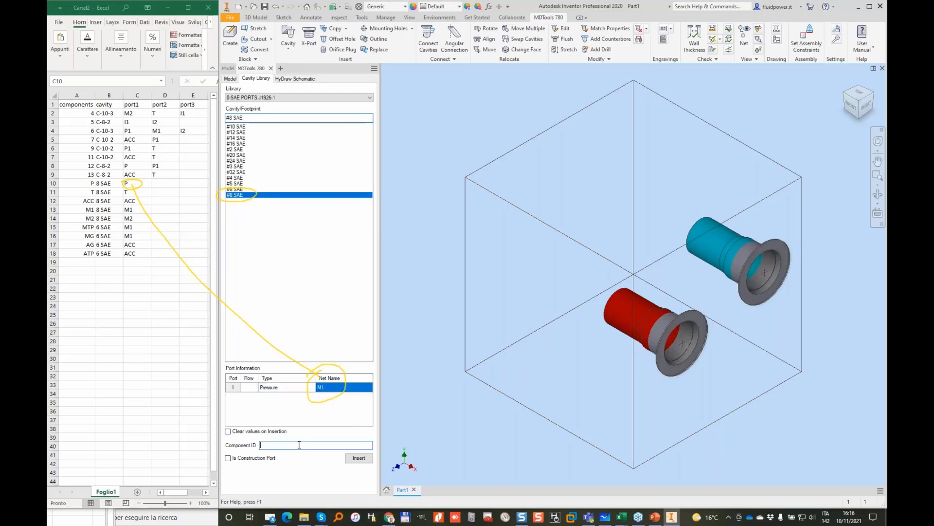
{"action": "type", "text": "M1"}
Insert the #8 SAE cavity M1 on the front face of the block.
{"action": "left_click", "coordinate": [359, 458]}
{"action": "left_click", "coordinate": [500, 340]}
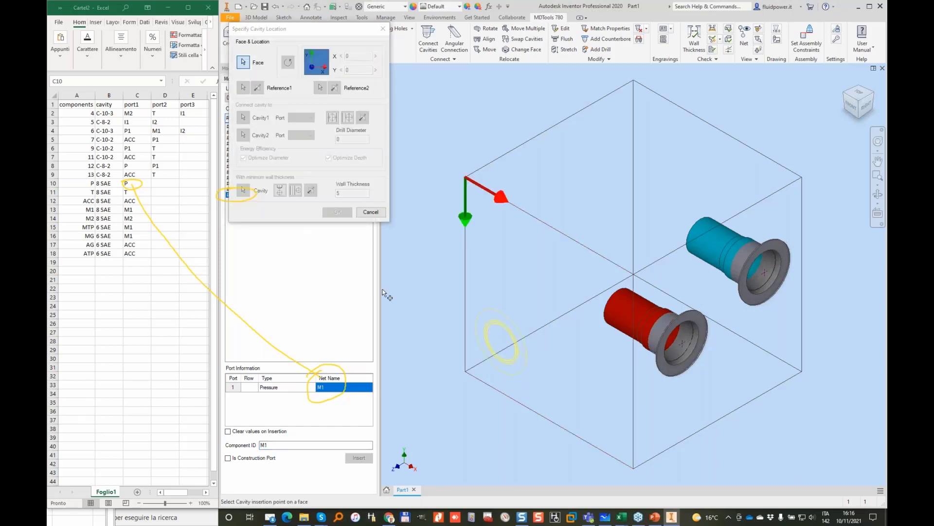
{"action": "left_click", "coordinate": [501, 341]}
{"action": "left_click", "coordinate": [344, 211]}
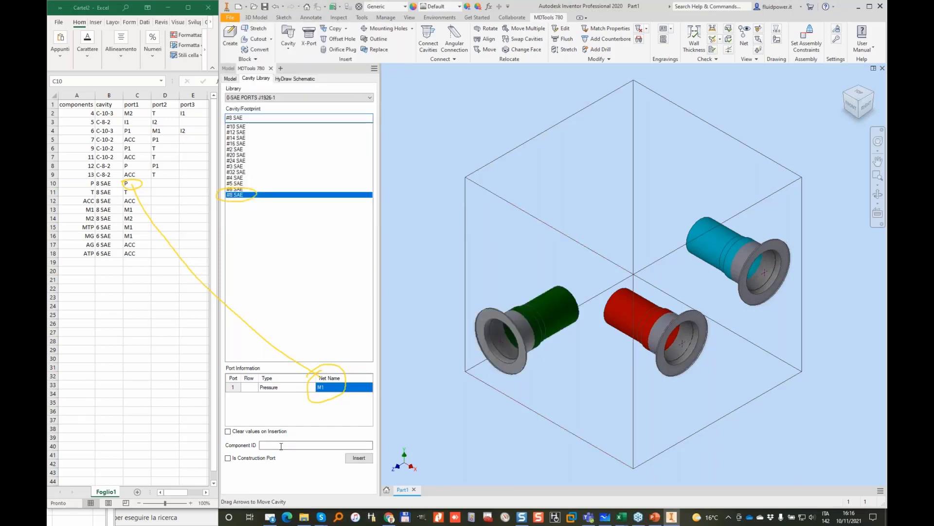
Insert a #8 SAE cavity with component ID M2 and net name M2 on the block's front face, beside M1.
{"action": "type", "text": "N"}
{"action": "key", "text": "BackSpace"}
{"action": "type", "text": "M2"}
{"action": "left_click", "coordinate": [335, 387]}
{"action": "type", "text": "M2"}
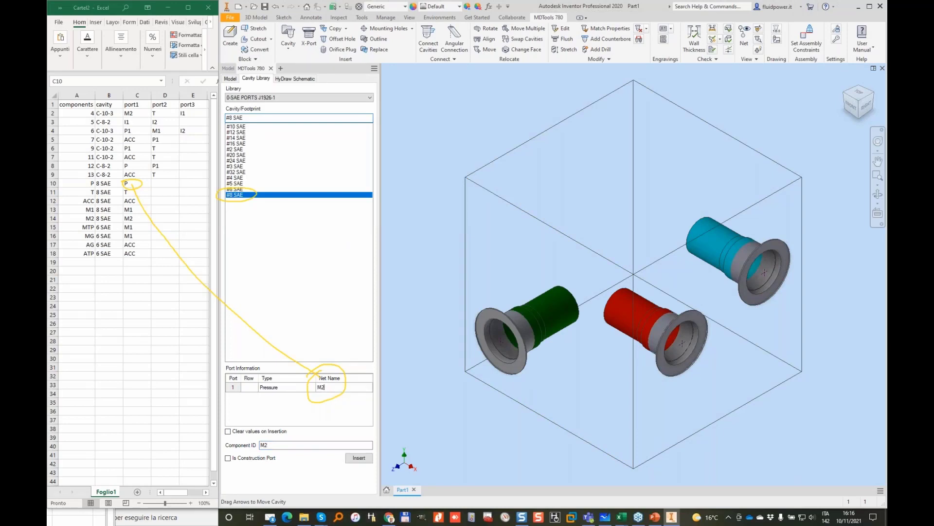
{"action": "left_click", "coordinate": [359, 457]}
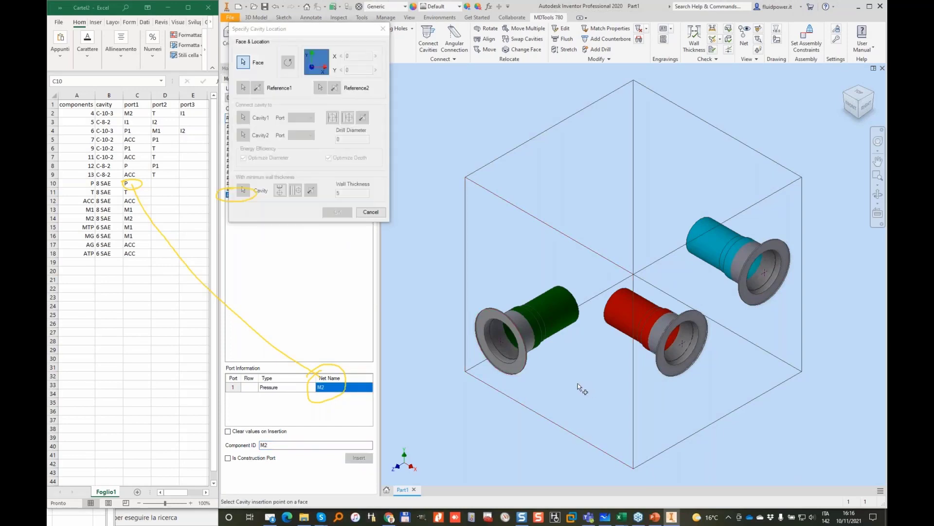
{"action": "left_click", "coordinate": [337, 212]}
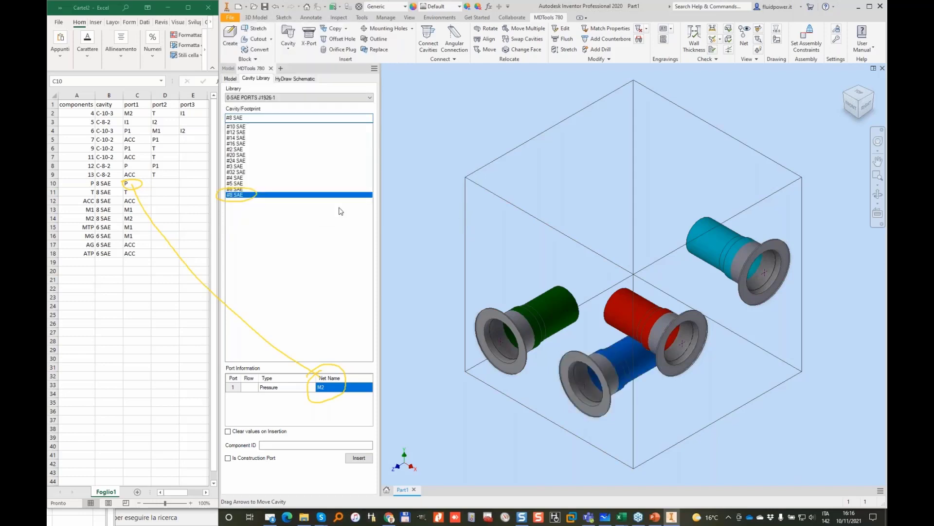
Set the #8 SAE cavity's port 1 net name to ACC and its component ID to ACC.
{"action": "left_click", "coordinate": [338, 391]}
{"action": "type", "text": "ACC"}
{"action": "left_click", "coordinate": [286, 445]}
{"action": "type", "text": "ACC"}
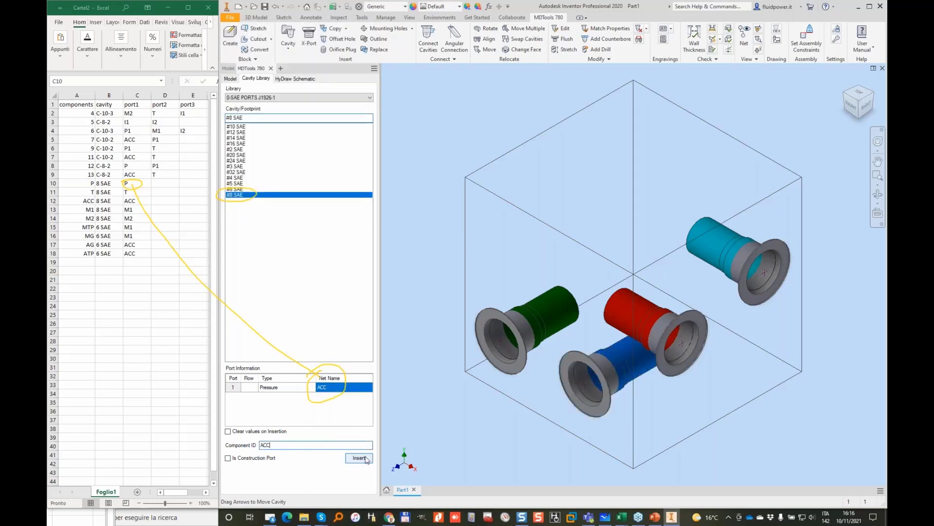
Insert the #8 SAE cavity ACC on the bottom face of the block at X 50, Y 50.
{"action": "left_click", "coordinate": [360, 457]}
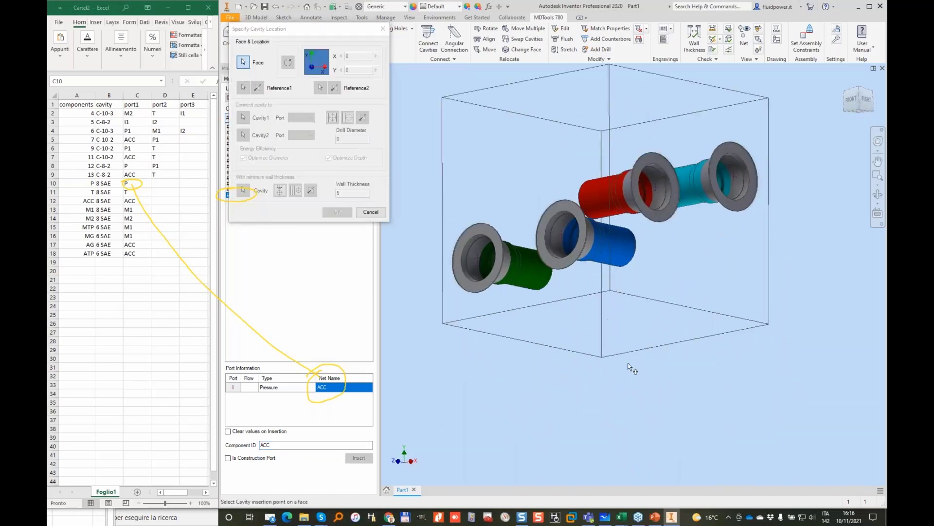
{"action": "left_click", "coordinate": [608, 316]}
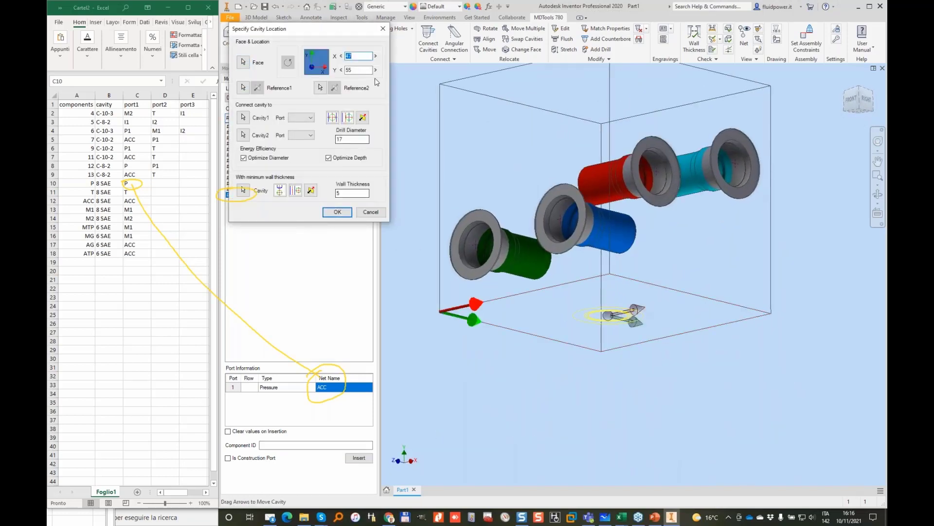
{"action": "type", "text": "0"}
{"action": "key", "text": "Tab"}
{"action": "type", "text": "50"}
{"action": "key", "text": "Tab"}
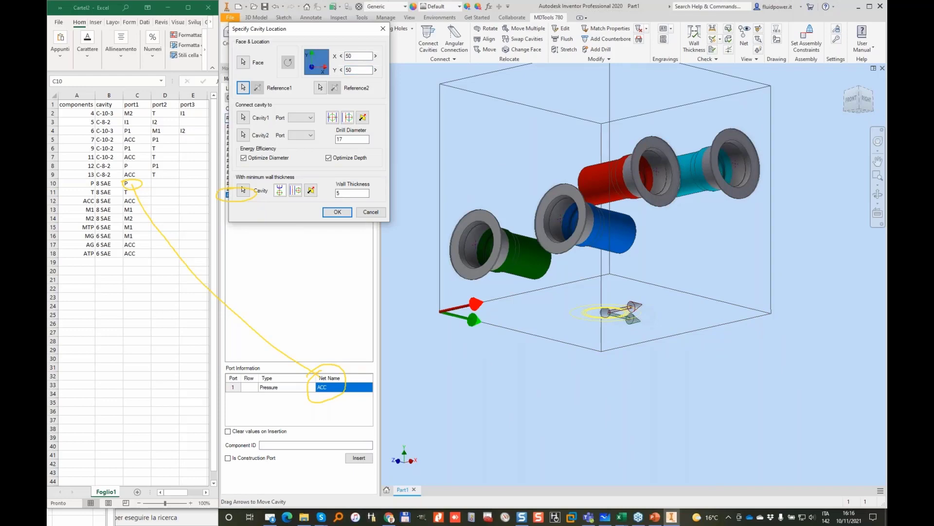
{"action": "key", "text": "Return"}
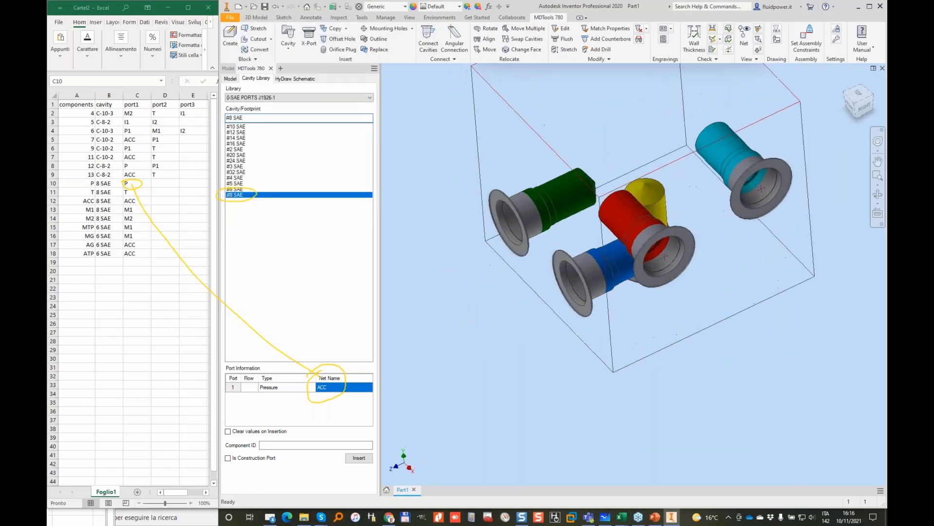
Choose the C-10-3 cavity from all libraries for component 4 of the connection table.
{"action": "middle_click_drag", "start_coordinate": [465, 233], "coordinate": [452, 208], "text": "shift"}
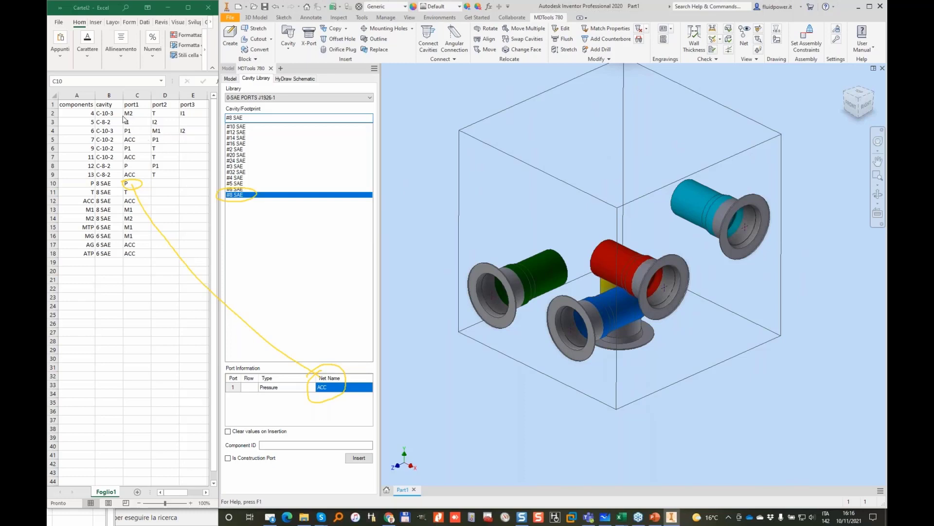
{"action": "left_click", "coordinate": [84, 114]}
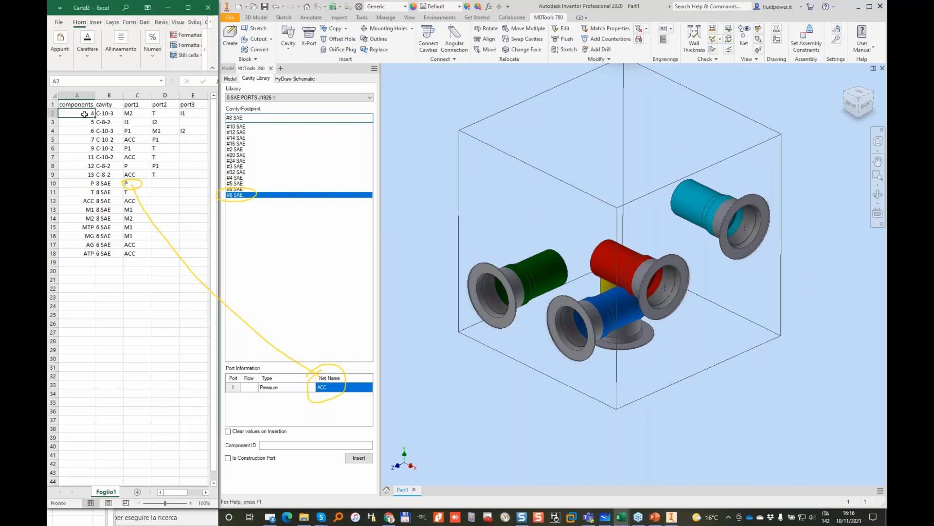
{"action": "left_click", "coordinate": [343, 97]}
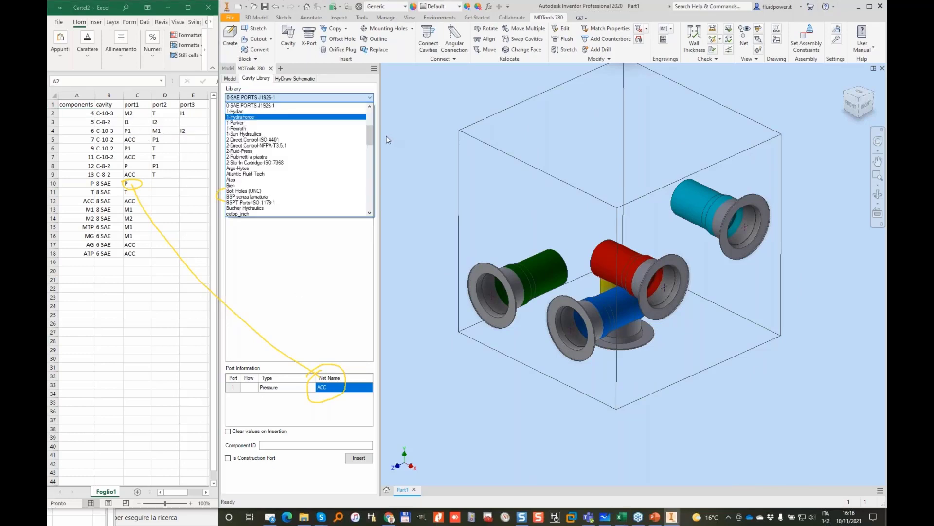
{"action": "left_click", "coordinate": [343, 105]}
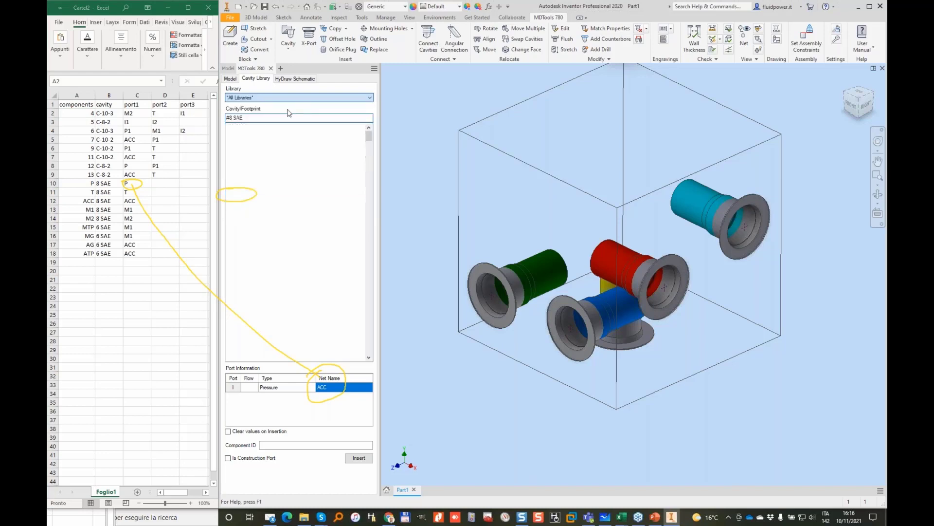
{"action": "type", "text": "C"}
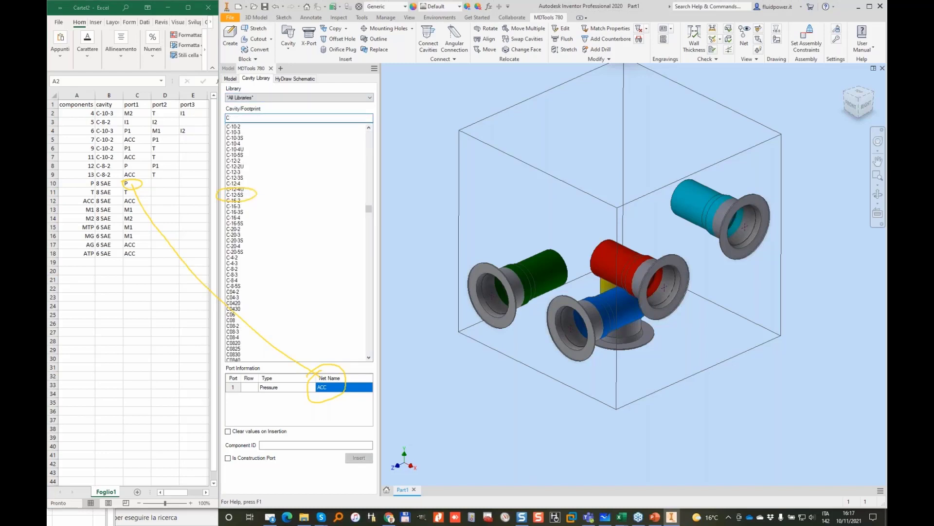
{"action": "type", "text": "-10-3"}
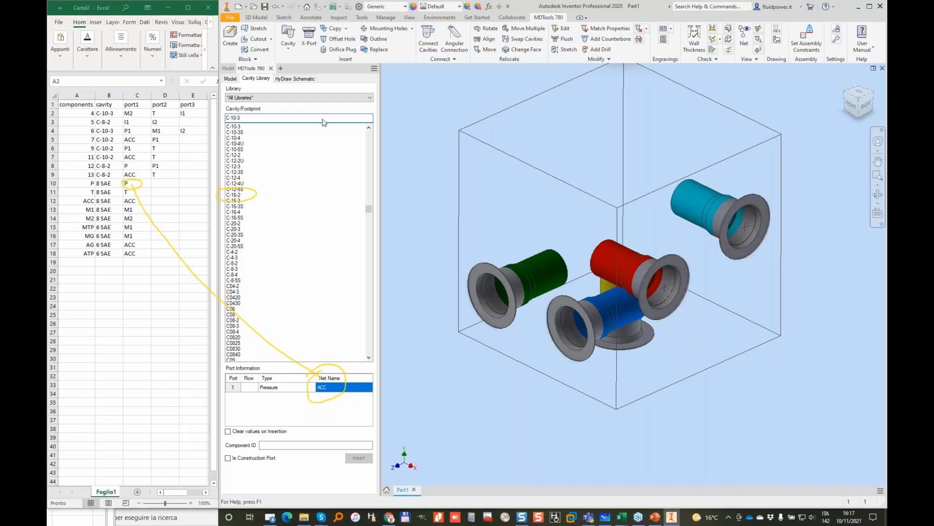
{"action": "left_click", "coordinate": [238, 127]}
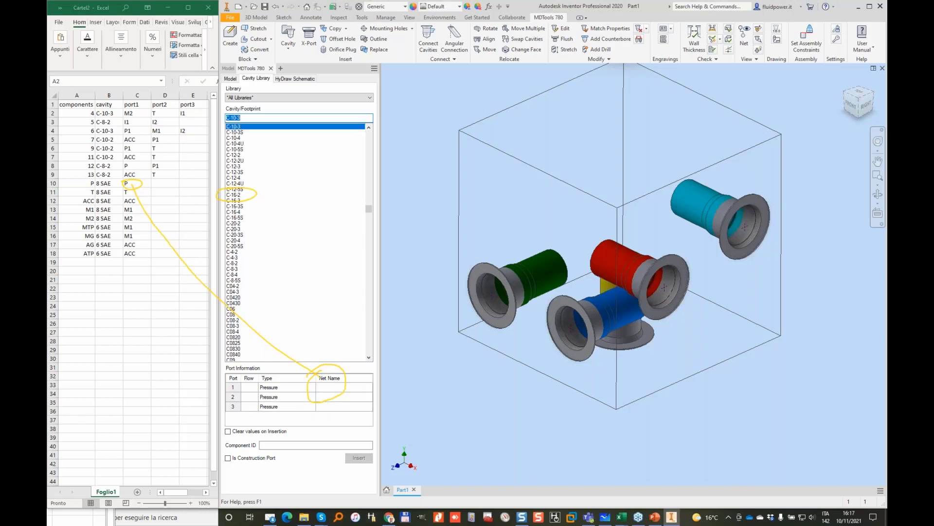
{"action": "key", "text": "Escape"}
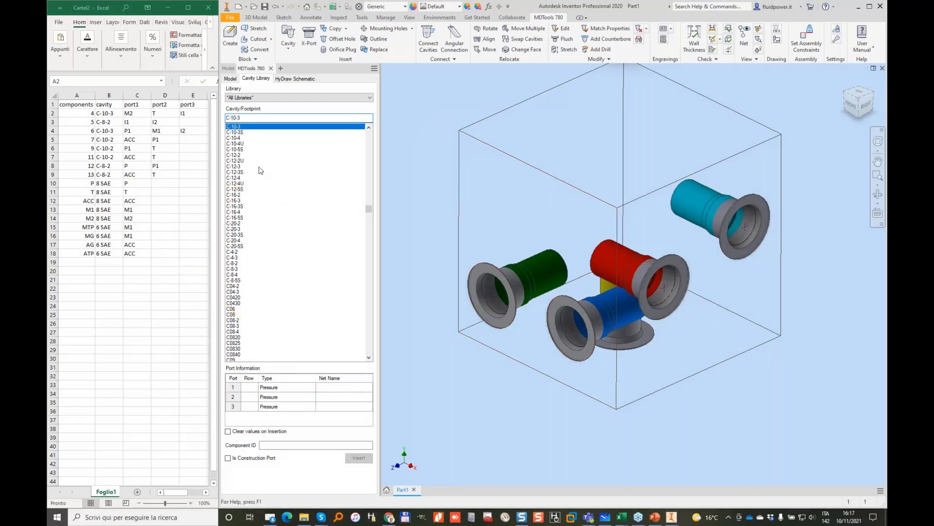
Set the C-10-3 cavity's component ID to 4, with port 1 on net M2, port 2 as Tank on net T, and port 3 on net I3.
{"action": "left_click", "coordinate": [274, 445]}
{"action": "type", "text": "4"}
{"action": "left_click", "coordinate": [342, 388]}
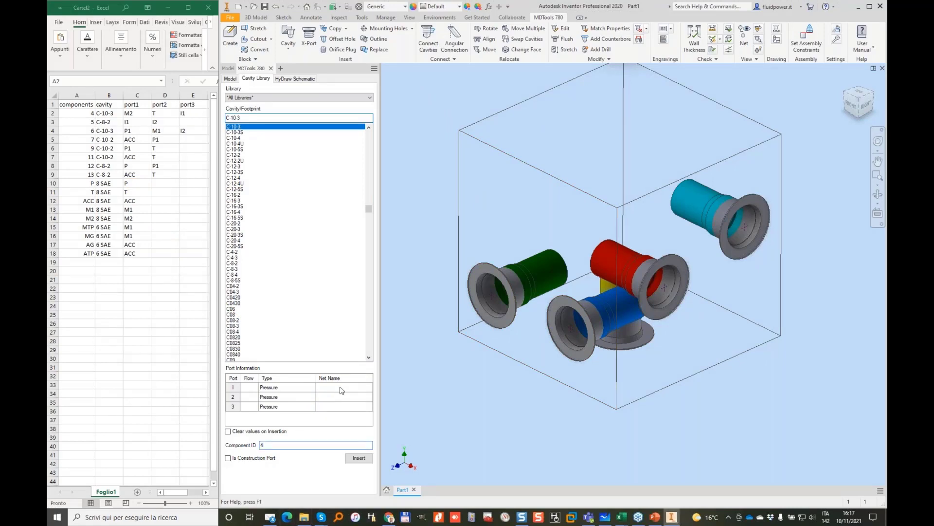
{"action": "left_click", "coordinate": [342, 389]}
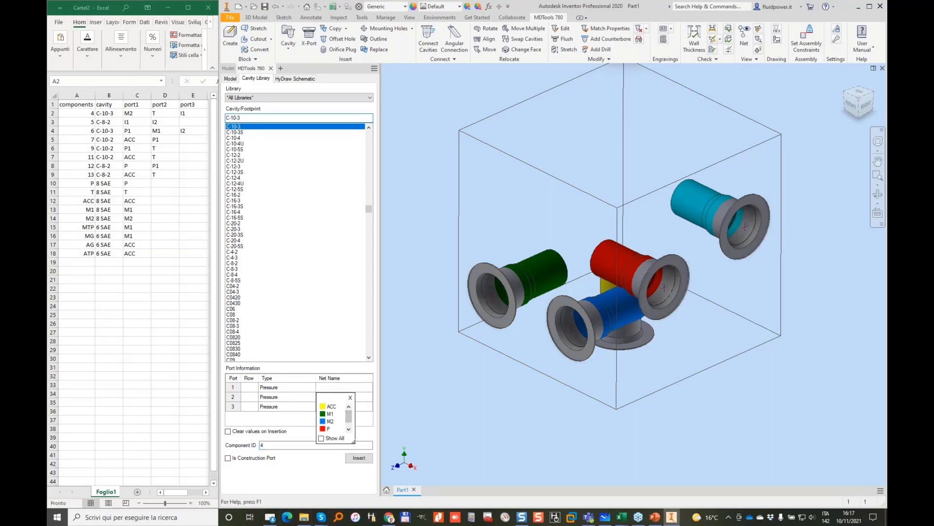
{"action": "left_click", "coordinate": [335, 388]}
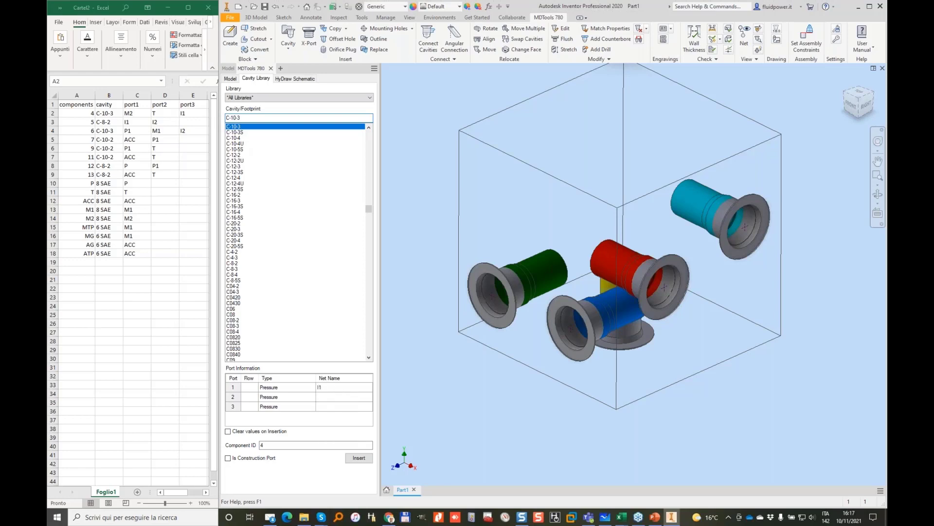
{"action": "key", "text": "Return"}
{"action": "left_click", "coordinate": [332, 407]}
{"action": "left_click", "coordinate": [334, 407]}
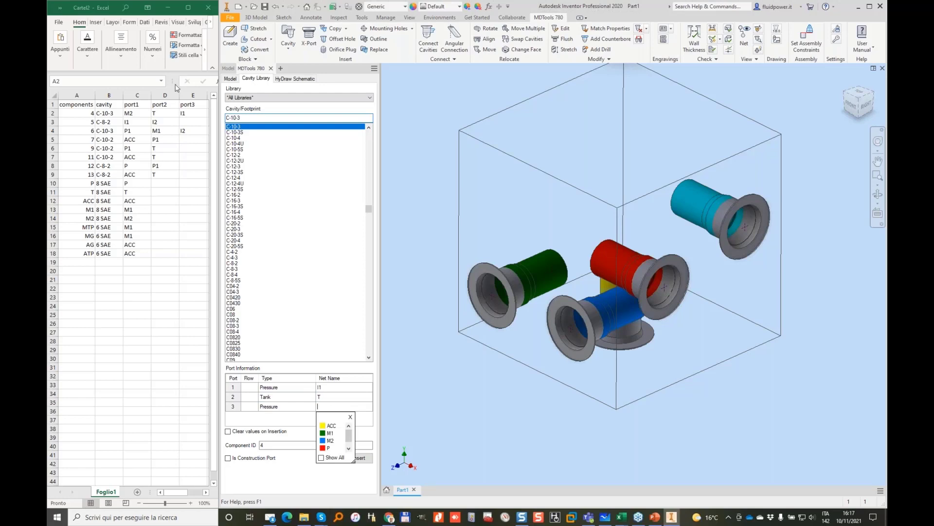
{"action": "left_click", "coordinate": [333, 389]}
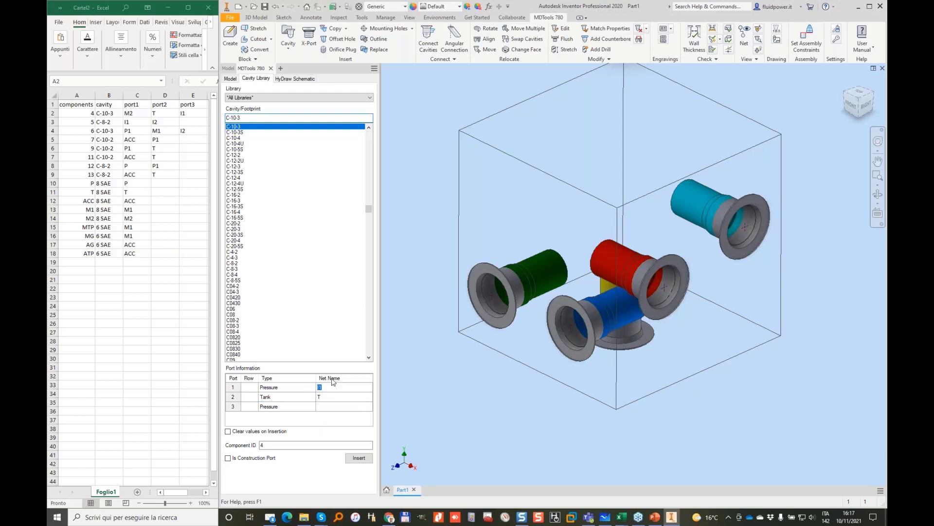
{"action": "type", "text": "M2"}
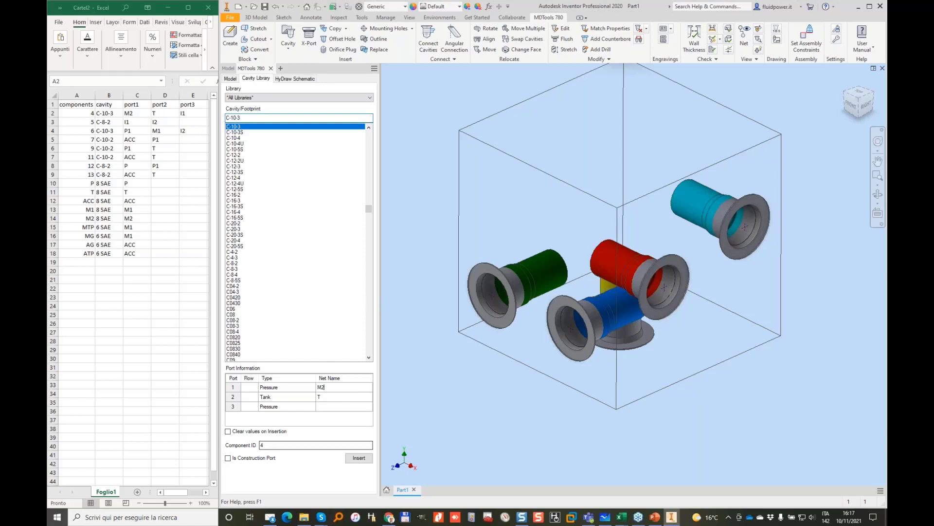
{"action": "type", "text": "I3"}
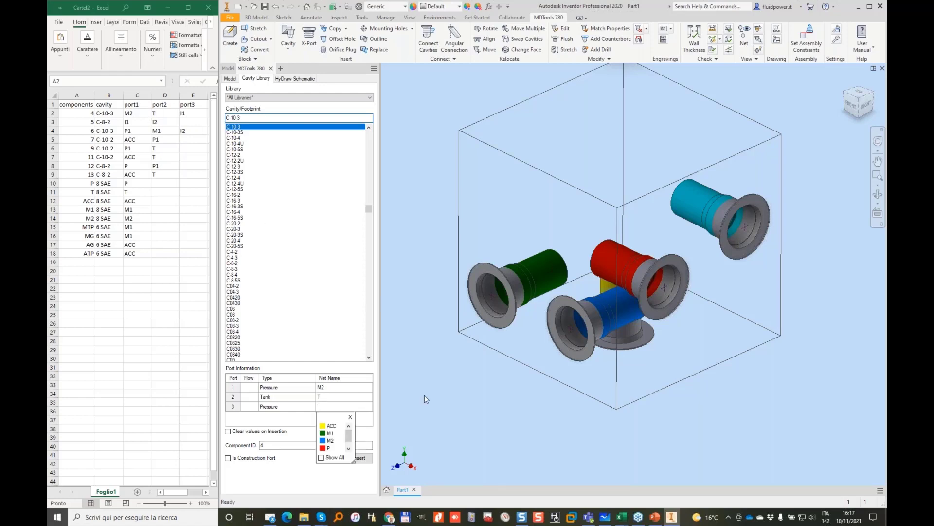
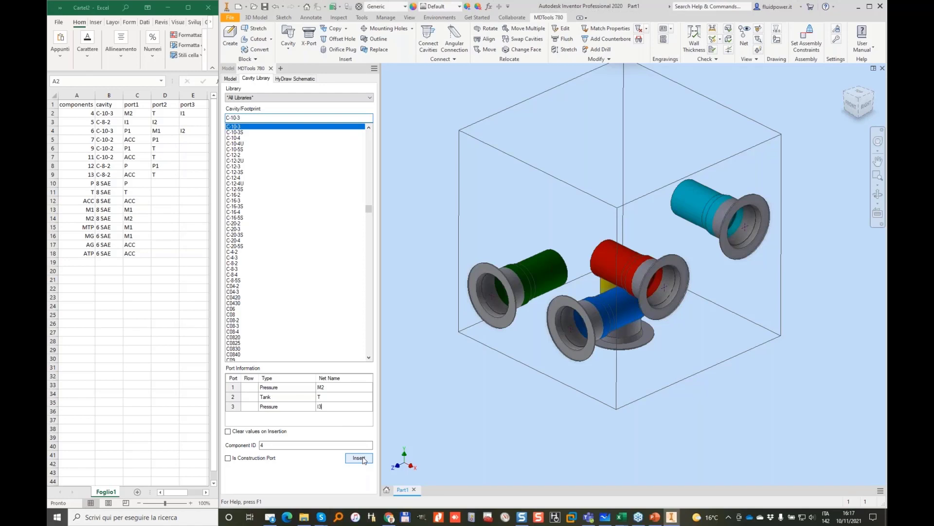
Insert the C-10-3 cavity 4 on the block's top face at about X 26, Y 60.
{"action": "left_click", "coordinate": [361, 459]}
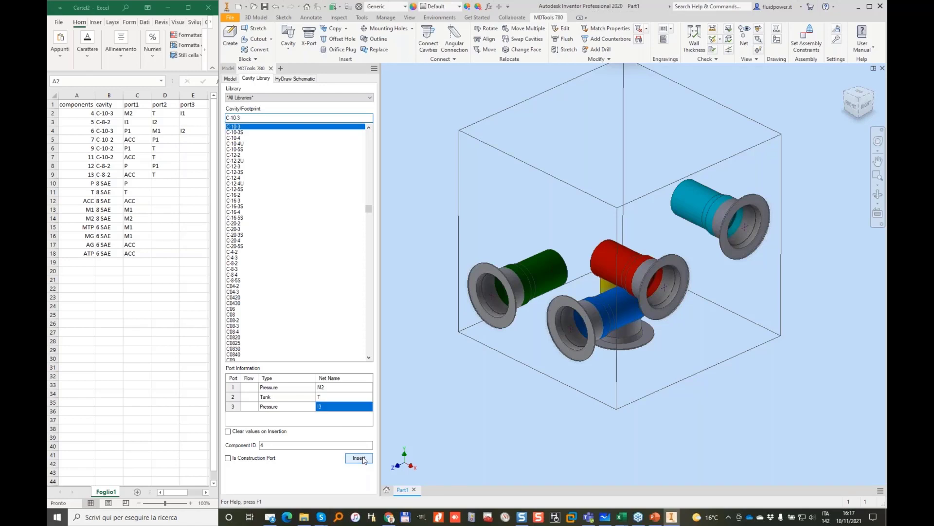
{"action": "left_click", "coordinate": [603, 105]}
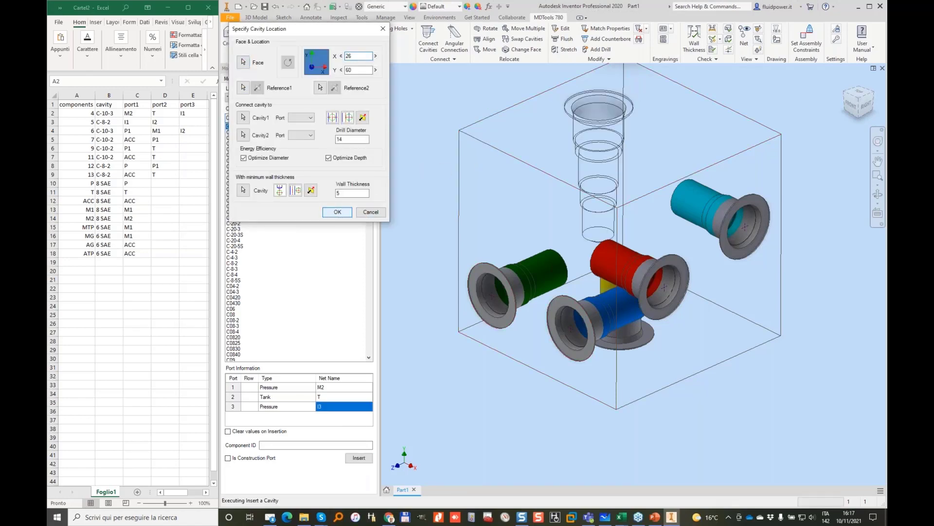
{"action": "left_click", "coordinate": [337, 211]}
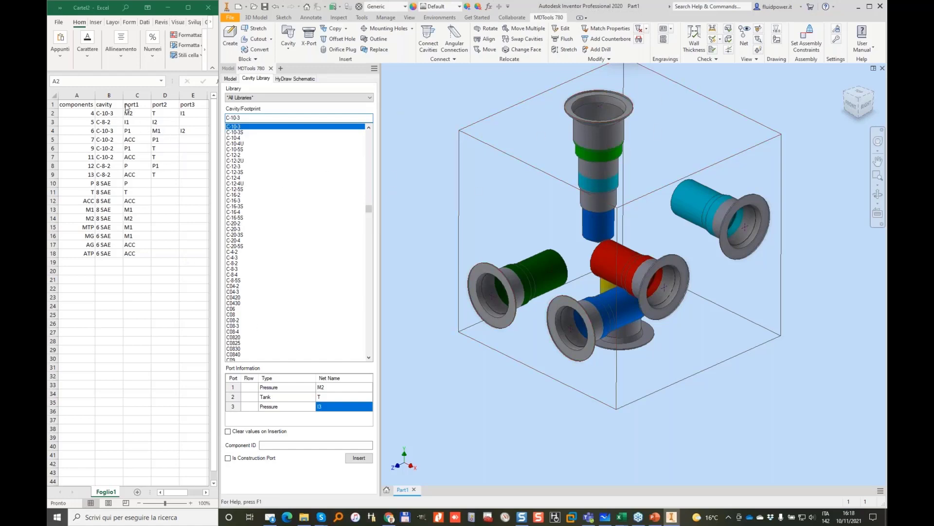
Insert a C-10-3 cavity with component ID 6 and port nets P1, M1 and I2 on the block's top face, beside cavity 4.
{"action": "left_click", "coordinate": [283, 444]}
{"action": "type", "text": "6"}
{"action": "left_click", "coordinate": [337, 390]}
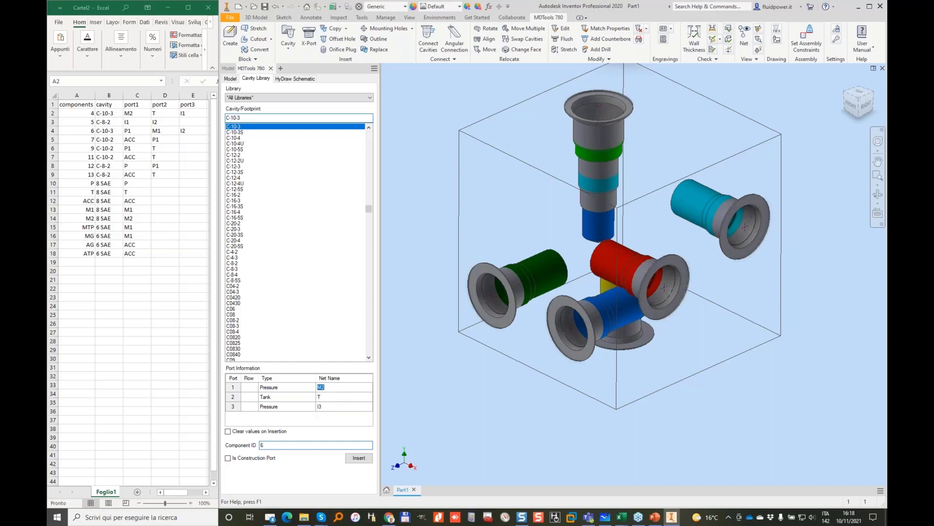
{"action": "type", "text": "P1"}
{"action": "type", "text": "M1"}
{"action": "left_click", "coordinate": [340, 407]}
{"action": "type", "text": "I2"}
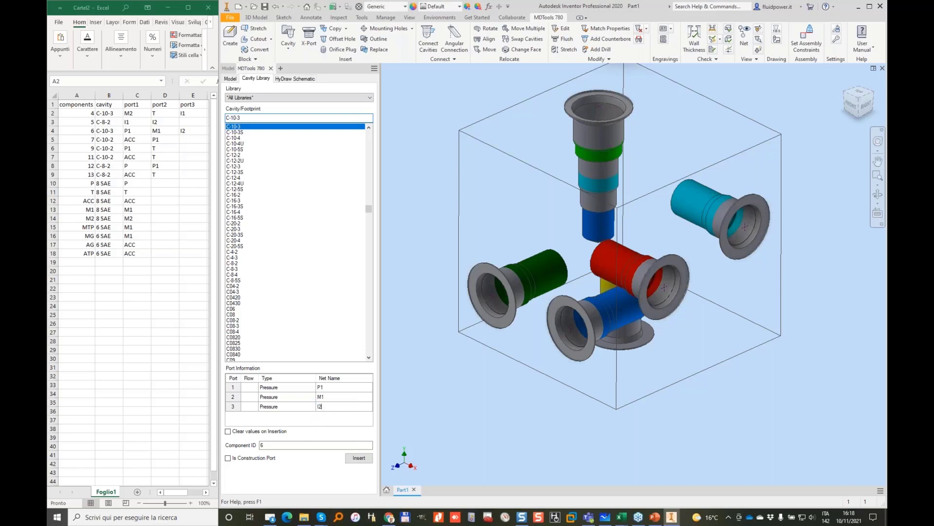
{"action": "left_click", "coordinate": [358, 458]}
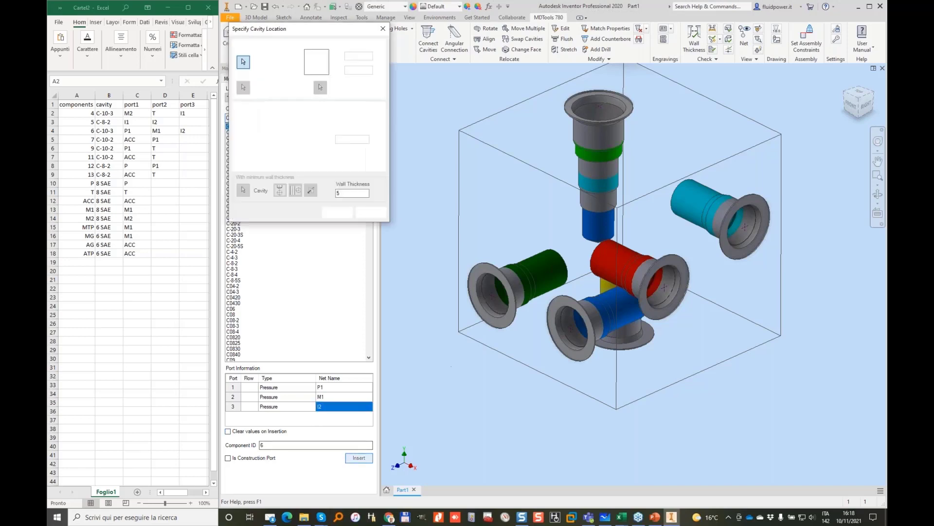
{"action": "left_click", "coordinate": [324, 212]}
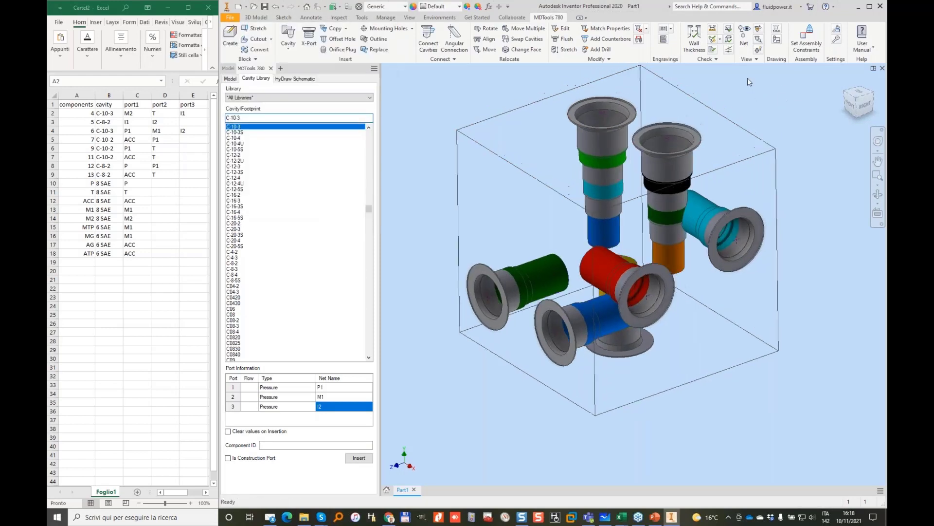
Engrave the cosmetic label T, 5 mm high and attached to the T port cavity, on the block face above that port.
{"action": "left_click", "coordinate": [663, 30]}
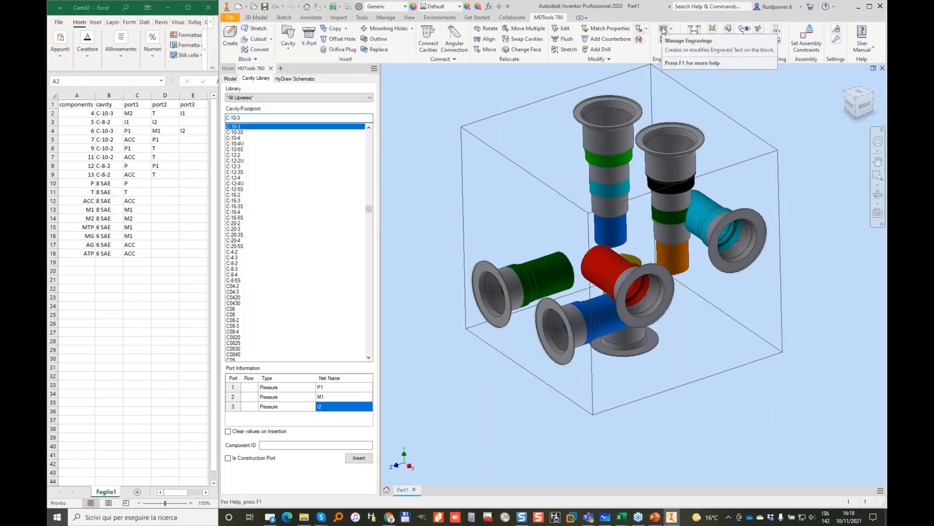
{"action": "left_click", "coordinate": [678, 39]}
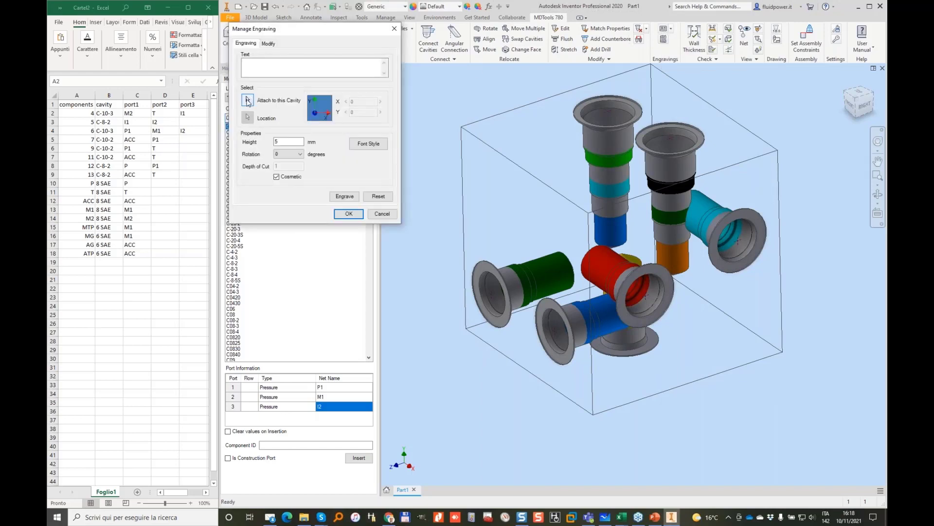
{"action": "left_click", "coordinate": [247, 100]}
{"action": "left_click", "coordinate": [744, 228]}
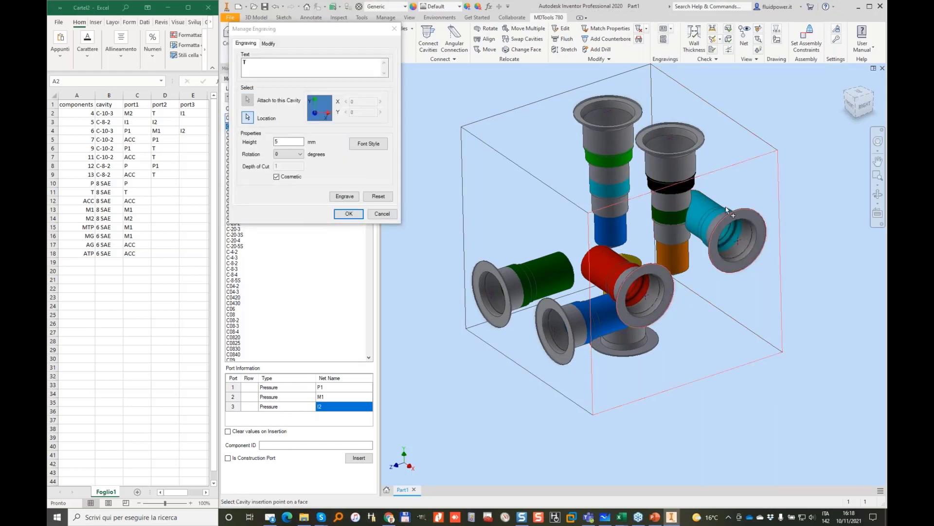
{"action": "left_click", "coordinate": [731, 194]}
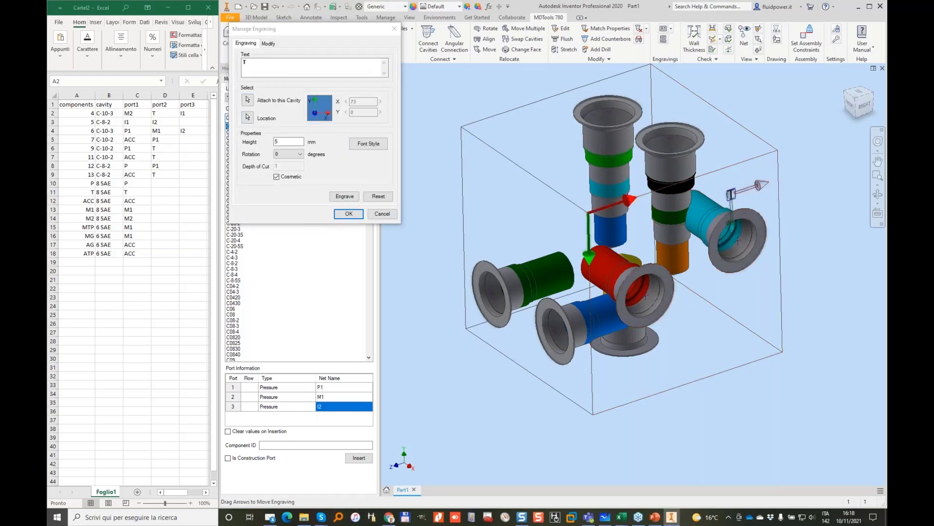
{"action": "left_click", "coordinate": [345, 196]}
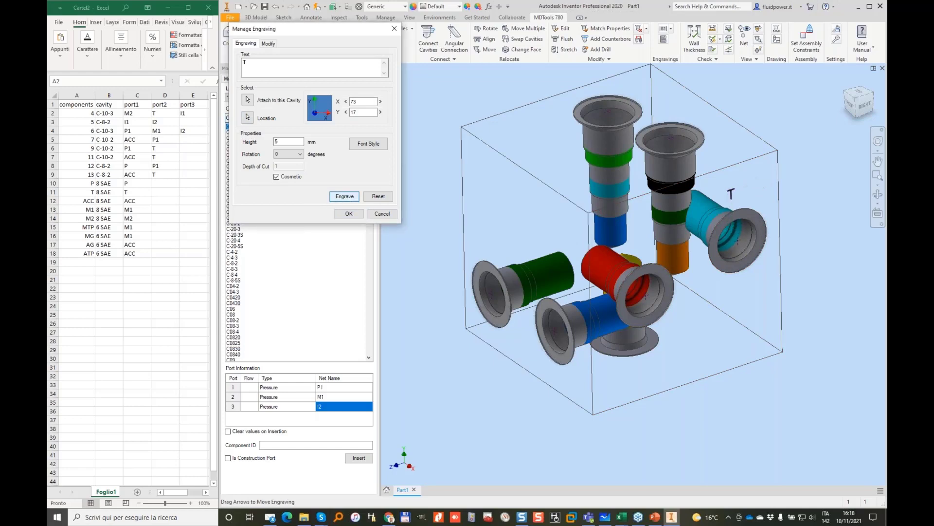
Engrave the attached label P, 5 mm high, on the block face just below the P port.
{"action": "left_click", "coordinate": [248, 100]}
{"action": "left_click", "coordinate": [652, 310]}
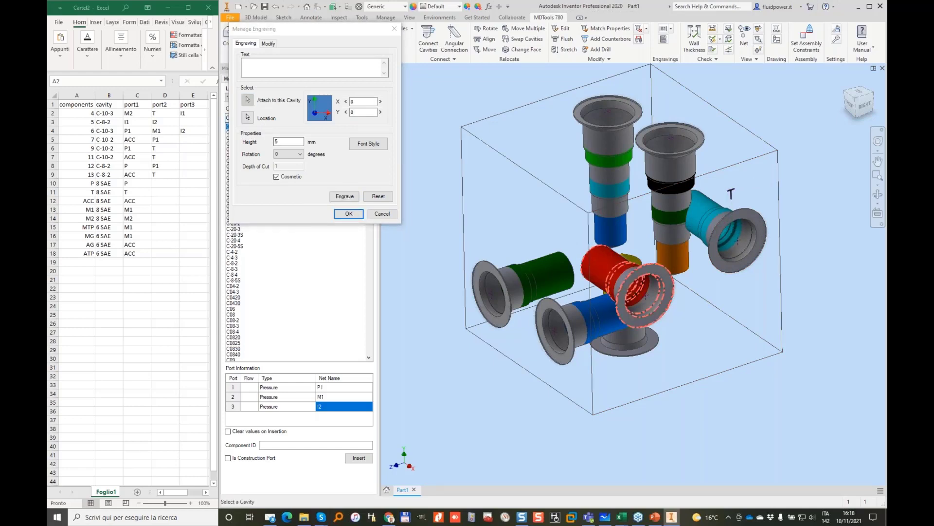
{"action": "left_click", "coordinate": [649, 335]}
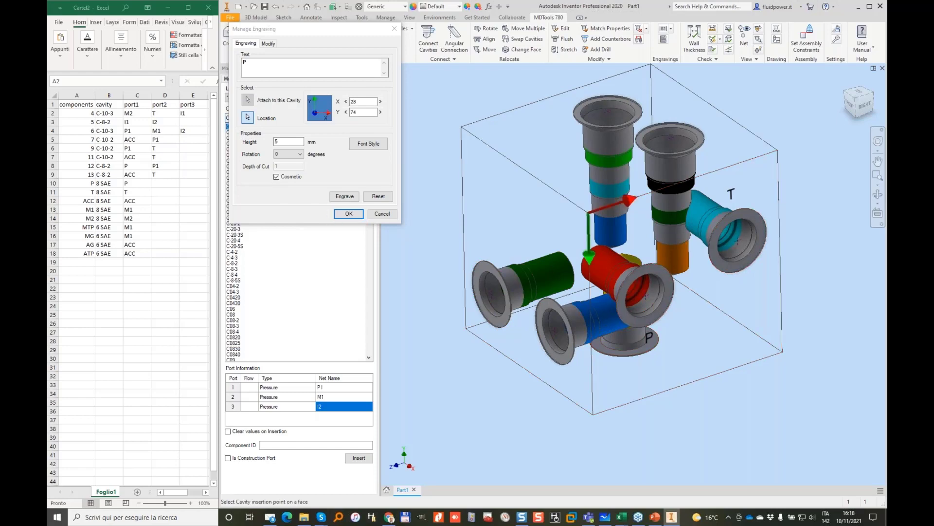
{"action": "left_click", "coordinate": [344, 196]}
Engrave the attached labels M2 and M1, 5 mm high, on the front face above their port cavities.
{"action": "left_click", "coordinate": [247, 101]}
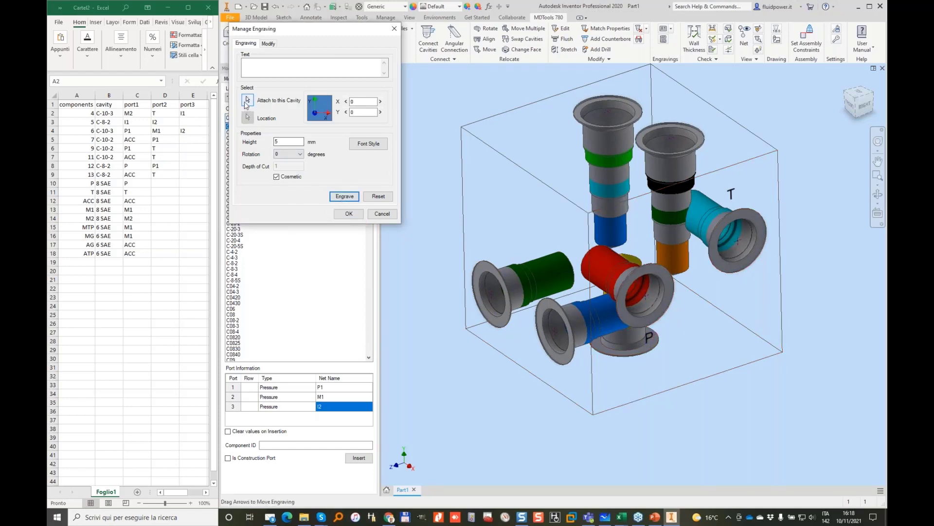
{"action": "left_click", "coordinate": [542, 325]}
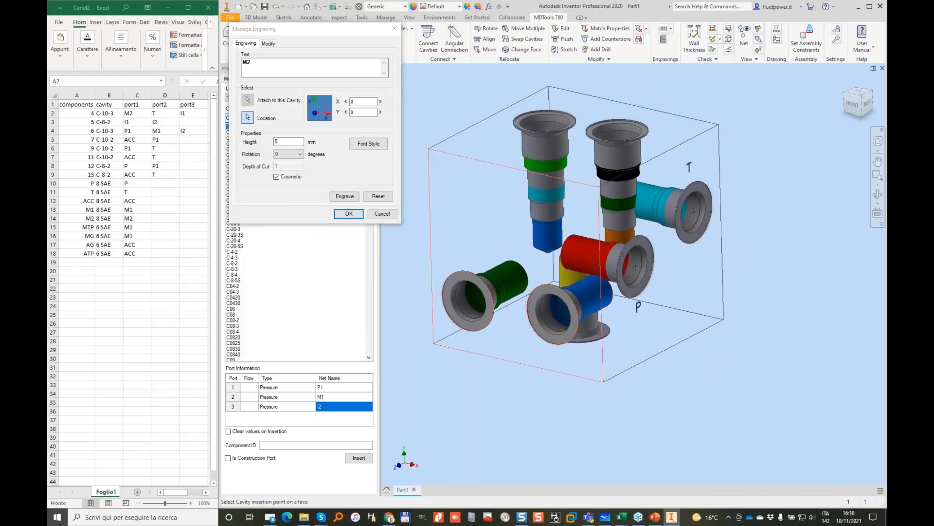
{"action": "left_click", "coordinate": [345, 197]}
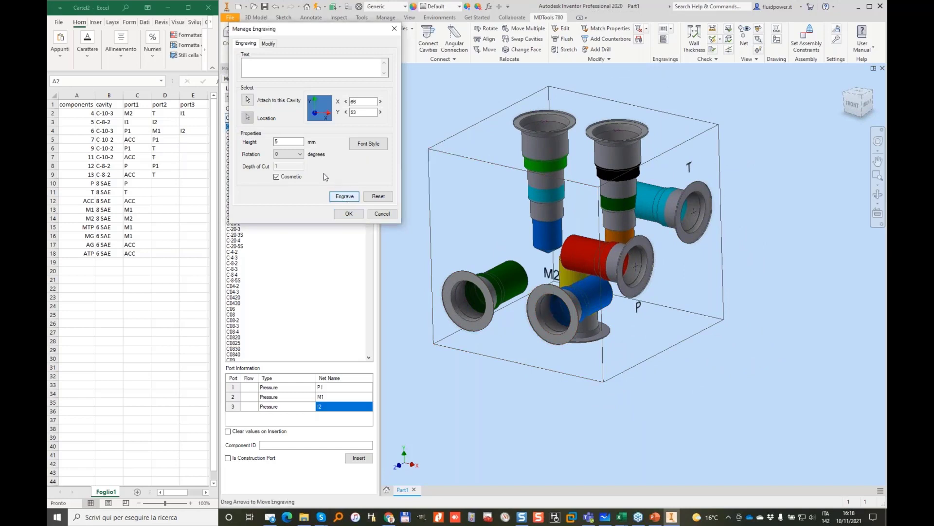
{"action": "left_click", "coordinate": [457, 265]}
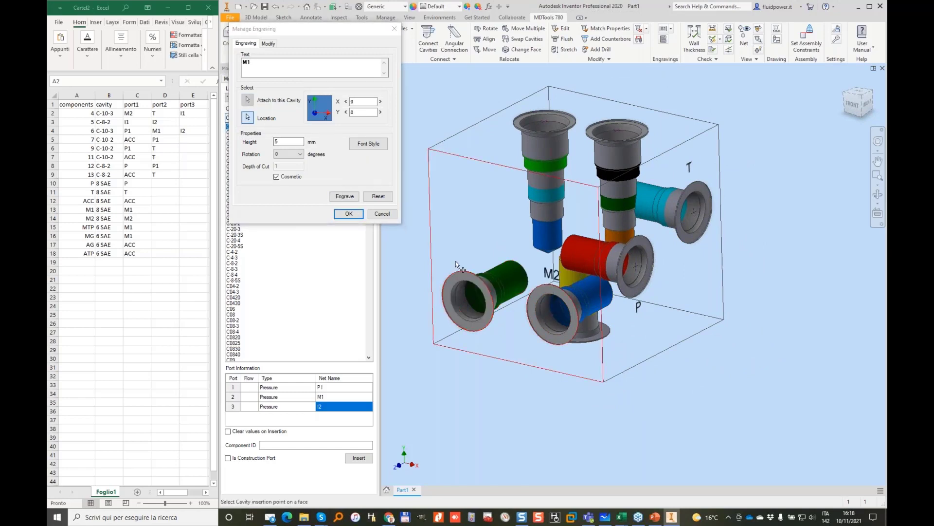
{"action": "left_click", "coordinate": [345, 196]}
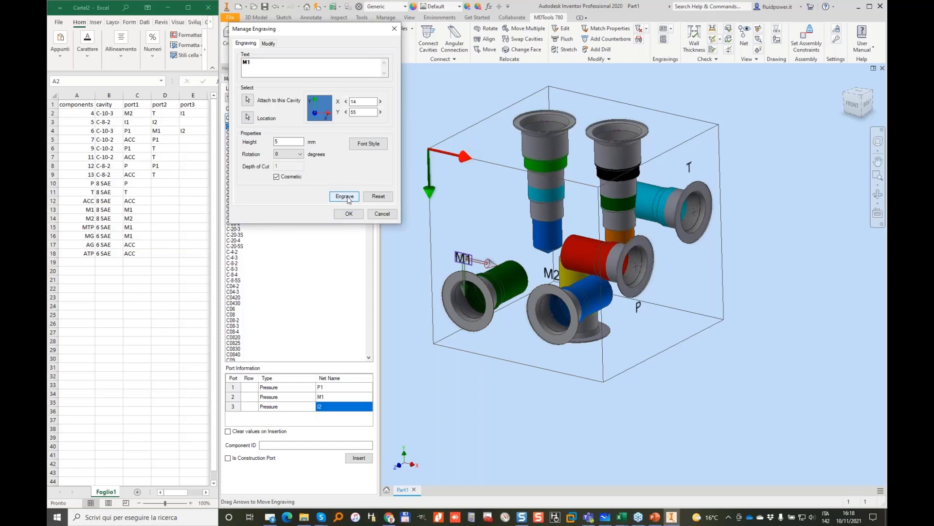
Engrave the attached labels 4 and 6, 5 mm high, behind the two C-10-3 cavities on the block's top face.
{"action": "left_click", "coordinate": [252, 101]}
{"action": "middle_click_drag", "start_coordinate": [479, 127], "coordinate": [510, 155], "text": "shift"}
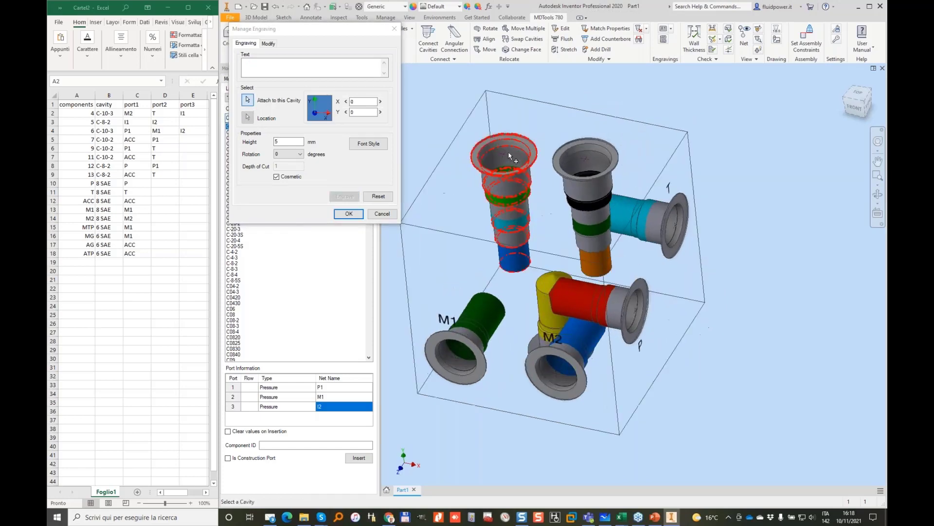
{"action": "left_click", "coordinate": [509, 154]}
{"action": "left_click", "coordinate": [506, 123]}
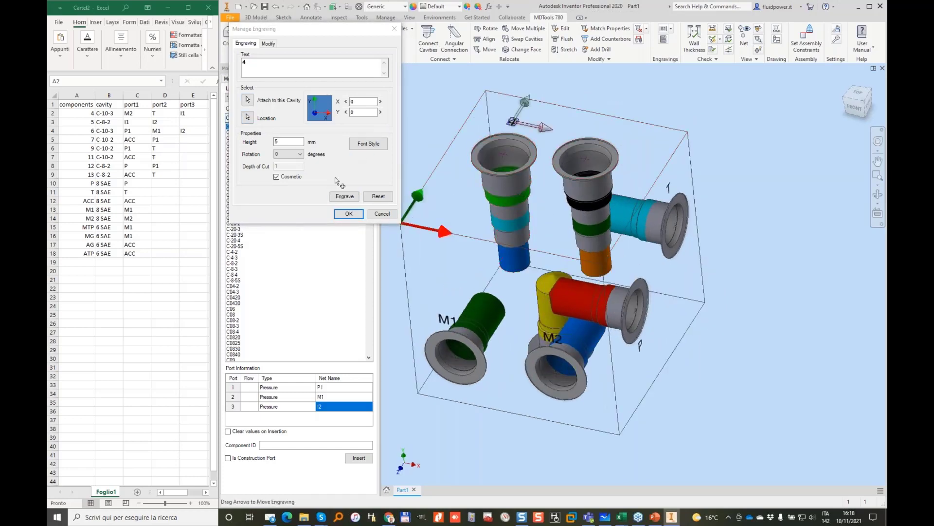
{"action": "left_click", "coordinate": [344, 196]}
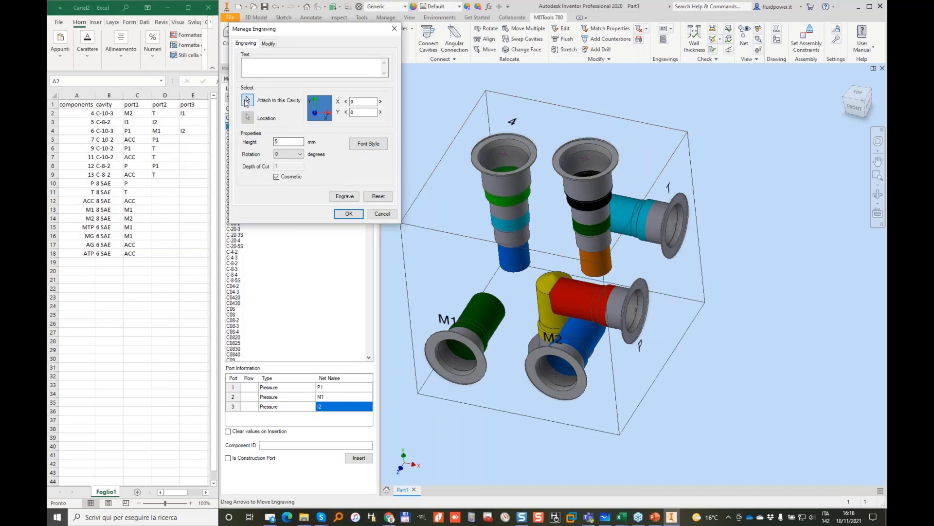
{"action": "left_click", "coordinate": [612, 159]}
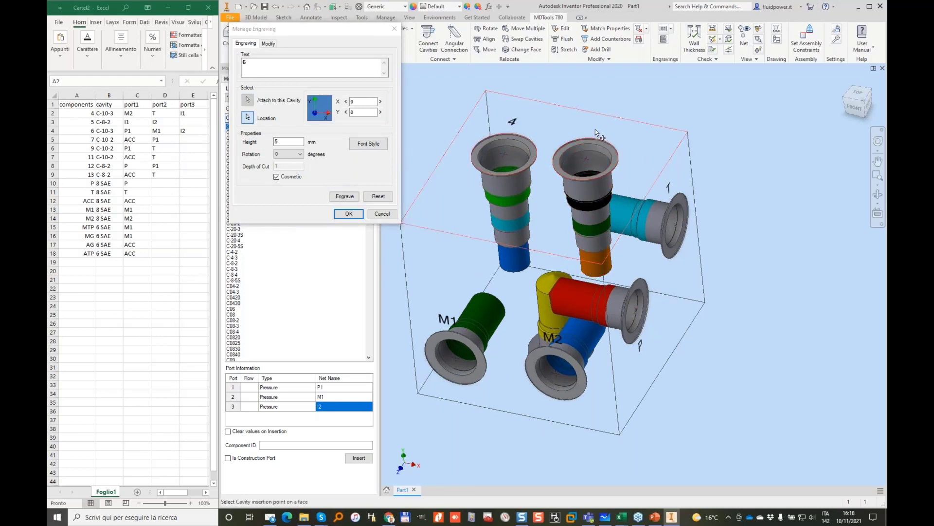
{"action": "left_click", "coordinate": [343, 195]}
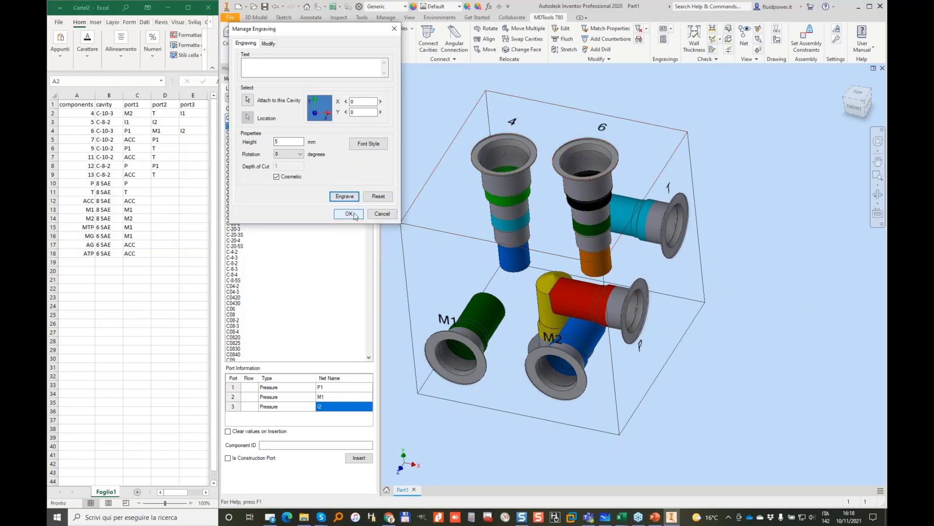
{"action": "left_click", "coordinate": [349, 214]}
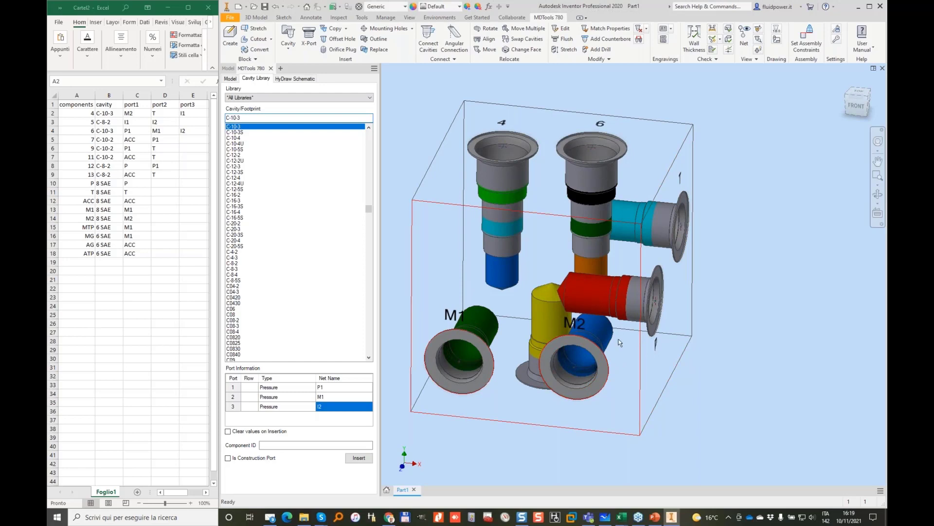
Swap the positions of cavities 4 and 6 on the block's top face.
{"action": "left_click", "coordinate": [524, 39]}
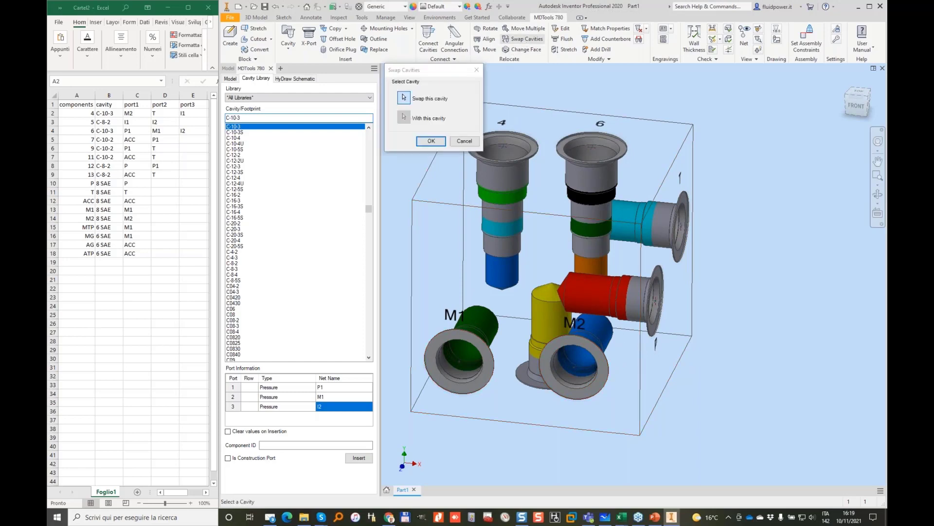
{"action": "left_click", "coordinate": [522, 141]}
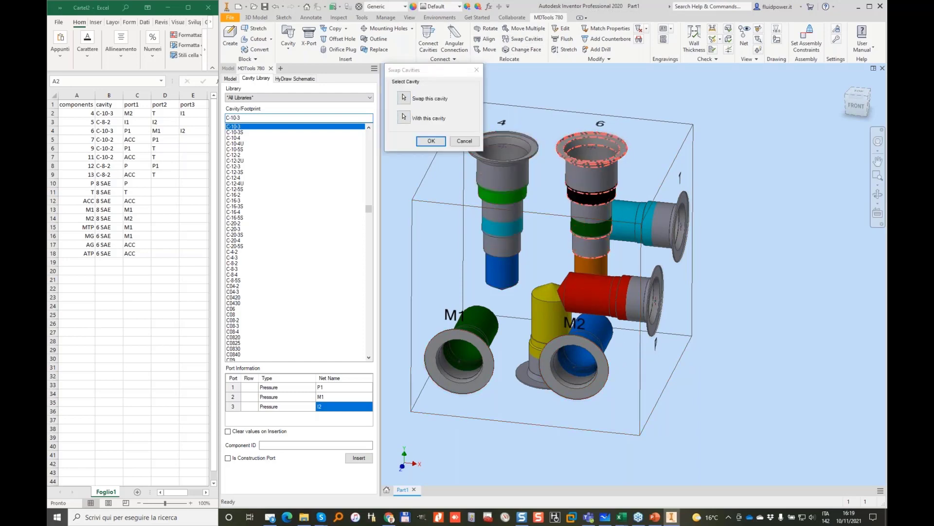
{"action": "left_click", "coordinate": [591, 146]}
{"action": "left_click", "coordinate": [431, 141]}
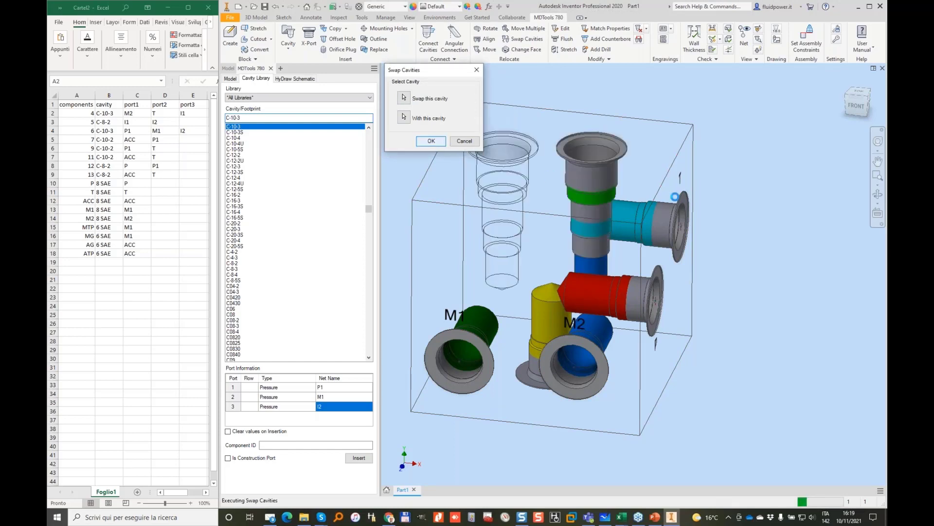
Connect cavity 4 to the M2 port cavity at X 71, Y 53 with a drill diameter of 10.
{"action": "left_click", "coordinate": [428, 36]}
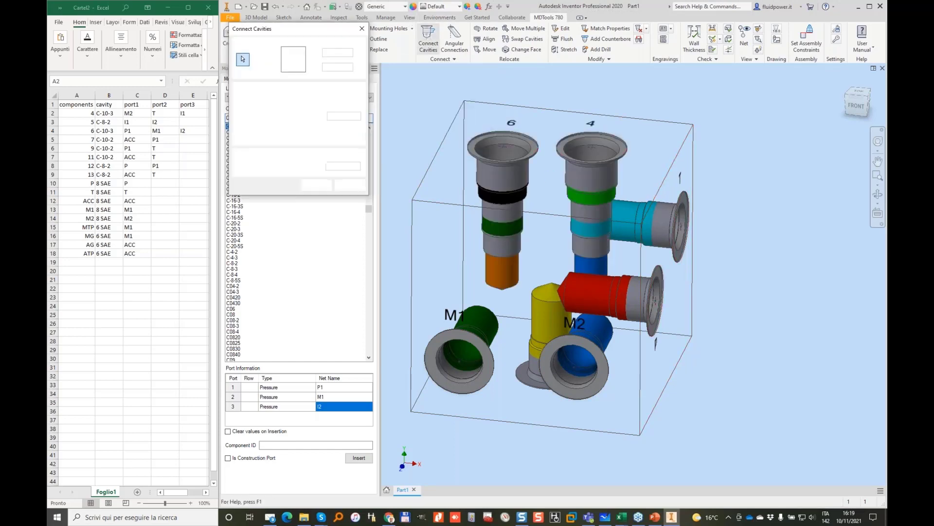
{"action": "left_click", "coordinate": [497, 215]}
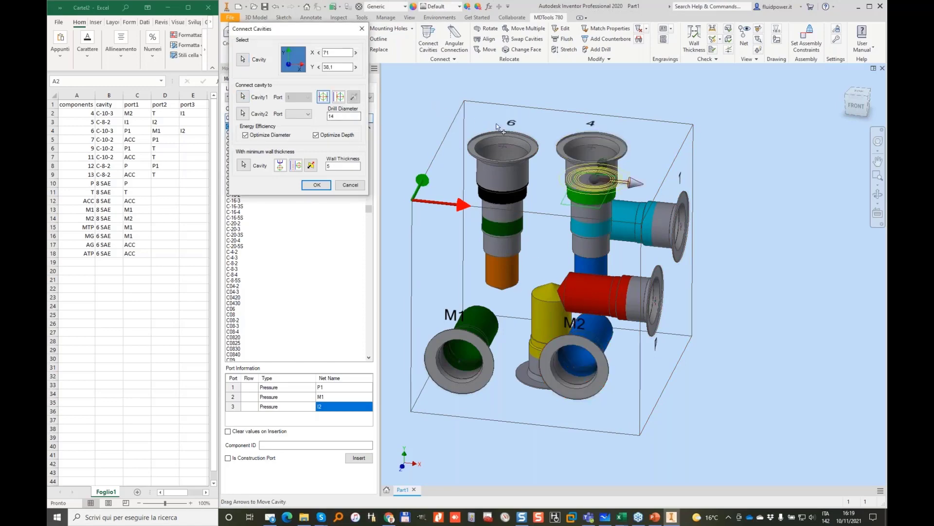
{"action": "middle_click_drag", "start_coordinate": [477, 156], "coordinate": [637, 176], "text": "shift"}
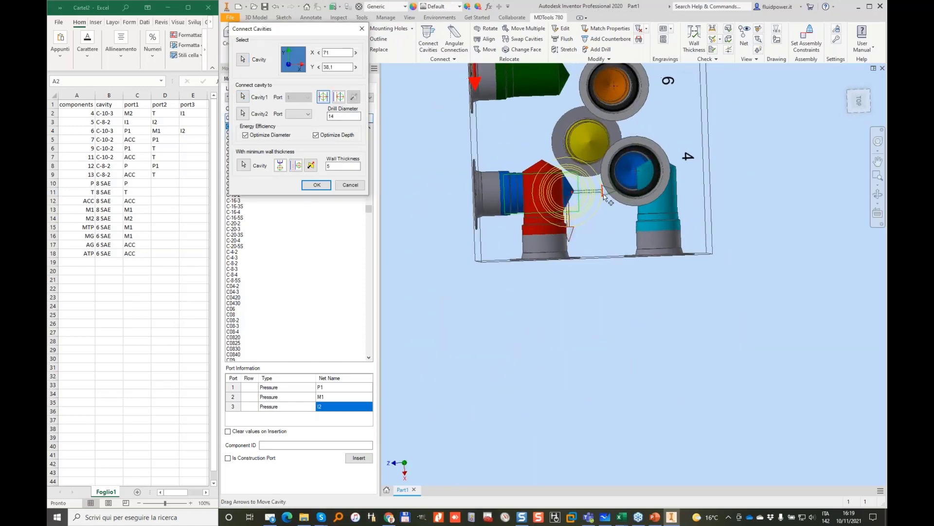
{"action": "left_click_drag", "start_coordinate": [599, 191], "coordinate": [637, 190]}
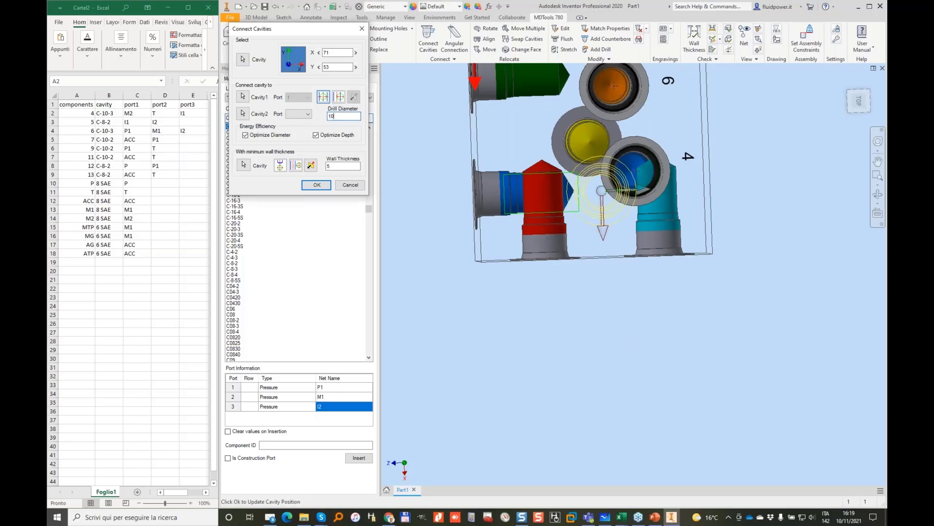
{"action": "key", "text": "Return"}
Match only the drill diameter of cavity 4 onto cavity 6 and the M1, M2, T, P and bottom-face port cavities.
{"action": "middle_click_drag", "start_coordinate": [656, 144], "coordinate": [588, 241], "text": "shift"}
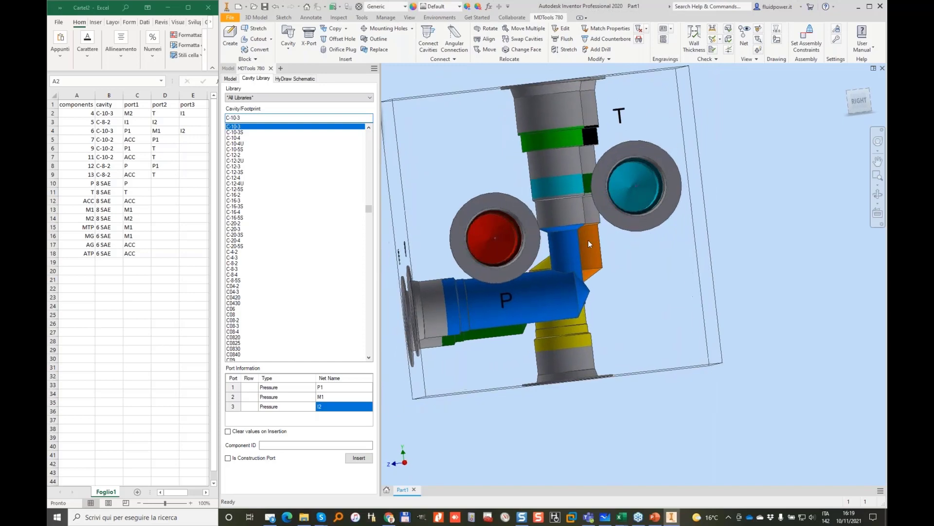
{"action": "left_click", "coordinate": [609, 30]}
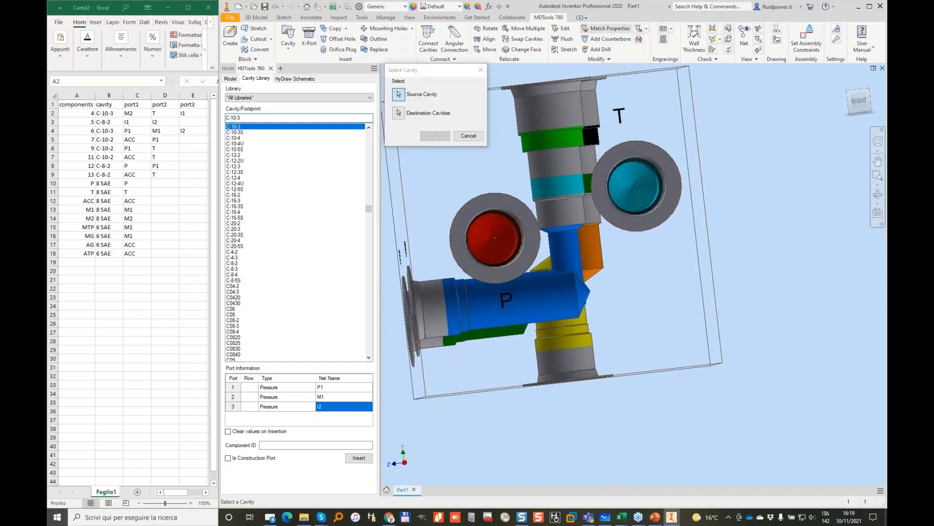
{"action": "left_click", "coordinate": [556, 121]}
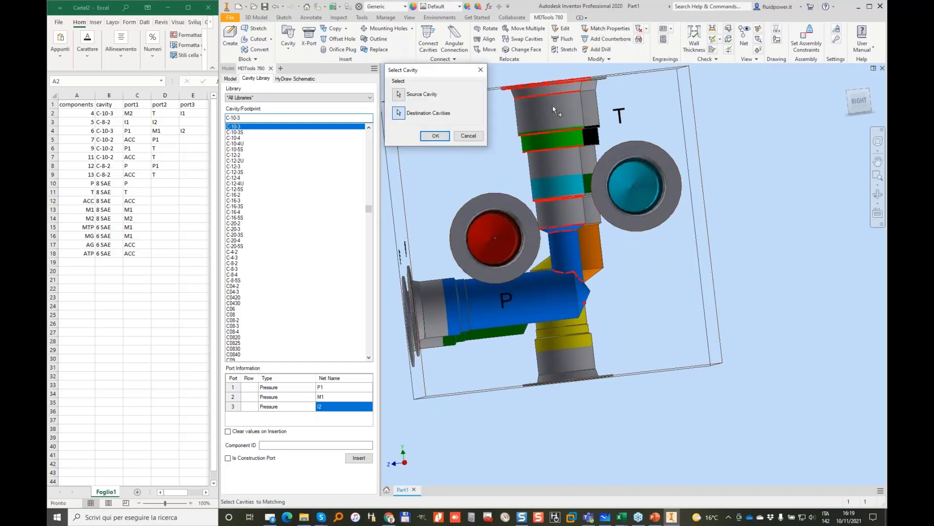
{"action": "left_click", "coordinate": [511, 340]}
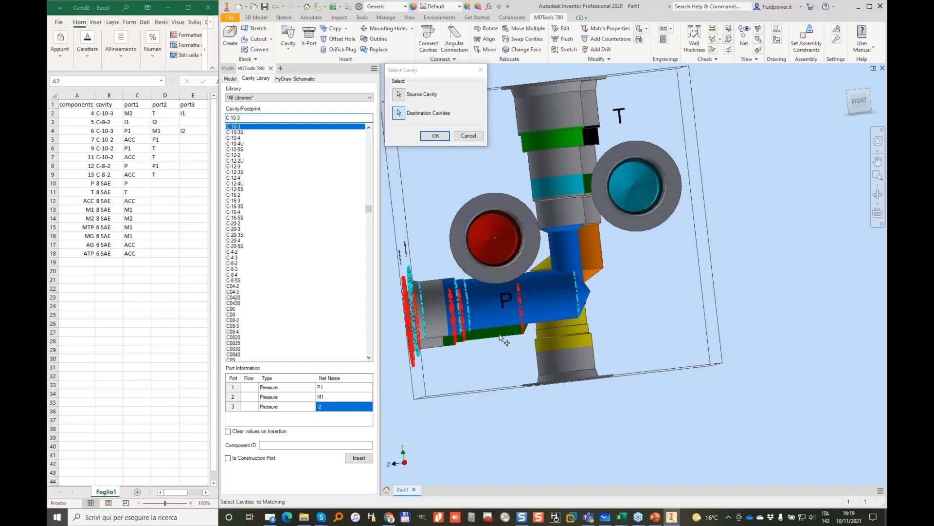
{"action": "left_click", "coordinate": [500, 335]}
{"action": "left_click", "coordinate": [565, 339]}
{"action": "left_click", "coordinate": [592, 251]}
{"action": "left_click", "coordinate": [641, 206]}
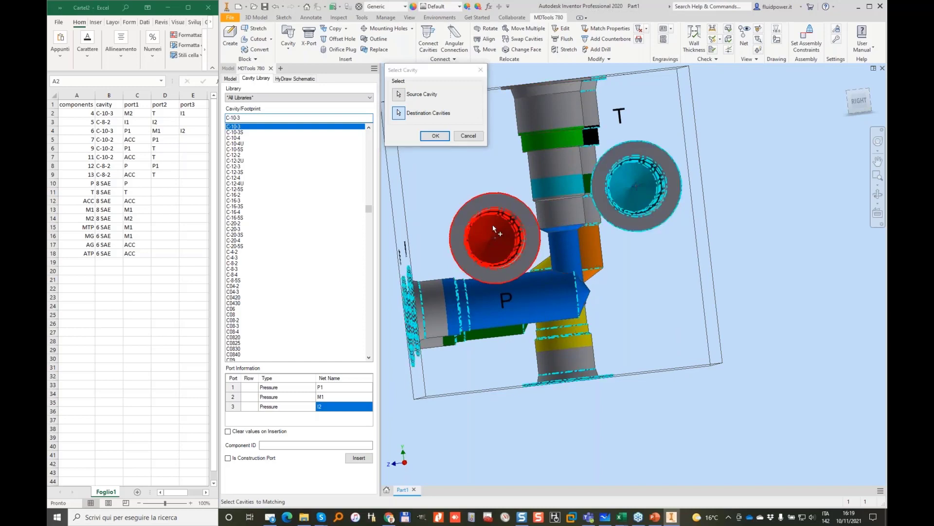
{"action": "left_click", "coordinate": [494, 227]}
{"action": "left_click", "coordinate": [434, 137]}
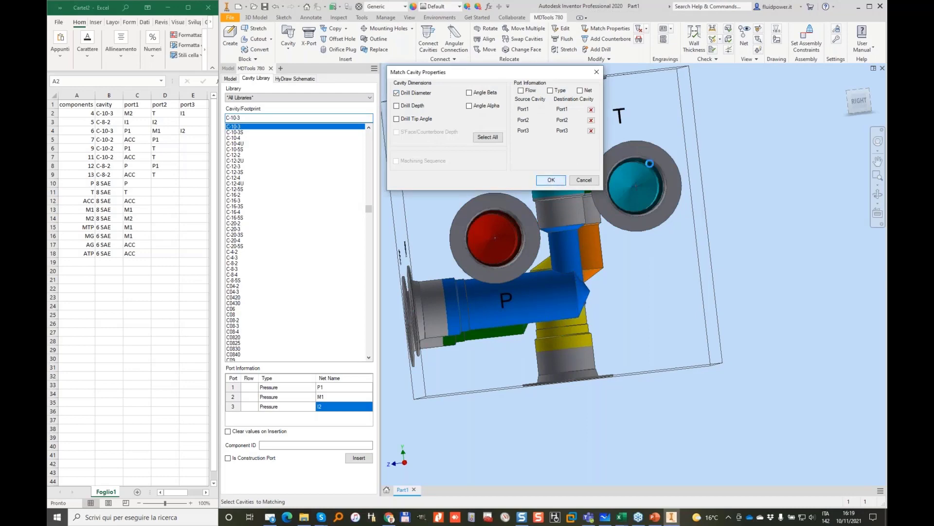
{"action": "left_click", "coordinate": [551, 180]}
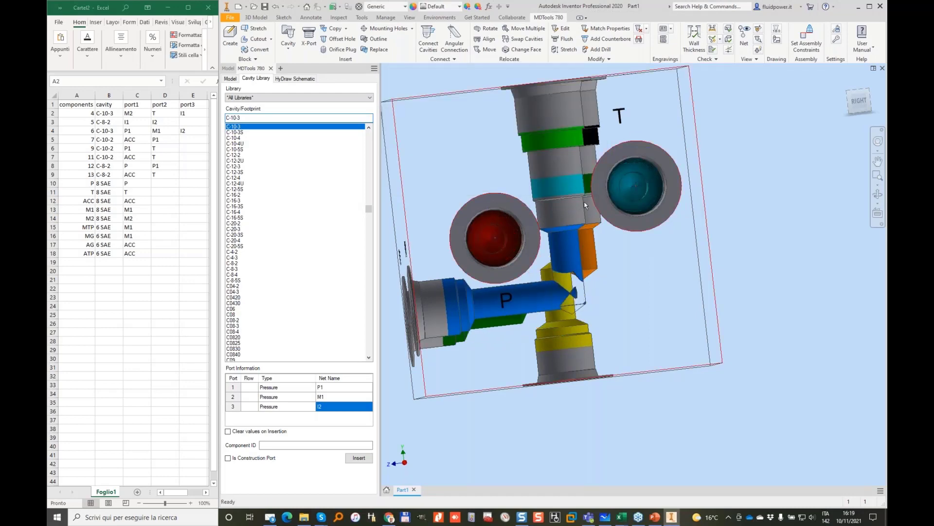
Connect the M1 port cavity on the front face to port 2 of cavity 6 with a drill diameter of 10.
{"action": "middle_click_drag", "start_coordinate": [727, 177], "coordinate": [818, 214], "text": "shift"}
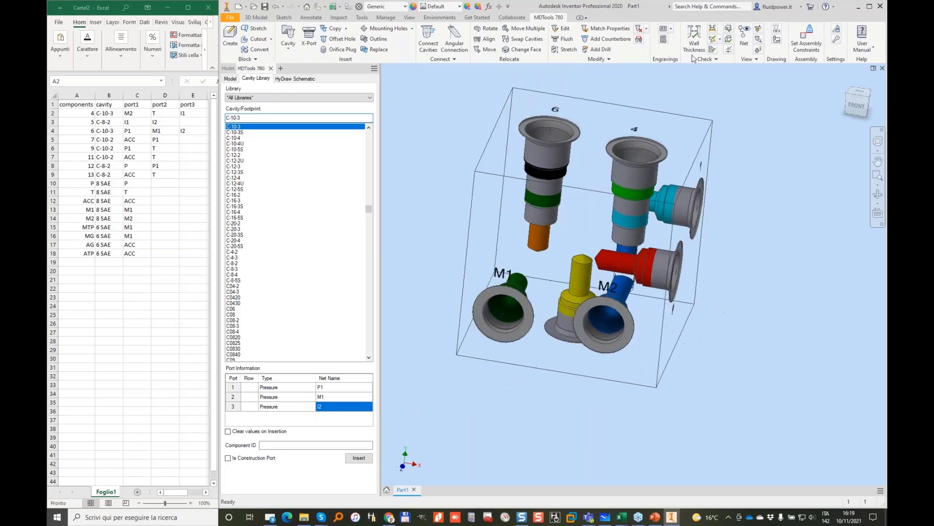
{"action": "left_click", "coordinate": [759, 29]}
{"action": "middle_click_drag", "start_coordinate": [716, 195], "coordinate": [562, 192], "text": "shift"}
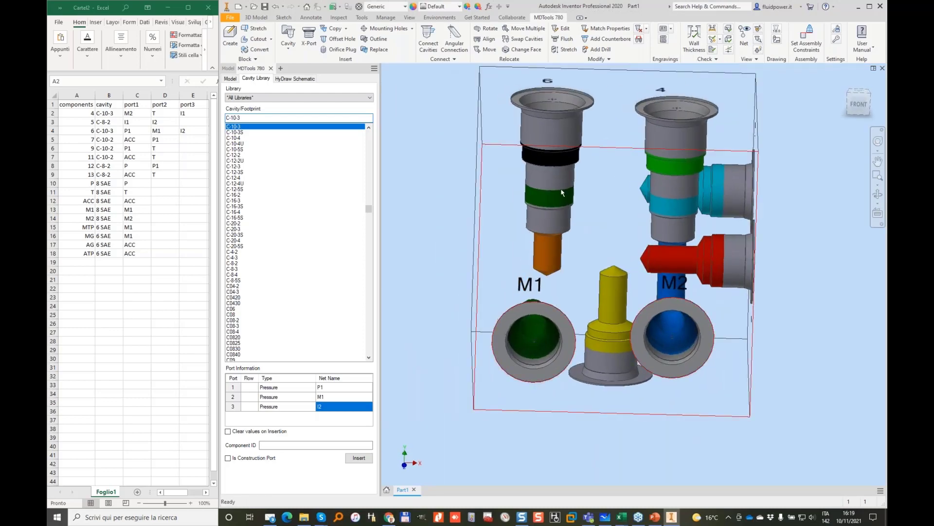
{"action": "left_click", "coordinate": [539, 352]}
{"action": "left_click", "coordinate": [593, 338]}
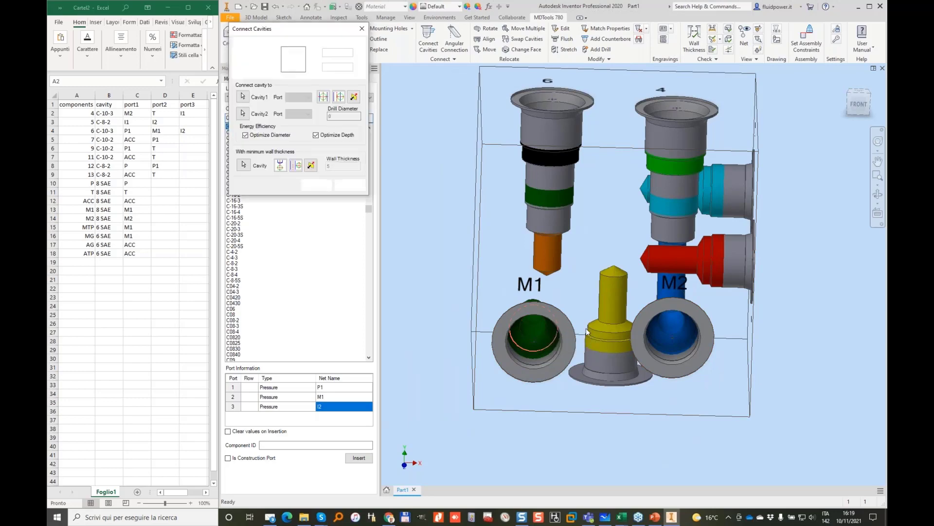
{"action": "left_click", "coordinate": [560, 210]}
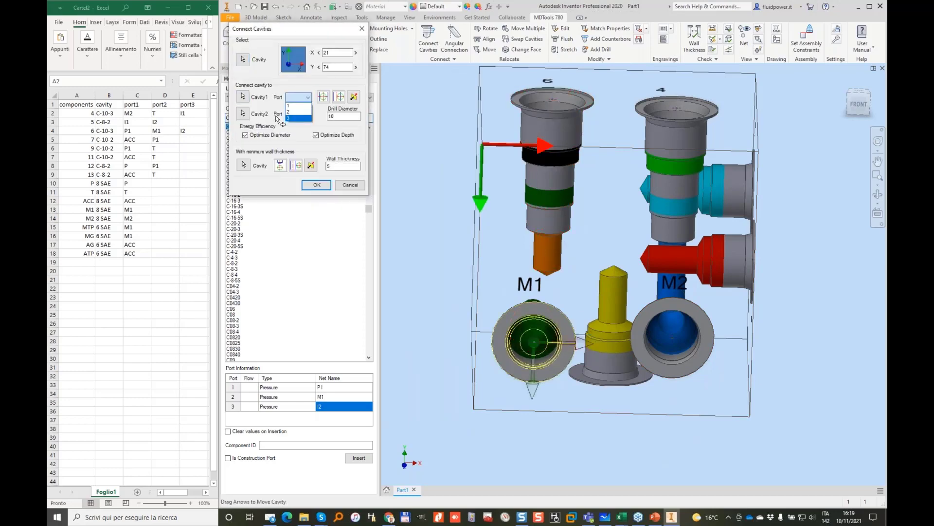
{"action": "left_click", "coordinate": [316, 185]}
{"action": "middle_click_drag", "start_coordinate": [419, 209], "coordinate": [559, 212], "text": "shift"}
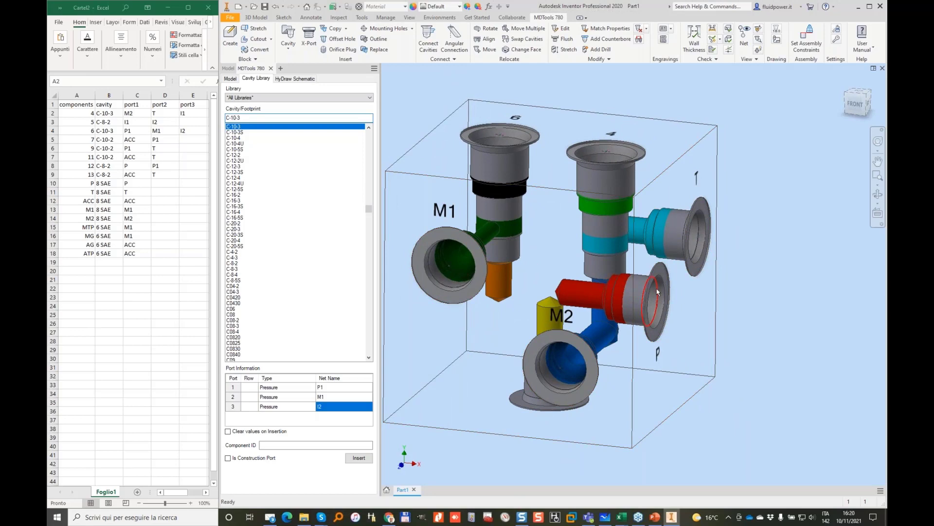
Set up a C-8-2 cavity with component ID 12 and the net names P for port 1 and P1 for port 2.
{"action": "left_click", "coordinate": [53, 165]}
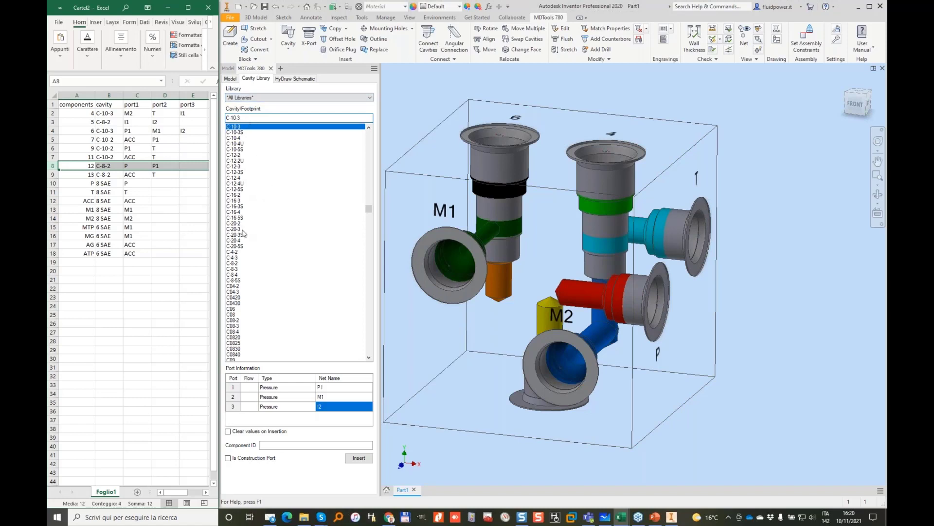
{"action": "left_click", "coordinate": [236, 262]}
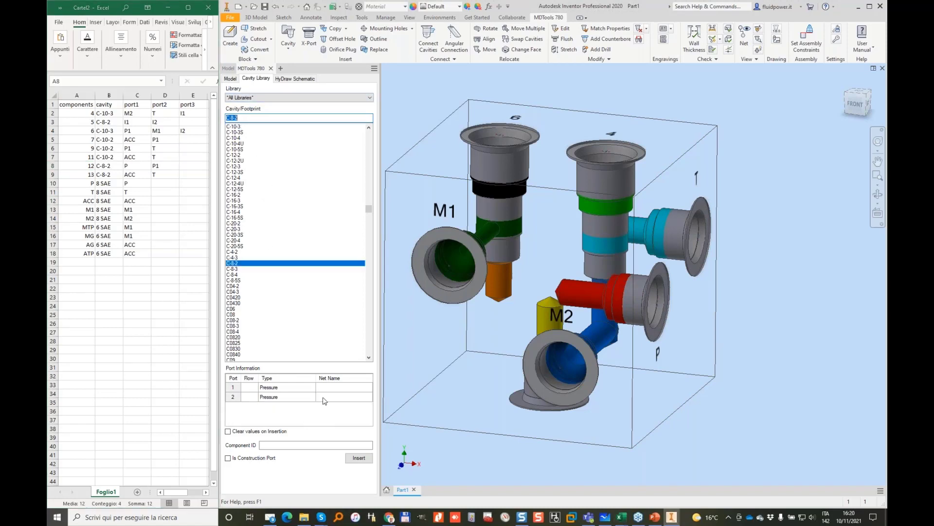
{"action": "left_click", "coordinate": [339, 388]}
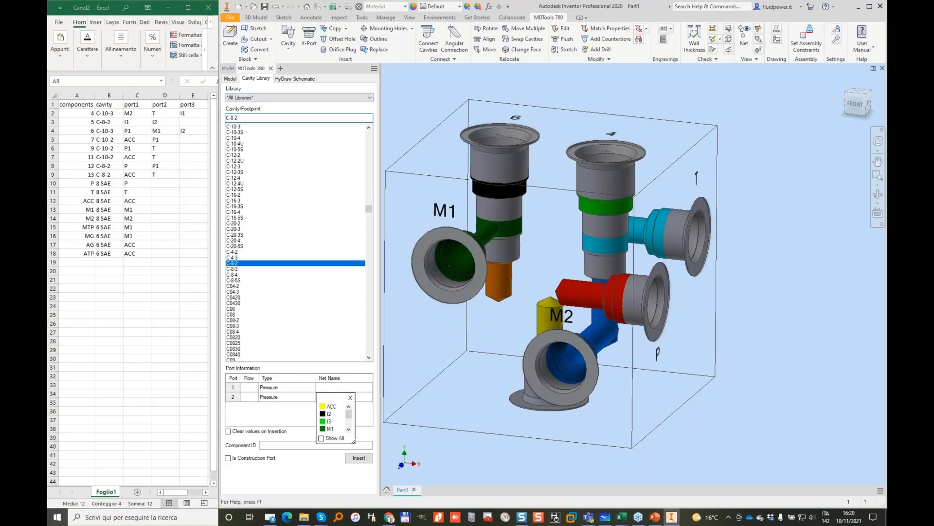
{"action": "type", "text": "P"}
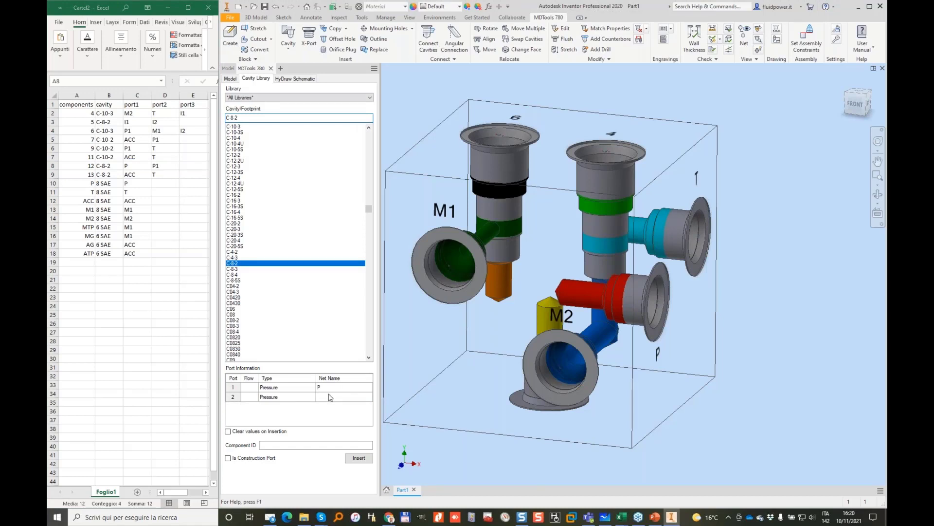
{"action": "left_click", "coordinate": [330, 398]}
{"action": "type", "text": "P1"}
{"action": "left_click", "coordinate": [297, 445]}
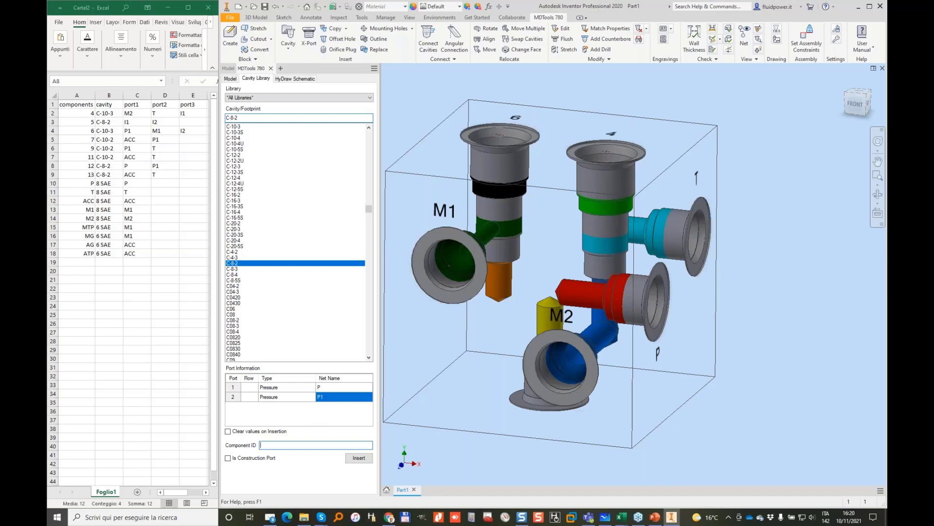
{"action": "type", "text": "12"}
Insert cavity 12 on the block's back face at X 48, Y 50, connected to the P port cavity with drill diameter 11.
{"action": "key", "text": "Return"}
{"action": "middle_click_drag", "start_coordinate": [688, 295], "coordinate": [629, 257], "text": "shift"}
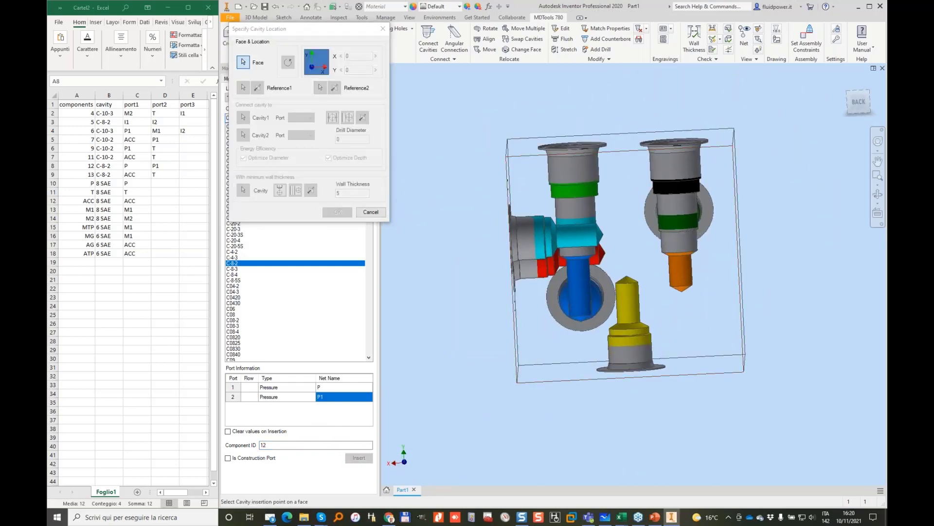
{"action": "left_click", "coordinate": [628, 257]}
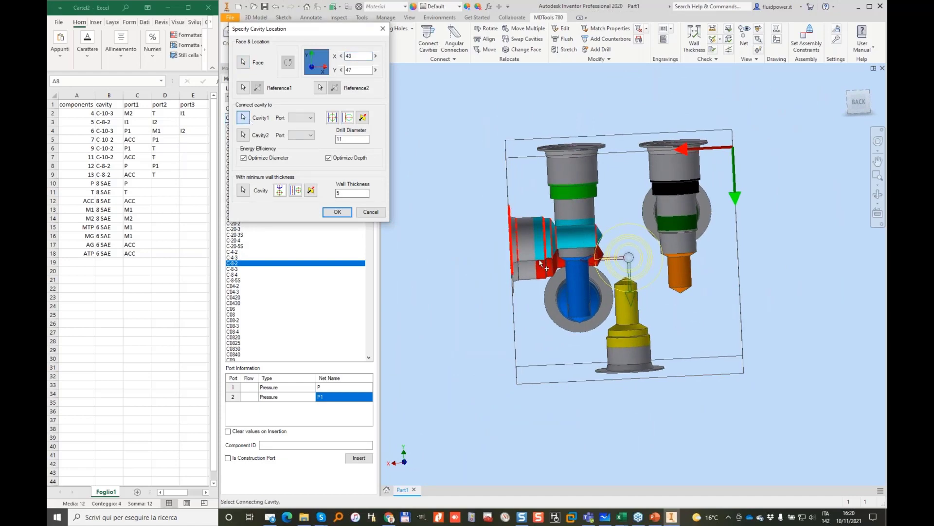
{"action": "left_click", "coordinate": [544, 273]}
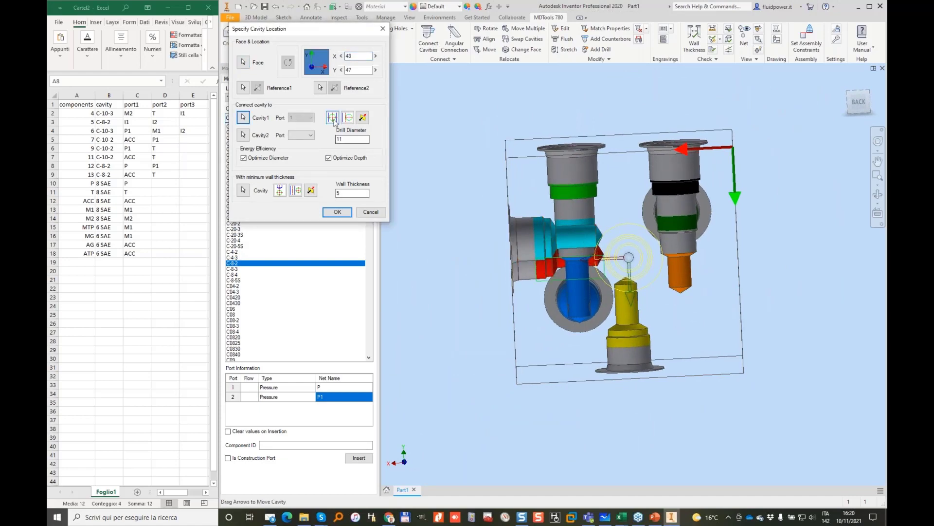
{"action": "middle_click_drag", "start_coordinate": [645, 240], "coordinate": [655, 238], "text": "shift"}
{"action": "left_click_drag", "start_coordinate": [567, 271], "coordinate": [600, 268]}
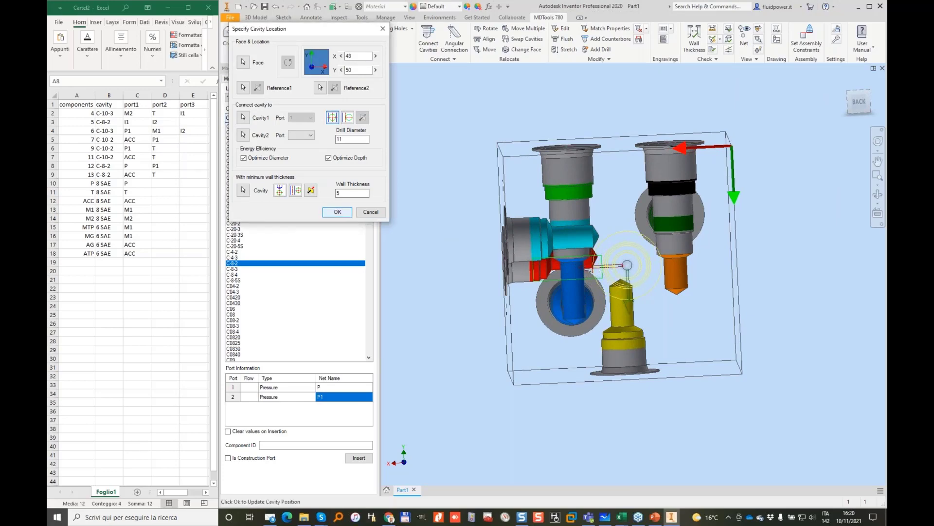
{"action": "left_click", "coordinate": [337, 211]}
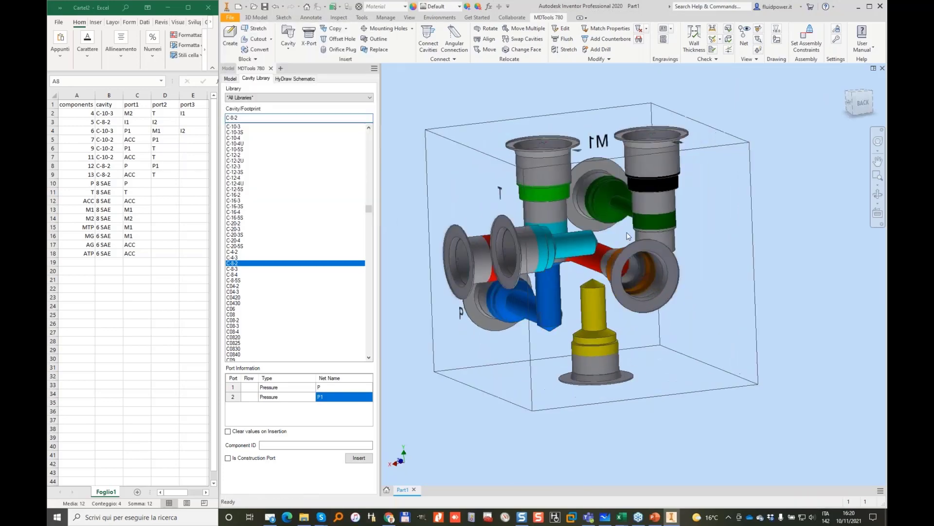
Set up another C-8-2 cavity with component ID 5 and the net names I1 for port 1 and I2 for port 2.
{"action": "middle_click_drag", "start_coordinate": [627, 236], "coordinate": [525, 265], "text": "shift"}
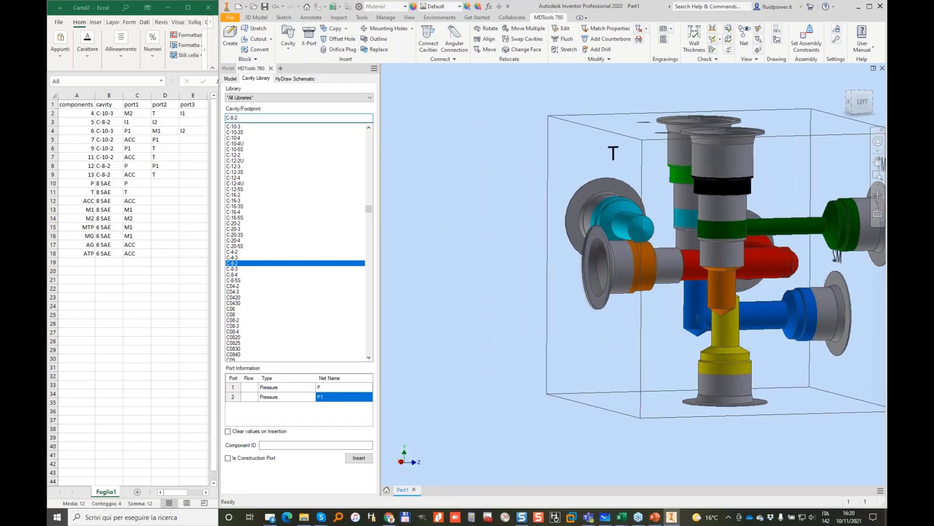
{"action": "scroll", "coordinate": [548, 119], "scroll_direction": "down", "scroll_amount": 1}
{"action": "middle_click_drag", "start_coordinate": [548, 120], "coordinate": [547, 111], "text": "shift"}
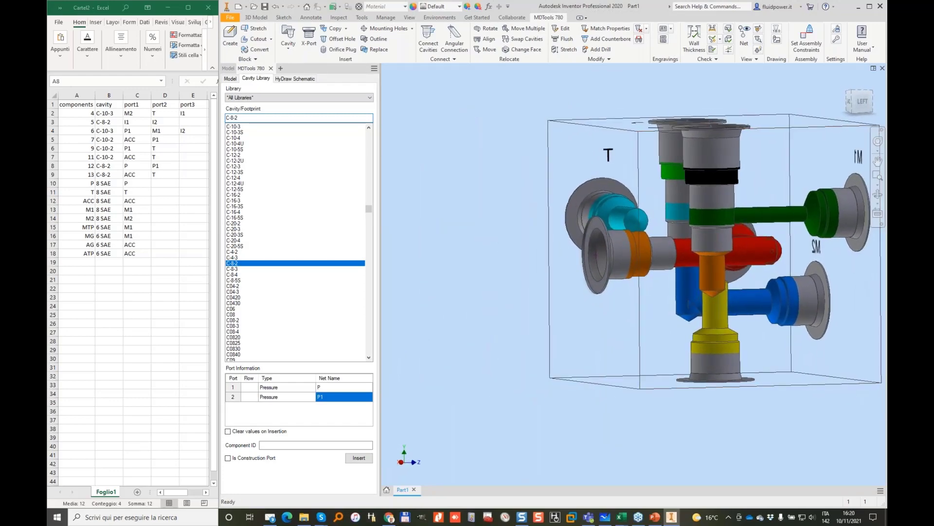
{"action": "middle_click_drag", "start_coordinate": [715, 292], "coordinate": [313, 267], "text": "shift"}
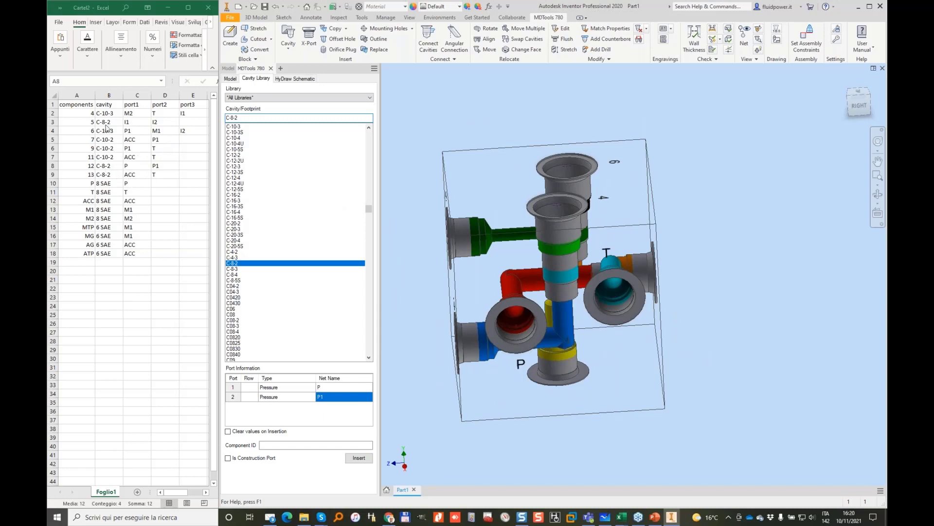
{"action": "left_click", "coordinate": [82, 122]}
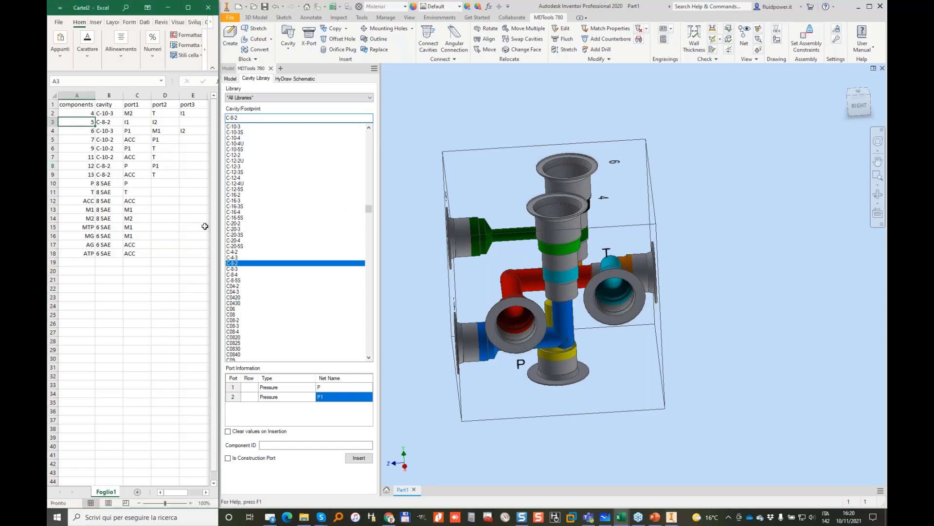
{"action": "left_click", "coordinate": [315, 445]}
{"action": "type", "text": "5"}
{"action": "left_click", "coordinate": [335, 388]}
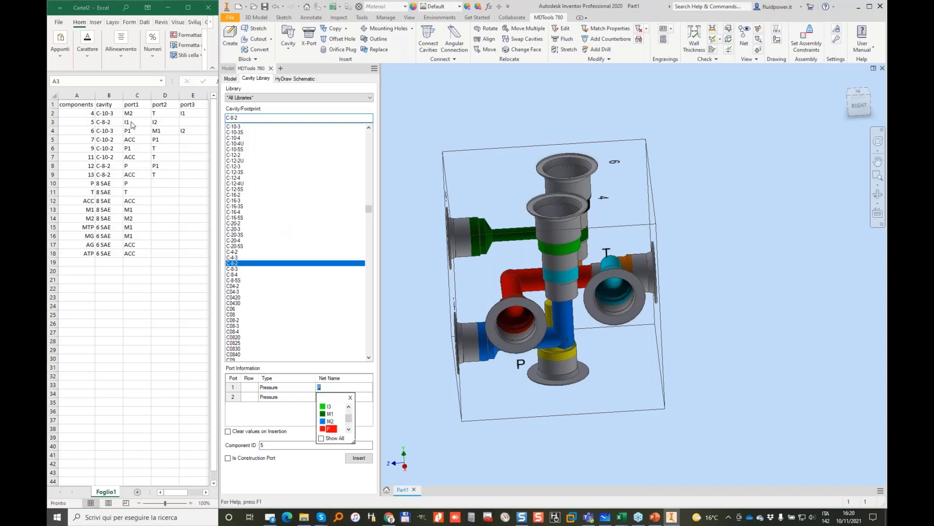
{"action": "left_click", "coordinate": [336, 384]}
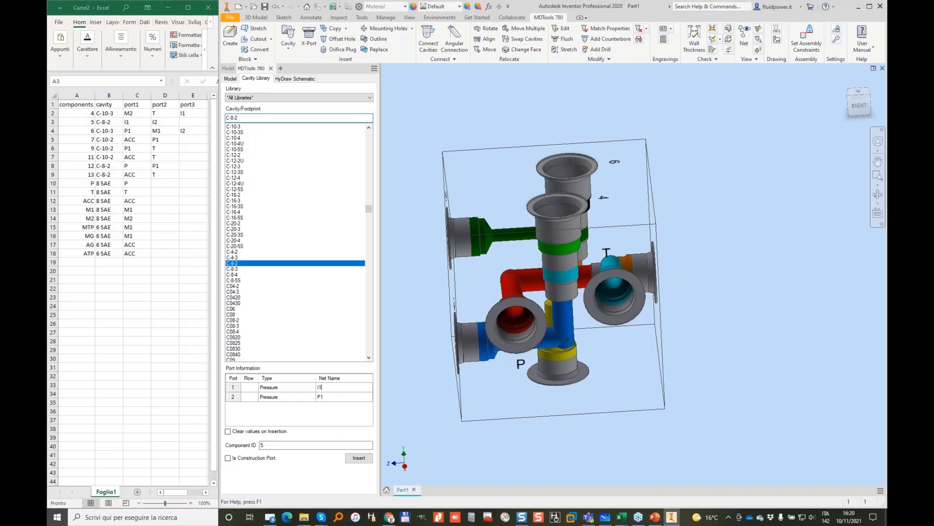
{"action": "key", "text": "Tab"}
{"action": "key", "text": "Tab"}
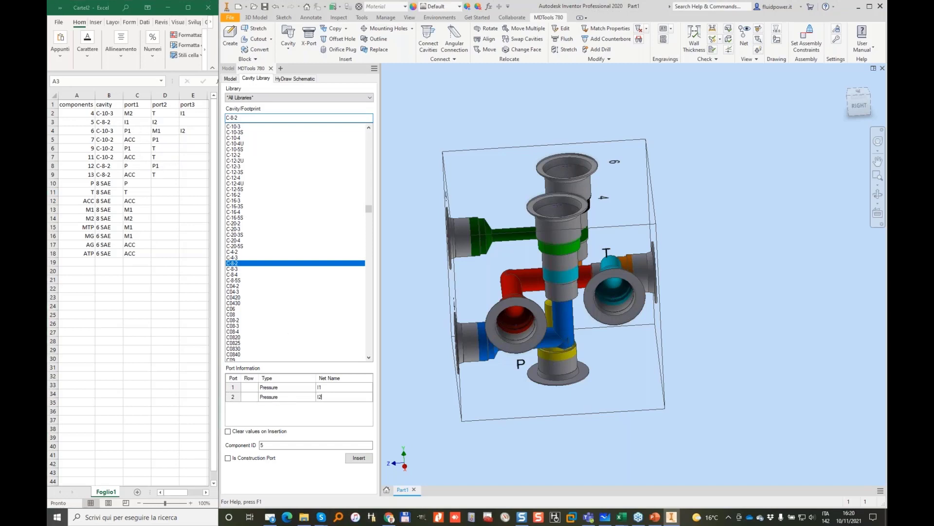
{"action": "left_click", "coordinate": [165, 122]}
Insert cavity 5 on the block's back face at X 19, Y 25.
{"action": "left_click", "coordinate": [359, 457]}
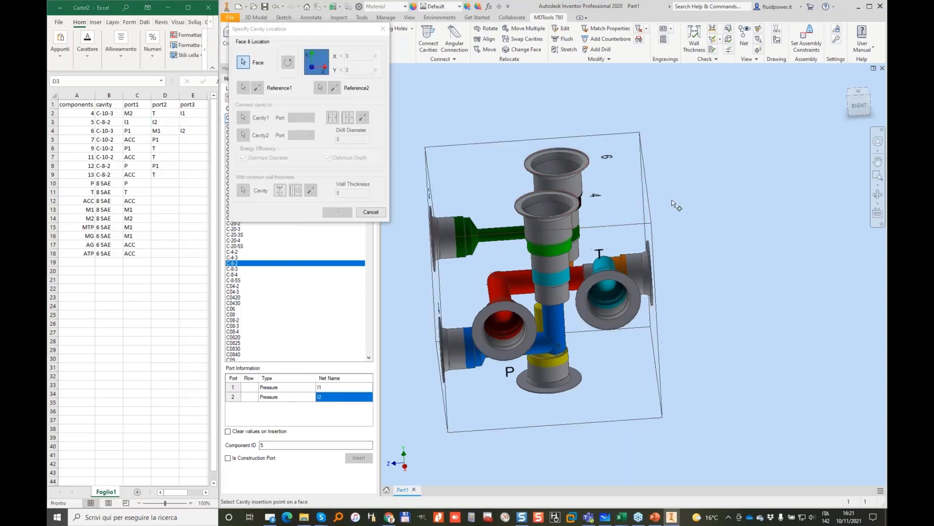
{"action": "type", "text": "19"}
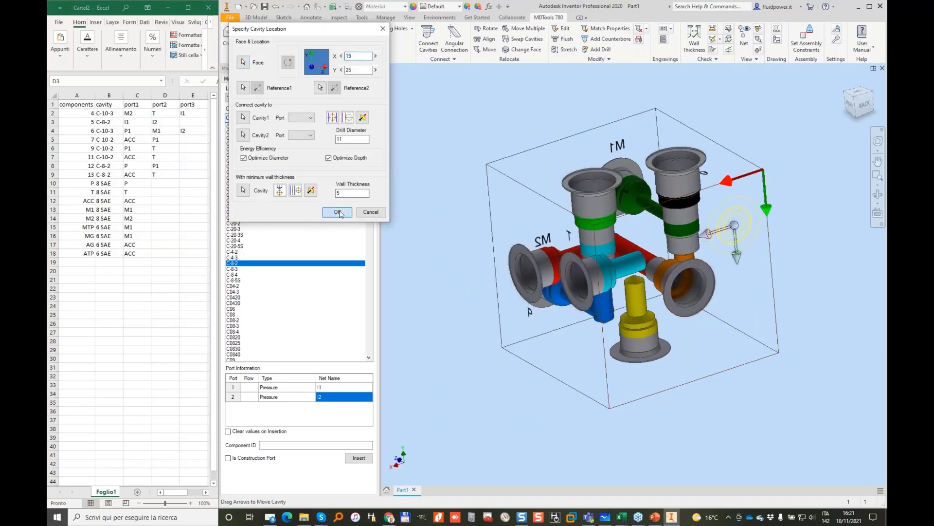
{"action": "left_click", "coordinate": [338, 212]}
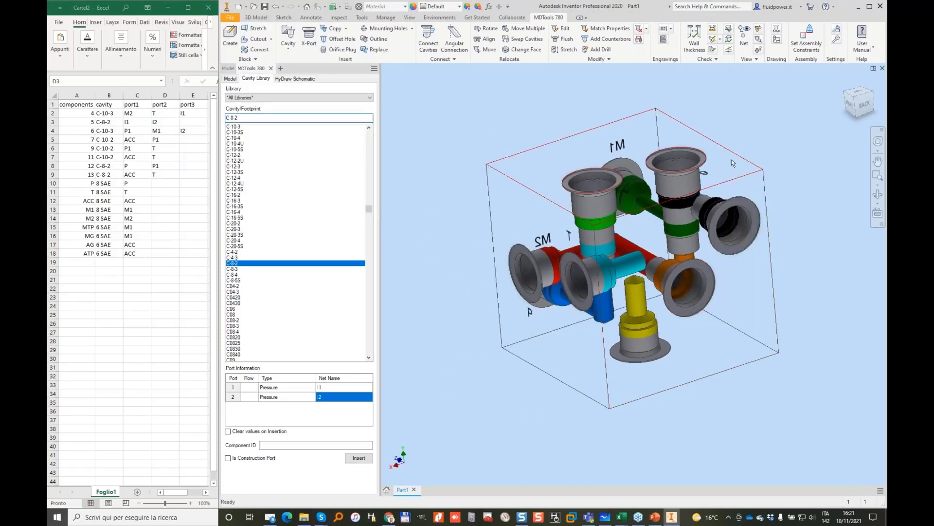
Edit cavity 4 on the top face and set the net name of its port 3 to I1.
{"action": "middle_click_drag", "start_coordinate": [732, 160], "coordinate": [681, 222], "text": "shift"}
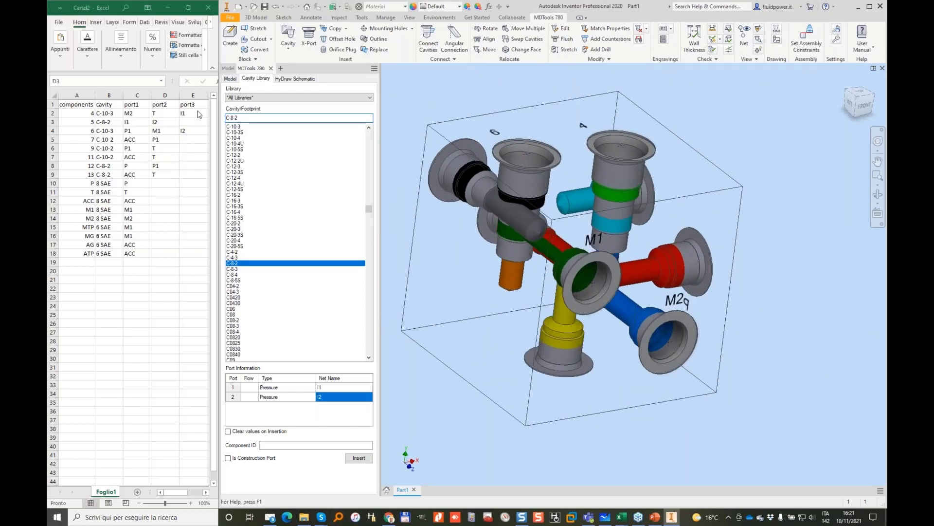
{"action": "left_click", "coordinate": [635, 158]}
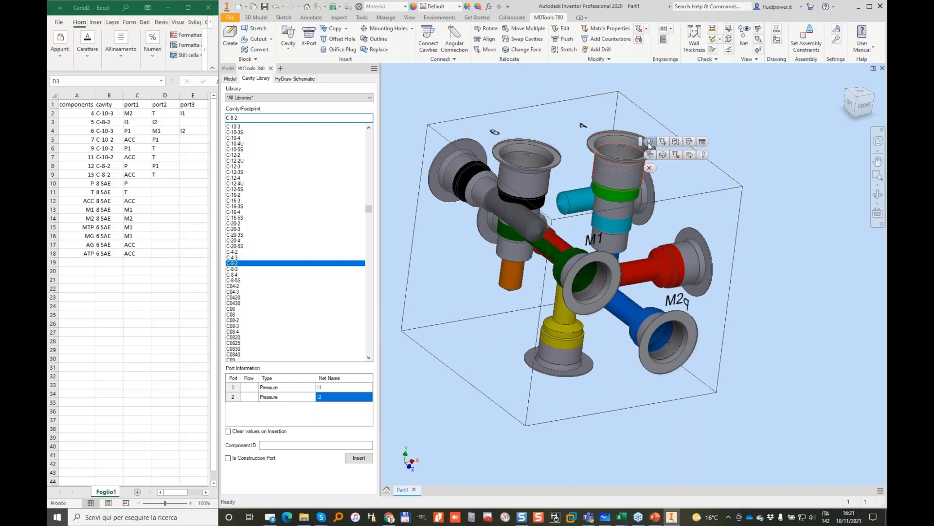
{"action": "left_click", "coordinate": [649, 142]}
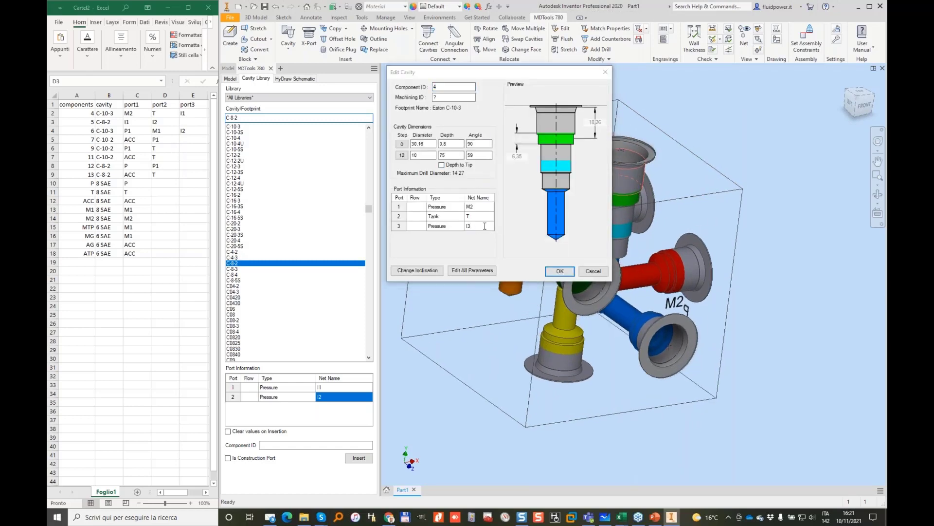
{"action": "left_click", "coordinate": [484, 226]}
{"action": "type", "text": "I1"}
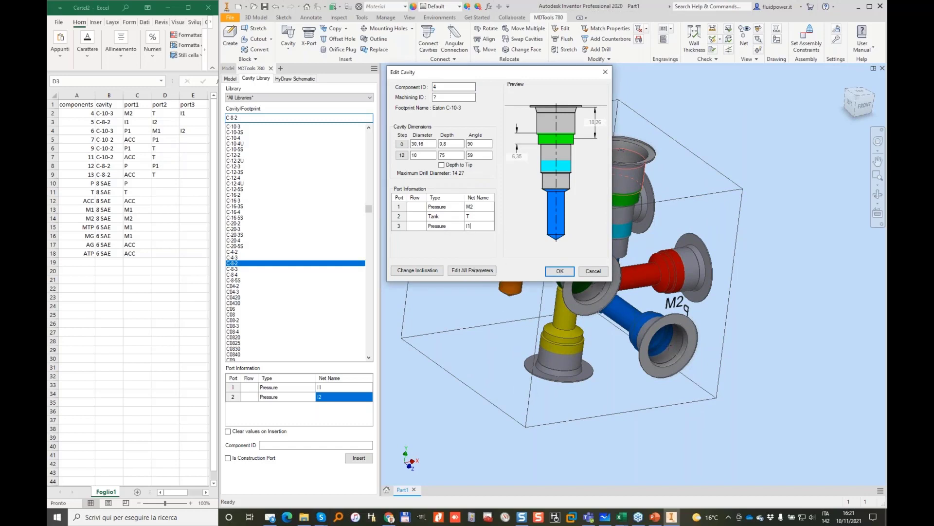
{"action": "left_click", "coordinate": [558, 271]}
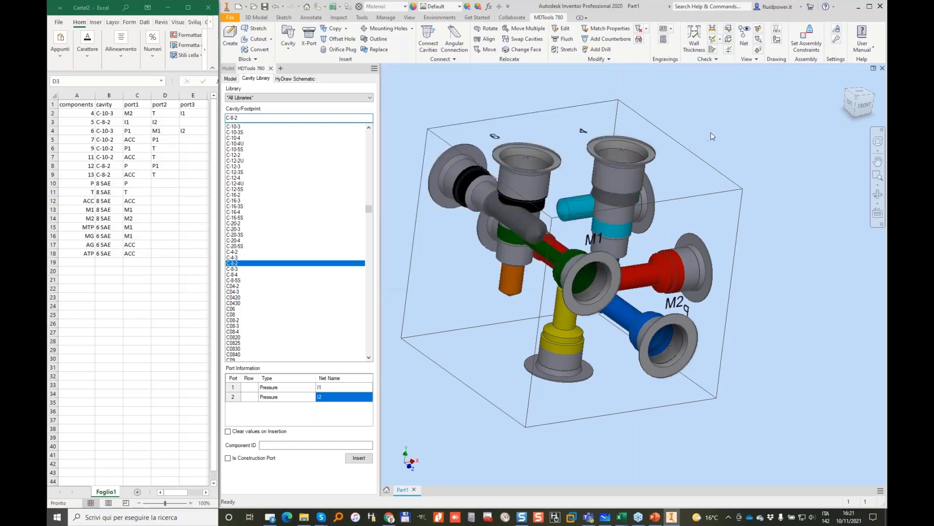
Move cavity 5 from the back face to the block's left face, positioned at Y 18.
{"action": "middle_click_drag", "start_coordinate": [623, 195], "coordinate": [641, 202], "text": "shift"}
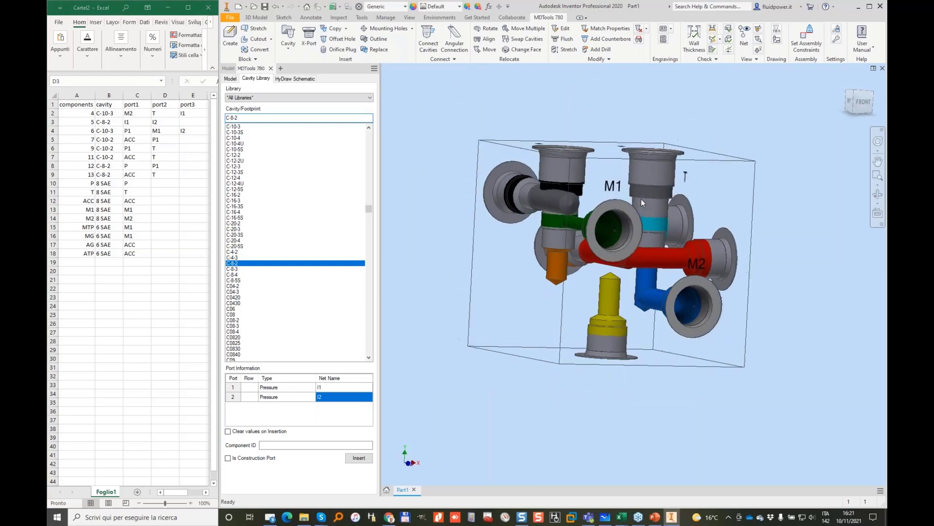
{"action": "left_click", "coordinate": [522, 49]}
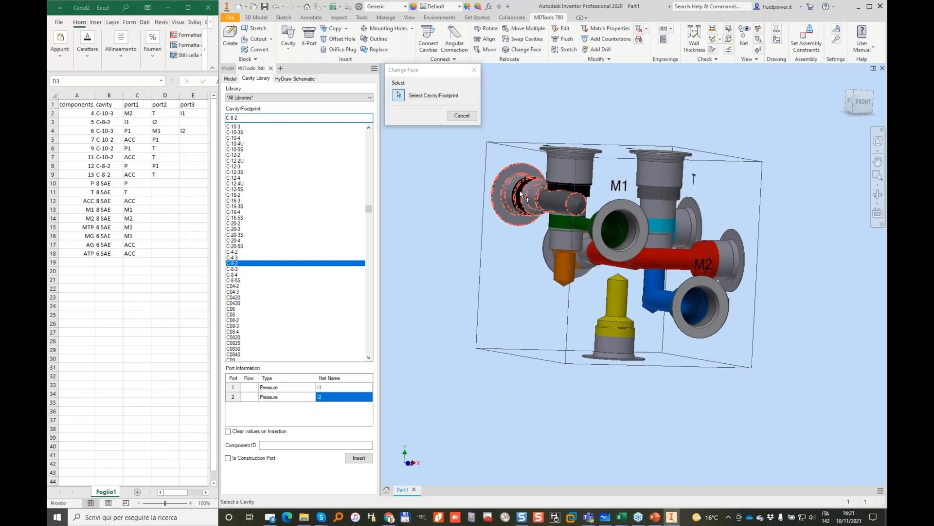
{"action": "left_click", "coordinate": [550, 191]}
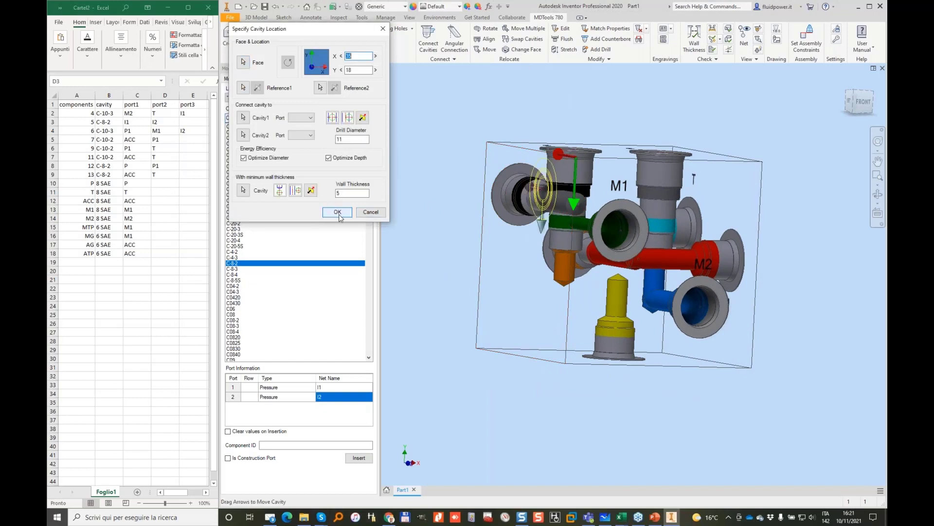
Set up an SP-02 construction port that connects to port 3 of cavity 4.
{"action": "mouse_move", "coordinate": [686, 185]}
{"action": "middle_mouse_down", "text": "shift"}
{"action": "mouse_move", "coordinate": [700, 192]}
{"action": "mouse_move", "coordinate": [673, 207]}
{"action": "mouse_move", "coordinate": [688, 184]}
{"action": "mouse_move", "coordinate": [673, 172]}
{"action": "middle_mouse_up", "text": "shift"}
{"action": "scroll", "coordinate": [688, 190], "scroll_direction": "up", "scroll_amount": 2}
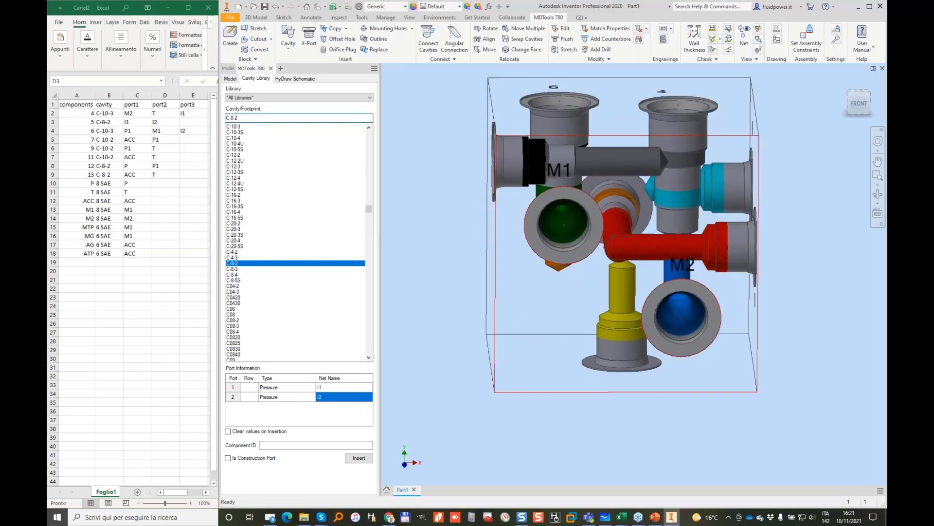
{"action": "left_click", "coordinate": [309, 35]}
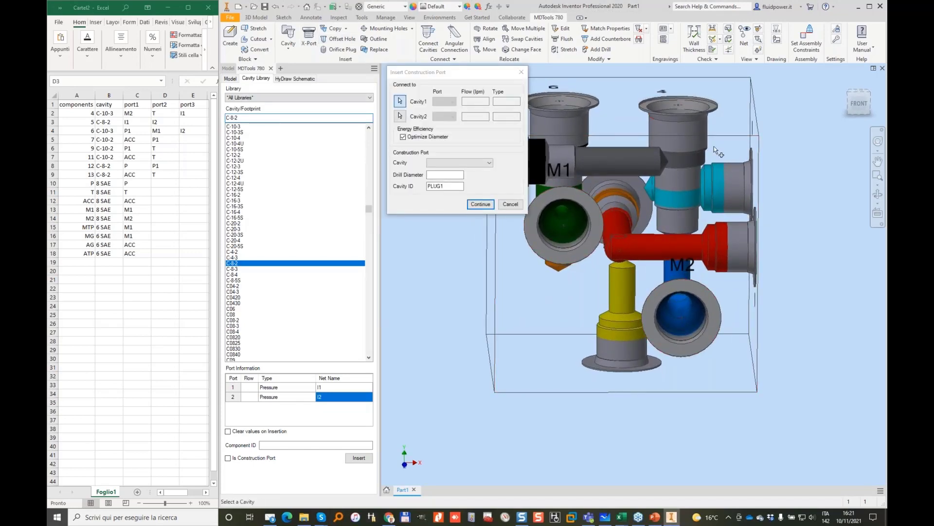
{"action": "left_click", "coordinate": [452, 101]}
{"action": "left_click", "coordinate": [444, 121]}
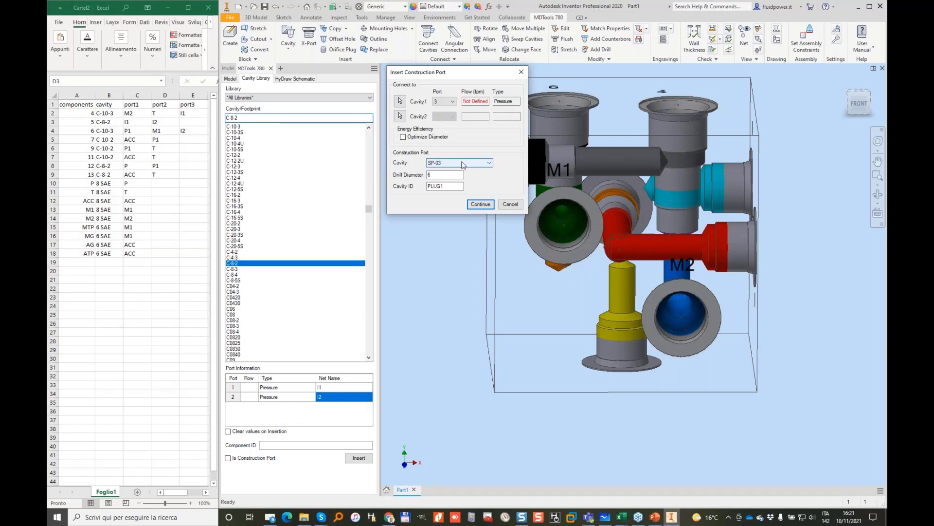
{"action": "left_click", "coordinate": [462, 163]}
{"action": "left_click", "coordinate": [455, 171]}
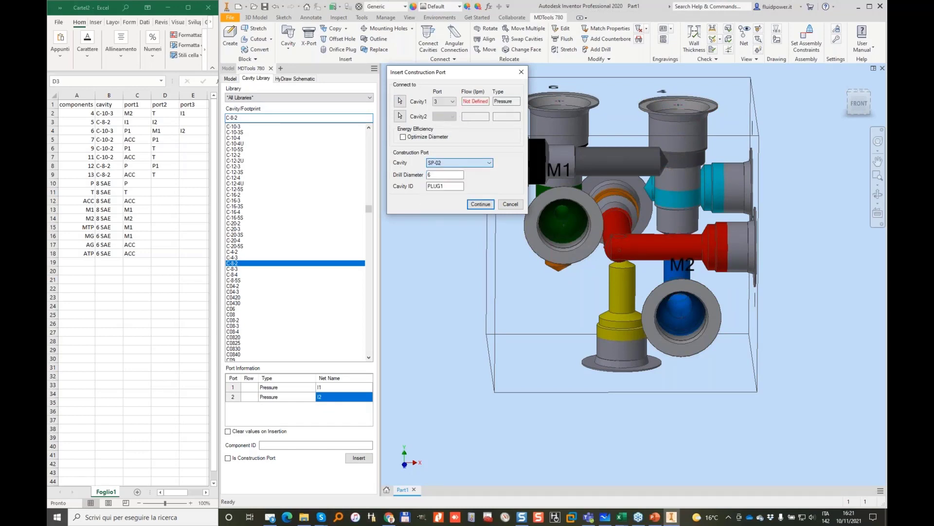
Place the construction port on the block's front face, centred on port 3 of cavity 4.
{"action": "left_click", "coordinate": [481, 204]}
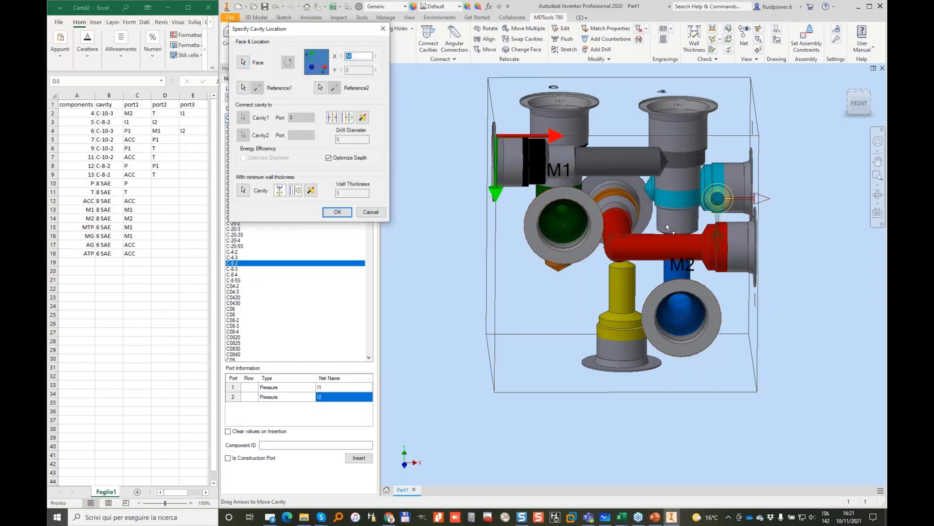
{"action": "left_click", "coordinate": [649, 214]}
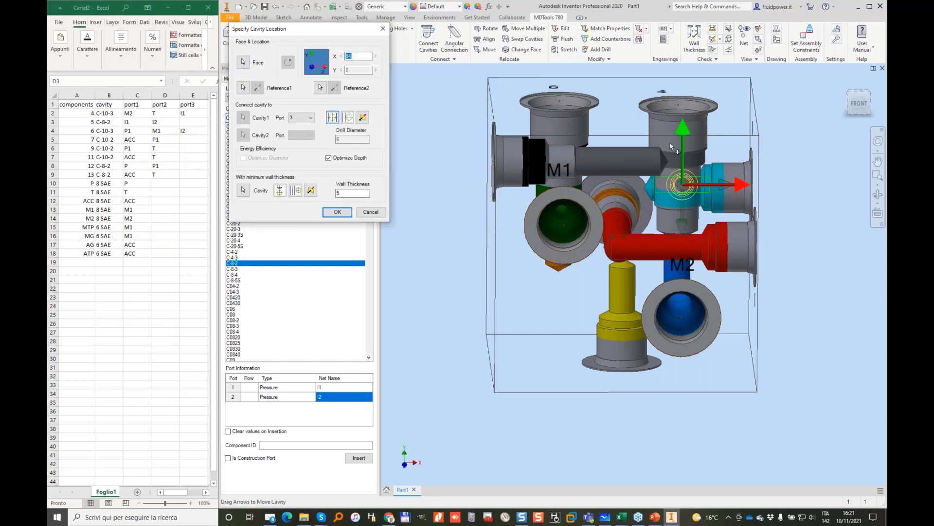
{"action": "left_click", "coordinate": [350, 212]}
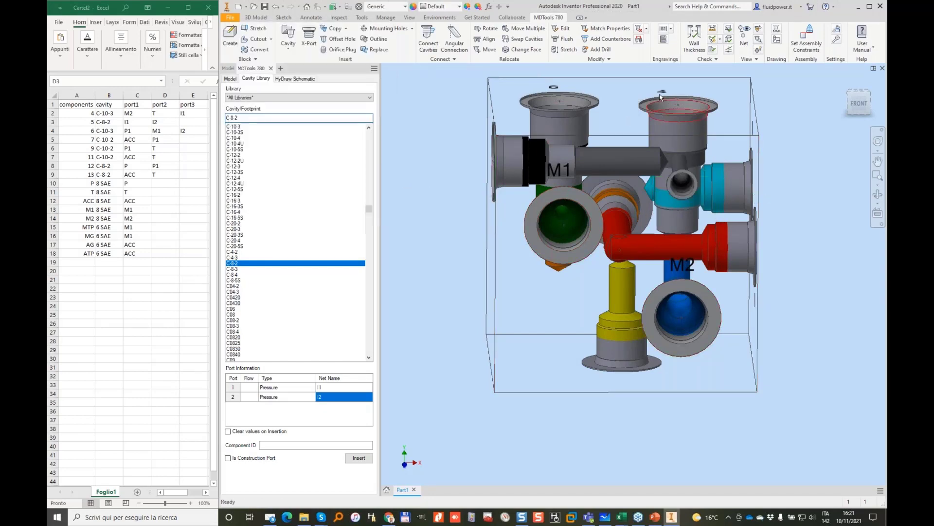
Stretch the drill of cavity 5 up to the construction port in front of cavity 4.
{"action": "left_click", "coordinate": [565, 49]}
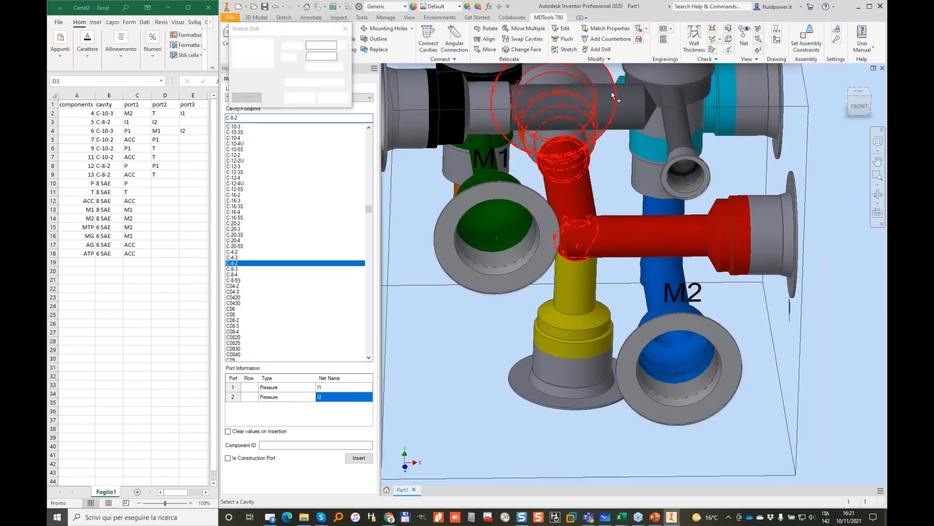
{"action": "left_click", "coordinate": [597, 208]}
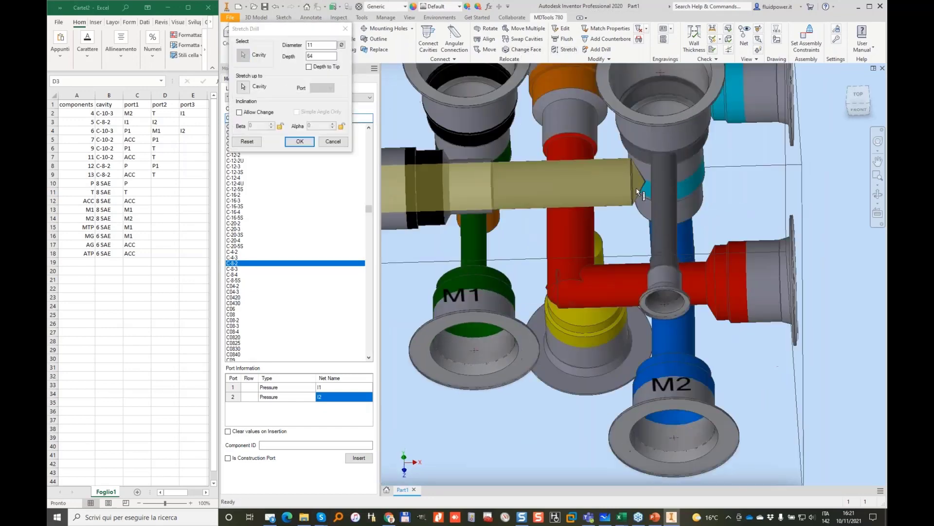
{"action": "left_click", "coordinate": [347, 145]}
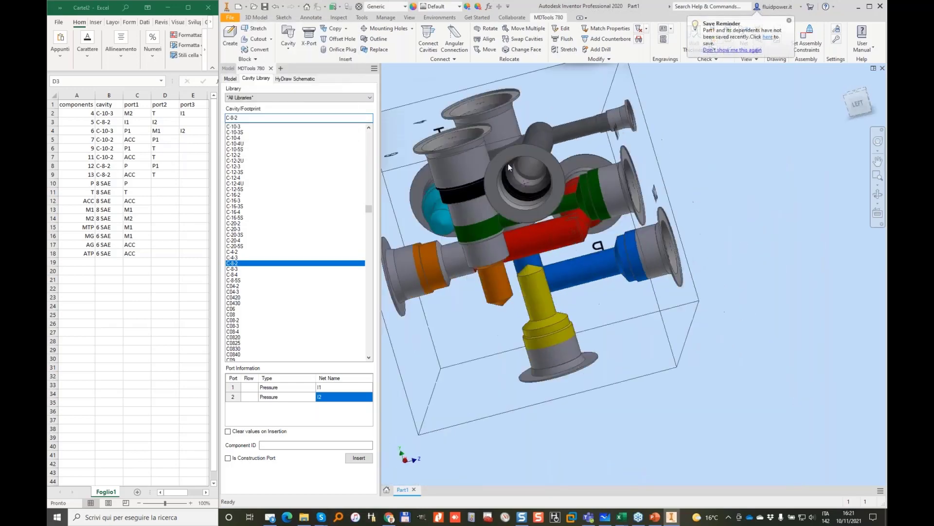
Set up a second construction port that connects to port 3 of cavity 6.
{"action": "left_click", "coordinate": [309, 39]}
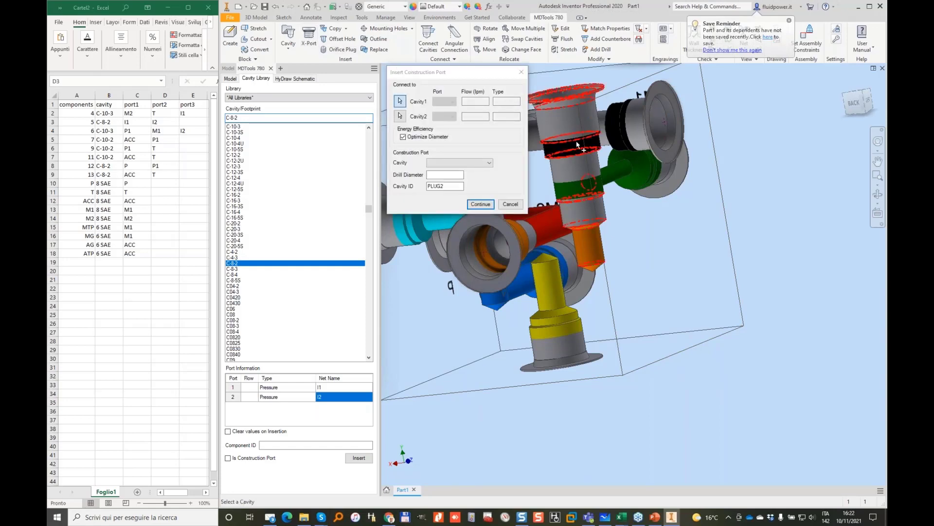
{"action": "left_click", "coordinate": [445, 101]}
{"action": "left_click", "coordinate": [444, 120]}
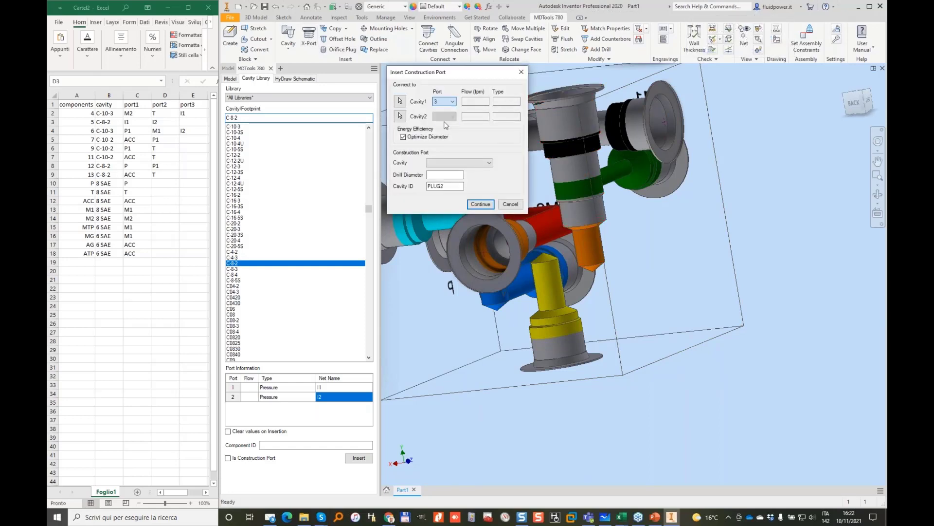
{"action": "left_click", "coordinate": [466, 163]}
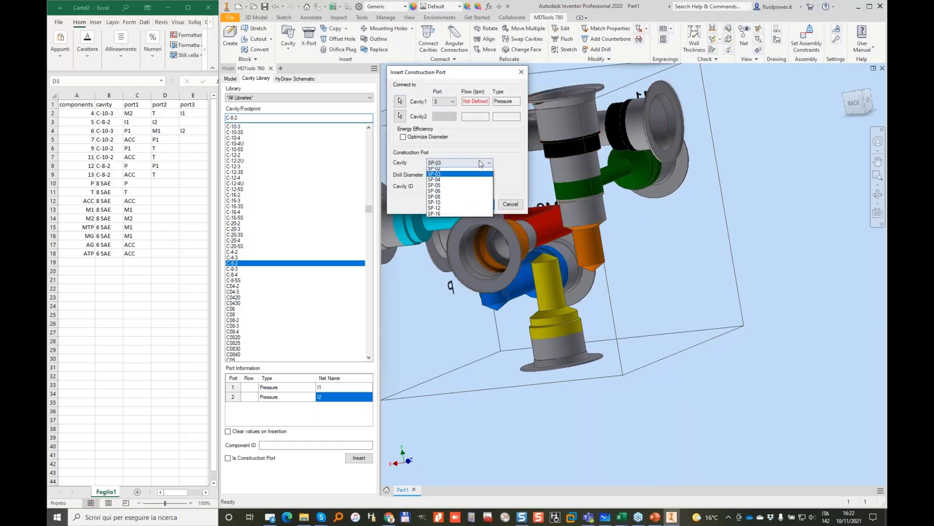
{"action": "left_click", "coordinate": [458, 175]}
Place the second construction port on the block's back face at X 10 and stretch its drill into cavity 5.
{"action": "left_click", "coordinate": [480, 205]}
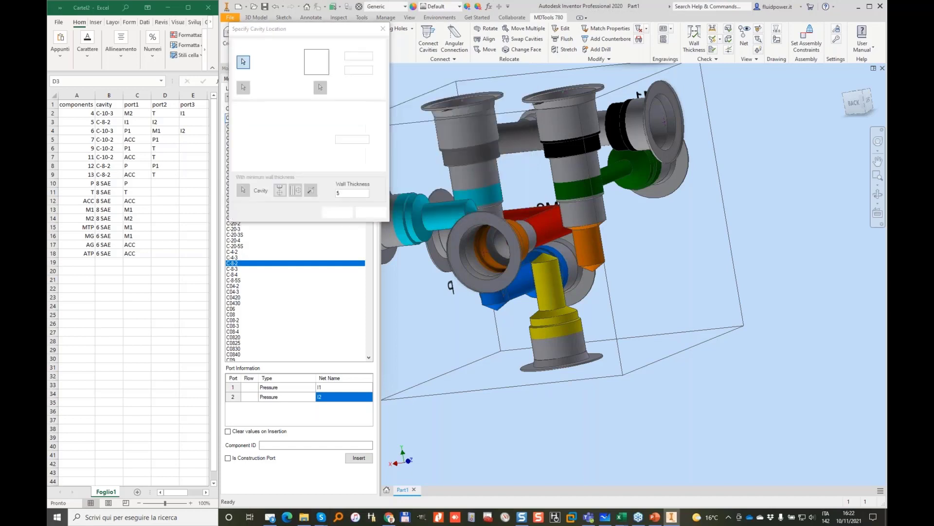
{"action": "left_click", "coordinate": [478, 205]}
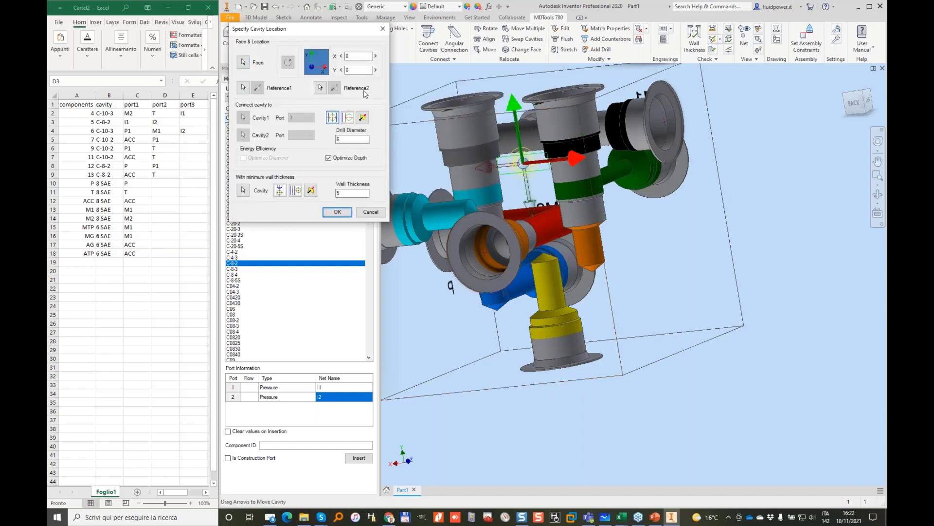
{"action": "left_click", "coordinate": [348, 119]}
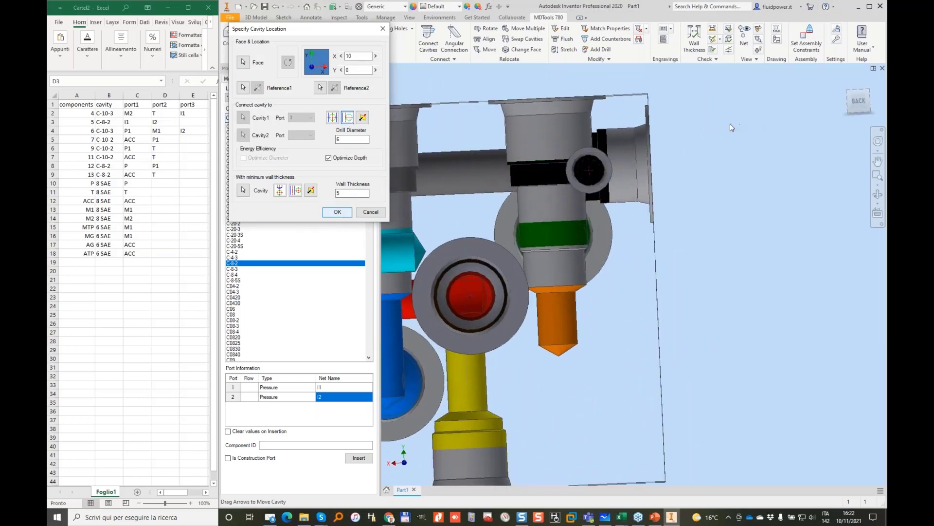
{"action": "key", "text": "Return"}
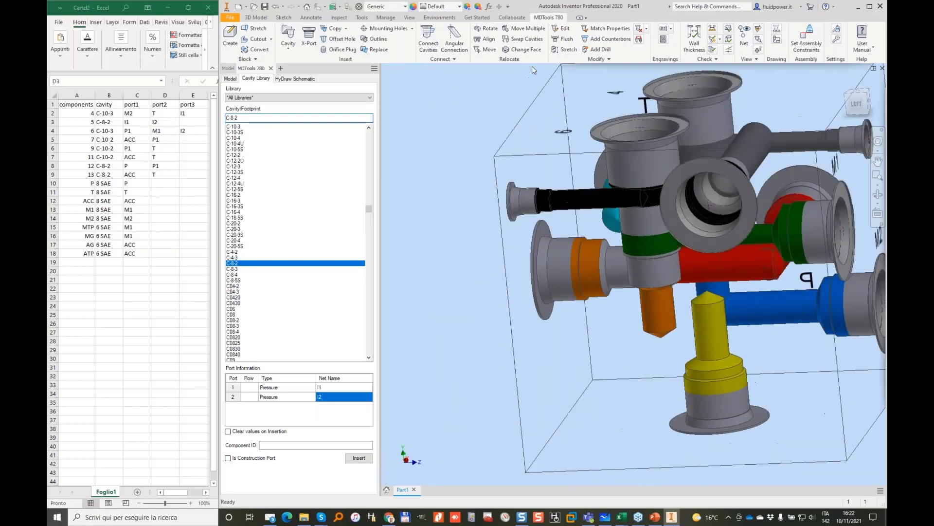
{"action": "left_click", "coordinate": [653, 200]}
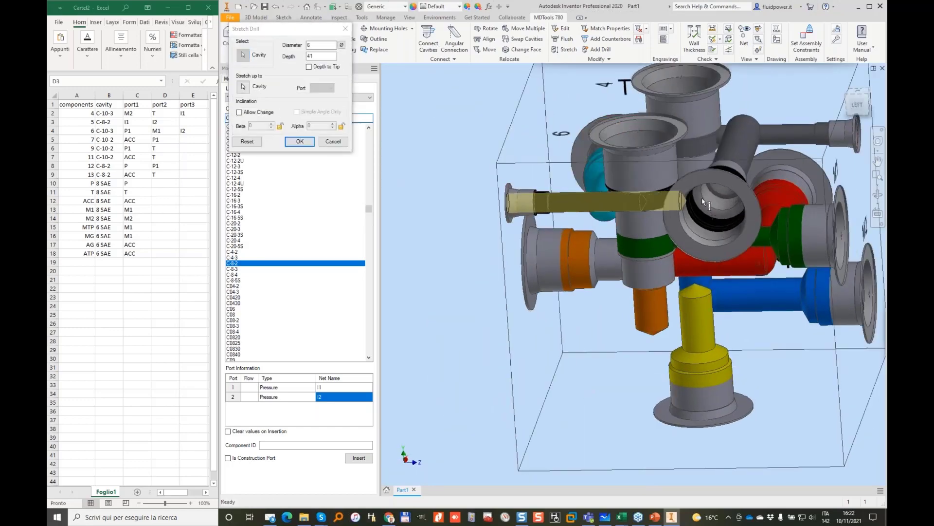
{"action": "left_click", "coordinate": [300, 141]}
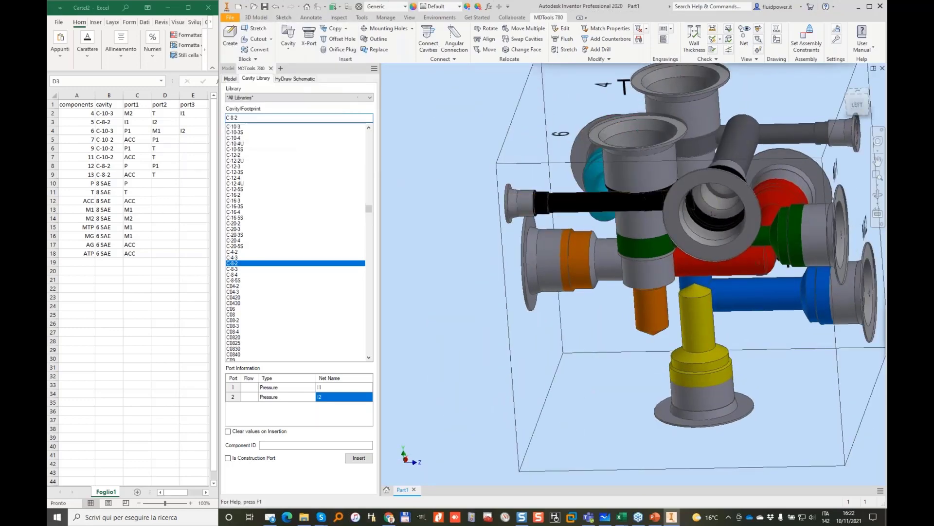
Compare the Excel connection table with the circuit schematic in Microsoft Whiteboard, examining component 7 and its ports.
{"action": "left_click", "coordinate": [176, 229]}
{"action": "scroll", "coordinate": [176, 229], "scroll_direction": "up", "scroll_amount": 2, "text": "ctrl"}
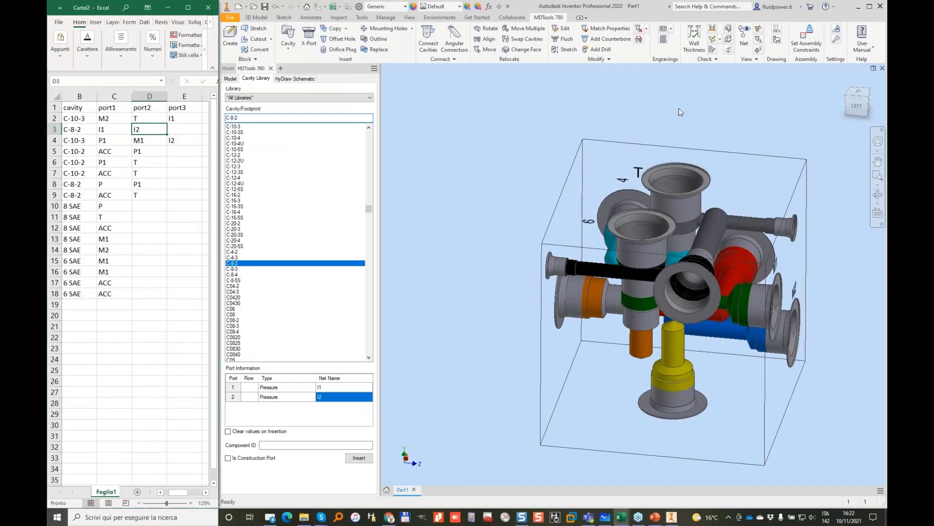
{"action": "left_click", "coordinate": [679, 109]}
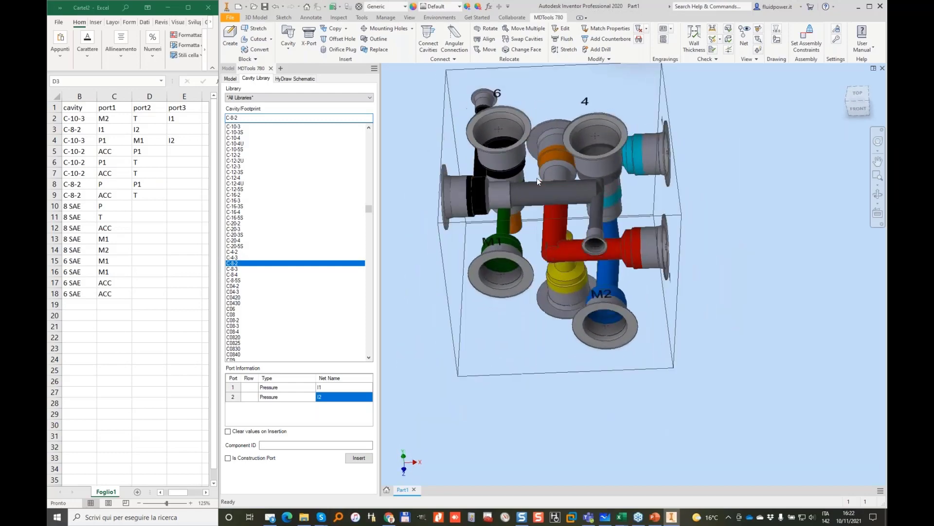
{"action": "left_click", "coordinate": [143, 197]}
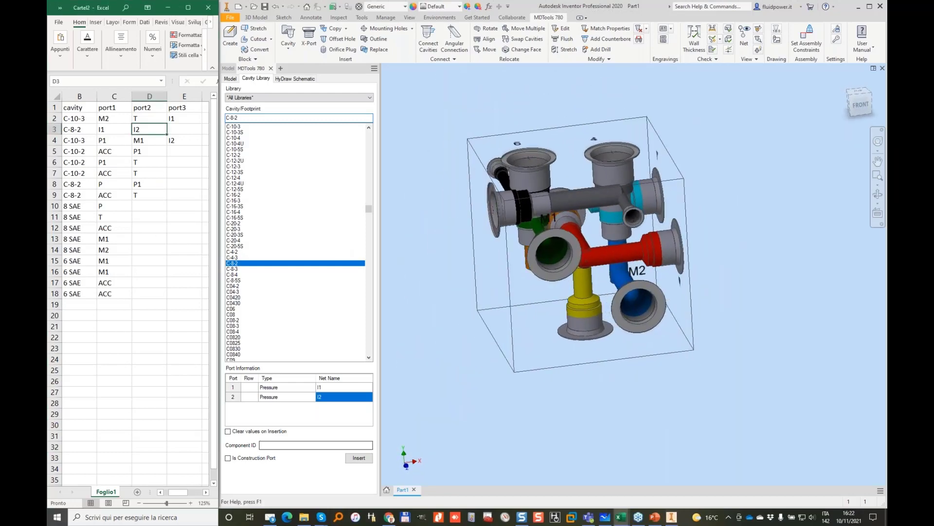
{"action": "left_click", "coordinate": [604, 518]}
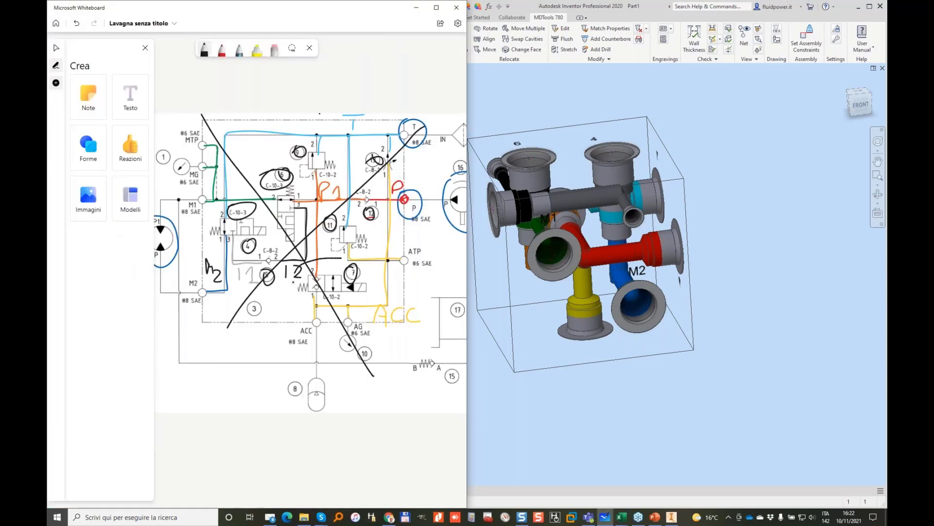
{"action": "left_click", "coordinate": [416, 9]}
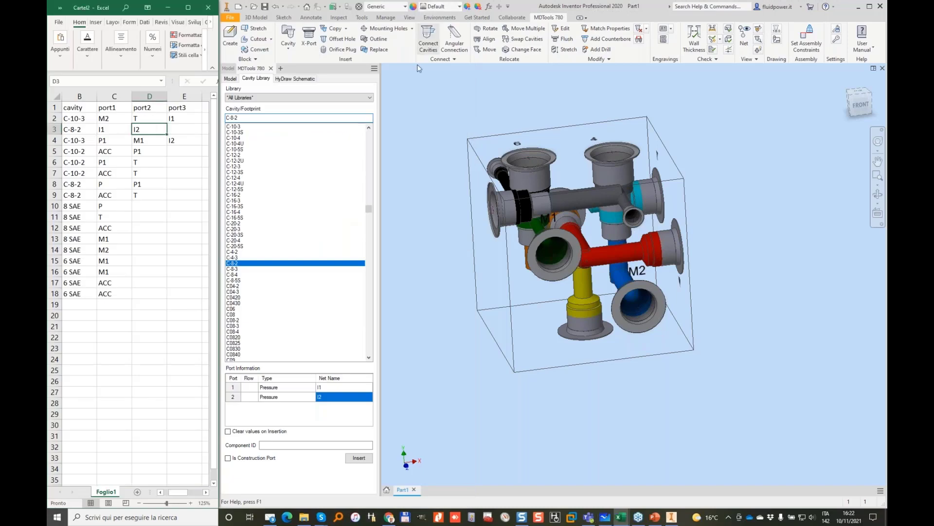
{"action": "left_click", "coordinate": [102, 174]}
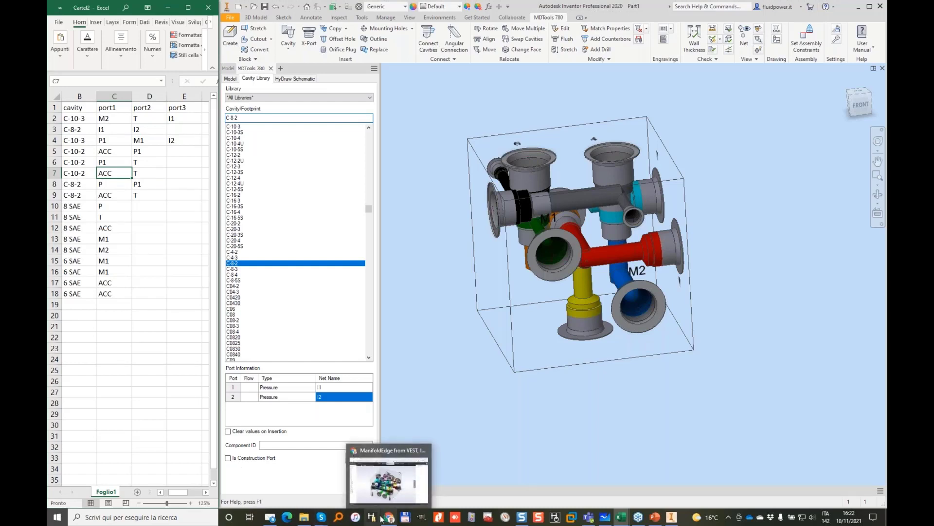
{"action": "left_click", "coordinate": [609, 518]}
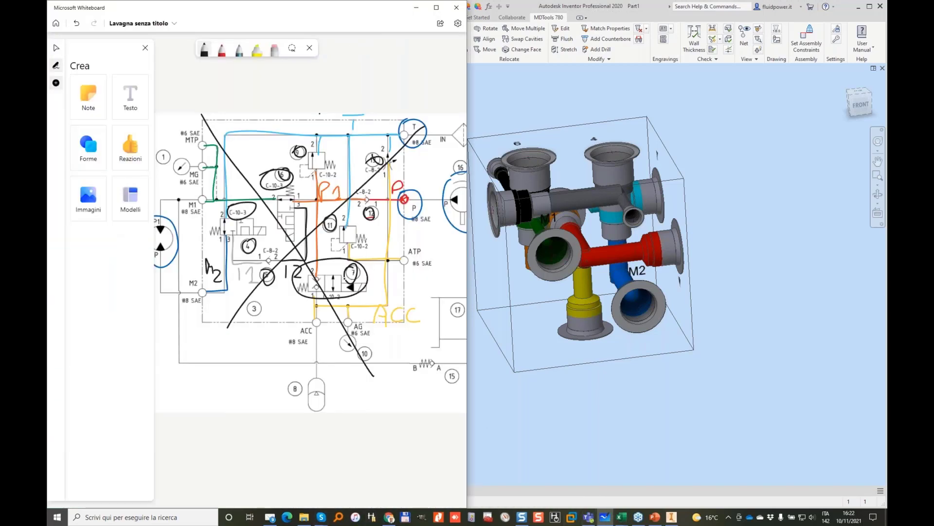
{"action": "left_click", "coordinate": [524, 111]}
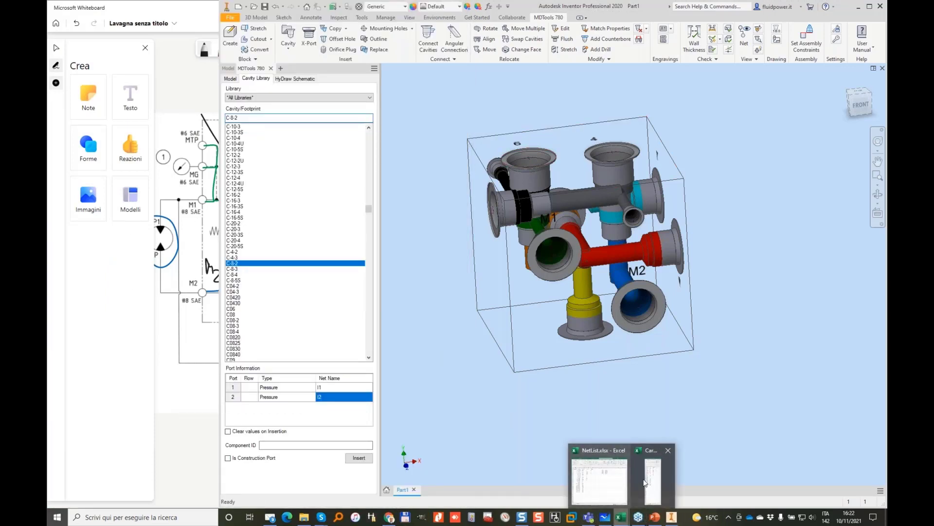
{"action": "left_click", "coordinate": [657, 481]}
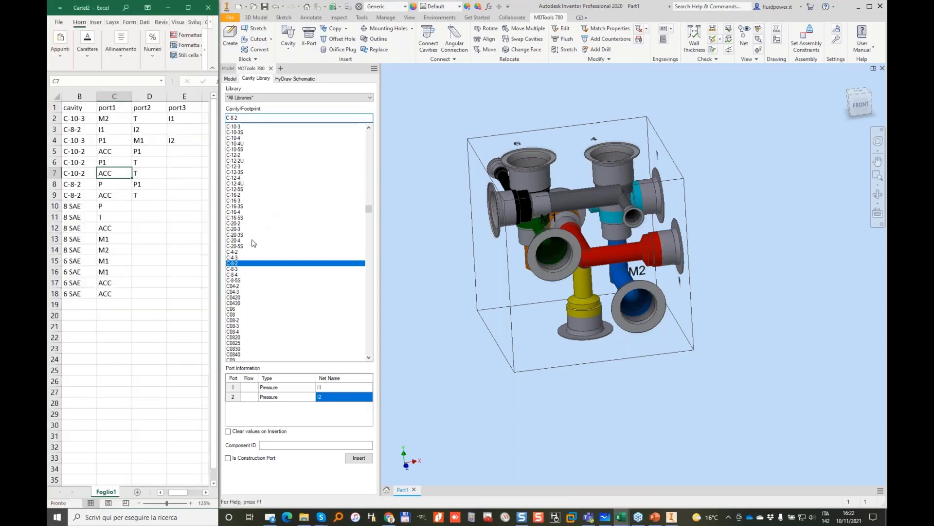
Insert a C-10-2 cavity with component ID 7 on the top face, with net ACC on port 1 and net T, type Tank, on port 2.
{"action": "scroll", "coordinate": [249, 142], "scroll_direction": "up", "scroll_amount": 2}
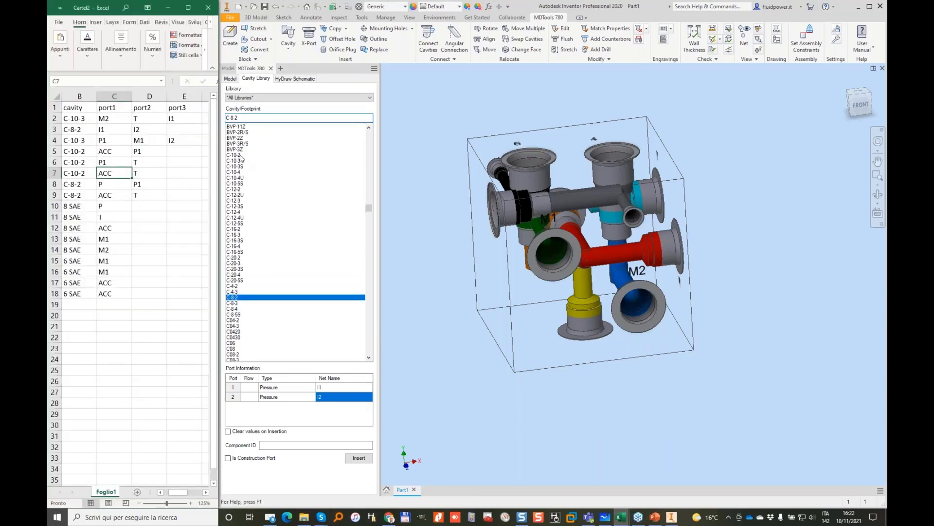
{"action": "left_click", "coordinate": [240, 155]}
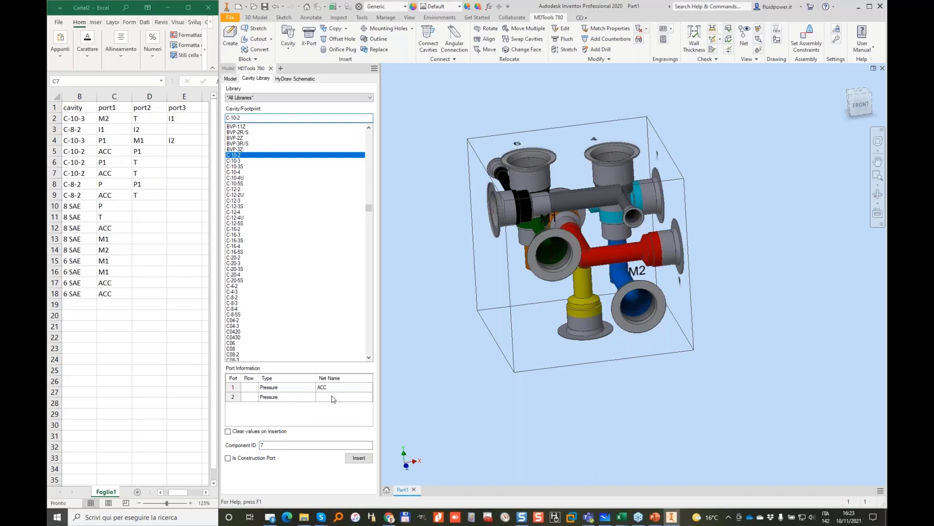
{"action": "left_click", "coordinate": [359, 458]}
{"action": "middle_click_drag", "start_coordinate": [521, 288], "coordinate": [537, 200], "text": "shift"}
{"action": "left_click", "coordinate": [528, 206]}
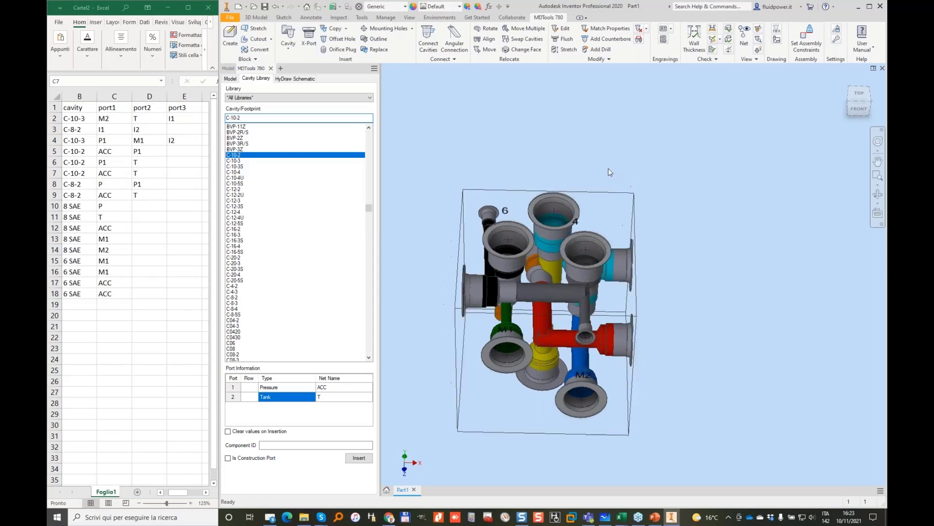
Move the back-face cavity and port P together by ΔY 20.
{"action": "middle_click_drag", "start_coordinate": [649, 220], "coordinate": [596, 244], "text": "shift"}
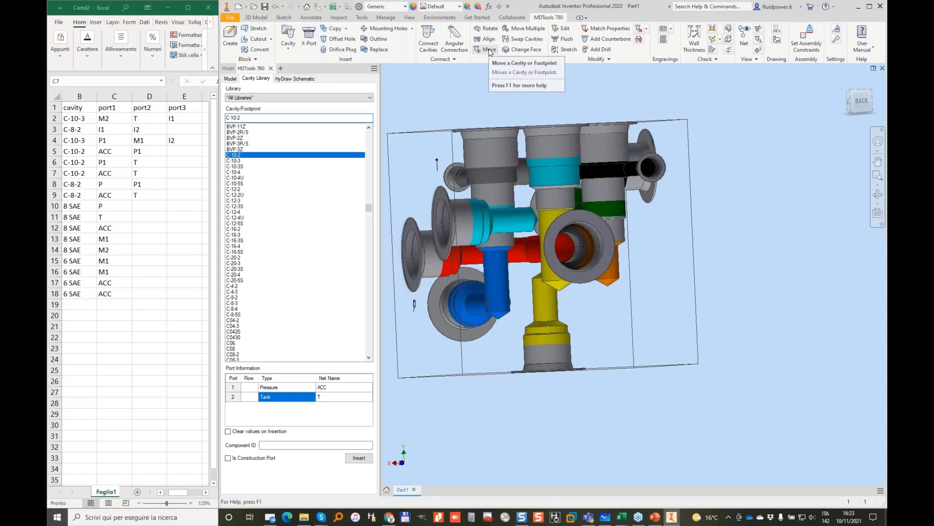
{"action": "left_click", "coordinate": [525, 30]}
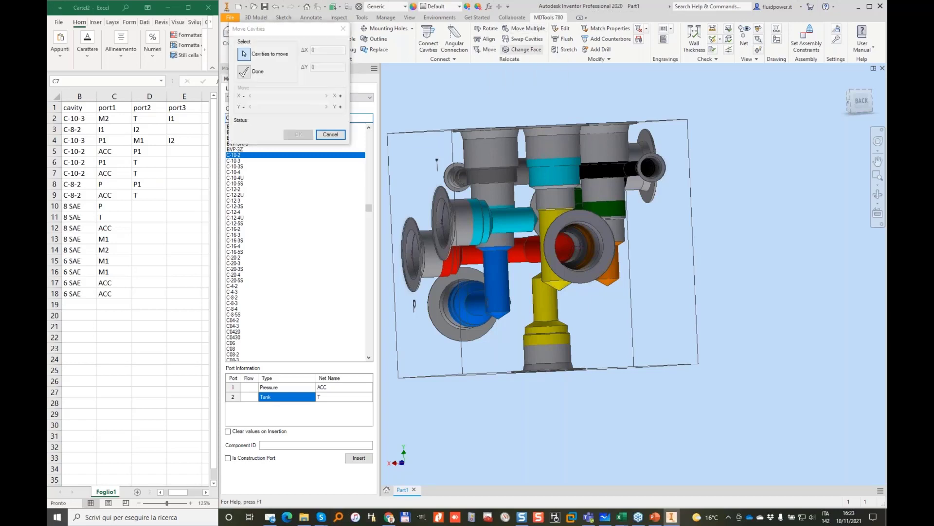
{"action": "left_click", "coordinate": [608, 229]}
{"action": "left_click", "coordinate": [419, 252]}
{"action": "left_click", "coordinate": [244, 71]}
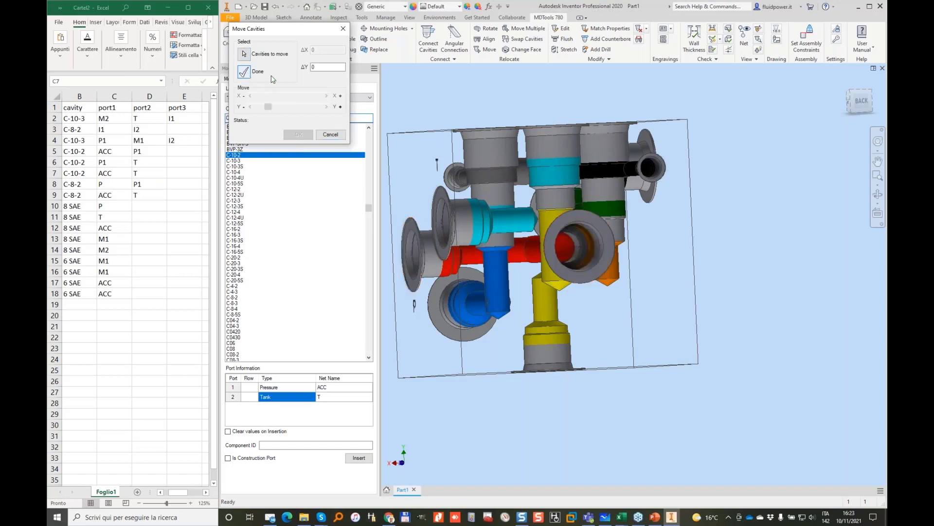
{"action": "left_click", "coordinate": [312, 108]}
{"action": "left_click", "coordinate": [312, 108]}
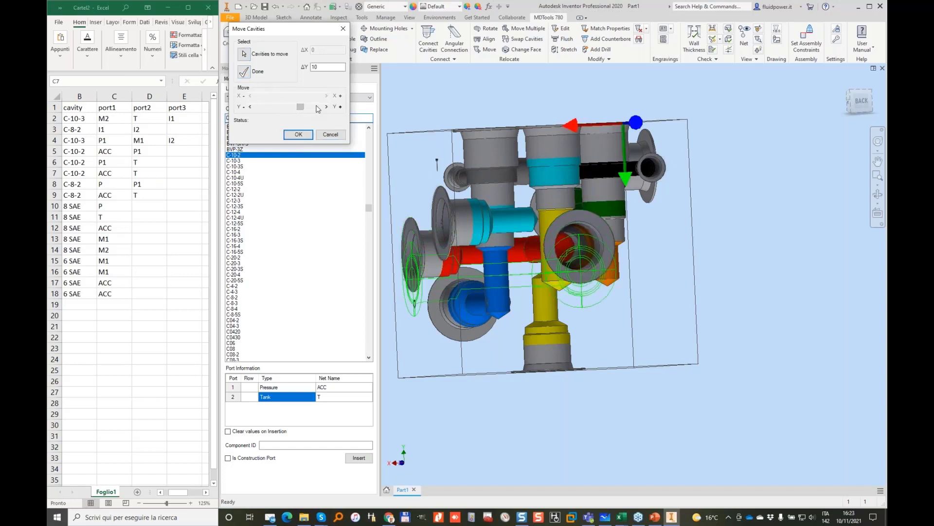
{"action": "left_click", "coordinate": [312, 108]}
{"action": "left_click", "coordinate": [312, 108]}
{"action": "left_click", "coordinate": [298, 134]}
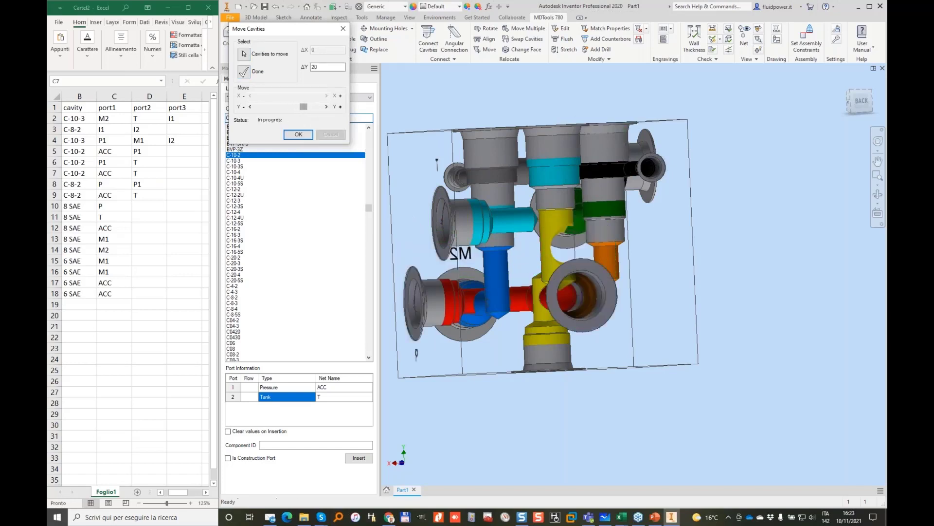
Move port M2 to X 71, Y 55 and set the drill depth of the top-face cavity it meets to 57.
{"action": "left_click", "coordinate": [493, 55]}
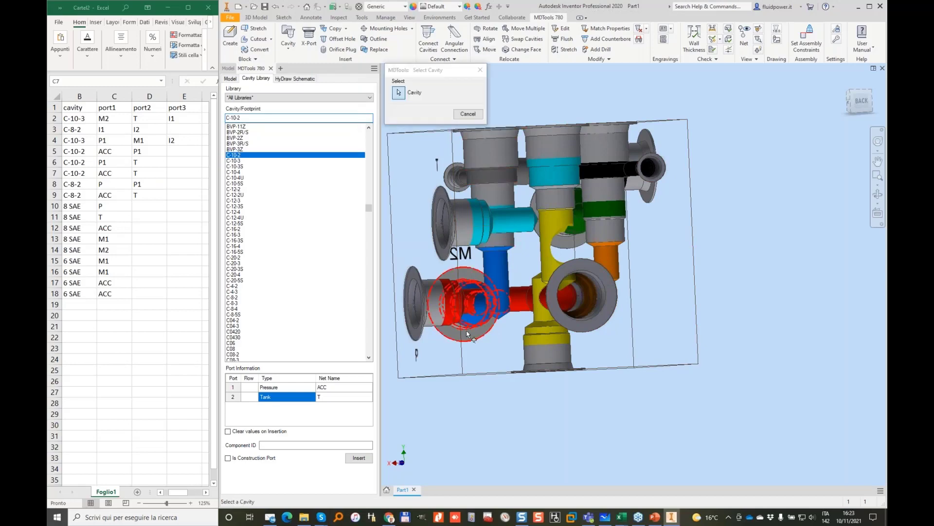
{"action": "left_click", "coordinate": [466, 331]}
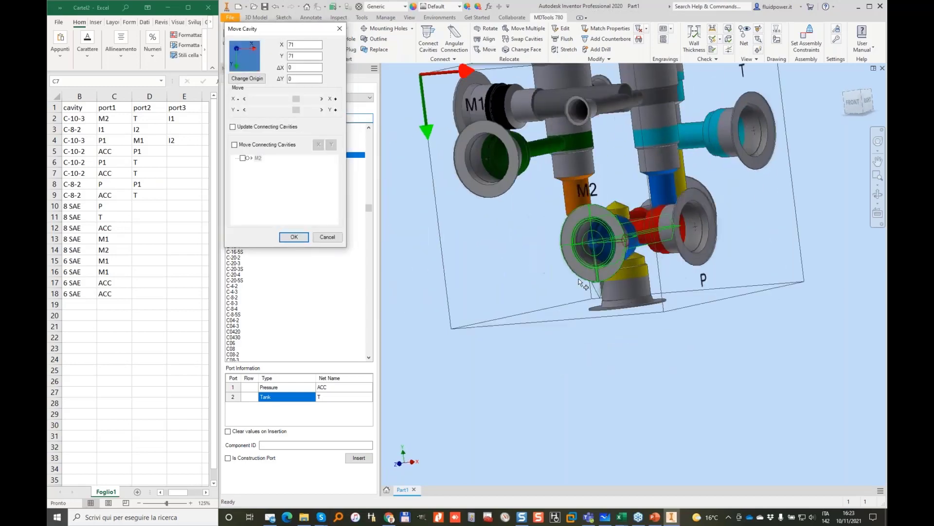
{"action": "left_click_drag", "start_coordinate": [618, 277], "coordinate": [619, 229]}
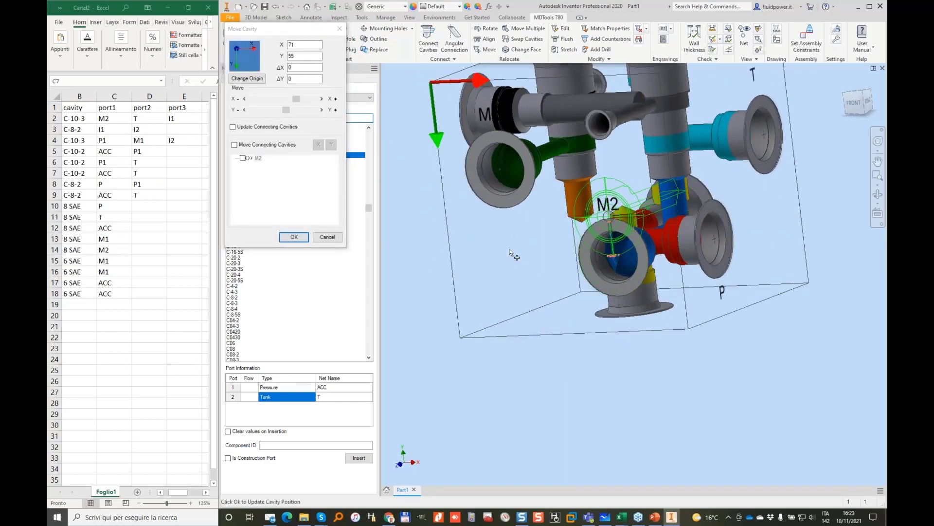
{"action": "key", "text": "Return"}
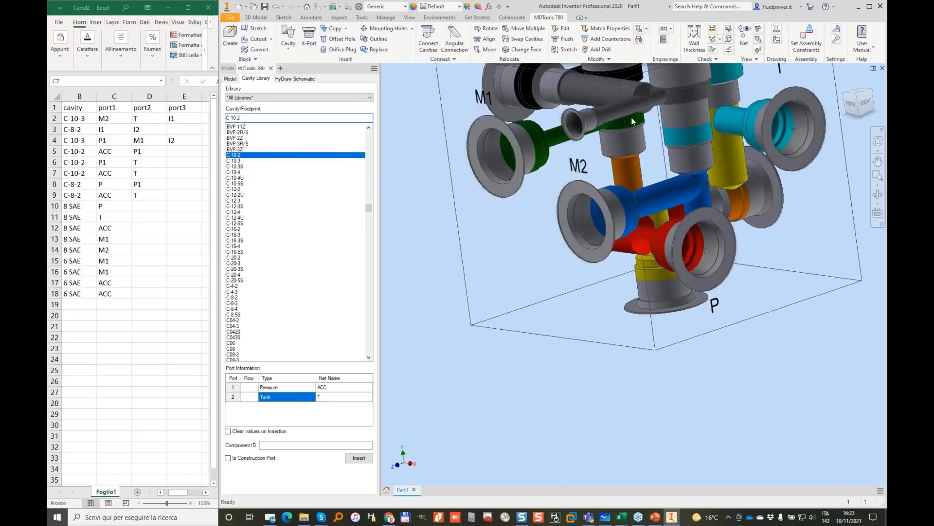
{"action": "left_click", "coordinate": [564, 49]}
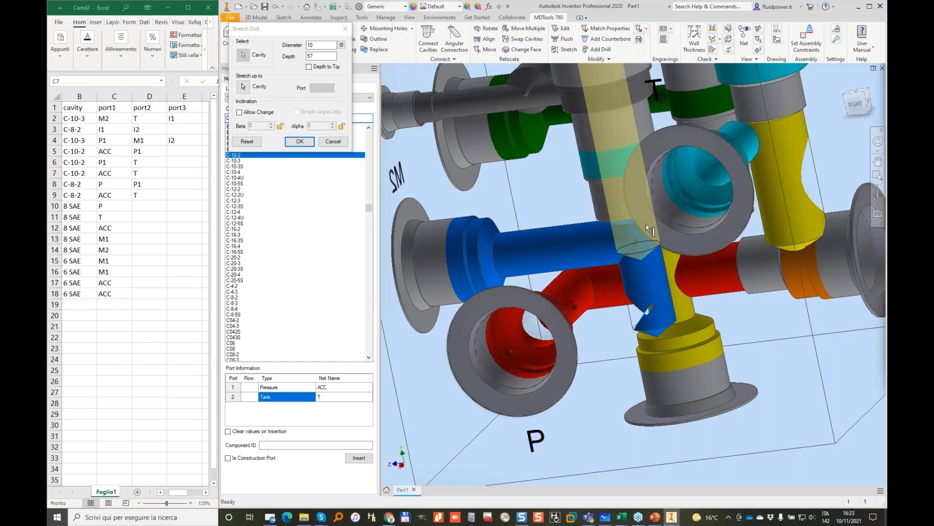
{"action": "left_click", "coordinate": [310, 141]}
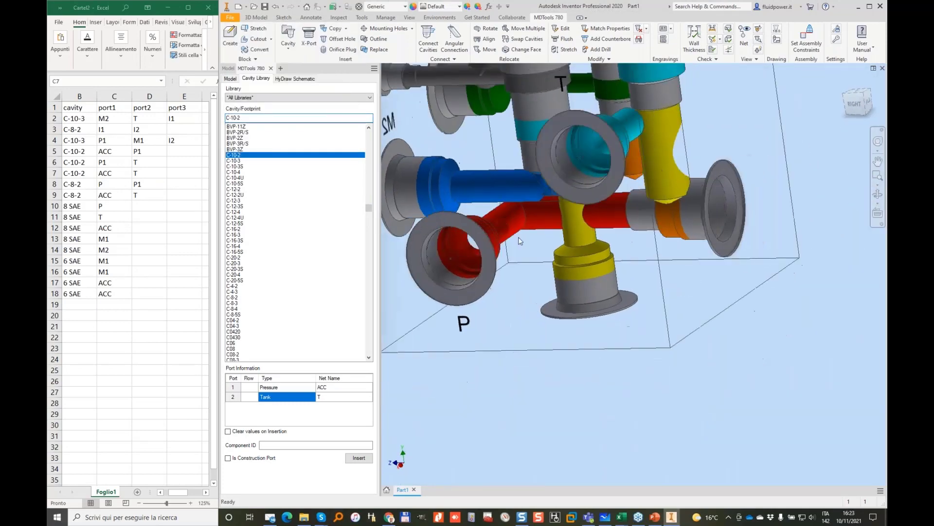
Move the back-face cavity to X 78, Y 70.
{"action": "left_click", "coordinate": [497, 51]}
{"action": "left_click", "coordinate": [739, 216]}
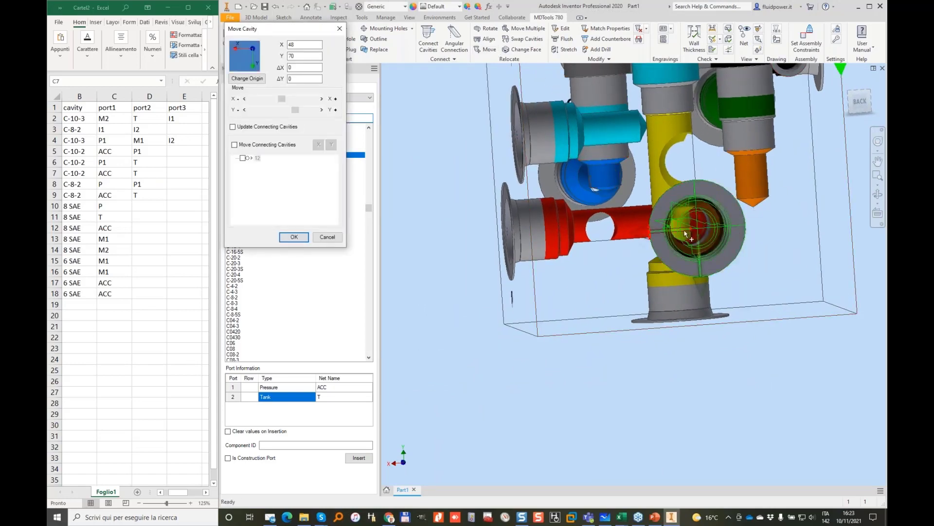
{"action": "left_click_drag", "start_coordinate": [566, 253], "coordinate": [553, 254]}
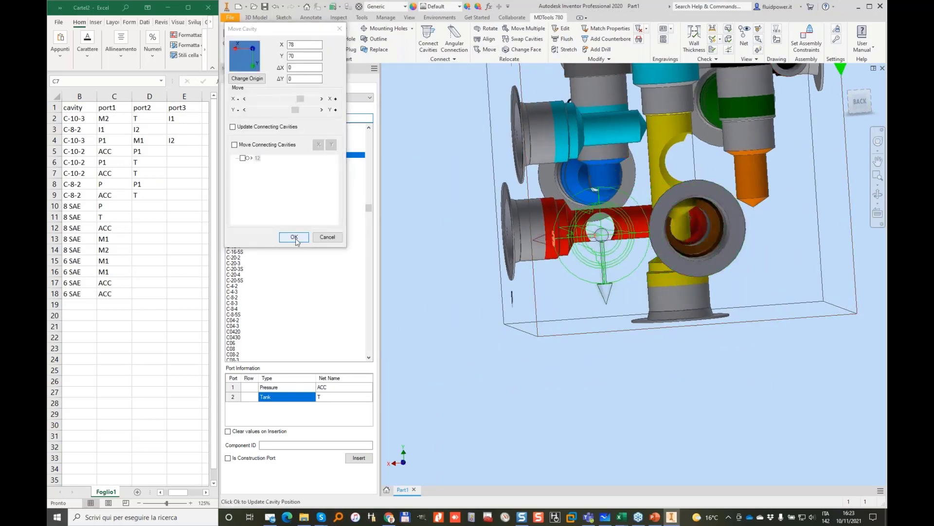
{"action": "left_click", "coordinate": [294, 237]}
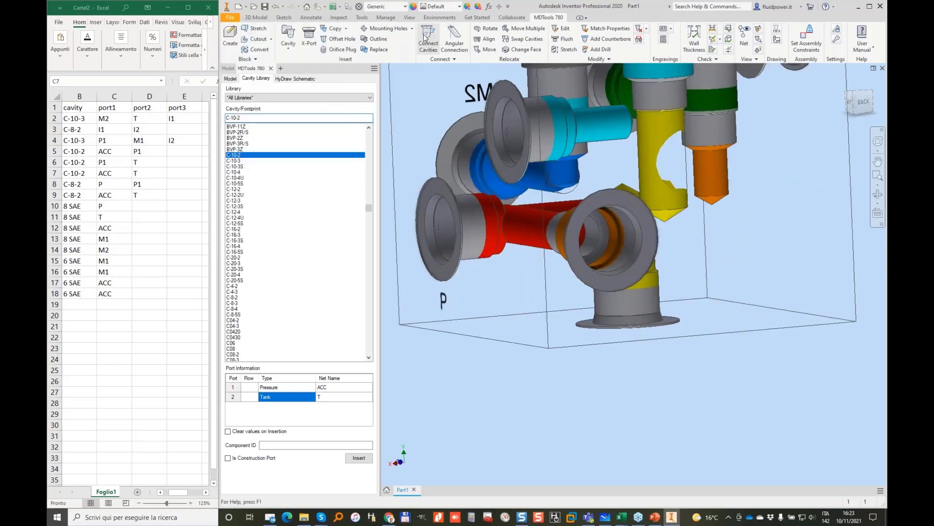
Connect port P to port 1 of the back-face cavity with Connect Cavities.
{"action": "left_click", "coordinate": [426, 36]}
{"action": "left_click", "coordinate": [462, 229]}
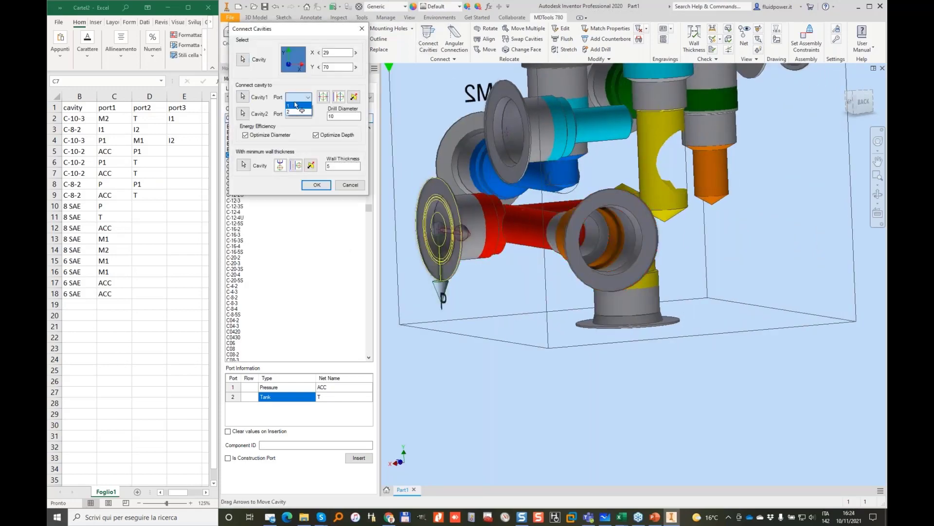
{"action": "left_click", "coordinate": [316, 185]}
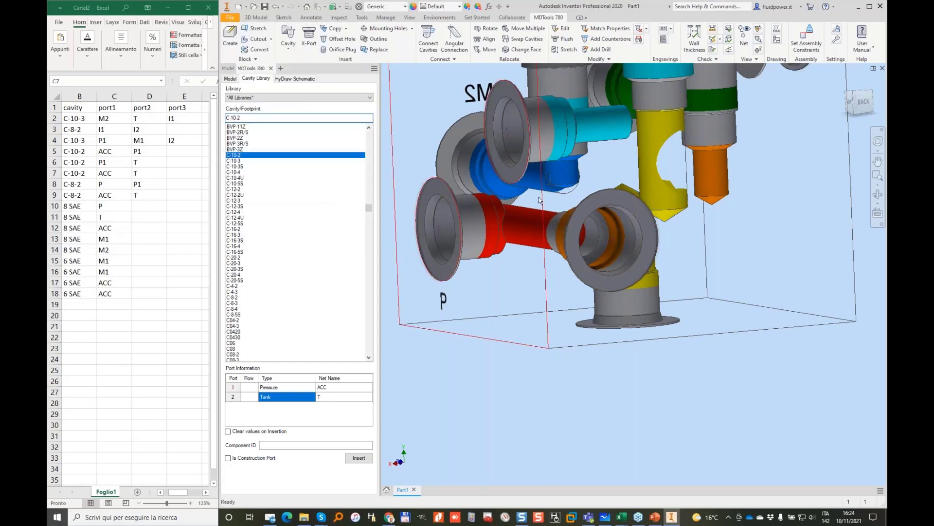
Move cavity 7 to a new position on the block's top face.
{"action": "middle_click_drag", "start_coordinate": [540, 198], "coordinate": [668, 206], "text": "shift"}
{"action": "left_click", "coordinate": [481, 50]}
{"action": "left_click", "coordinate": [675, 117]}
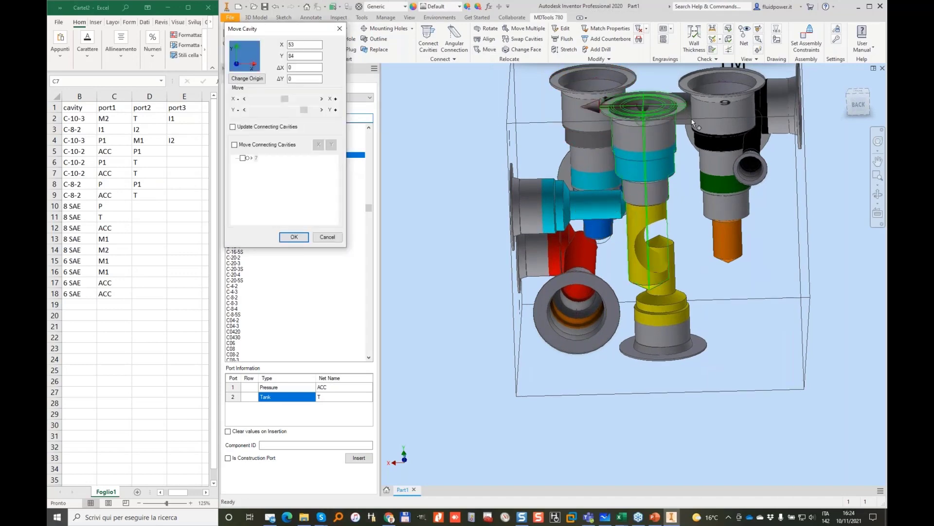
{"action": "left_click_drag", "start_coordinate": [651, 289], "coordinate": [664, 277]}
{"action": "left_click", "coordinate": [299, 239]}
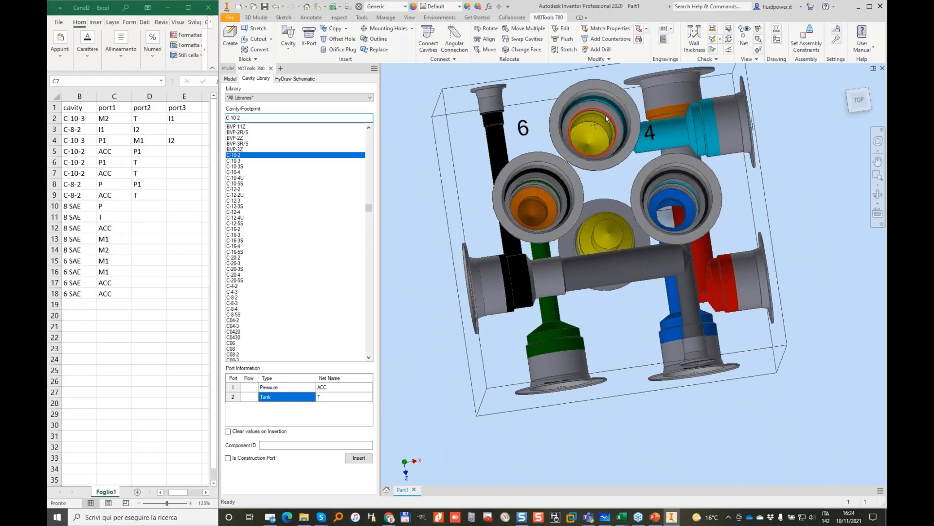
Move cavity 6 and the connected cavity 5 on the left face together by ΔZ -15.
{"action": "left_click", "coordinate": [529, 30]}
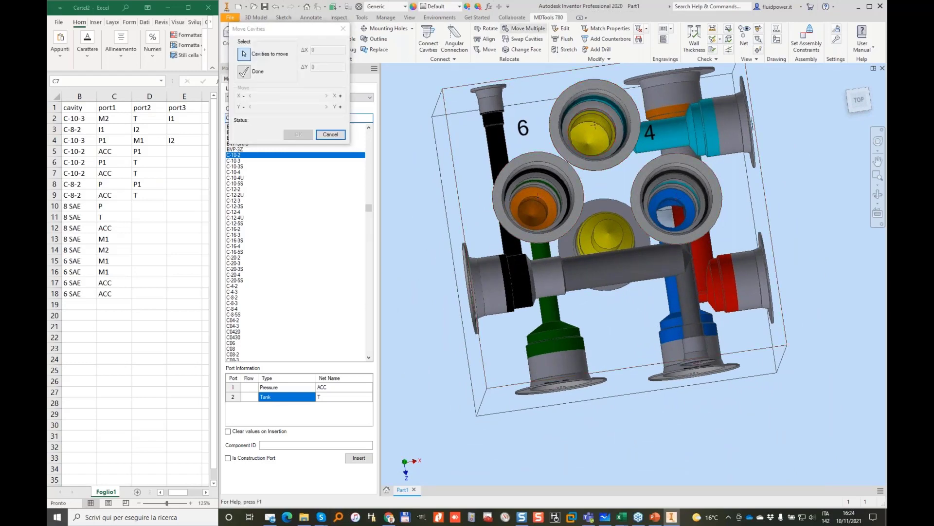
{"action": "left_click", "coordinate": [568, 188]}
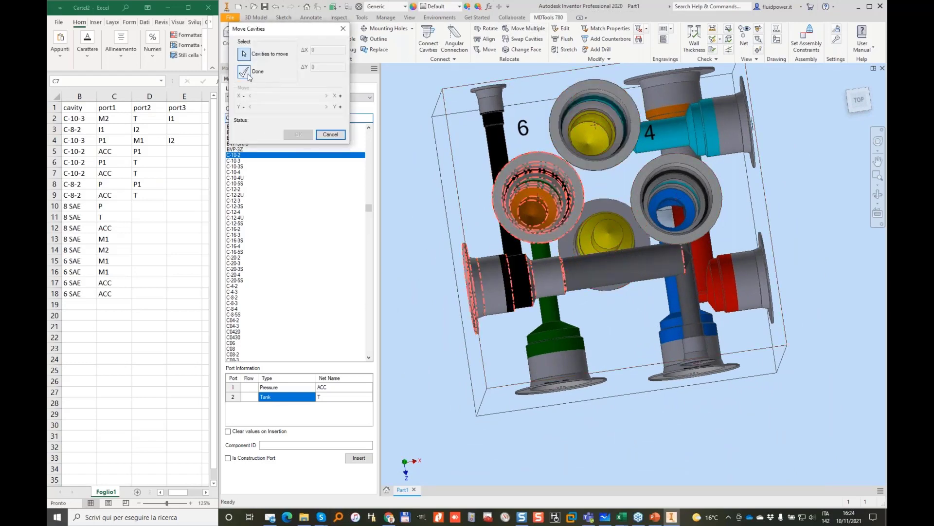
{"action": "left_click", "coordinate": [262, 107]}
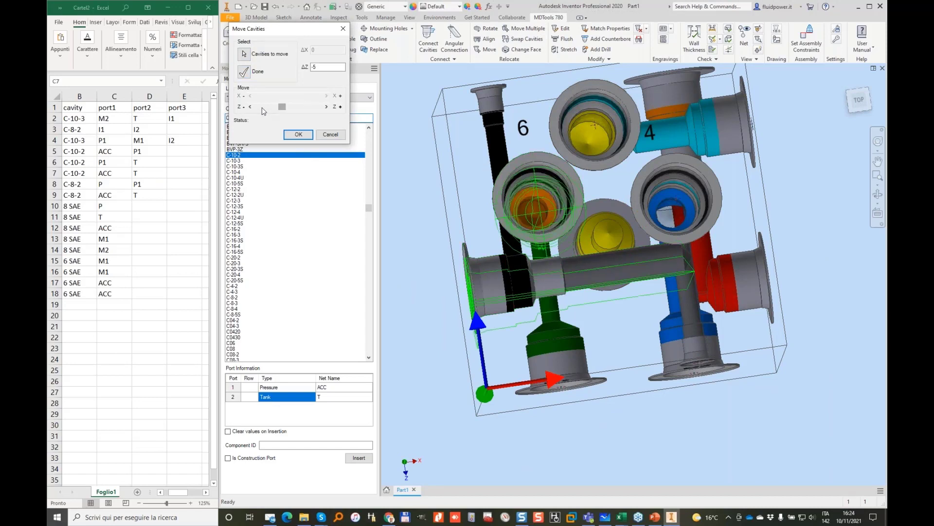
{"action": "left_click", "coordinate": [262, 107]}
{"action": "left_click", "coordinate": [262, 107]}
{"action": "left_click", "coordinate": [297, 134]}
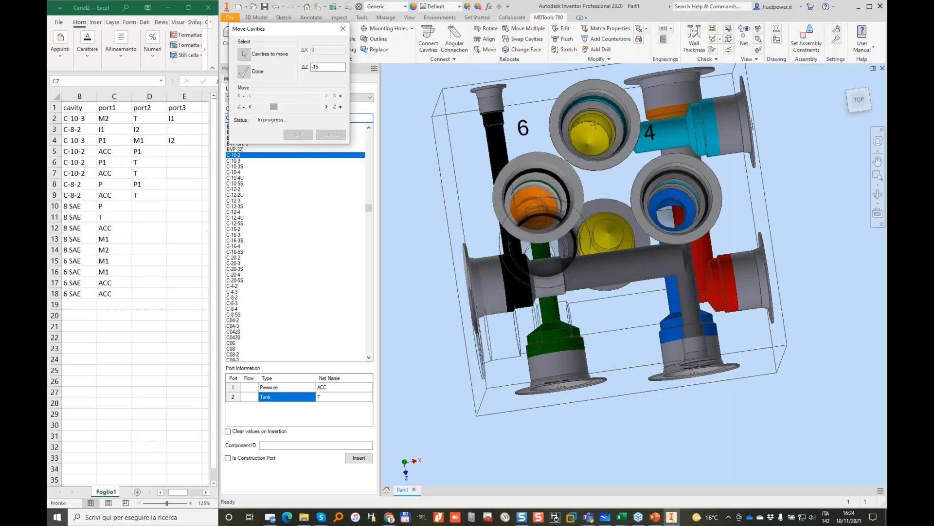
Stretch the 6 mm back-face construction drill to depth 79 into cavity 5, and refit port M1's drill to cavity 6.
{"action": "left_click", "coordinate": [566, 50]}
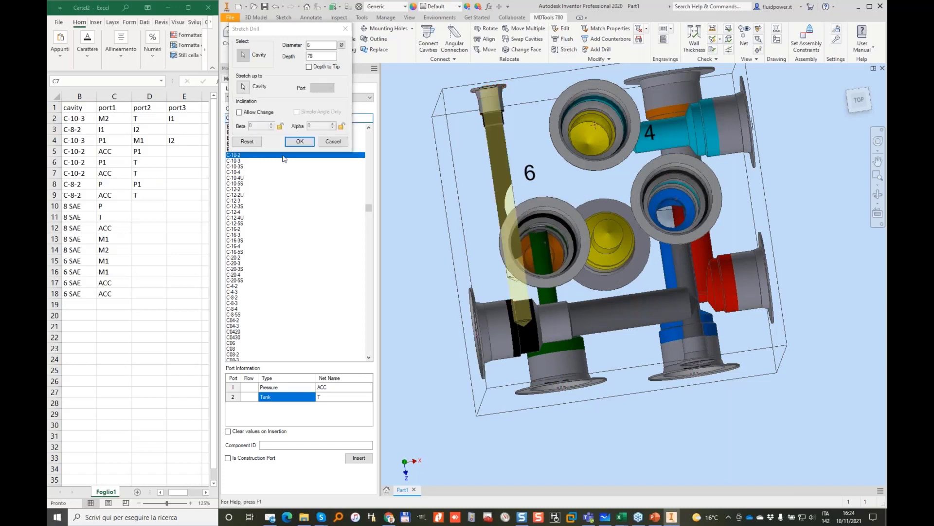
{"action": "left_click", "coordinate": [300, 141]}
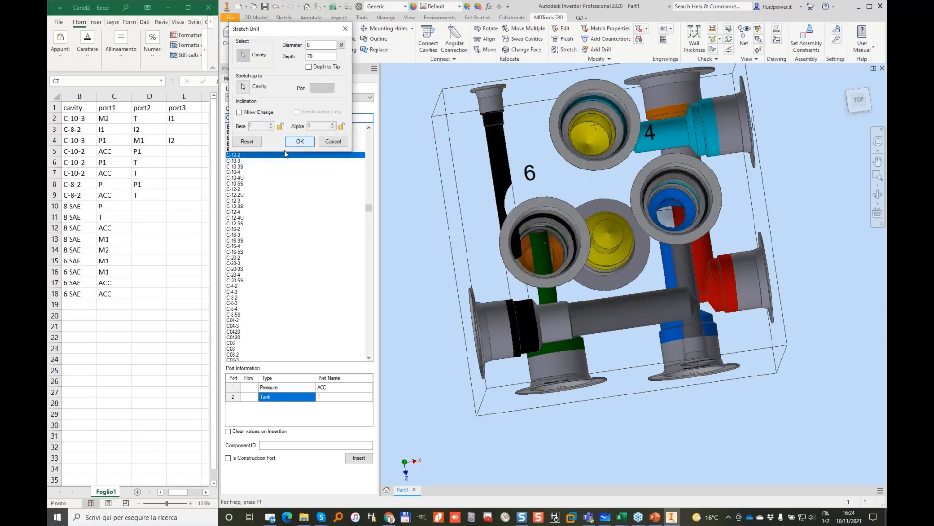
{"action": "left_click", "coordinate": [566, 50]}
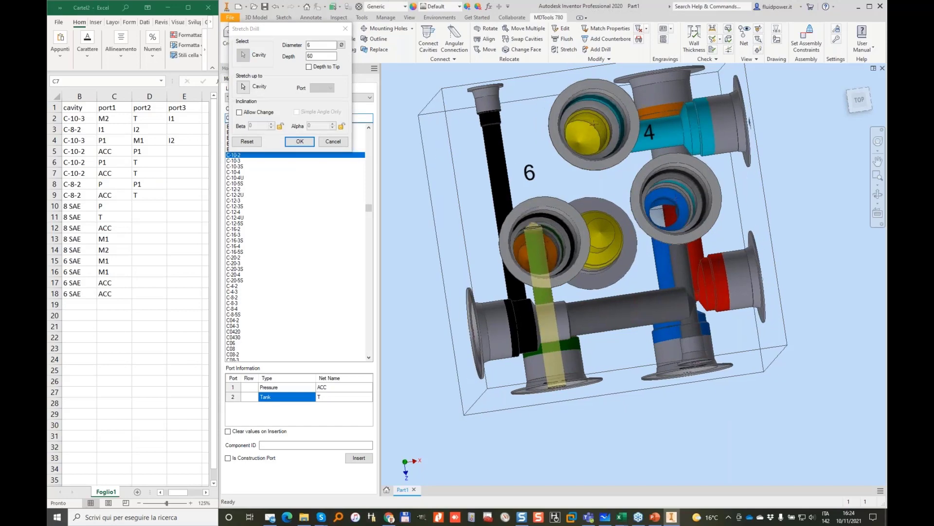
{"action": "middle_click_drag", "start_coordinate": [547, 266], "coordinate": [515, 270], "text": "shift"}
{"action": "left_click", "coordinate": [300, 142]}
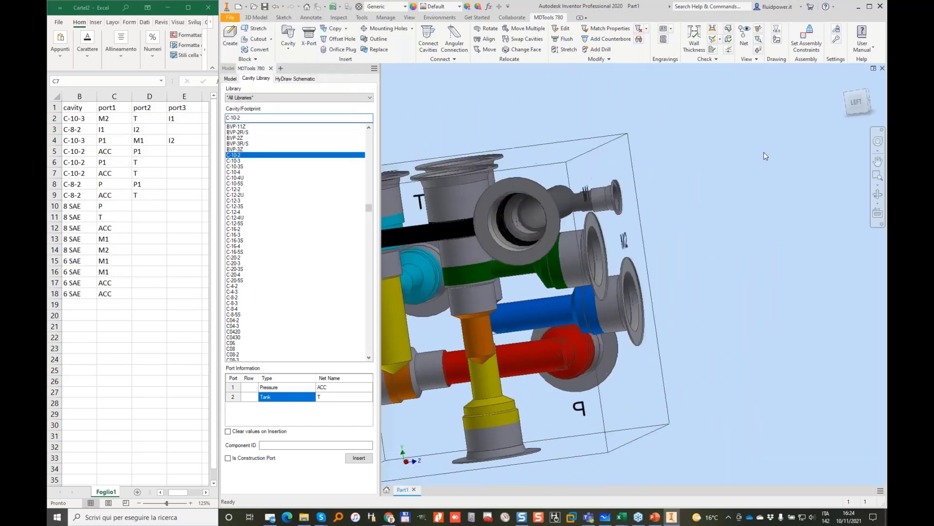
Check the wall thickness between cavity 5 and port M1 against a 5 mm minimum, including manifold faces.
{"action": "middle_click_drag", "start_coordinate": [764, 157], "coordinate": [734, 179], "text": "shift"}
{"action": "scroll", "coordinate": [577, 210], "scroll_direction": "up", "scroll_amount": 3}
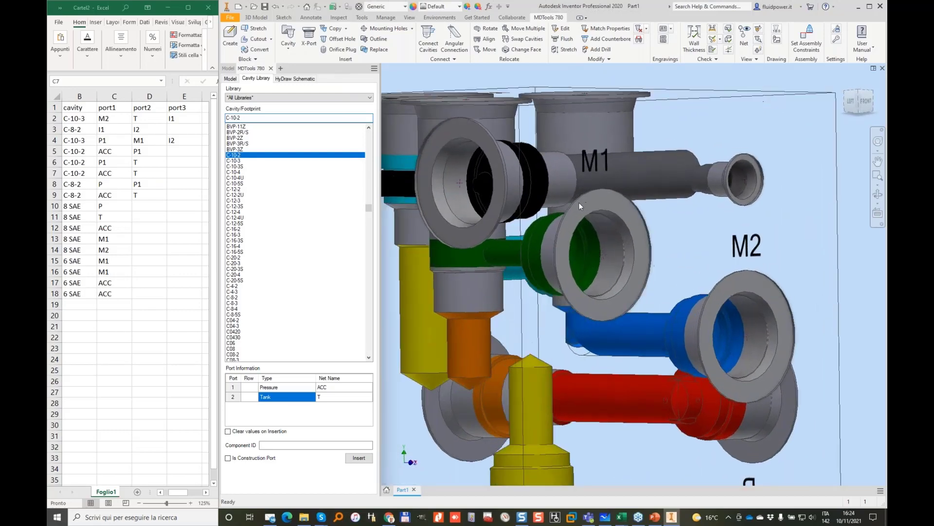
{"action": "scroll", "coordinate": [559, 224], "scroll_direction": "up", "scroll_amount": 2}
{"action": "middle_click_drag", "start_coordinate": [558, 222], "coordinate": [603, 198], "text": "shift"}
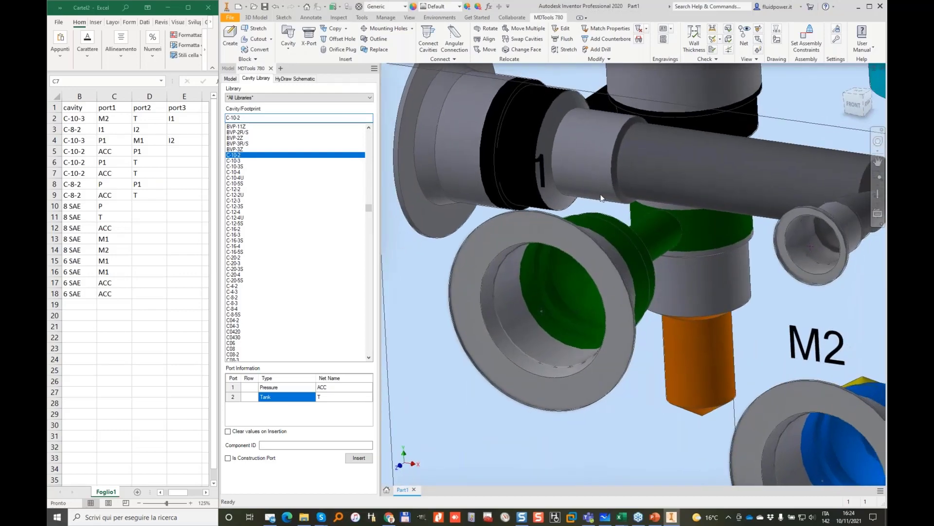
{"action": "left_click", "coordinate": [696, 32]}
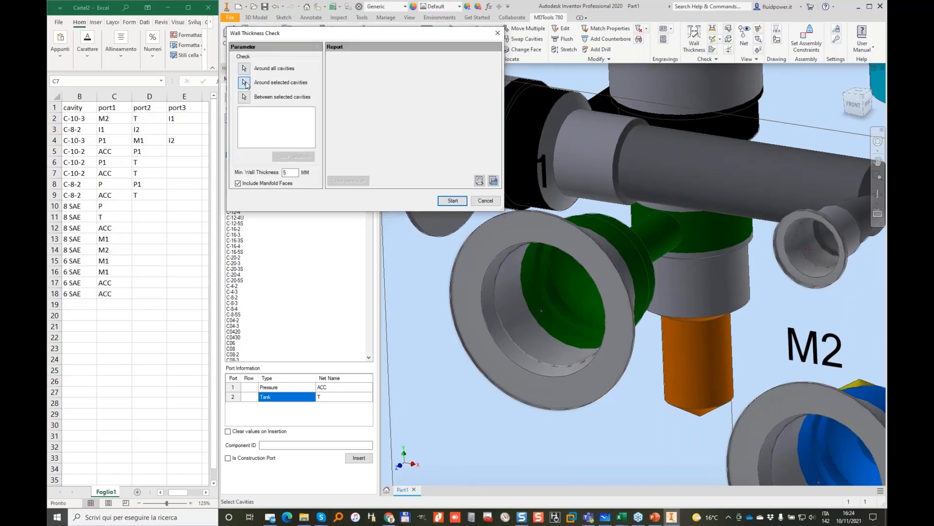
{"action": "left_click", "coordinate": [588, 134]}
{"action": "left_click", "coordinate": [564, 282]}
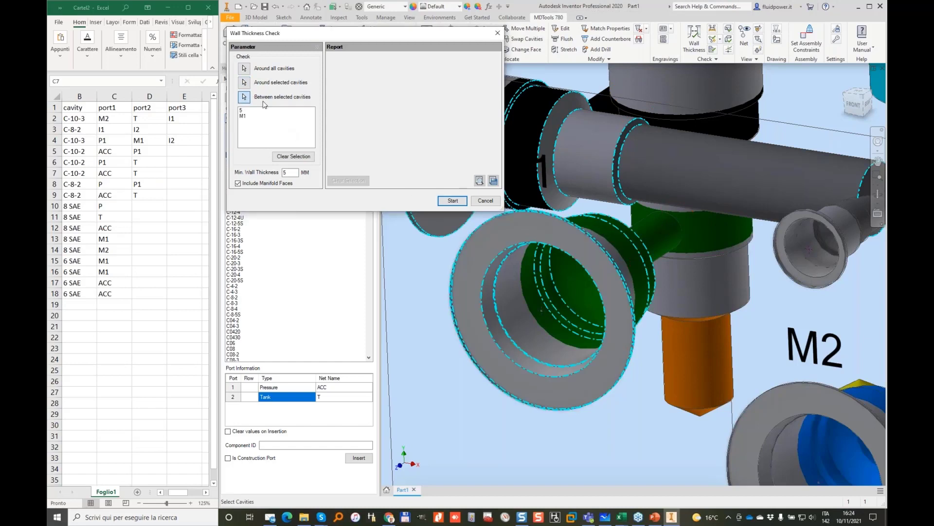
{"action": "left_click", "coordinate": [454, 201]}
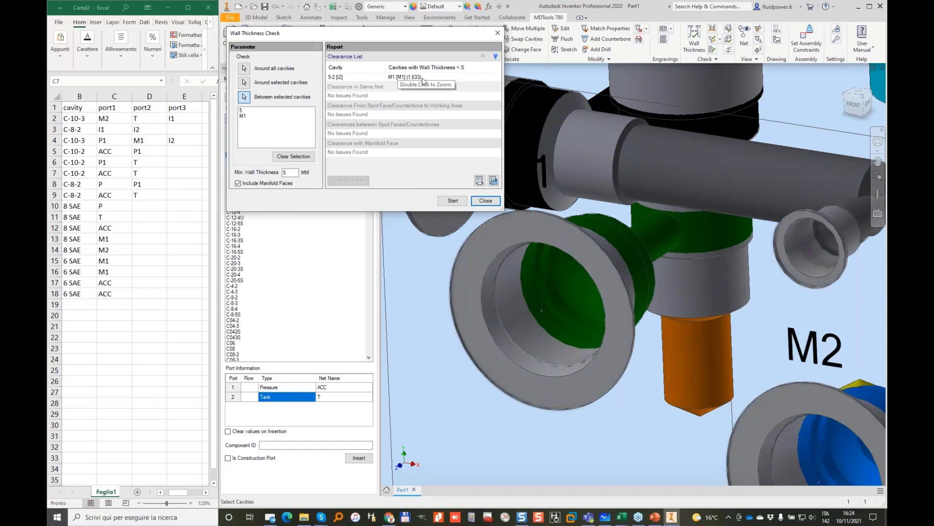
{"action": "left_click", "coordinate": [485, 201]}
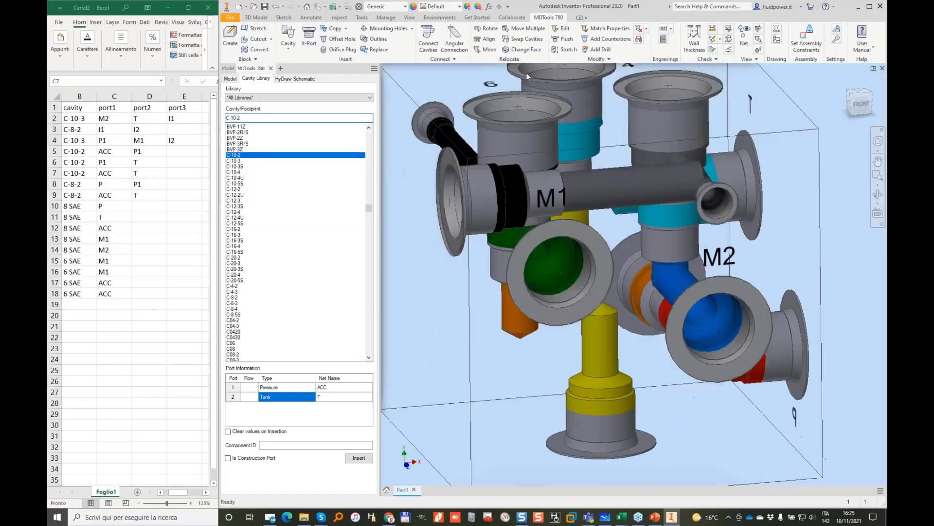
Shift cavity 5 slightly upward on the block's left face, away from port M1.
{"action": "left_click", "coordinate": [488, 50]}
{"action": "left_click", "coordinate": [480, 203]}
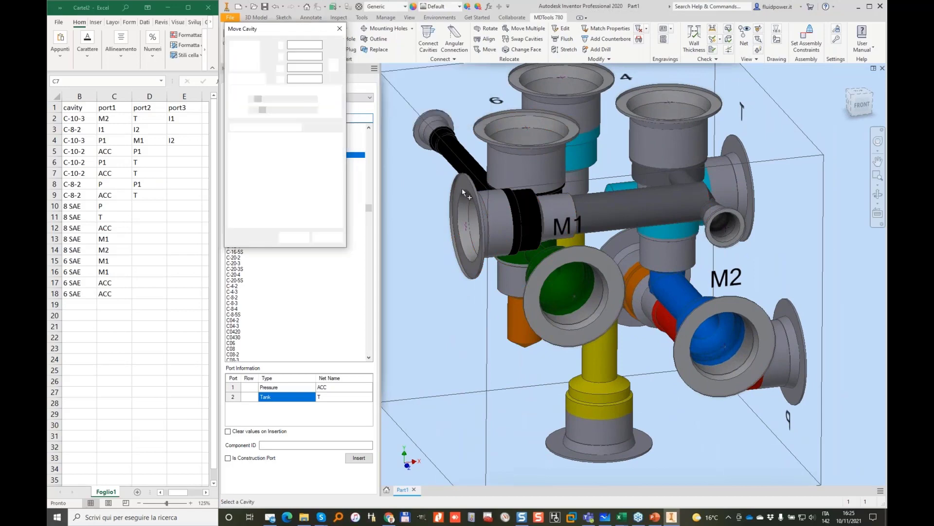
{"action": "left_click", "coordinate": [245, 110]}
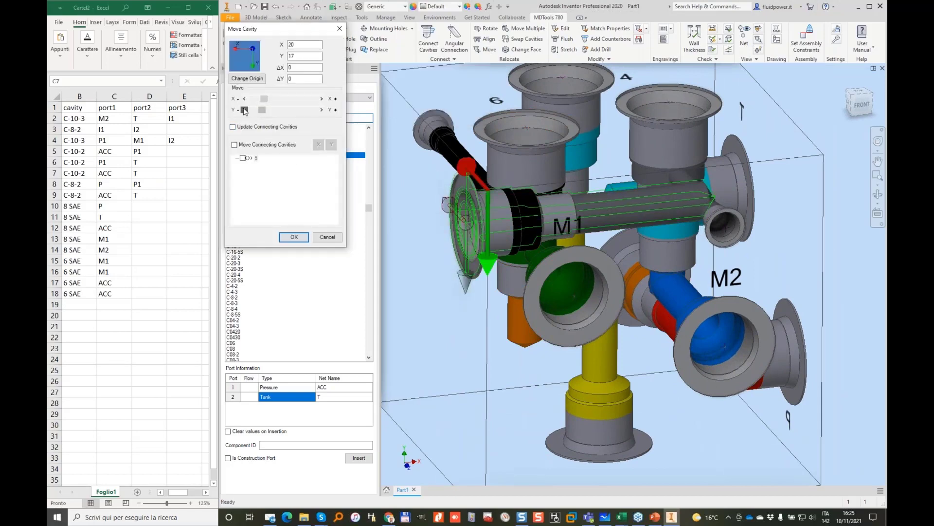
{"action": "left_click", "coordinate": [307, 237]}
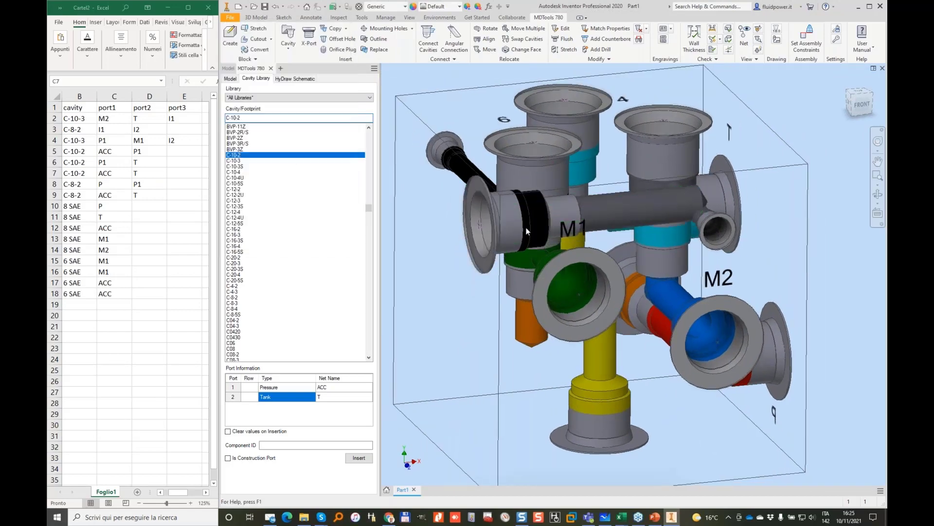
Start the Move command for repositioning another cavity in the block.
{"action": "scroll", "coordinate": [600, 251], "scroll_direction": "up", "scroll_amount": 5}
{"action": "middle_click_drag", "start_coordinate": [606, 258], "coordinate": [621, 129], "text": "shift"}
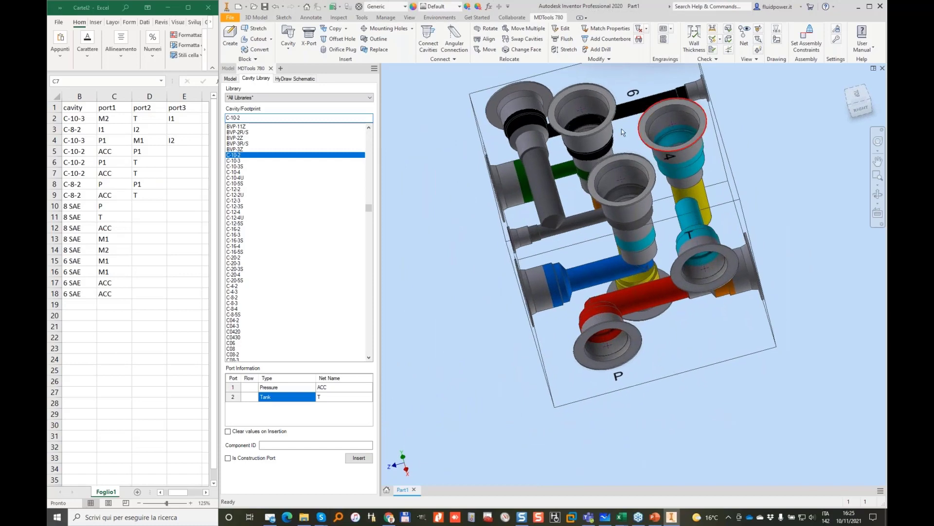
{"action": "left_click", "coordinate": [486, 49]}
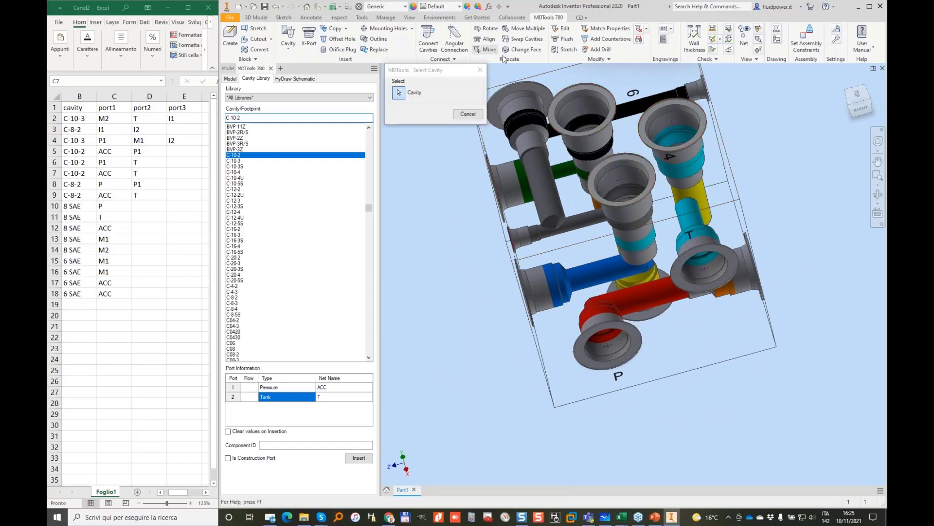
Move cavity 4 along its face and stretch the blue drill to diameter 10 and depth 48.
{"action": "left_click", "coordinate": [638, 172]}
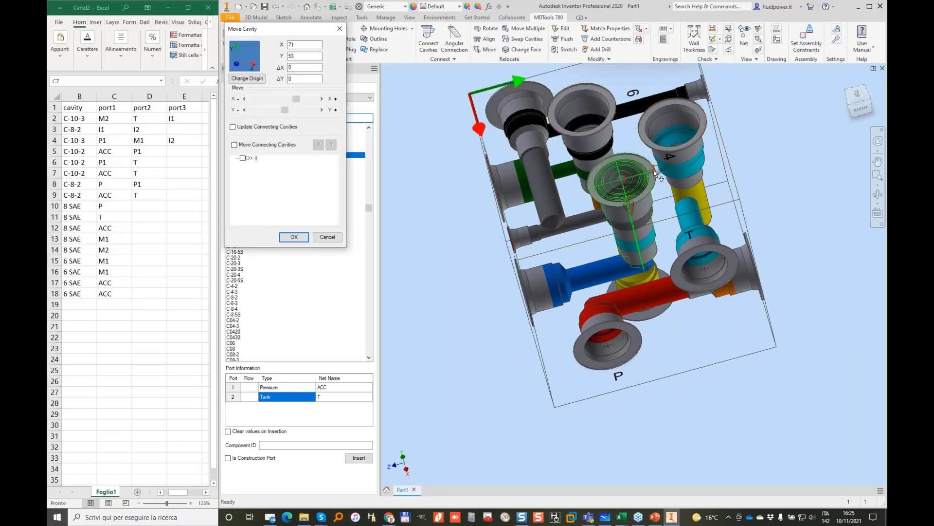
{"action": "left_click_drag", "start_coordinate": [638, 177], "coordinate": [630, 179]}
{"action": "left_click", "coordinate": [293, 237]}
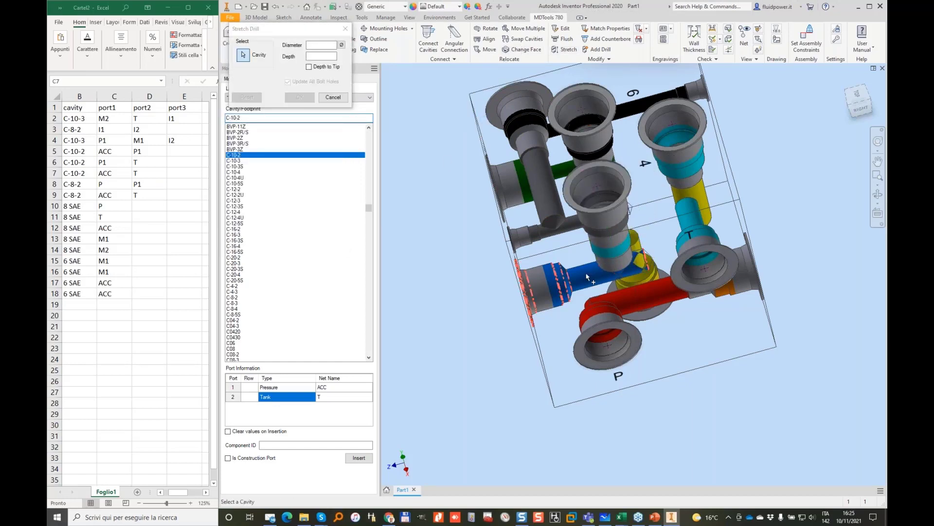
{"action": "left_click", "coordinate": [299, 141]}
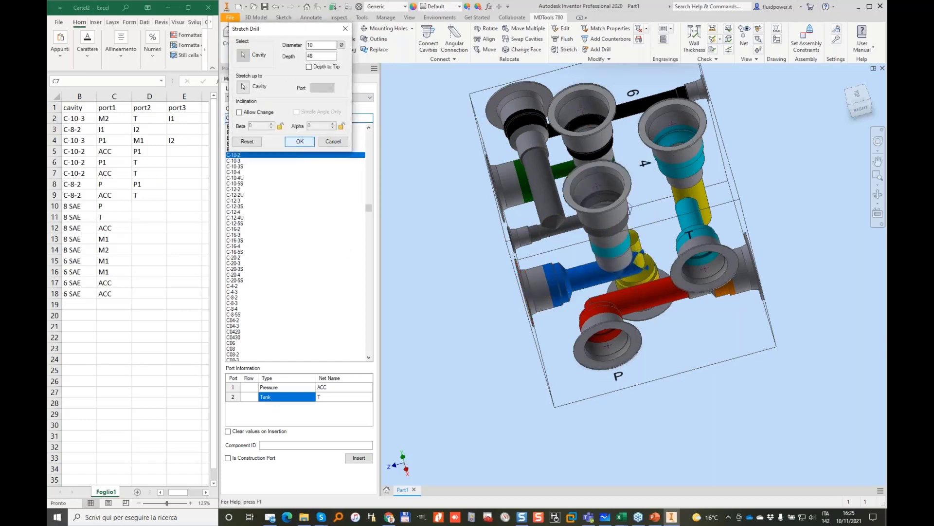
Save the manifold part as BLOCK1 in the 13_MDTools folder.
{"action": "key", "text": "ctrl+s"}
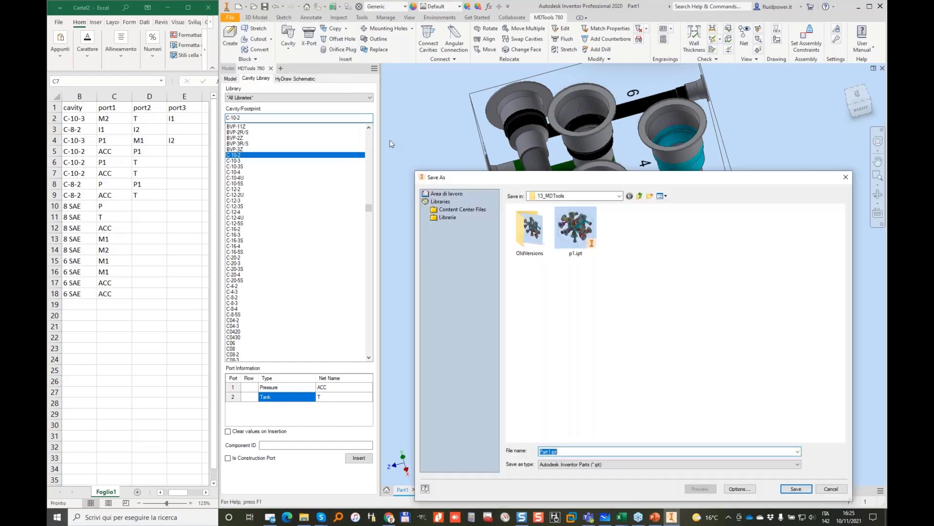
{"action": "type", "text": "BLOCK1"}
{"action": "key", "text": "Return"}
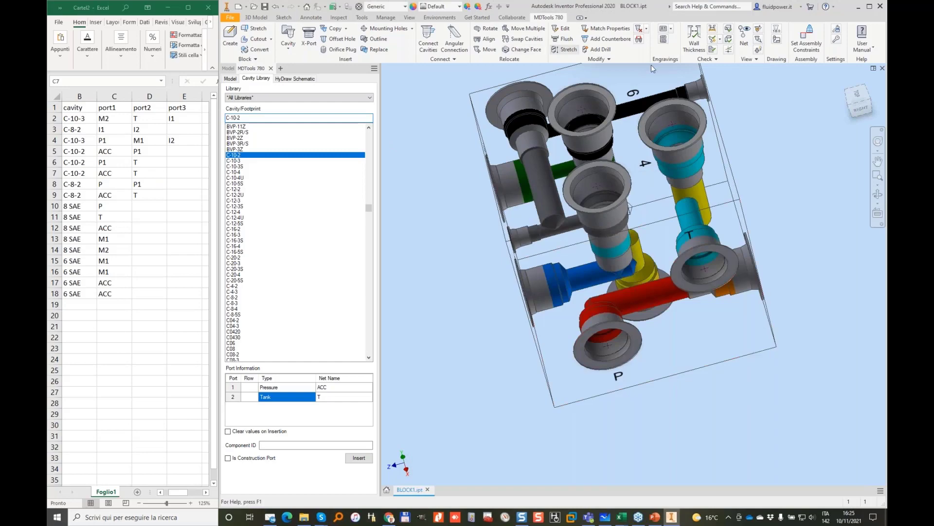
Maximize the Inventor window and create a new assembly from the Standard.iam template.
{"action": "left_click", "coordinate": [870, 6]}
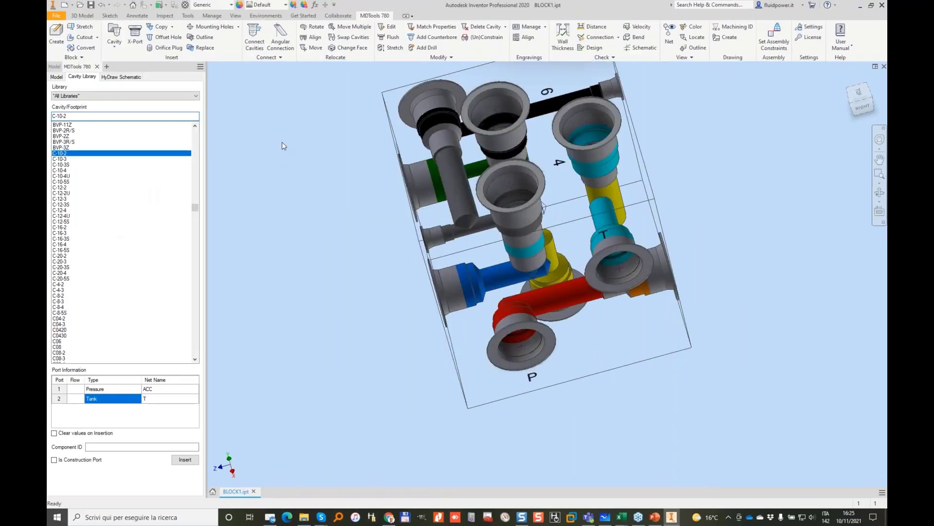
{"action": "left_click", "coordinate": [65, 5]}
{"action": "left_click", "coordinate": [445, 237]}
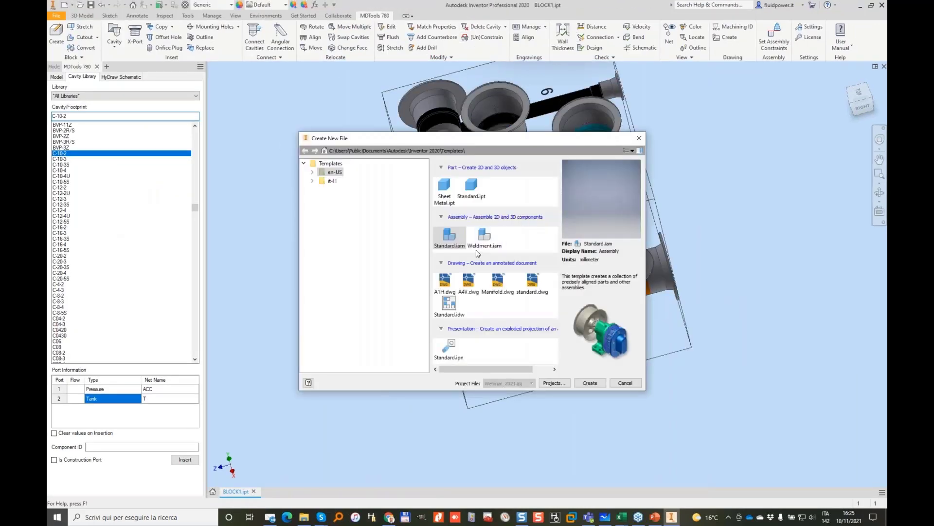
{"action": "left_click", "coordinate": [591, 382]}
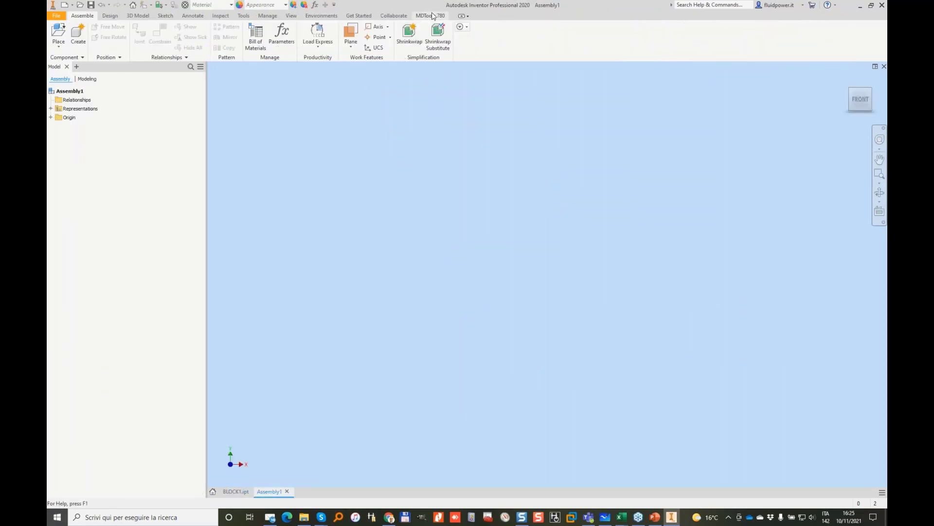
Start MDTools component assembly and place the BLOCK1 manifold from the 13_MDTools folder in the assembly.
{"action": "left_click", "coordinate": [431, 16]}
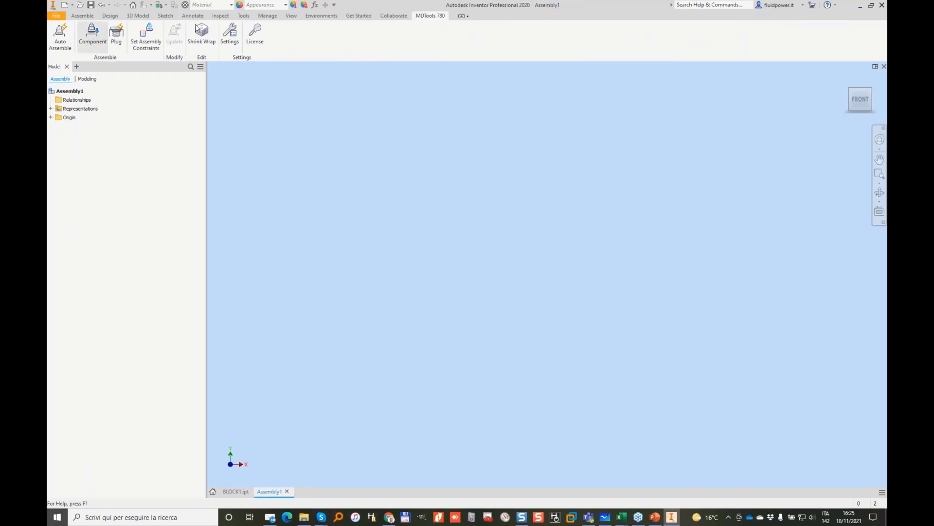
{"action": "left_click", "coordinate": [94, 38]}
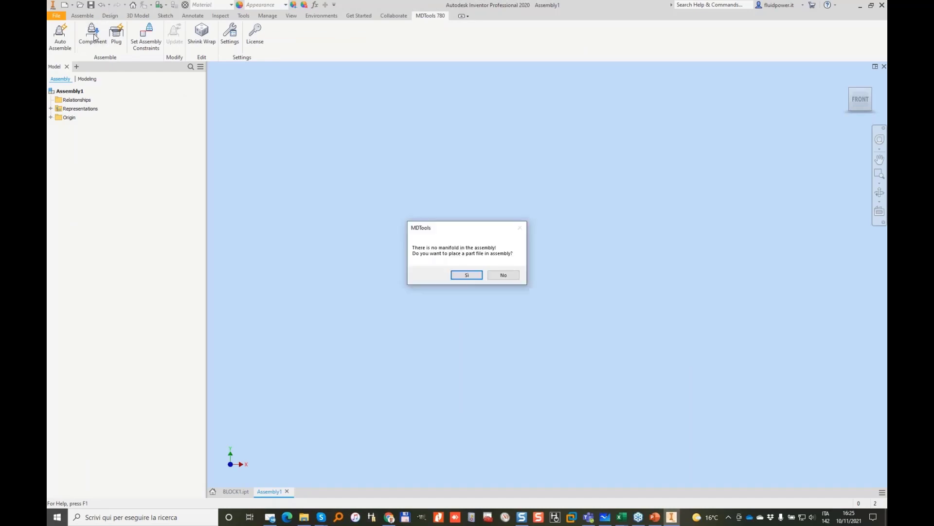
{"action": "left_click", "coordinate": [466, 276]}
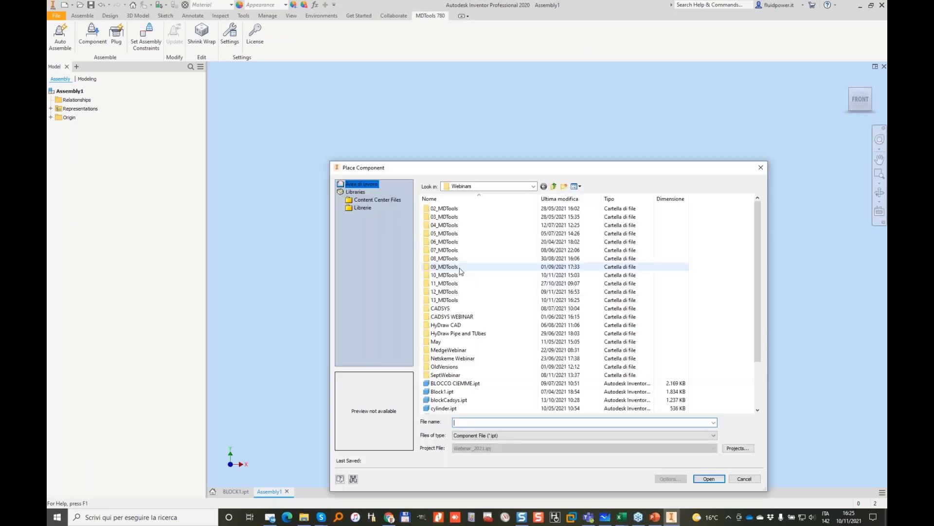
{"action": "double_click", "coordinate": [451, 300]}
{"action": "double_click", "coordinate": [490, 222]}
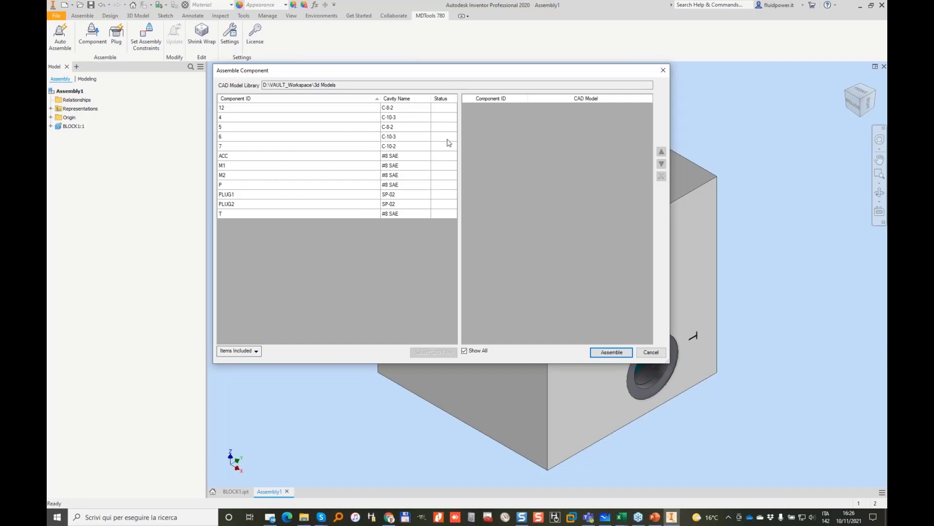
For the C-10-3 components 4 and 6, add the Hydac model HYDAC-COIL-xG-50-1836.ipt to the selected CAD models.
{"action": "left_click", "coordinate": [264, 140]}
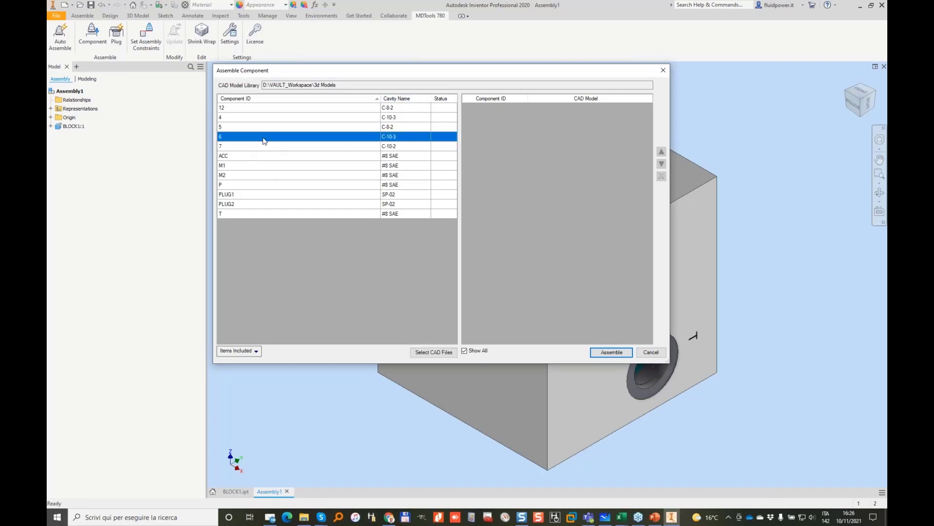
{"action": "left_click", "coordinate": [270, 147], "text": "shift"}
{"action": "left_click", "coordinate": [284, 140]}
{"action": "left_click", "coordinate": [265, 119], "text": "ctrl"}
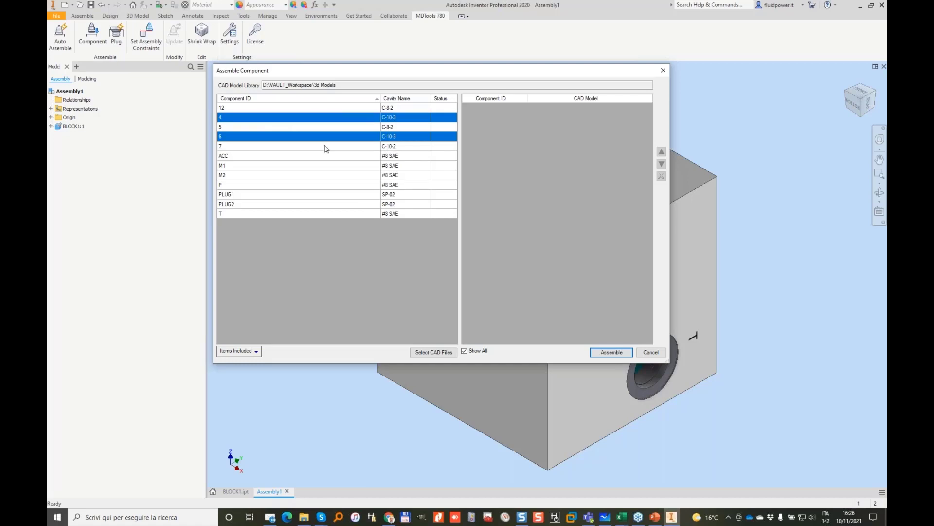
{"action": "left_click", "coordinate": [443, 353]}
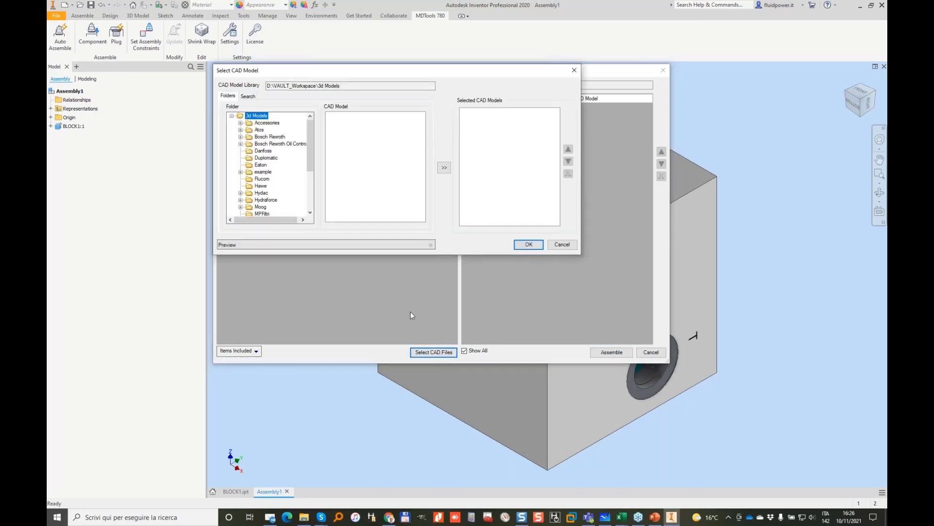
{"action": "left_click", "coordinate": [261, 193]}
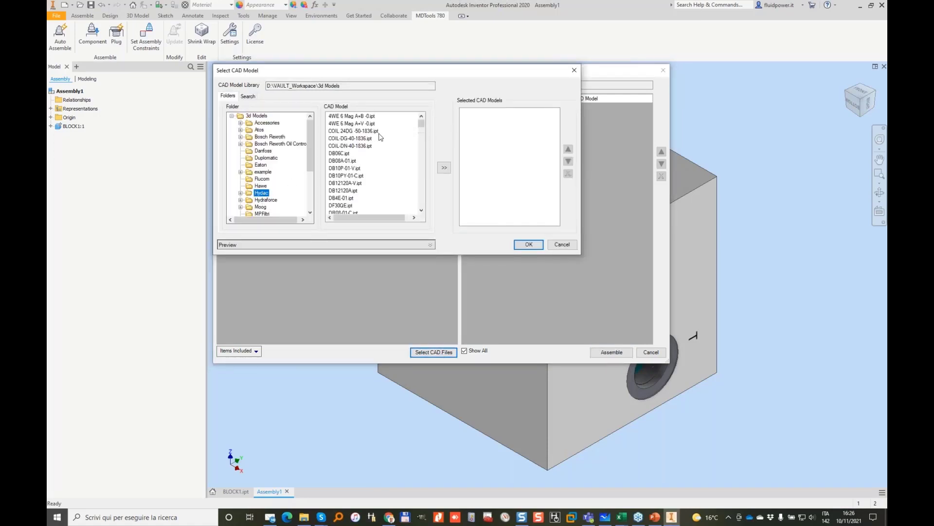
{"action": "scroll", "coordinate": [382, 136], "scroll_direction": "down", "scroll_amount": 10}
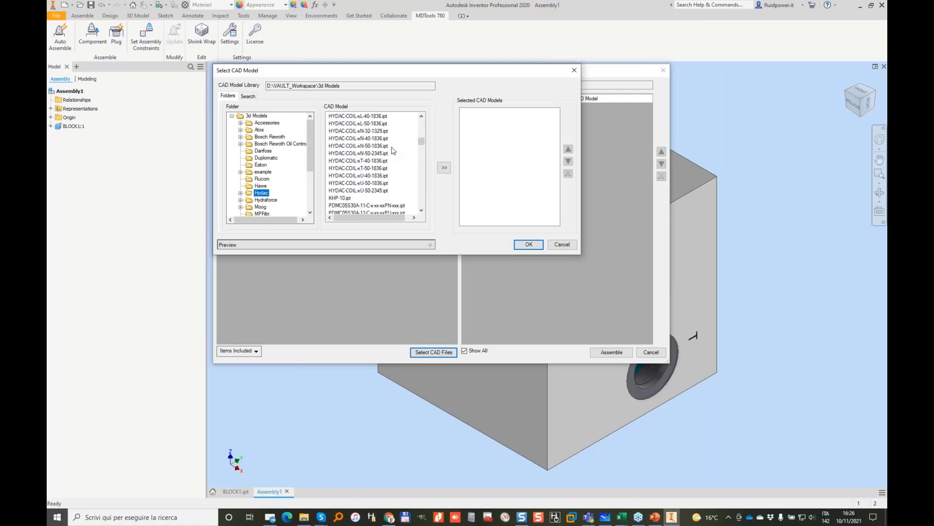
{"action": "scroll", "coordinate": [395, 154], "scroll_direction": "up", "scroll_amount": 1}
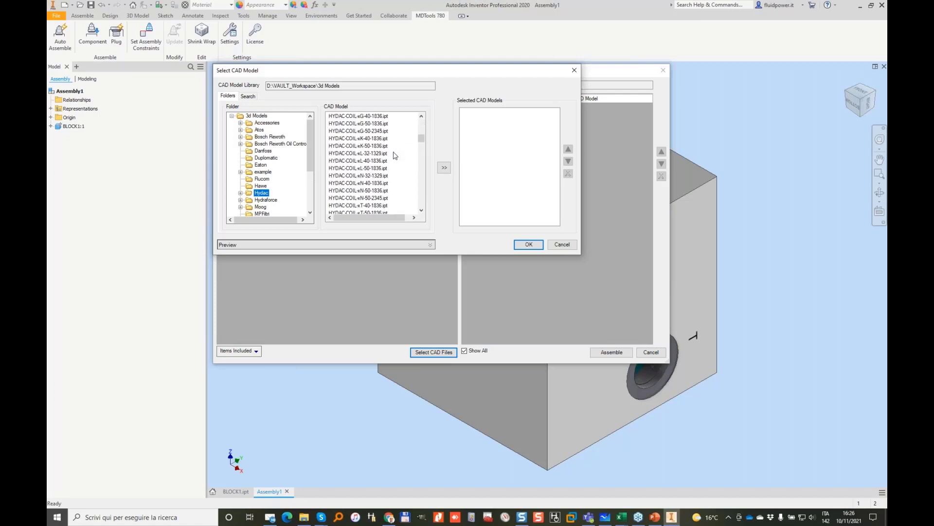
{"action": "left_click", "coordinate": [377, 124]}
{"action": "left_click", "coordinate": [388, 244]}
{"action": "left_click", "coordinate": [444, 168]}
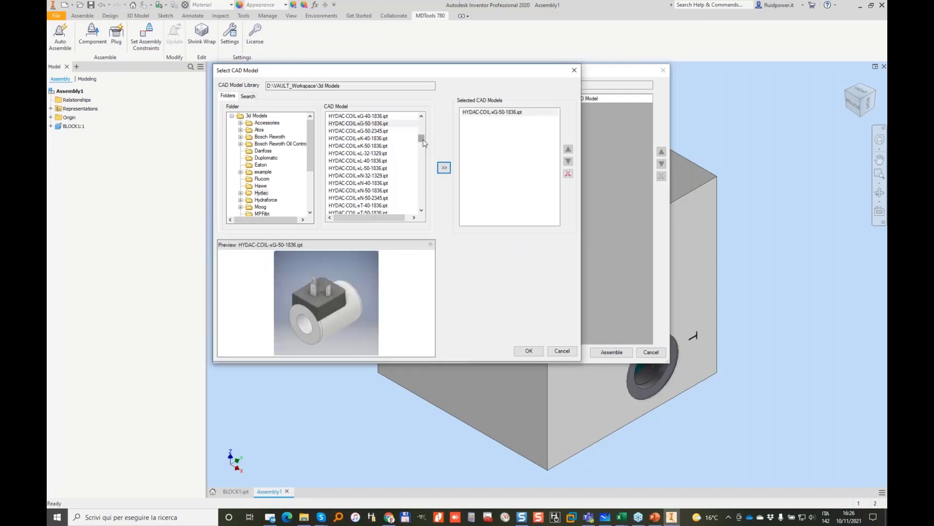
Add the Hydac valve WK10C-01.ipt, order it above the coil, and assign both models to components 4 and 6.
{"action": "left_click_drag", "start_coordinate": [422, 140], "coordinate": [424, 201]}
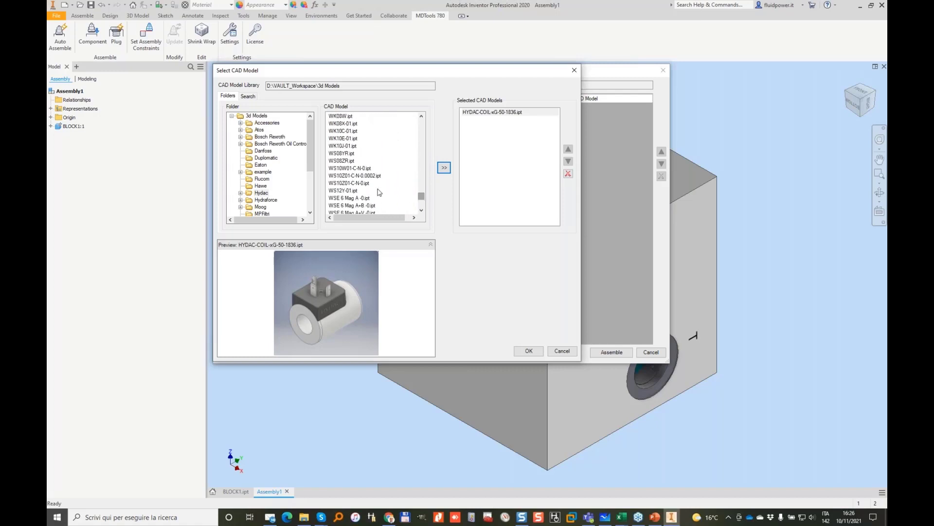
{"action": "left_click", "coordinate": [343, 132]}
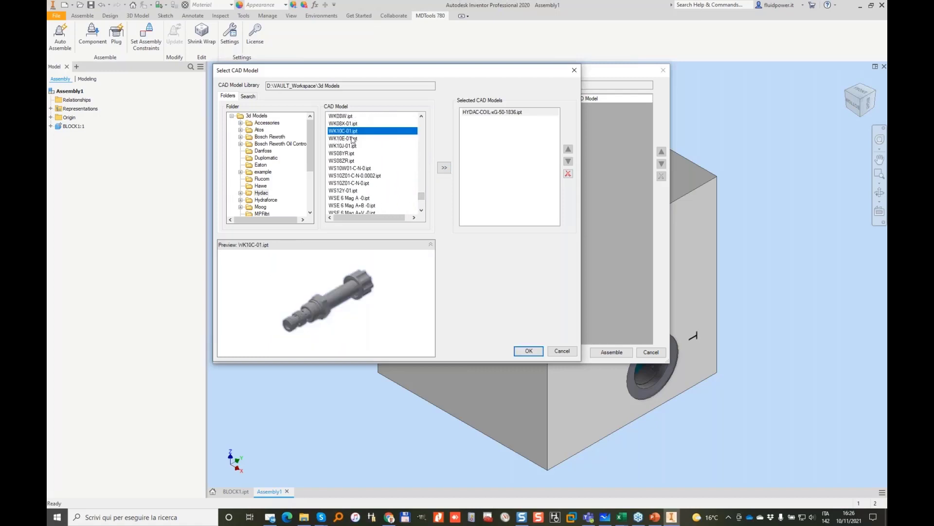
{"action": "left_click", "coordinate": [443, 167]}
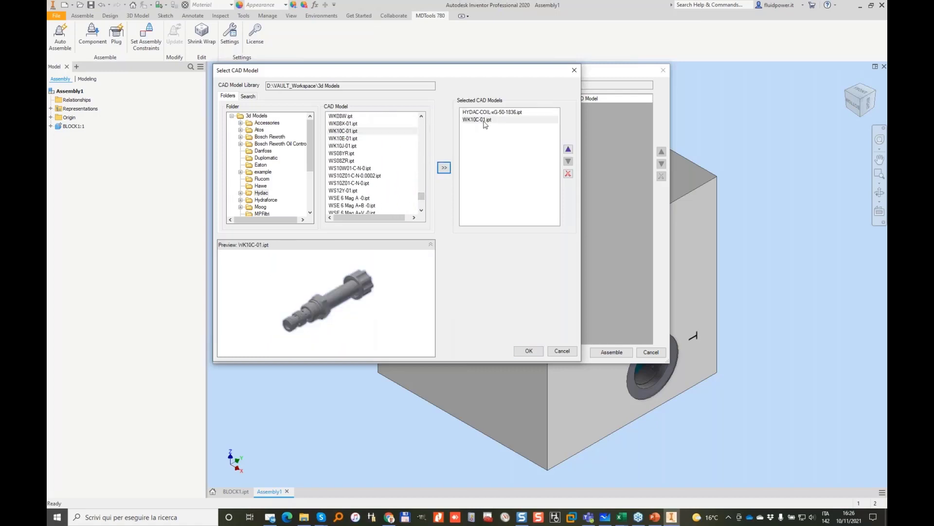
{"action": "left_click", "coordinate": [485, 122]}
{"action": "left_click", "coordinate": [568, 149]}
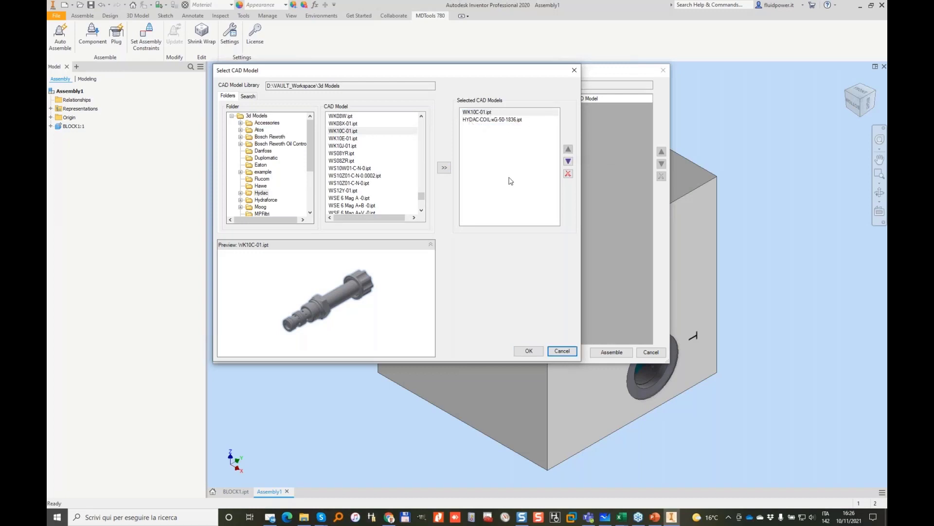
{"action": "left_click", "coordinate": [529, 351]}
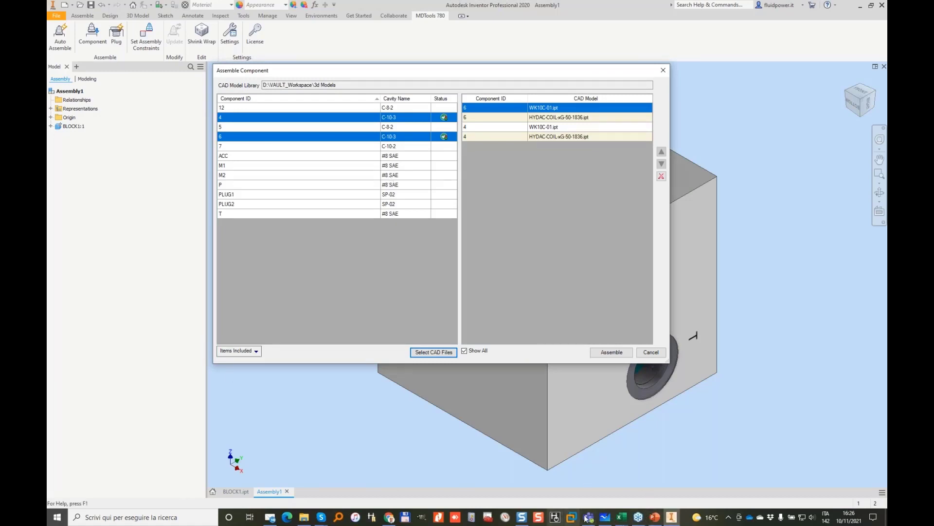
Switch to Microsoft Whiteboard, circle valve 7 in the hydraulic schematic, and return to the Inventor assembly.
{"action": "left_click", "coordinate": [605, 517]}
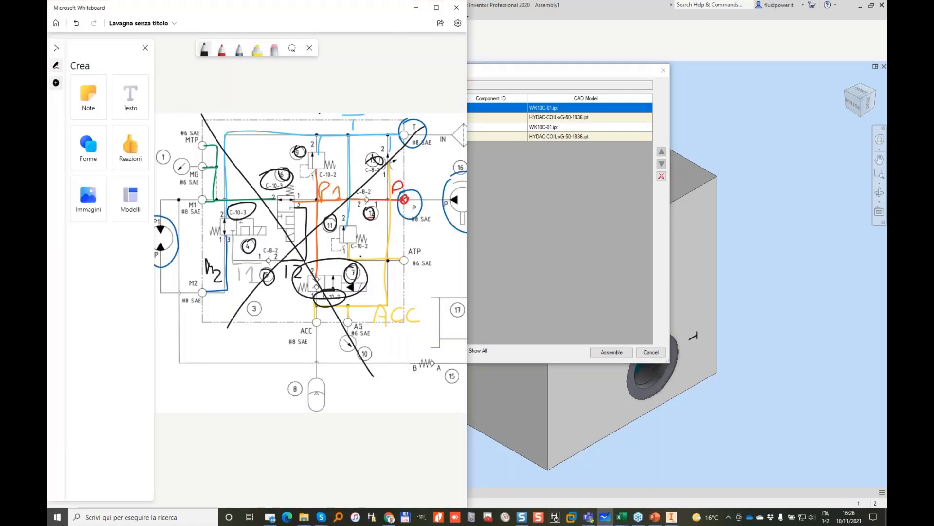
{"action": "mouse_move", "coordinate": [292, 284]}
{"action": "left_mouse_down"}
{"action": "mouse_move", "coordinate": [369, 265]}
{"action": "mouse_move", "coordinate": [335, 303]}
{"action": "left_mouse_up"}
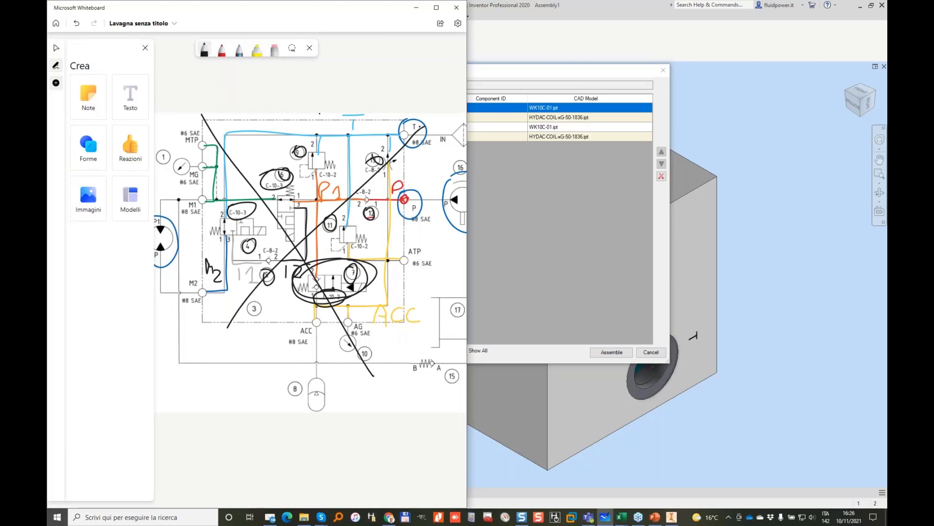
{"action": "left_click", "coordinate": [522, 76]}
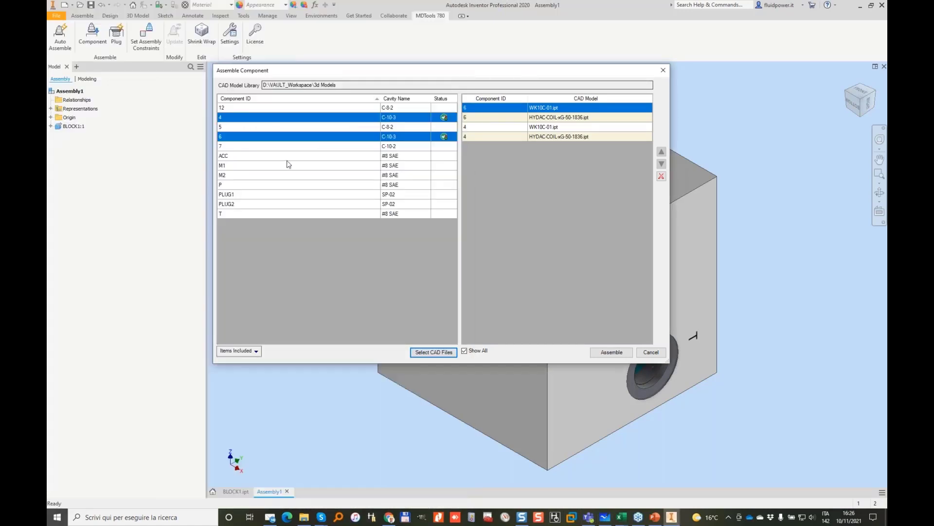
For the C-10-2 component 7, add the Hydac valve WS10W01-C-N-0.ipt to the selected CAD models.
{"action": "left_click", "coordinate": [401, 146]}
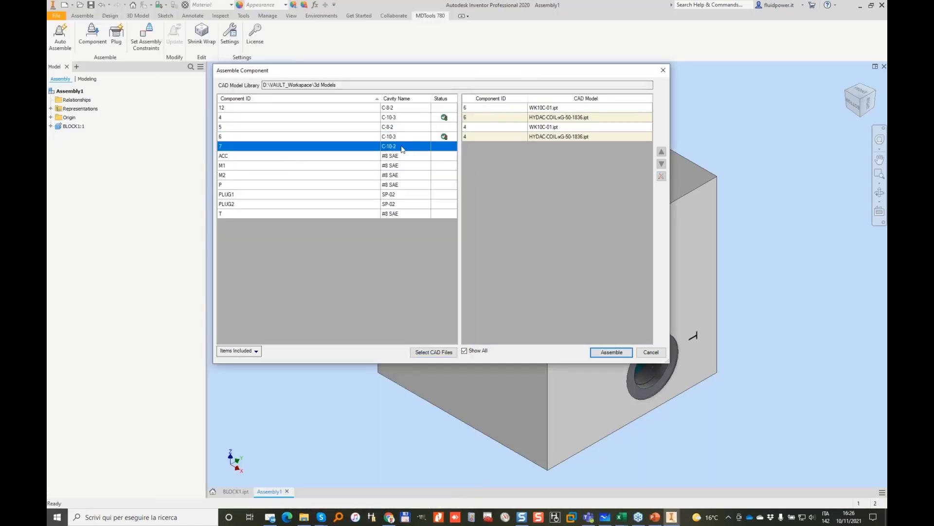
{"action": "left_click", "coordinate": [432, 351]}
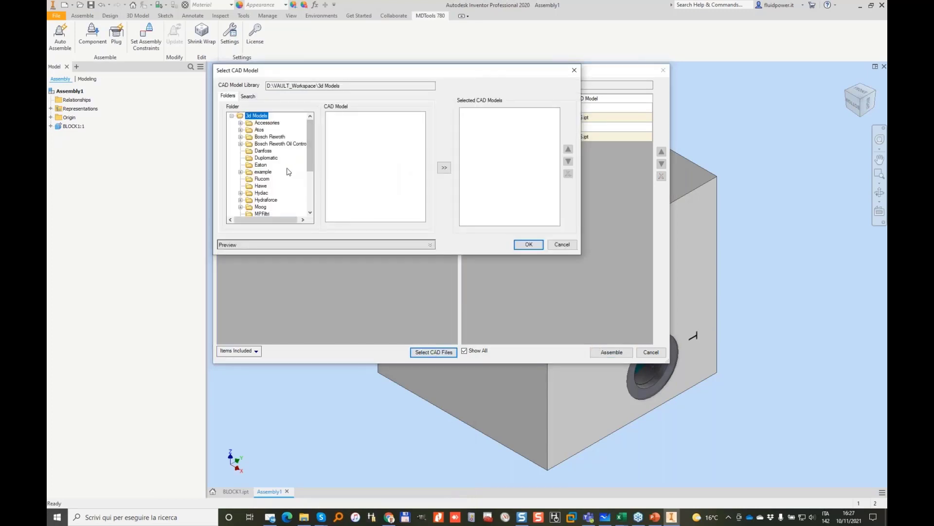
{"action": "left_click", "coordinate": [261, 193]}
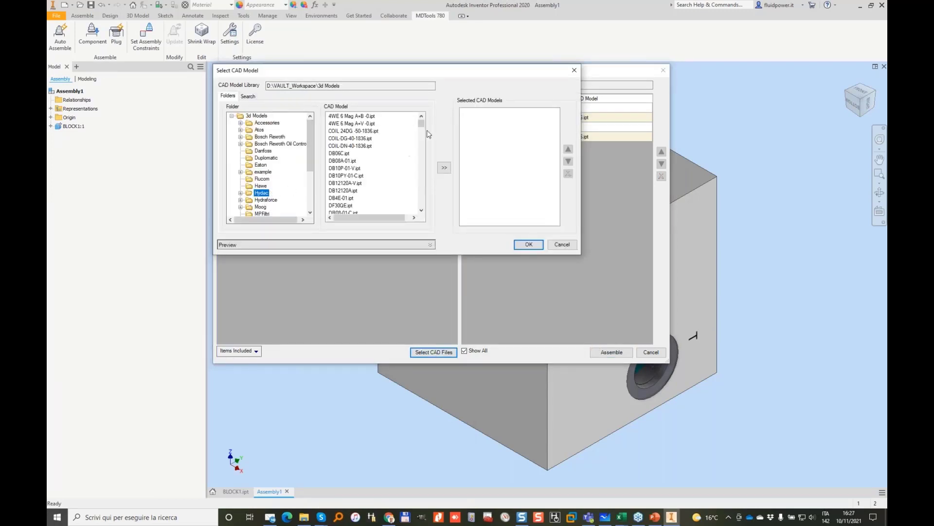
{"action": "left_click_drag", "start_coordinate": [422, 126], "coordinate": [423, 197]}
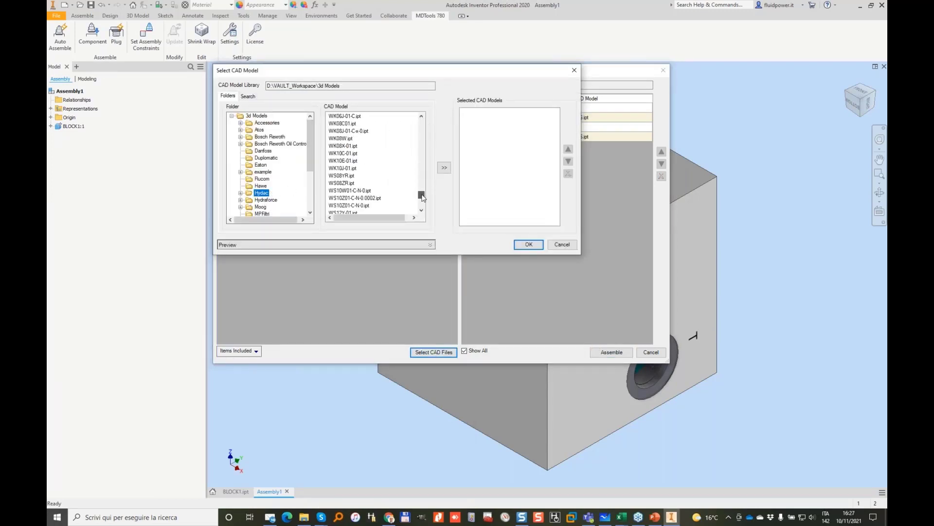
{"action": "left_click", "coordinate": [343, 193]}
{"action": "left_click", "coordinate": [428, 244]}
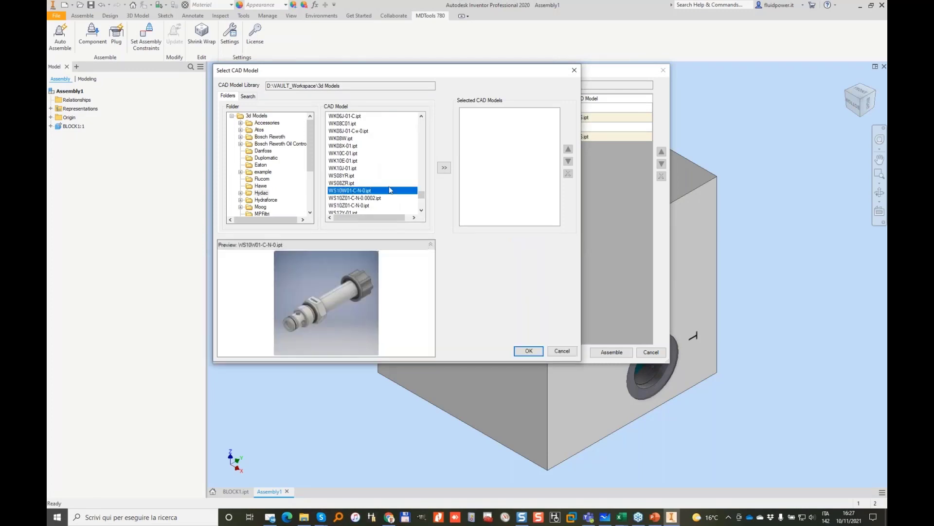
{"action": "left_click", "coordinate": [444, 168]}
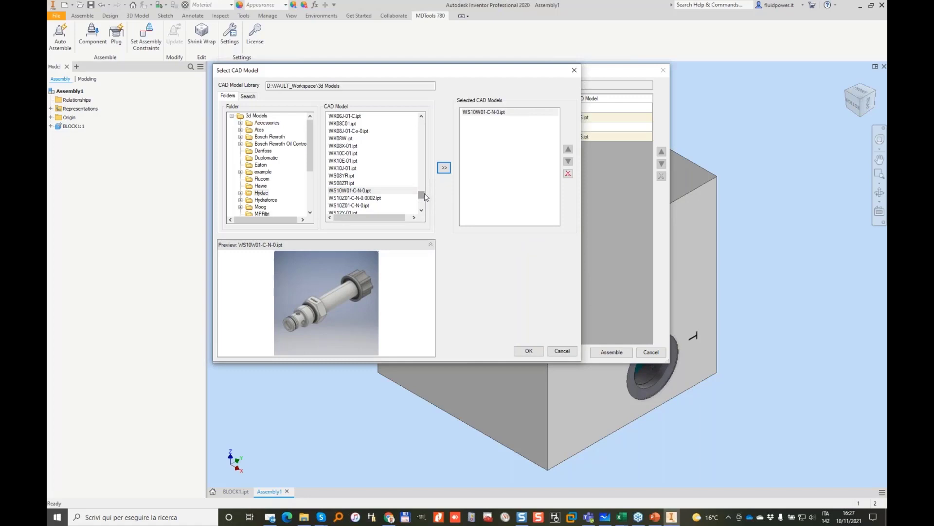
Add the coil HYDAC-COIL-xG-50-1836.ipt alongside the valve and assign both models to component 7.
{"action": "left_click_drag", "start_coordinate": [424, 196], "coordinate": [423, 137]}
{"action": "scroll", "coordinate": [402, 178], "scroll_direction": "down", "scroll_amount": 1}
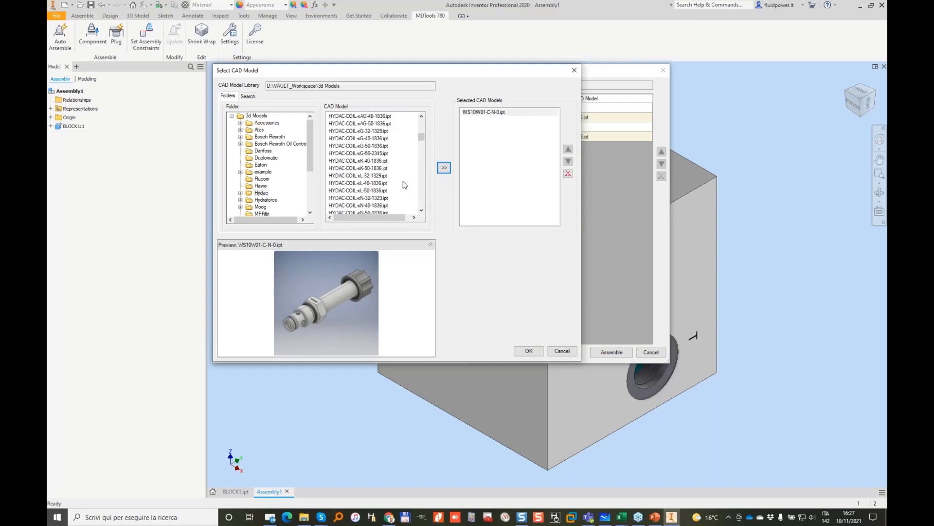
{"action": "left_click", "coordinate": [370, 146]}
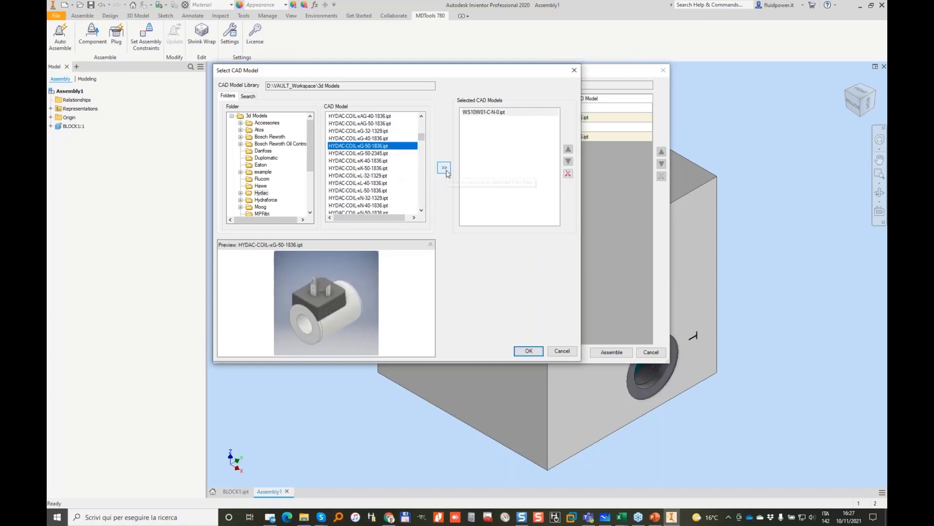
{"action": "left_click", "coordinate": [445, 168]}
{"action": "left_click", "coordinate": [529, 351]}
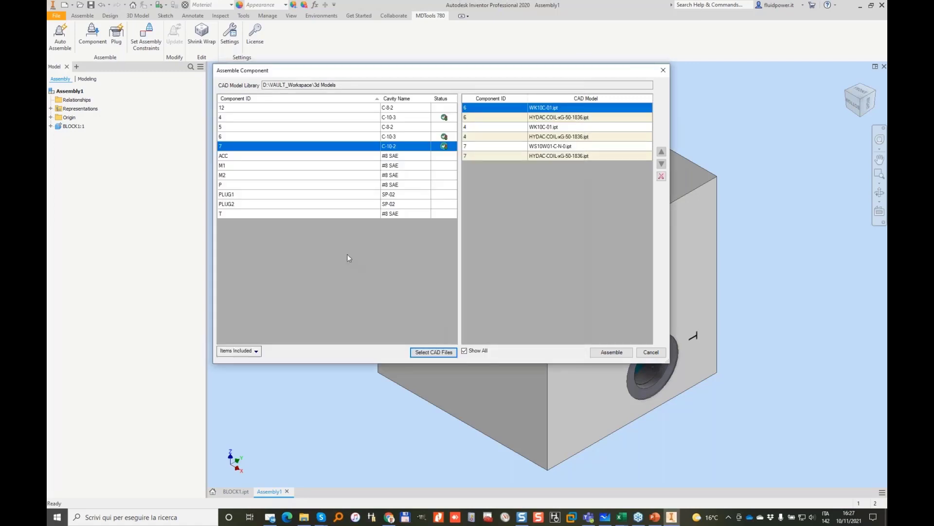
Select the C-8-2 component 5, switch to Microsoft Whiteboard to circle the two C-8-2 check valves in the schematic, and return to Inventor.
{"action": "left_click", "coordinate": [396, 127]}
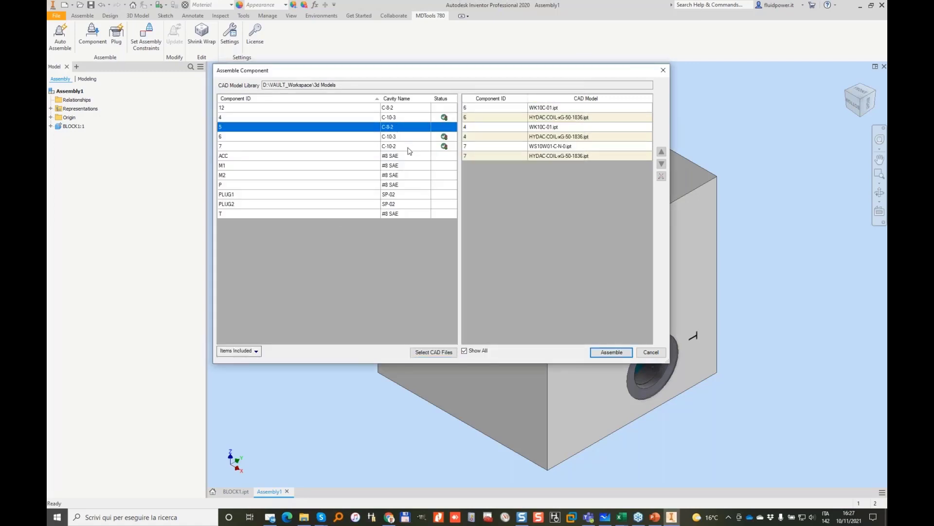
{"action": "left_click", "coordinate": [605, 517]}
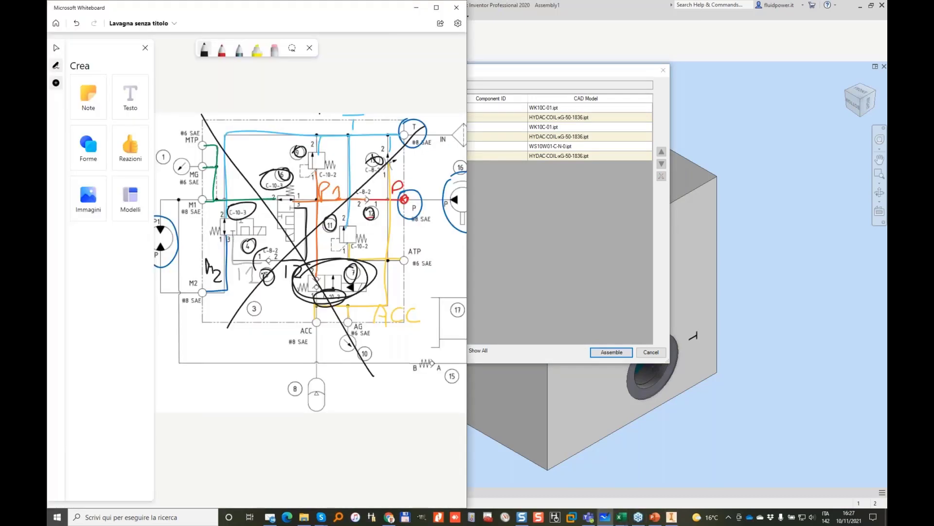
{"action": "left_click_drag", "start_coordinate": [288, 261], "coordinate": [291, 249]}
{"action": "left_click_drag", "start_coordinate": [378, 204], "coordinate": [357, 201]}
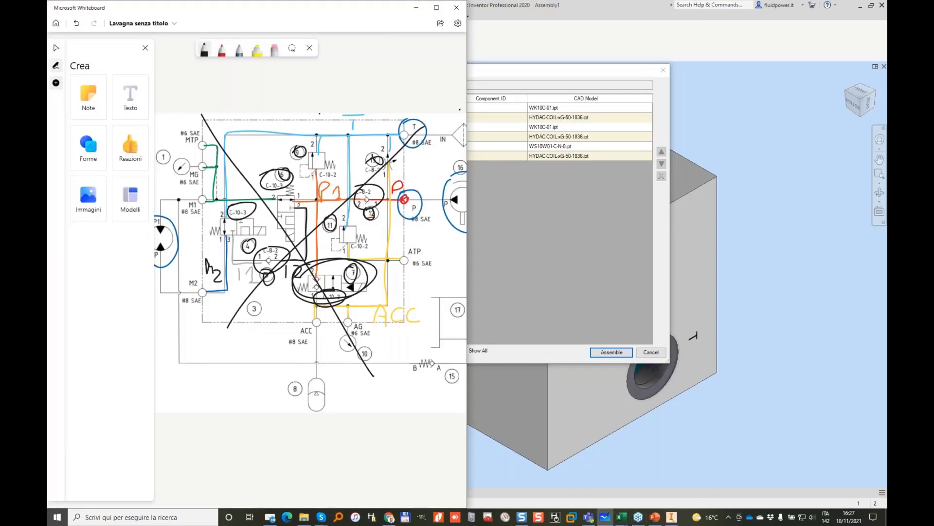
{"action": "left_click", "coordinate": [505, 78]}
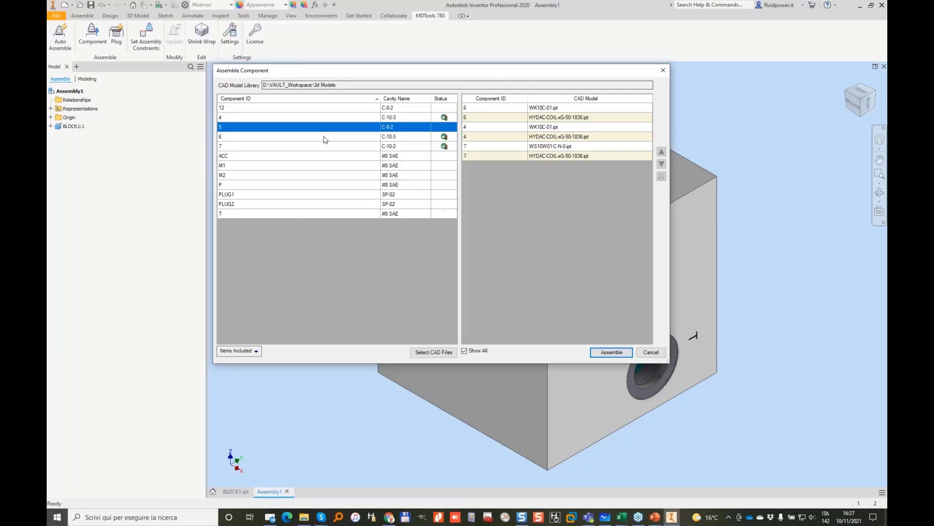
Include component 12 in the selection and assign the Hydac valve RV08A-01.ipt to both C-8-2 components, 5 and 12.
{"action": "left_click", "coordinate": [399, 109], "text": "ctrl"}
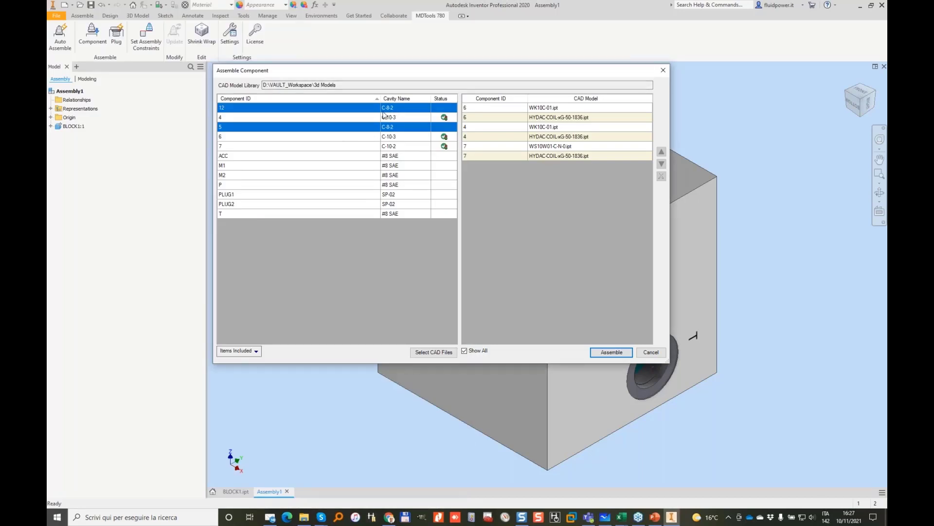
{"action": "left_click", "coordinate": [440, 351]}
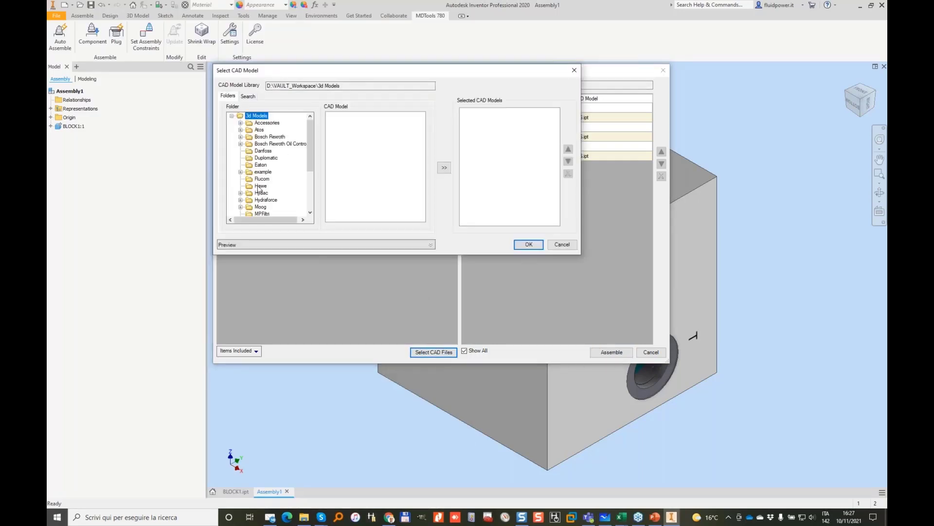
{"action": "left_click", "coordinate": [261, 193]}
{"action": "left_click_drag", "start_coordinate": [423, 124], "coordinate": [425, 165]}
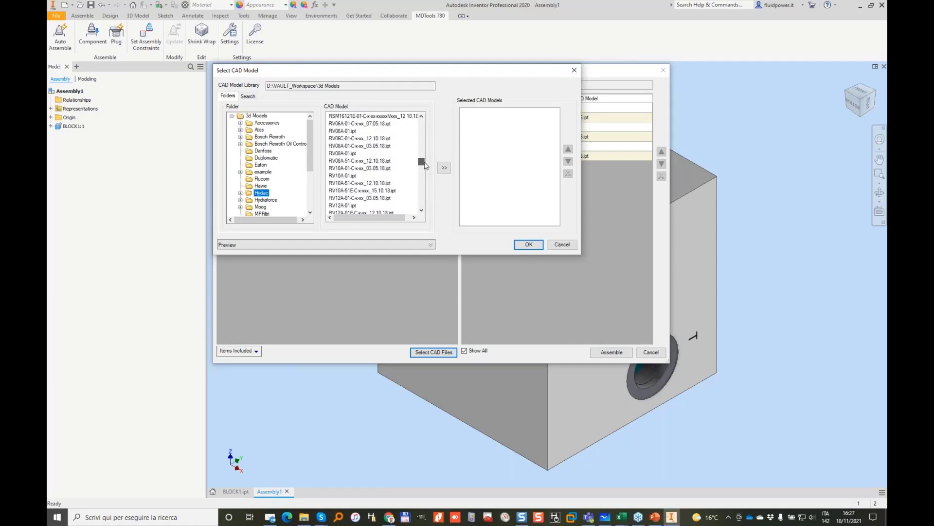
{"action": "left_click", "coordinate": [347, 153]}
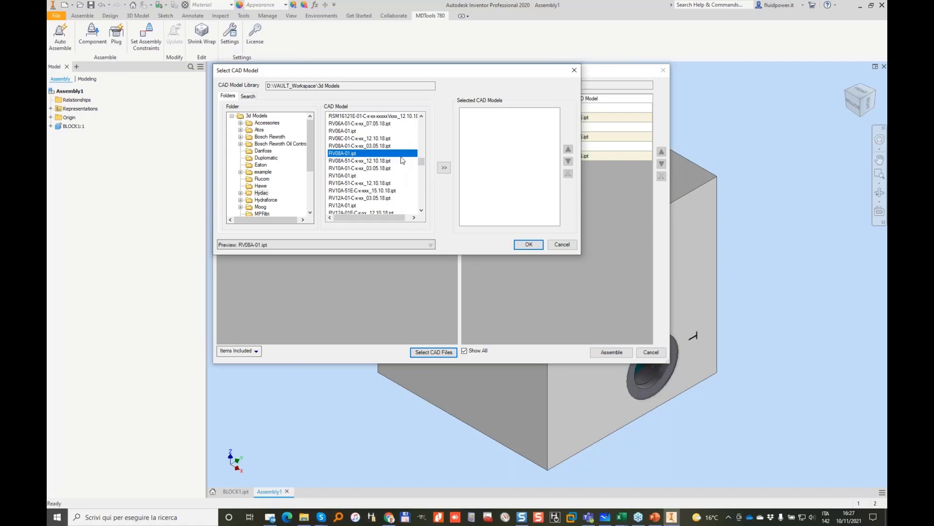
{"action": "left_click", "coordinate": [431, 245]}
{"action": "left_click", "coordinate": [445, 168]}
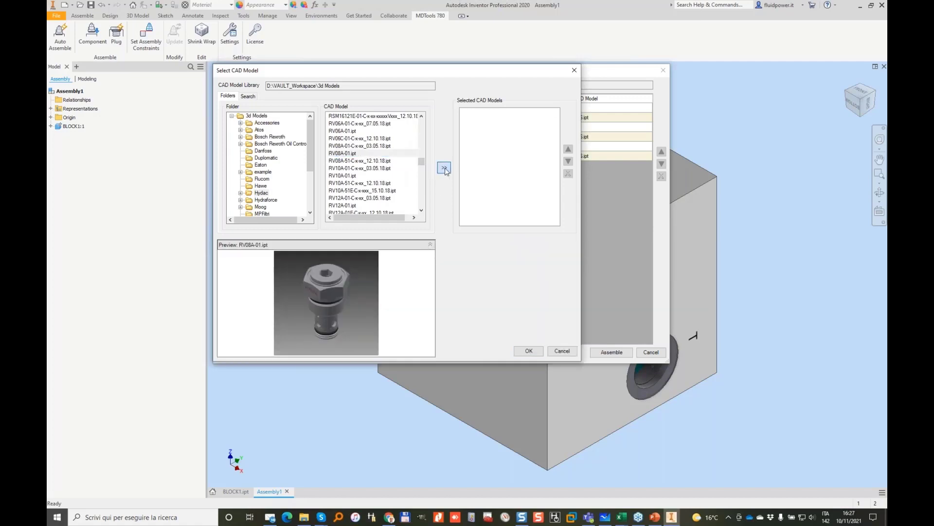
{"action": "left_click", "coordinate": [529, 350]}
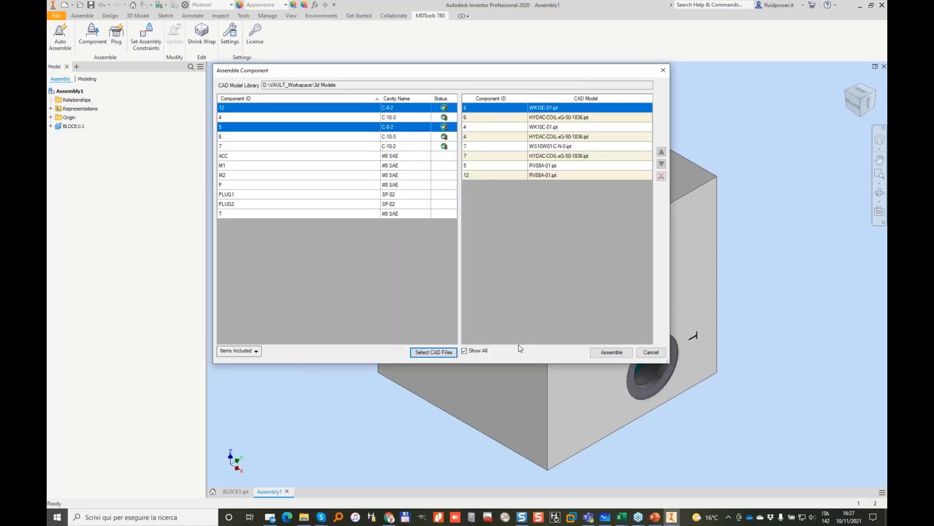
Assemble the assigned valves and coils into the manifold block, close the component dialog, and insert the plugs into their cavities.
{"action": "left_click", "coordinate": [613, 352]}
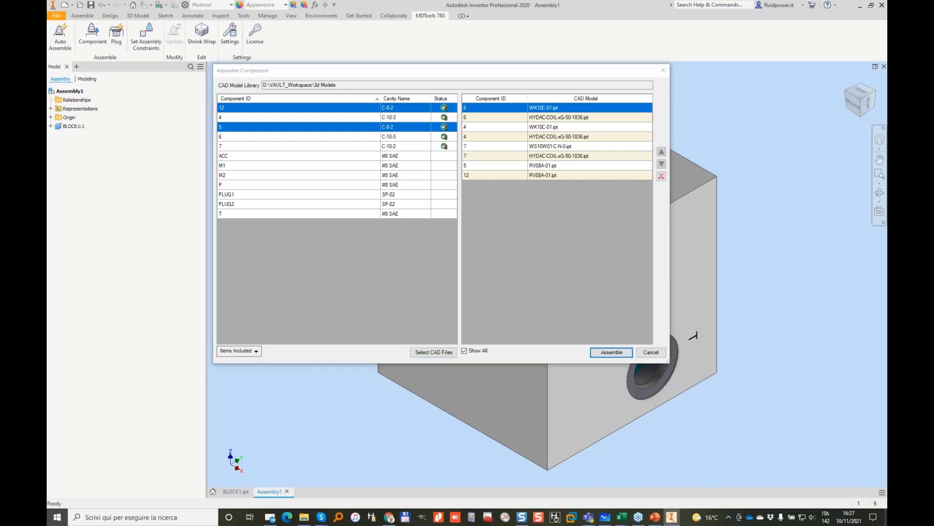
{"action": "left_click", "coordinate": [652, 352]}
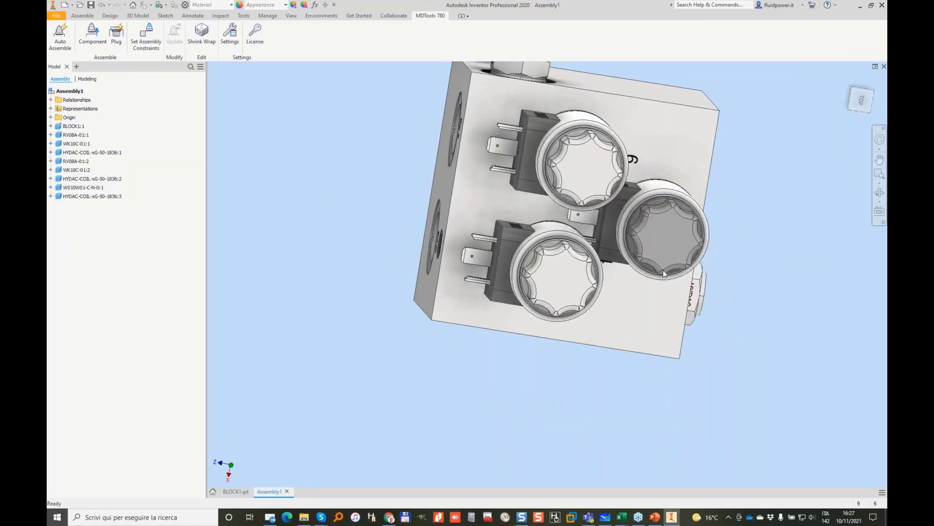
{"action": "left_click_drag", "start_coordinate": [664, 273], "coordinate": [757, 175]}
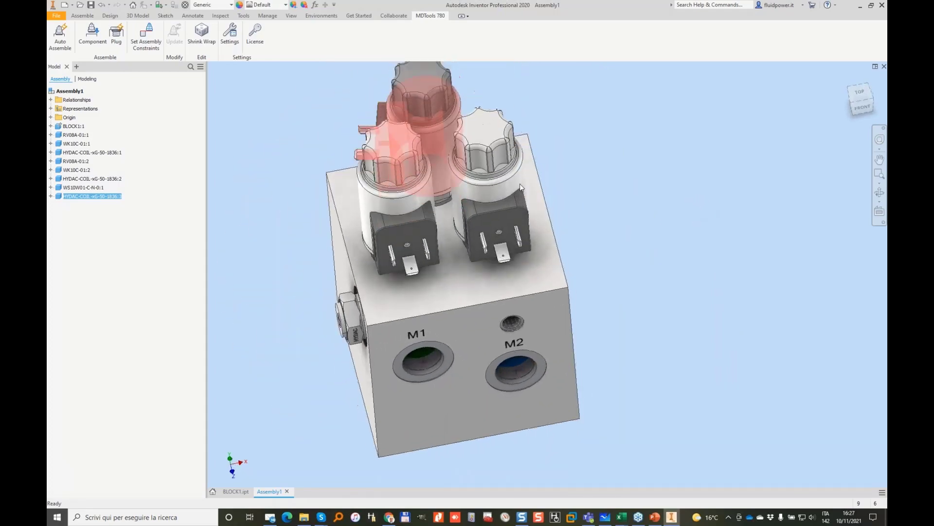
{"action": "left_click", "coordinate": [603, 142]}
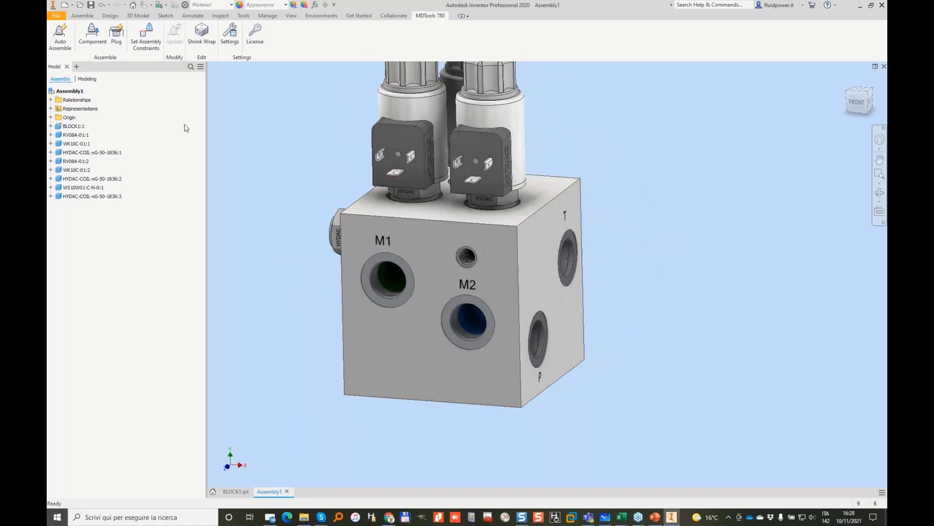
{"action": "left_click", "coordinate": [116, 34]}
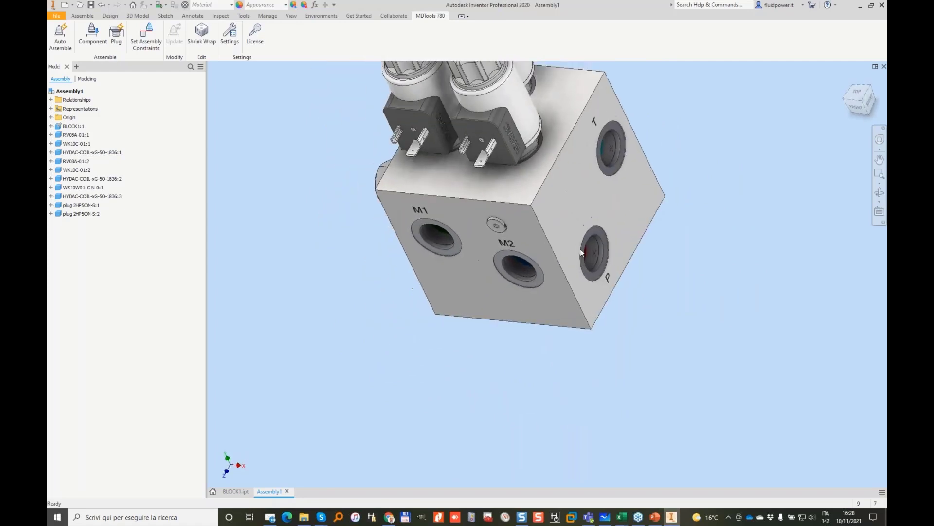
Switch to the BLOCK1.ipt part and apply Connect Cavities to the T port cavity.
{"action": "left_click", "coordinate": [236, 491]}
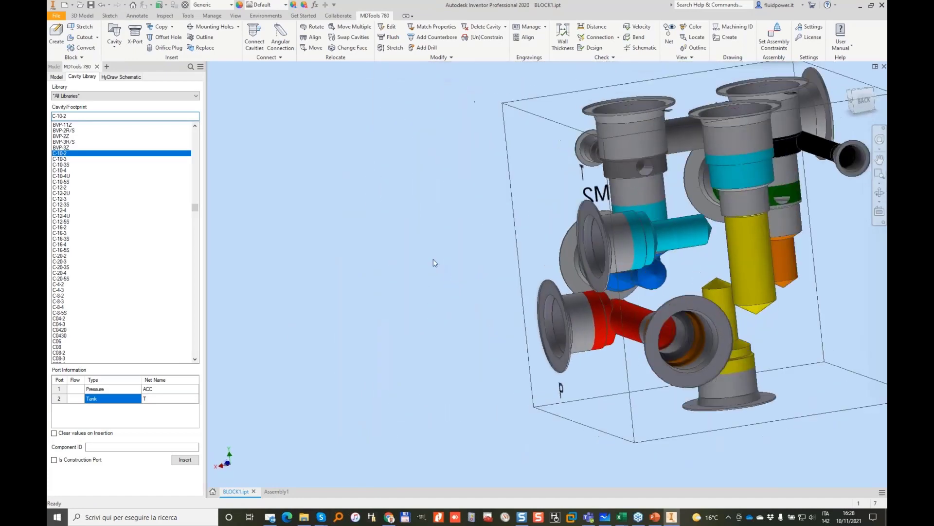
{"action": "left_click", "coordinate": [250, 39]}
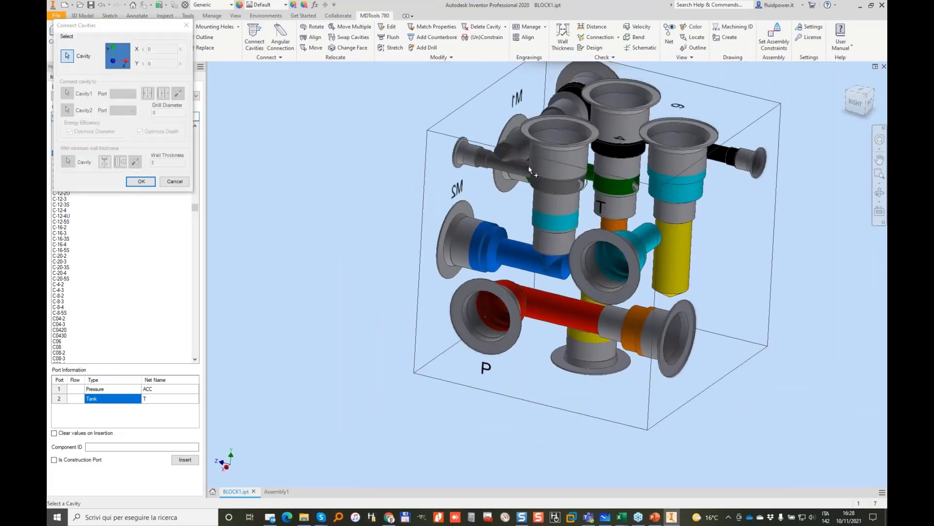
{"action": "left_click", "coordinate": [604, 267]}
{"action": "left_click", "coordinate": [119, 105]}
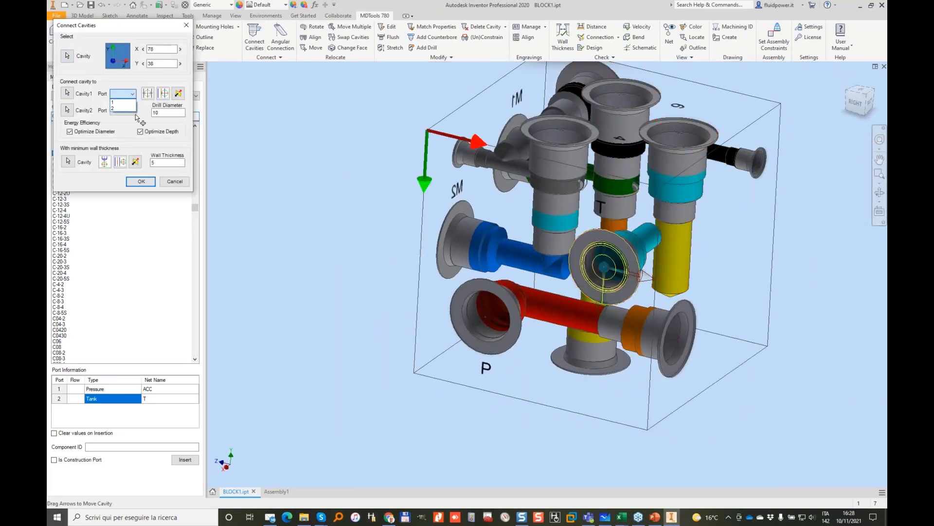
{"action": "left_click", "coordinate": [141, 181]}
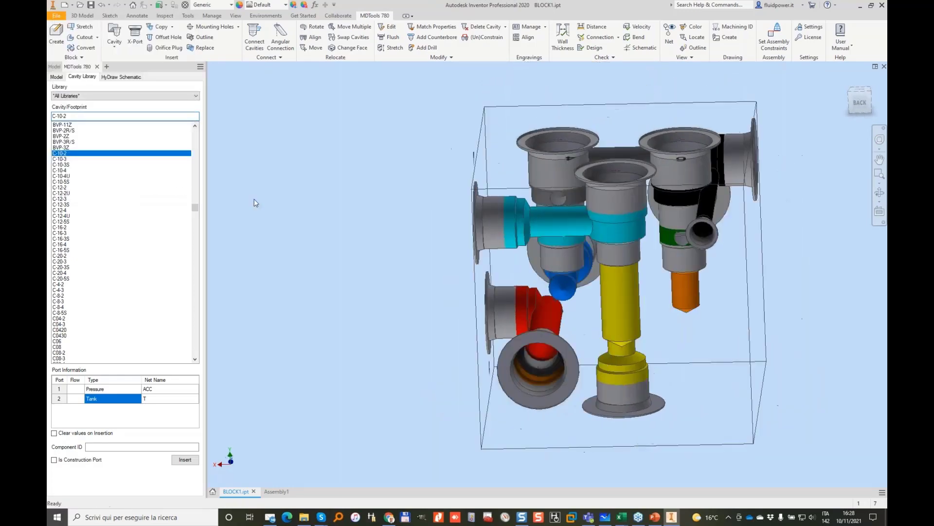
Snap the Inventor window to one half of the screen and bring up the Cartel2 workbook beside it.
{"action": "key", "text": "alt+Tab"}
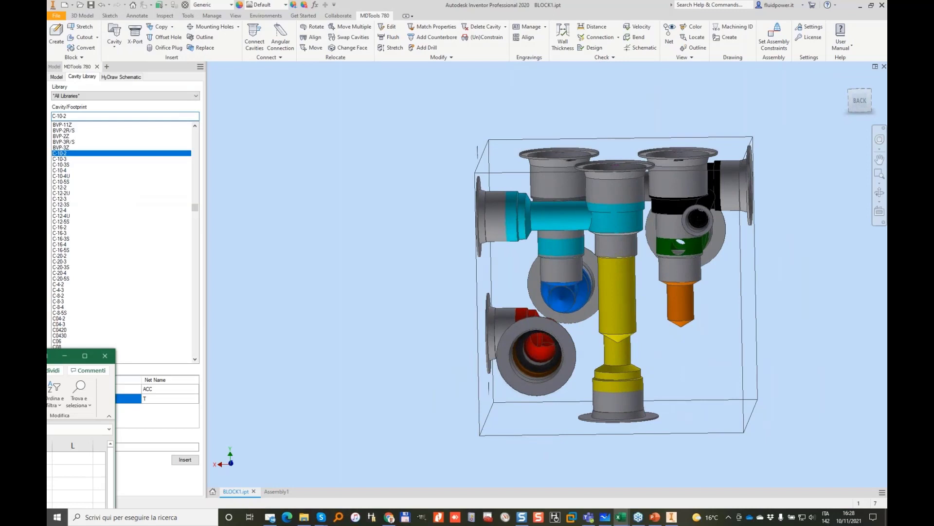
{"action": "left_click", "coordinate": [361, 200]}
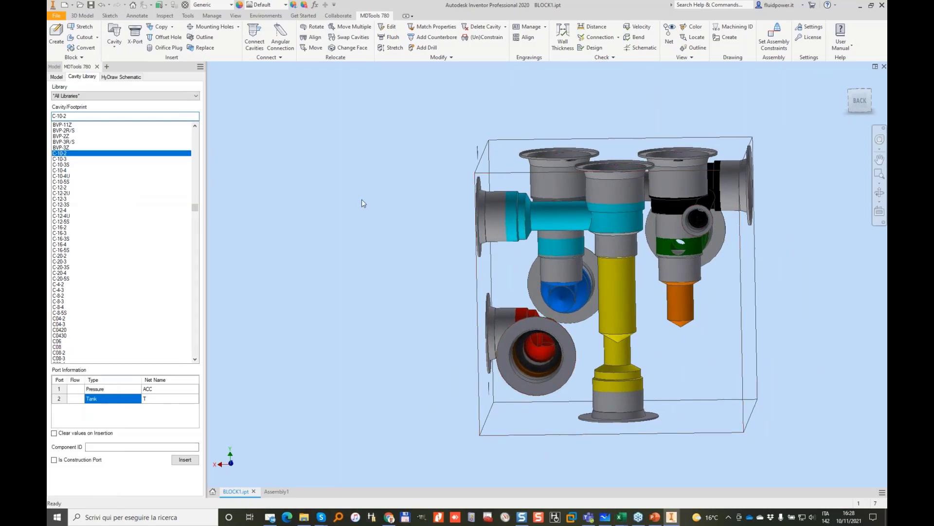
{"action": "middle_click_drag", "start_coordinate": [361, 199], "coordinate": [410, 285], "text": "shift"}
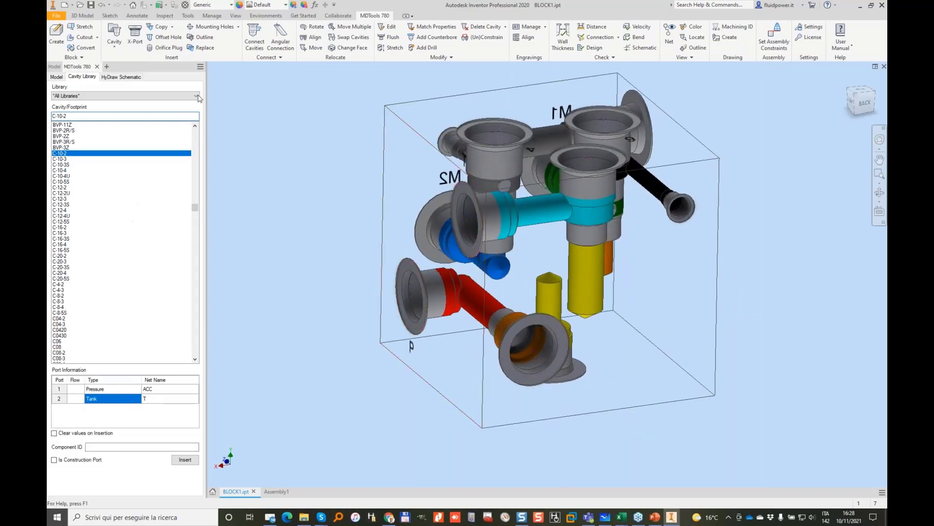
{"action": "right_click", "coordinate": [613, 11]}
{"action": "left_click_drag", "start_coordinate": [589, 6], "coordinate": [887, 28]}
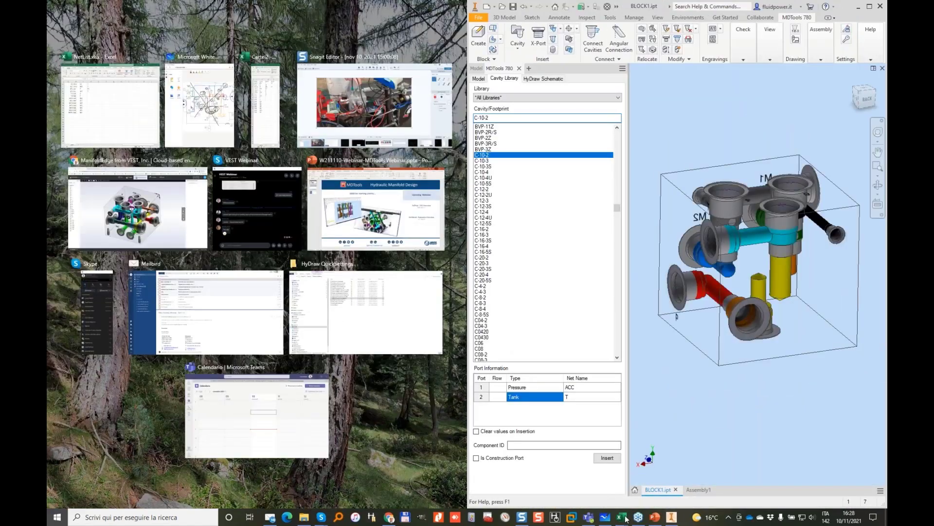
{"action": "left_click", "coordinate": [621, 517]}
{"action": "left_click", "coordinate": [662, 481]}
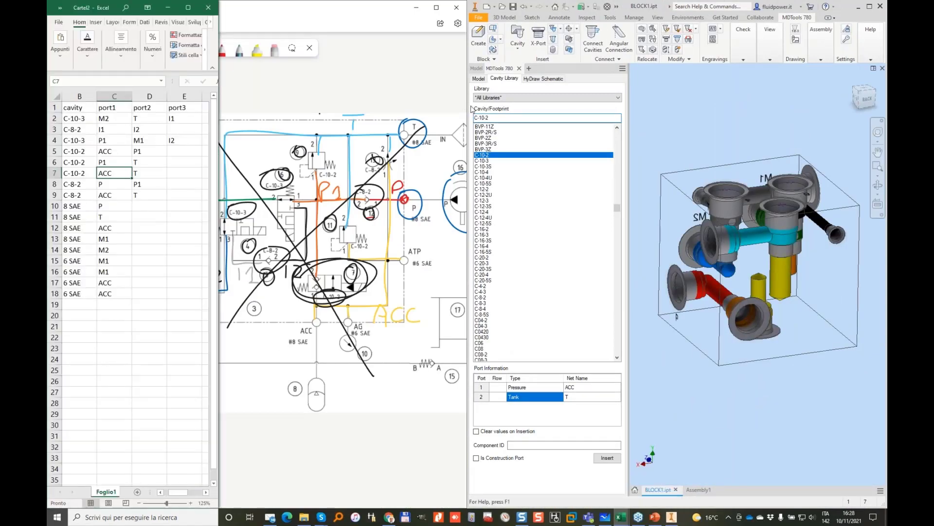
Widen the Inventor window beside the Cartel2 workbook and the Whiteboard schematic, keeping both reachable for reference.
{"action": "left_click_drag", "start_coordinate": [472, 109], "coordinate": [267, 132]}
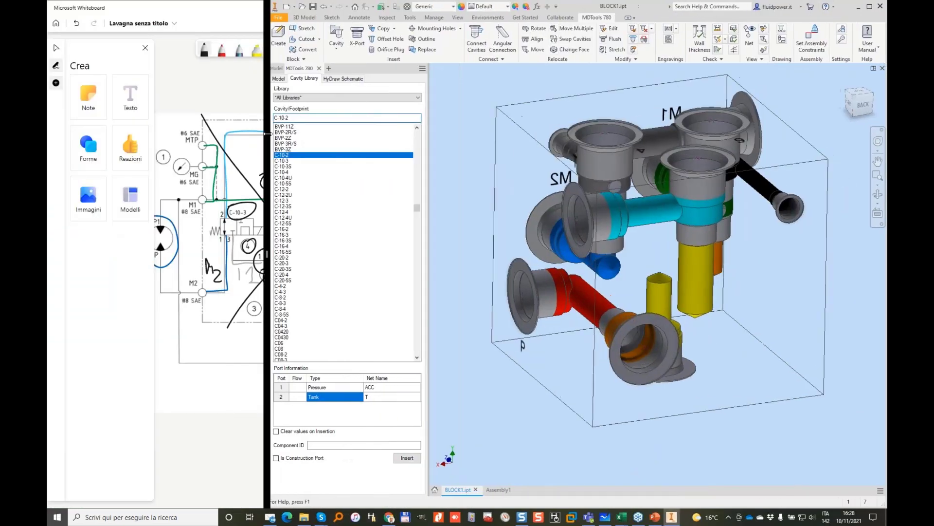
{"action": "mouse_move", "coordinate": [621, 517]}
{"action": "left_click", "coordinate": [656, 481]}
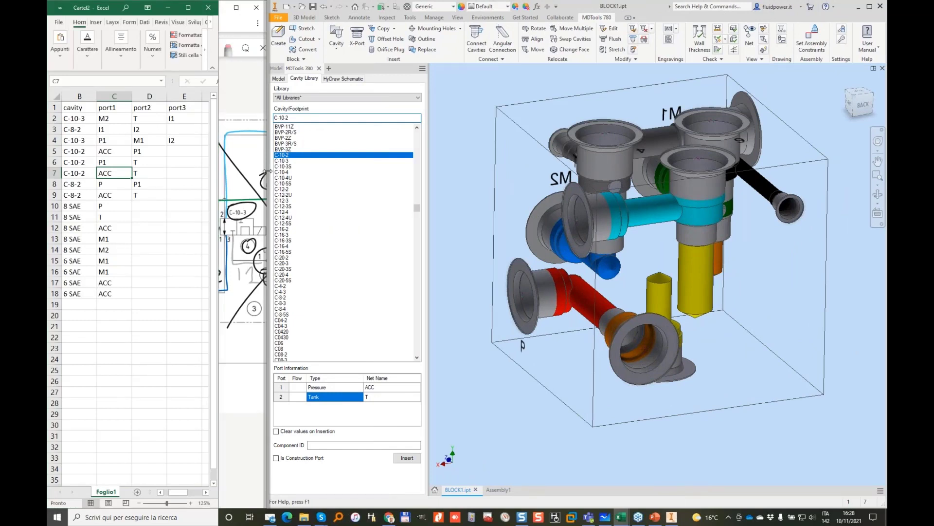
{"action": "left_click_drag", "start_coordinate": [267, 171], "coordinate": [244, 182]}
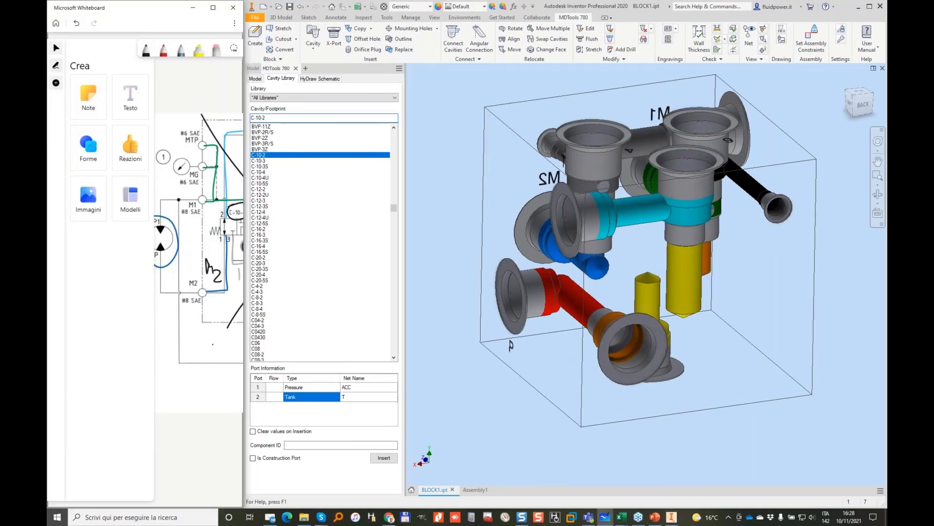
{"action": "left_click", "coordinate": [234, 23]}
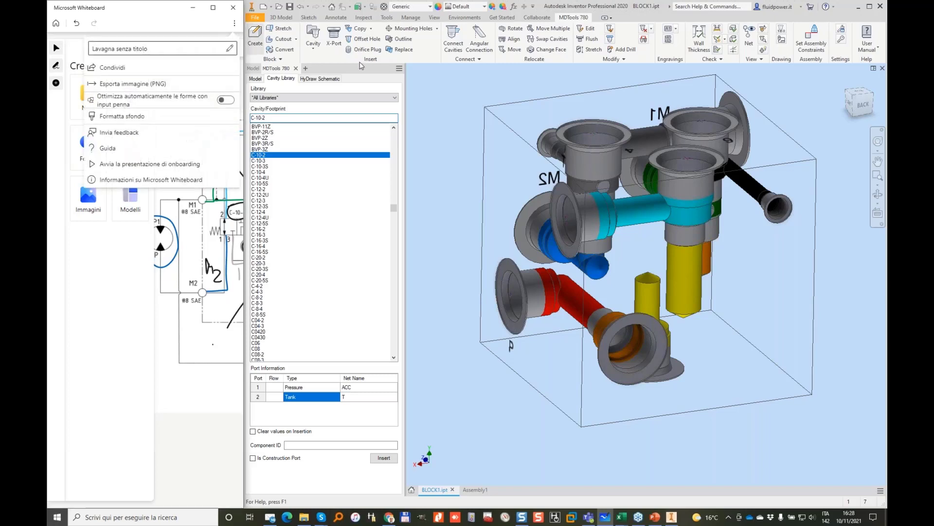
Engrave the label 7 attached to its C-10-2 cavity, placed beside the cavity on the top face at X 64, Y 92.
{"action": "left_click", "coordinate": [669, 29]}
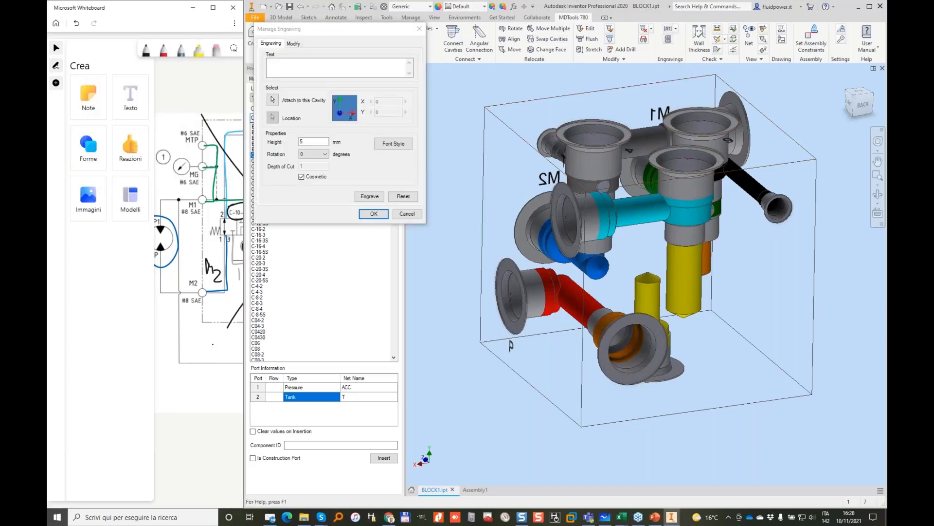
{"action": "left_click", "coordinate": [272, 100]}
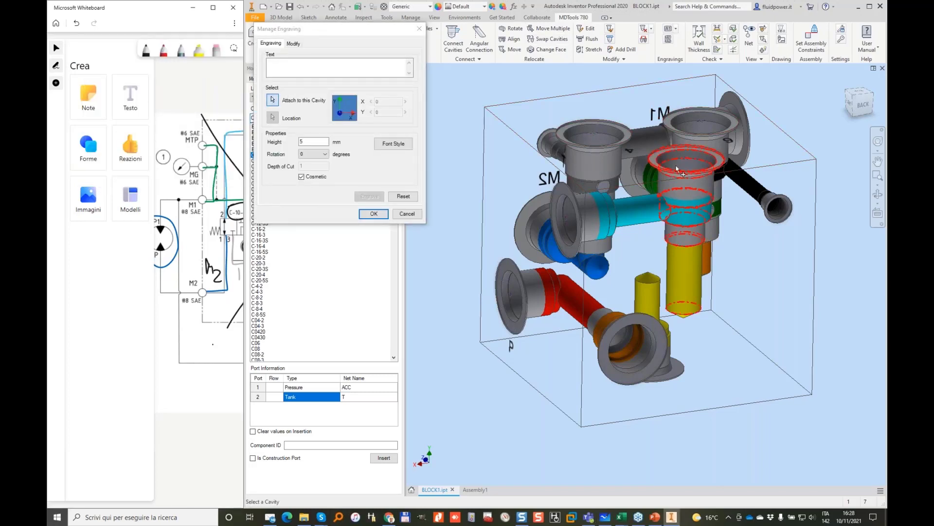
{"action": "left_click", "coordinate": [676, 168]}
{"action": "scroll", "coordinate": [676, 169], "scroll_direction": "down", "scroll_amount": 1}
{"action": "middle_click_drag", "start_coordinate": [676, 168], "coordinate": [667, 212], "text": "shift"}
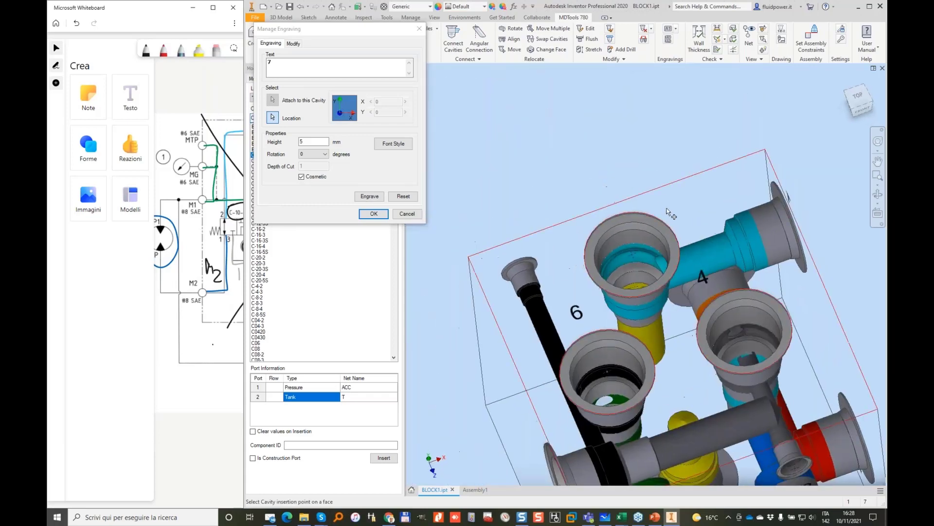
{"action": "left_click", "coordinate": [667, 199]}
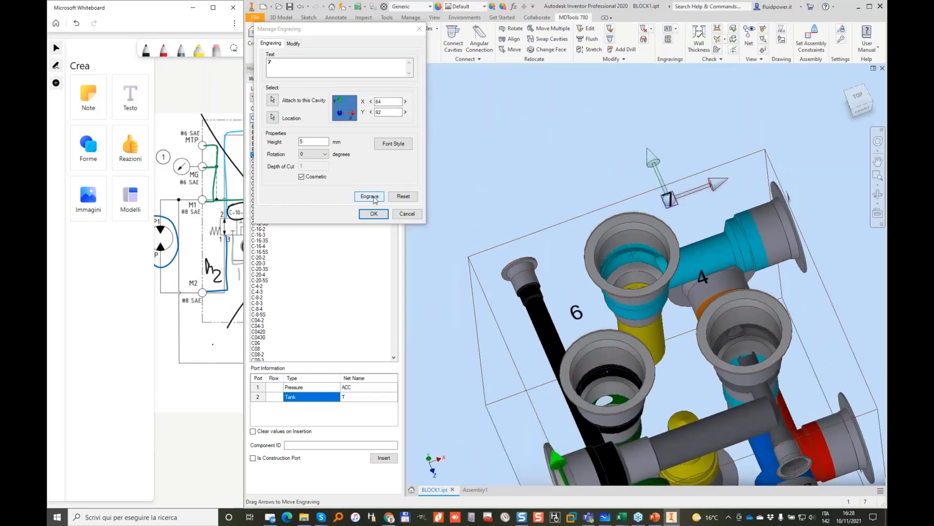
{"action": "left_click", "coordinate": [374, 214]}
Switch to Microsoft Whiteboard, widen its window and examine the schematic around valve 7 and the P1 line.
{"action": "left_click", "coordinate": [225, 342]}
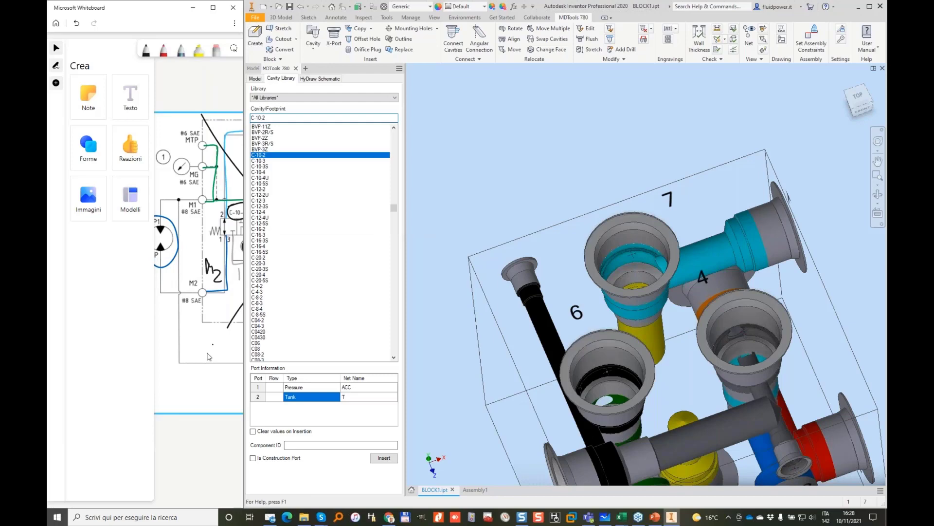
{"action": "left_click_drag", "start_coordinate": [243, 45], "coordinate": [599, 45]}
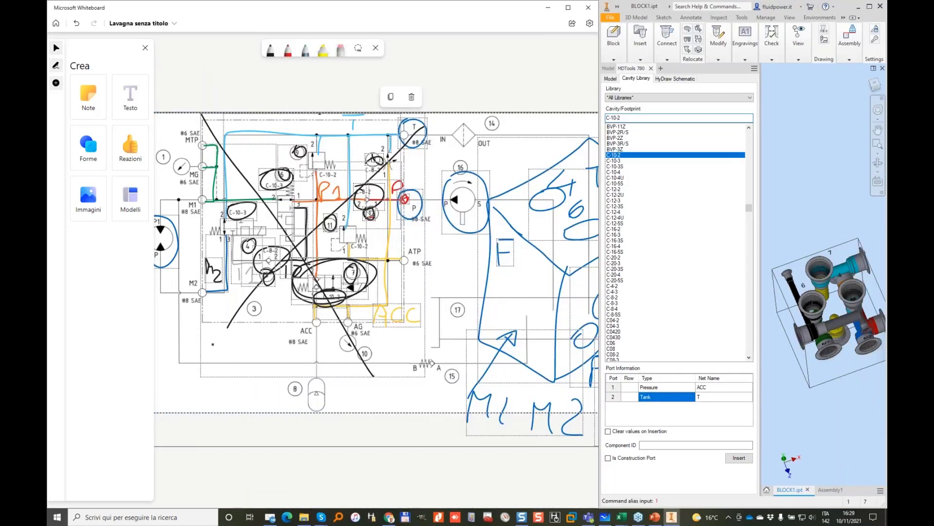
{"action": "left_click", "coordinate": [374, 245]}
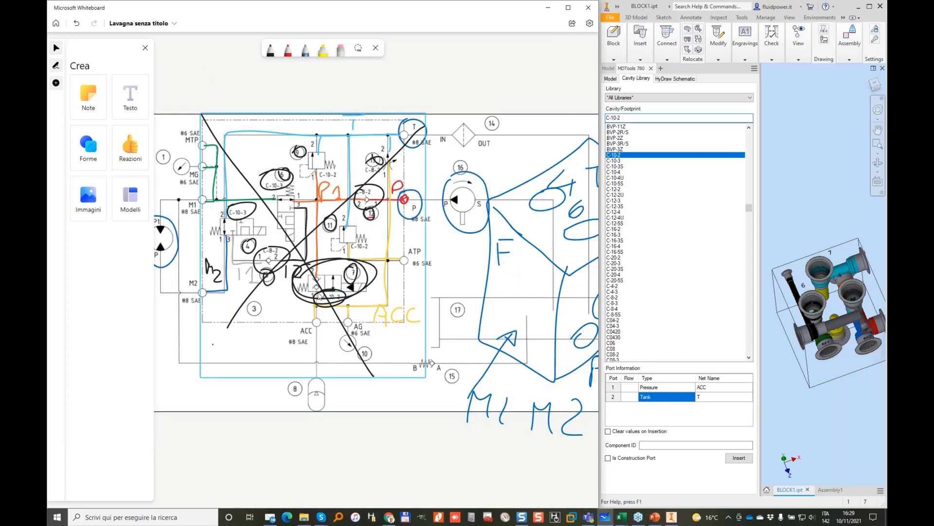
{"action": "left_click", "coordinate": [310, 221]}
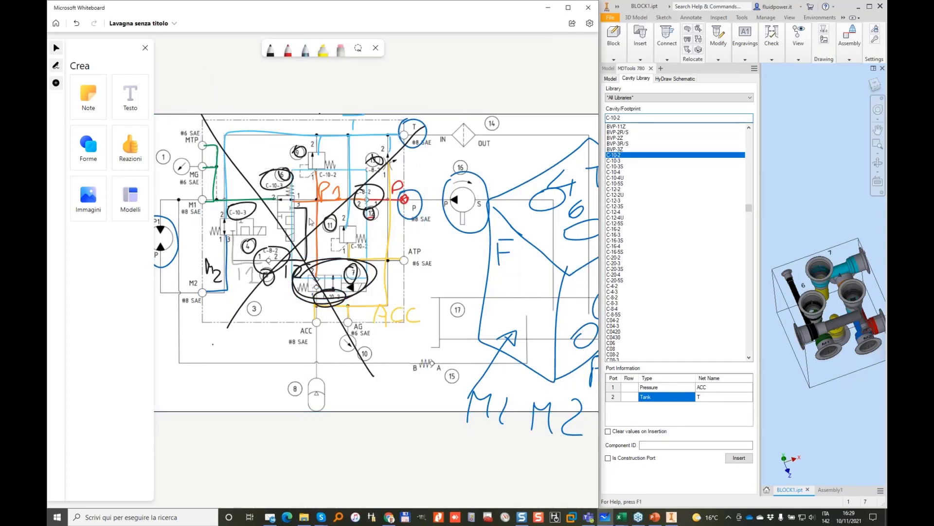
Return to Inventor at full size and edit cavity 7, setting port 2 to type Pressure with net name P1.
{"action": "left_click", "coordinate": [870, 7]}
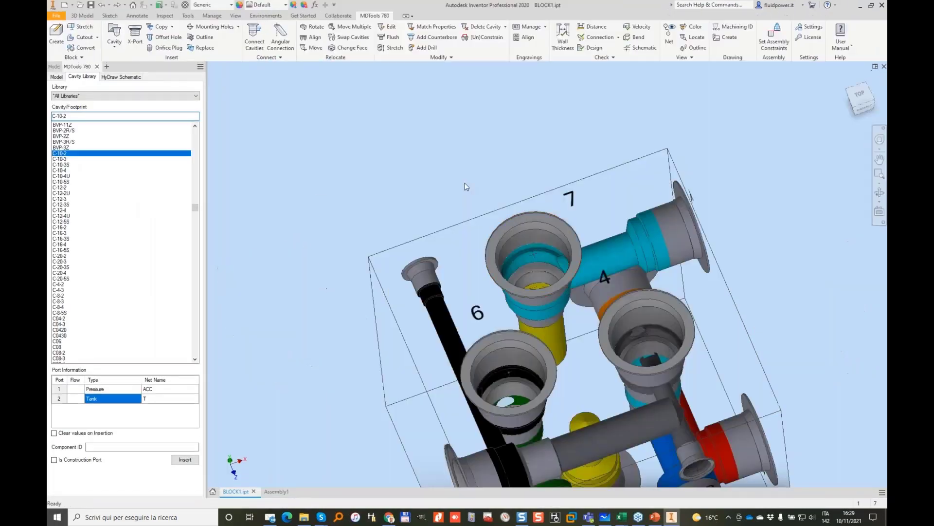
{"action": "middle_click_drag", "start_coordinate": [563, 216], "coordinate": [551, 219], "text": "shift"}
{"action": "double_click", "coordinate": [527, 234]}
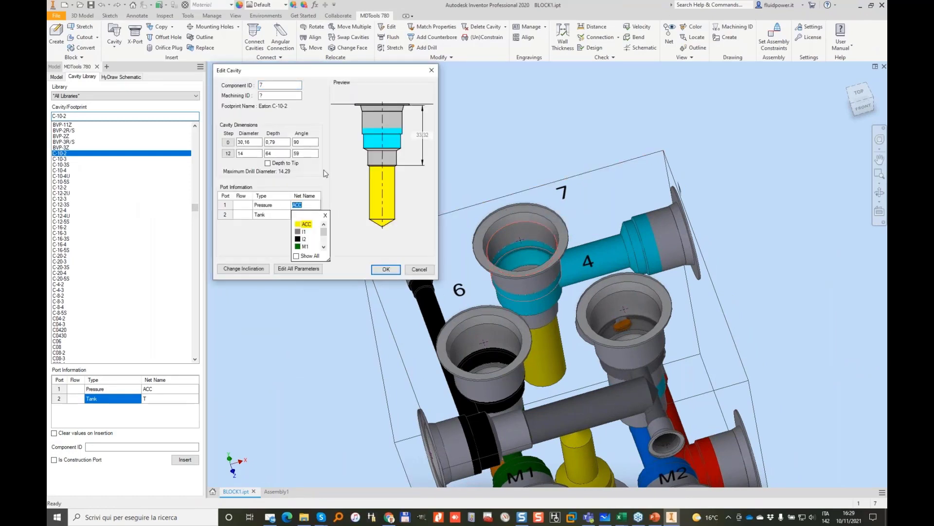
{"action": "left_click", "coordinate": [267, 215]}
{"action": "left_click", "coordinate": [301, 215]}
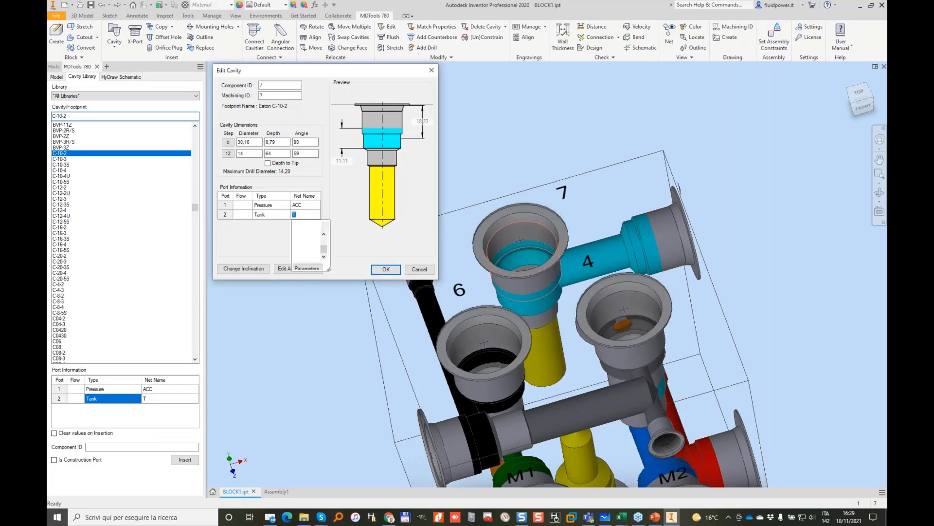
{"action": "type", "text": "P1"}
{"action": "left_click", "coordinate": [276, 217]}
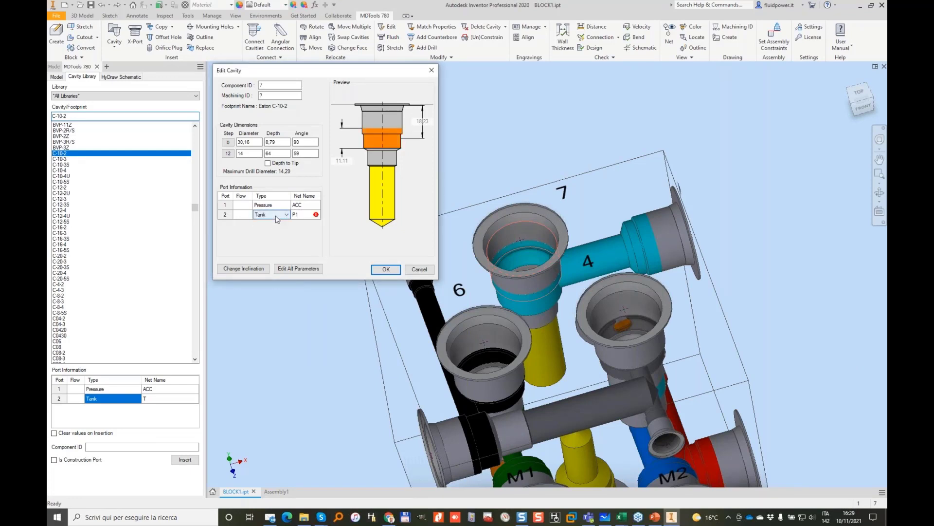
{"action": "left_click", "coordinate": [275, 216]}
{"action": "left_click", "coordinate": [266, 229]}
{"action": "left_click", "coordinate": [397, 268]}
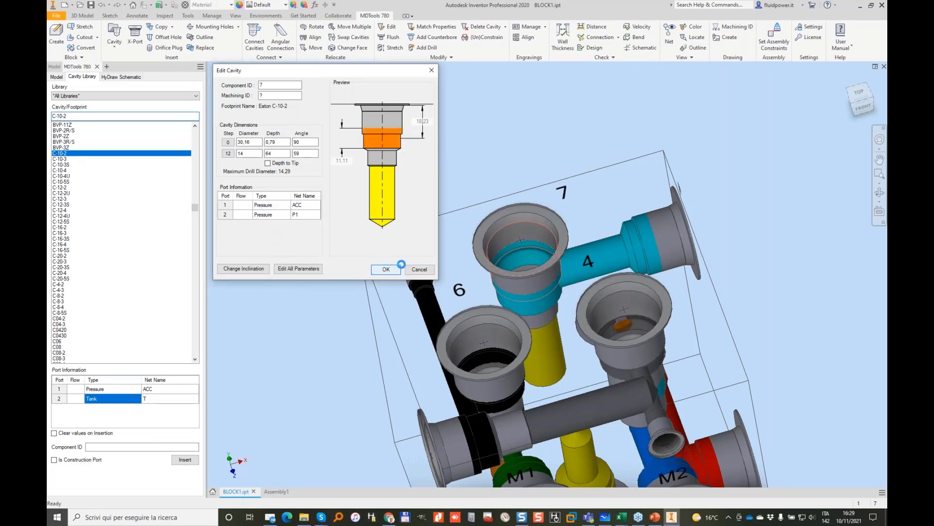
Shorten the T port cavity's 11 mm drill to a depth of 34 mm with Stretch Drill.
{"action": "key", "text": "alt+Tab"}
{"action": "left_click", "coordinate": [713, 156]}
{"action": "middle_click_drag", "start_coordinate": [713, 156], "coordinate": [477, 237], "text": "shift"}
{"action": "left_click", "coordinate": [504, 225]}
{"action": "left_click", "coordinate": [545, 210]}
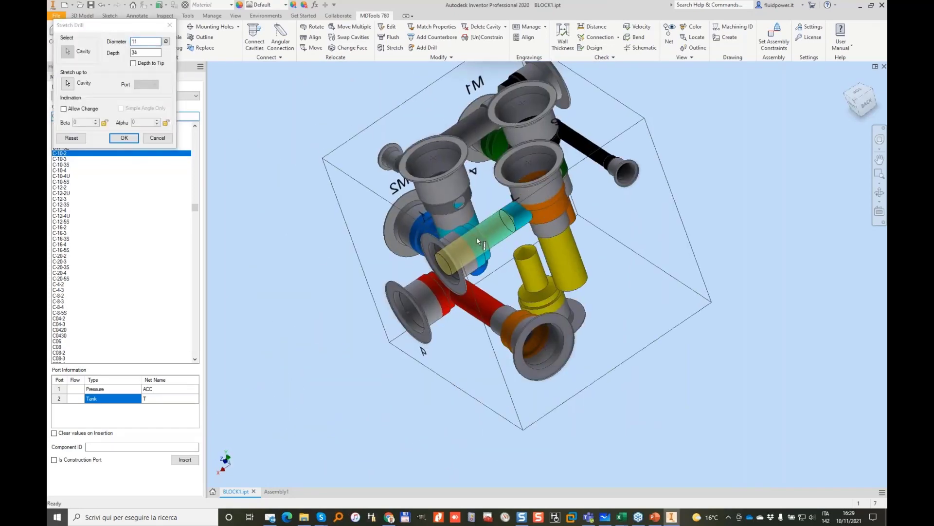
{"action": "left_click", "coordinate": [124, 137]}
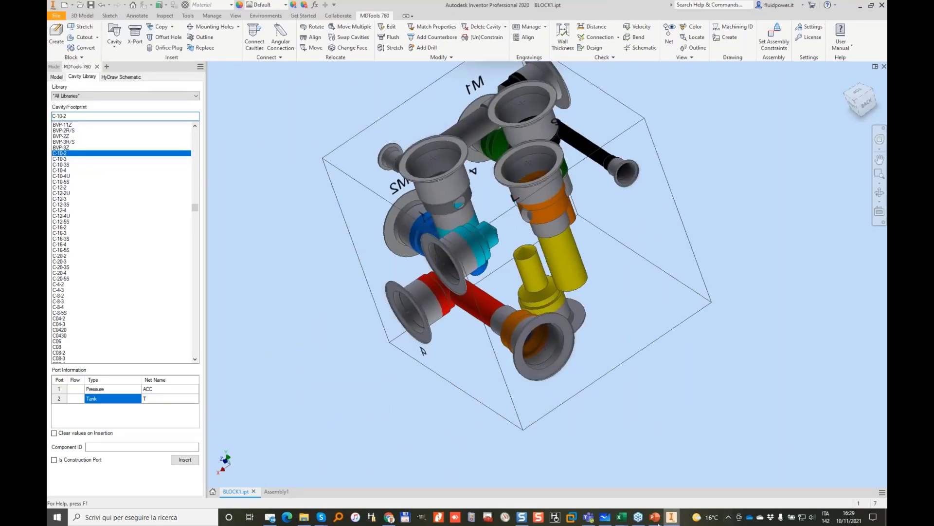
Bring up the Cartel2 workbook beside Inventor and show its component, cavity and port columns together.
{"action": "mouse_move", "coordinate": [618, 518]}
{"action": "left_click", "coordinate": [604, 474]}
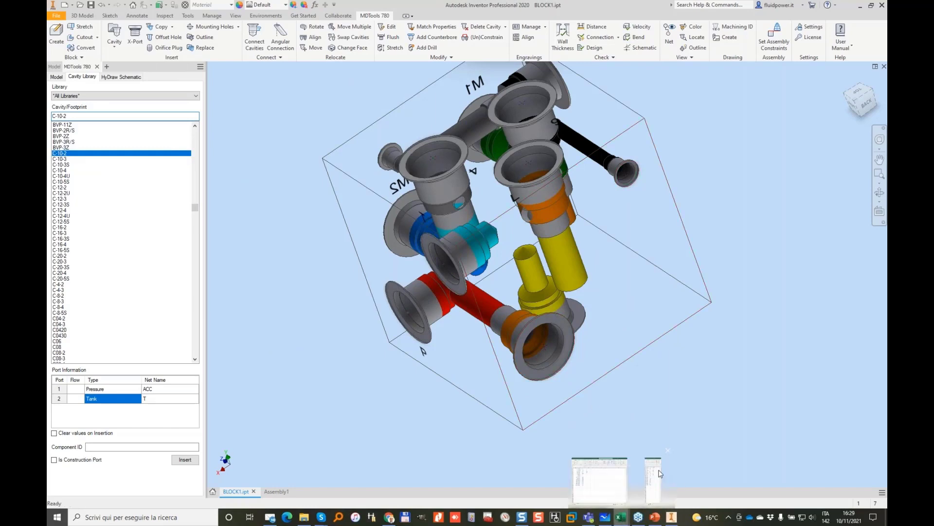
{"action": "left_click", "coordinate": [394, 2]}
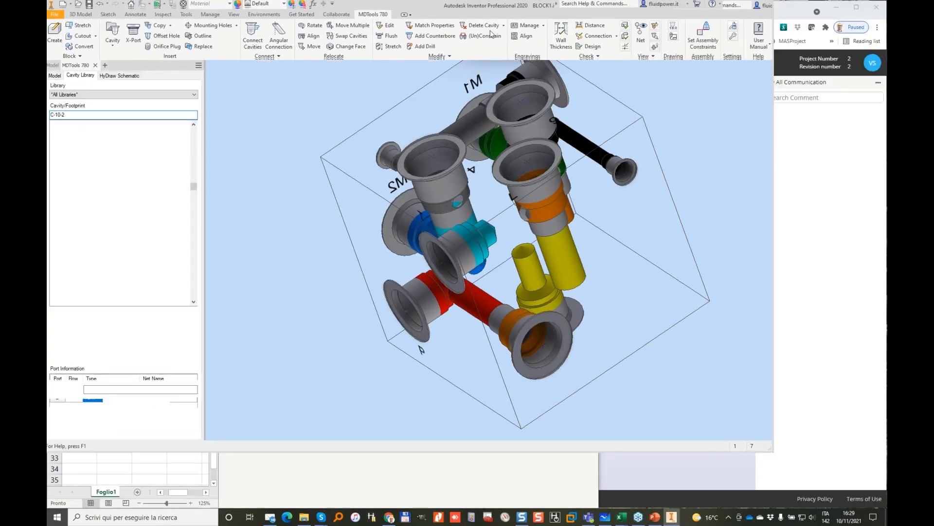
{"action": "double_click", "coordinate": [395, 4]}
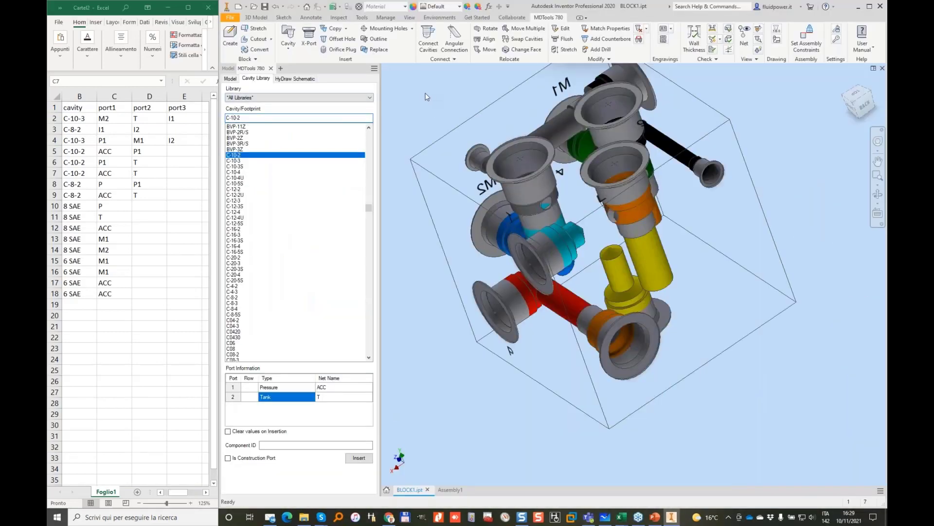
{"action": "left_click", "coordinate": [85, 123]}
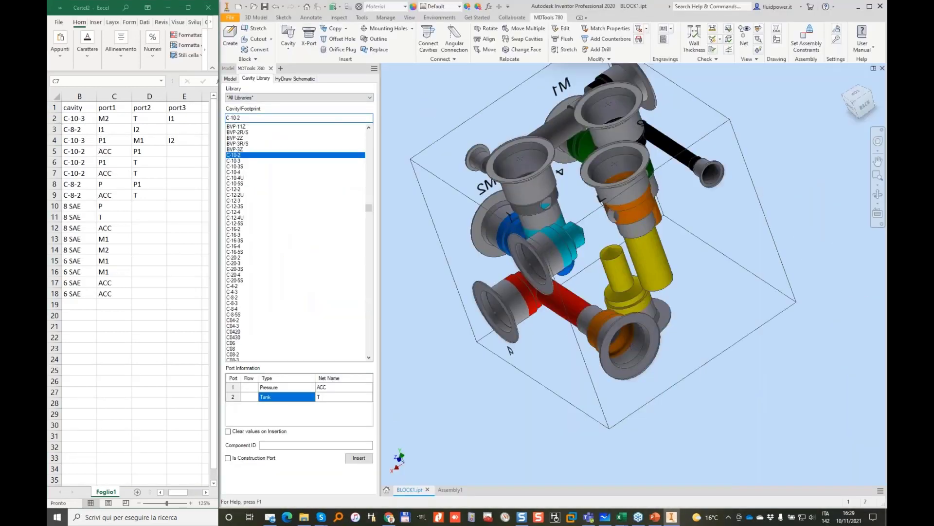
{"action": "left_click_drag", "start_coordinate": [173, 492], "coordinate": [163, 492]}
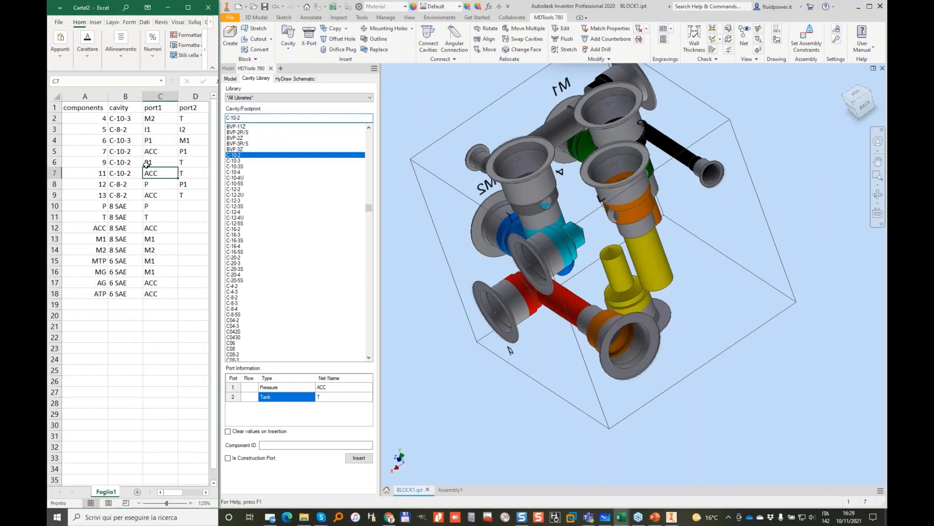
{"action": "scroll", "coordinate": [150, 148], "scroll_direction": "down", "scroll_amount": 2, "text": "ctrl"}
Strike through the rows of components 4, 5, 6, 7 and 12 in Cartel2, checking them against the block's cavity list.
{"action": "left_click_drag", "start_coordinate": [83, 113], "coordinate": [182, 109]}
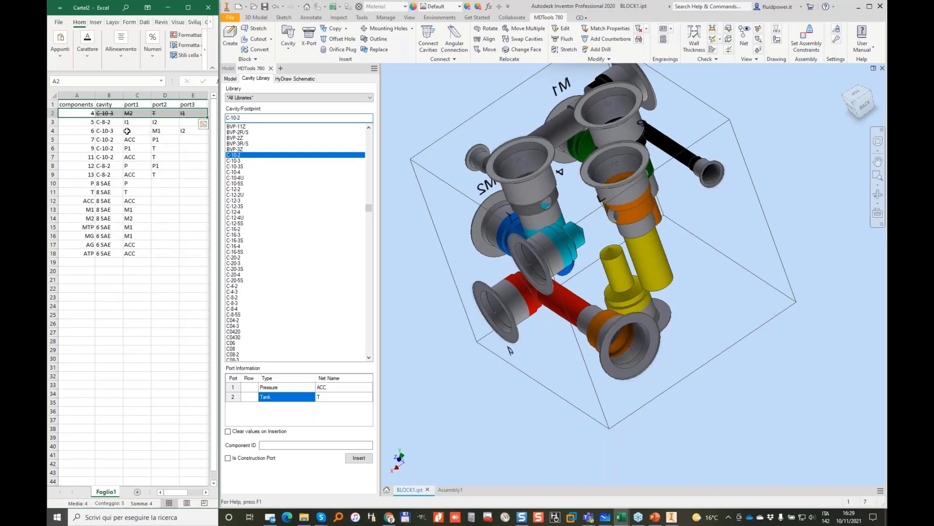
{"action": "left_click_drag", "start_coordinate": [76, 131], "coordinate": [194, 129]}
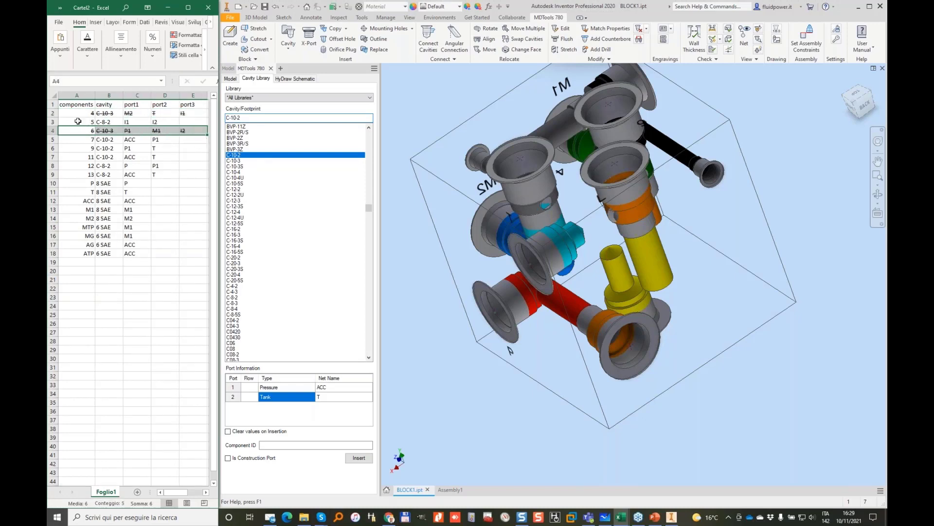
{"action": "left_click_drag", "start_coordinate": [78, 122], "coordinate": [160, 120]}
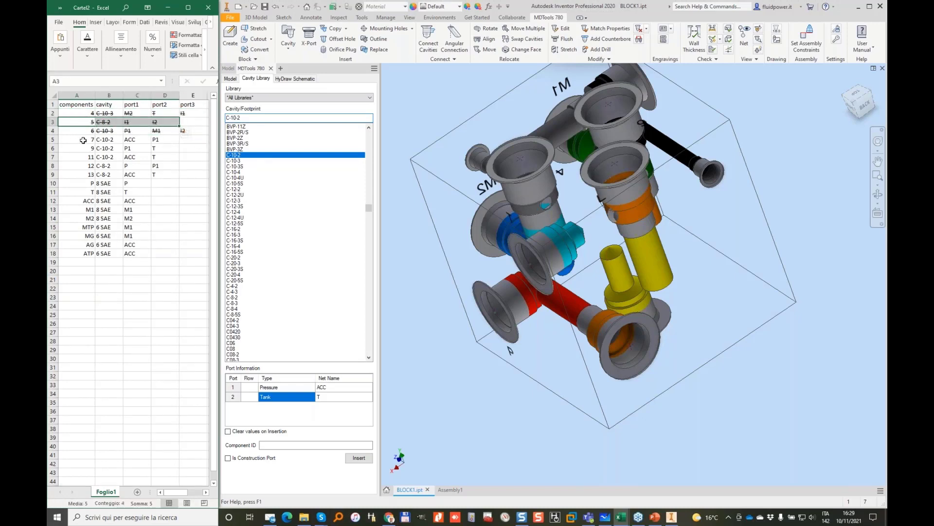
{"action": "left_click_drag", "start_coordinate": [83, 140], "coordinate": [173, 135]}
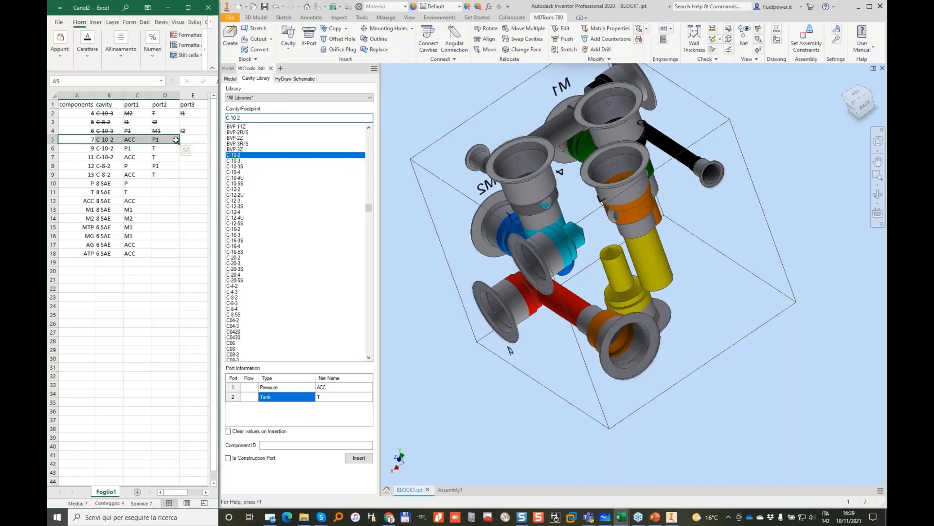
{"action": "left_click", "coordinate": [230, 79]}
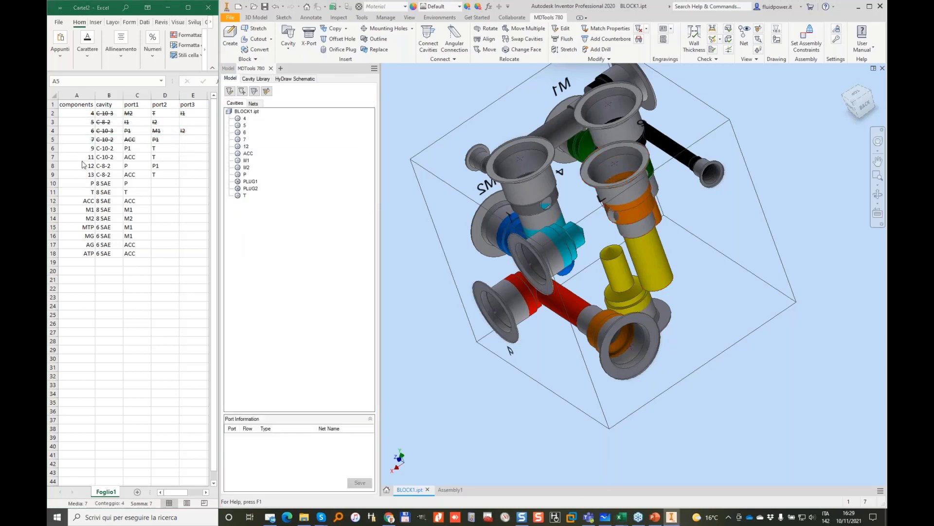
{"action": "left_click_drag", "start_coordinate": [79, 166], "coordinate": [166, 166]}
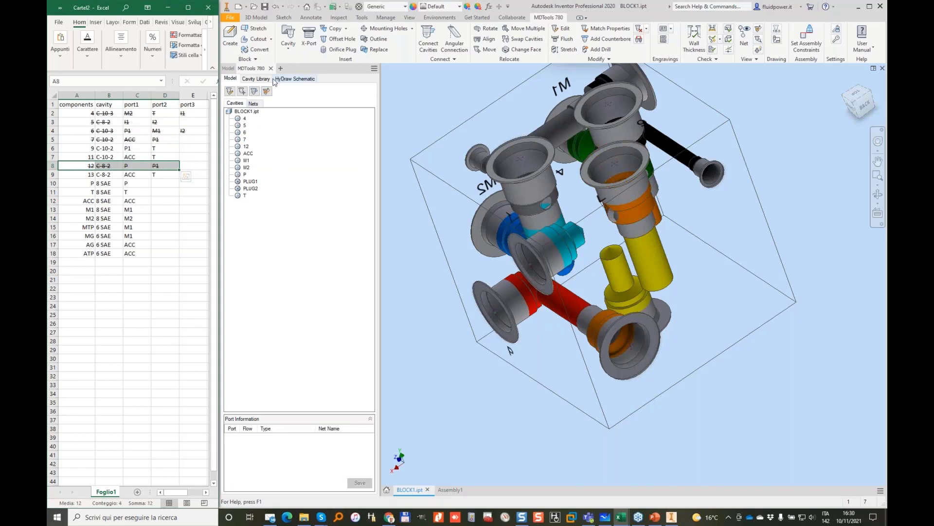
Insert a C-10-2 cavity with component ID 9 and nets P1 and T on the back face at X 24, Y 60.
{"action": "left_click", "coordinate": [253, 79]}
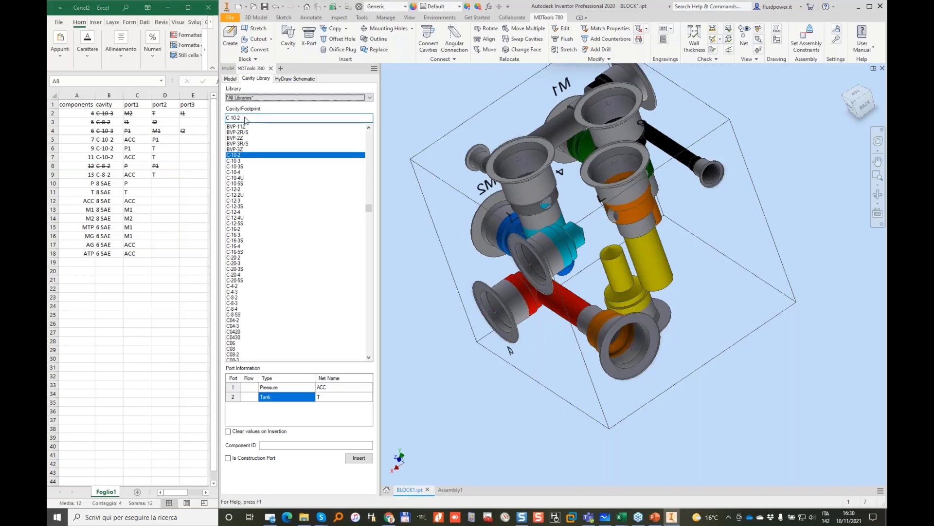
{"action": "left_click", "coordinate": [273, 444]}
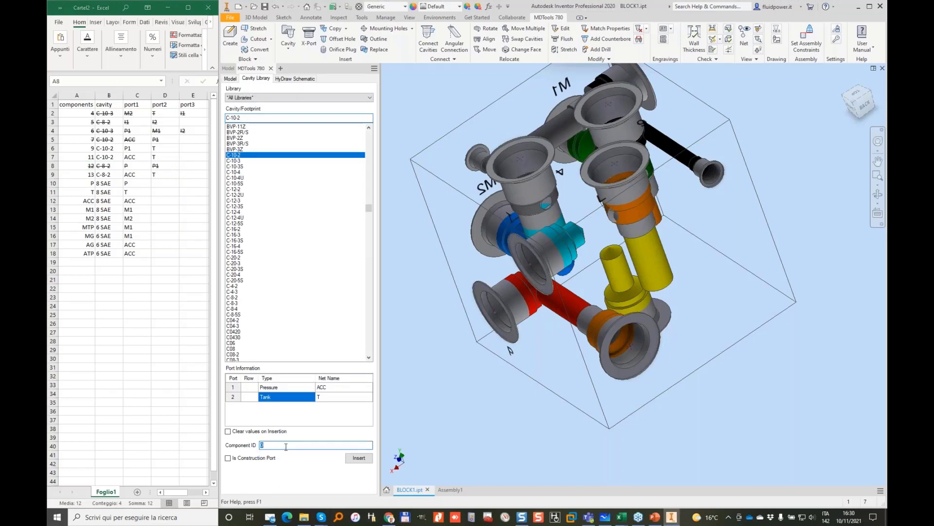
{"action": "left_click", "coordinate": [327, 388]}
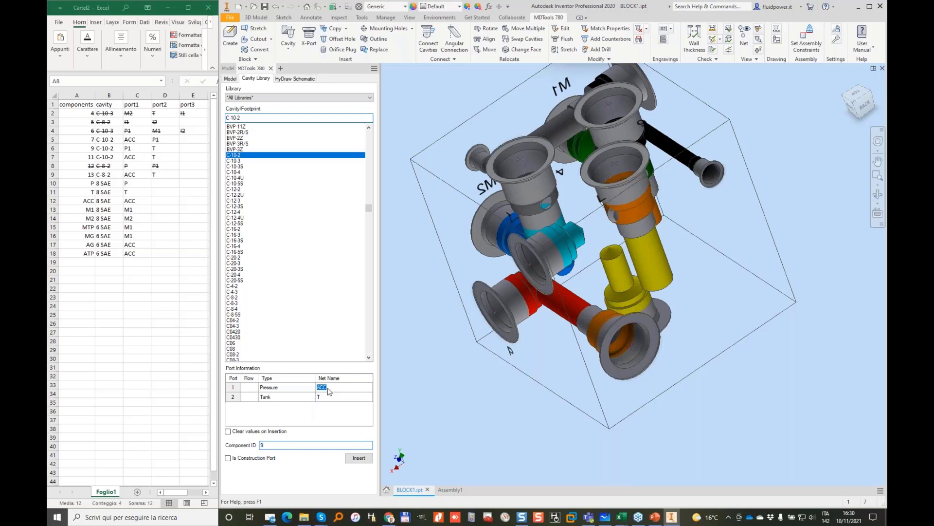
{"action": "type", "text": "P1"}
{"action": "left_click", "coordinate": [358, 457]}
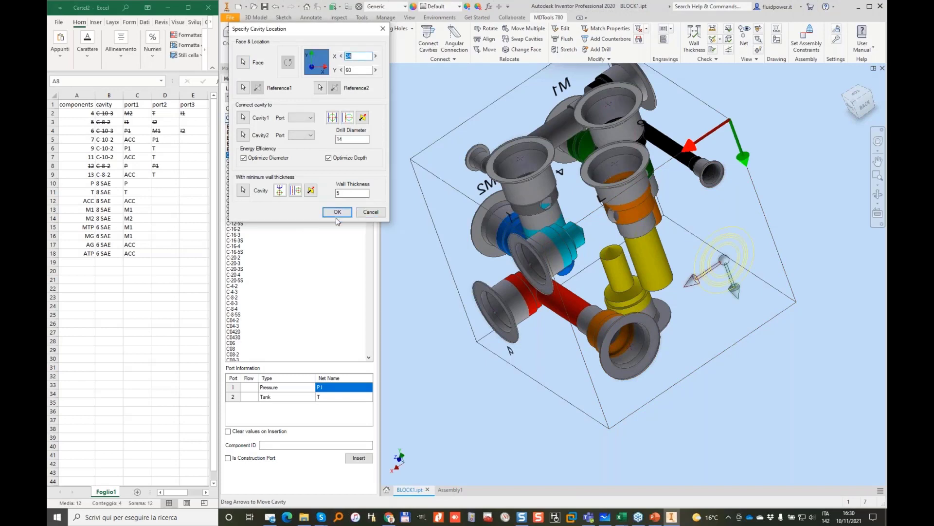
{"action": "left_click", "coordinate": [339, 212]}
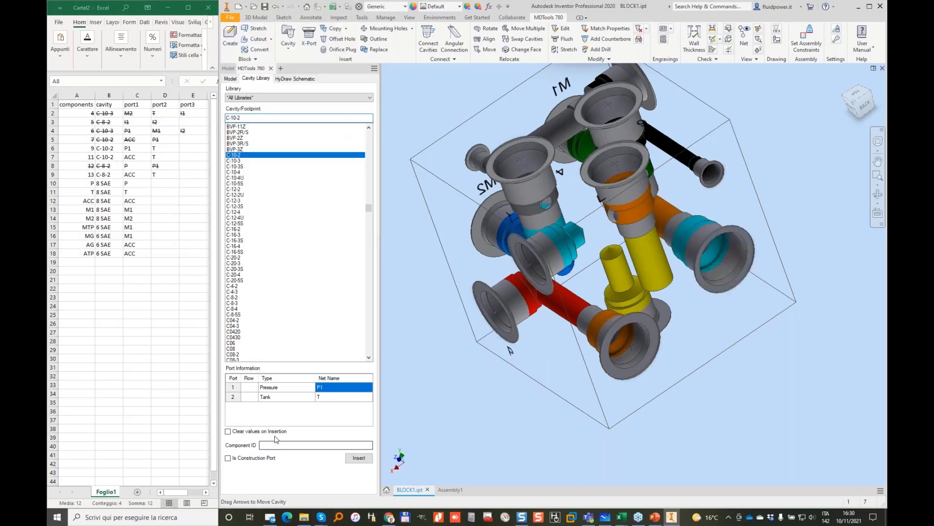
Insert a second C-10-2 cavity with component ID 11 and nets ACC and T on the back face, below cavity 9.
{"action": "left_click", "coordinate": [342, 387]}
{"action": "type", "text": "ACC"}
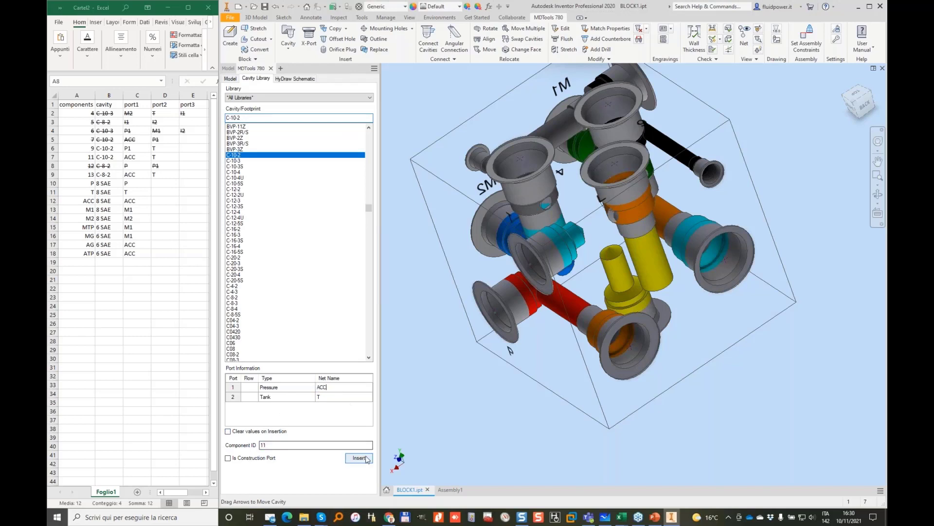
{"action": "left_click", "coordinate": [358, 458]}
{"action": "left_click", "coordinate": [691, 335]}
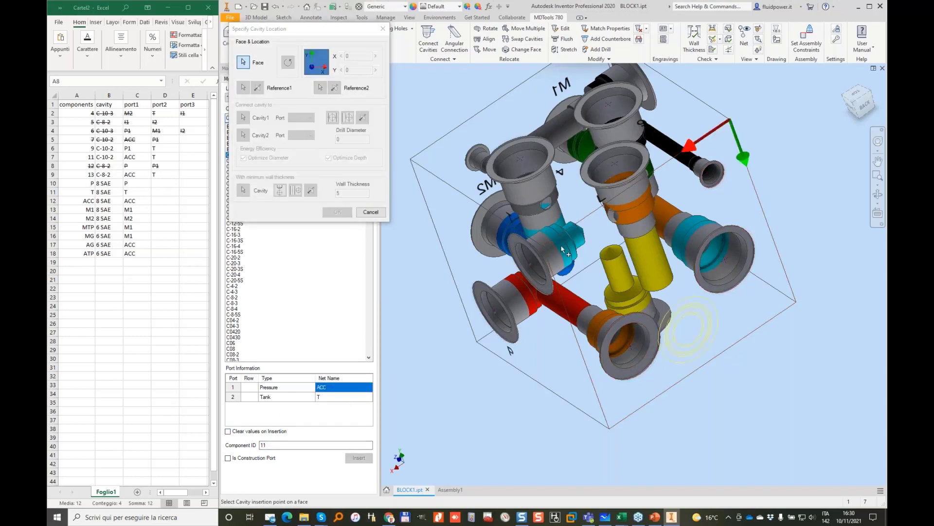
{"action": "left_click", "coordinate": [344, 211]}
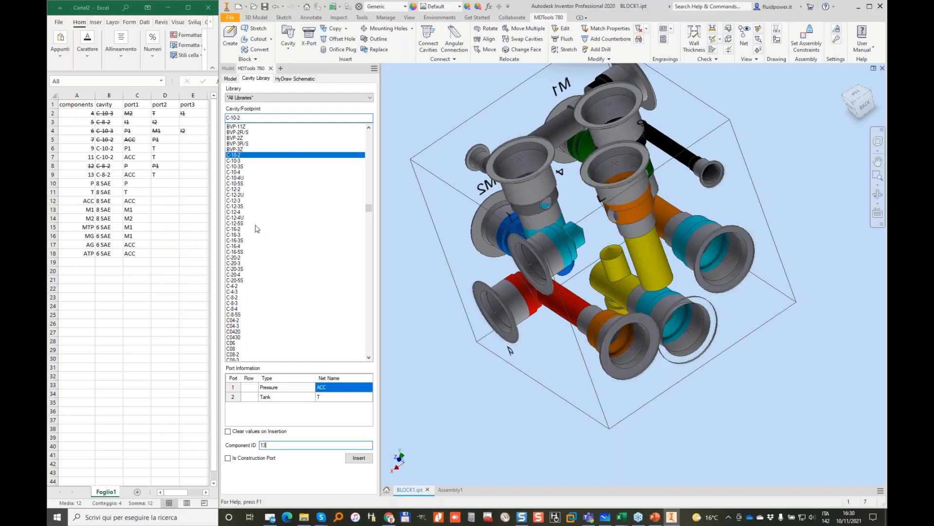
Insert a C-8-2 cavity with component ID 13 and nets ACC and T on the back face at X 70, Y 39.
{"action": "left_click", "coordinate": [233, 297]}
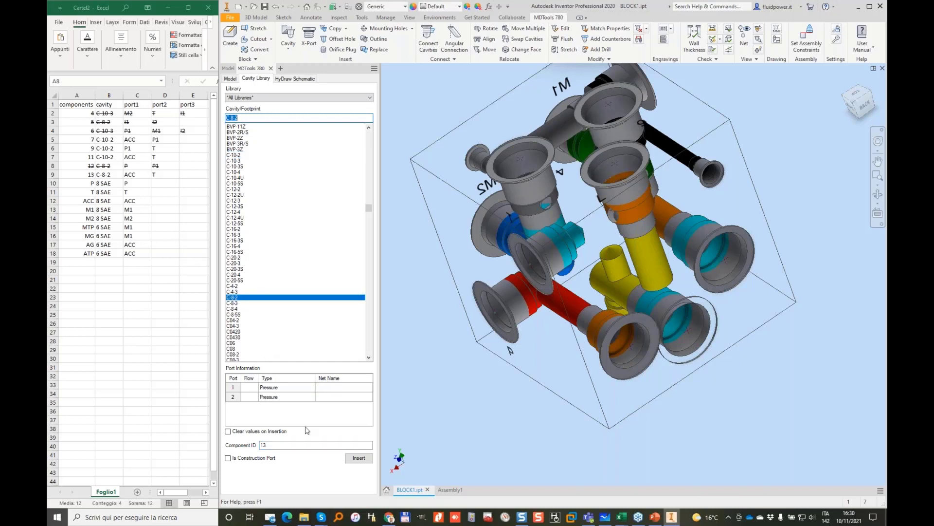
{"action": "type", "text": "ACC"}
{"action": "type", "text": "T"}
{"action": "key", "text": "Return"}
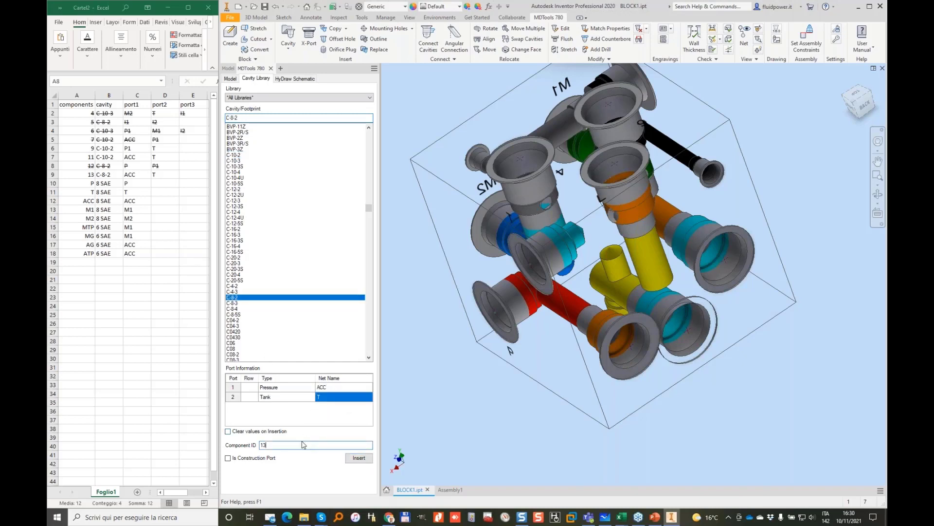
{"action": "left_click", "coordinate": [359, 458]}
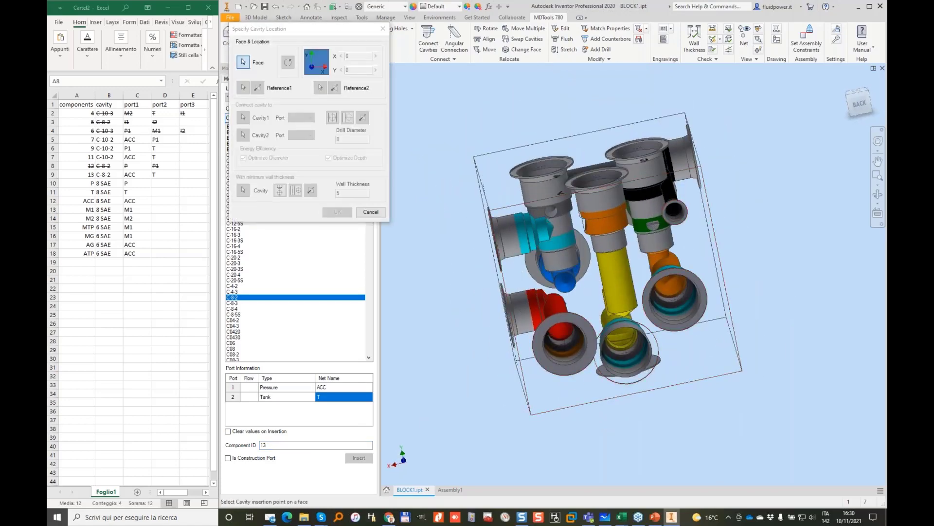
{"action": "left_click", "coordinate": [569, 279]}
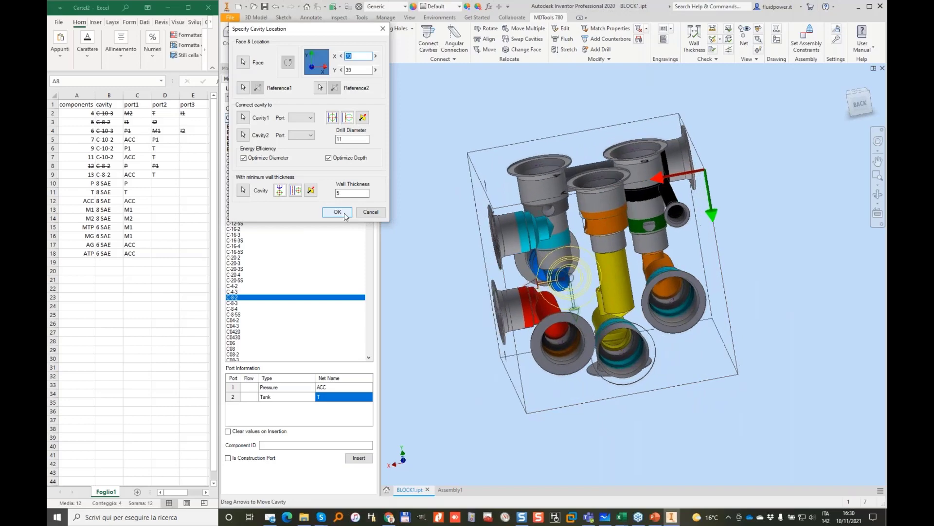
{"action": "left_click", "coordinate": [344, 215]}
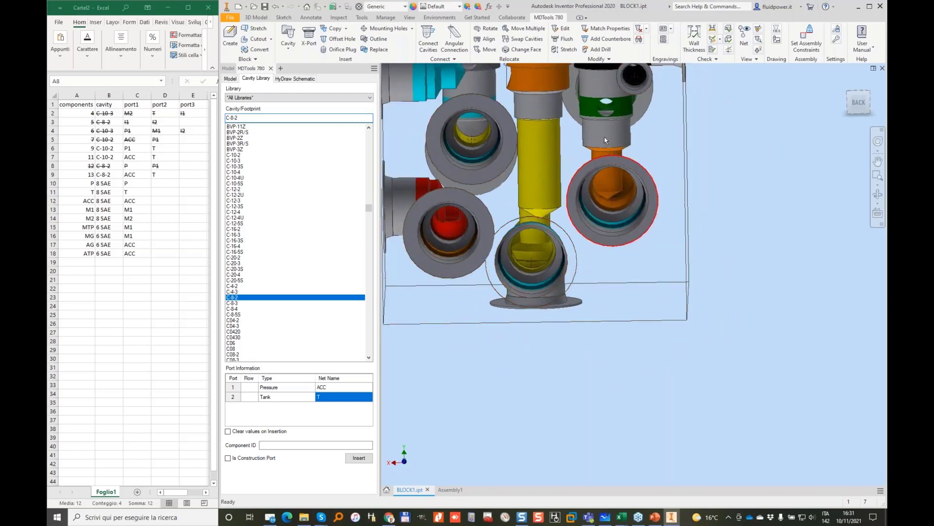
Move cavities 9 and 11 on the back face together a short distance in the negative X direction.
{"action": "left_click", "coordinate": [524, 28]}
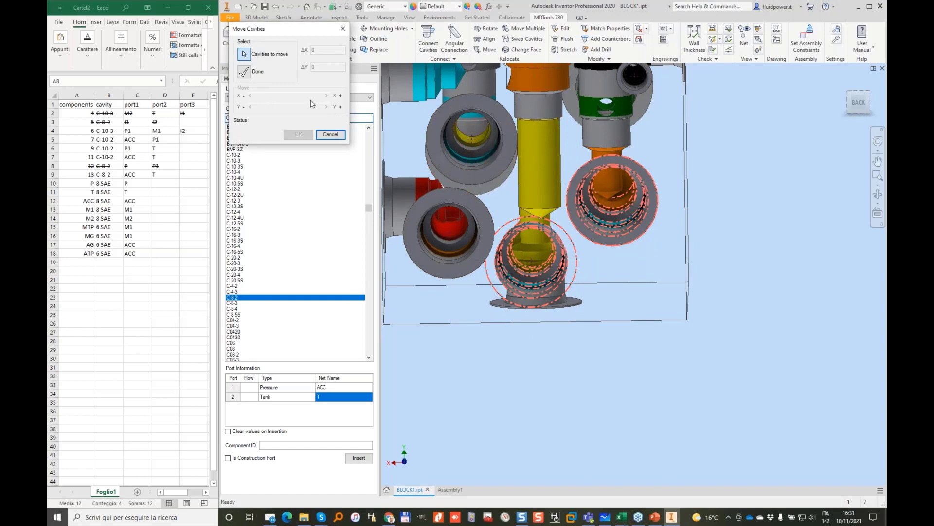
{"action": "left_click", "coordinate": [244, 73]}
{"action": "left_click", "coordinate": [326, 97]}
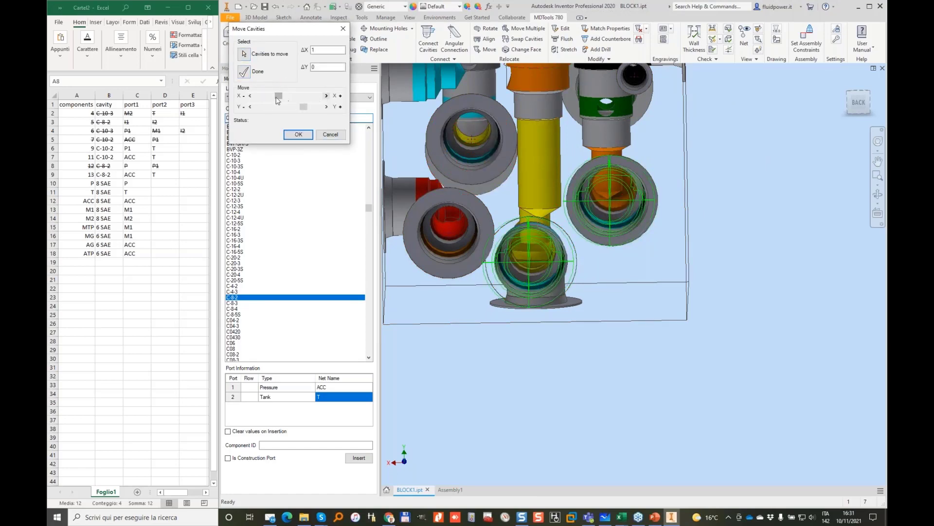
{"action": "left_click", "coordinate": [250, 96]}
{"action": "left_click", "coordinate": [250, 96]}
{"action": "left_click", "coordinate": [250, 96]}
{"action": "left_click", "coordinate": [250, 96]}
{"action": "left_click", "coordinate": [250, 96]}
{"action": "left_click", "coordinate": [250, 97]}
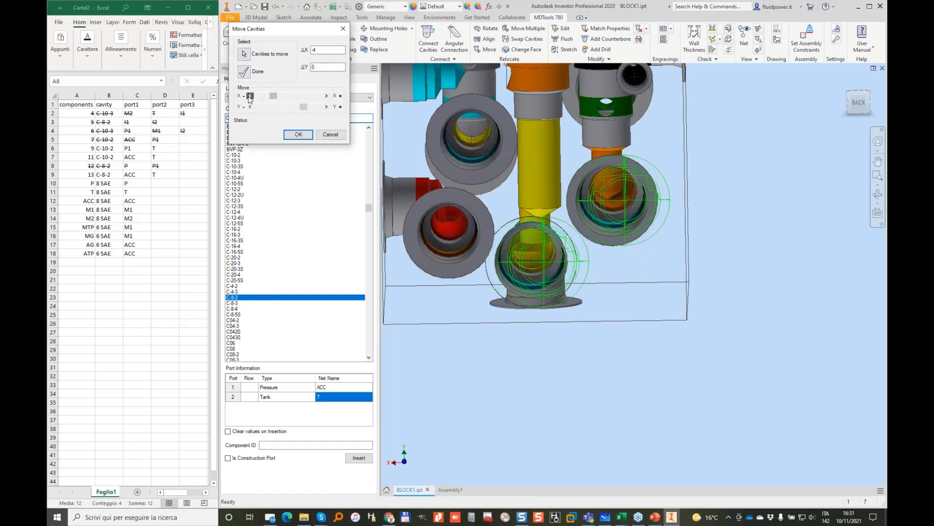
{"action": "left_click", "coordinate": [299, 135]}
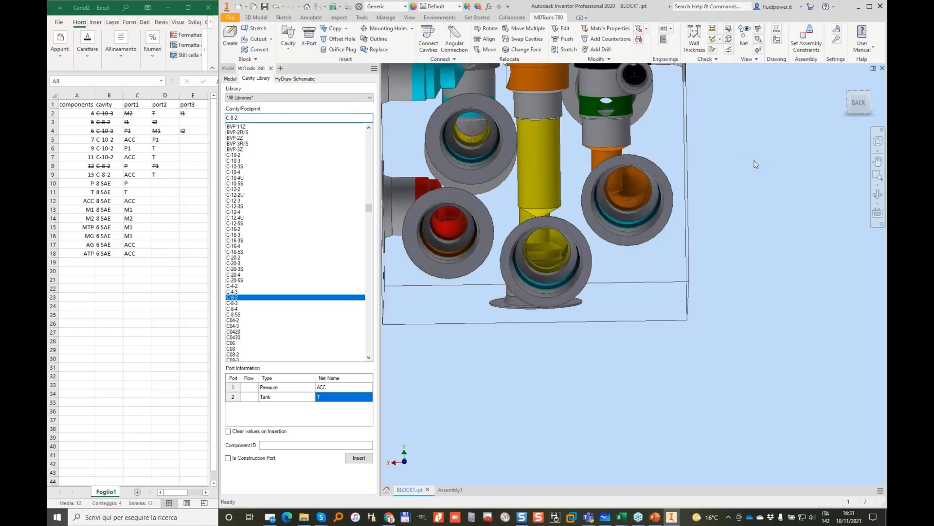
Insert SP-04 construction port PLUG3 with drill diameter 8 on the front face, connecting port 1 of cavity 7 and of the bottom ACC port.
{"action": "middle_click_drag", "start_coordinate": [755, 161], "coordinate": [691, 221], "text": "shift"}
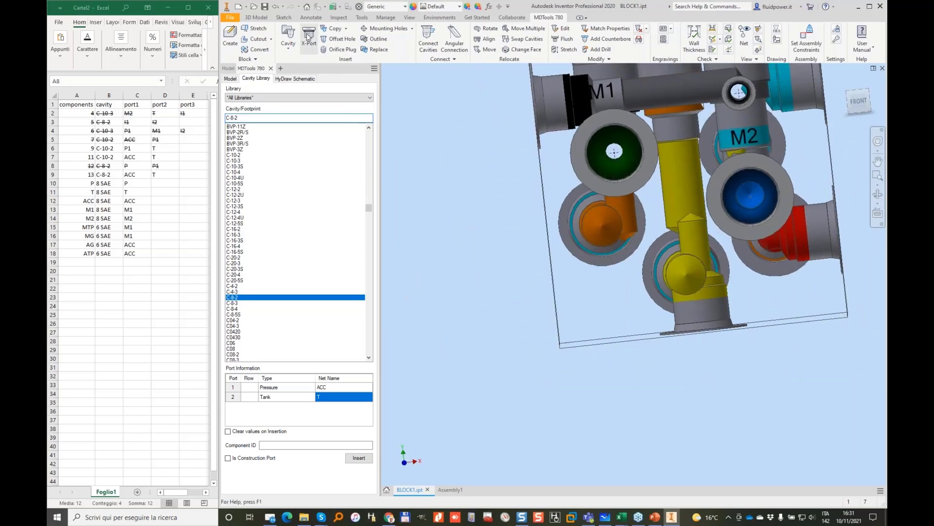
{"action": "left_click", "coordinate": [682, 196]}
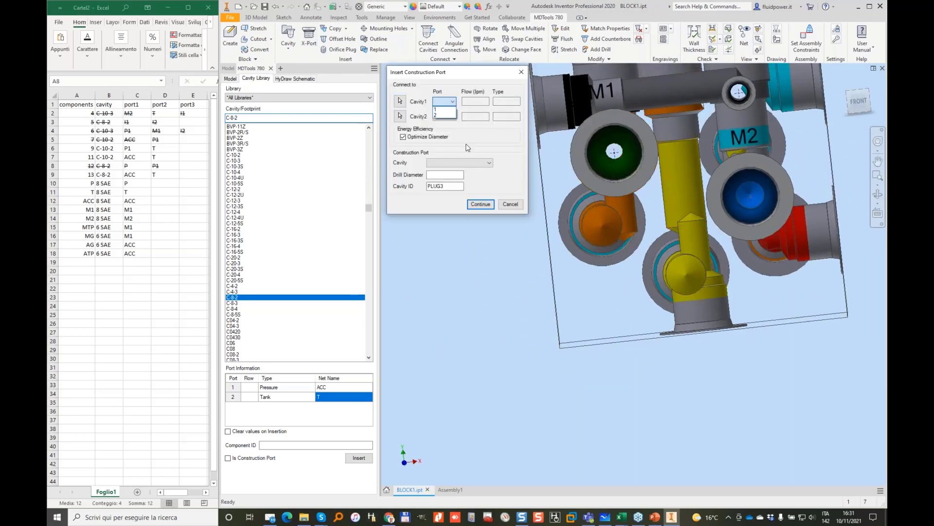
{"action": "left_click", "coordinate": [400, 116]}
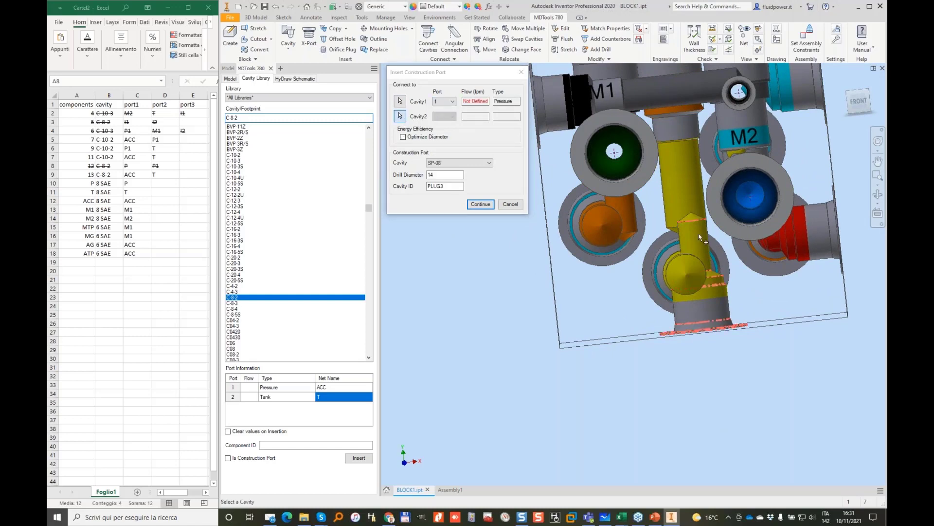
{"action": "left_click", "coordinate": [452, 163]}
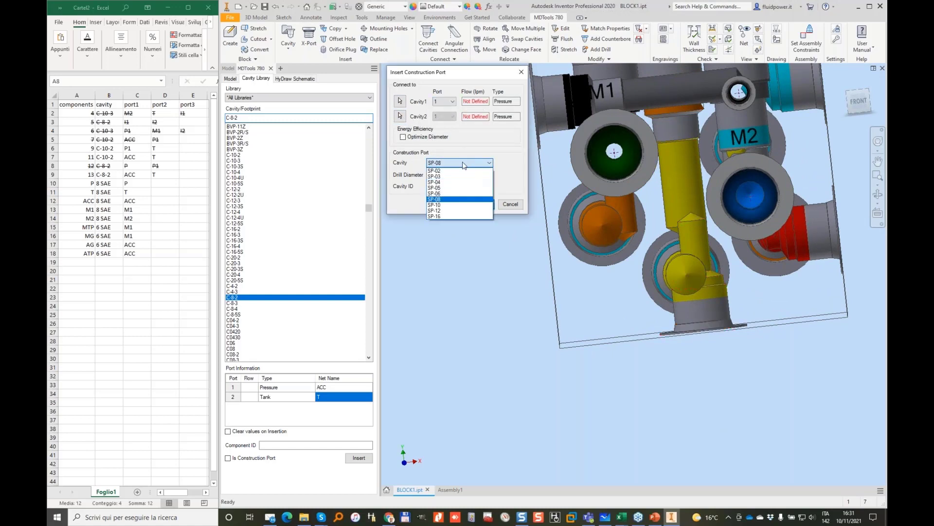
{"action": "left_click", "coordinate": [444, 183]}
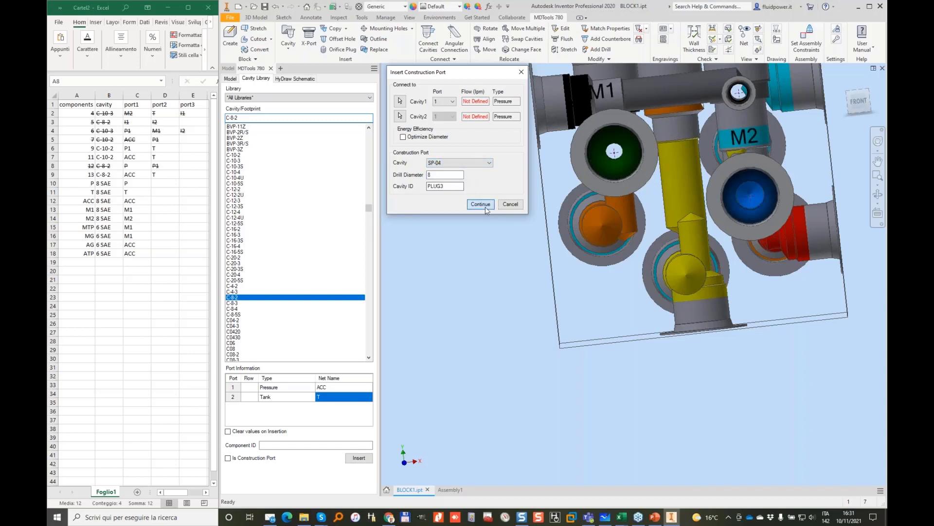
{"action": "left_click", "coordinate": [482, 204]}
{"action": "left_click", "coordinate": [689, 223]}
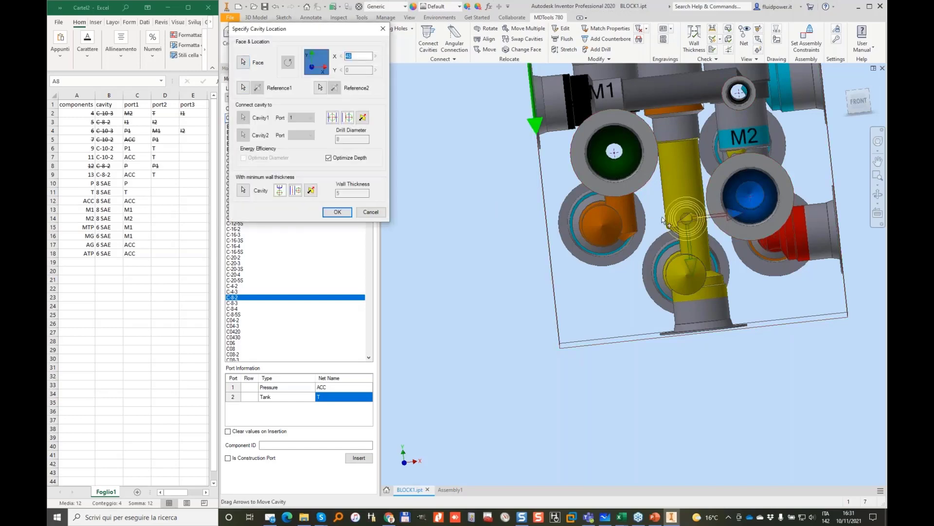
{"action": "left_click", "coordinate": [339, 215]}
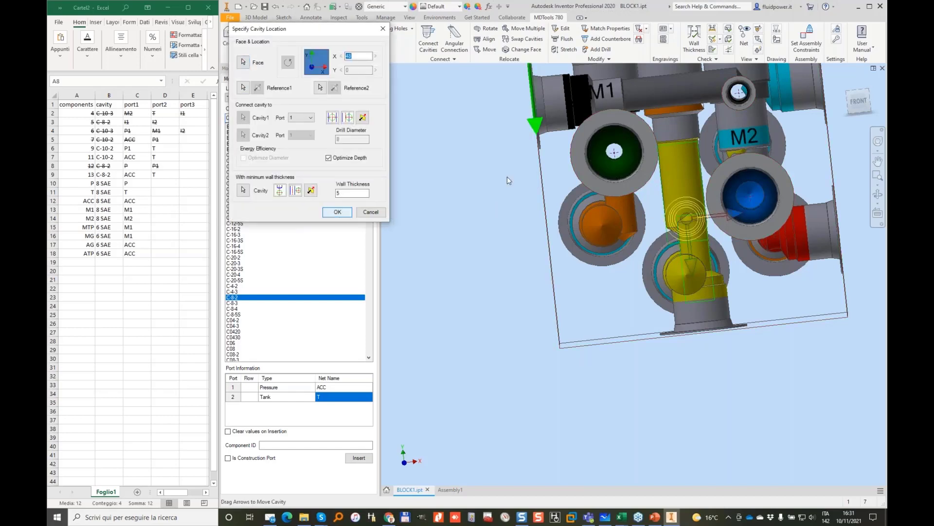
Align cavity 11 on the back face with the ACC port cavity on the bottom face.
{"action": "scroll", "coordinate": [629, 185], "scroll_direction": "up", "scroll_amount": 3}
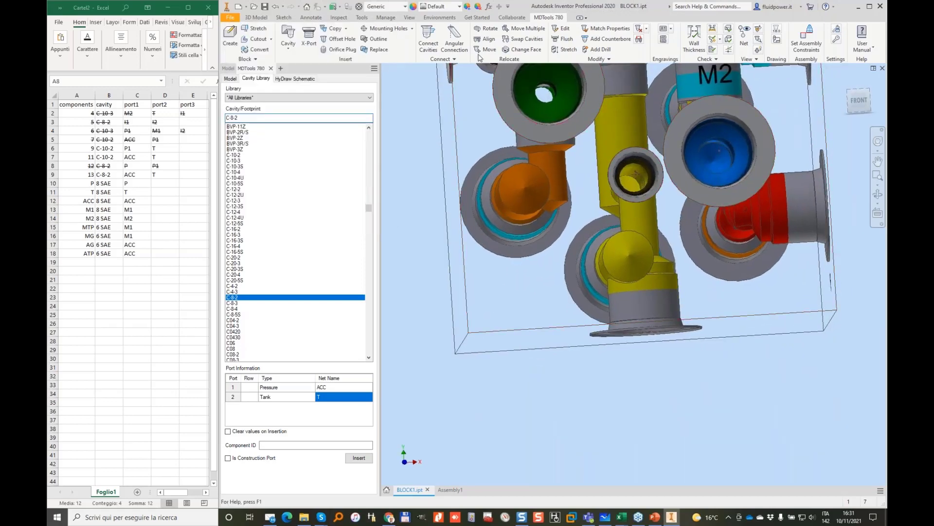
{"action": "left_click", "coordinate": [488, 38]}
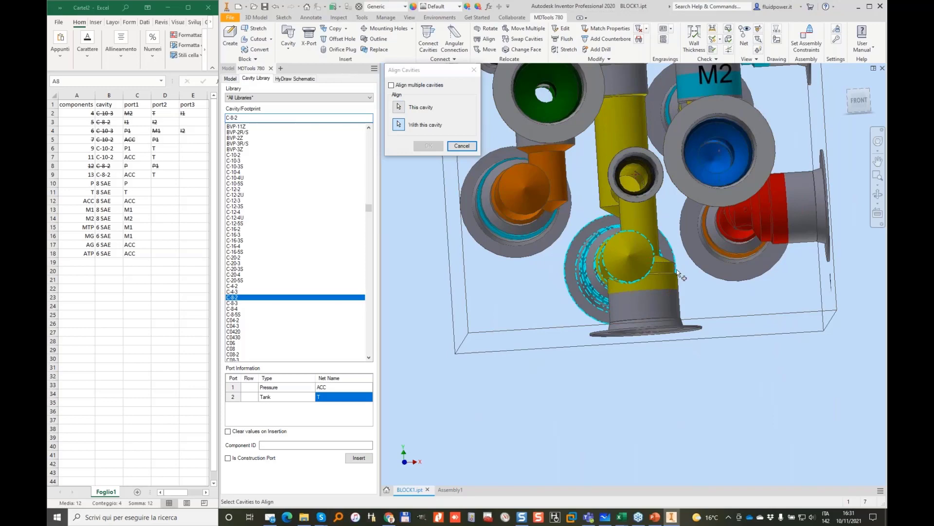
{"action": "left_click", "coordinate": [679, 275]}
{"action": "left_click", "coordinate": [428, 146]}
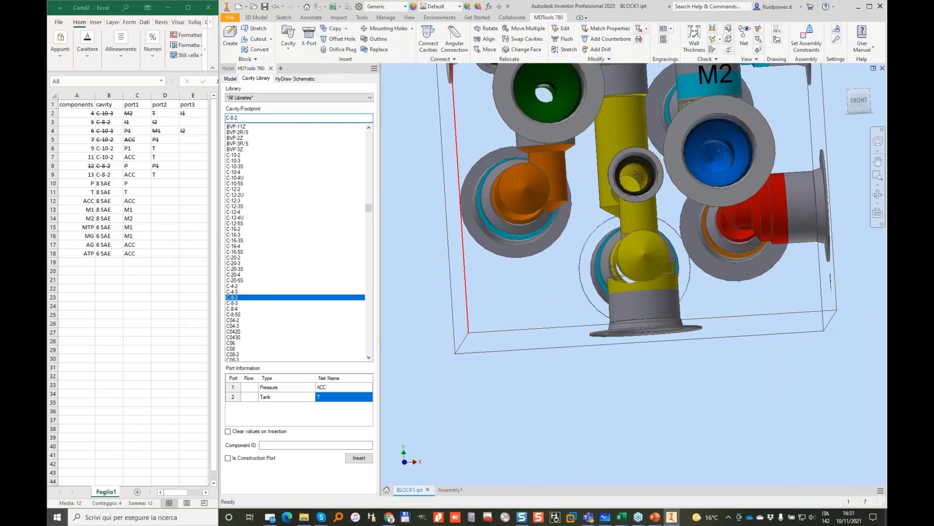
Move cavity 12 on the back face to X 81, Y 70.
{"action": "middle_click_drag", "start_coordinate": [487, 141], "coordinate": [720, 204], "text": "shift"}
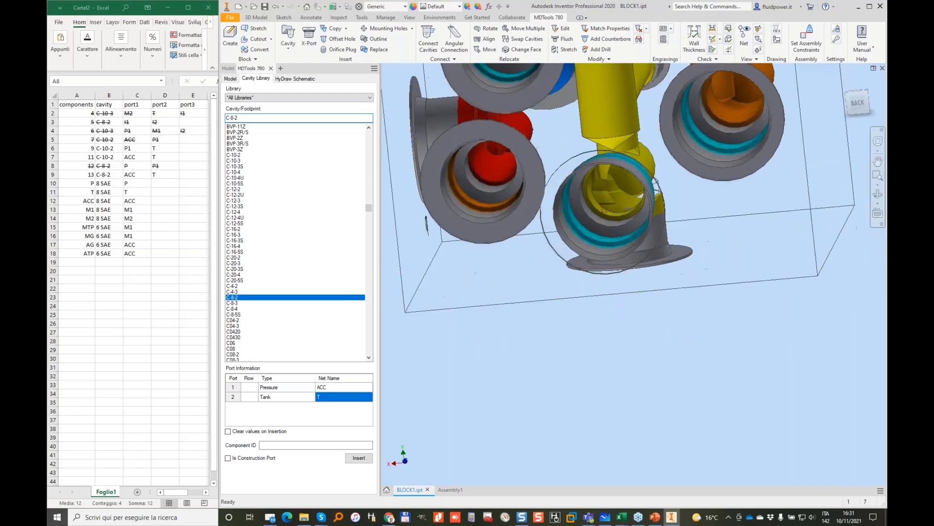
{"action": "middle_click_drag", "start_coordinate": [554, 188], "coordinate": [551, 165], "text": "shift"}
{"action": "left_click", "coordinate": [551, 165]}
{"action": "left_click", "coordinate": [567, 164]}
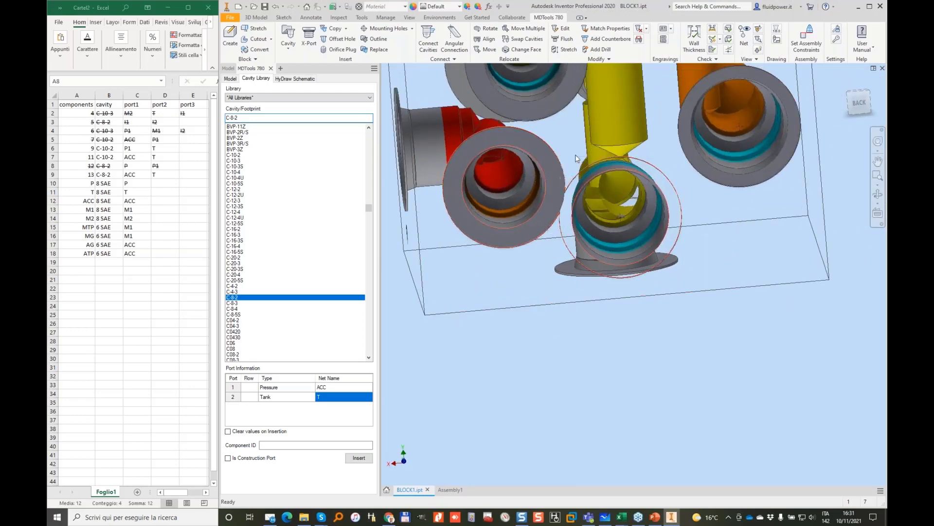
{"action": "left_click", "coordinate": [322, 101]}
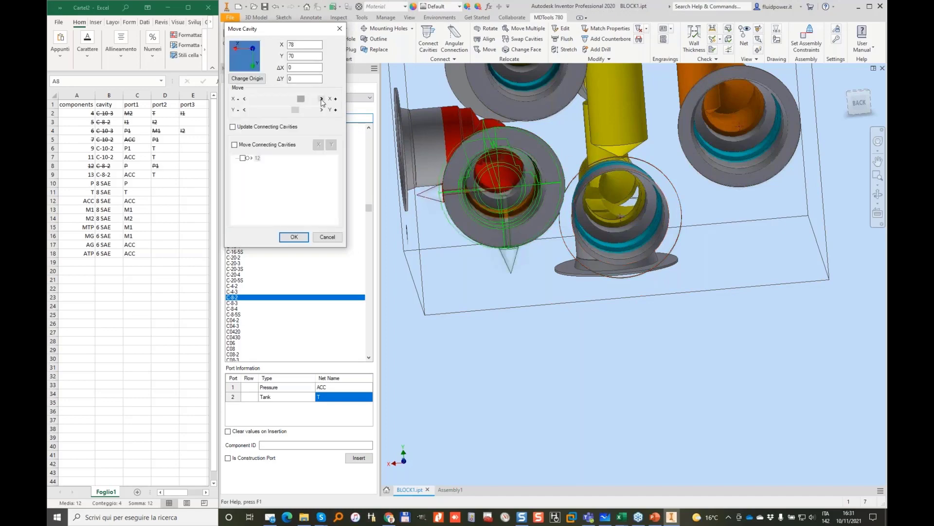
{"action": "left_click", "coordinate": [321, 100]}
{"action": "left_click", "coordinate": [321, 100]}
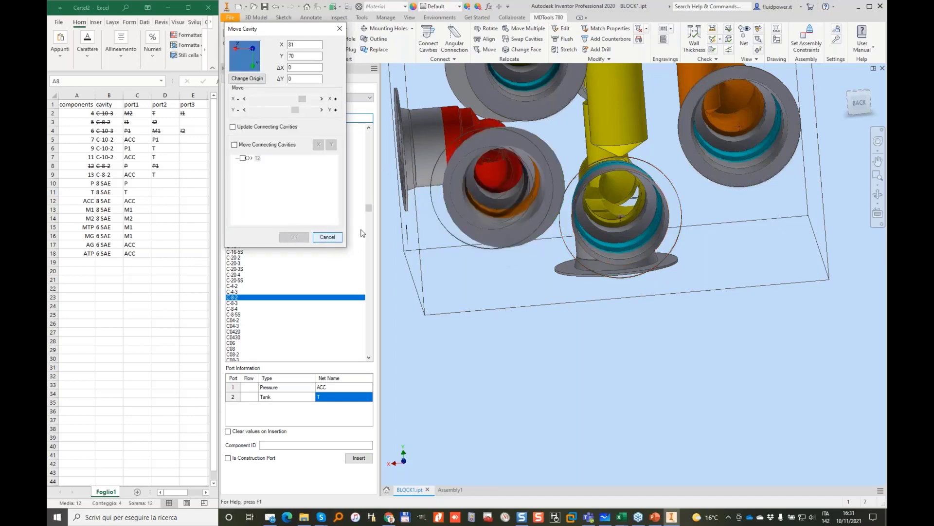
Change cavity 13 from the back face to the right face and place it there at X 64, Y 49.
{"action": "middle_click_drag", "start_coordinate": [501, 211], "coordinate": [614, 209], "text": "shift"}
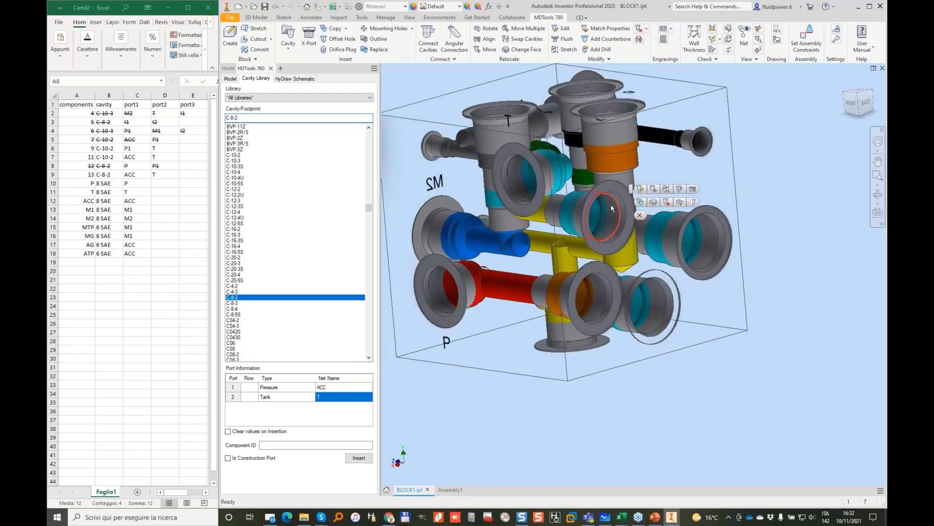
{"action": "left_click", "coordinate": [654, 203]}
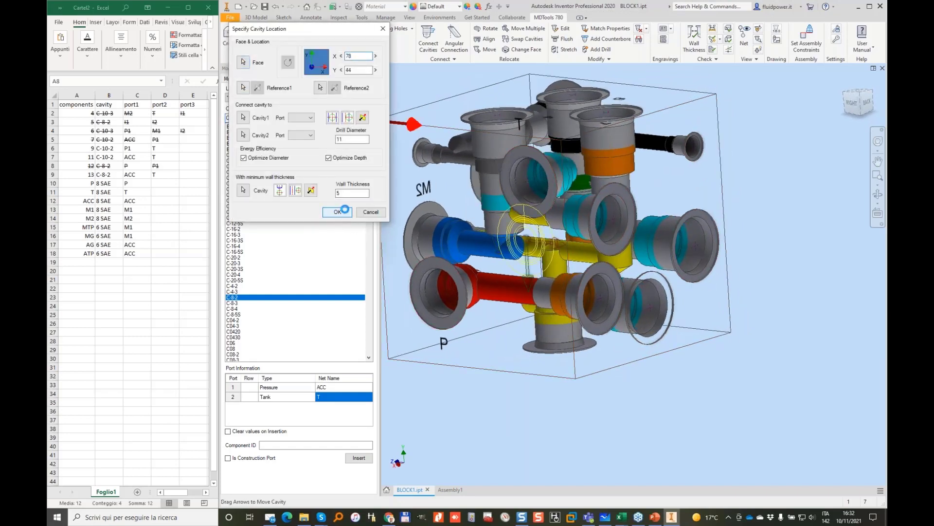
{"action": "left_click", "coordinate": [337, 212]}
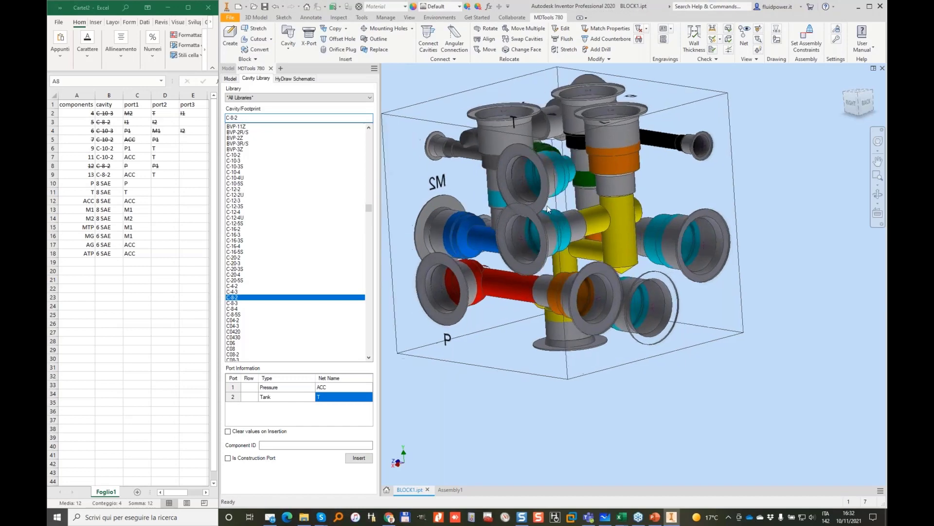
{"action": "middle_click_drag", "start_coordinate": [547, 209], "coordinate": [614, 228], "text": "shift"}
{"action": "left_click", "coordinate": [615, 235]}
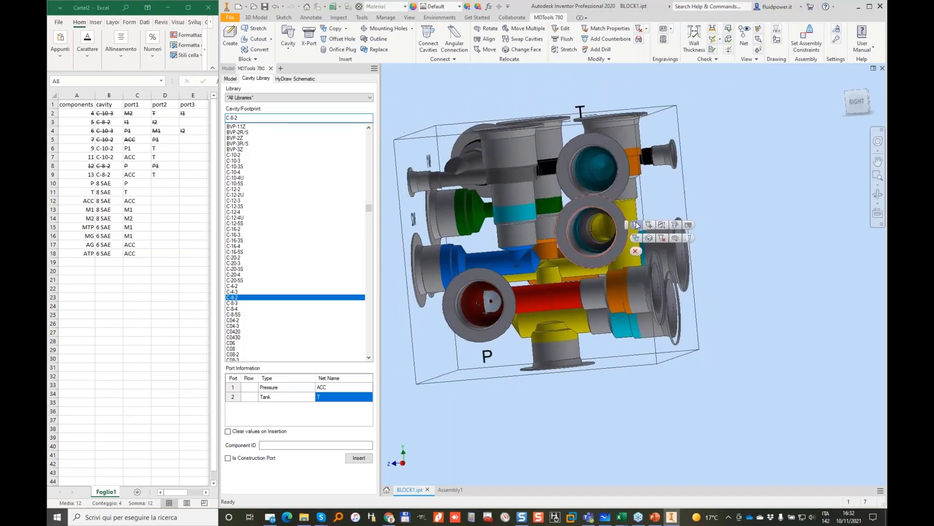
{"action": "left_click", "coordinate": [636, 225]}
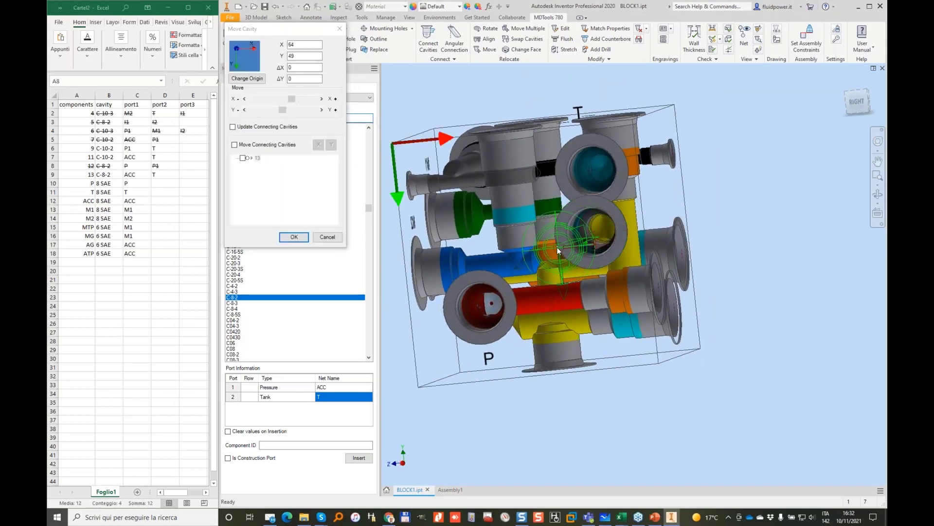
{"action": "left_click", "coordinate": [295, 236]}
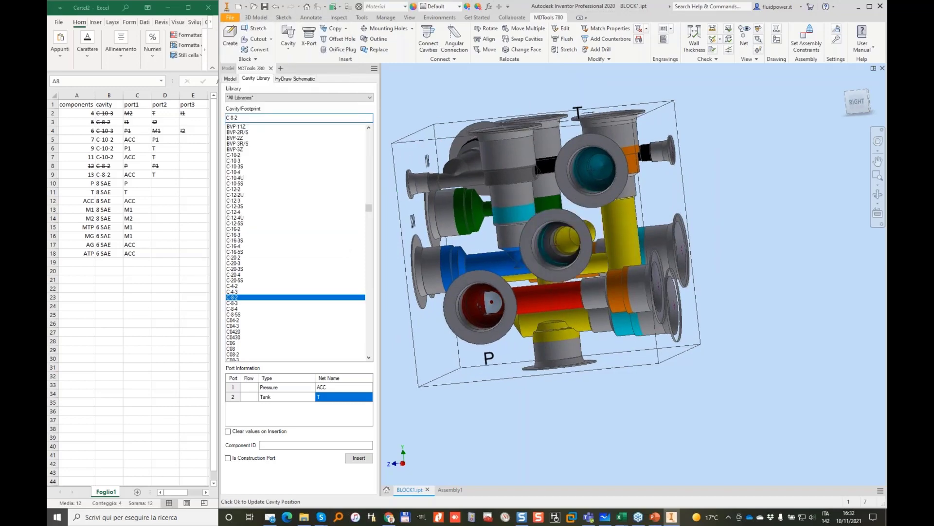
Move the T port cavity on the right face to X 19, Y 28.
{"action": "middle_click_drag", "start_coordinate": [579, 233], "coordinate": [493, 273], "text": "shift"}
{"action": "middle_click_drag", "start_coordinate": [630, 179], "coordinate": [676, 173], "text": "shift"}
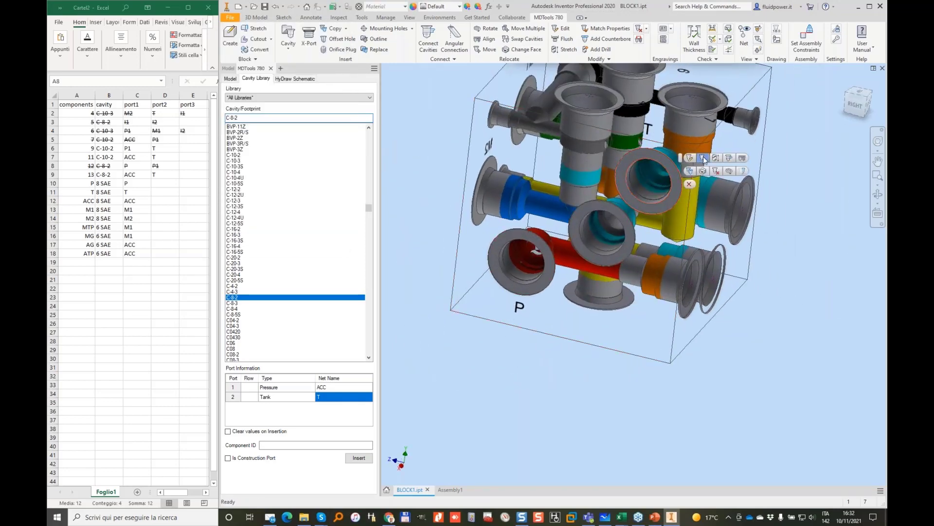
{"action": "left_click", "coordinate": [703, 158]}
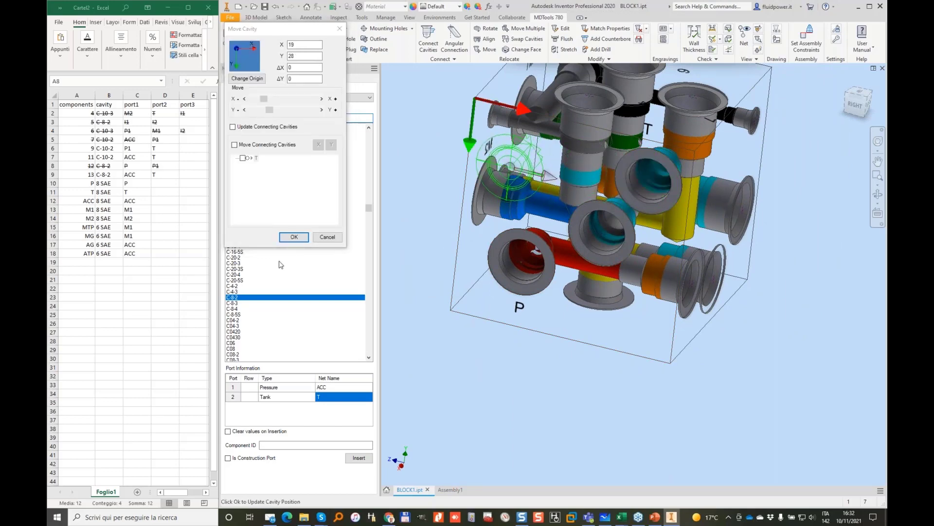
{"action": "left_click", "coordinate": [294, 237]}
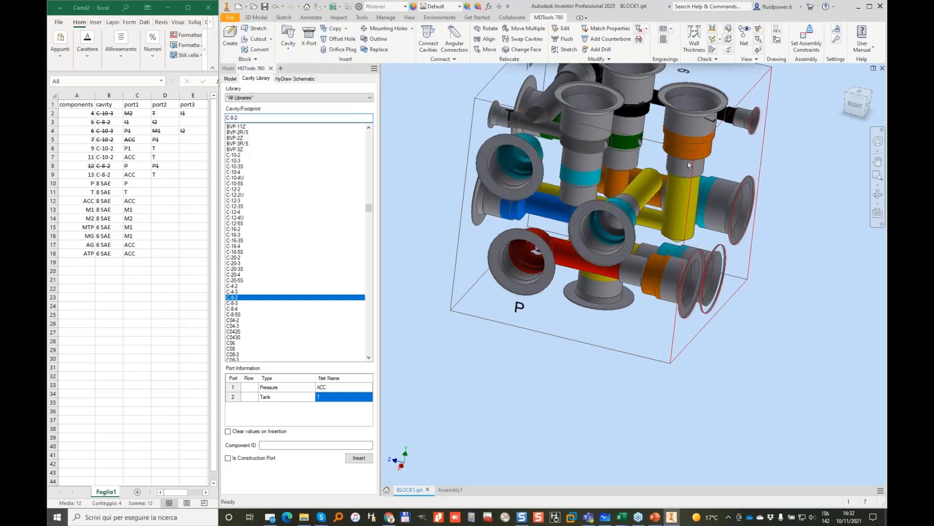
Insert an SP-02 construction port with drill diameter 6 on the top face, connected to port 2 of cavity 12.
{"action": "middle_click_drag", "start_coordinate": [688, 165], "coordinate": [675, 268], "text": "shift"}
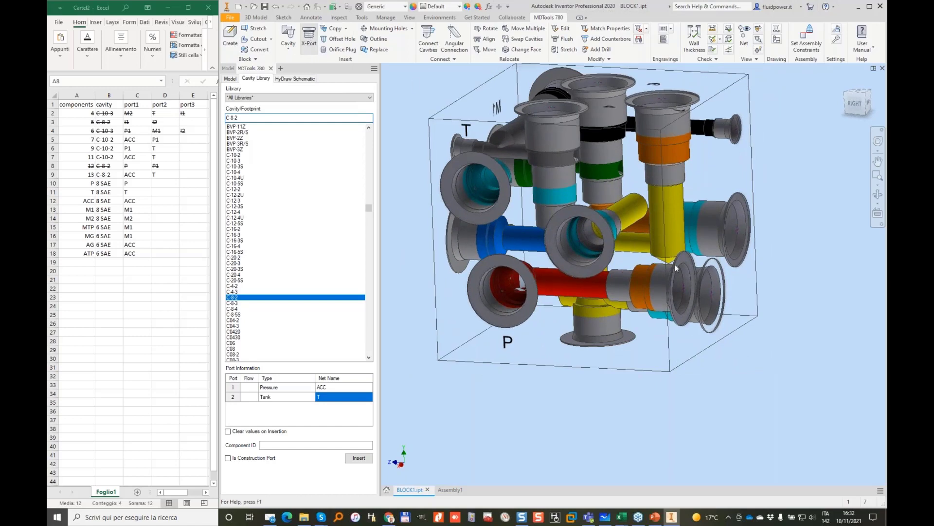
{"action": "left_click", "coordinate": [675, 268]}
{"action": "left_click", "coordinate": [444, 101]}
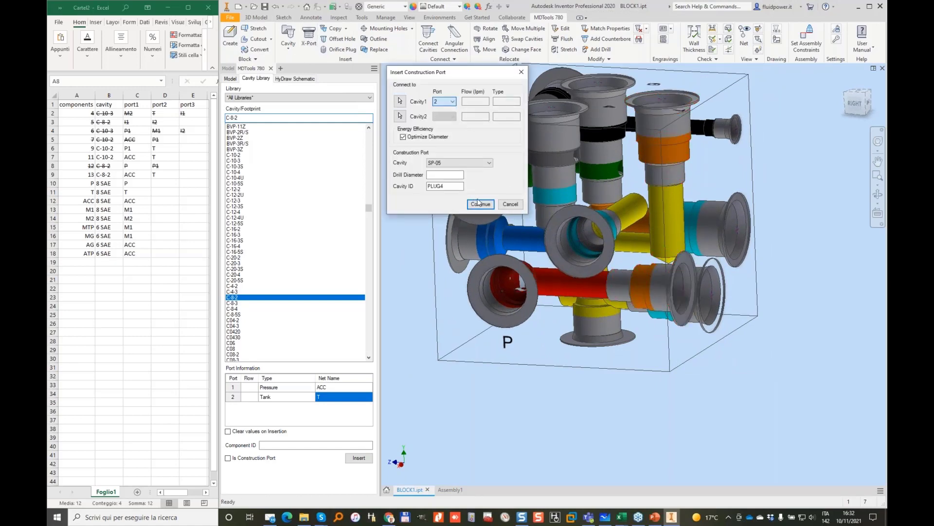
{"action": "left_click", "coordinate": [468, 163]}
{"action": "left_click", "coordinate": [454, 171]}
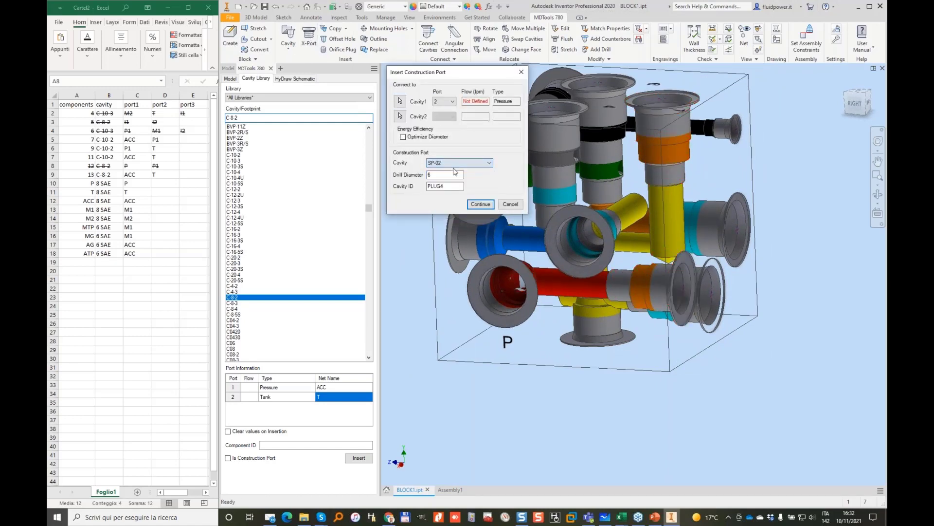
{"action": "left_click", "coordinate": [480, 204]}
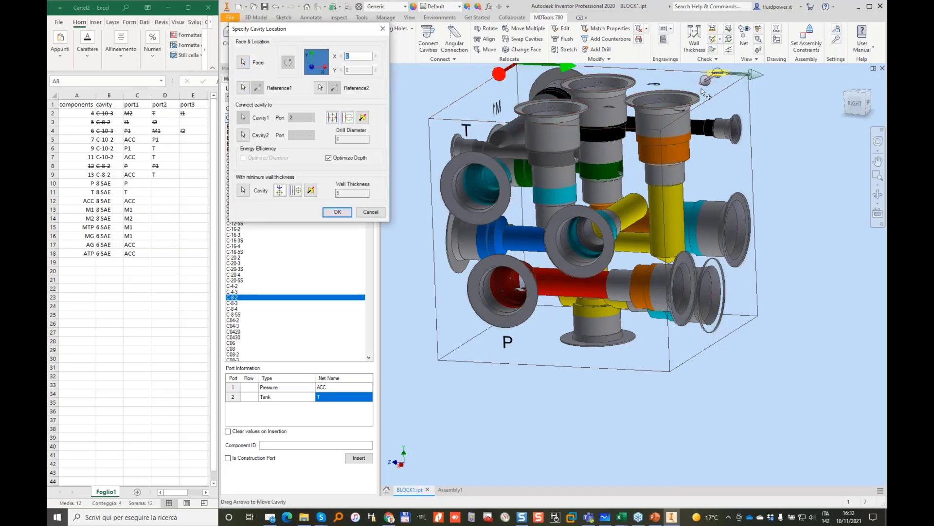
{"action": "middle_click_drag", "start_coordinate": [712, 94], "coordinate": [573, 164], "text": "shift"}
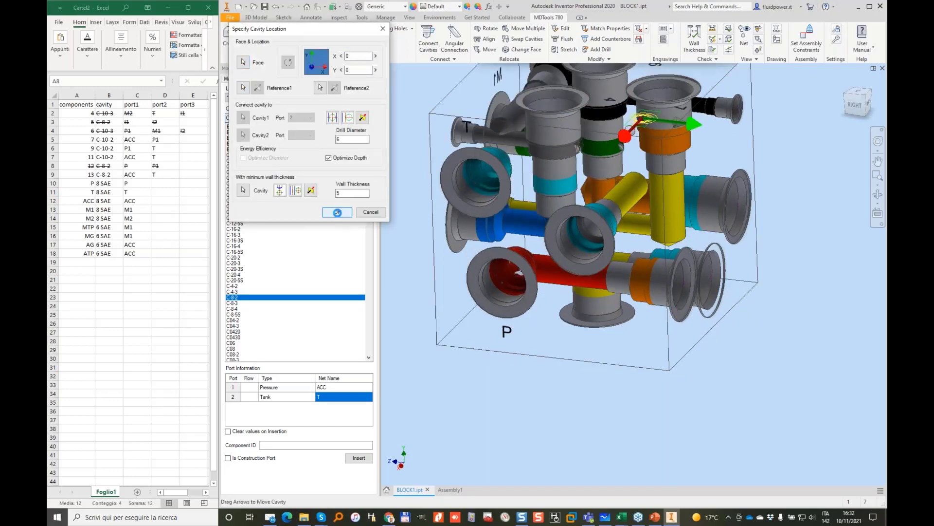
{"action": "left_click", "coordinate": [337, 213]}
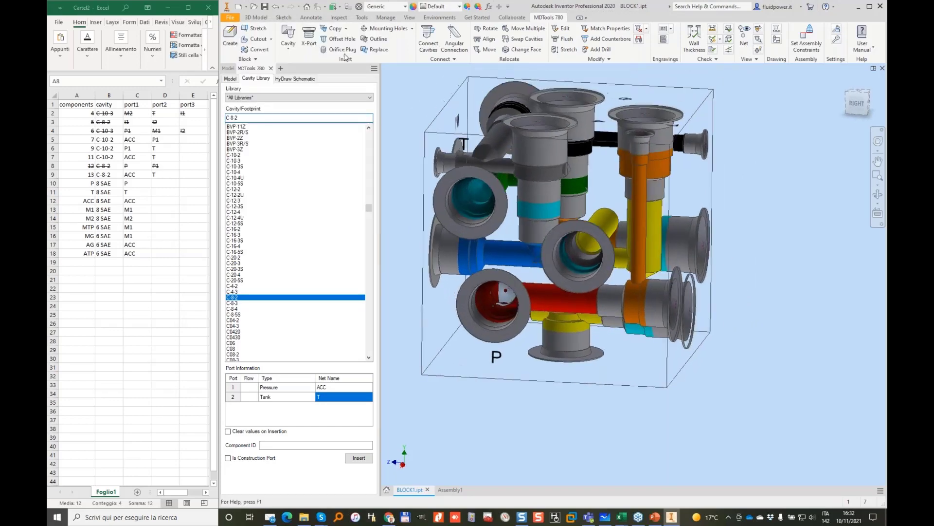
Copy the new construction port onto the right face, connecting it to port 2 of cavity 7 and to the original construction port.
{"action": "left_click", "coordinate": [336, 29]}
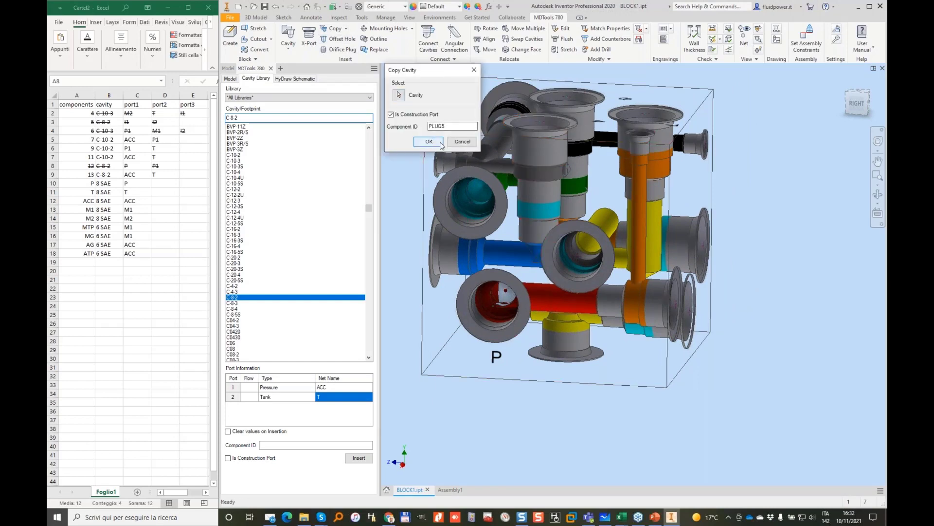
{"action": "left_click", "coordinate": [441, 143]}
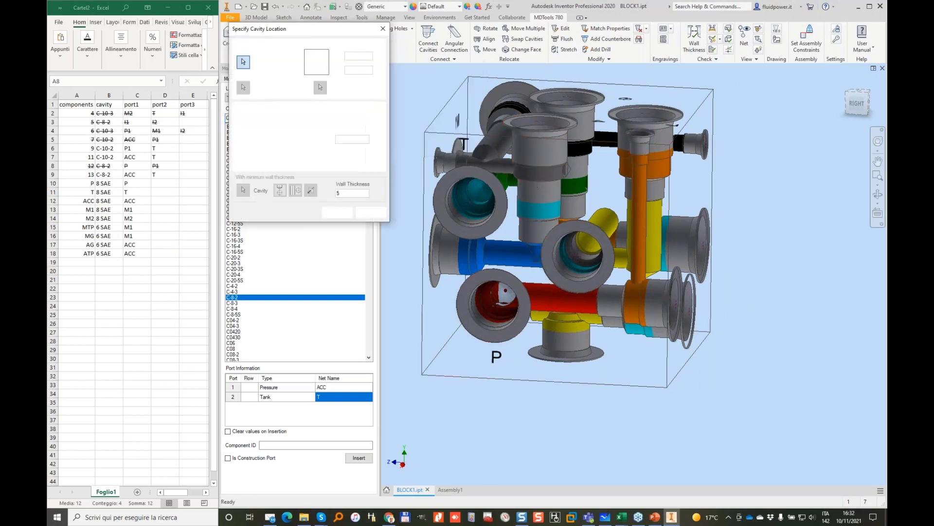
{"action": "left_click", "coordinate": [603, 128]}
{"action": "left_click", "coordinate": [302, 117]}
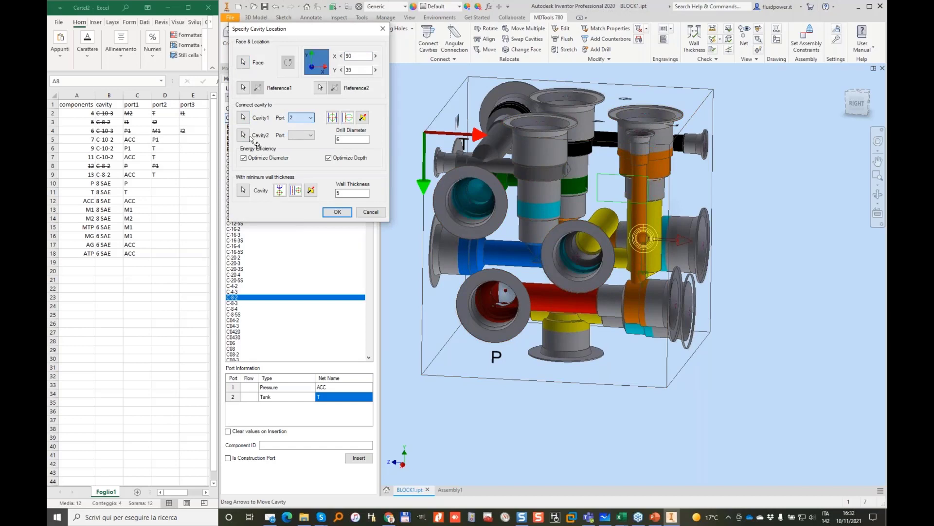
{"action": "left_click", "coordinate": [640, 174]}
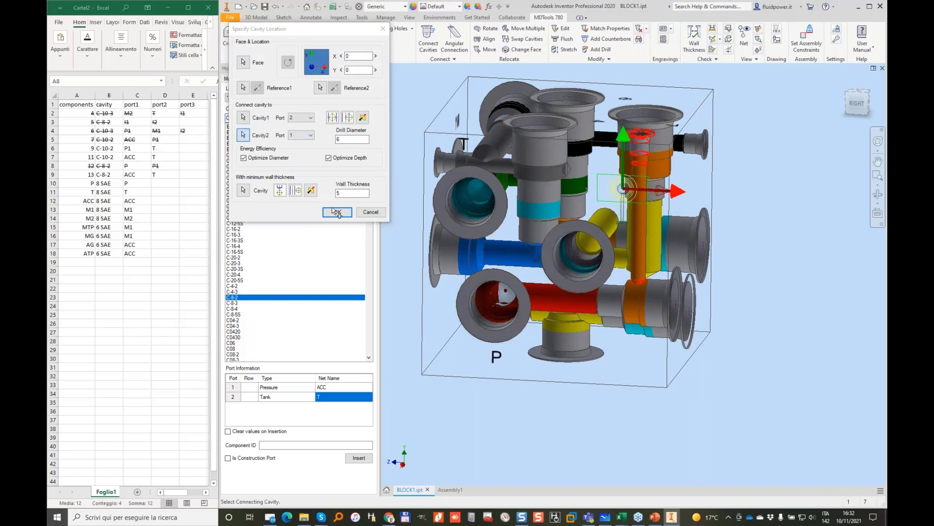
{"action": "left_click", "coordinate": [343, 213]}
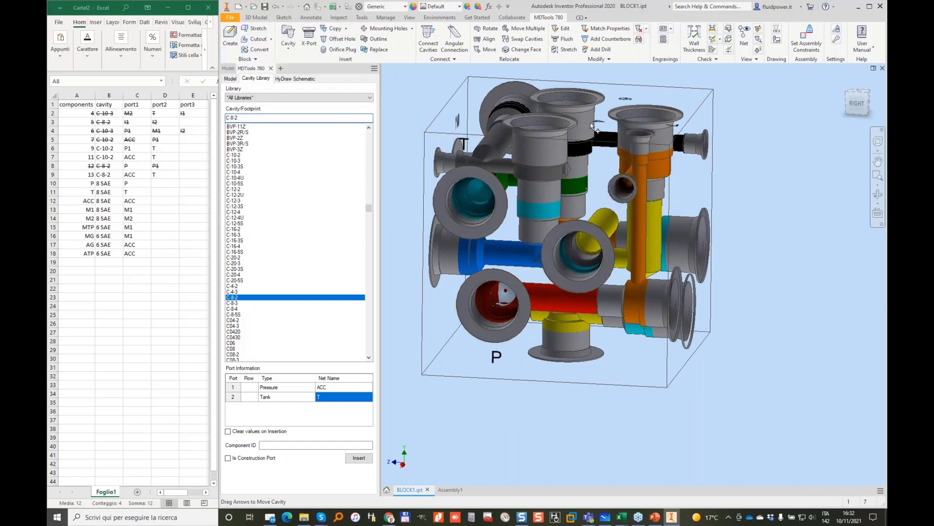
{"action": "left_click", "coordinate": [488, 40]}
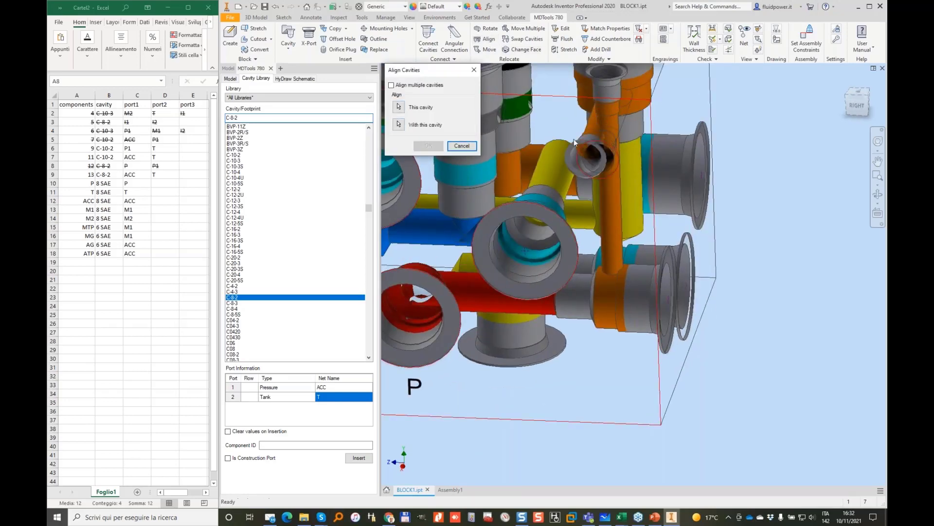
{"action": "key", "text": "Escape"}
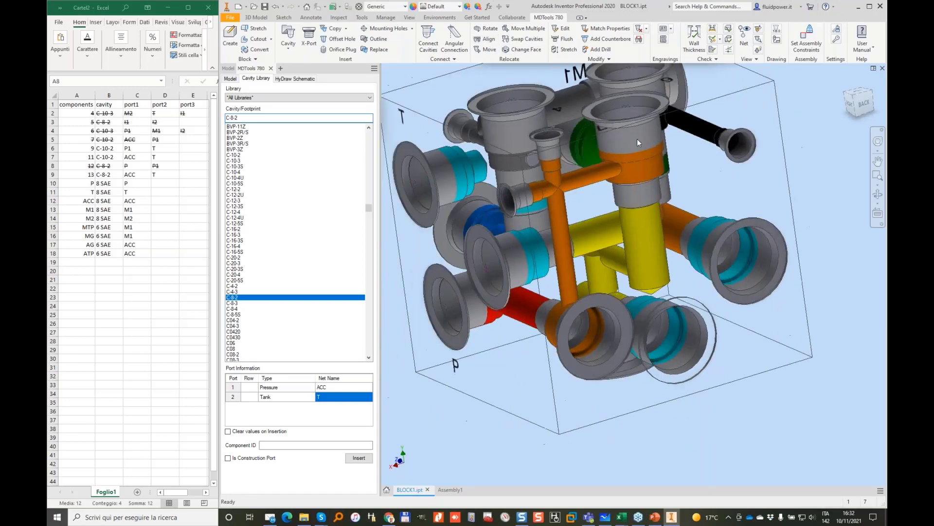
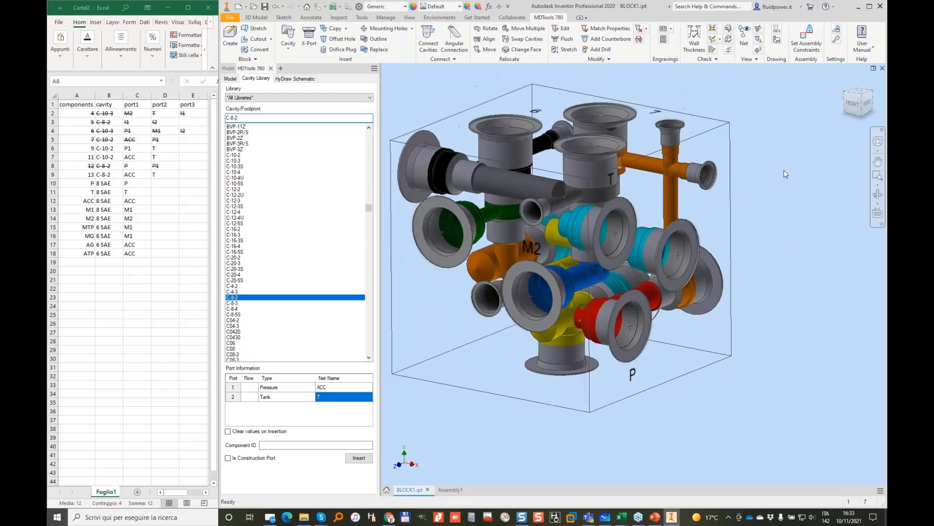
Align the ACC construction port on the front face with cavity 13 on the right face.
{"action": "left_click", "coordinate": [869, 6]}
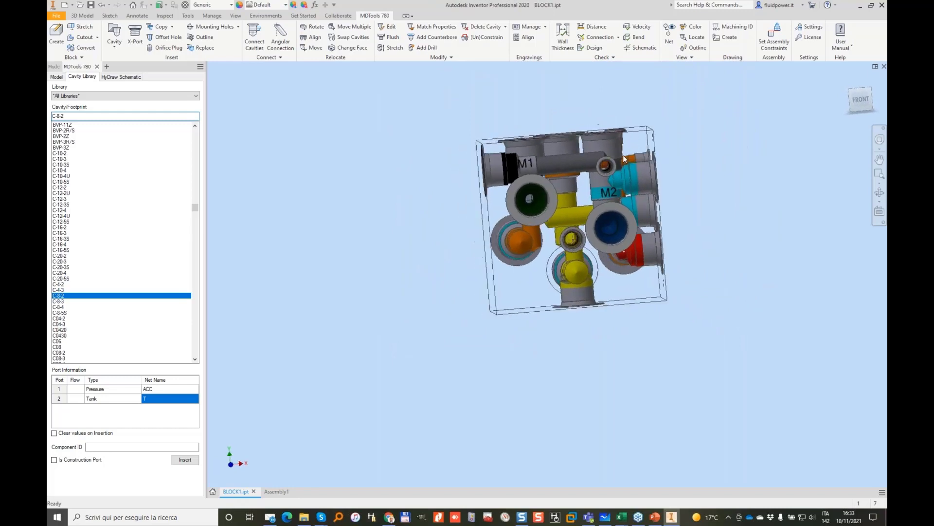
{"action": "left_click", "coordinate": [311, 38]}
{"action": "left_click", "coordinate": [582, 242]}
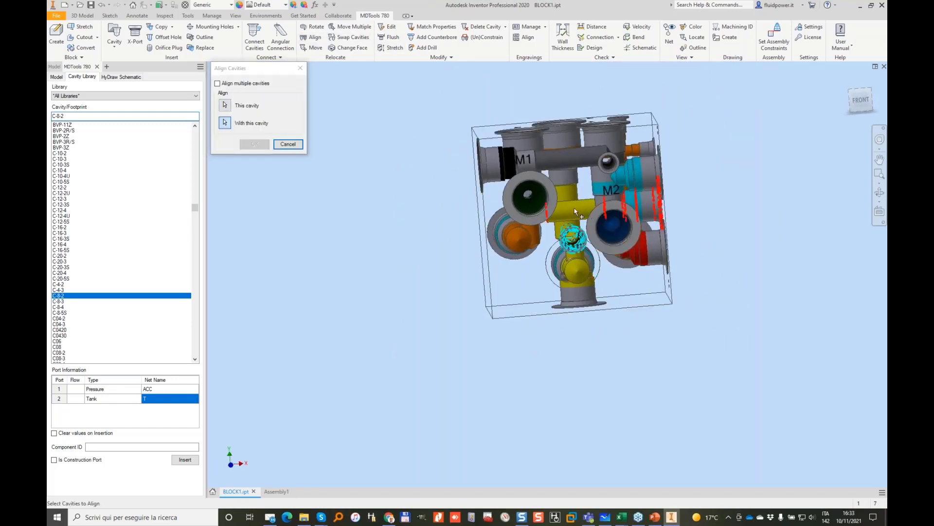
{"action": "left_click", "coordinate": [575, 214]}
{"action": "left_click", "coordinate": [254, 144]}
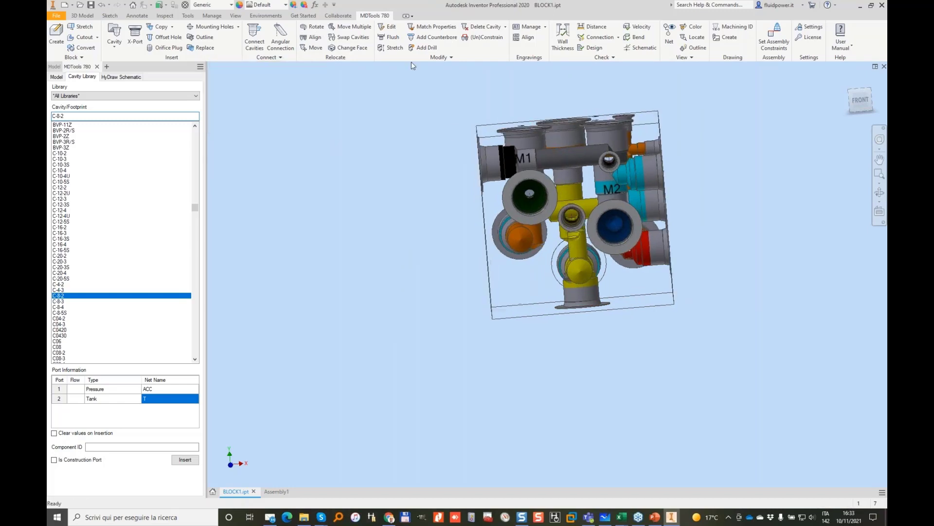
Stretch the drill of the bottom-face ACC port upward to a depth of 56.
{"action": "left_click", "coordinate": [394, 49]}
{"action": "middle_click_drag", "start_coordinate": [560, 273], "coordinate": [567, 227], "text": "shift"}
{"action": "left_click", "coordinate": [123, 139]}
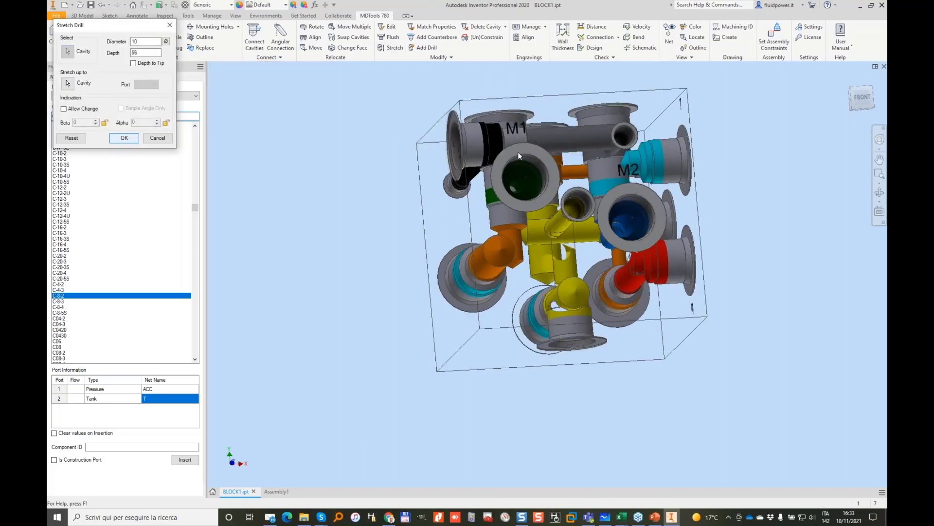
Shorten the ACC drill of cavity 7 on the top face to a depth of 51.
{"action": "middle_click_drag", "start_coordinate": [516, 157], "coordinate": [494, 64], "text": "shift"}
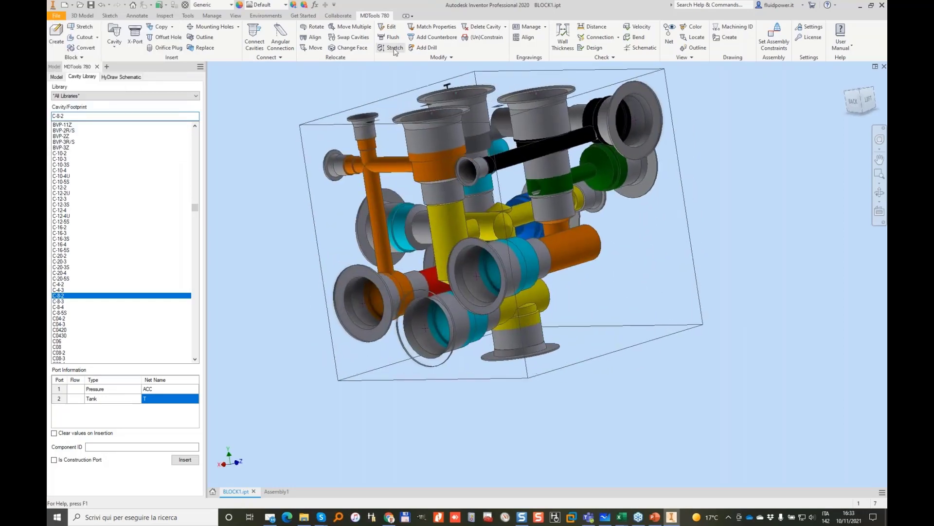
{"action": "left_click", "coordinate": [395, 48]}
{"action": "left_click", "coordinate": [437, 116]}
{"action": "scroll", "coordinate": [491, 229], "scroll_direction": "down", "scroll_amount": 1}
{"action": "middle_click_drag", "start_coordinate": [508, 229], "coordinate": [475, 229], "text": "shift"}
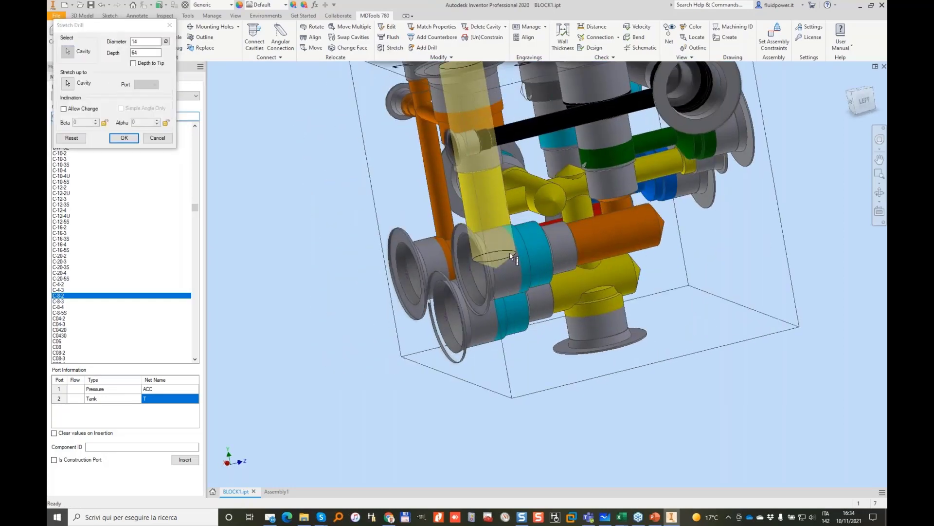
{"action": "left_click_drag", "start_coordinate": [514, 253], "coordinate": [507, 199]}
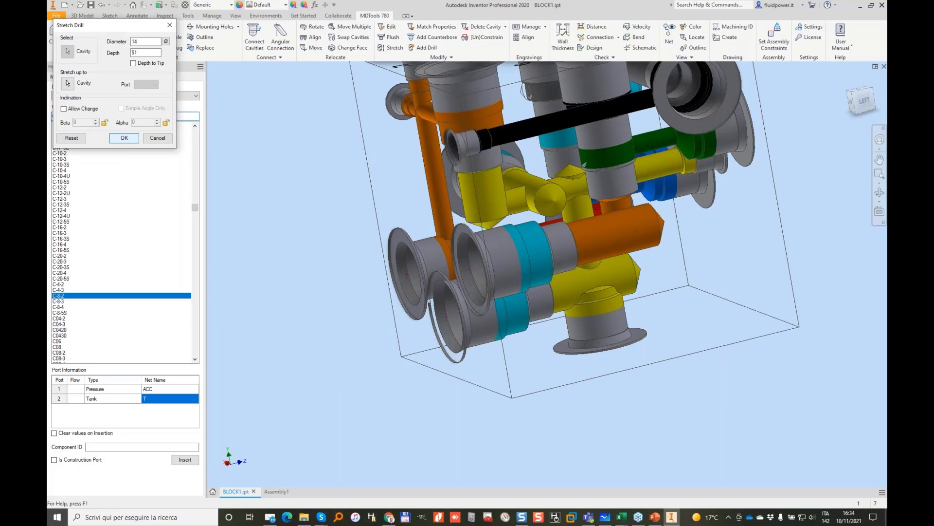
{"action": "left_click", "coordinate": [124, 138]}
Run a connection check of the block with the poor connections list excluded.
{"action": "middle_click_drag", "start_coordinate": [688, 157], "coordinate": [760, 171], "text": "shift"}
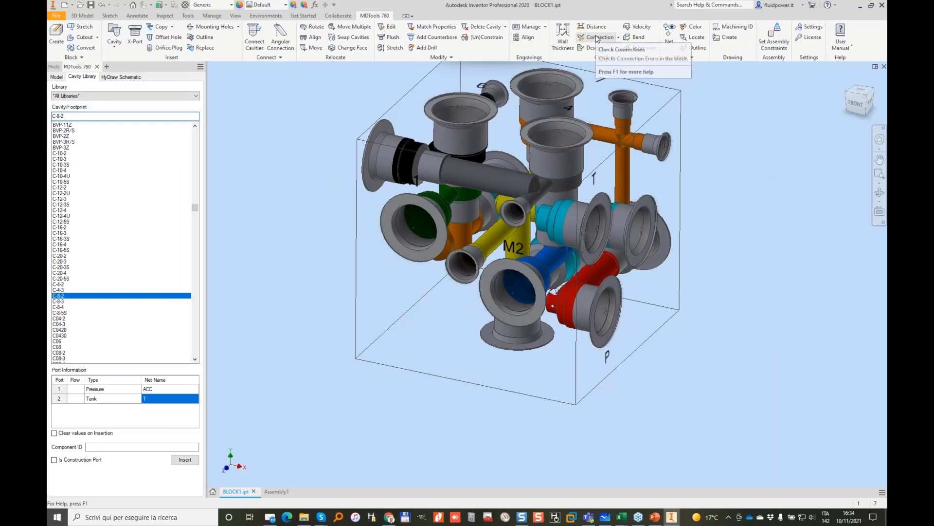
{"action": "left_click", "coordinate": [598, 38]}
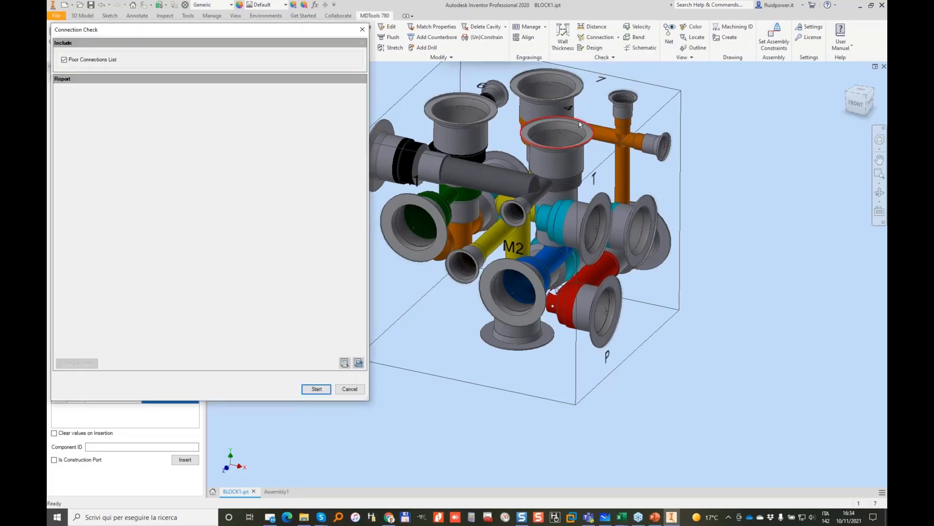
{"action": "left_click", "coordinate": [662, 161]}
{"action": "left_click", "coordinate": [75, 78]}
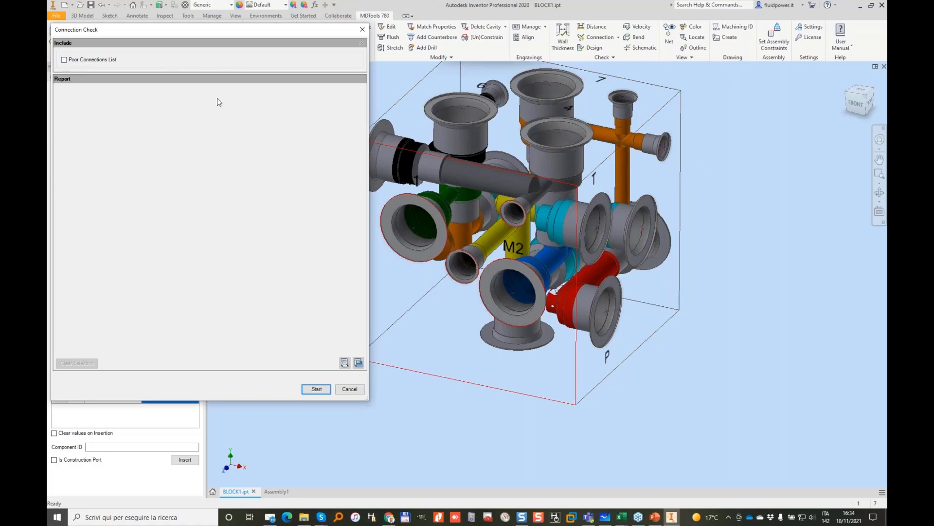
{"action": "left_click", "coordinate": [350, 388]}
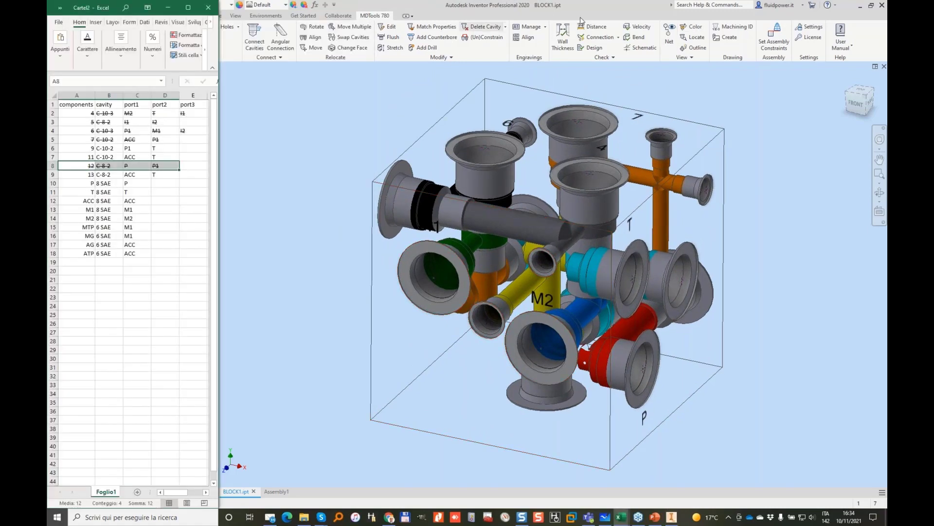
{"action": "left_click", "coordinate": [764, 91]}
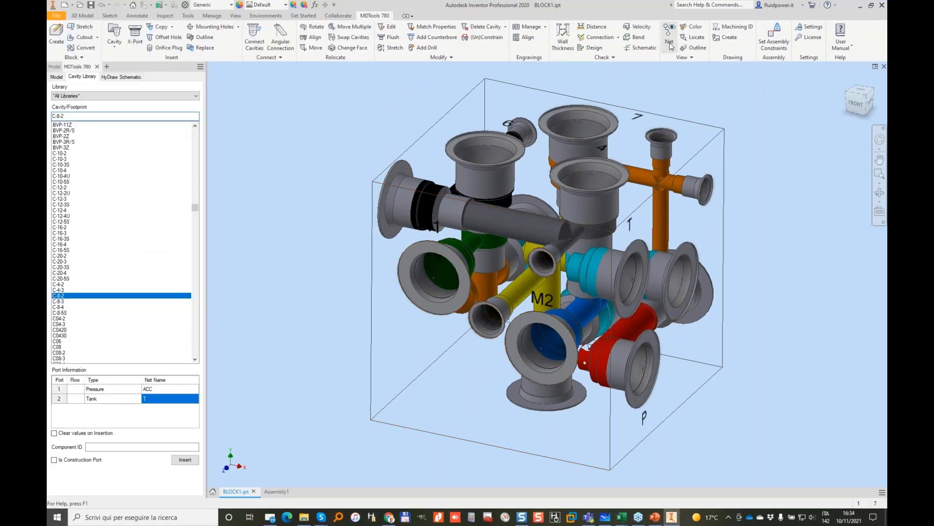
{"action": "left_click", "coordinate": [593, 38]}
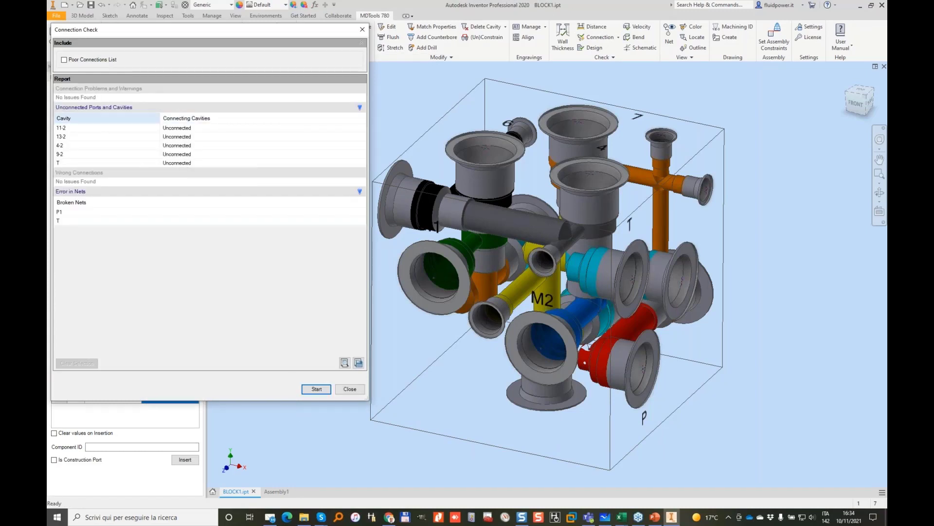
Highlight the broken nets P1 and T from the connection report in the block and examine their cavities.
{"action": "middle_click_drag", "start_coordinate": [440, 292], "coordinate": [438, 295]}
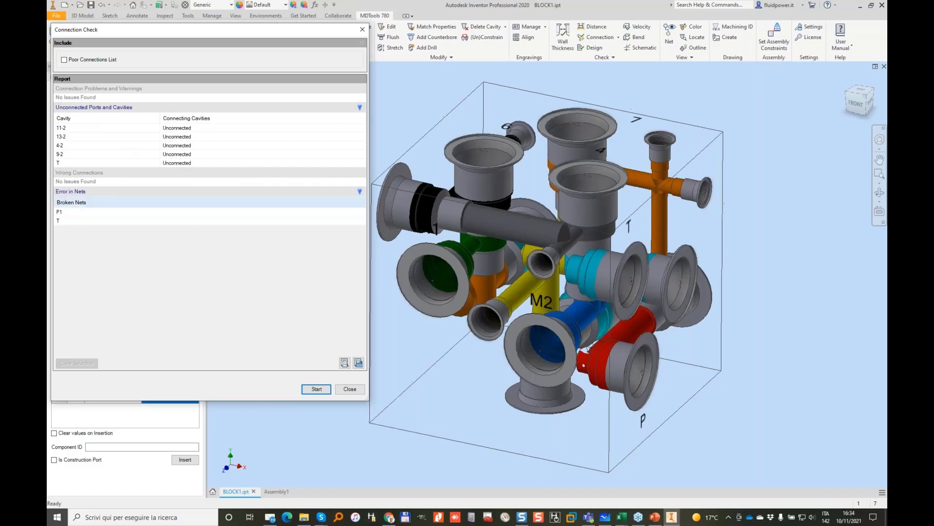
{"action": "double_click", "coordinate": [76, 212]}
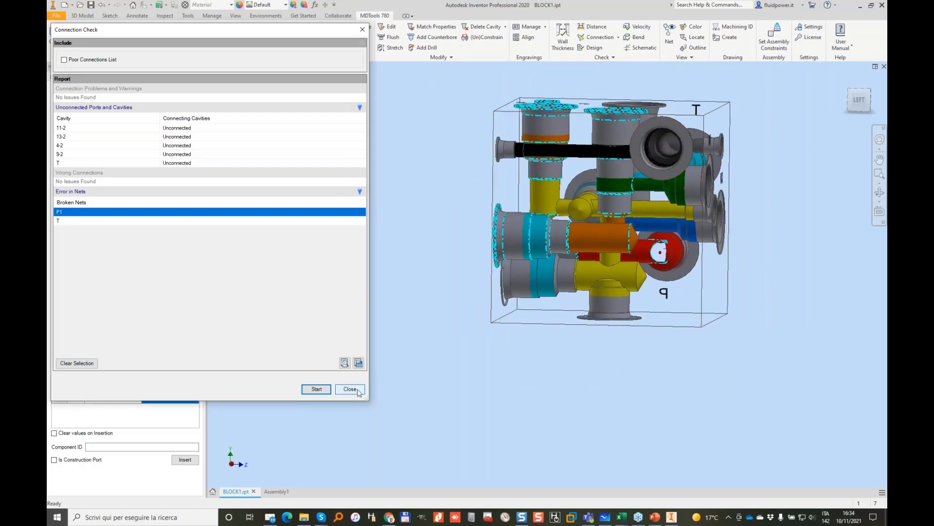
{"action": "left_click", "coordinate": [68, 221]}
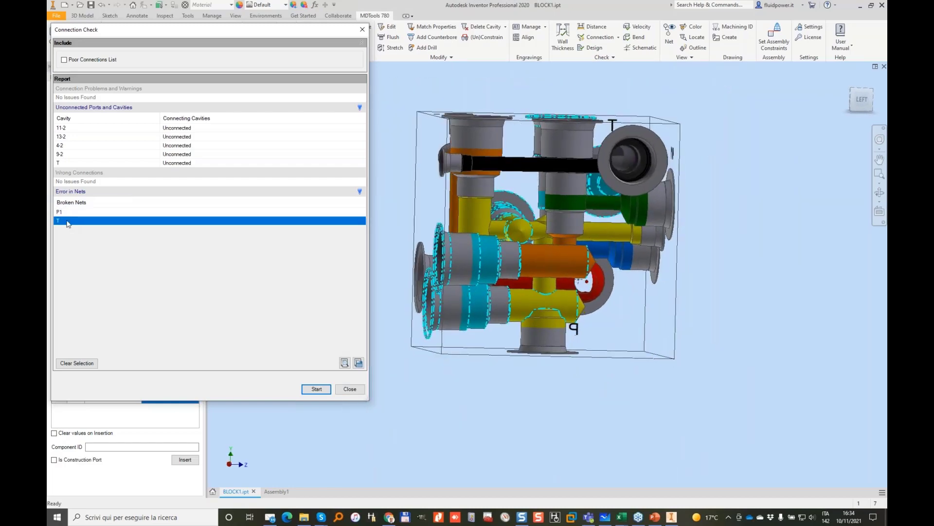
{"action": "left_click", "coordinate": [350, 388]}
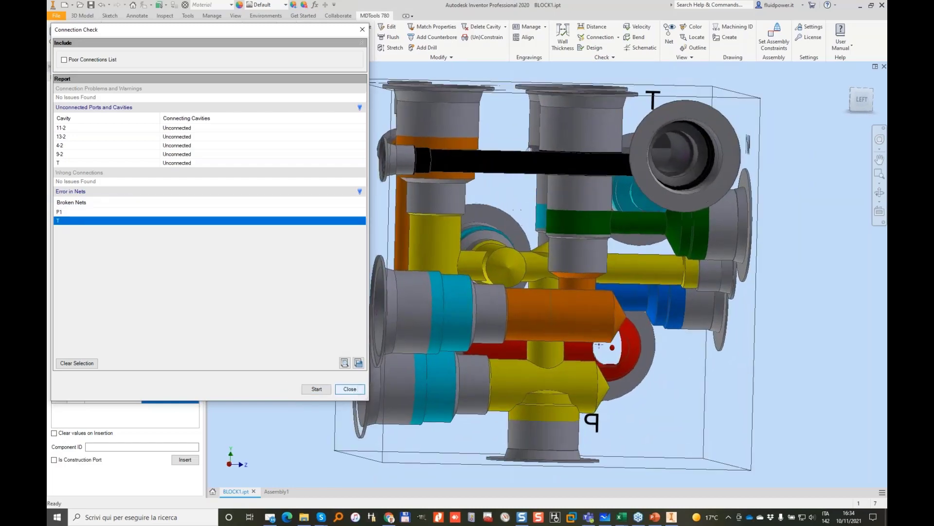
Change cavity 9 from the back face to the front face.
{"action": "left_click", "coordinate": [348, 47]}
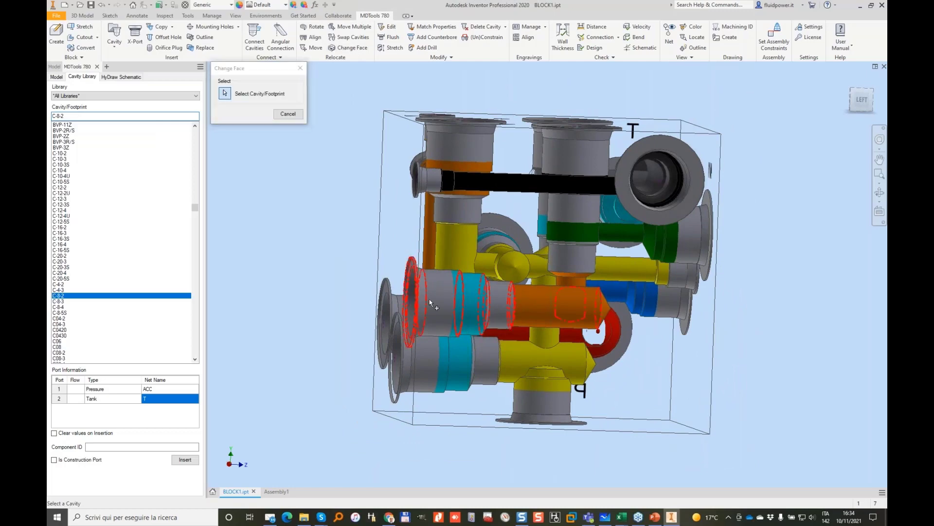
{"action": "left_click", "coordinate": [430, 302]}
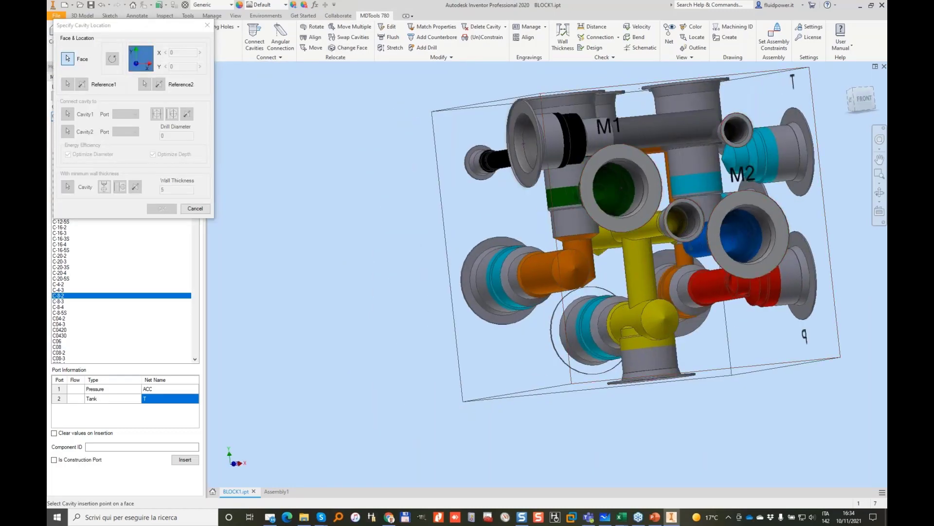
{"action": "left_click", "coordinate": [615, 301]}
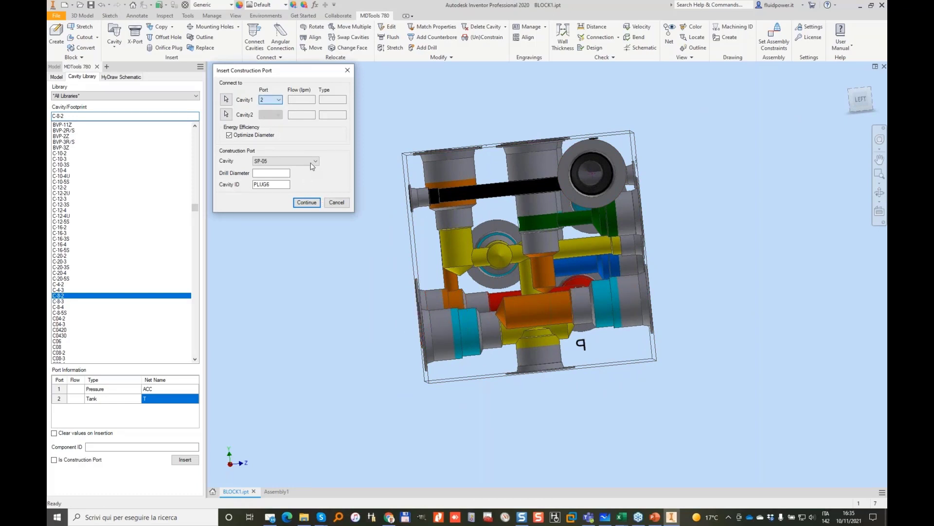
Insert a construction port on the left face, aligned with the orange drill and connected to port 2 of the selected cavity.
{"action": "left_click", "coordinate": [282, 171]}
{"action": "left_click", "coordinate": [307, 202]}
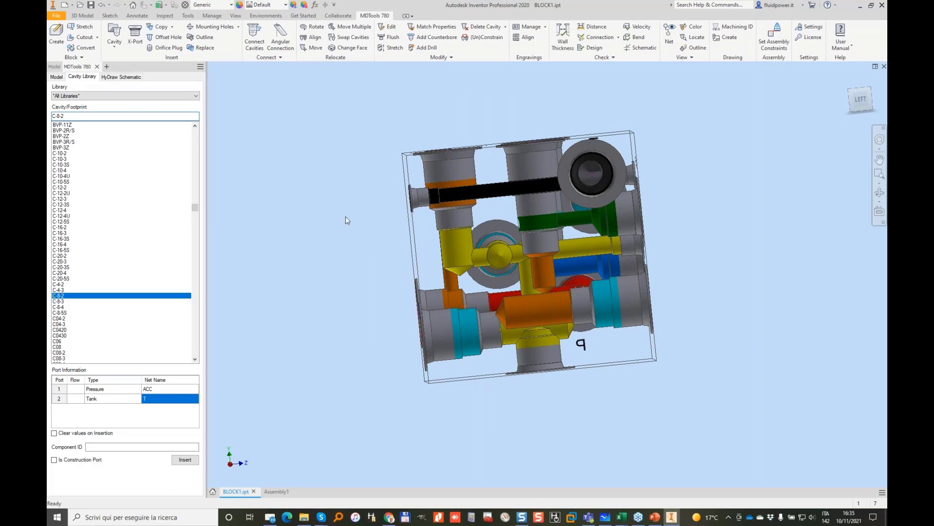
{"action": "left_click", "coordinate": [454, 294]}
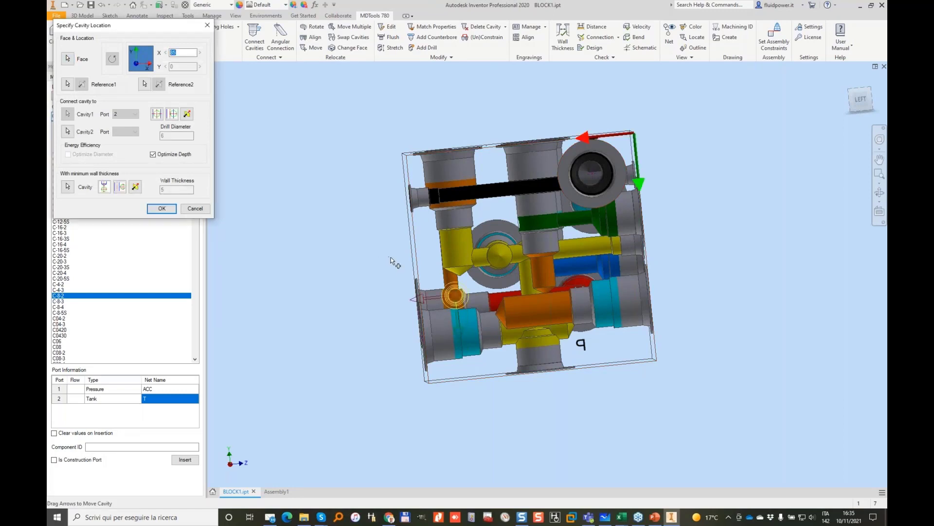
{"action": "left_click", "coordinate": [455, 294]}
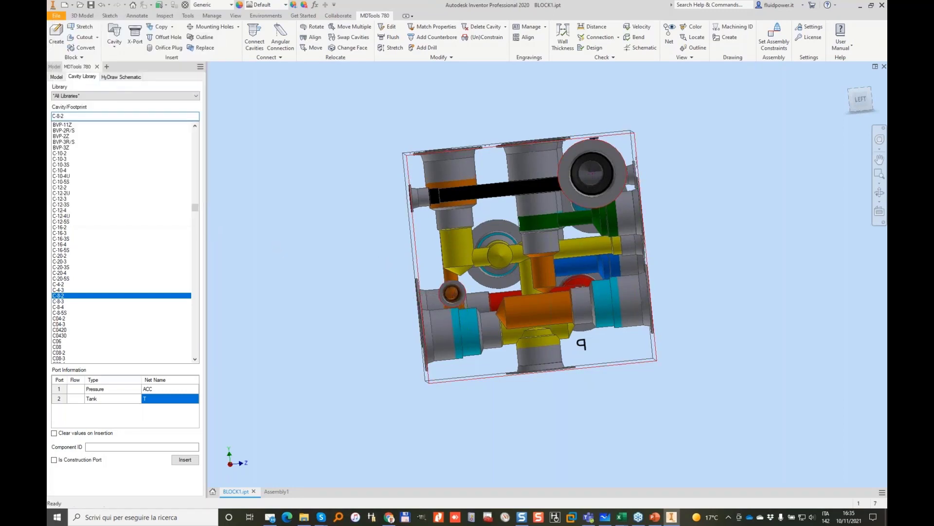
Connect cavity 9 on the front face to the new left-face construction port at an offset of X -84 and Y -5.
{"action": "left_click", "coordinate": [254, 34]}
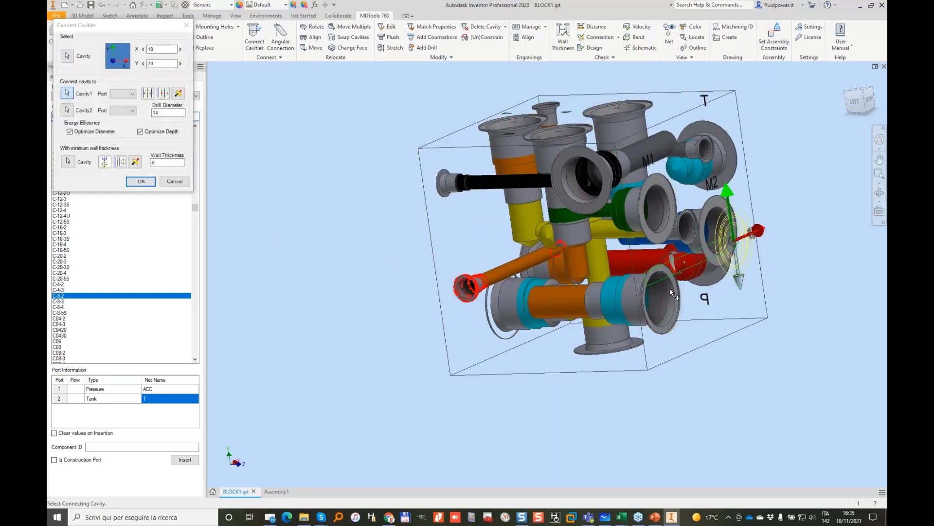
{"action": "left_click", "coordinate": [744, 238]}
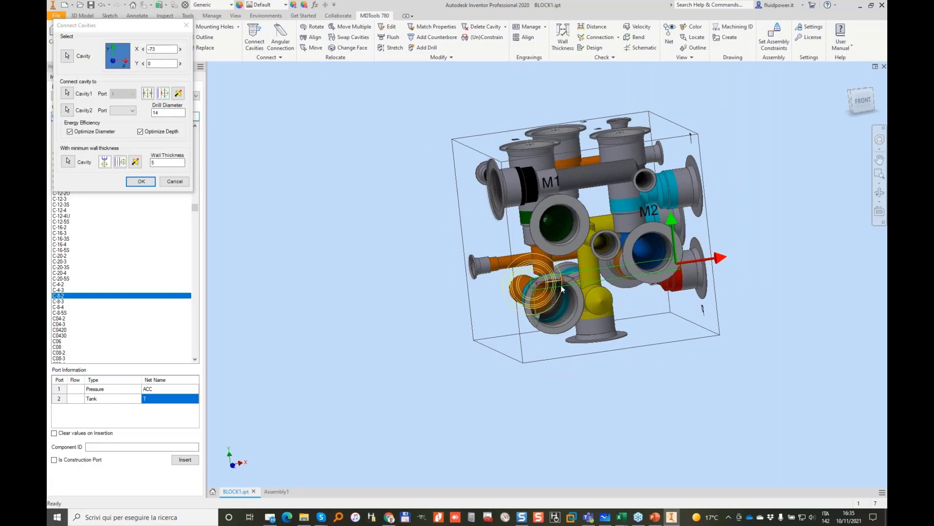
{"action": "left_click", "coordinate": [559, 321]}
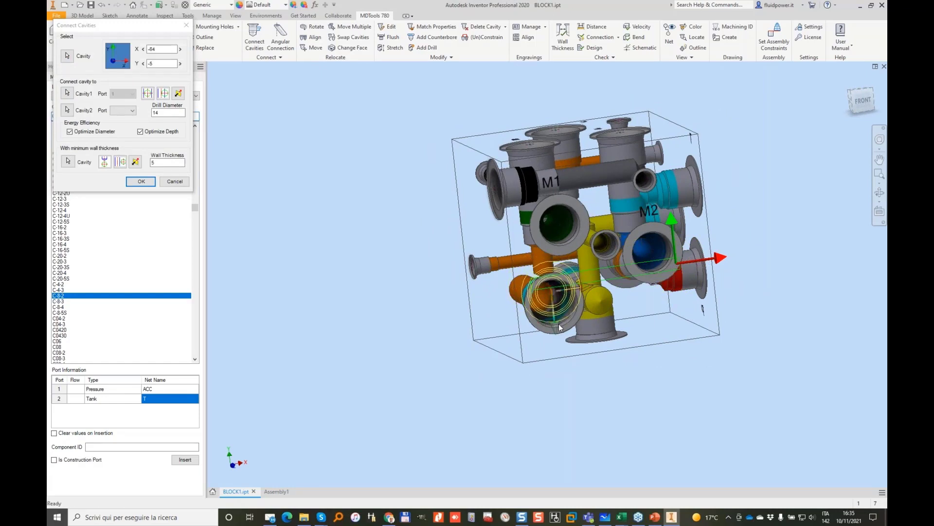
{"action": "left_click", "coordinate": [141, 181]}
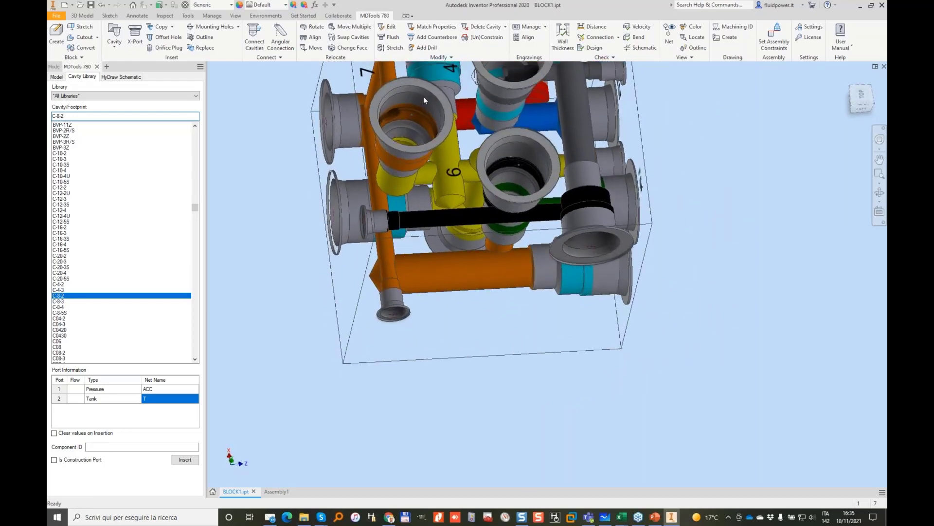
Move cavity 6 on the top face to X 21, Y 45 without updating its connecting cavities.
{"action": "left_click", "coordinate": [526, 145]}
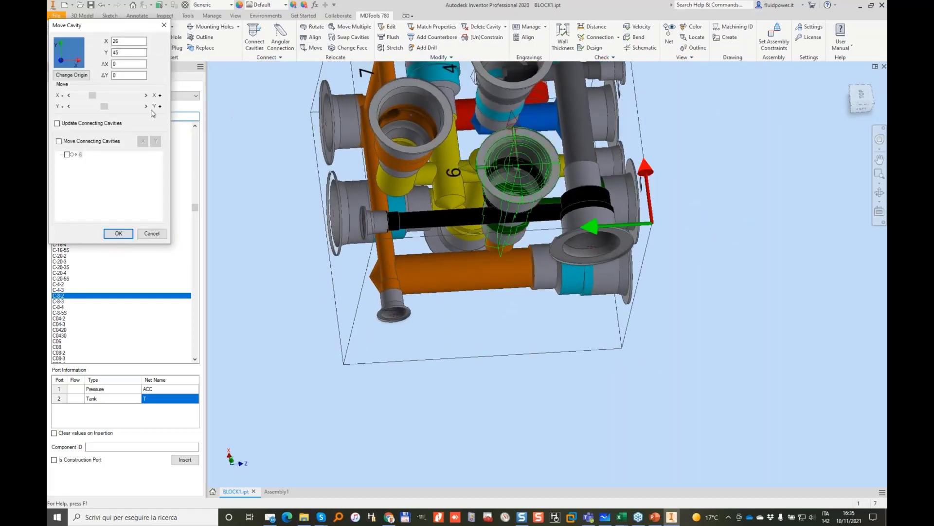
{"action": "left_click", "coordinate": [69, 95]}
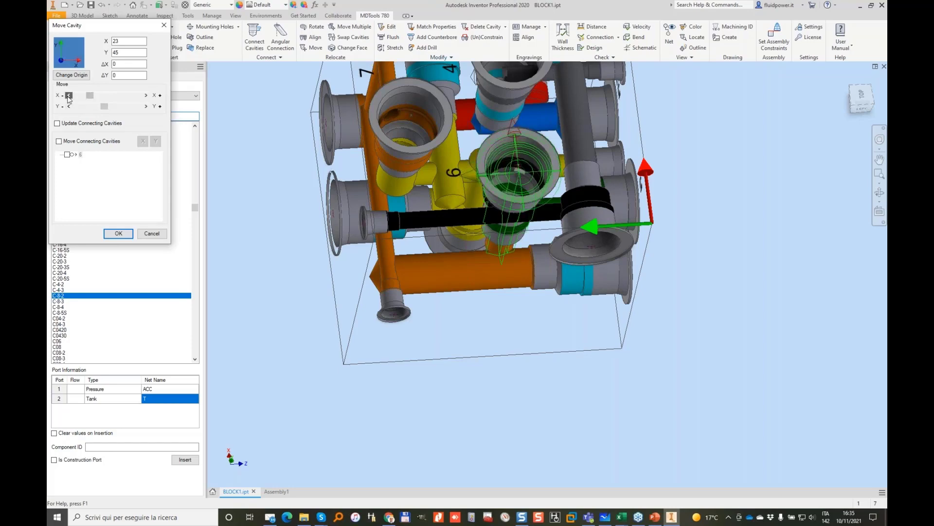
{"action": "left_click", "coordinate": [119, 233]}
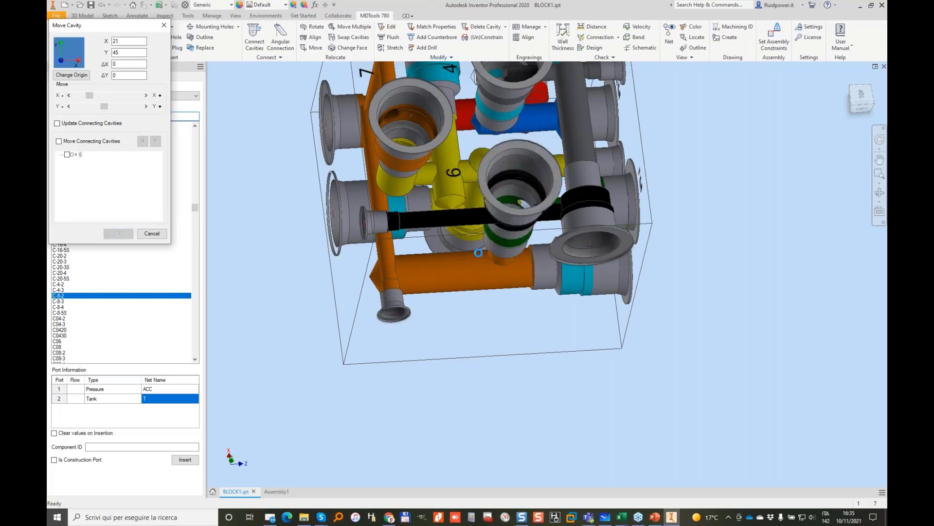
Check the bends of the block and update all reported drills to their recommended depths.
{"action": "middle_click_drag", "start_coordinate": [405, 185], "coordinate": [476, 104], "text": "shift"}
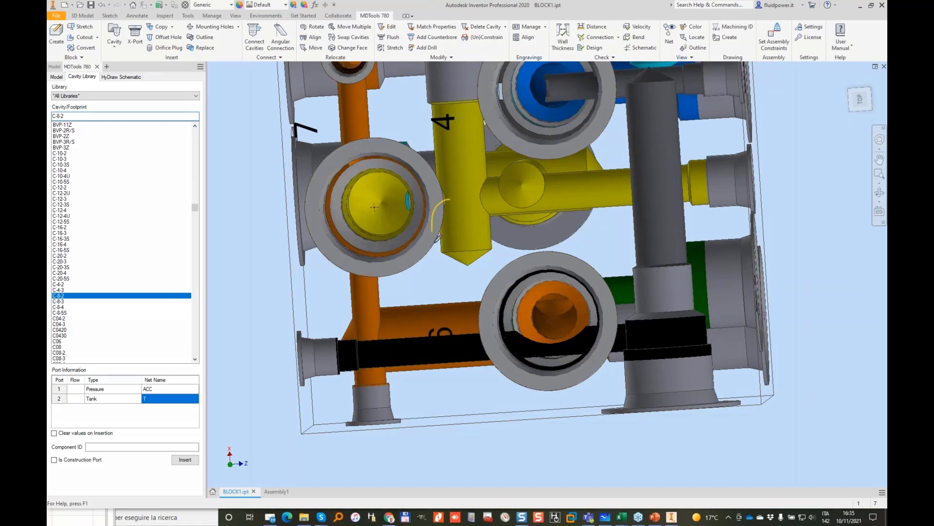
{"action": "left_click_drag", "start_coordinate": [432, 232], "coordinate": [411, 210]}
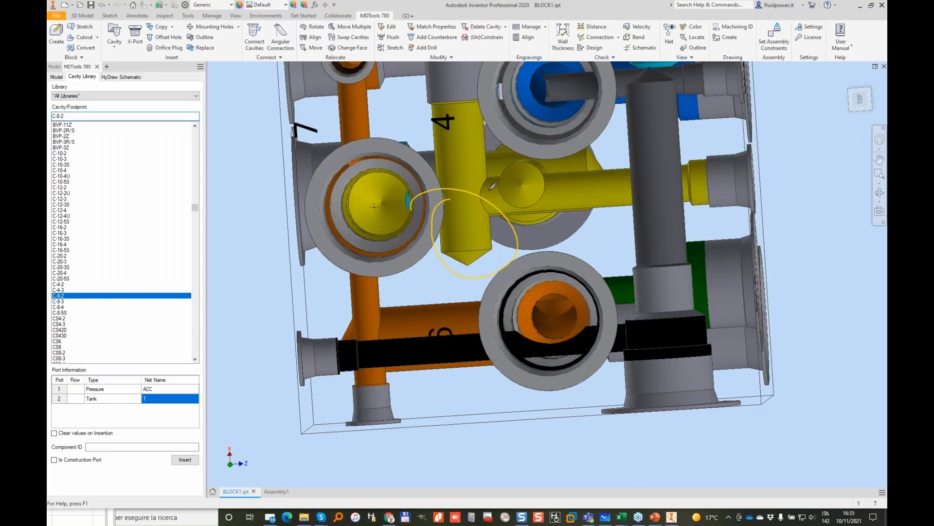
{"action": "left_click", "coordinate": [639, 38]}
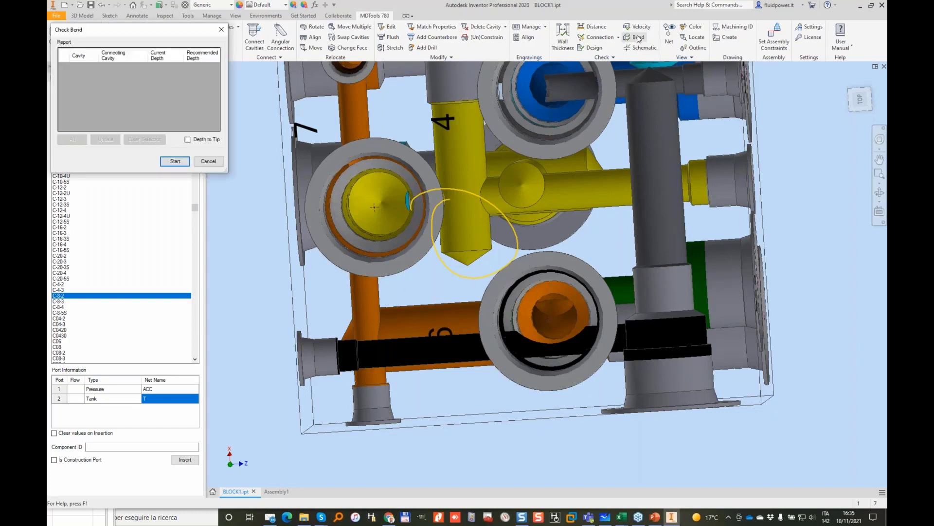
{"action": "left_click", "coordinate": [173, 162]}
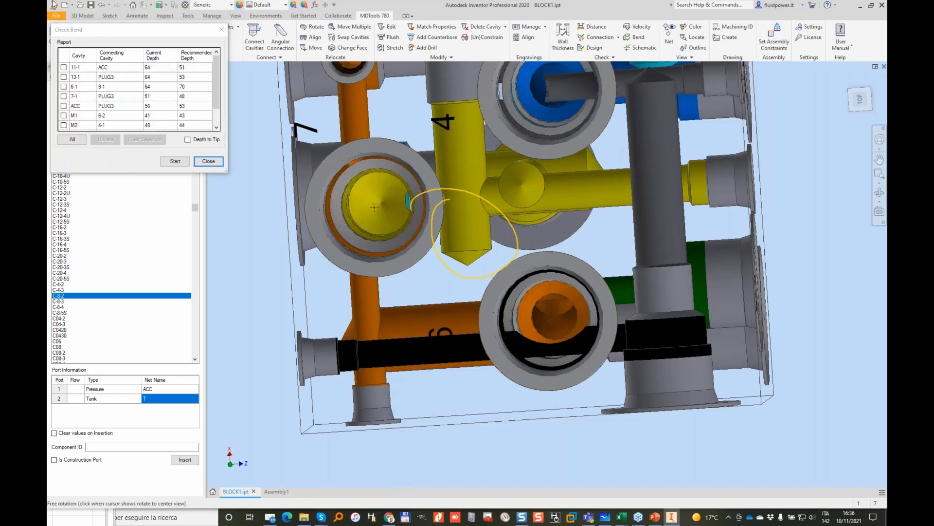
{"action": "left_click", "coordinate": [72, 139]}
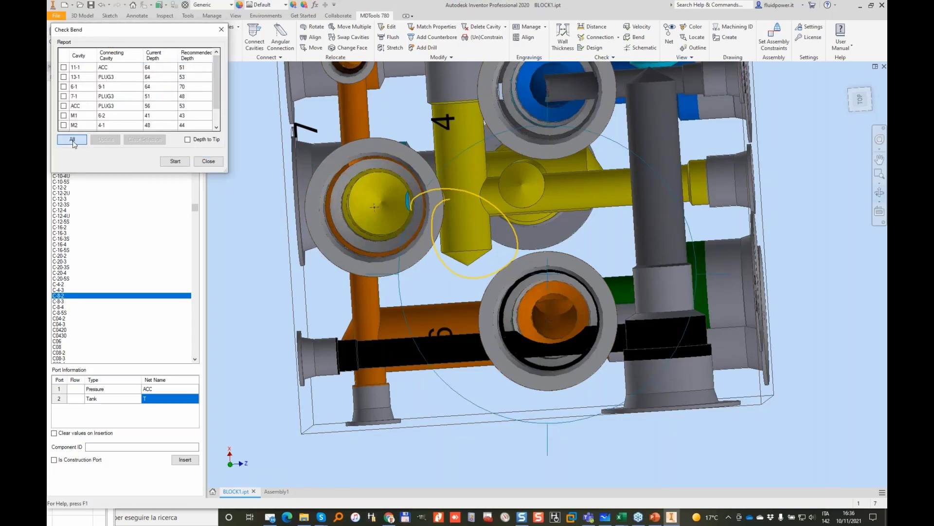
{"action": "left_click", "coordinate": [105, 139]}
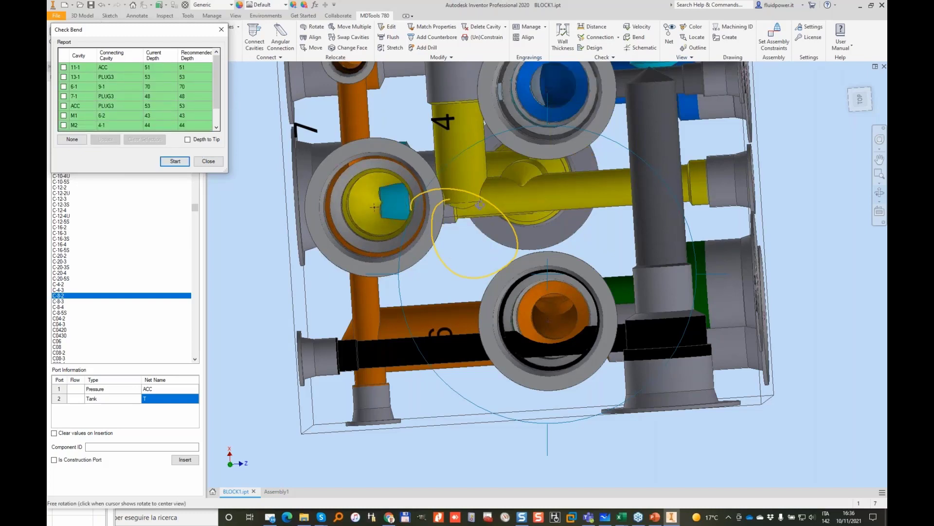
{"action": "left_click", "coordinate": [208, 162]}
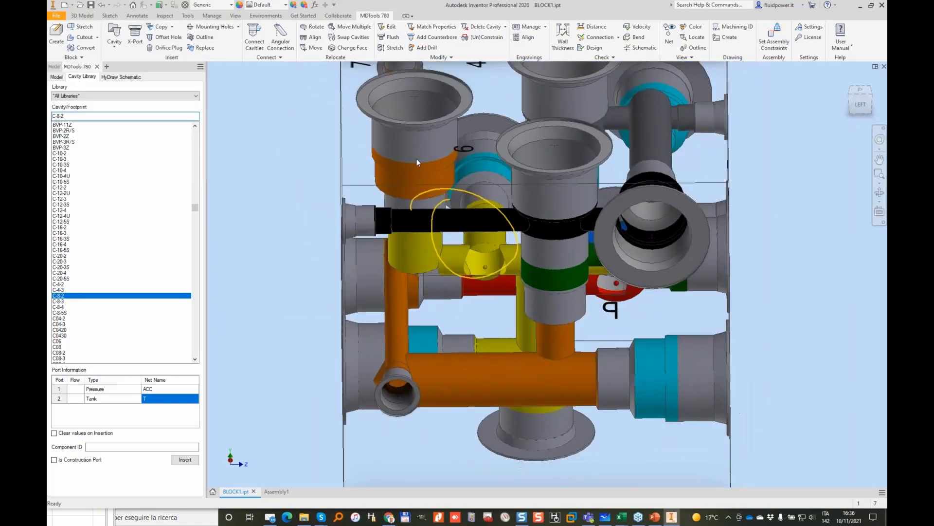
{"action": "left_click", "coordinate": [692, 28]}
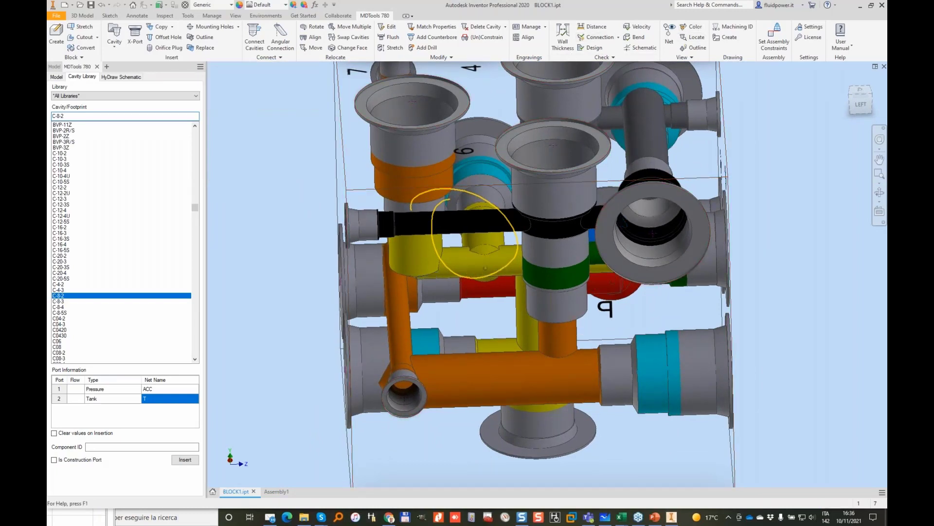
{"action": "key", "text": "Escape"}
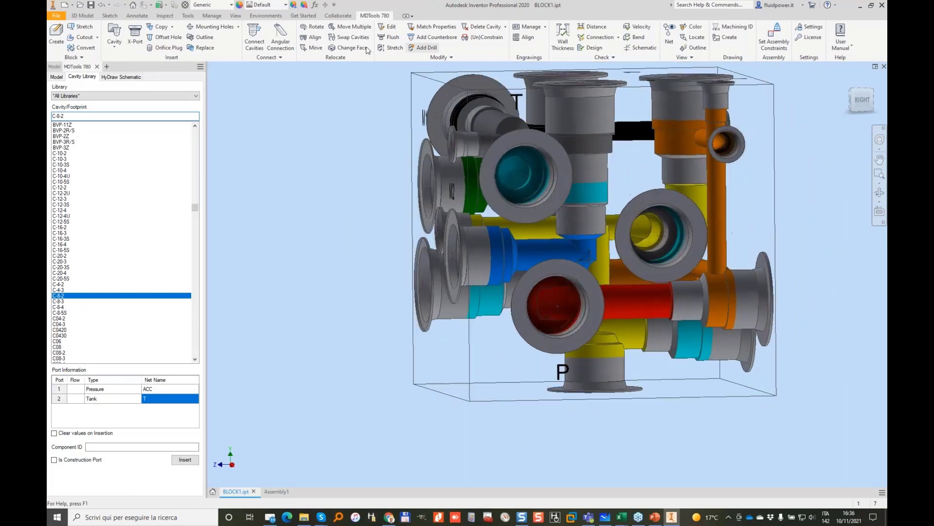
Connect port T on the right face to port 2 of the neighbouring top-face cavity at an offset of X -9, Y 0.
{"action": "left_click", "coordinate": [254, 36]}
{"action": "left_click", "coordinate": [562, 147]}
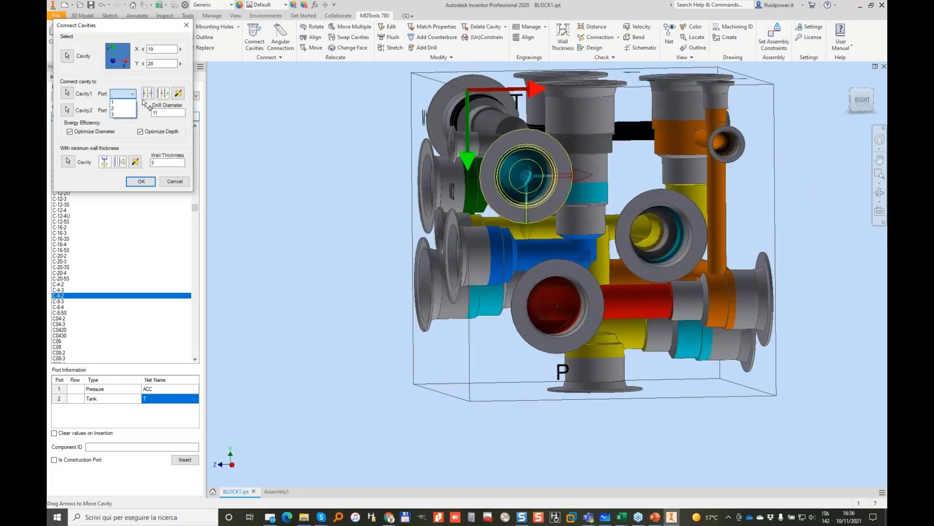
{"action": "left_click", "coordinate": [162, 93]}
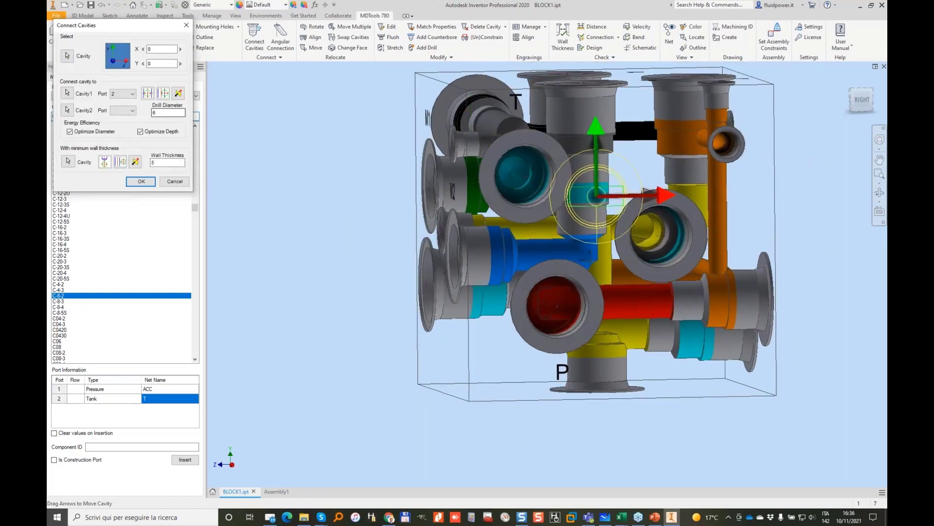
{"action": "left_click", "coordinate": [168, 91]}
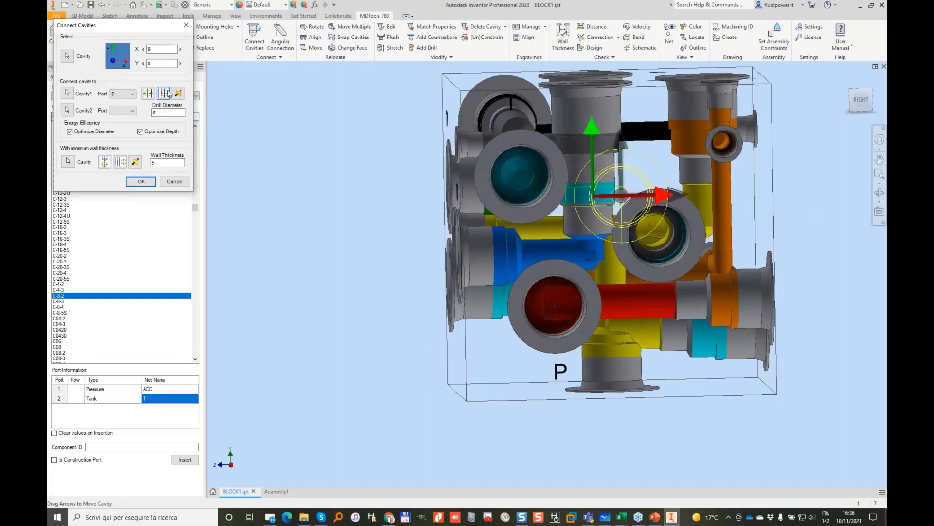
{"action": "left_click", "coordinate": [178, 93]}
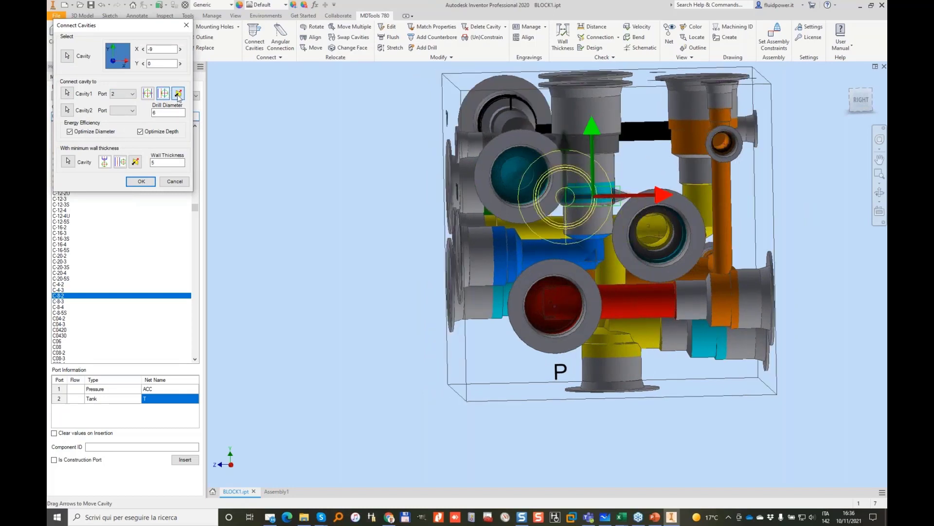
{"action": "left_click", "coordinate": [142, 181]}
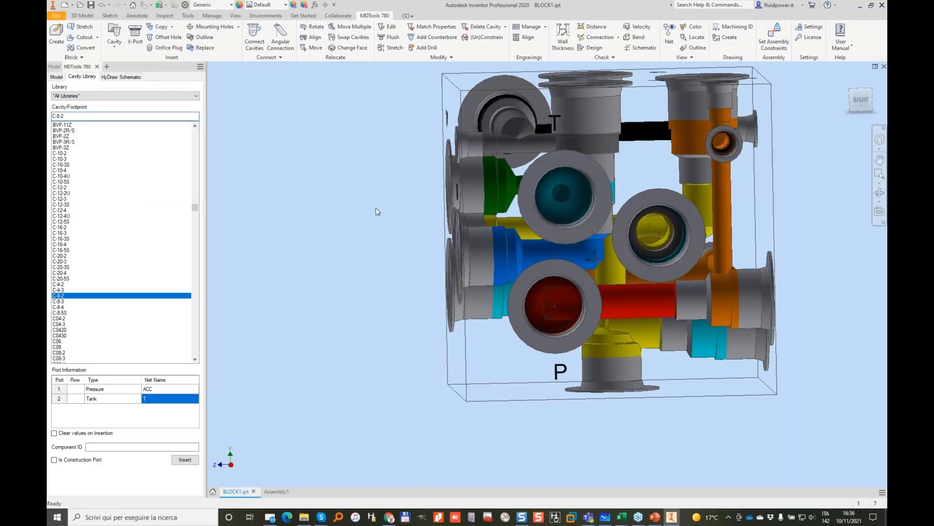
Move port P on the right face and its connected back-face cavity together by 2 in Y.
{"action": "middle_click_drag", "start_coordinate": [375, 207], "coordinate": [574, 280], "text": "shift"}
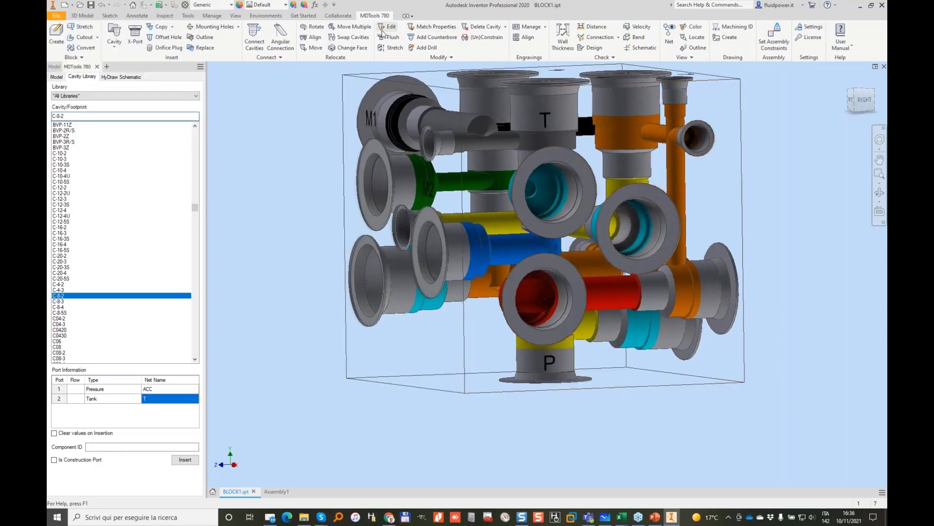
{"action": "left_click", "coordinate": [350, 26]}
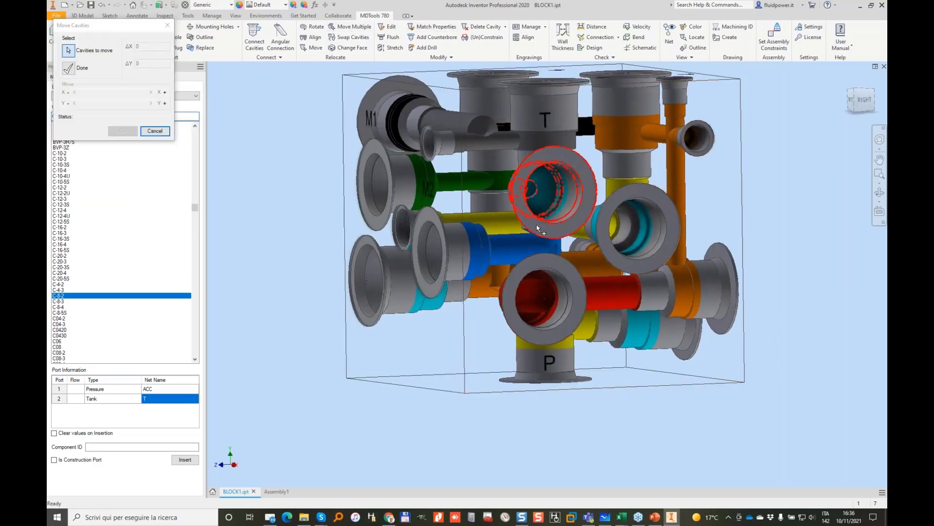
{"action": "left_click", "coordinate": [662, 292]}
{"action": "left_click", "coordinate": [68, 68]}
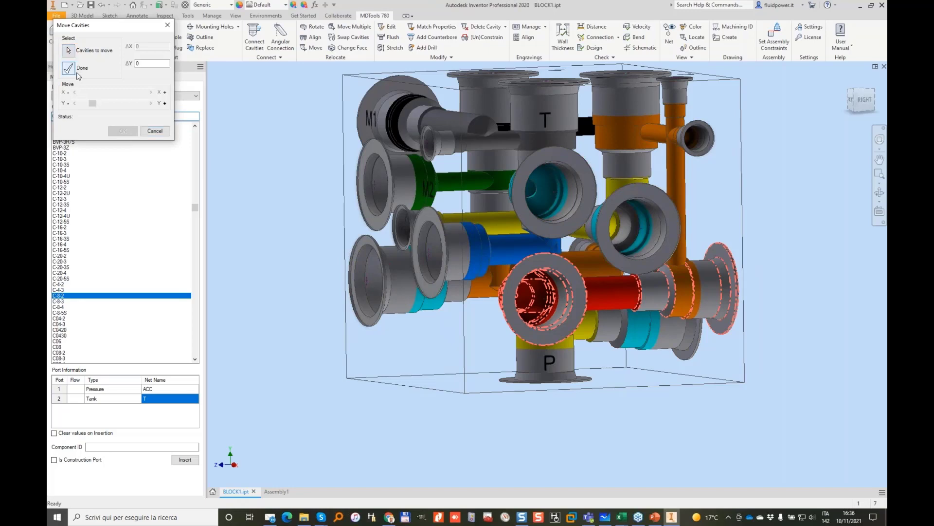
{"action": "left_click", "coordinate": [151, 103]}
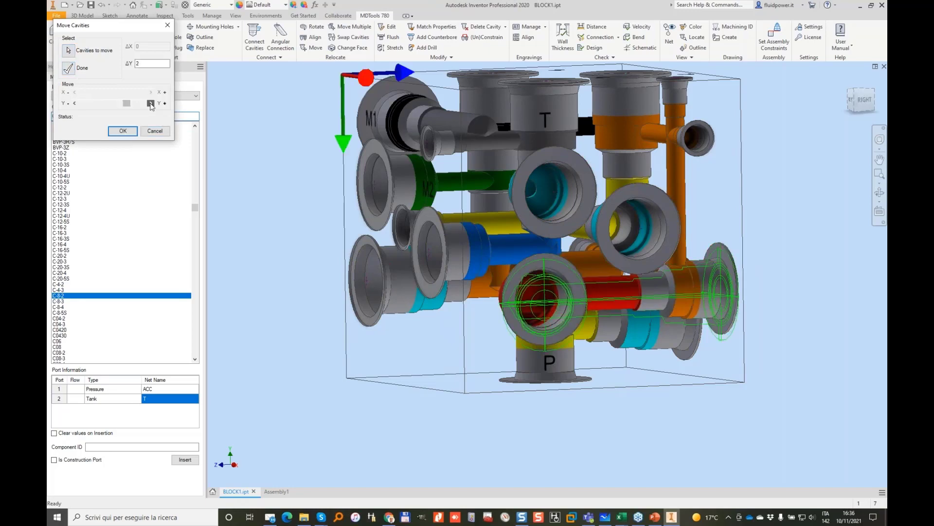
{"action": "left_click", "coordinate": [124, 131]}
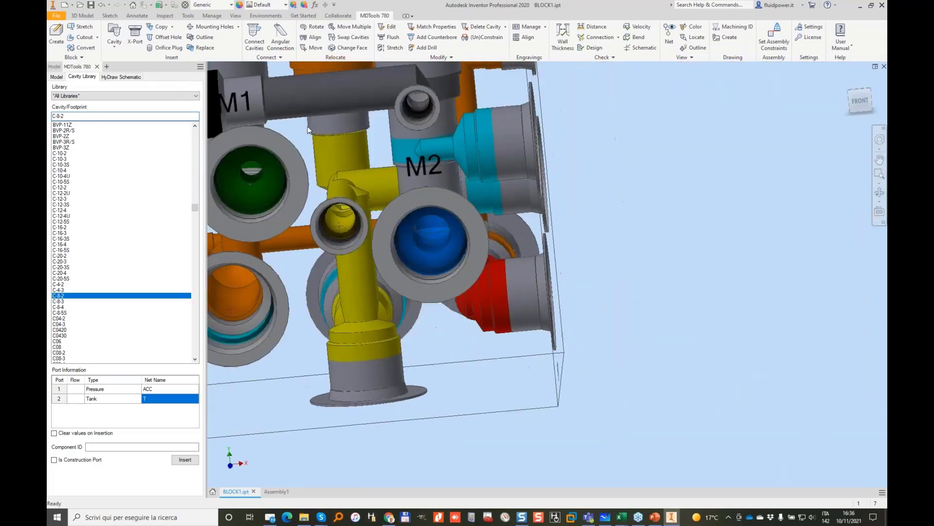
Set up a new construction port connected to tank port 2 of the two-port right-face cavity, choosing its plug cavity.
{"action": "left_click", "coordinate": [135, 34]}
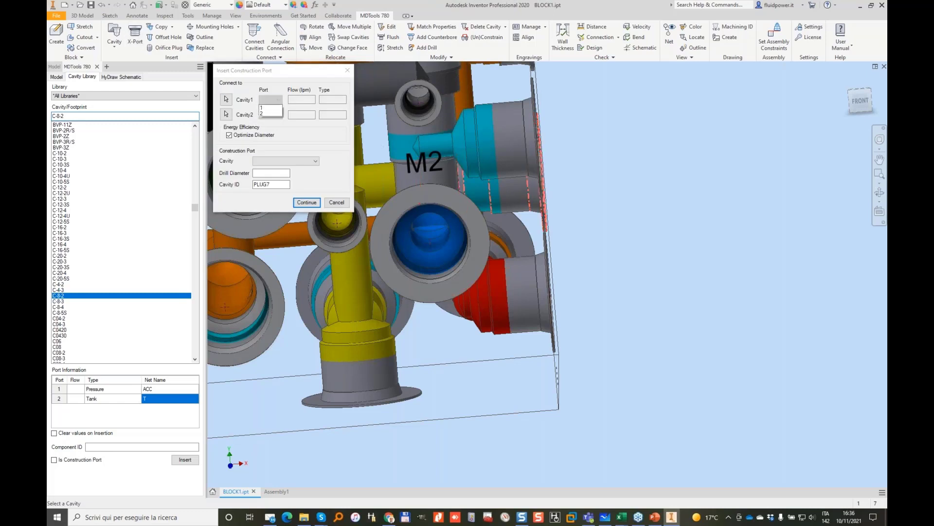
{"action": "left_click", "coordinate": [265, 107]}
{"action": "left_click", "coordinate": [272, 101]}
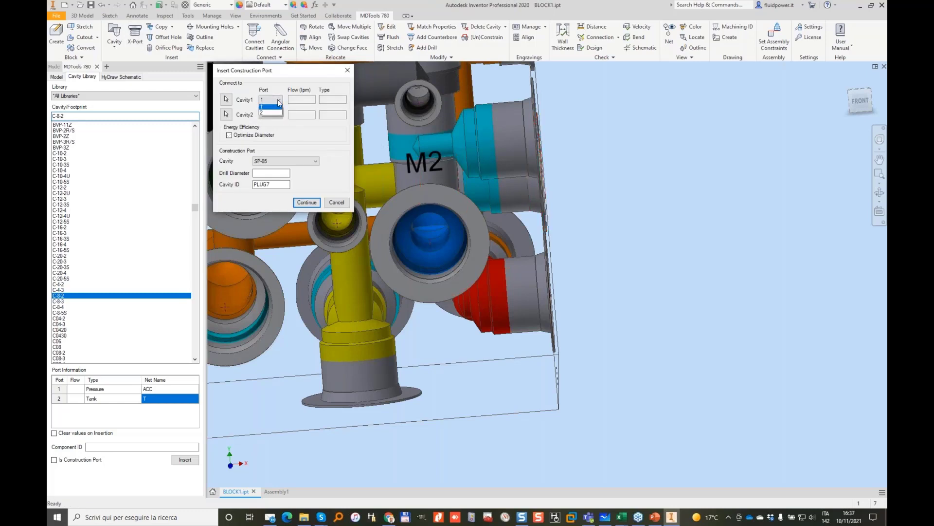
{"action": "left_click", "coordinate": [270, 107]}
{"action": "left_click", "coordinate": [272, 101]}
{"action": "left_click", "coordinate": [271, 113]}
{"action": "left_click", "coordinate": [299, 161]}
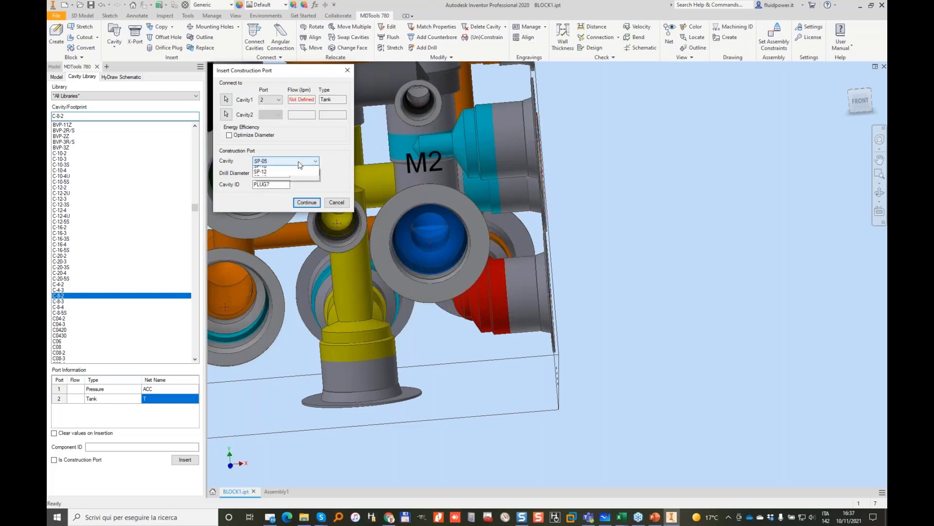
{"action": "left_click", "coordinate": [271, 171]}
{"action": "left_click", "coordinate": [308, 203]}
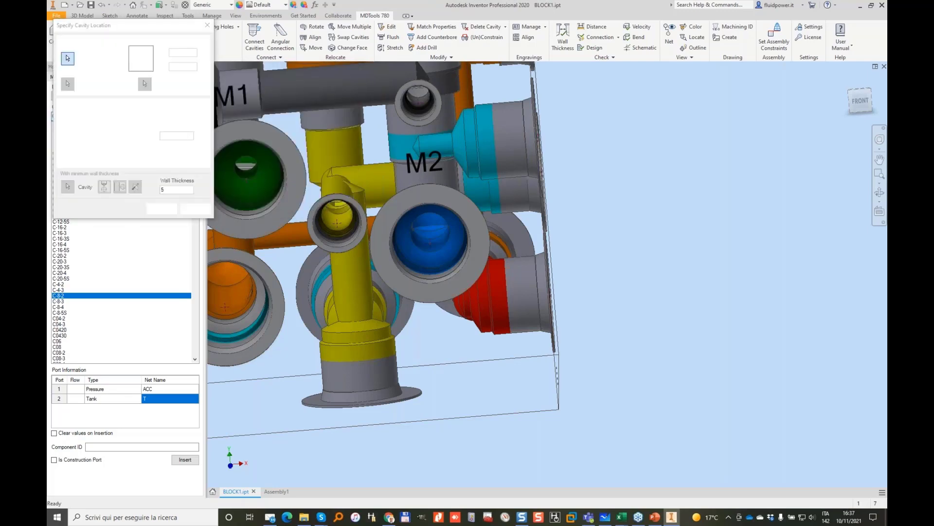
Place the construction port on the front face over the cyan tank ports at an offset of X 1, Y 8.
{"action": "left_click", "coordinate": [488, 182]}
{"action": "left_click", "coordinate": [495, 185]}
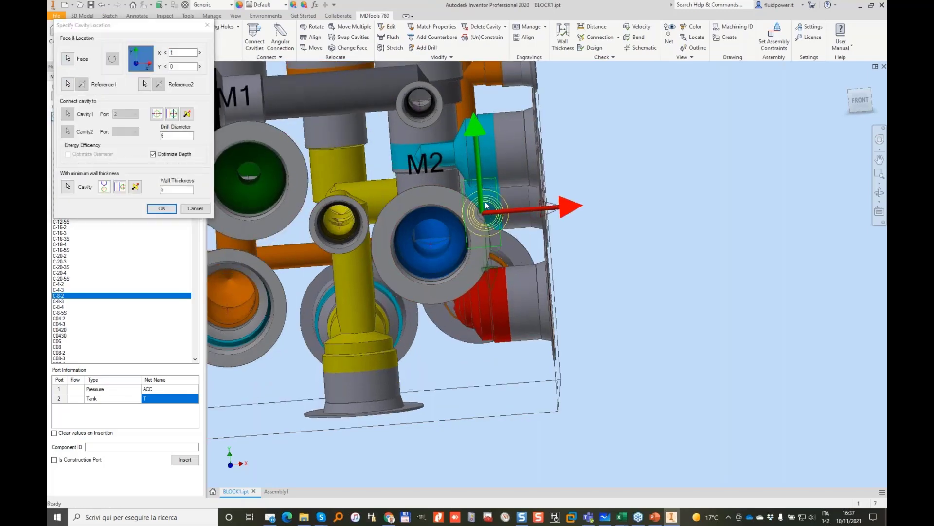
{"action": "left_click_drag", "start_coordinate": [483, 188], "coordinate": [485, 190]}
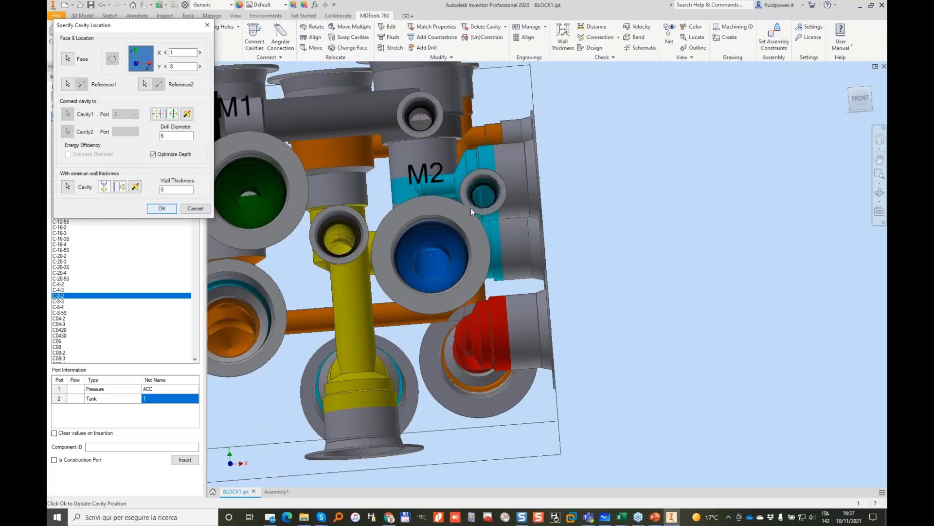
Move port M2 on the front face to Y 57.
{"action": "middle_click_drag", "start_coordinate": [560, 185], "coordinate": [608, 178], "text": "shift"}
{"action": "left_click", "coordinate": [541, 229]}
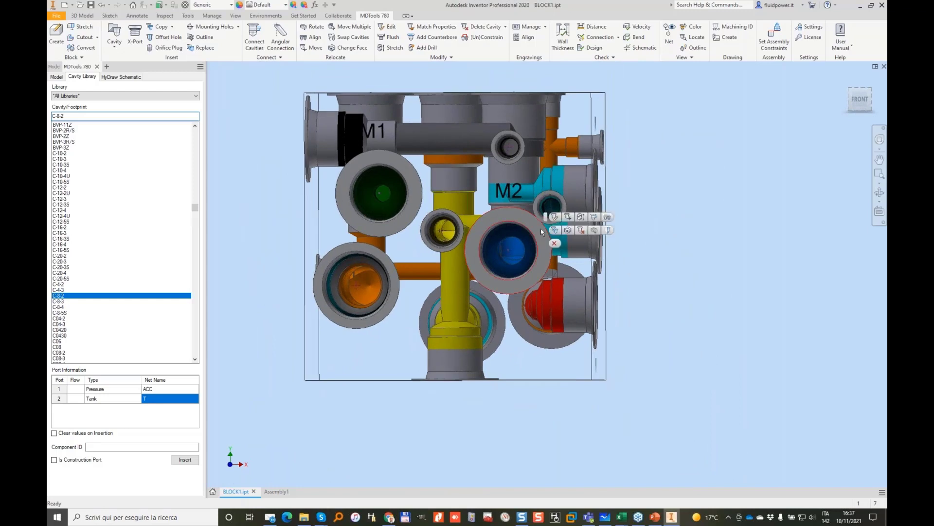
{"action": "left_click", "coordinate": [567, 217]}
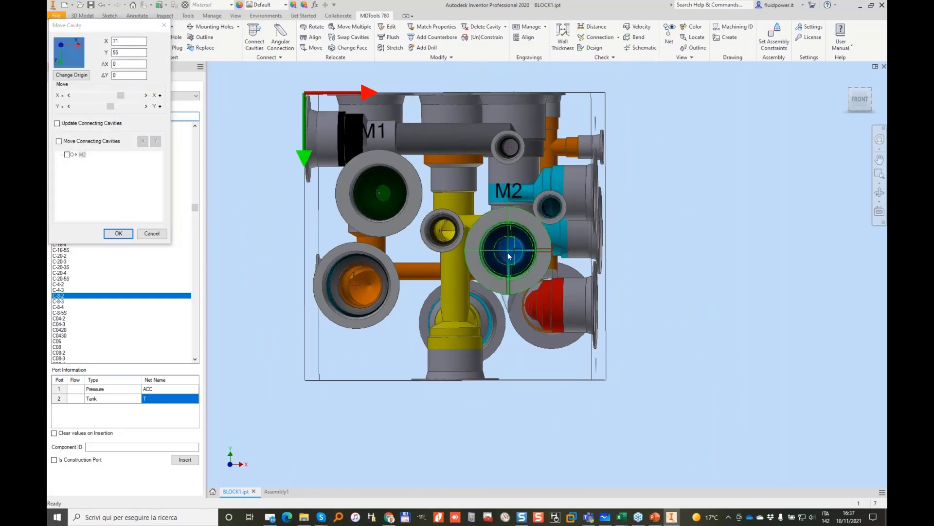
{"action": "left_click_drag", "start_coordinate": [508, 255], "coordinate": [505, 256]}
{"action": "left_click", "coordinate": [119, 234]}
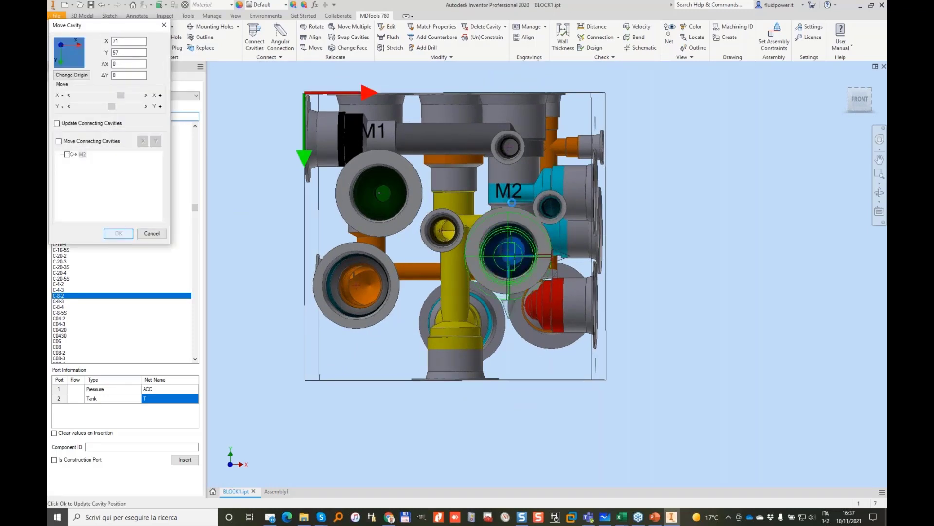
{"action": "key", "text": "F6"}
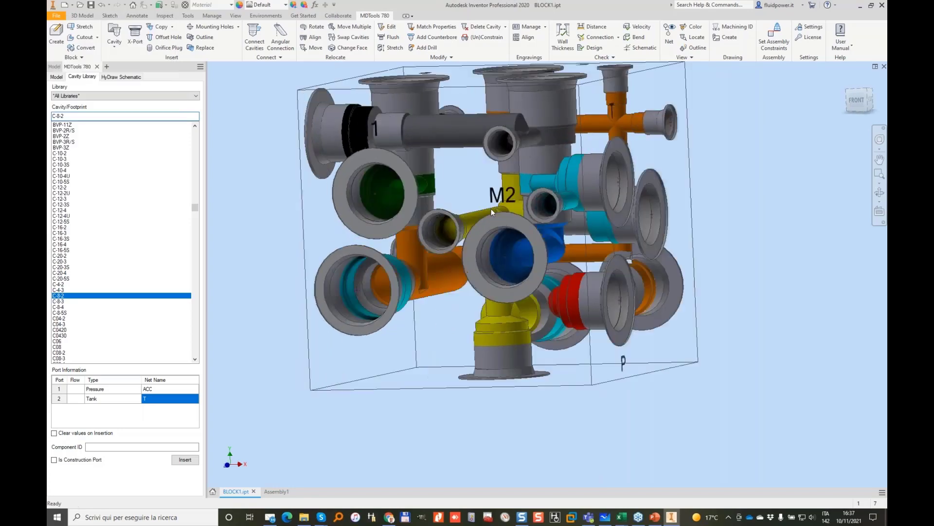
Shorten the block by removing 5 mm from its length at cutting plane location 35.
{"action": "middle_click_drag", "start_coordinate": [565, 206], "coordinate": [472, 165], "text": "shift"}
{"action": "scroll", "coordinate": [564, 194], "scroll_direction": "up", "scroll_amount": 1}
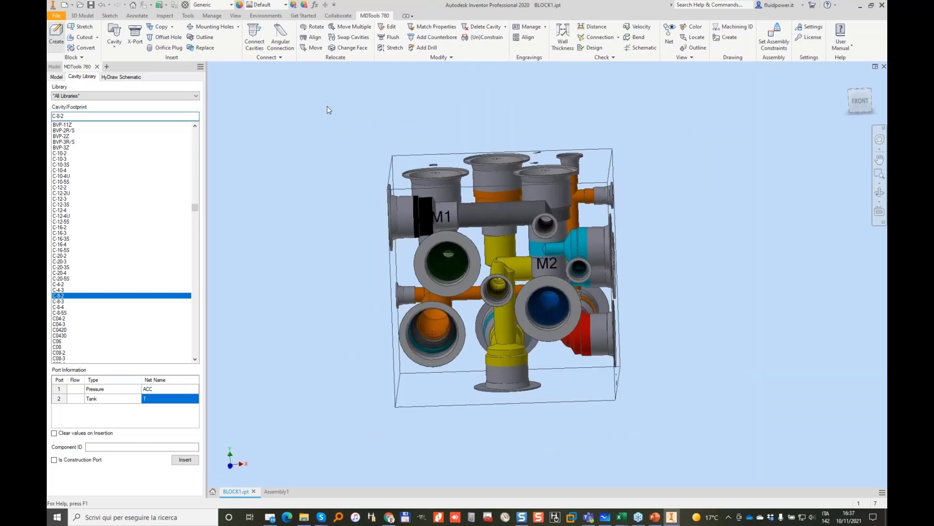
{"action": "left_click_drag", "start_coordinate": [426, 74], "coordinate": [769, 69]}
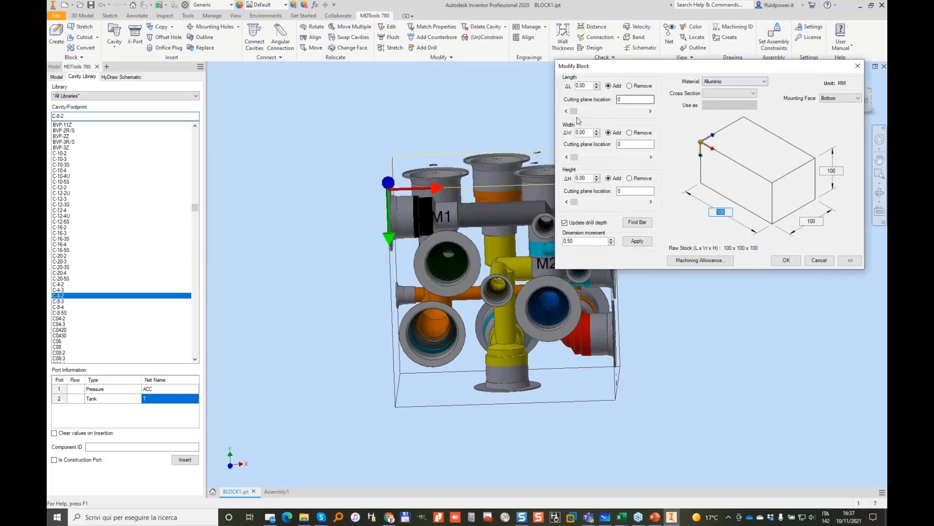
{"action": "left_click_drag", "start_coordinate": [580, 112], "coordinate": [596, 112]}
{"action": "left_click", "coordinate": [629, 86]}
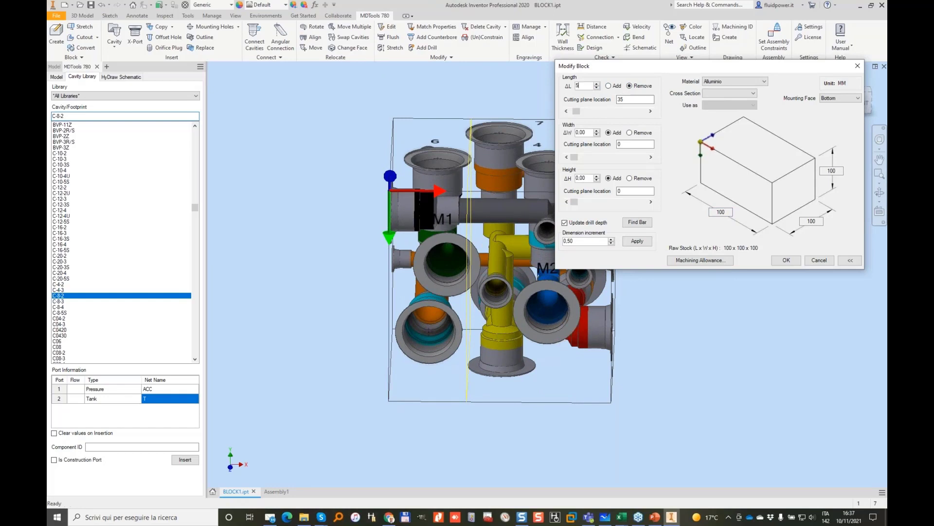
{"action": "type", "text": "5"}
{"action": "key", "text": "Return"}
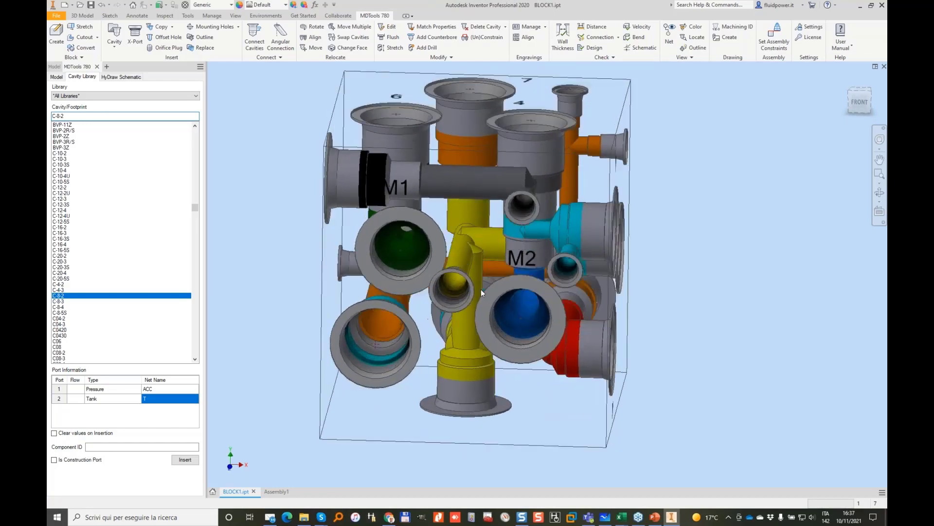
Shift the front-face construction port on the yellow passage slightly in the positive X direction.
{"action": "left_click", "coordinate": [452, 299]}
{"action": "left_click", "coordinate": [465, 293]}
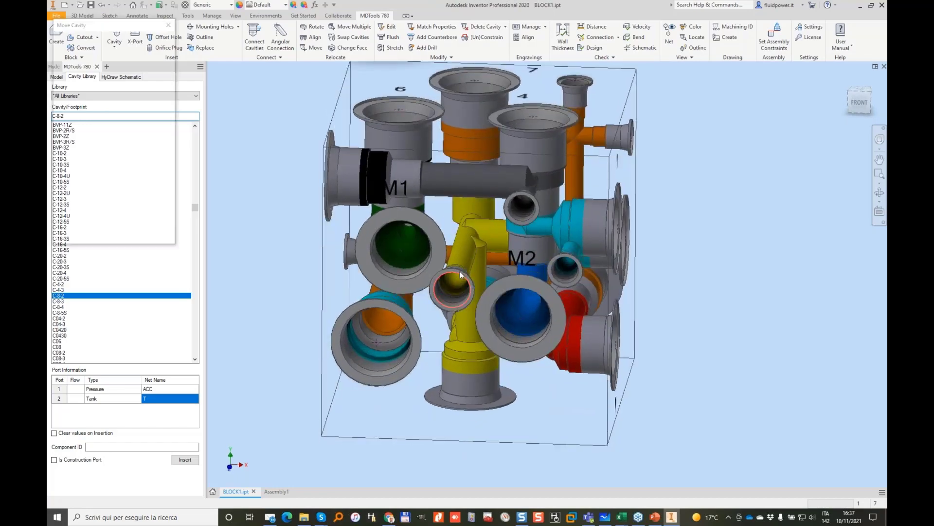
{"action": "left_click", "coordinate": [148, 96]}
{"action": "left_click", "coordinate": [148, 95]}
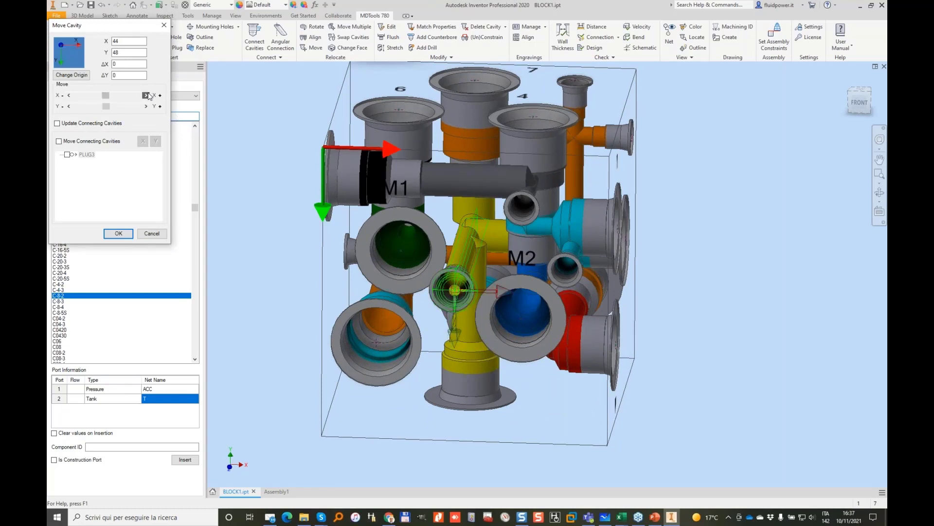
{"action": "left_click", "coordinate": [127, 234]}
{"action": "left_click", "coordinate": [162, 237]}
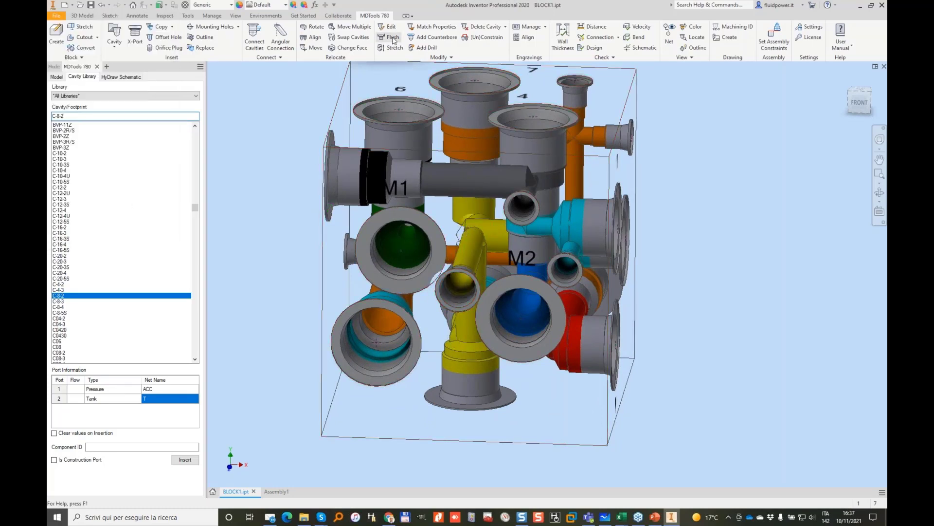
Flush the X-drill plugs of all seven construction ports around the block.
{"action": "left_click", "coordinate": [393, 38]}
{"action": "left_click", "coordinate": [455, 299]}
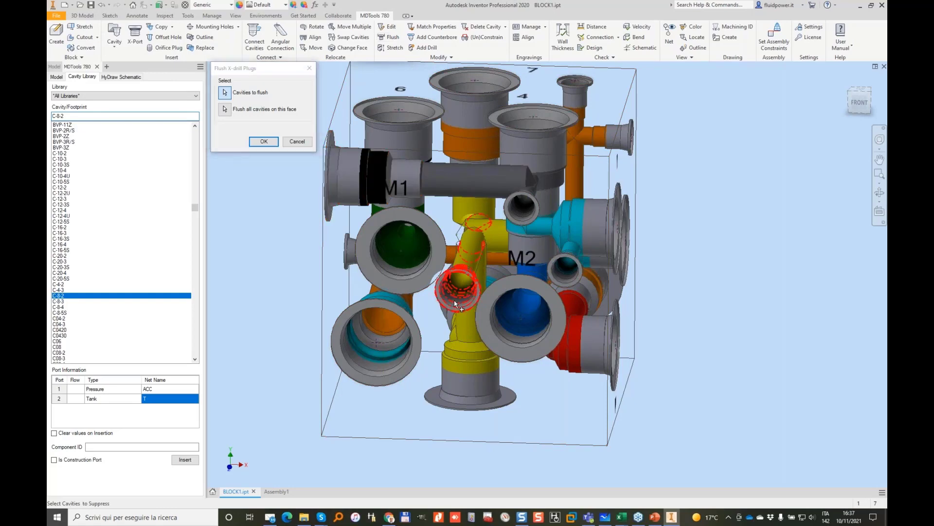
{"action": "left_click", "coordinate": [575, 277]}
{"action": "left_click", "coordinate": [528, 213]}
{"action": "left_click", "coordinate": [603, 96]}
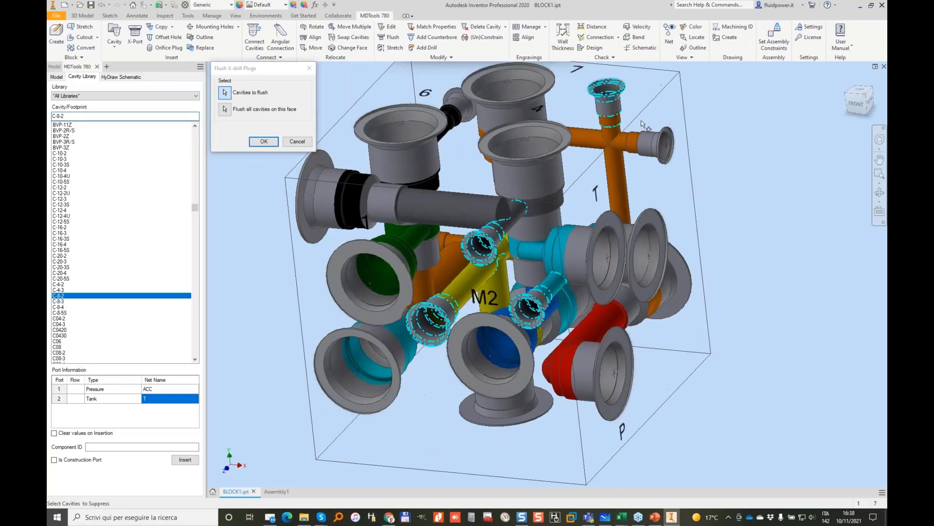
{"action": "left_click", "coordinate": [654, 141]}
{"action": "middle_click_drag", "start_coordinate": [336, 209], "coordinate": [467, 203], "text": "shift"}
{"action": "left_click", "coordinate": [330, 217]}
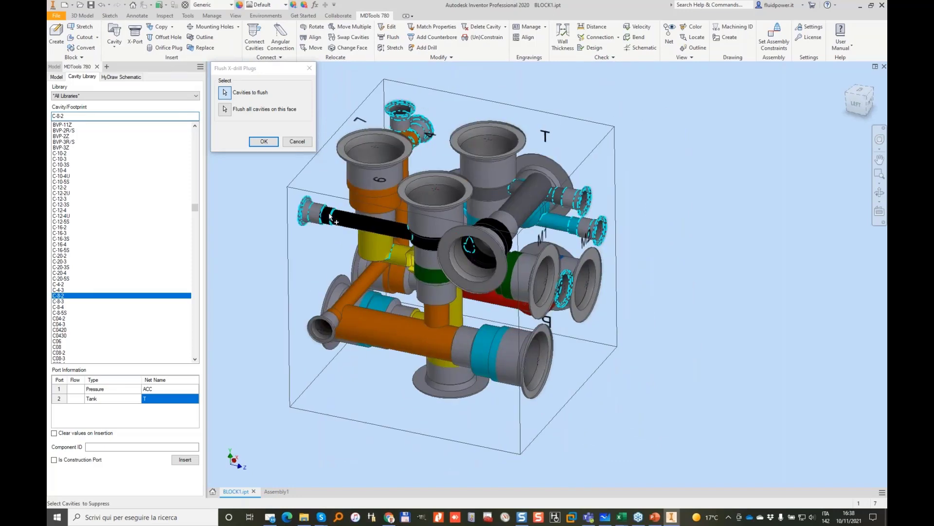
{"action": "left_click", "coordinate": [332, 327]}
{"action": "left_click", "coordinate": [263, 141]}
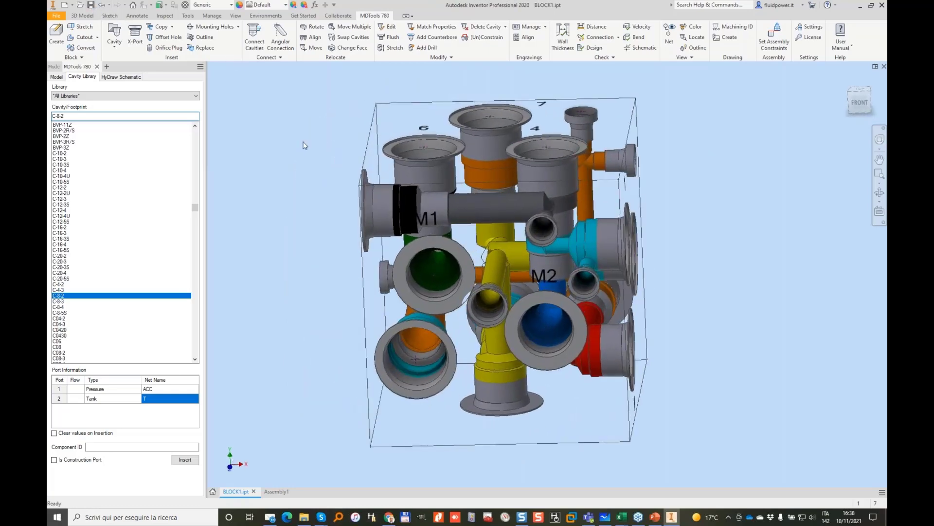
In Assembly1, insert the plug models for the block's construction ports.
{"action": "left_click", "coordinate": [276, 491]}
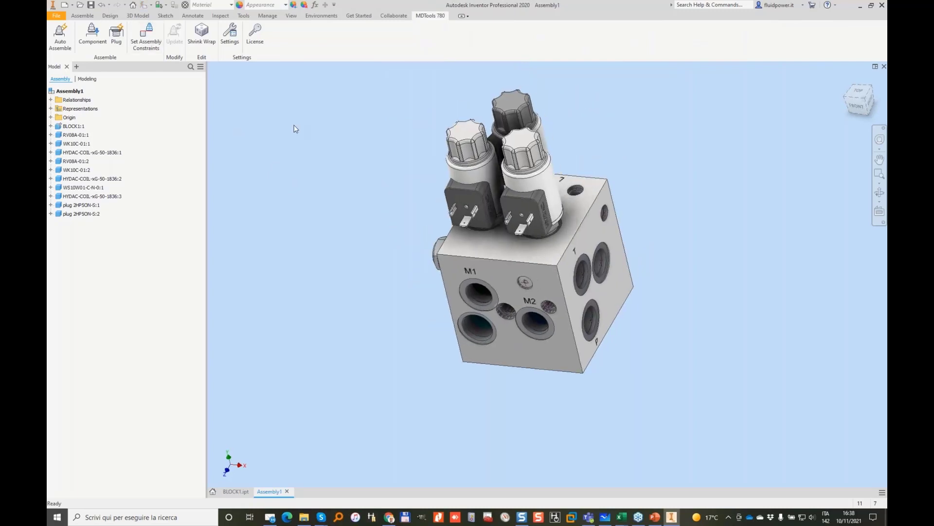
{"action": "left_click", "coordinate": [116, 35]}
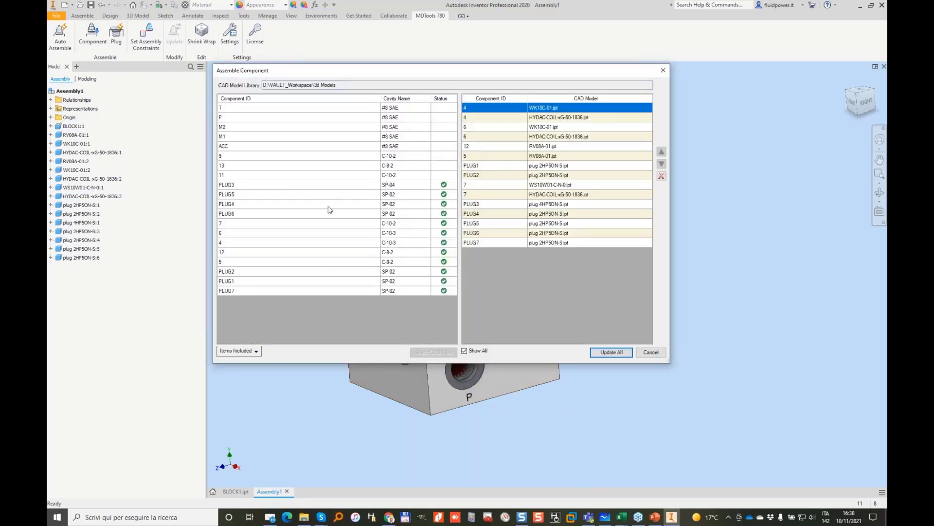
Assign the Hydac CAD model SD08-01.ipt to component 13 in the C-8-2 cavity.
{"action": "left_click", "coordinate": [271, 165]}
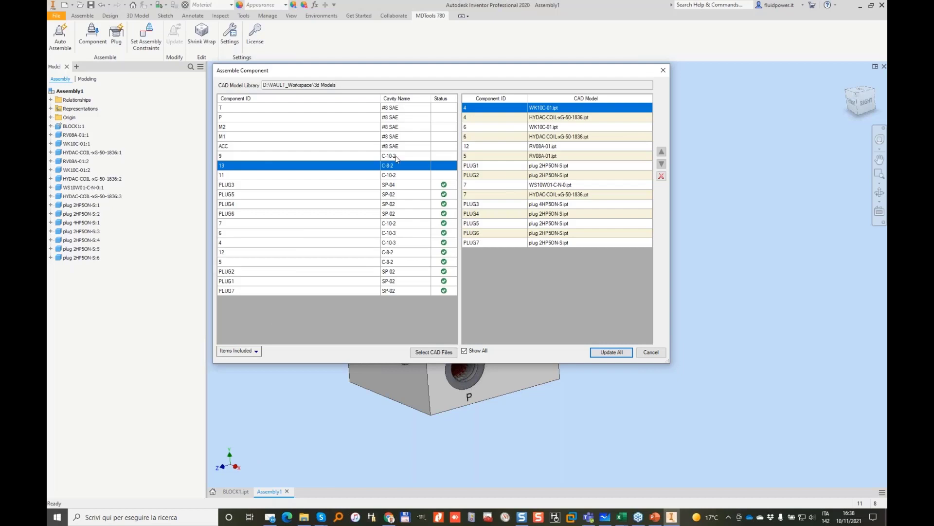
{"action": "left_click", "coordinate": [433, 353]}
{"action": "left_click", "coordinate": [261, 192]}
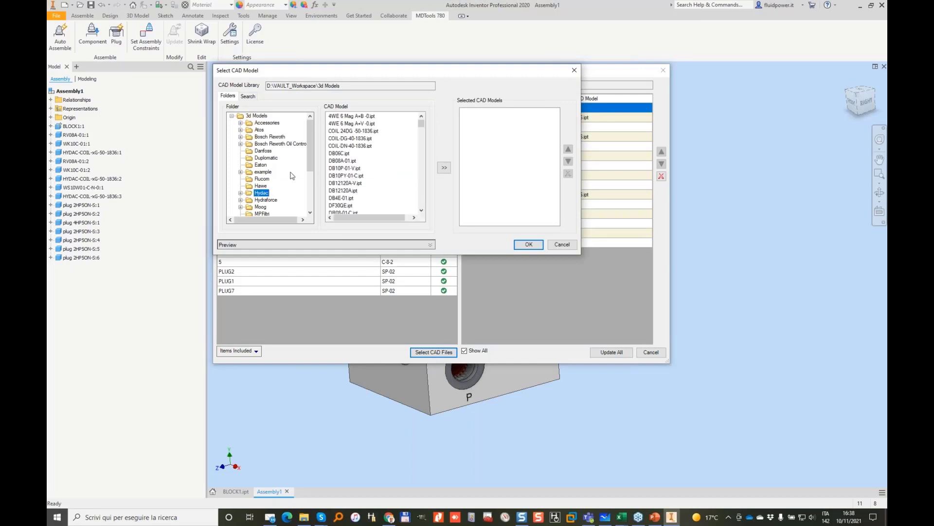
{"action": "left_click_drag", "start_coordinate": [422, 126], "coordinate": [425, 187]}
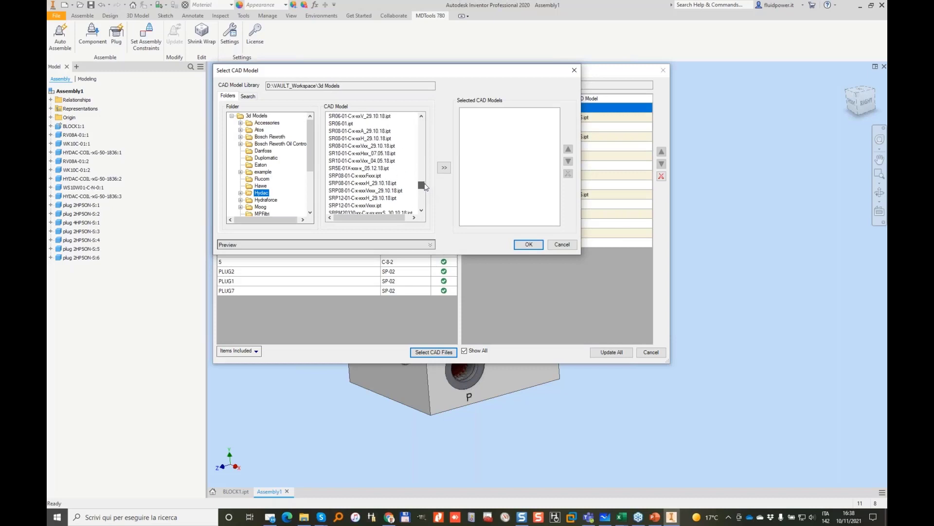
{"action": "scroll", "coordinate": [380, 203], "scroll_direction": "up", "scroll_amount": 1}
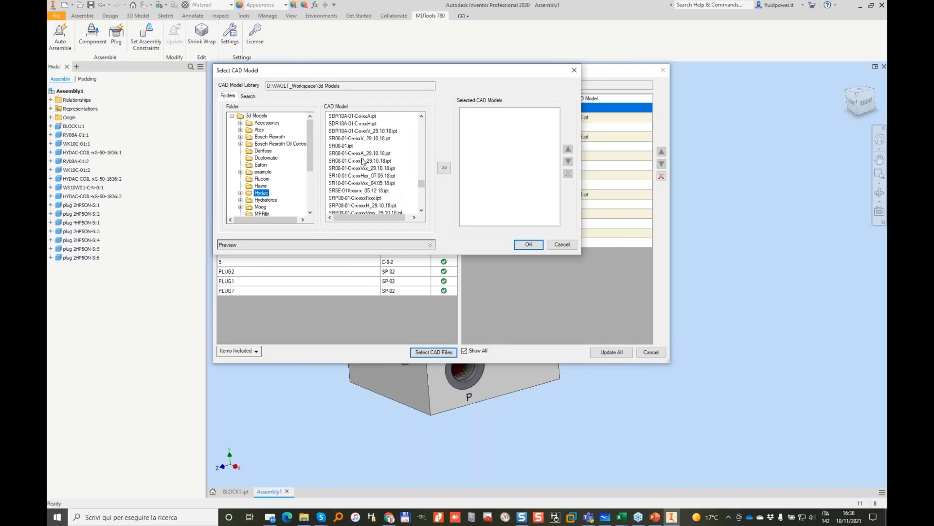
{"action": "scroll", "coordinate": [362, 161], "scroll_direction": "up", "scroll_amount": 2}
{"action": "scroll", "coordinate": [361, 155], "scroll_direction": "up", "scroll_amount": 1}
{"action": "left_click", "coordinate": [342, 153]}
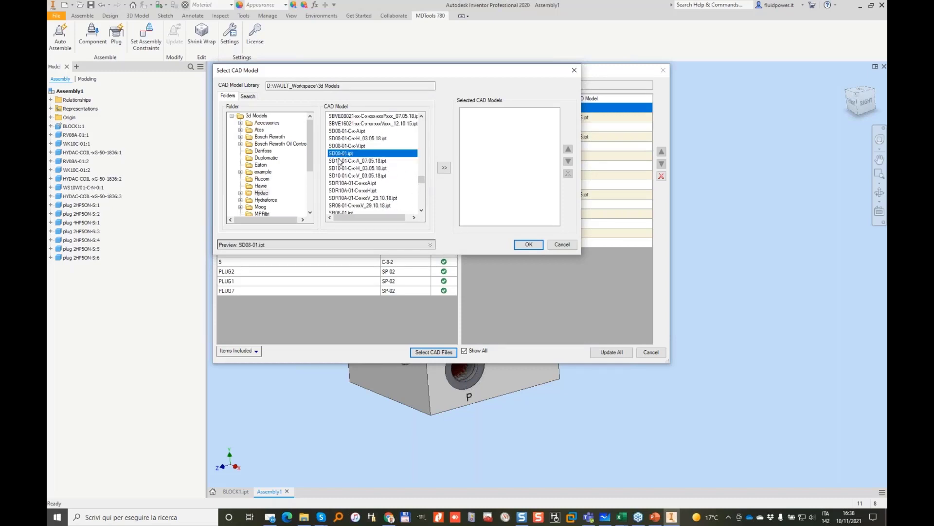
{"action": "left_click", "coordinate": [417, 245]}
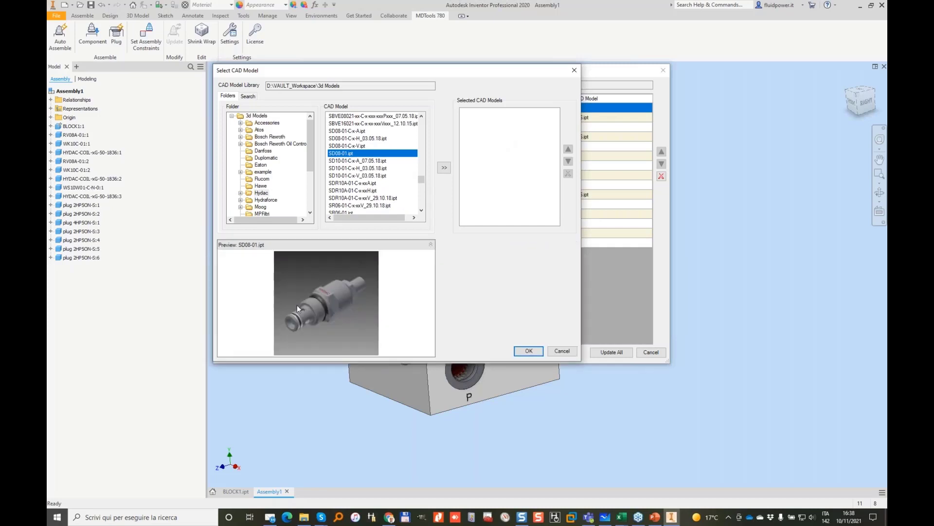
{"action": "left_click", "coordinate": [443, 167]}
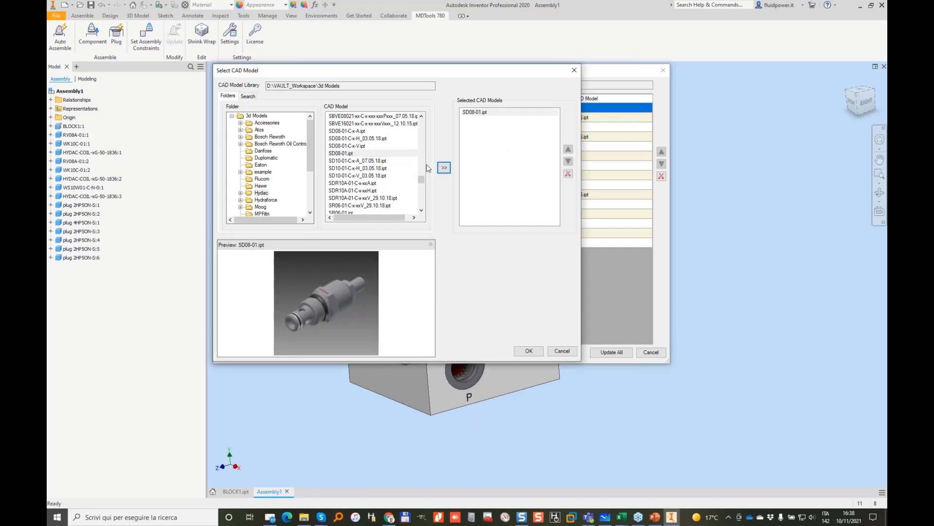
{"action": "left_click", "coordinate": [529, 351]}
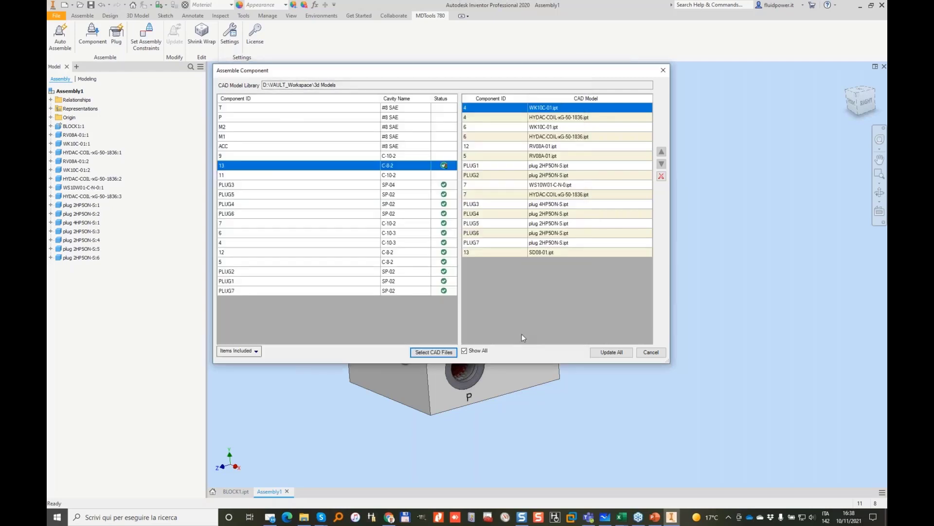
Assign the Hydac CAD model DB10P-01-V.ipt to components 9 and 11 in their C-10-2 cavities.
{"action": "left_click", "coordinate": [249, 176]}
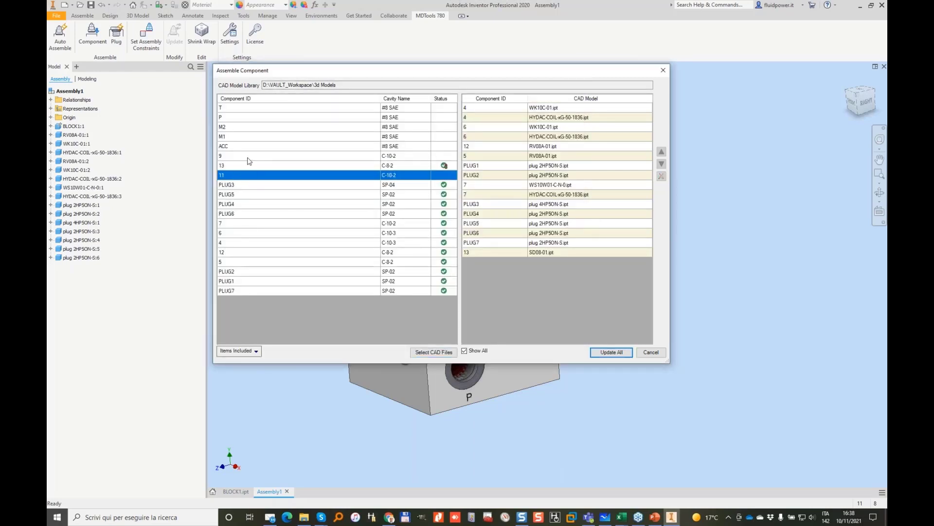
{"action": "left_click", "coordinate": [434, 352]}
{"action": "left_click_drag", "start_coordinate": [307, 138], "coordinate": [311, 159]}
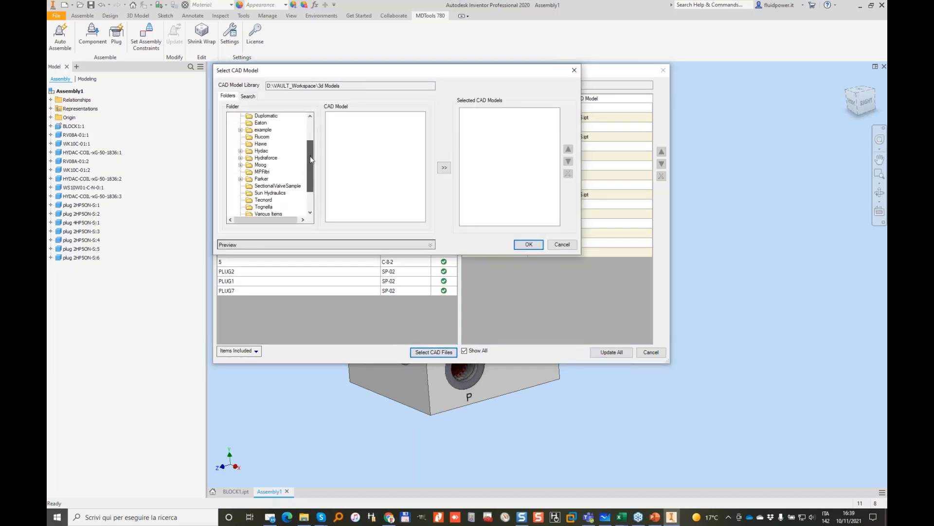
{"action": "left_click", "coordinate": [261, 151]}
{"action": "left_click_drag", "start_coordinate": [423, 127], "coordinate": [422, 131]}
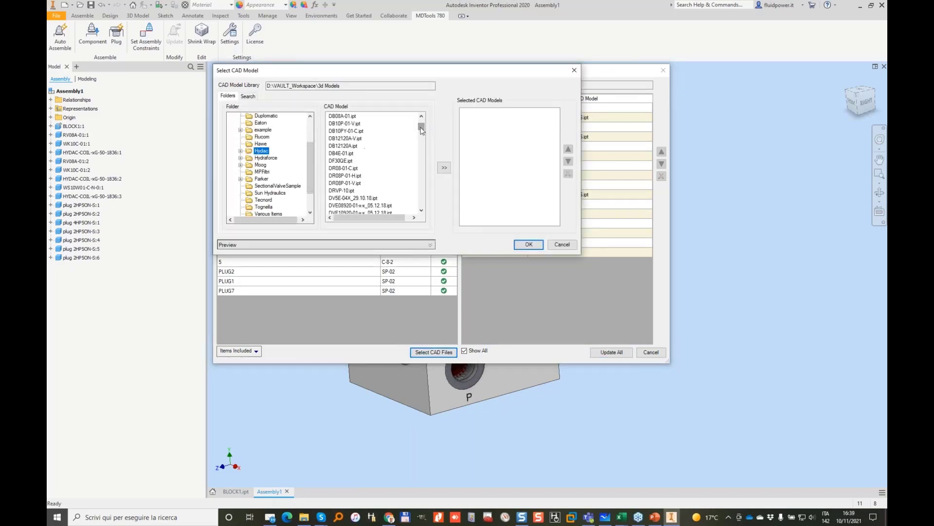
{"action": "scroll", "coordinate": [348, 150], "scroll_direction": "up", "scroll_amount": 1}
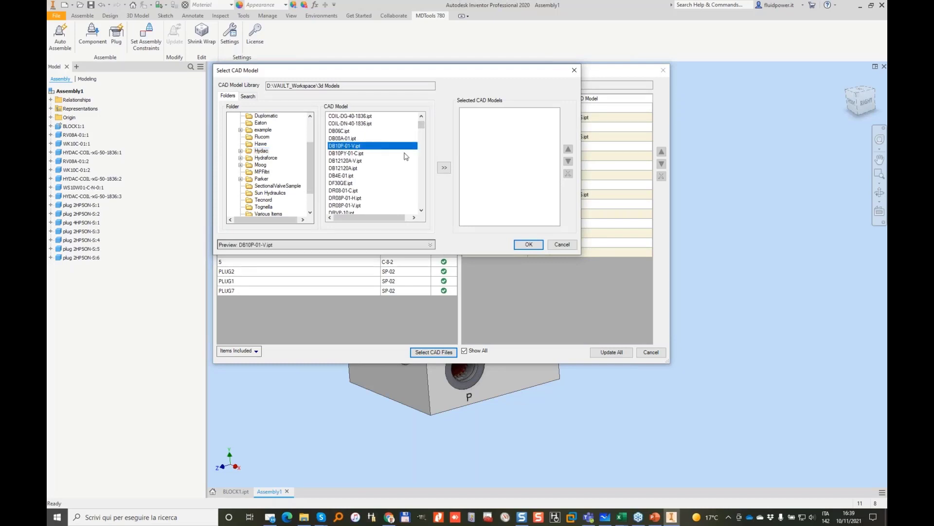
{"action": "left_click", "coordinate": [444, 170]}
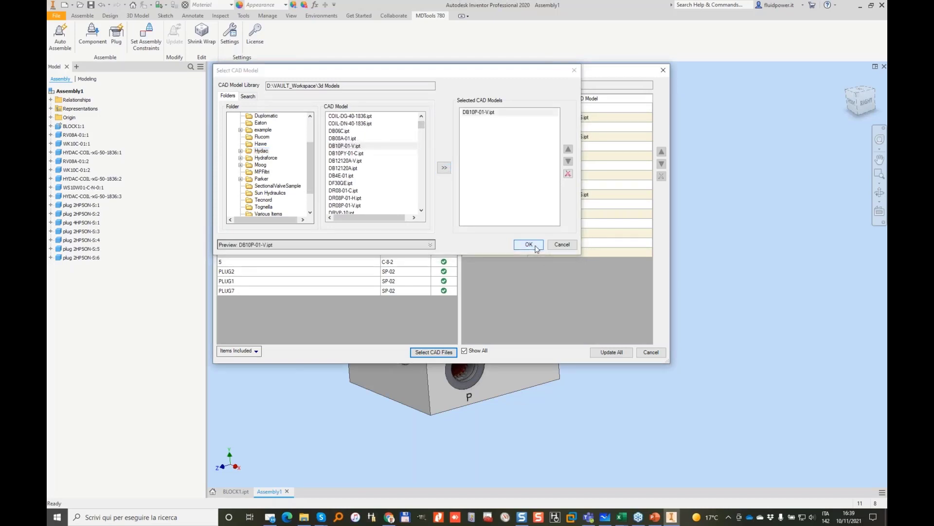
{"action": "left_click", "coordinate": [529, 245]}
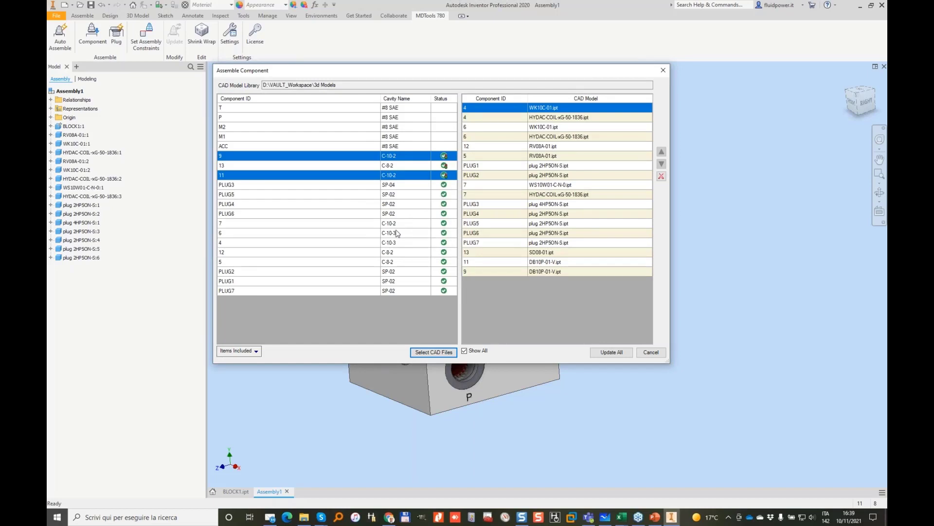
Assign the fitting model G12-G12.ipt from the Accessories fittings folder to port ACC.
{"action": "left_click", "coordinate": [304, 146]}
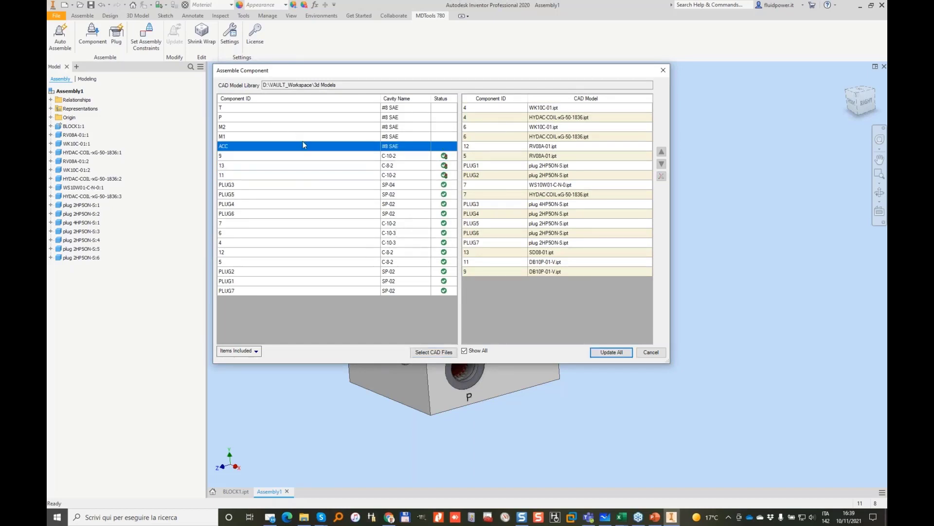
{"action": "left_click", "coordinate": [441, 352]}
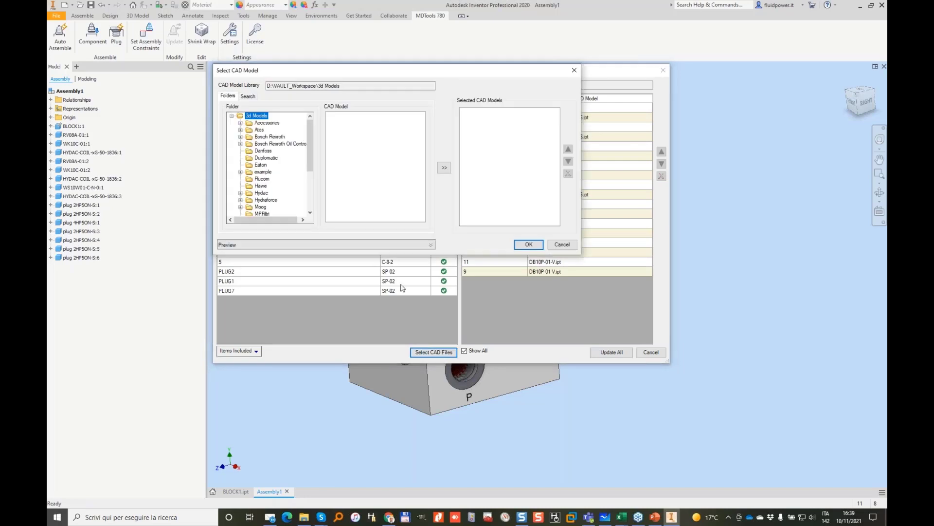
{"action": "left_click", "coordinate": [243, 123]}
{"action": "left_click", "coordinate": [249, 144]}
{"action": "left_click", "coordinate": [275, 151]}
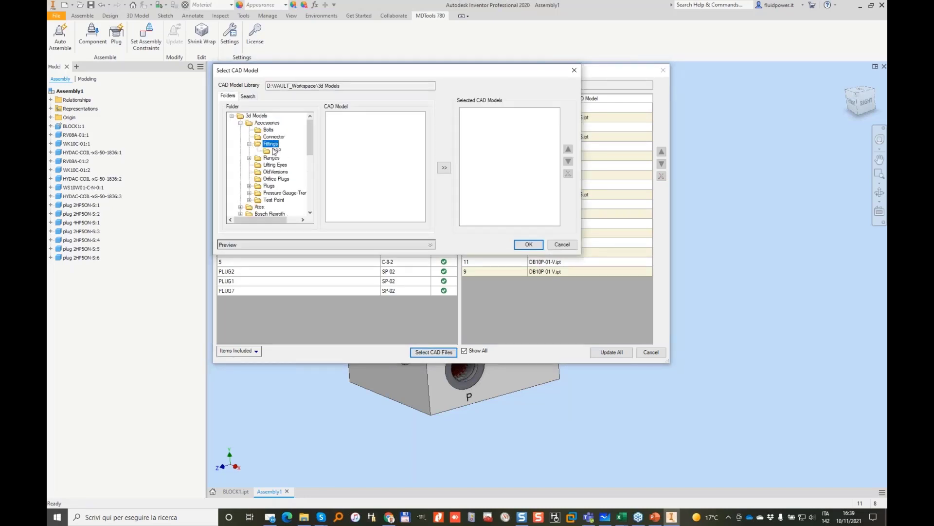
{"action": "left_click", "coordinate": [444, 168]}
{"action": "left_click_drag", "start_coordinate": [311, 141], "coordinate": [314, 176]}
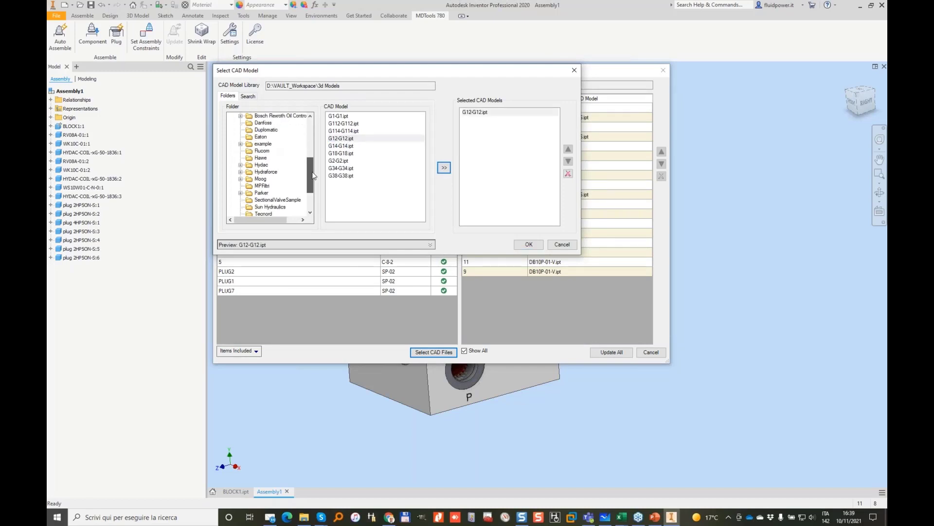
{"action": "left_click", "coordinate": [261, 165]}
{"action": "left_click_drag", "start_coordinate": [424, 126], "coordinate": [424, 180]}
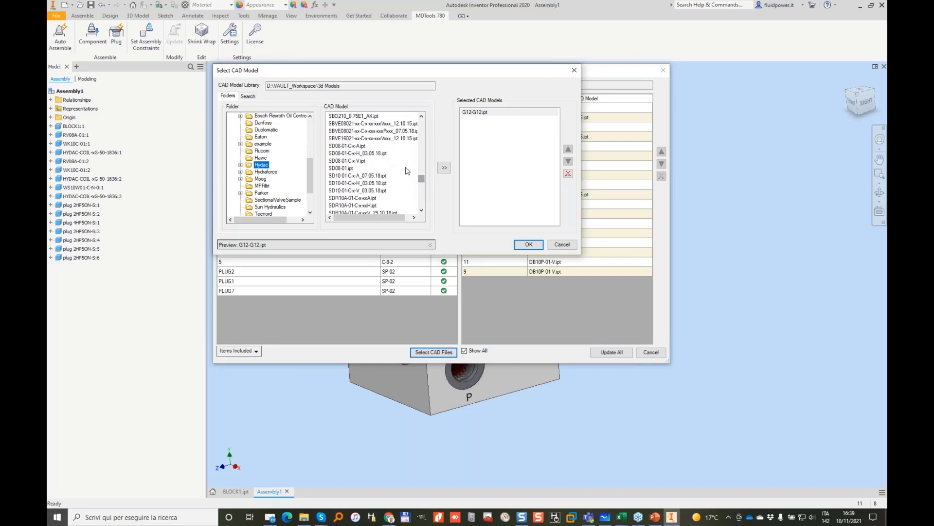
{"action": "scroll", "coordinate": [406, 167], "scroll_direction": "up", "scroll_amount": 1}
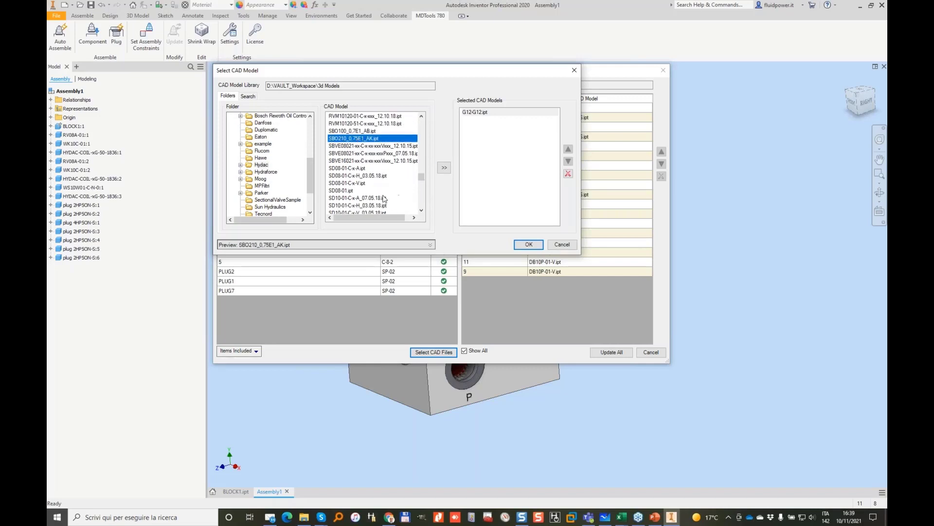
{"action": "left_click", "coordinate": [529, 244]}
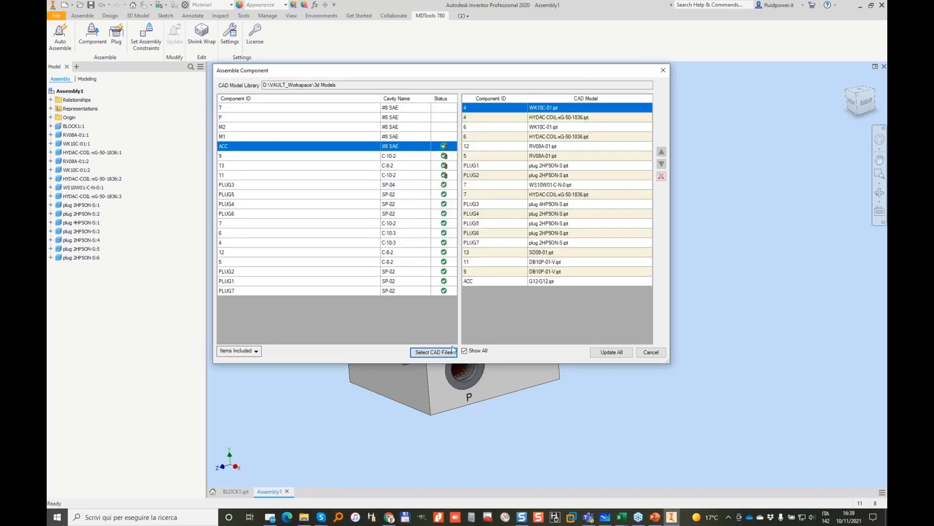
Search the CAD model library for SBO and add SBO210_0,75E1_AK.ipt to port ACC's selected models after G12-G12.ipt.
{"action": "left_click", "coordinate": [432, 354]}
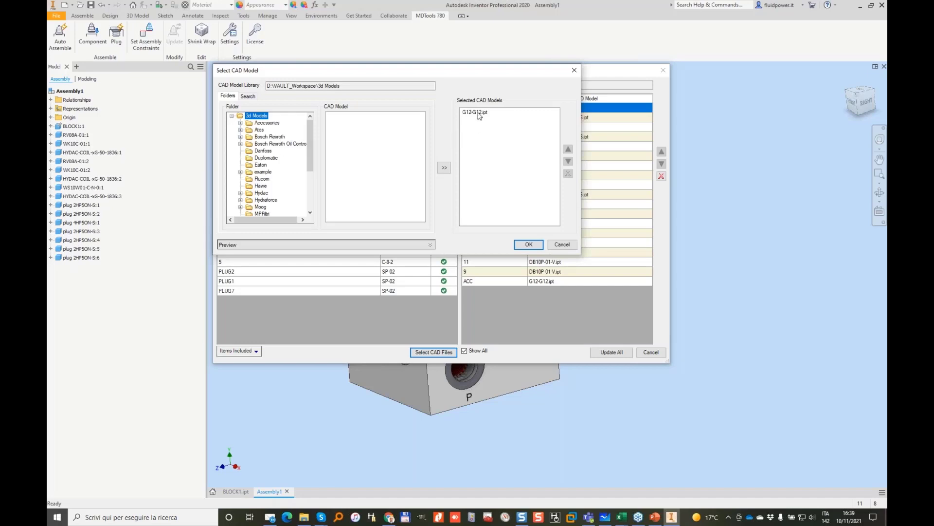
{"action": "left_click", "coordinate": [261, 194]}
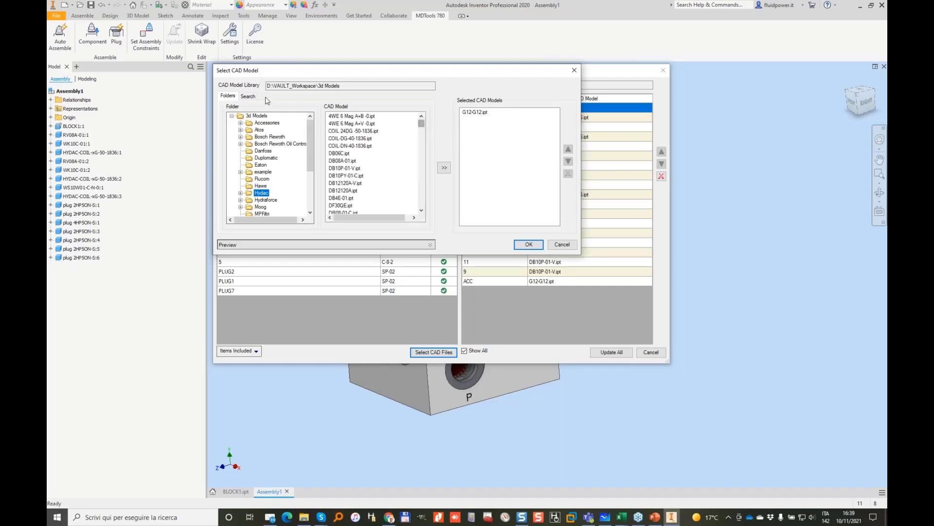
{"action": "left_click", "coordinate": [248, 97]}
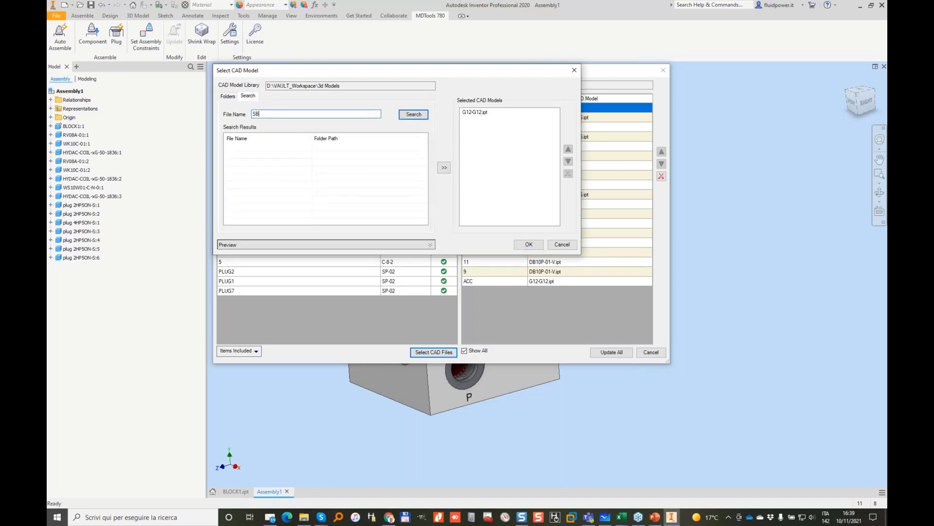
{"action": "left_click", "coordinate": [405, 115]}
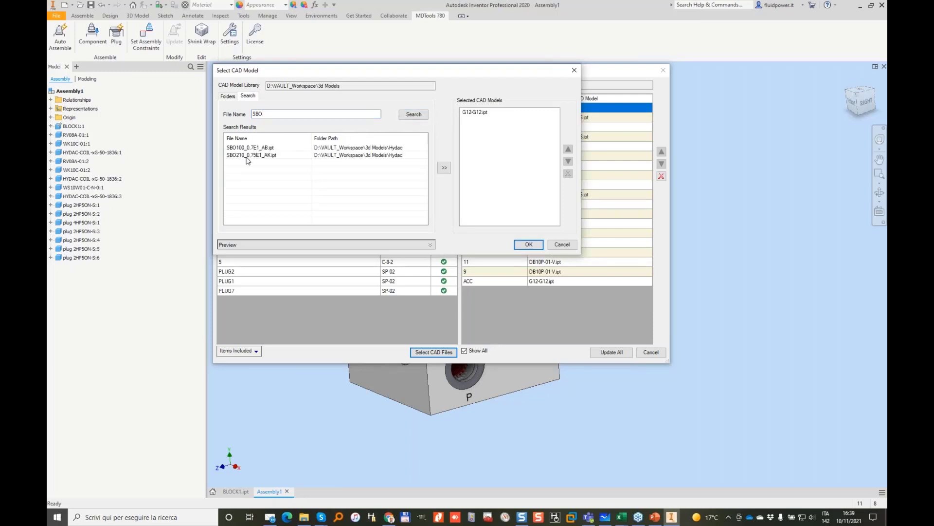
{"action": "left_click", "coordinate": [248, 156]}
{"action": "left_click", "coordinate": [430, 245]}
{"action": "left_click", "coordinate": [289, 148]}
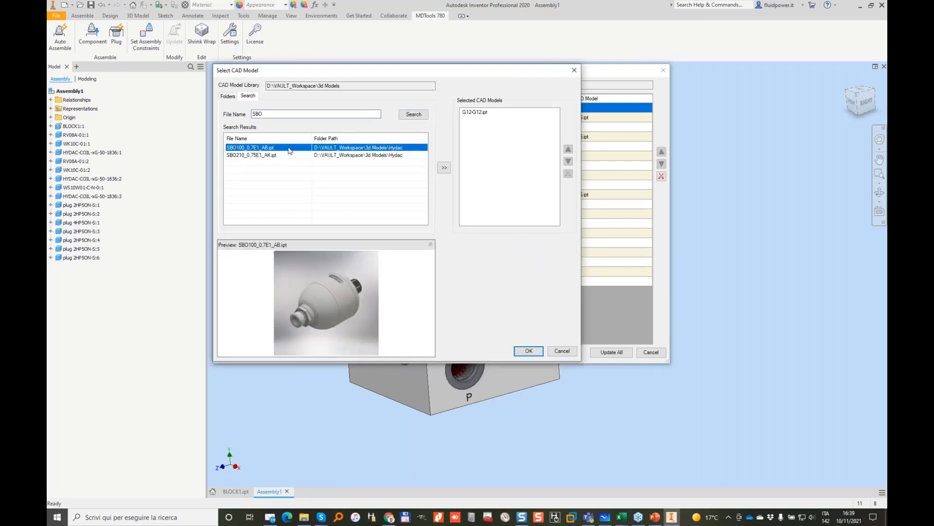
{"action": "left_click", "coordinate": [280, 156]}
{"action": "left_click", "coordinate": [444, 168]}
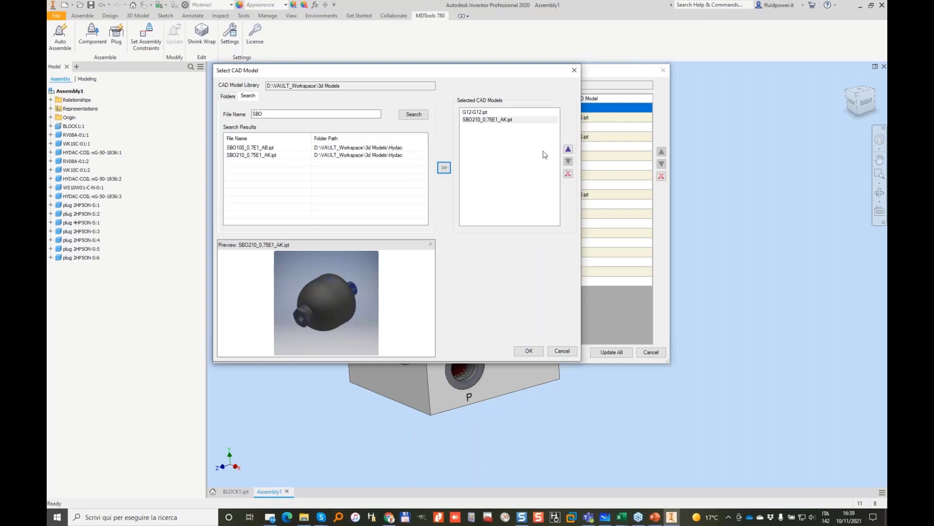
{"action": "left_click", "coordinate": [476, 113]}
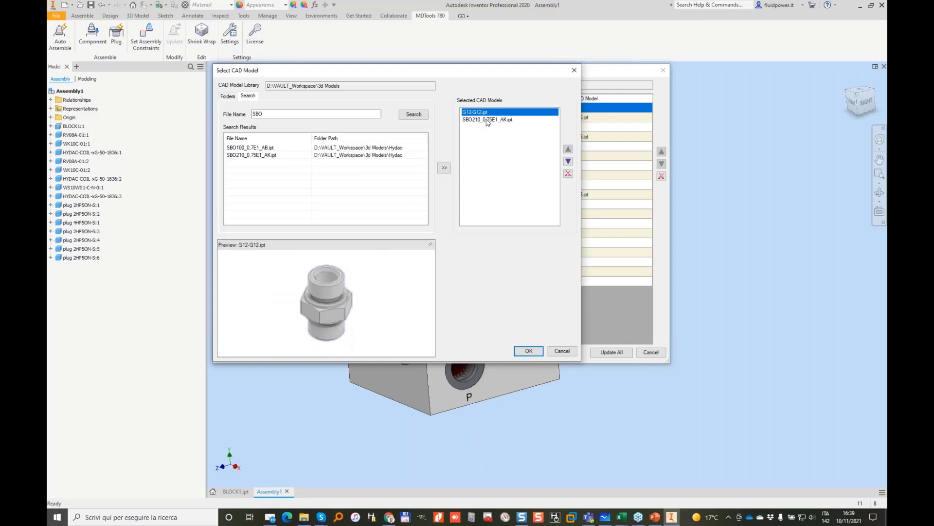
{"action": "left_click", "coordinate": [488, 120]}
{"action": "left_click", "coordinate": [529, 352]}
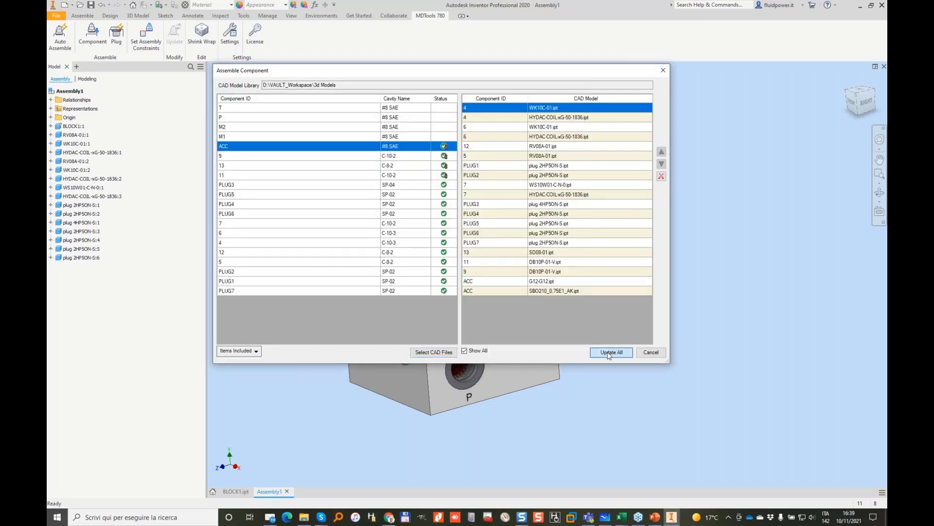
Update Assembly1 with all newly assigned valve, fitting and accumulator models, and inspect the populated manifold.
{"action": "left_click", "coordinate": [608, 352]}
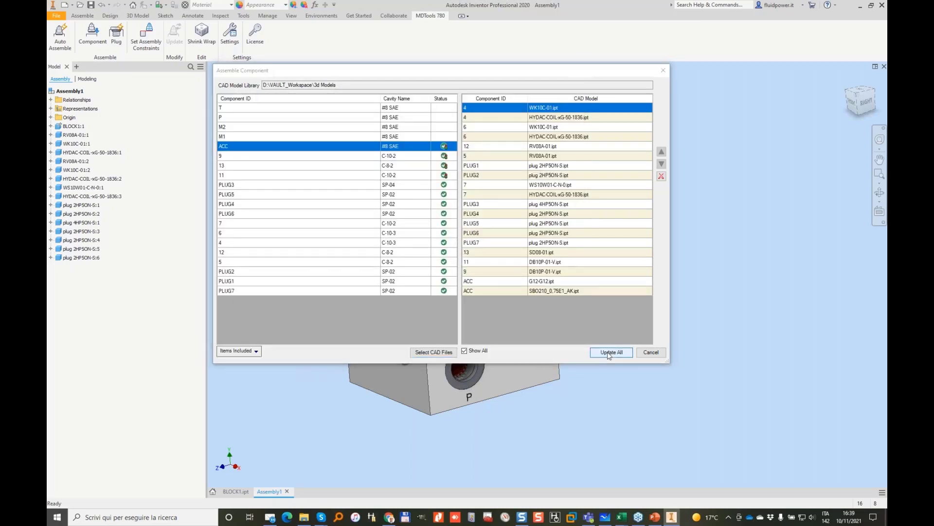
{"action": "left_click", "coordinate": [652, 352]}
{"action": "middle_click_drag", "start_coordinate": [679, 305], "coordinate": [495, 356], "text": "shift"}
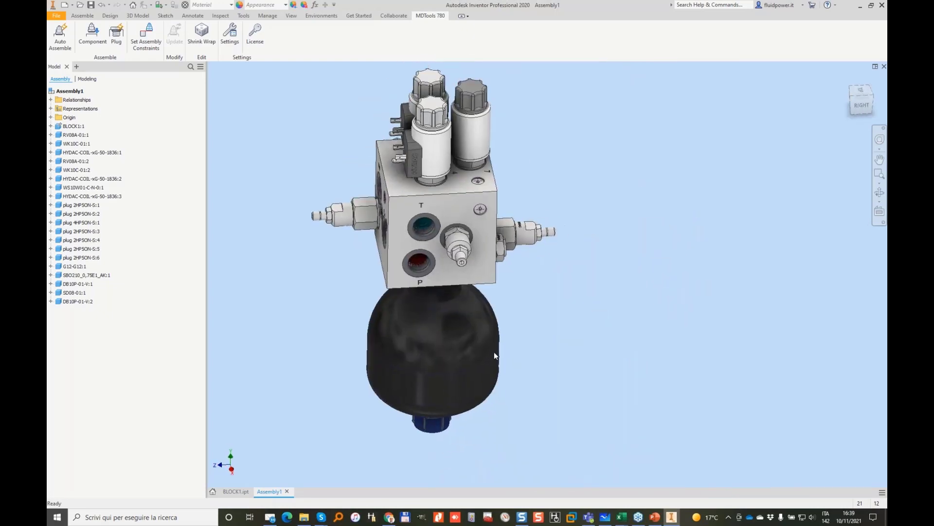
Run a connection check on BLOCK1 and examine the reported unconnected cavities and net errors against the block's drillings.
{"action": "left_click", "coordinate": [236, 491]}
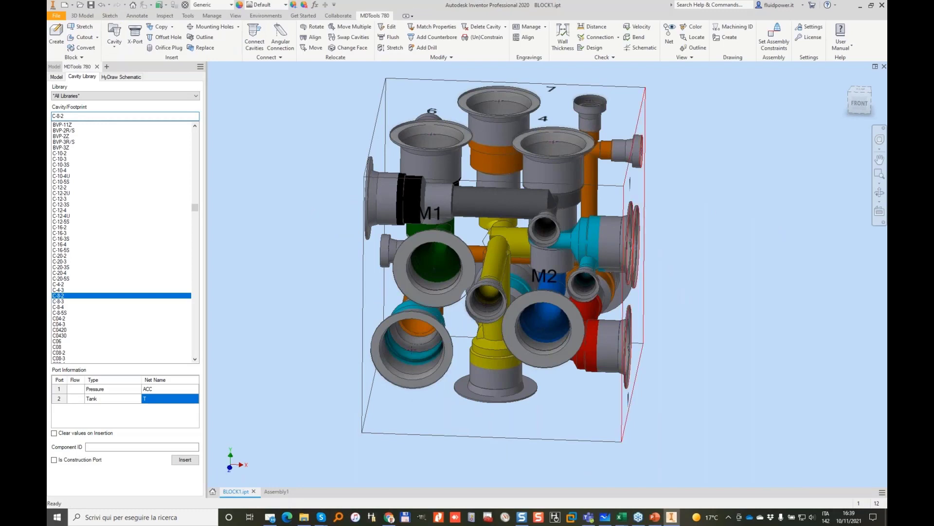
{"action": "left_click", "coordinate": [598, 39]}
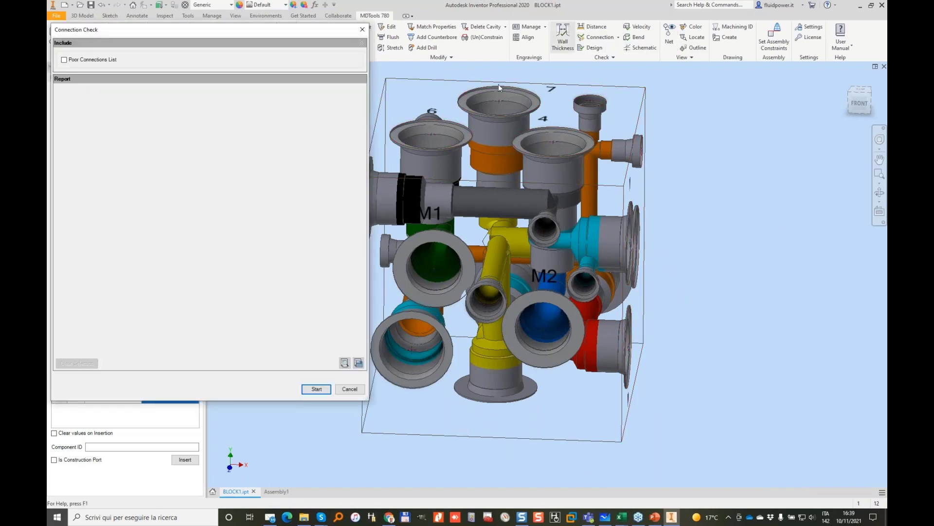
{"action": "left_click", "coordinate": [317, 390]}
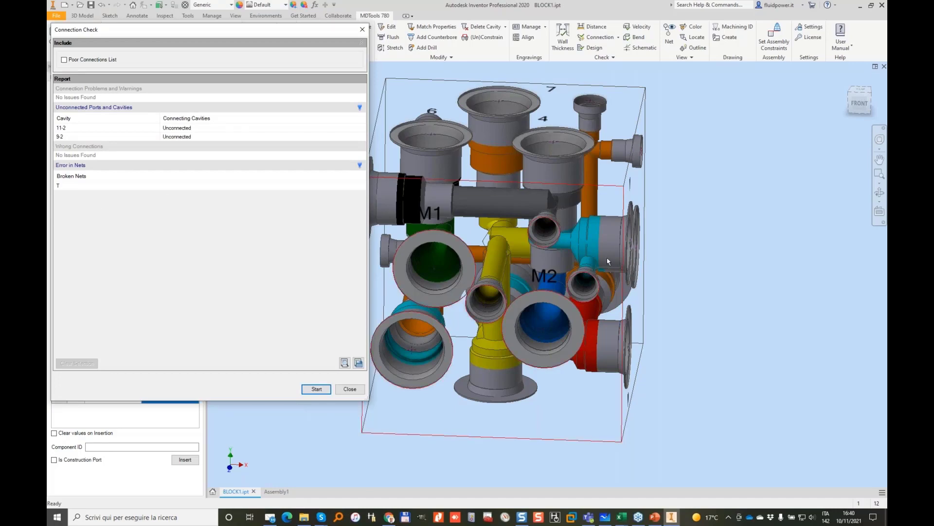
{"action": "middle_click_drag", "start_coordinate": [607, 262], "coordinate": [578, 164], "text": "shift"}
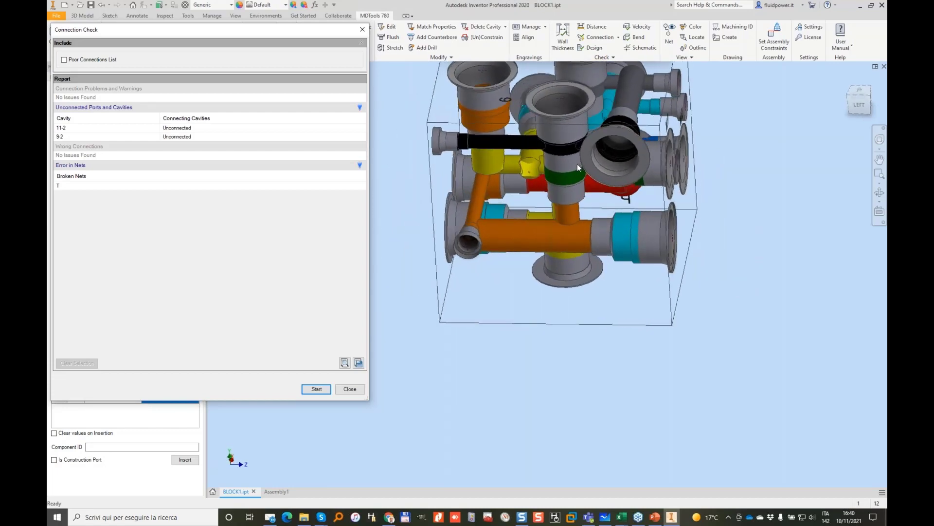
{"action": "middle_click", "coordinate": [386, 101]}
{"action": "middle_click", "coordinate": [386, 102]}
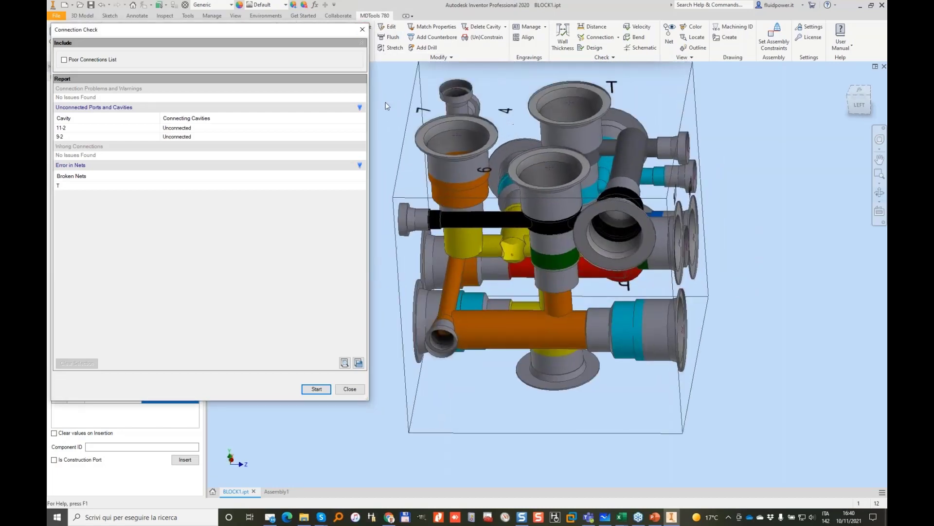
{"action": "left_click", "coordinate": [362, 30]}
Change the black construction drill's face to the M1/M2 side, locating it at X 0, Y 0 from its original axis.
{"action": "left_click", "coordinate": [348, 50]}
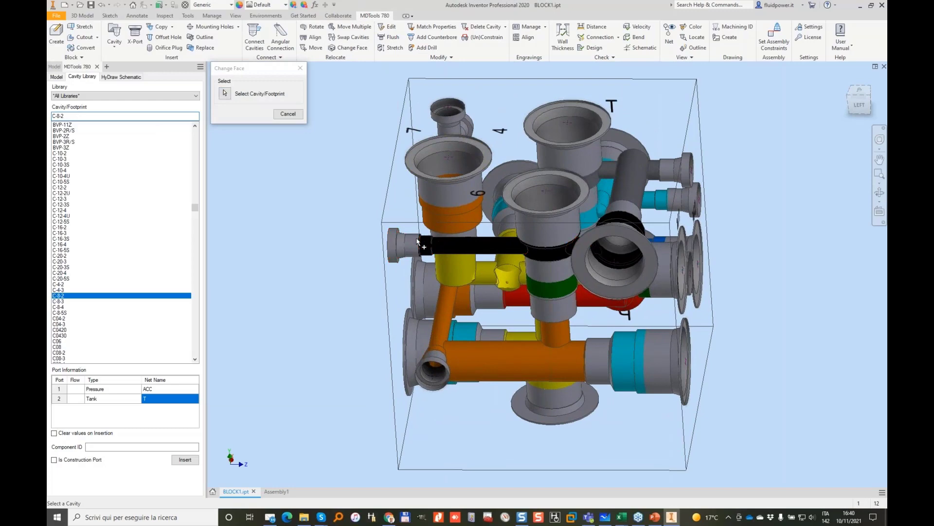
{"action": "left_click", "coordinate": [417, 240]}
{"action": "left_click", "coordinate": [637, 300]}
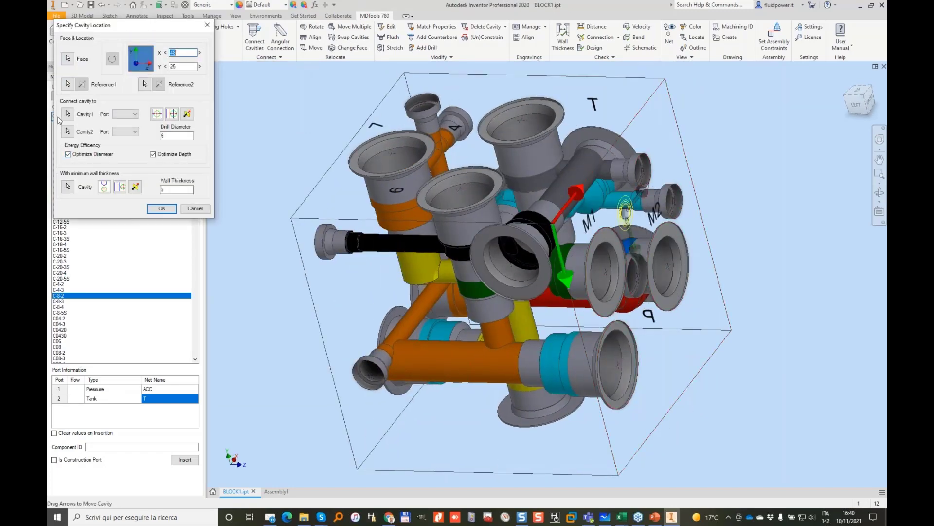
{"action": "left_click", "coordinate": [369, 240]}
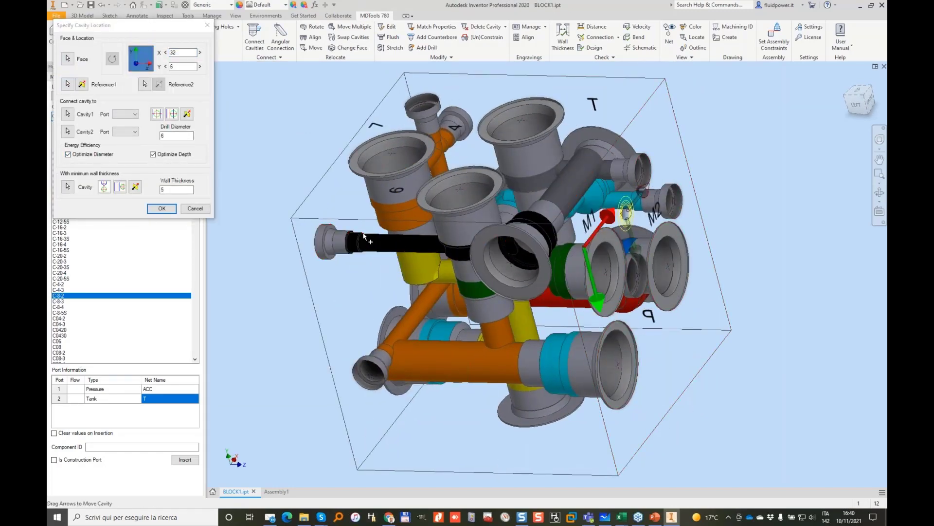
{"action": "type", "text": "0"}
{"action": "key", "text": "Tab"}
{"action": "type", "text": "0"}
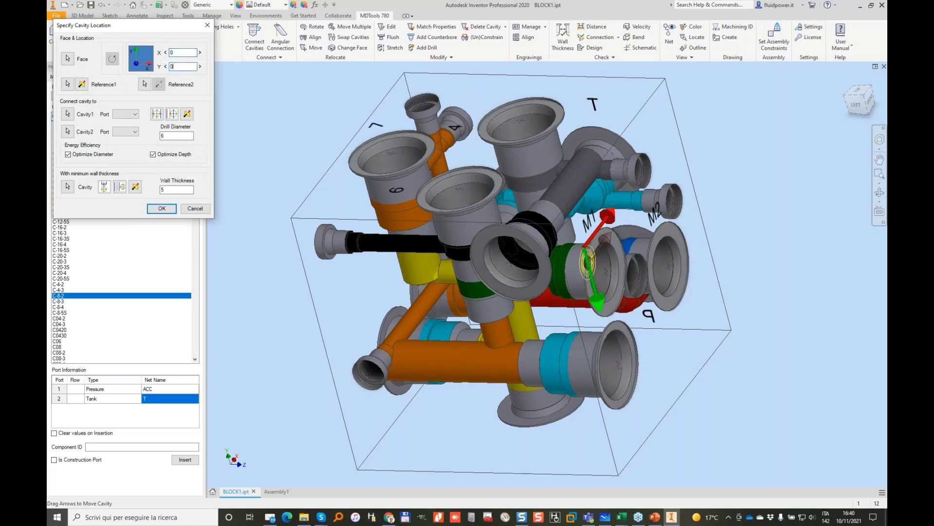
{"action": "key", "text": "Return"}
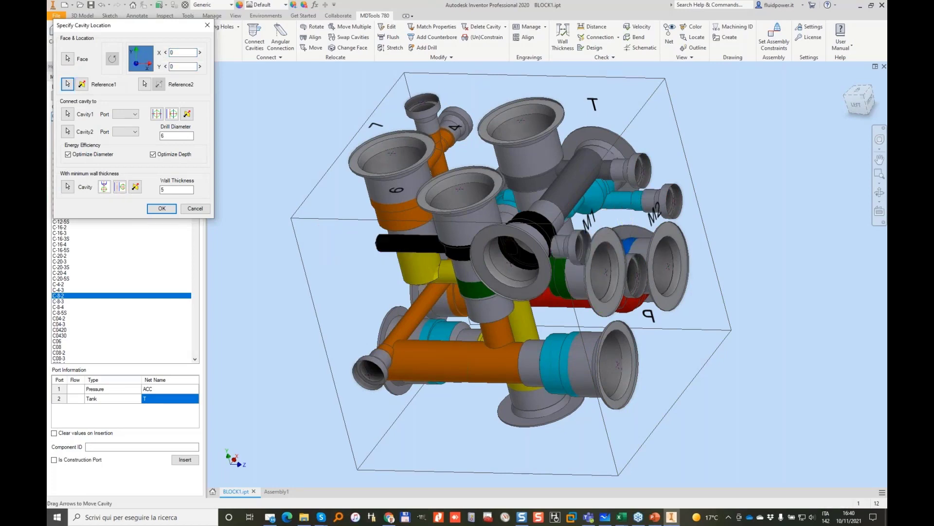
Shorten the relocated 6 mm construction drill to a depth of 54.
{"action": "left_click", "coordinate": [393, 47]}
{"action": "left_click", "coordinate": [397, 244]}
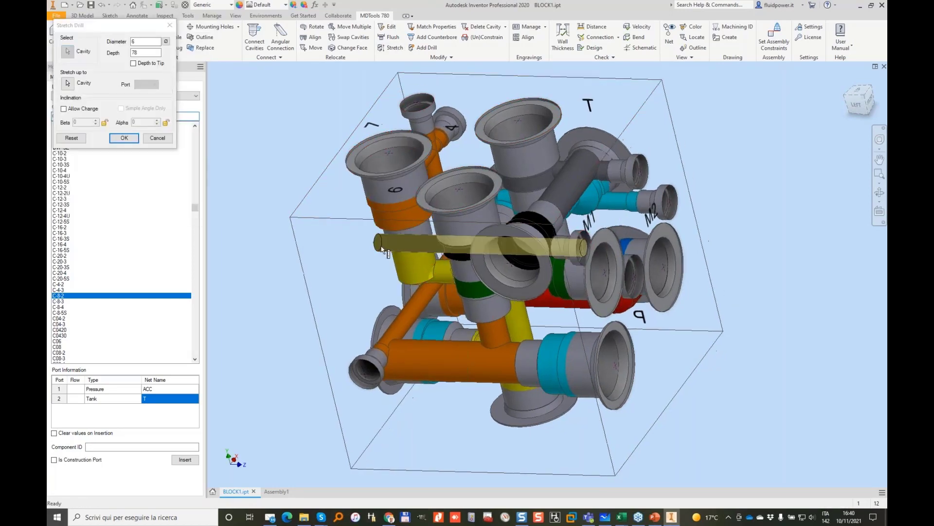
{"action": "middle_click_drag", "start_coordinate": [381, 248], "coordinate": [432, 244], "text": "shift"}
{"action": "left_click", "coordinate": [124, 138]}
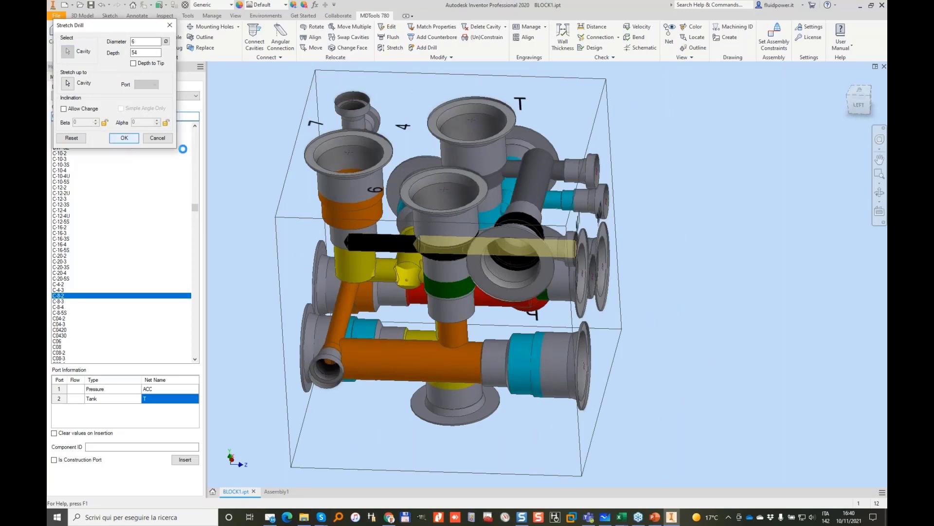
Move the M1 port cavity to X 25, Y 38 on its face.
{"action": "middle_click_drag", "start_coordinate": [551, 162], "coordinate": [566, 175], "text": "shift"}
{"action": "left_click", "coordinate": [573, 177]}
{"action": "left_click", "coordinate": [323, 49]}
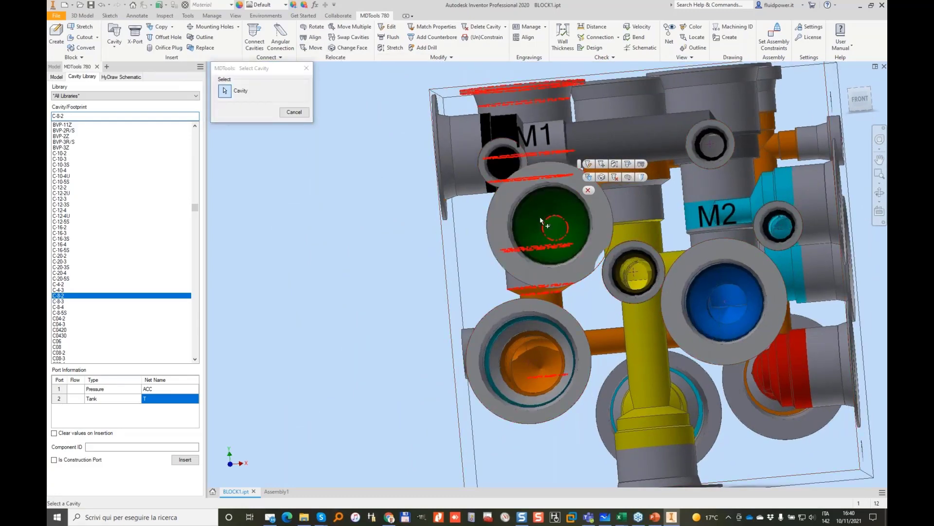
{"action": "left_click", "coordinate": [567, 220]}
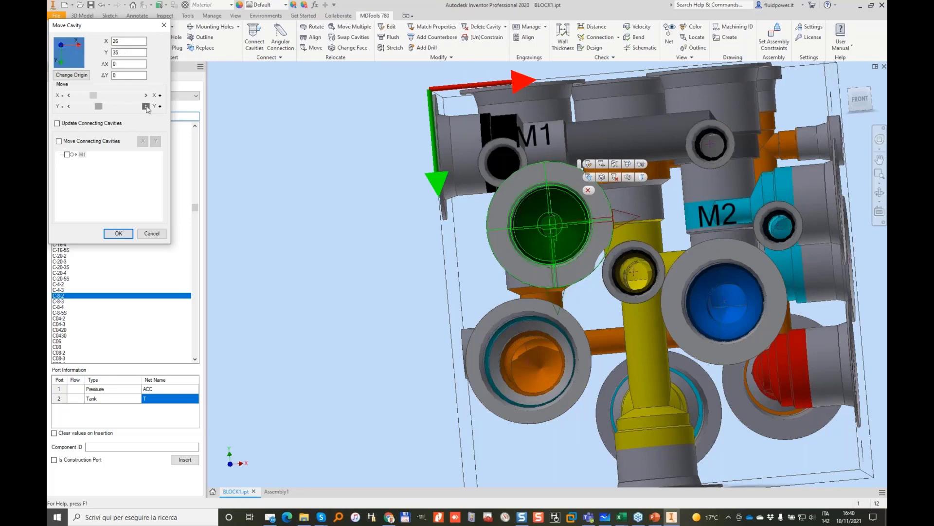
{"action": "left_click", "coordinate": [146, 106]}
{"action": "left_click", "coordinate": [146, 107]}
{"action": "left_click", "coordinate": [146, 107]}
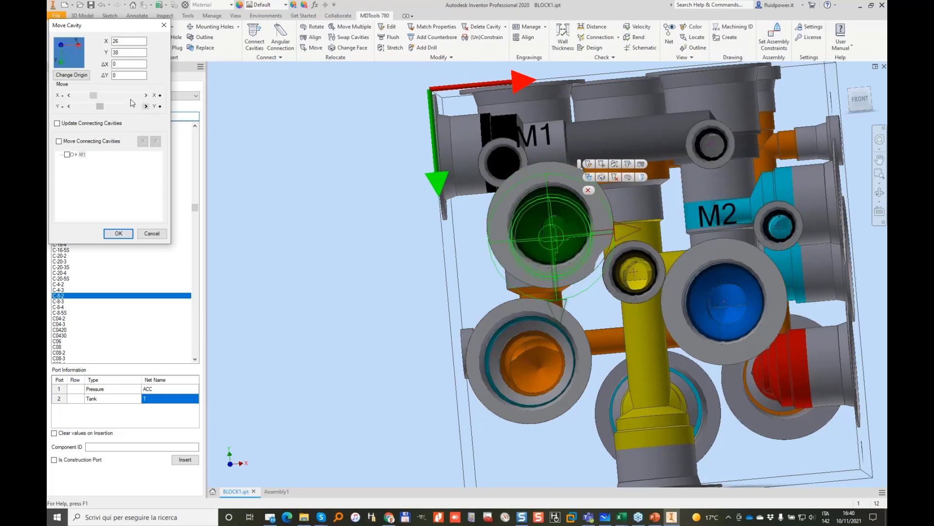
{"action": "left_click", "coordinate": [69, 95]}
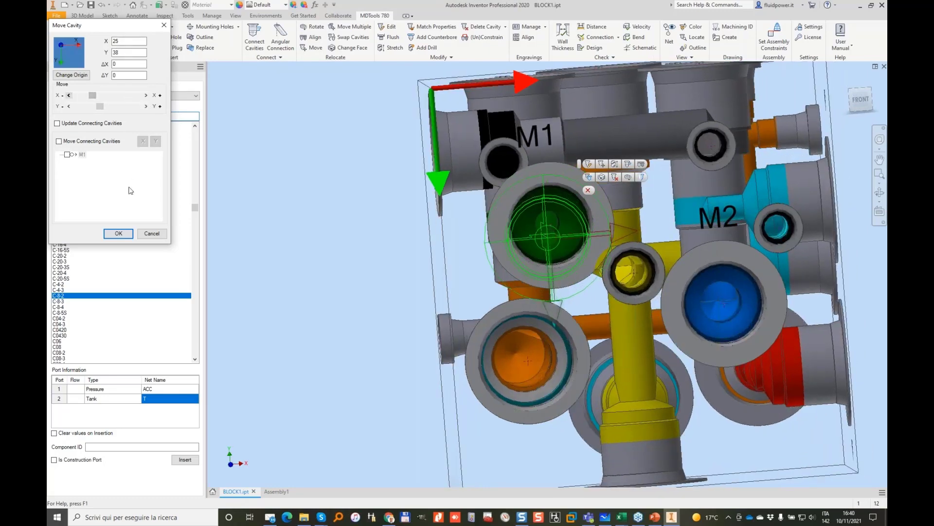
{"action": "left_click", "coordinate": [119, 234]}
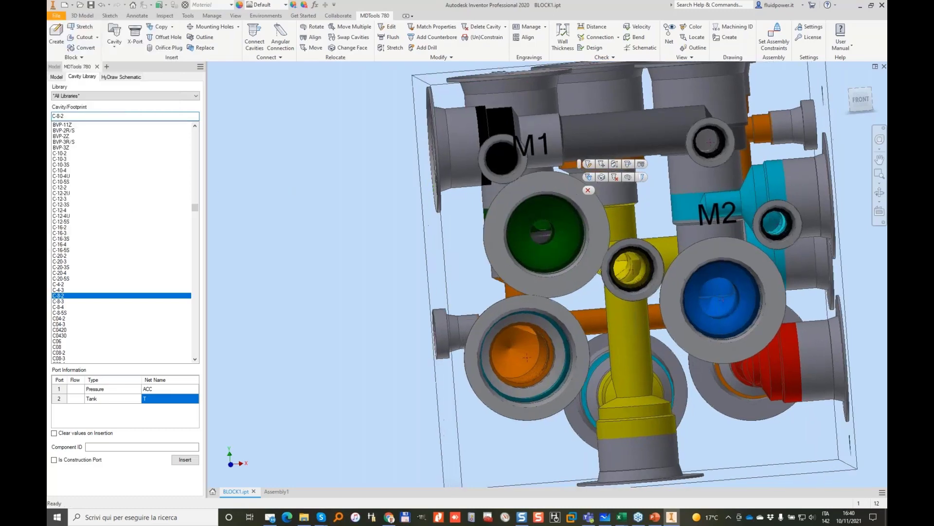
{"action": "middle_click_drag", "start_coordinate": [480, 168], "coordinate": [517, 180], "text": "shift"}
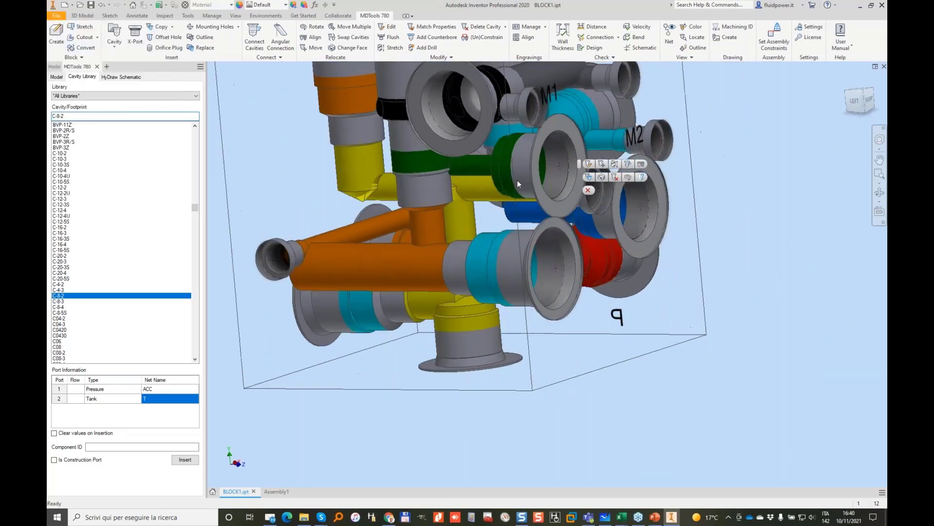
Stretch the green construction drill to a diameter of 15 and a depth of 23.
{"action": "scroll", "coordinate": [482, 177], "scroll_direction": "up", "scroll_amount": 5}
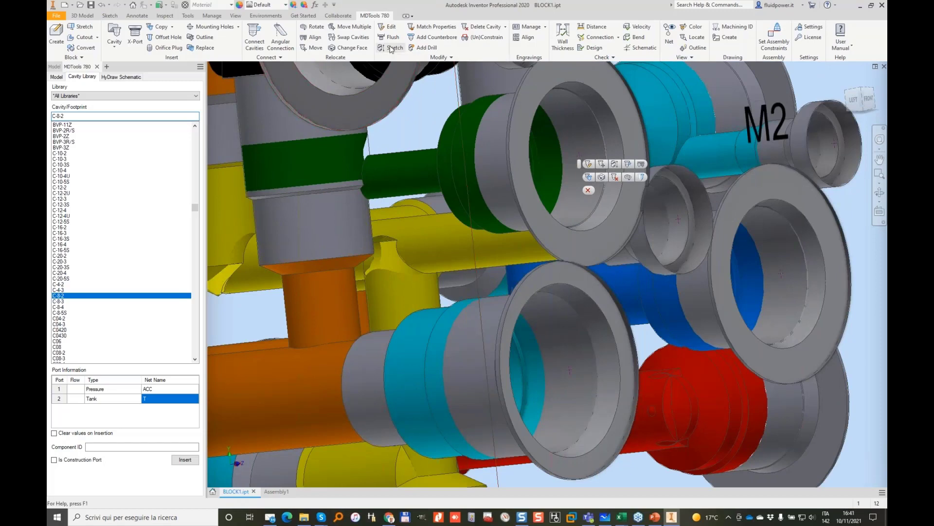
{"action": "left_click", "coordinate": [391, 49]}
{"action": "left_click", "coordinate": [410, 173]}
{"action": "middle_click_drag", "start_coordinate": [410, 173], "coordinate": [288, 180], "text": "shift"}
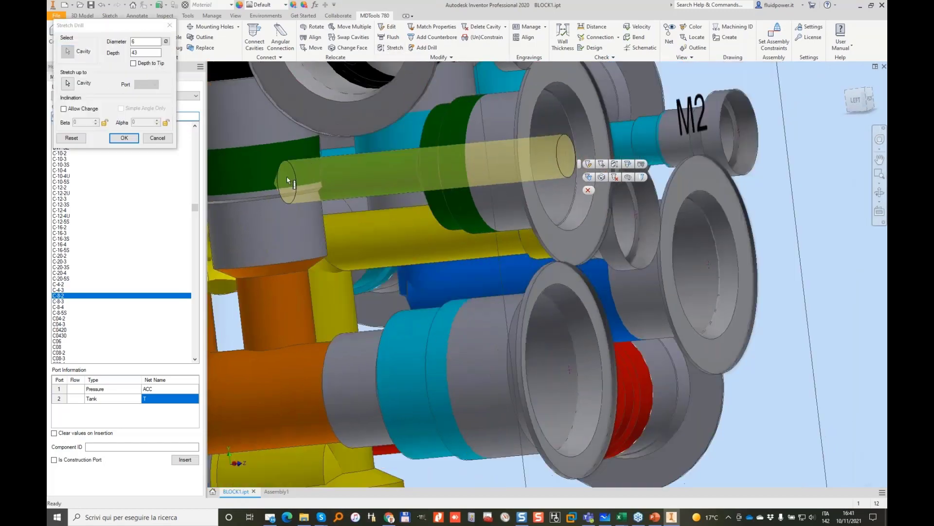
{"action": "left_click_drag", "start_coordinate": [287, 177], "coordinate": [428, 140]}
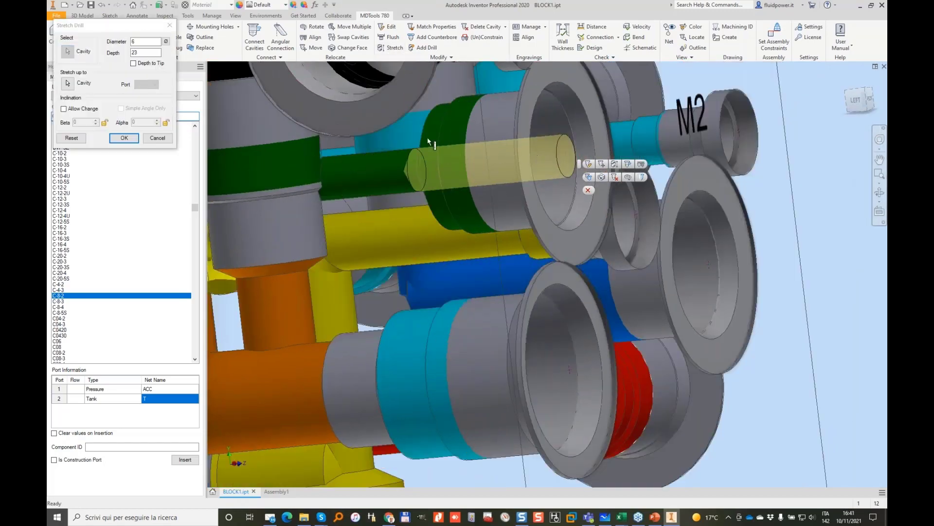
{"action": "double_click", "coordinate": [146, 42]}
{"action": "type", "text": "1"}
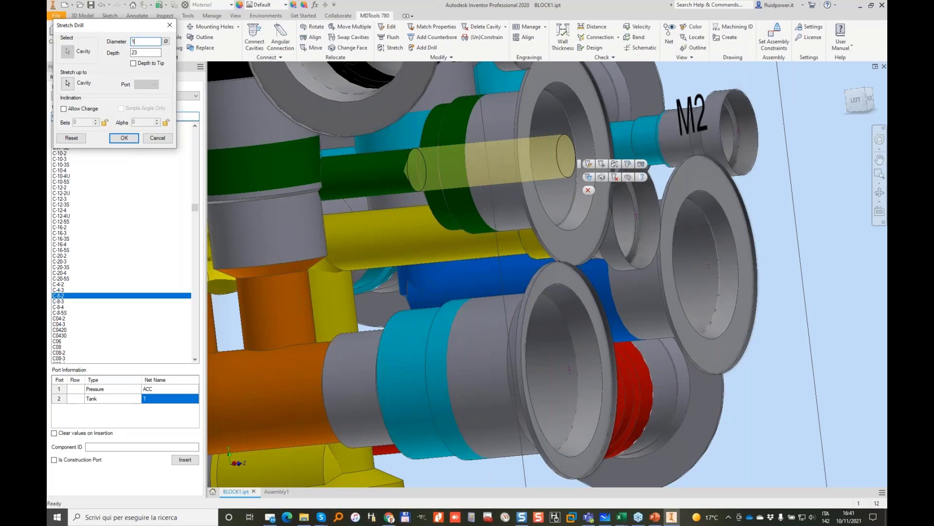
{"action": "type", "text": "5"}
{"action": "key", "text": "Tab"}
{"action": "key", "text": "Return"}
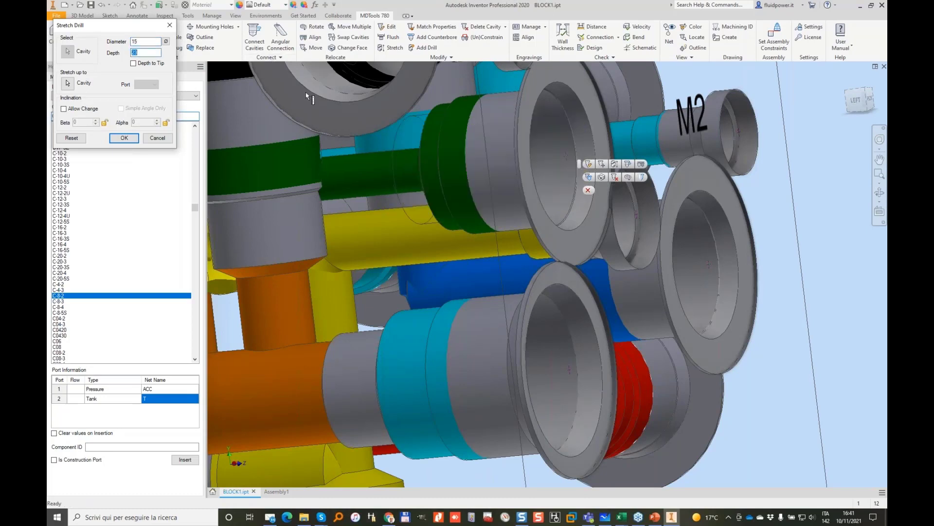
Insert an offset drill hole at X 0, Y 0 in the shortened green construction cavity, constrained to that cavity.
{"action": "left_click", "coordinate": [167, 38]}
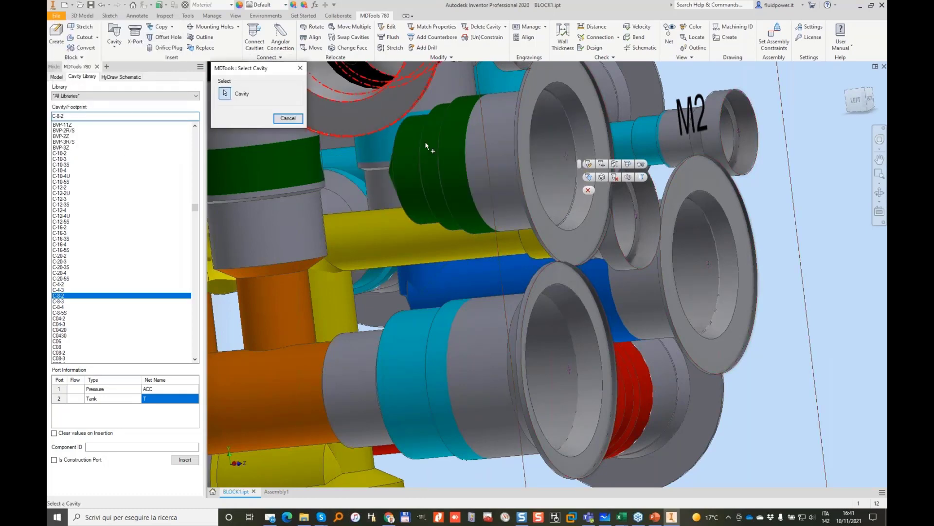
{"action": "left_click", "coordinate": [475, 147]}
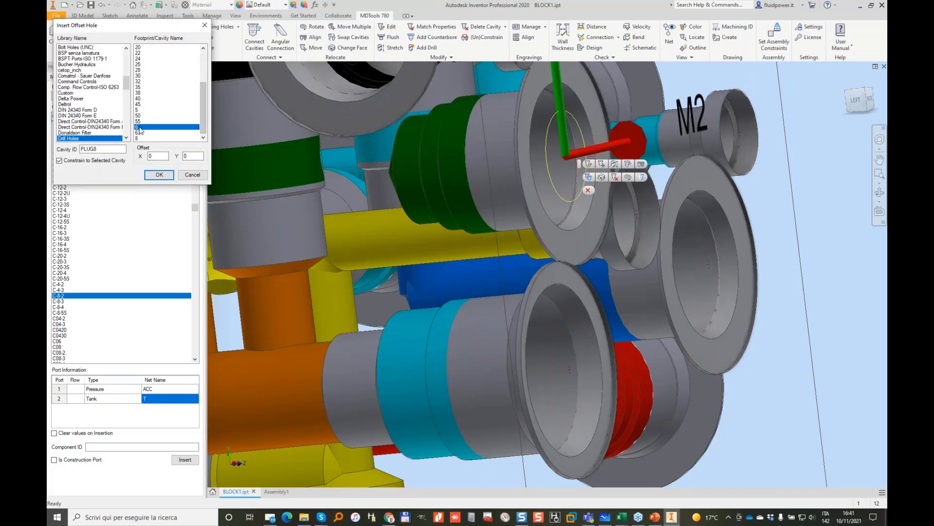
{"action": "left_click", "coordinate": [164, 175]}
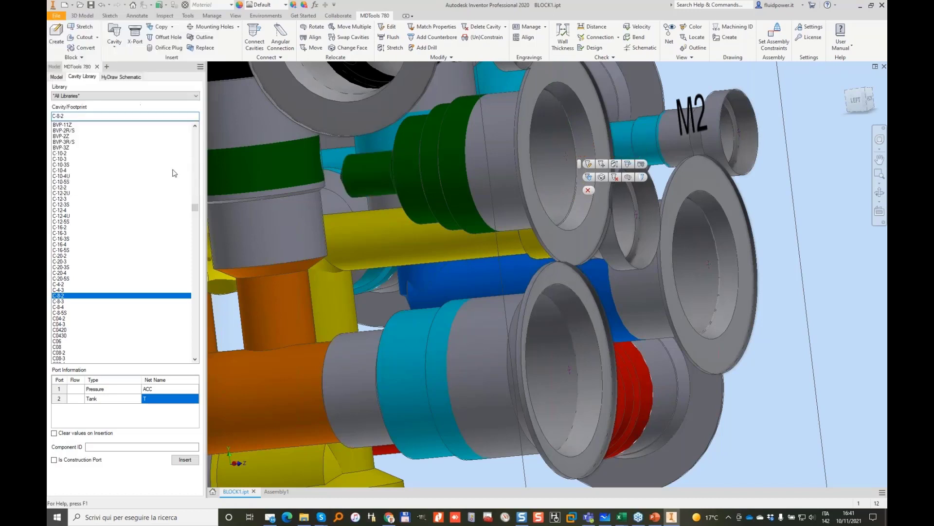
Connect the new 6 mm offset hole to port 2 of the green-banded valve cavity and recolour the nets.
{"action": "left_click", "coordinate": [254, 37]}
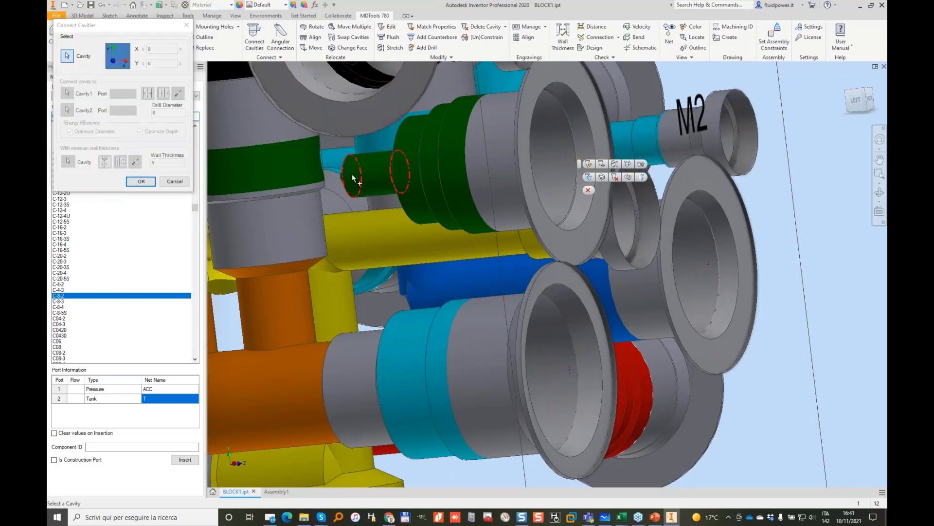
{"action": "left_click", "coordinate": [352, 174]}
{"action": "left_click", "coordinate": [123, 93]}
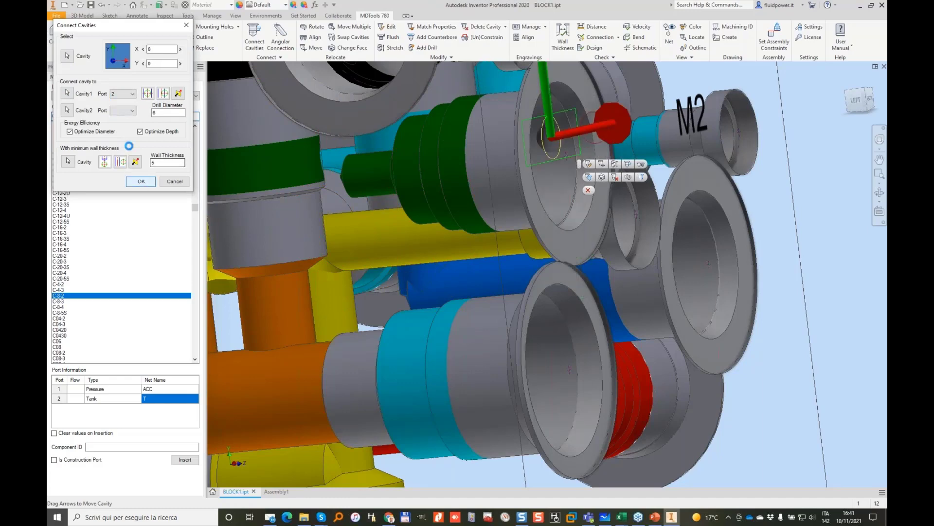
{"action": "left_click", "coordinate": [141, 181]}
{"action": "middle_click_drag", "start_coordinate": [449, 150], "coordinate": [456, 234], "text": "shift"}
{"action": "left_click", "coordinate": [692, 28]}
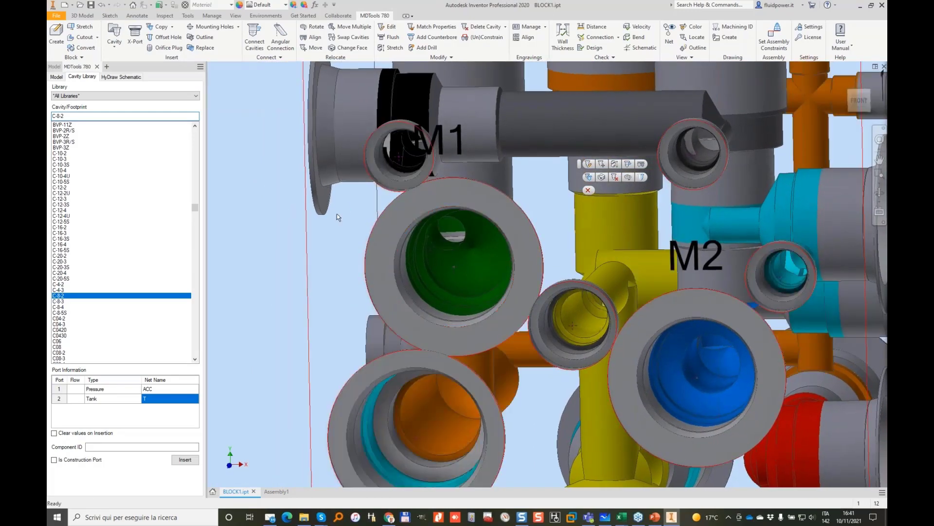
Stretch the 6 mm orange construction drill near the block's top face to a depth of 82.
{"action": "scroll", "coordinate": [511, 149], "scroll_direction": "down", "scroll_amount": 3}
{"action": "middle_click_drag", "start_coordinate": [467, 174], "coordinate": [399, 214], "text": "shift"}
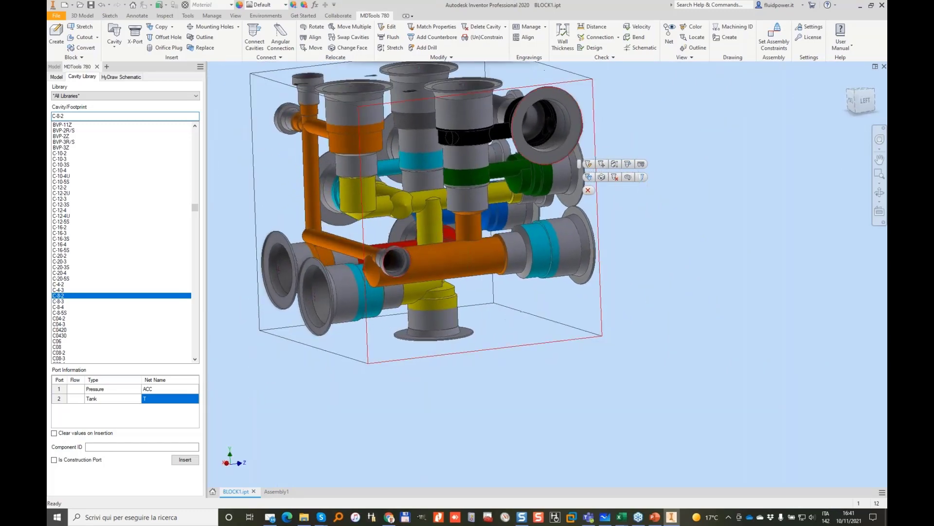
{"action": "left_click", "coordinate": [381, 49]}
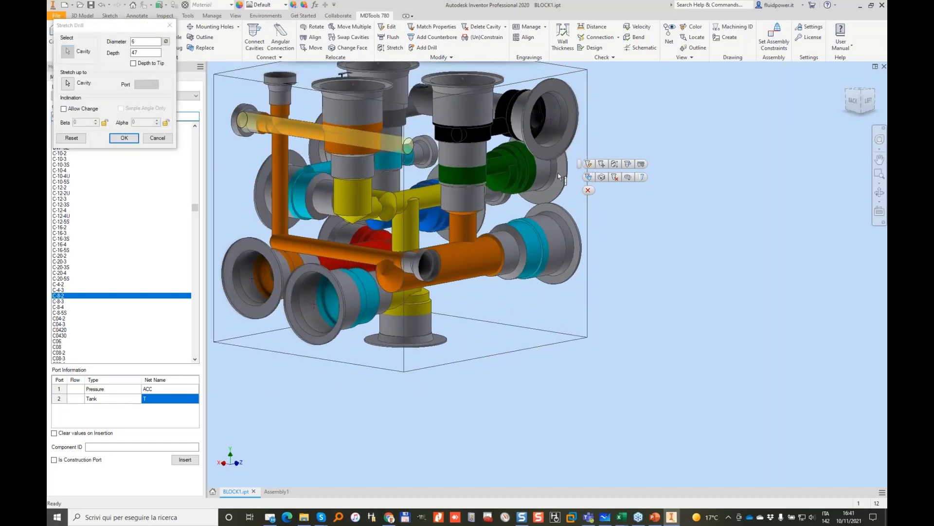
{"action": "left_click", "coordinate": [124, 138]}
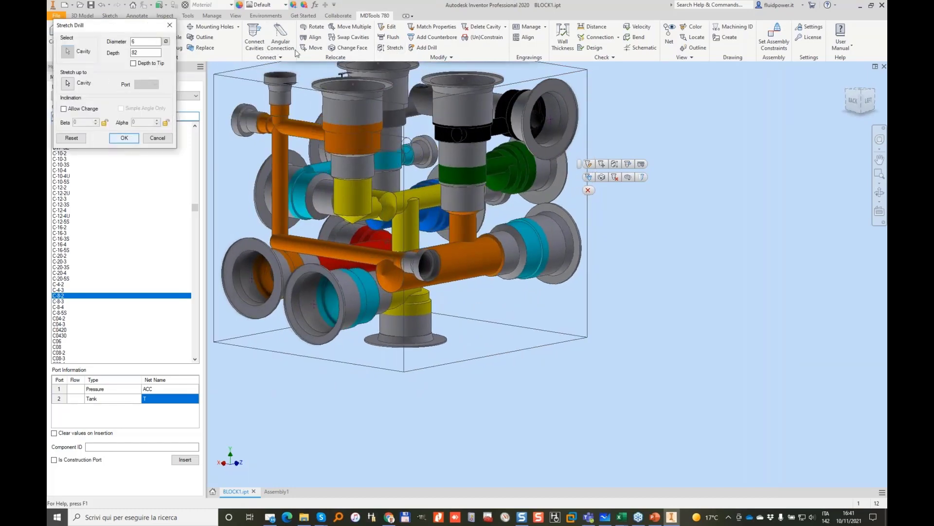
Change the orange construction drill's face from the left side to the top face, connecting it to the orange drillings at X -1, Y -4.
{"action": "left_click", "coordinate": [355, 48]}
{"action": "left_click", "coordinate": [424, 259]}
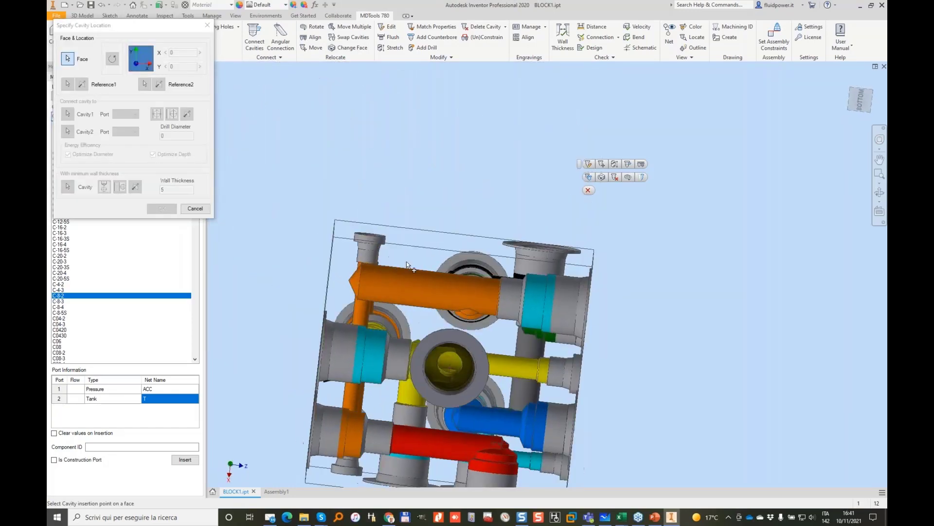
{"action": "left_click", "coordinate": [406, 262]}
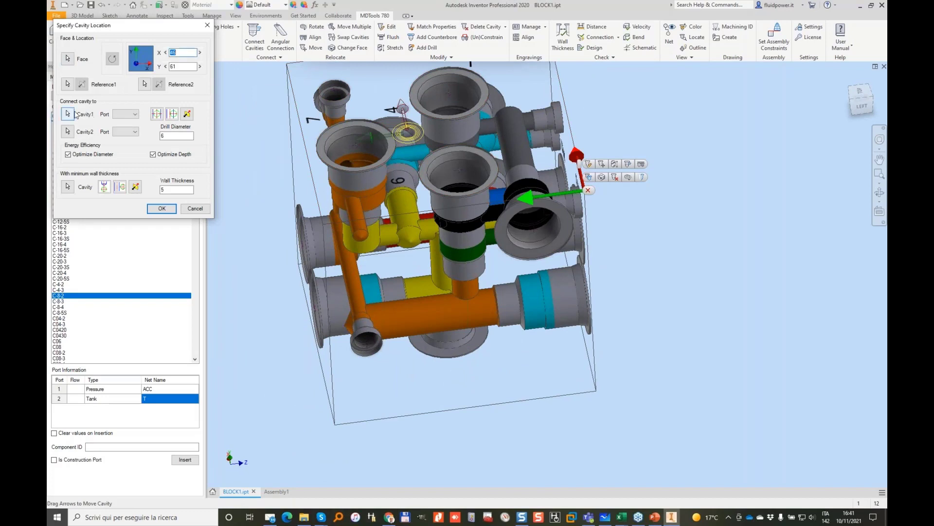
{"action": "left_click", "coordinate": [421, 312]}
{"action": "left_click", "coordinate": [126, 114]}
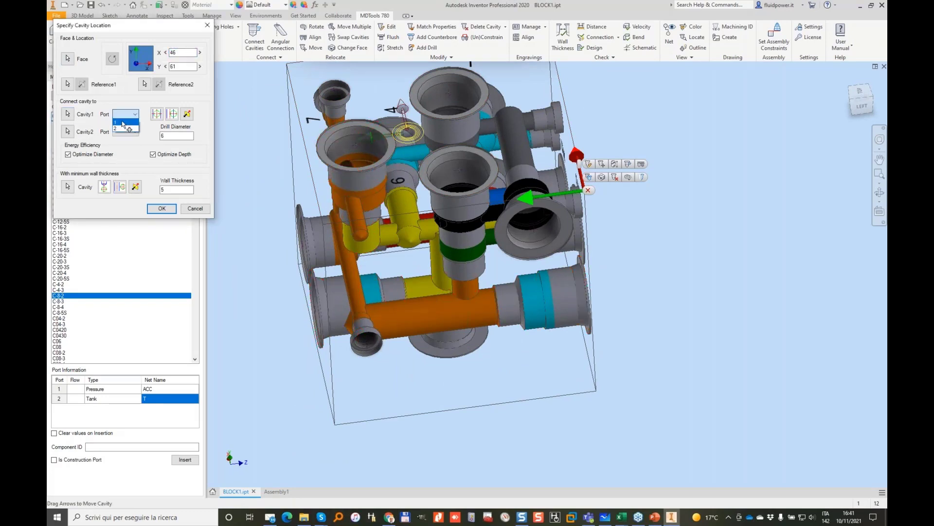
{"action": "left_click", "coordinate": [360, 197]}
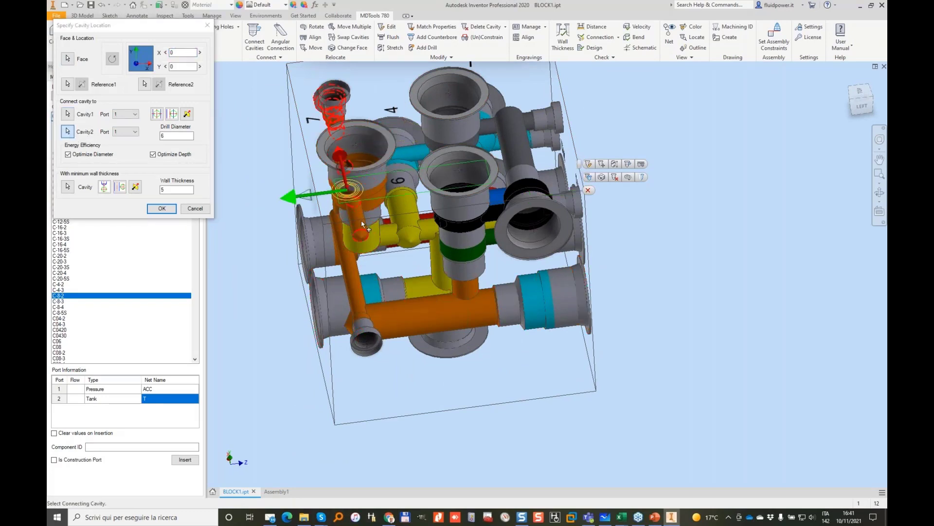
{"action": "middle_click_drag", "start_coordinate": [387, 225], "coordinate": [336, 226], "text": "shift"}
{"action": "left_click", "coordinate": [340, 228]}
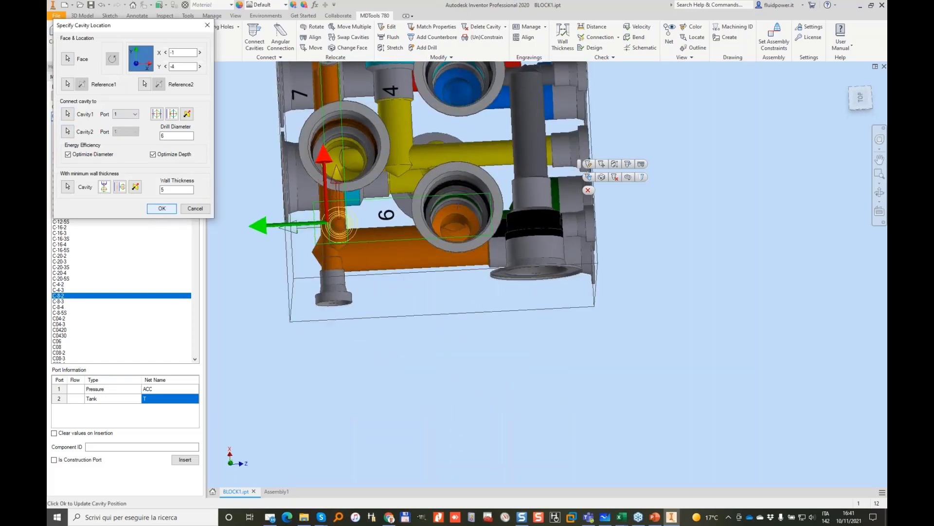
{"action": "key", "text": "Return"}
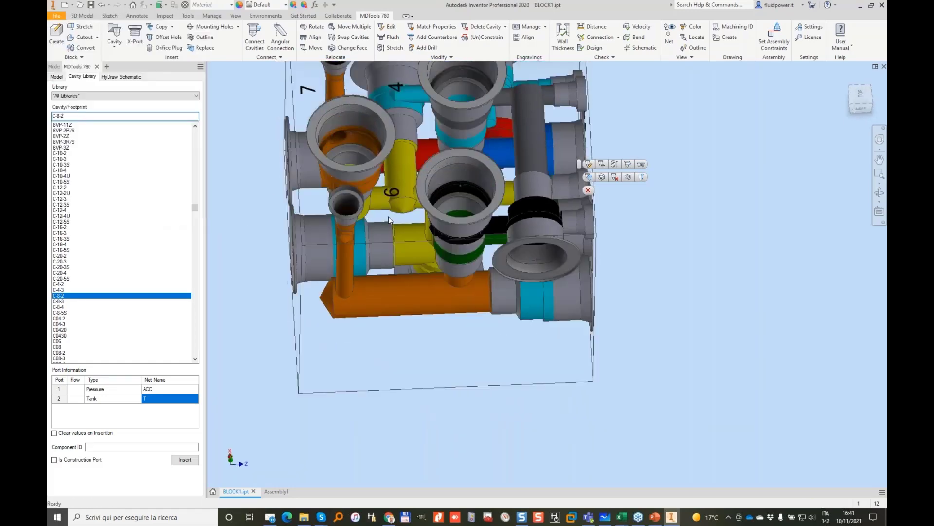
Move the P port cavity to X 35, Y 74 on its face.
{"action": "middle_click_drag", "start_coordinate": [388, 216], "coordinate": [675, 127], "text": "shift"}
{"action": "left_click", "coordinate": [311, 48]}
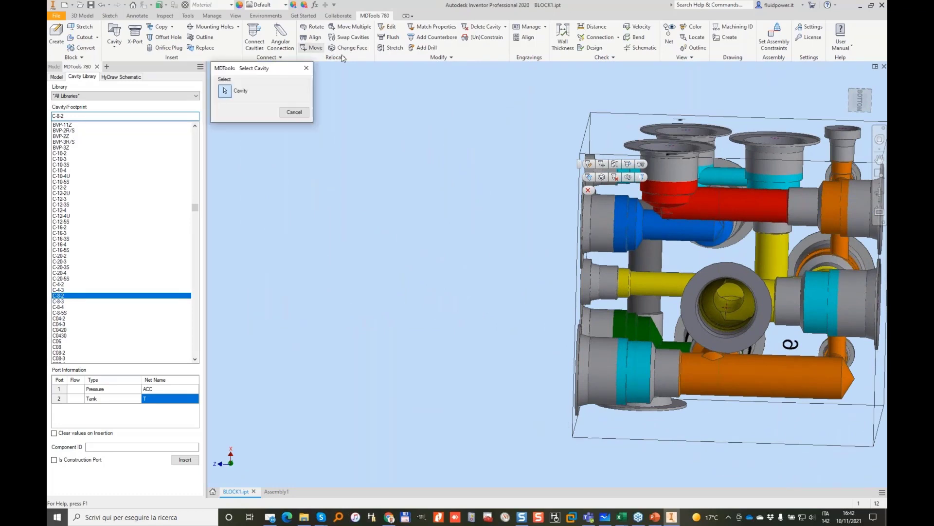
{"action": "left_click", "coordinate": [708, 156]}
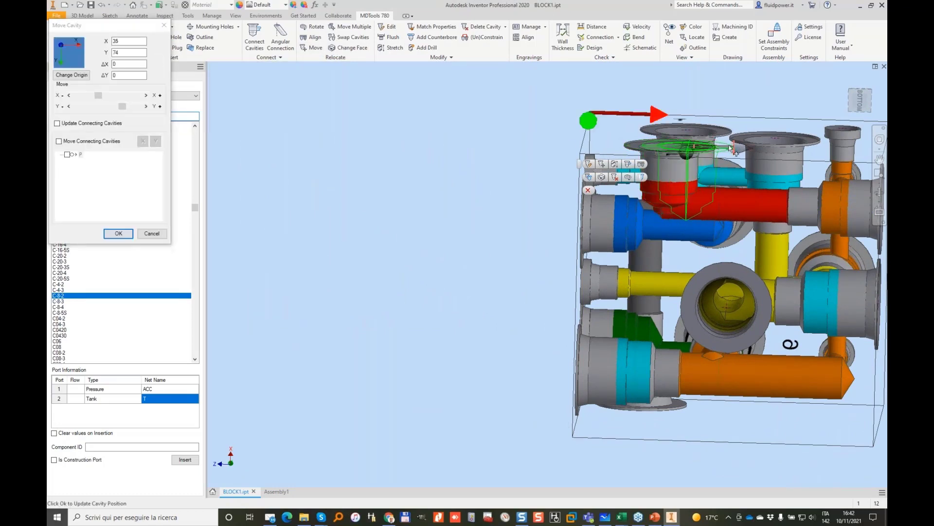
{"action": "left_click", "coordinate": [119, 234]}
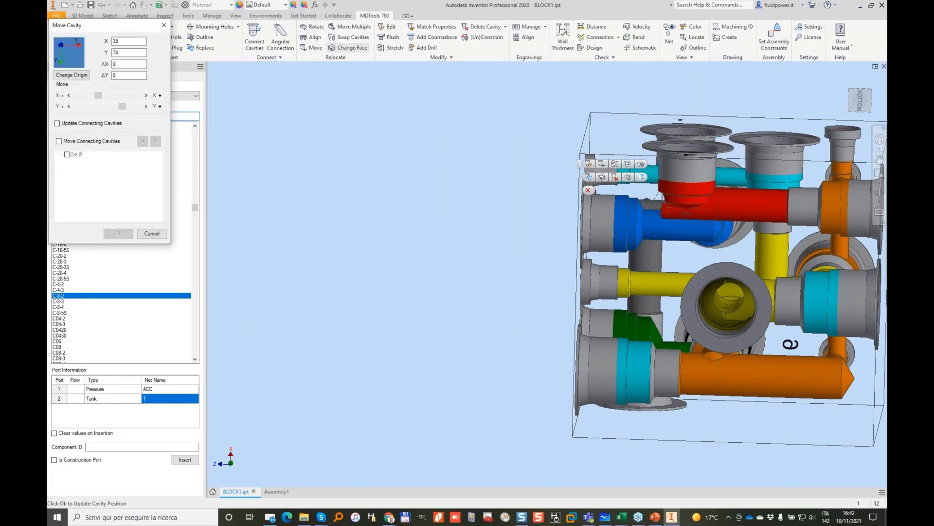
Copy a small plug cavity onto the block's bottom face and connect it to the cyan M2 drilling.
{"action": "left_click", "coordinate": [158, 28]}
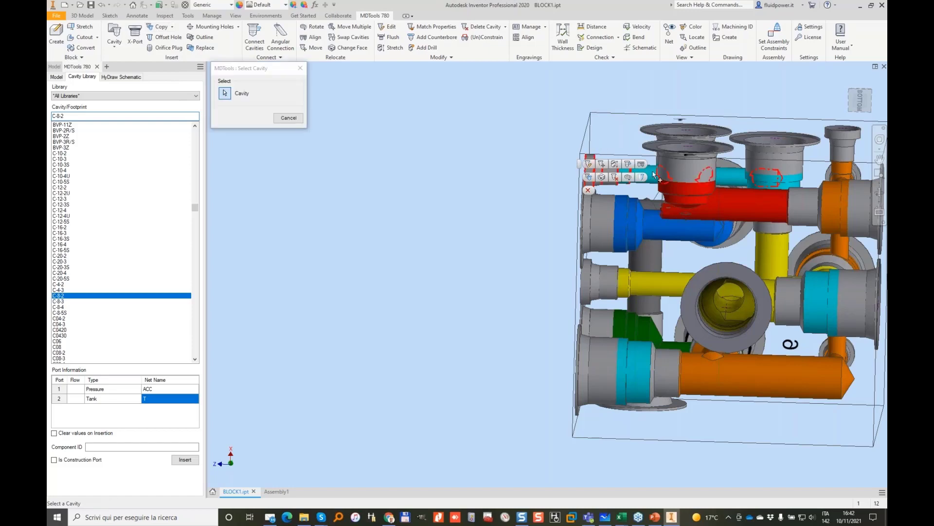
{"action": "left_click", "coordinate": [686, 163]}
{"action": "middle_click_drag", "start_coordinate": [686, 163], "coordinate": [492, 129]}
{"action": "left_click", "coordinate": [254, 140]}
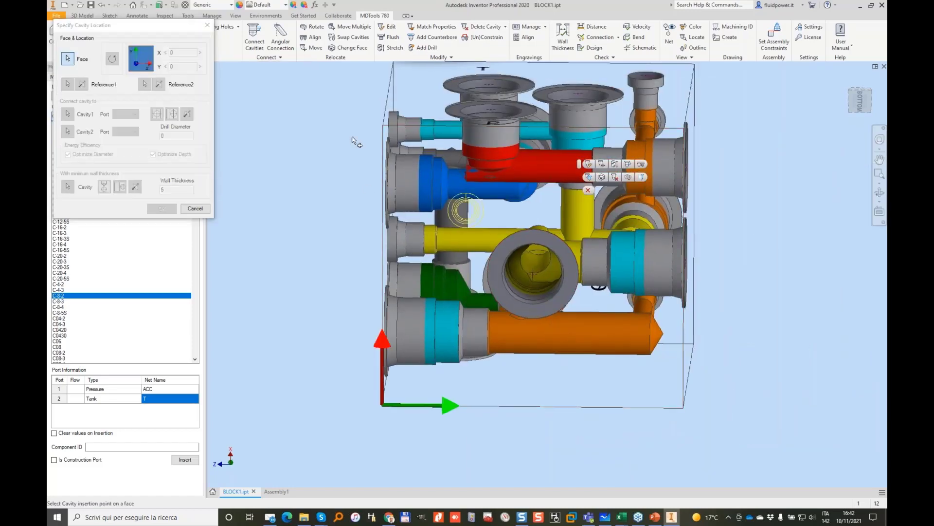
{"action": "left_click", "coordinate": [411, 134]}
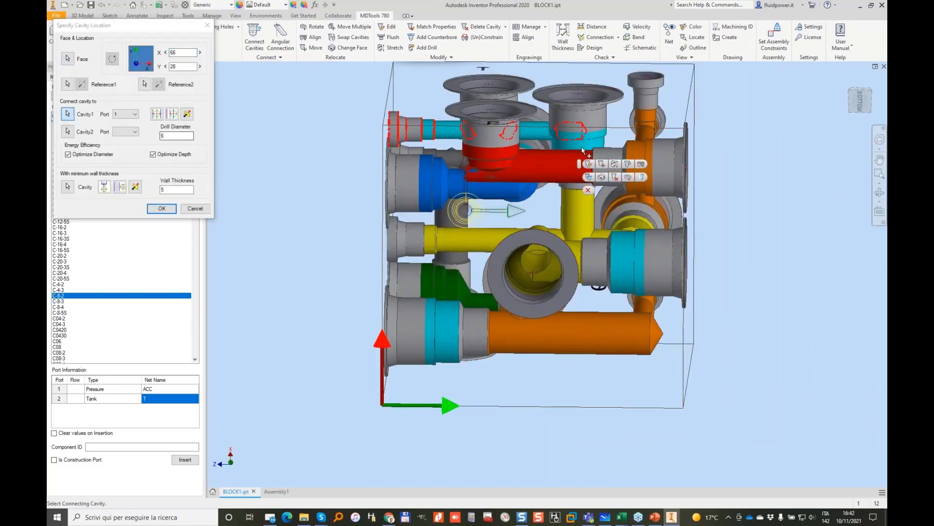
{"action": "left_click", "coordinate": [558, 161]}
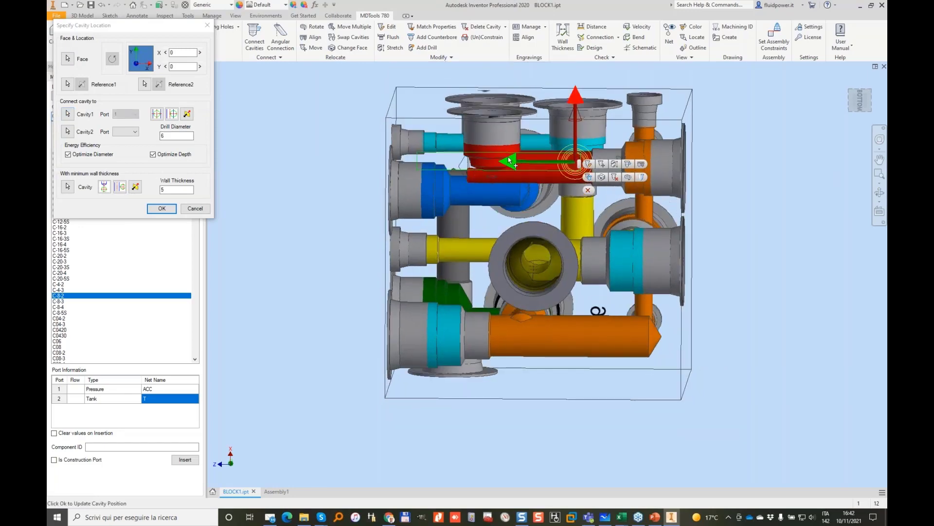
{"action": "left_click_drag", "start_coordinate": [509, 159], "coordinate": [387, 162]}
{"action": "left_click", "coordinate": [382, 162]}
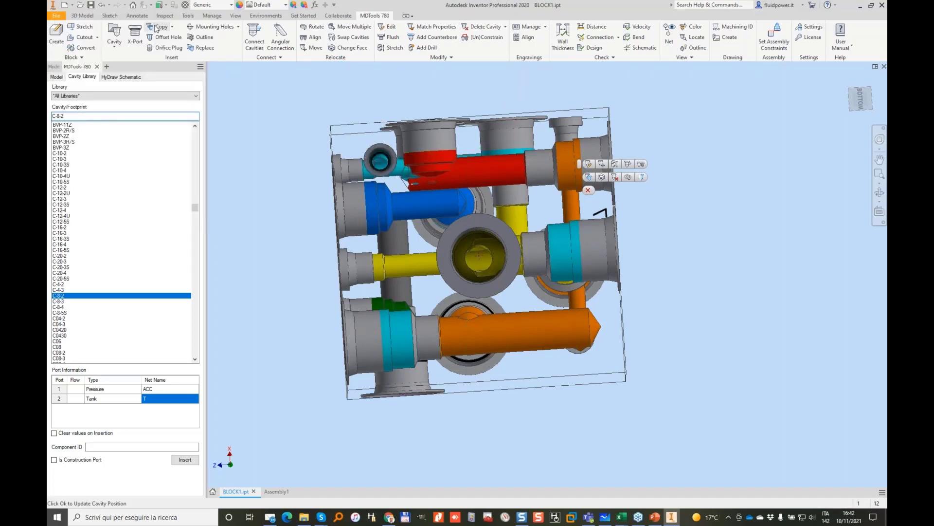
Copy the plug cavity onto the left face at X 17, Y 85, aligned with the cyan drill from the bottom face.
{"action": "left_click", "coordinate": [156, 27]}
{"action": "left_click", "coordinate": [255, 140]}
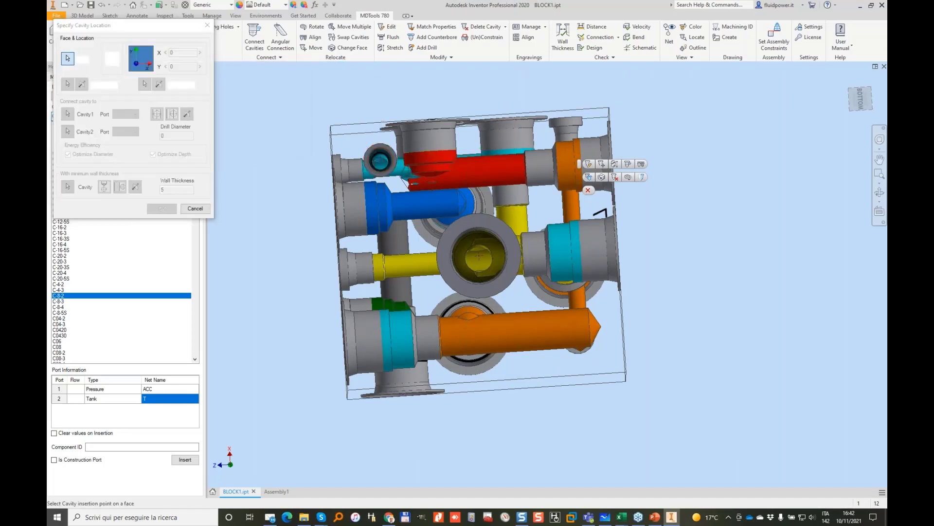
{"action": "middle_click_drag", "start_coordinate": [282, 148], "coordinate": [388, 204], "text": "shift"}
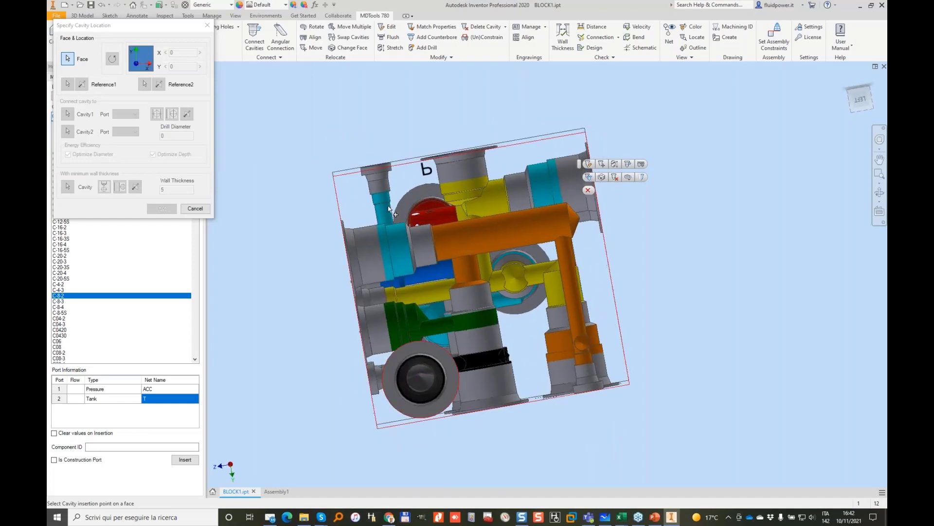
{"action": "left_click", "coordinate": [388, 205]}
{"action": "left_click", "coordinate": [384, 196]}
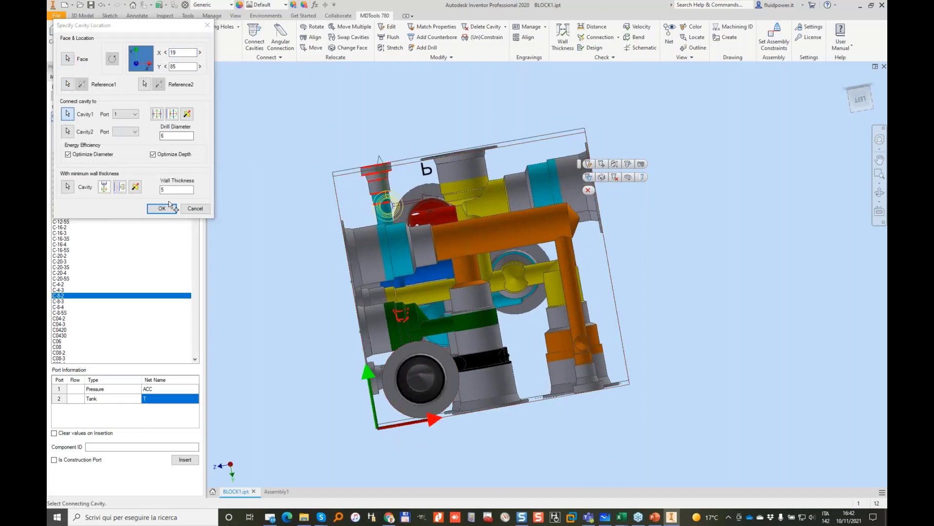
{"action": "left_click", "coordinate": [157, 113]}
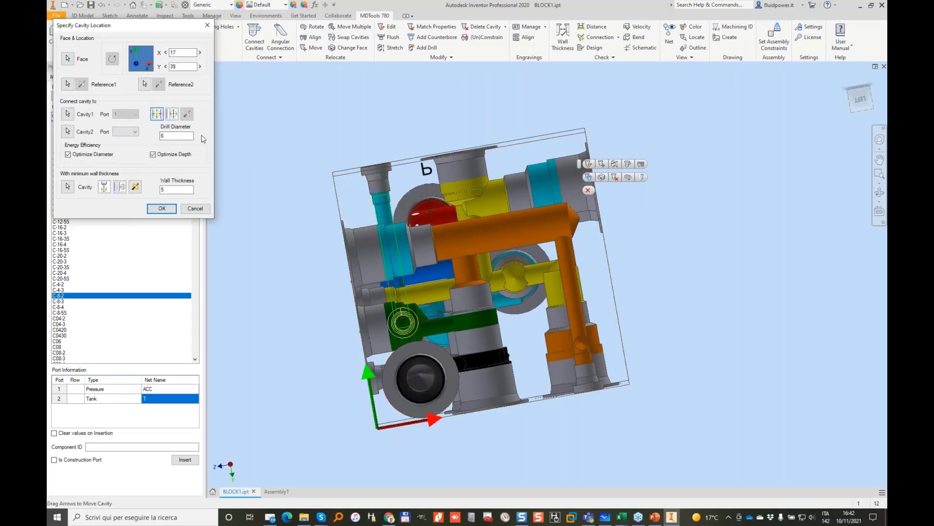
{"action": "left_click_drag", "start_coordinate": [402, 294], "coordinate": [395, 176]}
{"action": "left_click", "coordinate": [162, 209]}
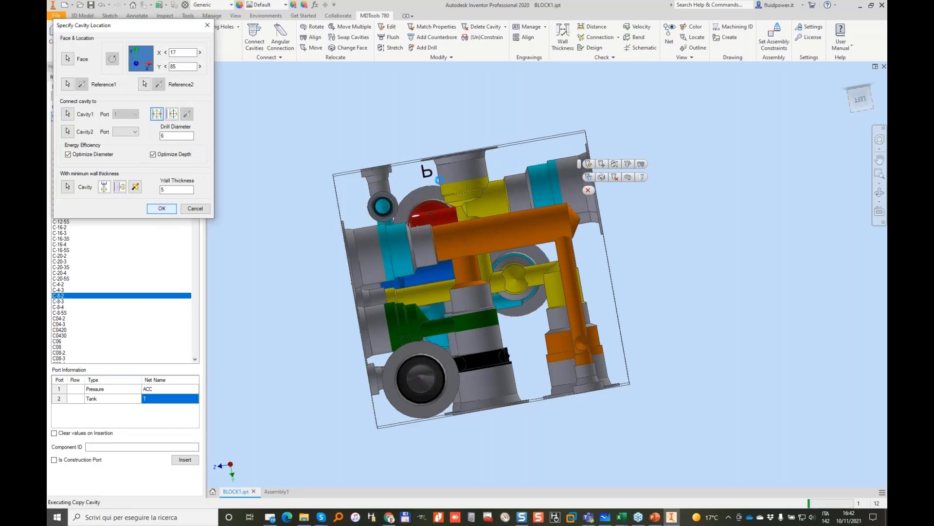
Move the copied plug cavity on the left face to X 17, Y 78.
{"action": "middle_click_drag", "start_coordinate": [475, 328], "coordinate": [291, 93], "text": "shift"}
{"action": "left_click", "coordinate": [311, 48]}
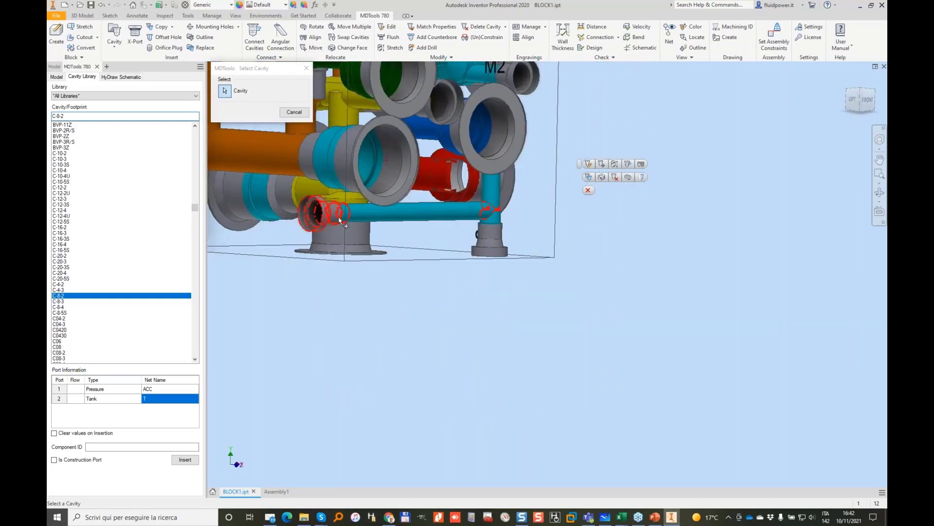
{"action": "left_click", "coordinate": [313, 213]}
{"action": "left_click_drag", "start_coordinate": [310, 260], "coordinate": [312, 238]}
{"action": "left_click", "coordinate": [149, 234]}
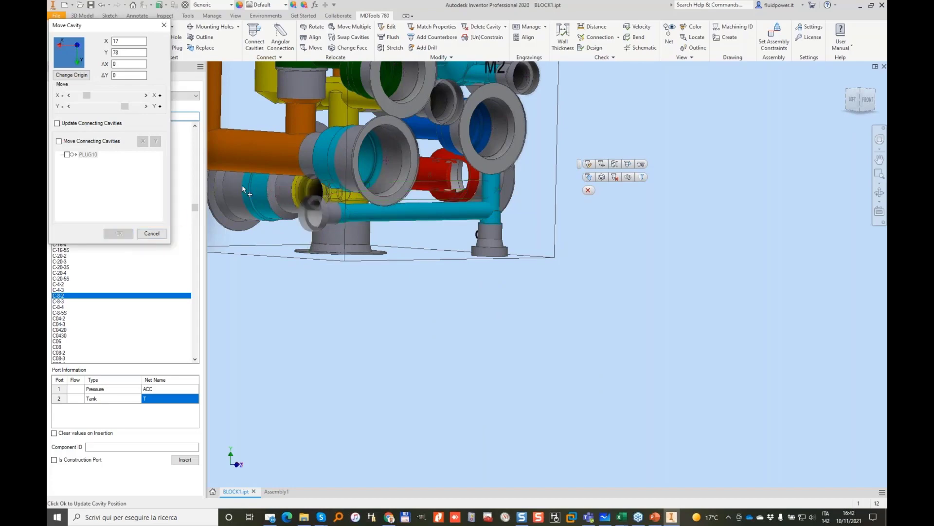
Move the orange and cyan cavity 9 on the front face to X 19, Y 68.
{"action": "middle_click_drag", "start_coordinate": [373, 159], "coordinate": [422, 178], "text": "shift"}
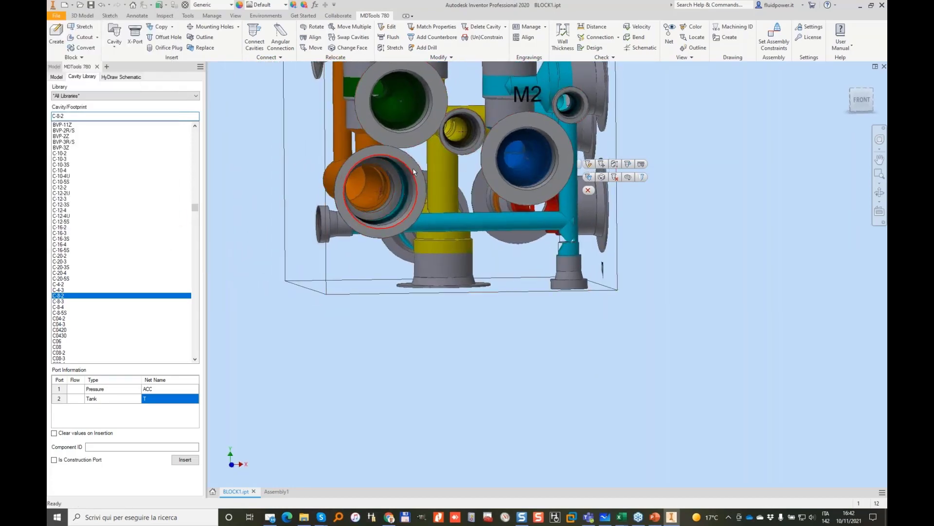
{"action": "left_click", "coordinate": [415, 168]}
{"action": "left_click", "coordinate": [443, 156]}
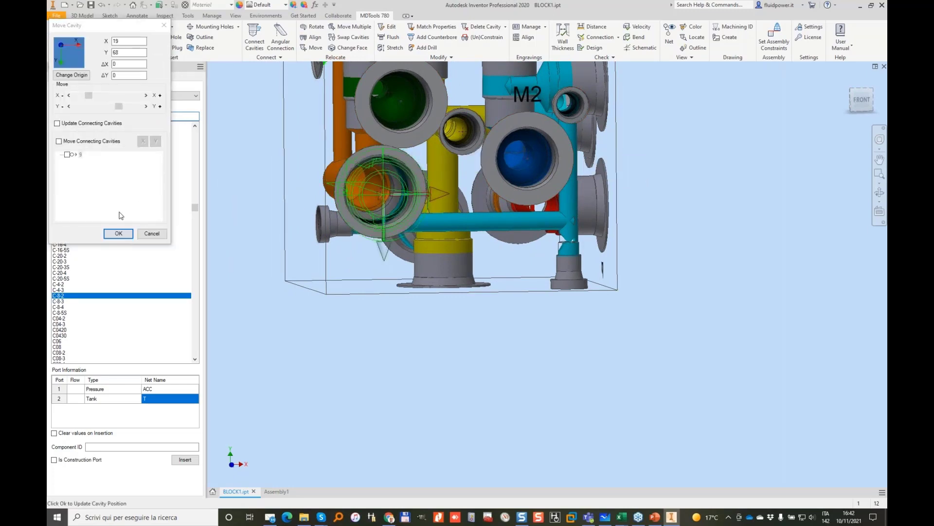
{"action": "middle_click_drag", "start_coordinate": [312, 162], "coordinate": [359, 142], "text": "shift"}
{"action": "left_click_drag", "start_coordinate": [359, 139], "coordinate": [362, 133], "text": "shift"}
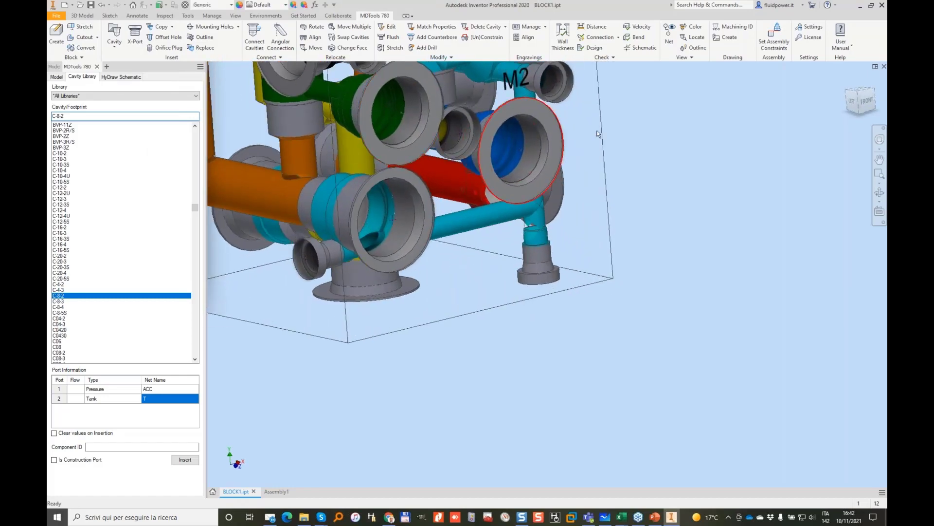
Move the green cavity on the front face to X 24, Y 38.
{"action": "middle_click_drag", "start_coordinate": [613, 128], "coordinate": [423, 132], "text": "shift"}
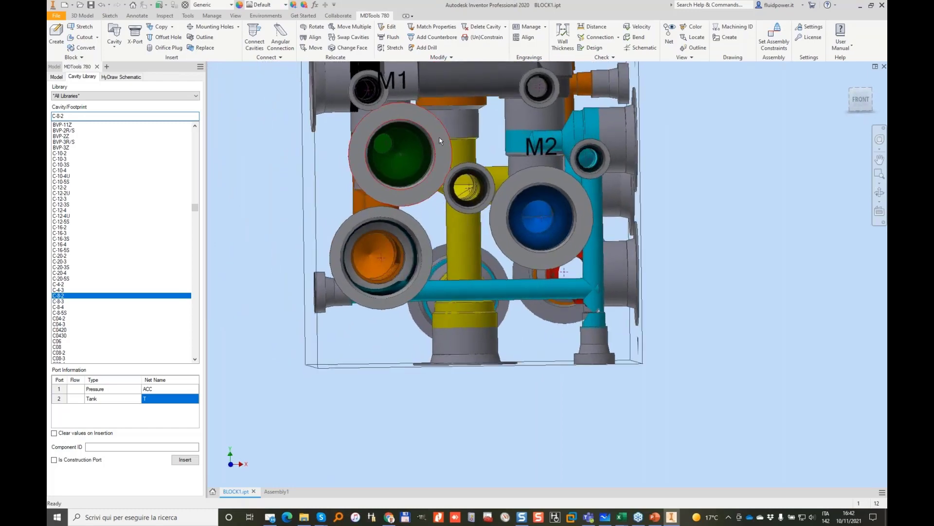
{"action": "double_click", "coordinate": [423, 131]}
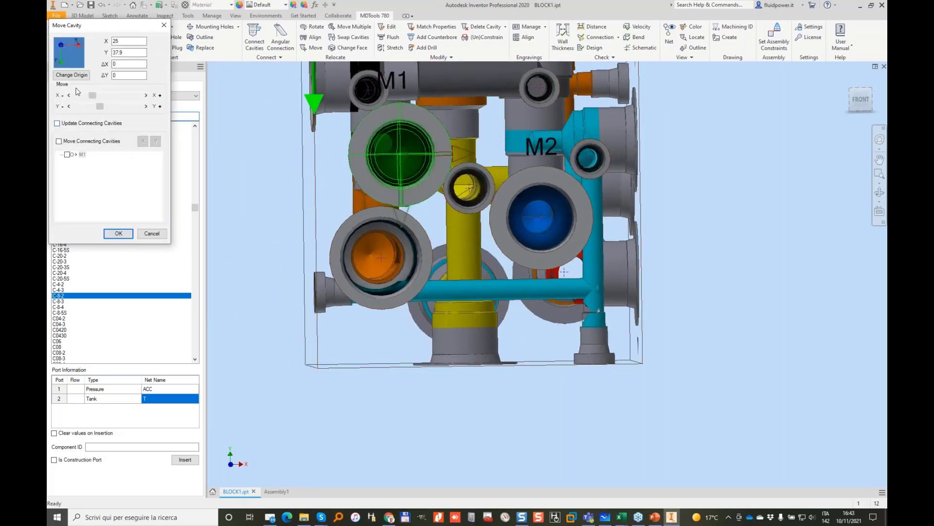
{"action": "left_click", "coordinate": [69, 95]}
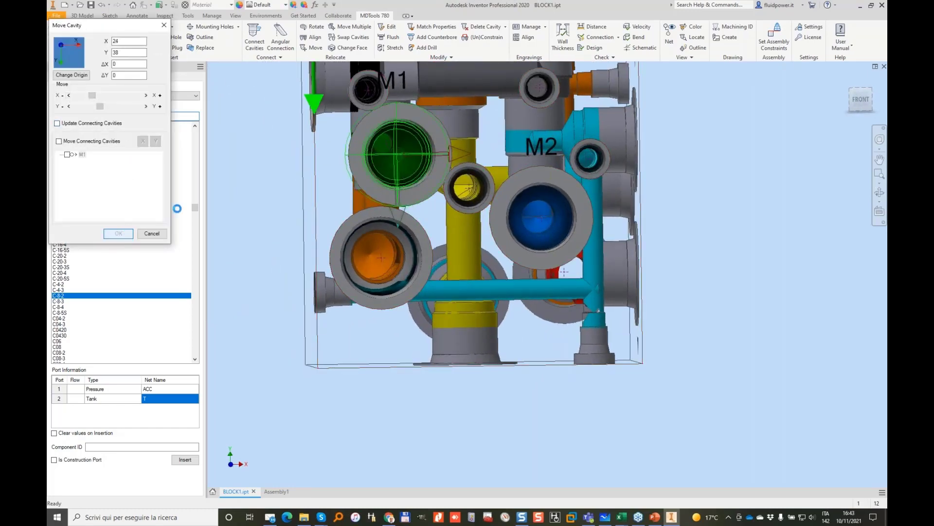
{"action": "middle_click_drag", "start_coordinate": [527, 149], "coordinate": [419, 139], "text": "shift"}
{"action": "double_click", "coordinate": [440, 118]}
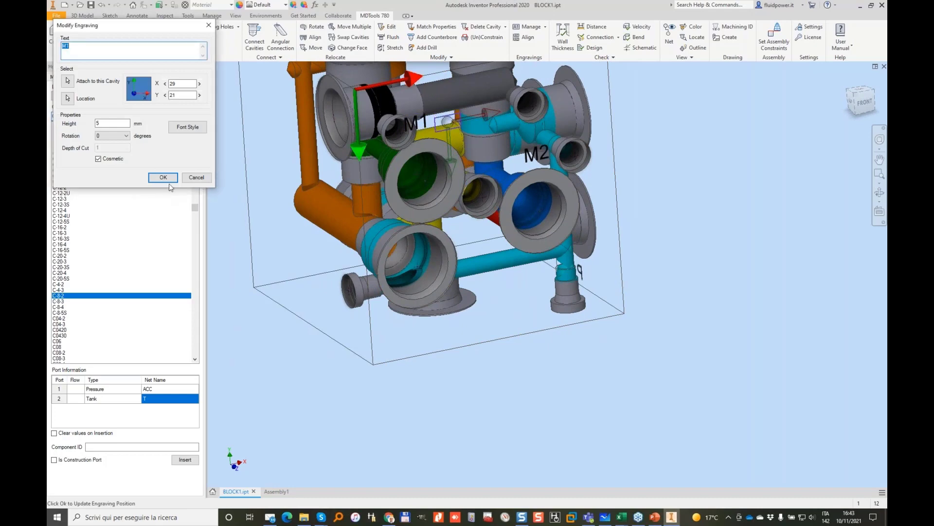
{"action": "left_click", "coordinate": [162, 178]}
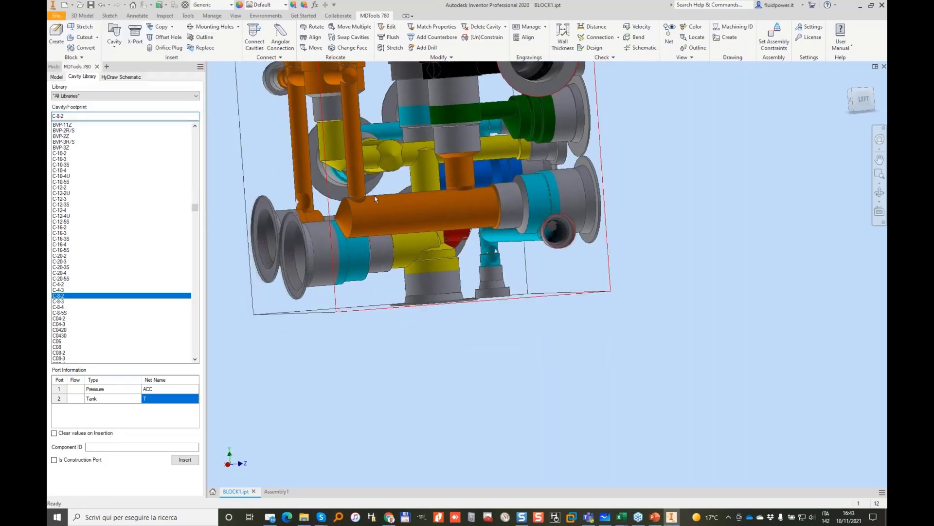
Copy the small plug cavity onto the left face and connect its 6 mm drill to port 2 of the rear cavity's cyan area.
{"action": "middle_click_drag", "start_coordinate": [315, 178], "coordinate": [258, 144], "text": "shift"}
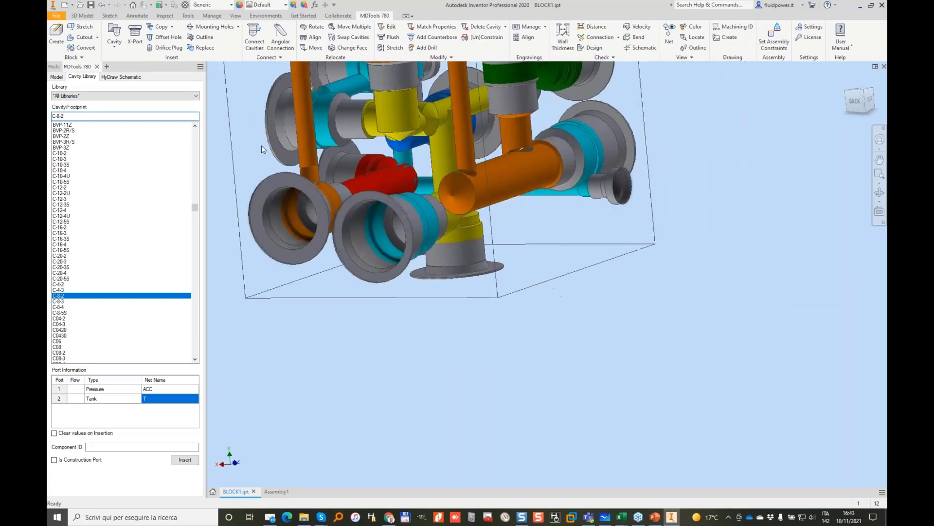
{"action": "left_click", "coordinate": [166, 32]}
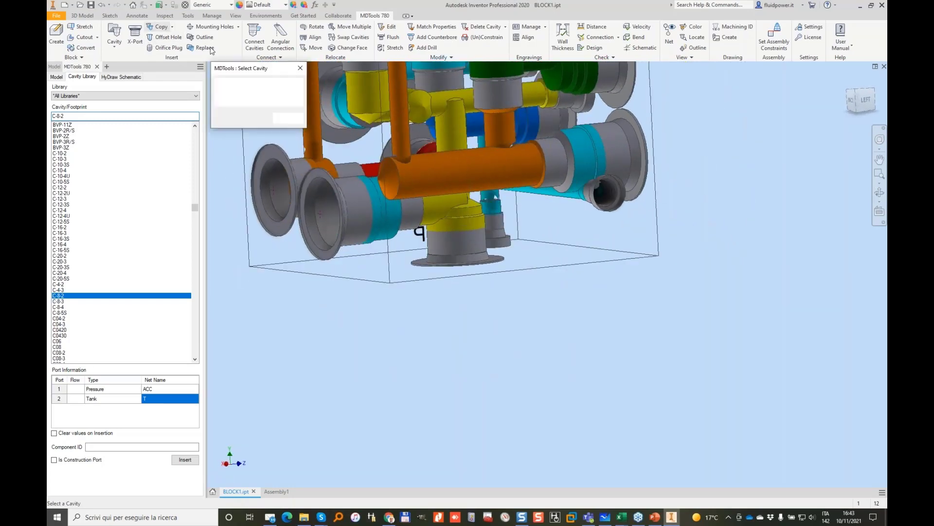
{"action": "left_click", "coordinate": [605, 192]}
{"action": "left_click", "coordinate": [256, 145]}
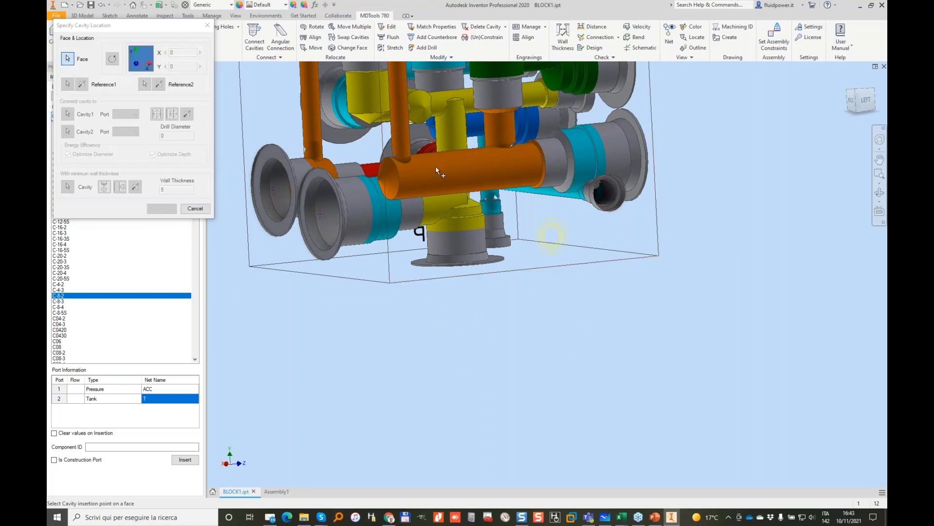
{"action": "left_click", "coordinate": [131, 114]}
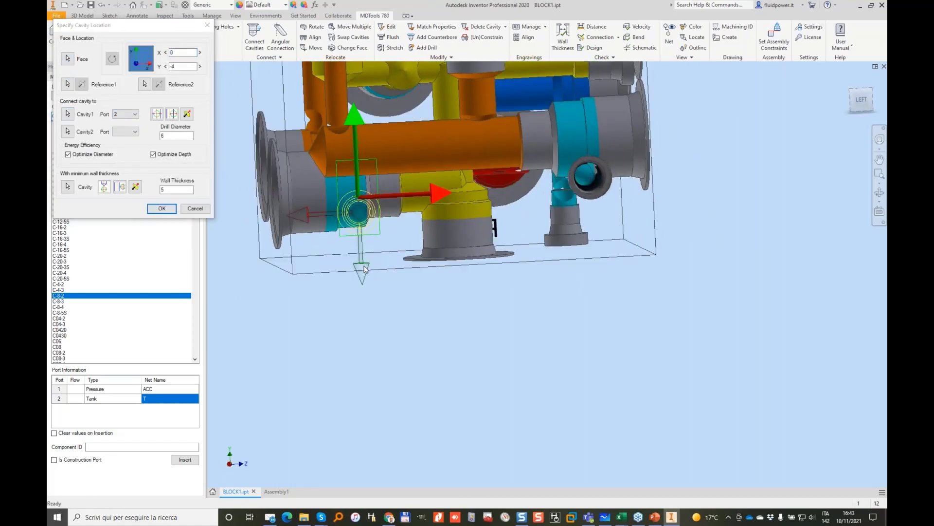
{"action": "left_click", "coordinate": [160, 209]}
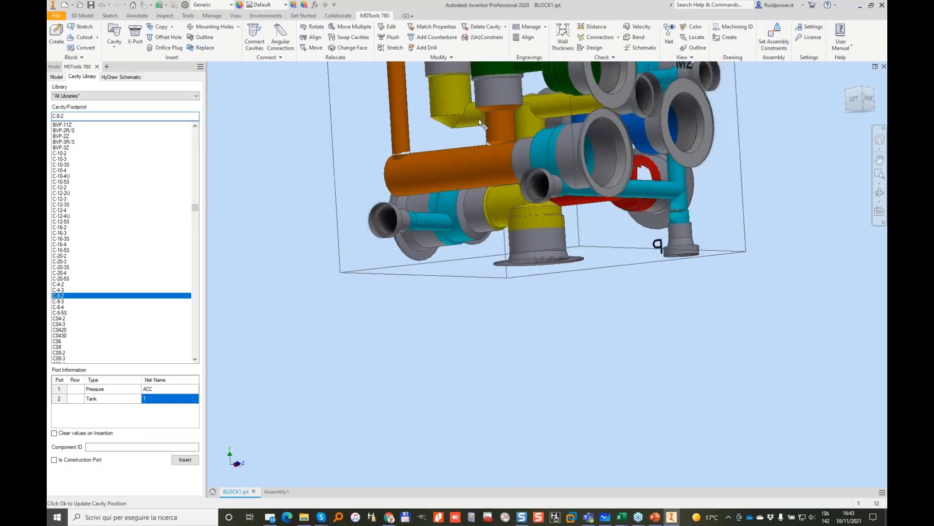
Copy the small plug cavity onto the back face at Y 86, crossing the new cyan drill from the left face.
{"action": "left_click", "coordinate": [163, 31]}
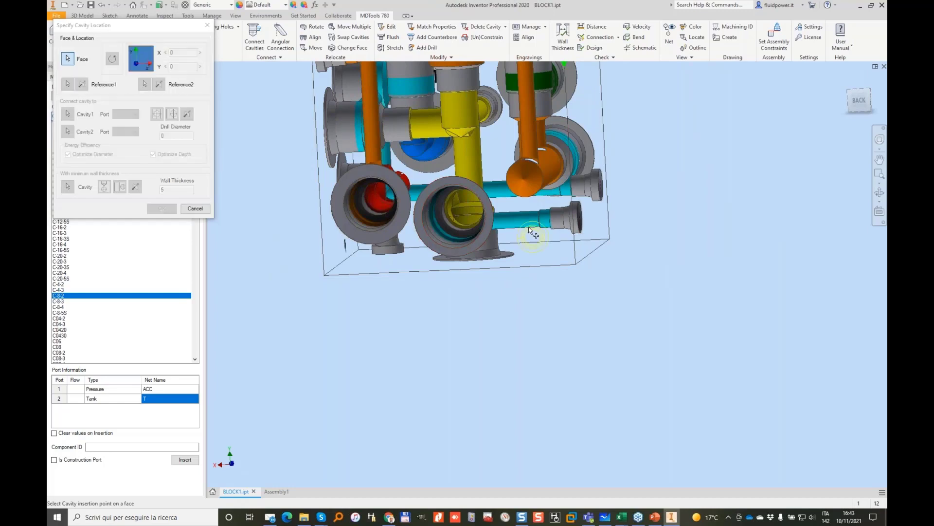
{"action": "mouse_move", "coordinate": [534, 241]}
{"action": "left_mouse_down"}
{"action": "mouse_move", "coordinate": [528, 233]}
{"action": "mouse_move", "coordinate": [538, 221]}
{"action": "mouse_move", "coordinate": [551, 234]}
{"action": "left_mouse_up"}
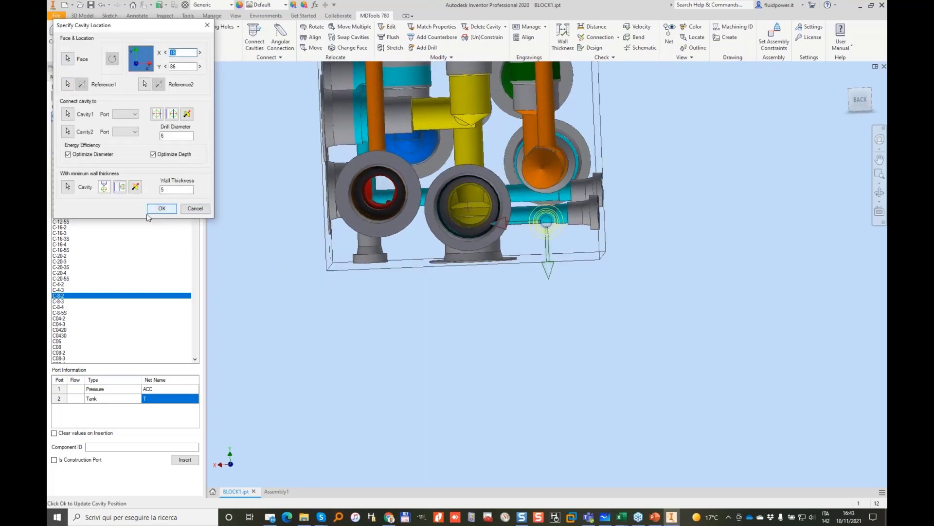
{"action": "middle_click_drag", "start_coordinate": [585, 177], "coordinate": [514, 173], "text": "shift"}
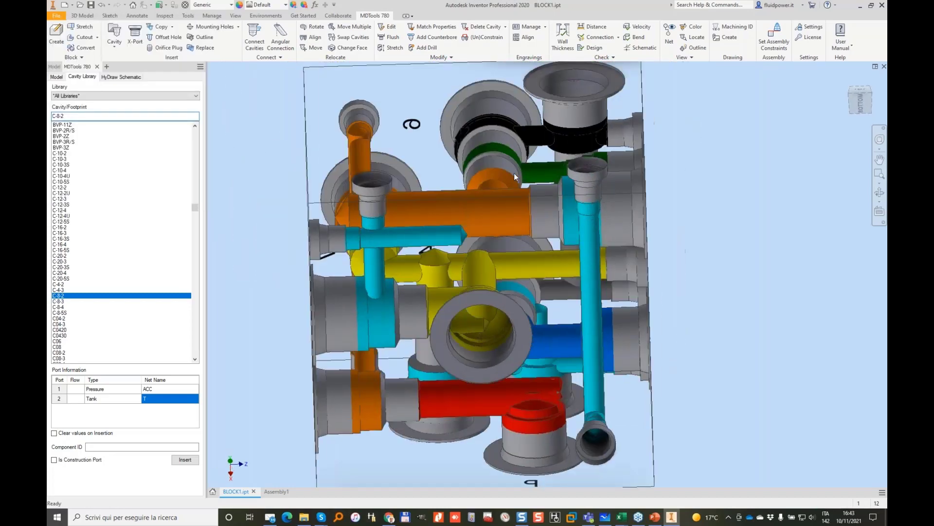
Stretch the back-face plug's 6 mm drill up to the cyan drill of the front plug on the left face.
{"action": "left_click", "coordinate": [394, 49]}
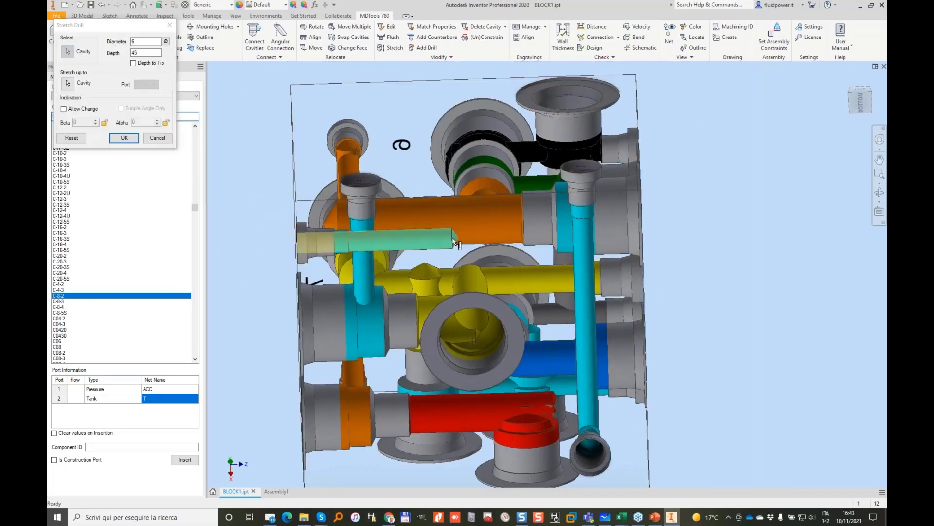
{"action": "left_click", "coordinate": [129, 141]}
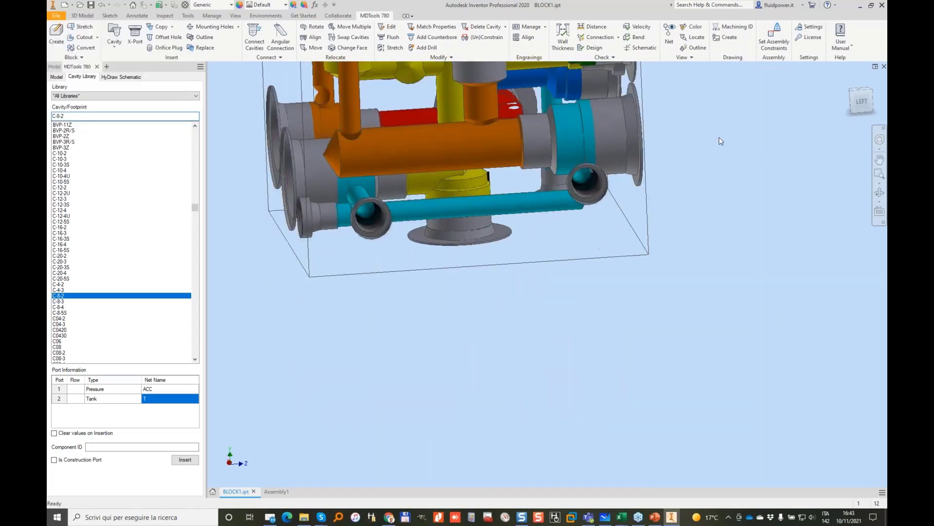
{"action": "middle_click_drag", "start_coordinate": [622, 157], "coordinate": [563, 157], "text": "shift"}
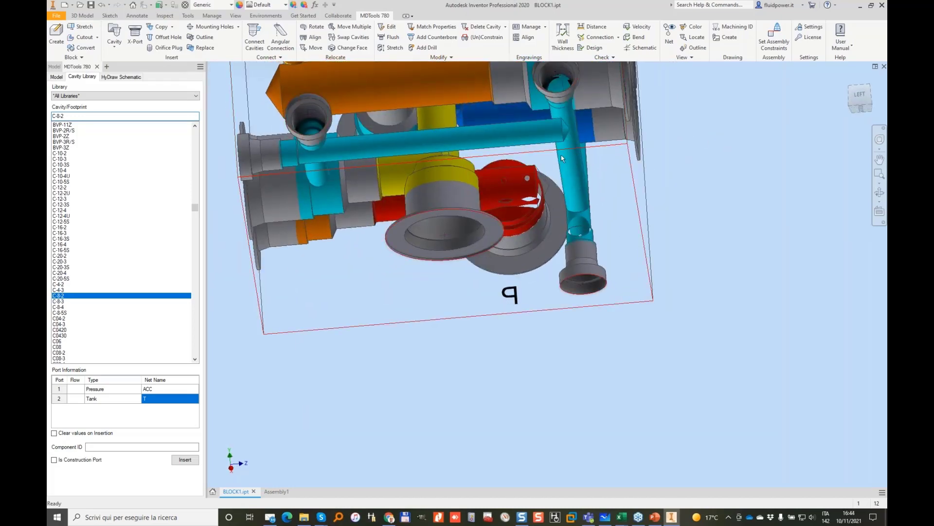
{"action": "middle_click_drag", "start_coordinate": [682, 142], "coordinate": [719, 142], "text": "shift"}
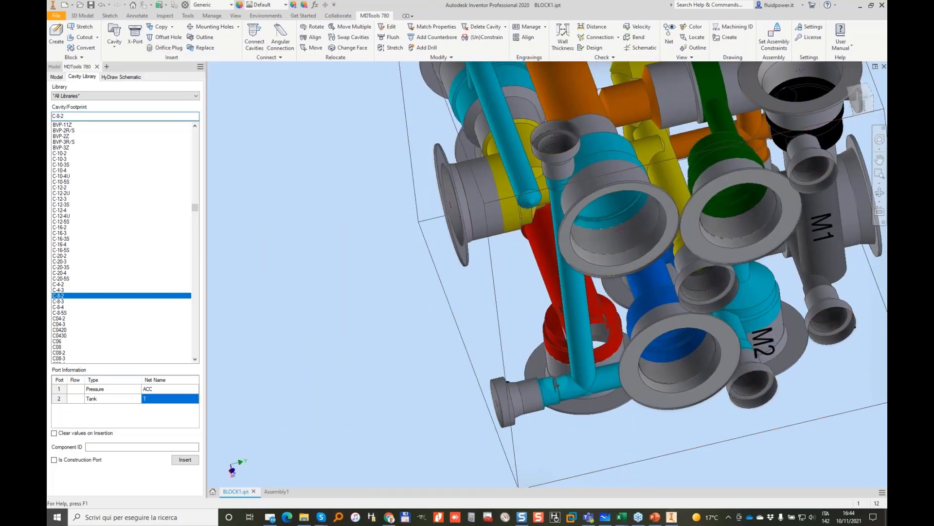
Replace the PLUG10 cavity on the left face with one from the 0-SAE PORTS J1926-1 library.
{"action": "key", "text": "alt+Tab"}
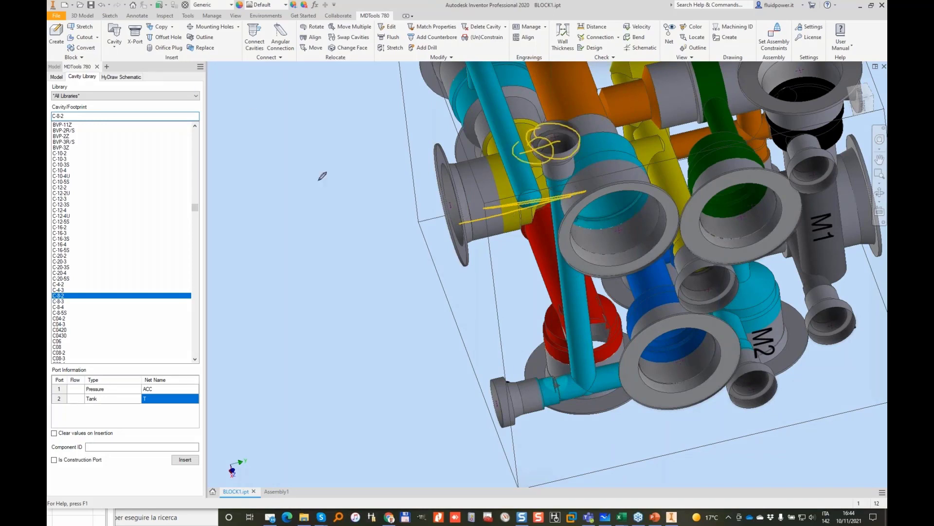
{"action": "left_click", "coordinate": [204, 49]}
{"action": "left_click", "coordinate": [569, 144]}
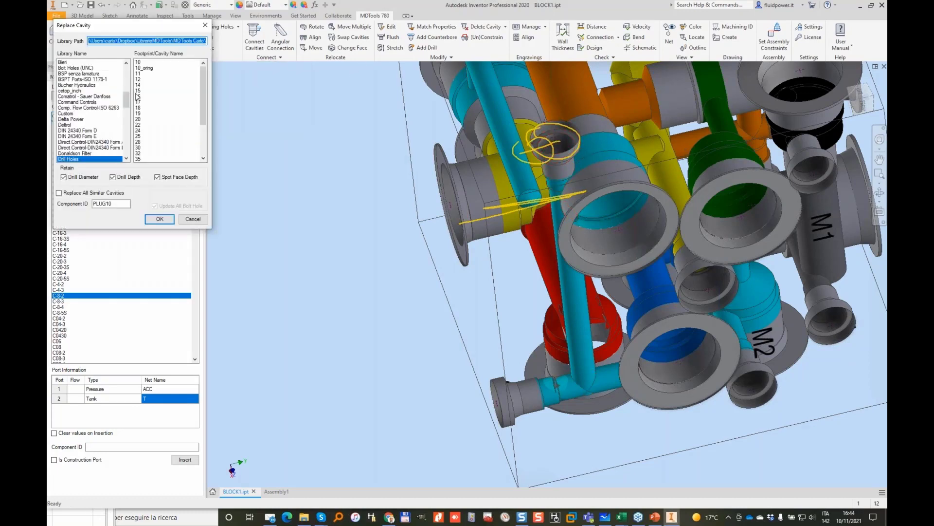
{"action": "left_click_drag", "start_coordinate": [126, 102], "coordinate": [127, 66]}
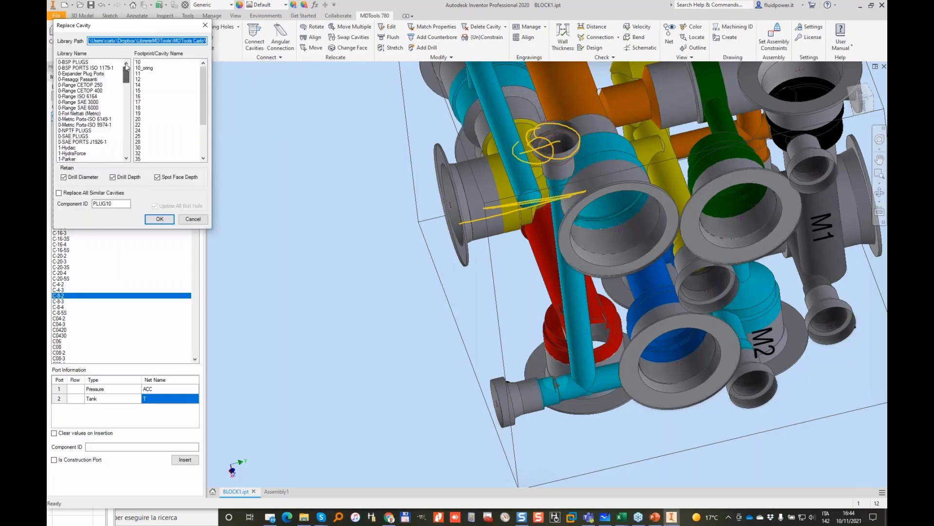
{"action": "left_click", "coordinate": [86, 142]}
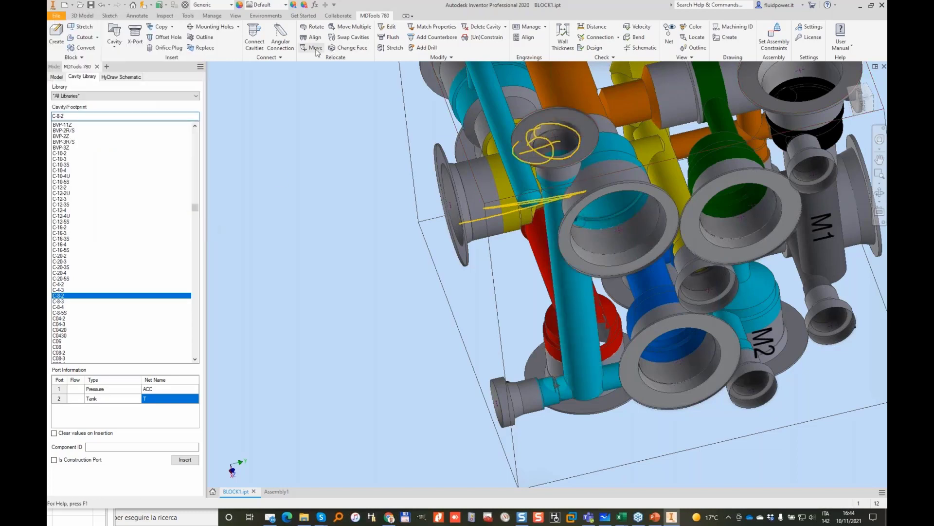
Replace PLUG10 with cavity SP-04 from the 0-SAE PLUGS library, retaining only the drill depth, and shift it farther along Y.
{"action": "left_click", "coordinate": [205, 48]}
{"action": "left_click", "coordinate": [560, 136]}
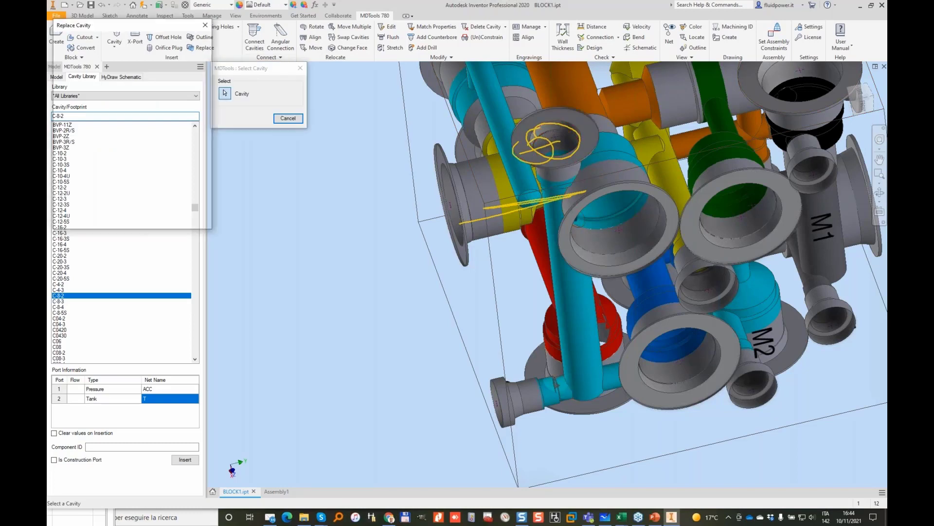
{"action": "left_click", "coordinate": [95, 136]}
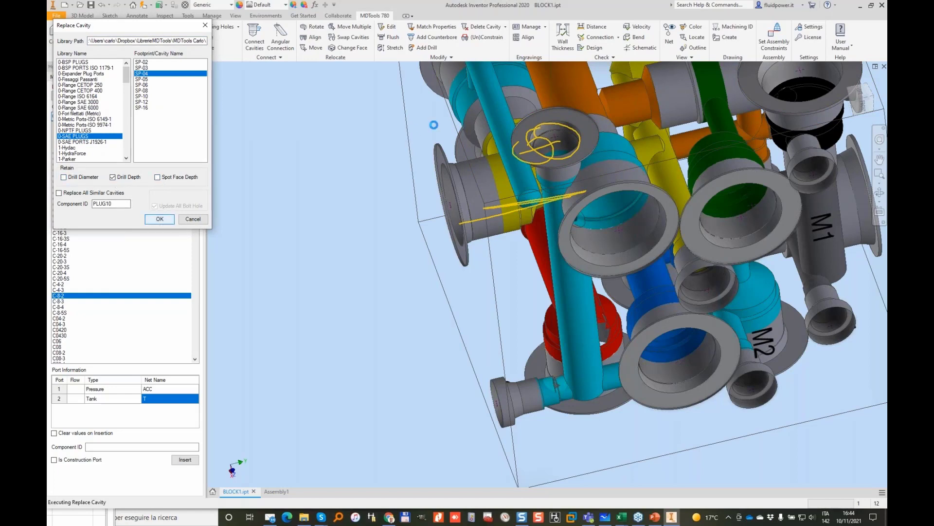
{"action": "left_click", "coordinate": [534, 128]}
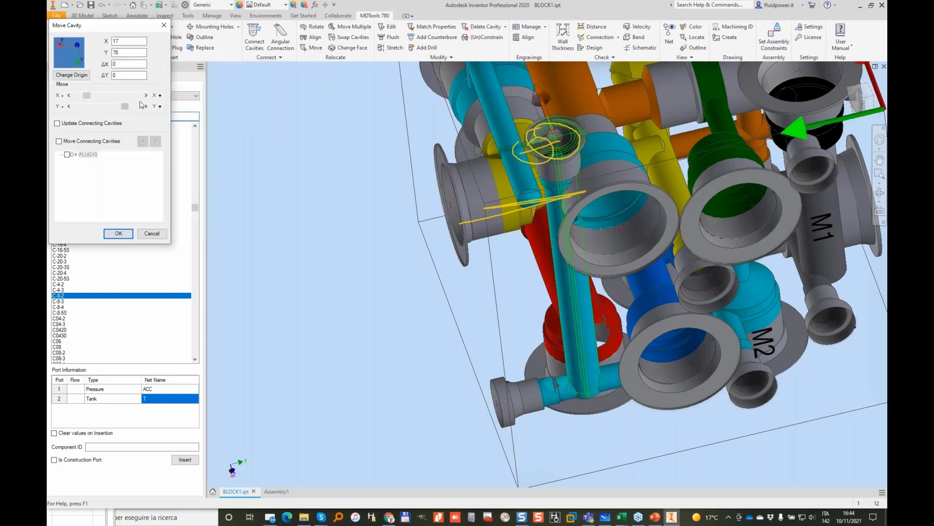
{"action": "left_click", "coordinate": [145, 106]}
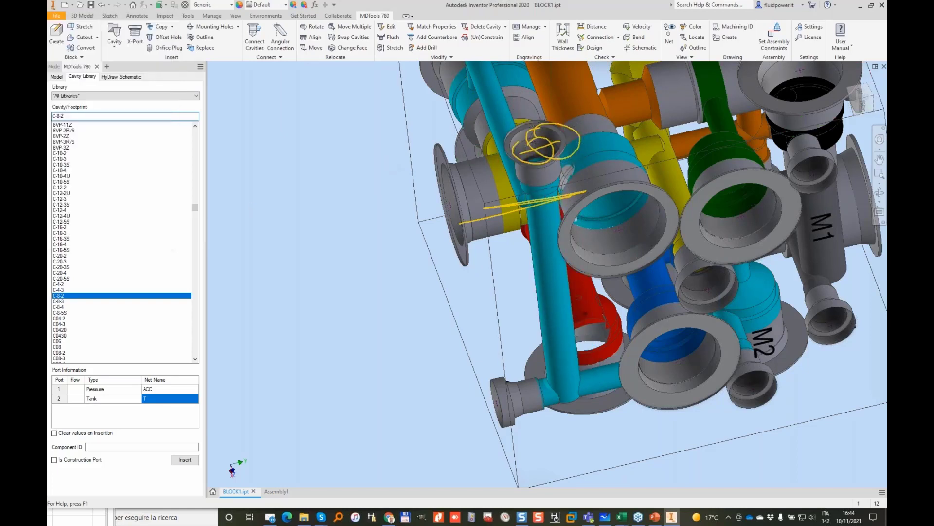
Move cavity 9 on the front face to X 19, Y 70, away from the enlarged plug.
{"action": "left_click", "coordinate": [675, 204]}
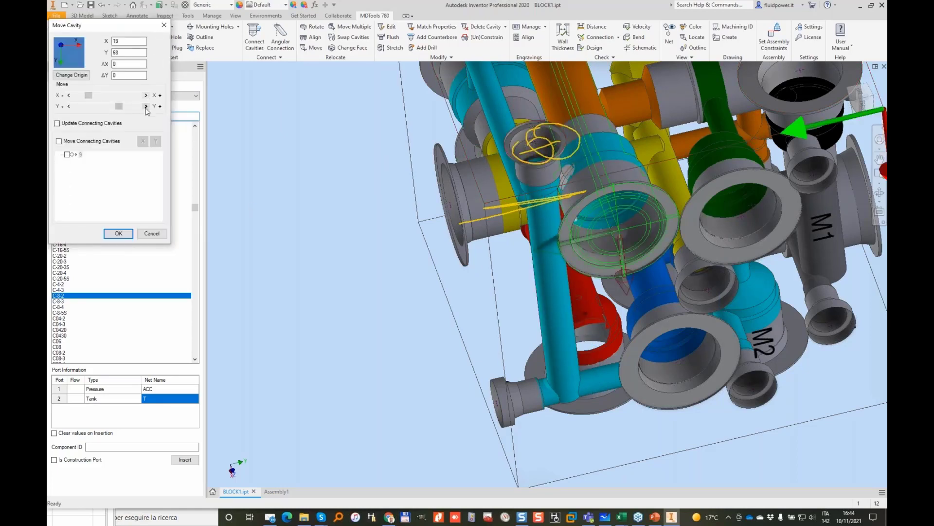
{"action": "left_click", "coordinate": [146, 106]}
{"action": "left_click", "coordinate": [145, 106]}
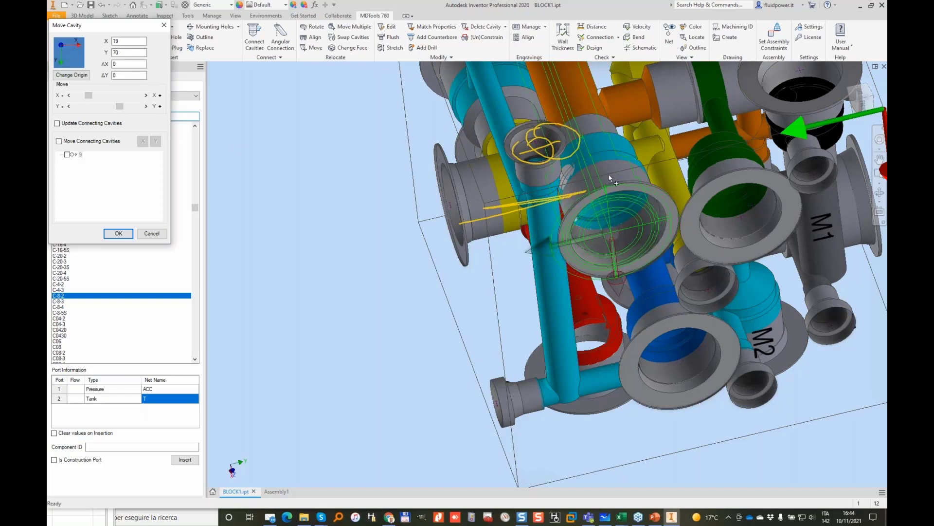
{"action": "left_click", "coordinate": [122, 232]}
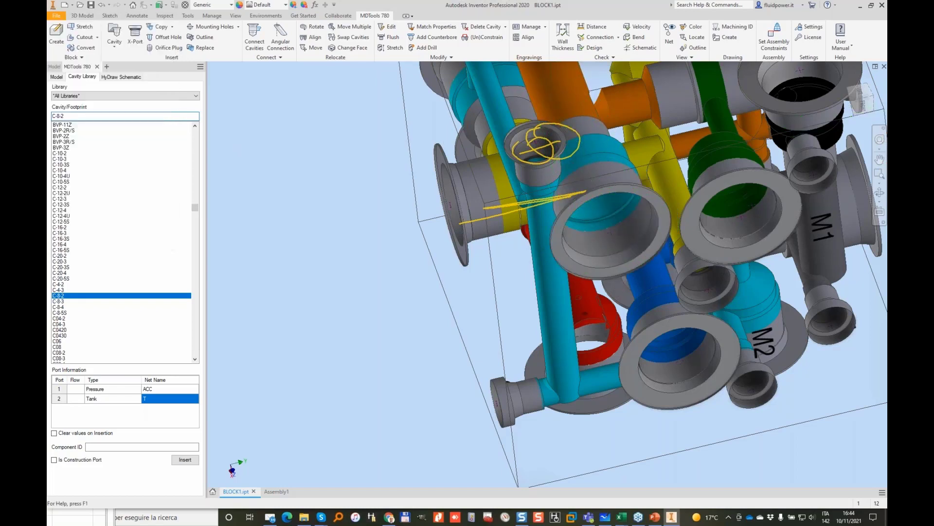
Refresh the block's net colours and run a connection check without the poor connections list.
{"action": "left_click", "coordinate": [692, 27]}
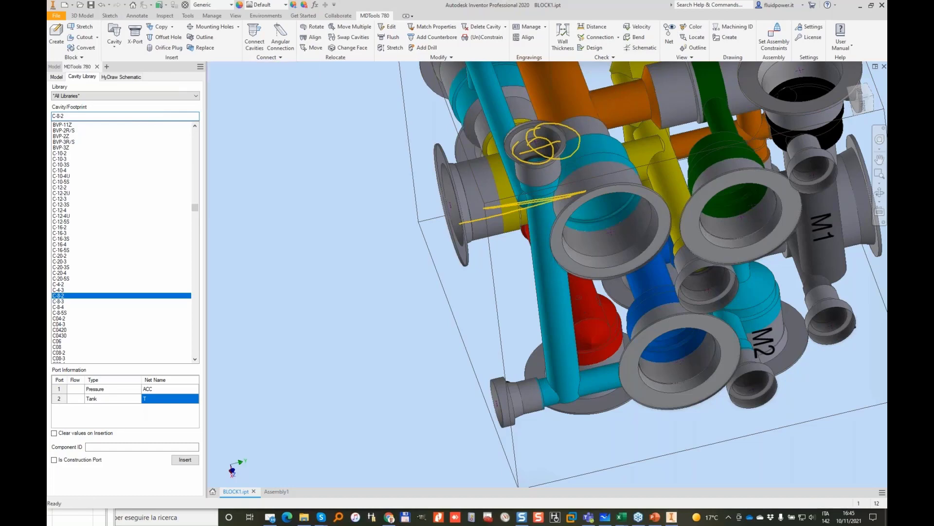
{"action": "key", "text": "Escape"}
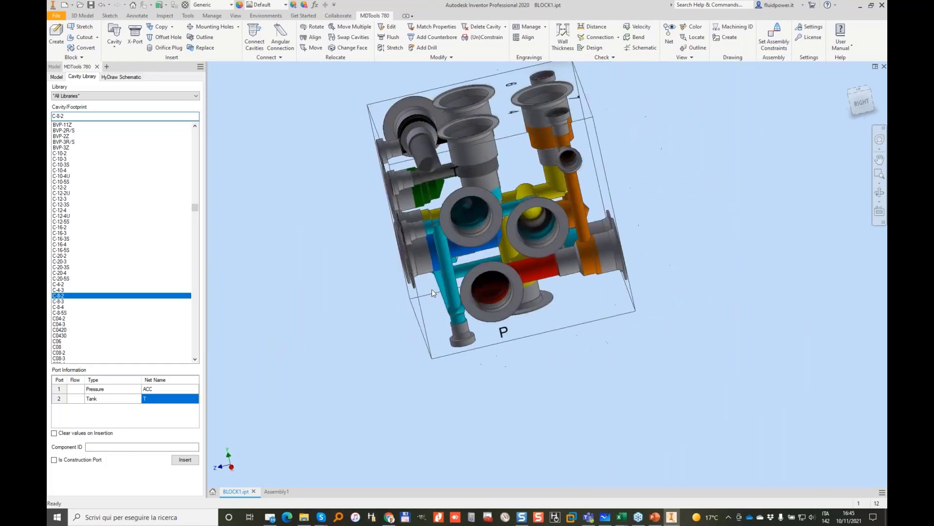
{"action": "left_click", "coordinate": [594, 38]}
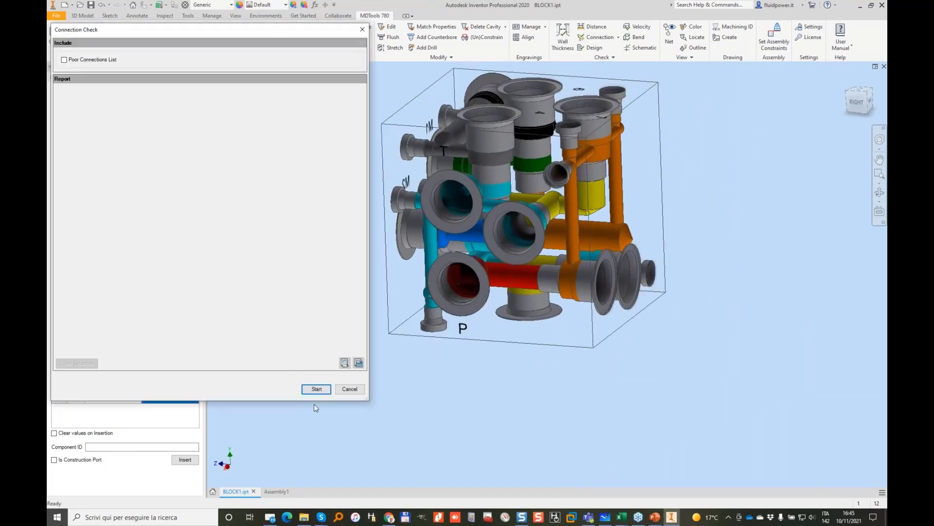
{"action": "left_click", "coordinate": [317, 390]}
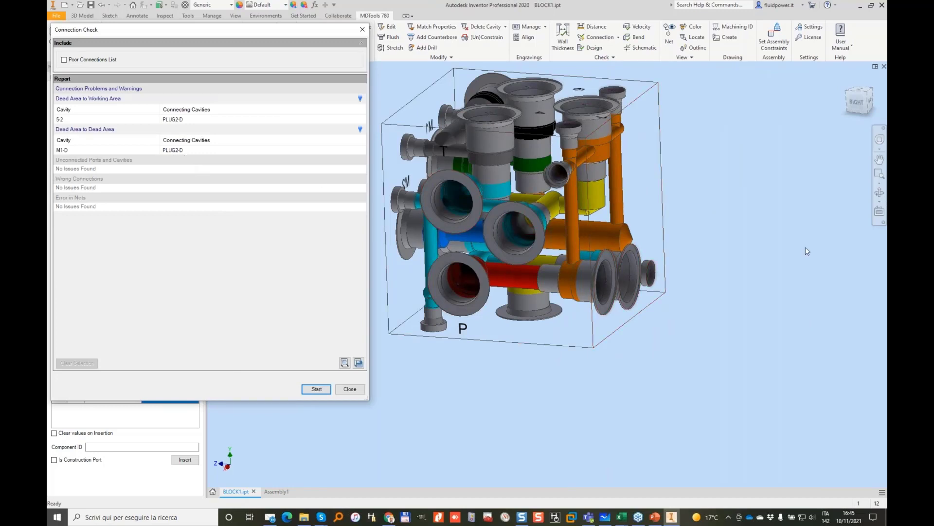
Examine the reported dead-area interference between cavity 5-2 and PLUG2-D in the model and end the connection check.
{"action": "left_click", "coordinate": [79, 119]}
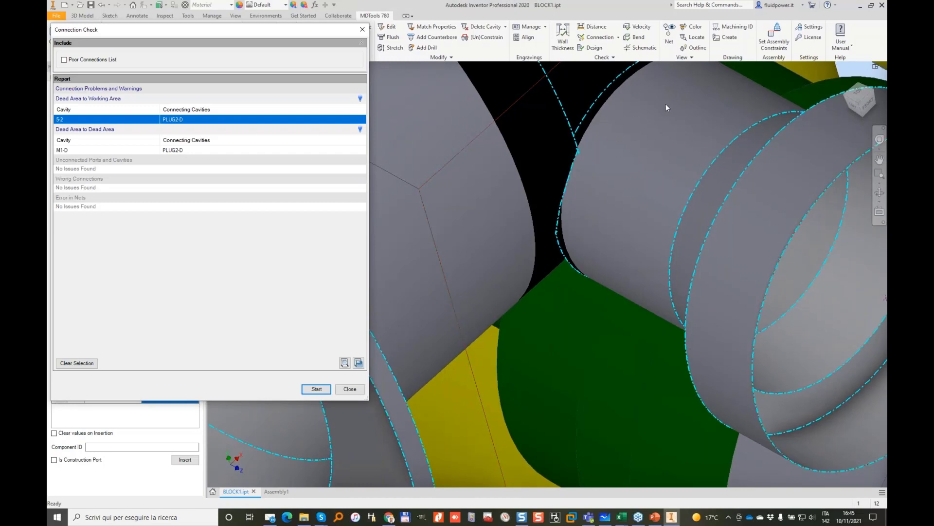
{"action": "scroll", "coordinate": [791, 187], "scroll_direction": "down", "scroll_amount": 3}
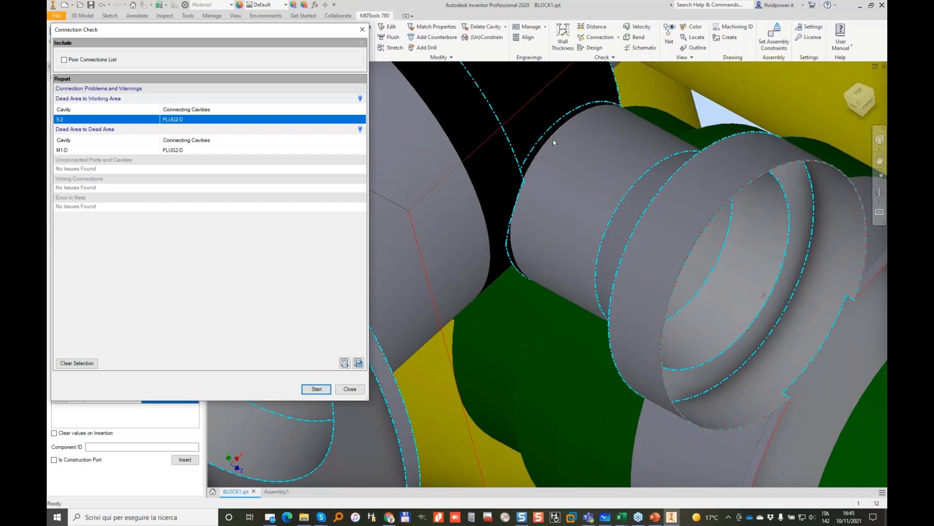
{"action": "scroll", "coordinate": [554, 143], "scroll_direction": "down", "scroll_amount": 2}
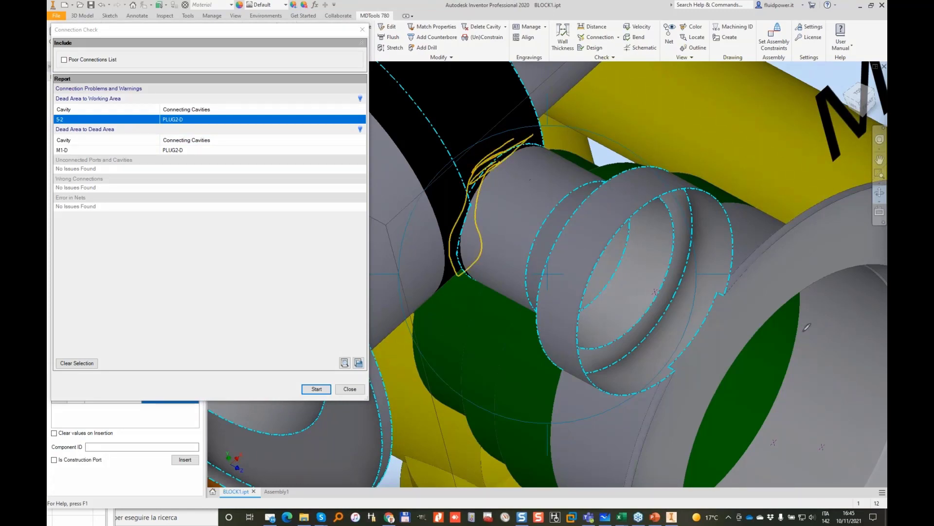
{"action": "mouse_move", "coordinate": [724, 289]}
{"action": "left_mouse_down"}
{"action": "mouse_move", "coordinate": [731, 299]}
{"action": "mouse_move", "coordinate": [720, 319]}
{"action": "mouse_move", "coordinate": [698, 301]}
{"action": "left_mouse_up"}
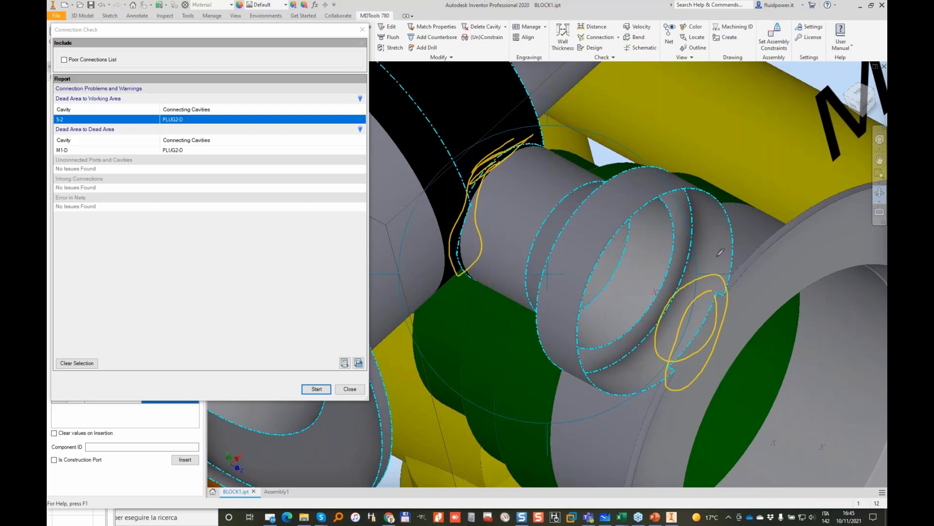
{"action": "mouse_move", "coordinate": [714, 259]}
{"action": "left_mouse_down"}
{"action": "mouse_move", "coordinate": [695, 207]}
{"action": "mouse_move", "coordinate": [706, 216]}
{"action": "left_mouse_up"}
{"action": "left_click", "coordinate": [350, 389]}
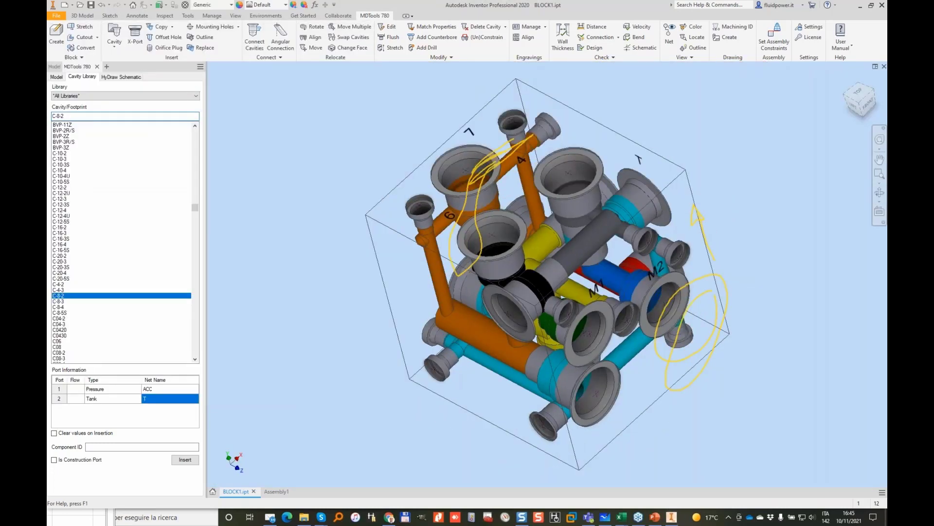
Shift the PLUG2 cavity beside port M1 slightly across its face with Move Cavity.
{"action": "key", "text": "Escape"}
{"action": "scroll", "coordinate": [641, 327], "scroll_direction": "up", "scroll_amount": 10}
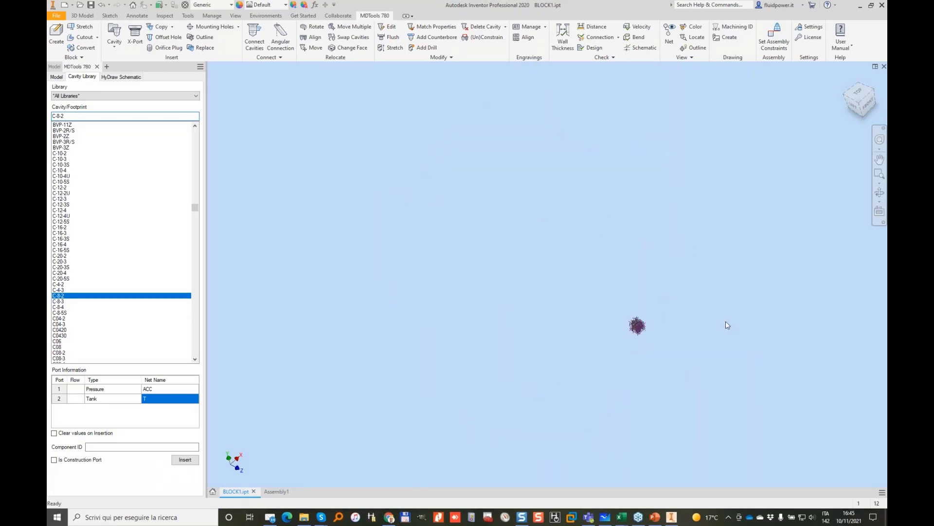
{"action": "middle_click_drag", "start_coordinate": [725, 325], "coordinate": [686, 346], "text": "shift"}
{"action": "scroll", "coordinate": [675, 352], "scroll_direction": "down", "scroll_amount": 4}
{"action": "scroll", "coordinate": [375, 312], "scroll_direction": "down", "scroll_amount": 8}
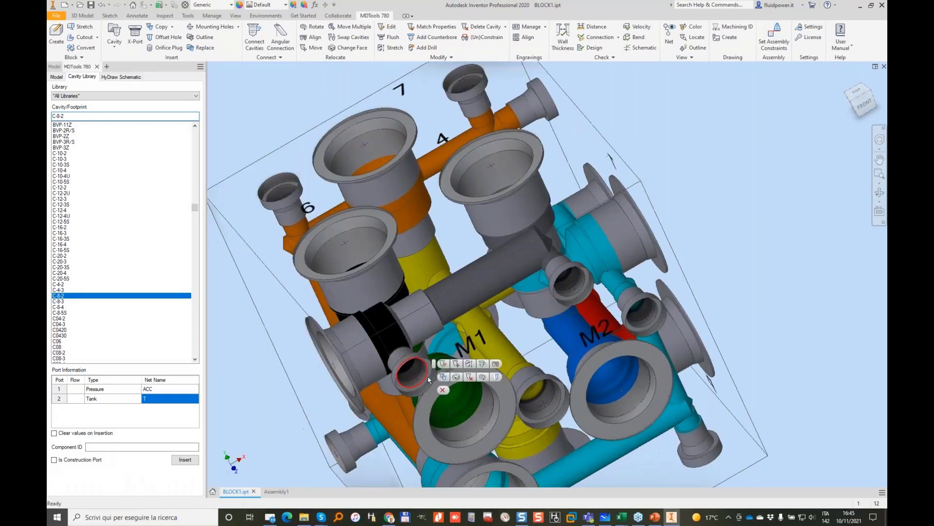
{"action": "left_click", "coordinate": [411, 372]}
{"action": "left_click", "coordinate": [458, 364]}
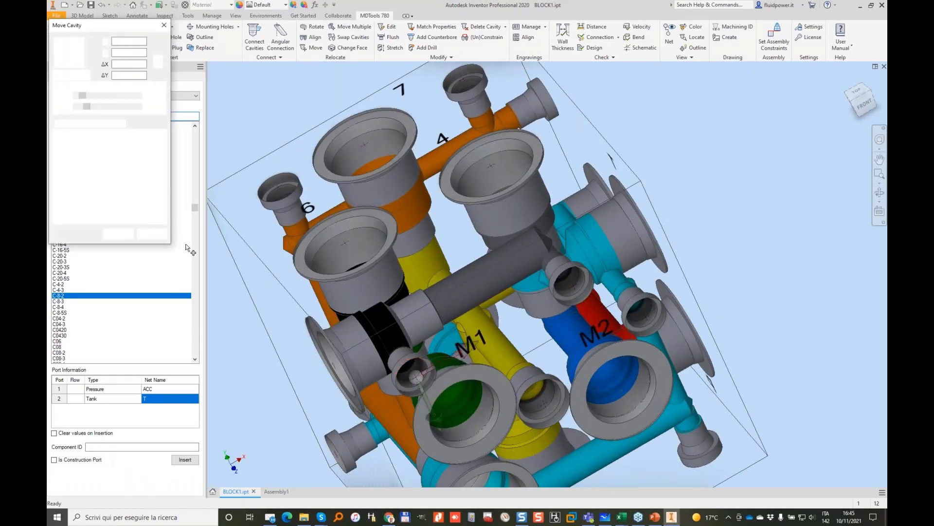
{"action": "left_click", "coordinate": [69, 107]}
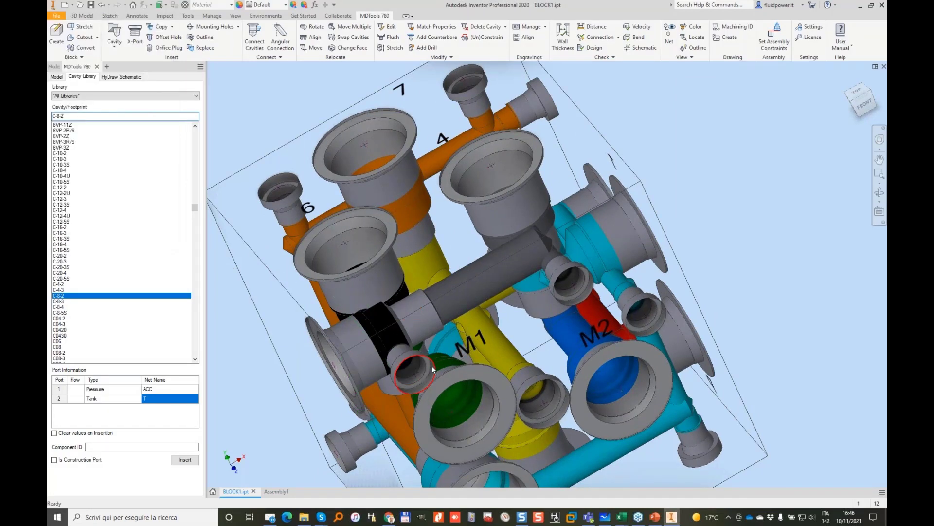
Set the depth of PLUG2's 11.91 mm diameter first step to 1 mm.
{"action": "left_click", "coordinate": [413, 373]}
{"action": "left_click", "coordinate": [447, 356]}
{"action": "left_click_drag", "start_coordinate": [274, 143], "coordinate": [261, 143]}
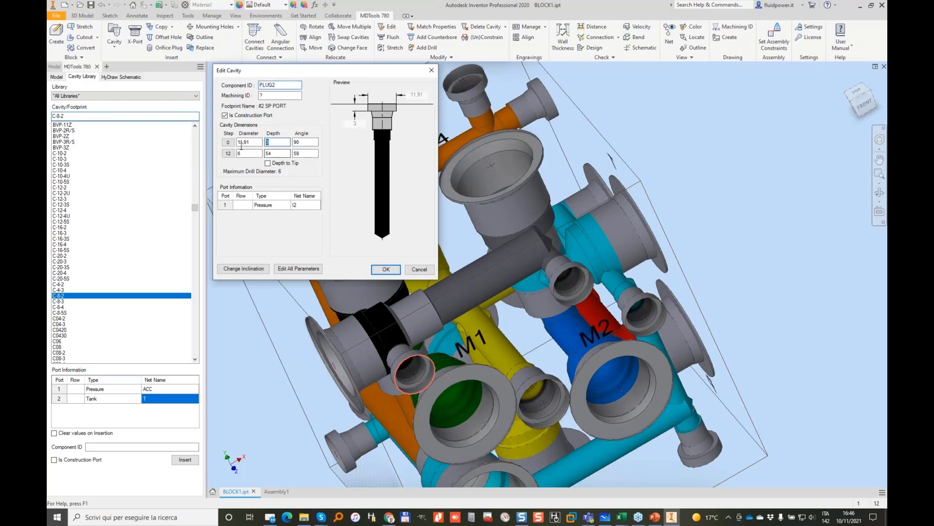
{"action": "type", "text": "1"}
{"action": "key", "text": "Tab"}
{"action": "left_click", "coordinate": [383, 269]}
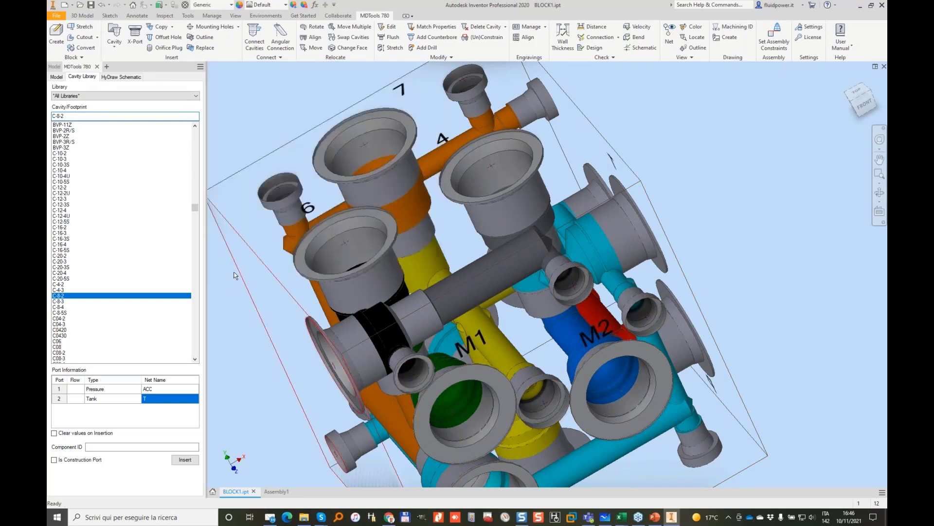
Switch to Assembly1, update it to the modified block while accepting the errors, and update the MDTools components and their constraints.
{"action": "left_click", "coordinate": [275, 491]}
{"action": "left_click", "coordinate": [144, 4]}
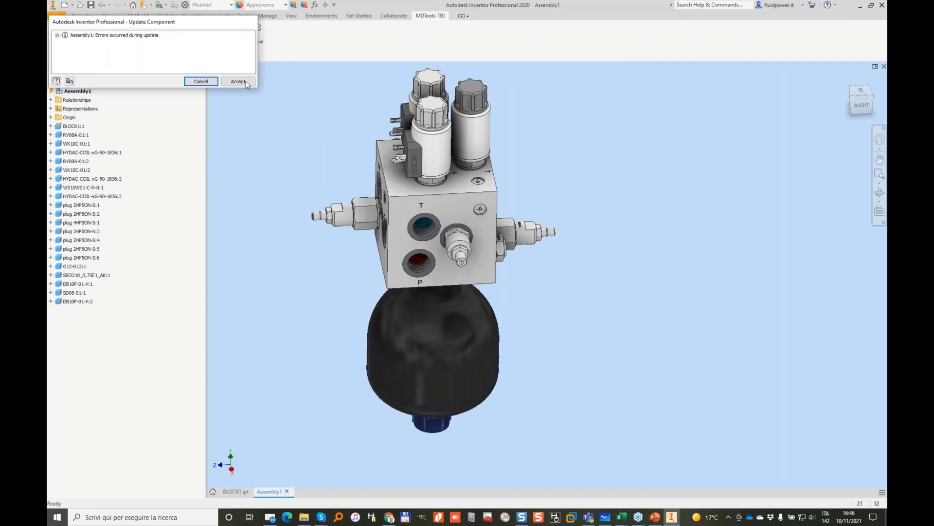
{"action": "left_click", "coordinate": [238, 82]}
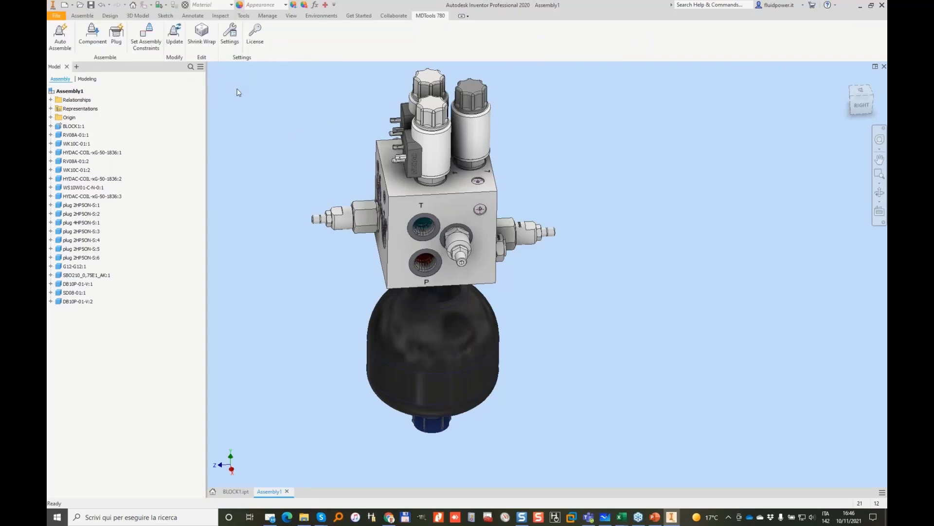
{"action": "left_click", "coordinate": [177, 34]}
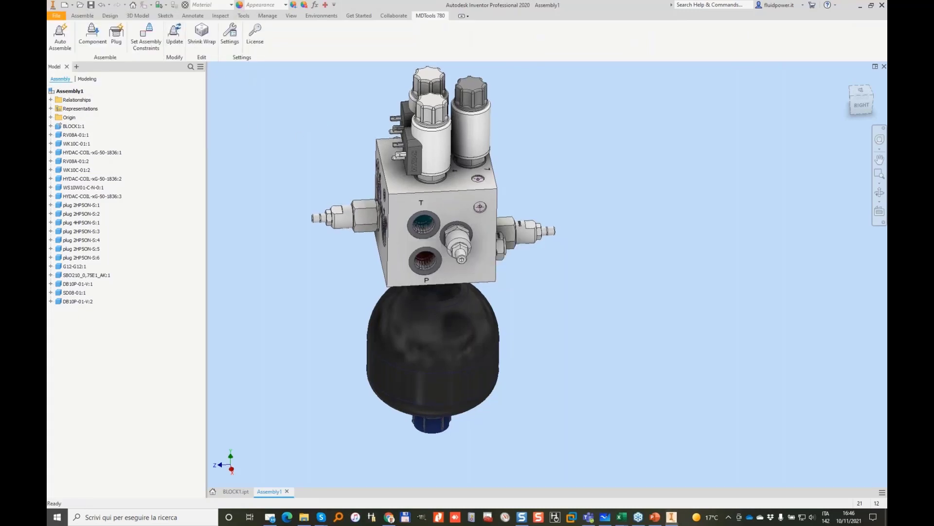
{"action": "left_click", "coordinate": [146, 36]}
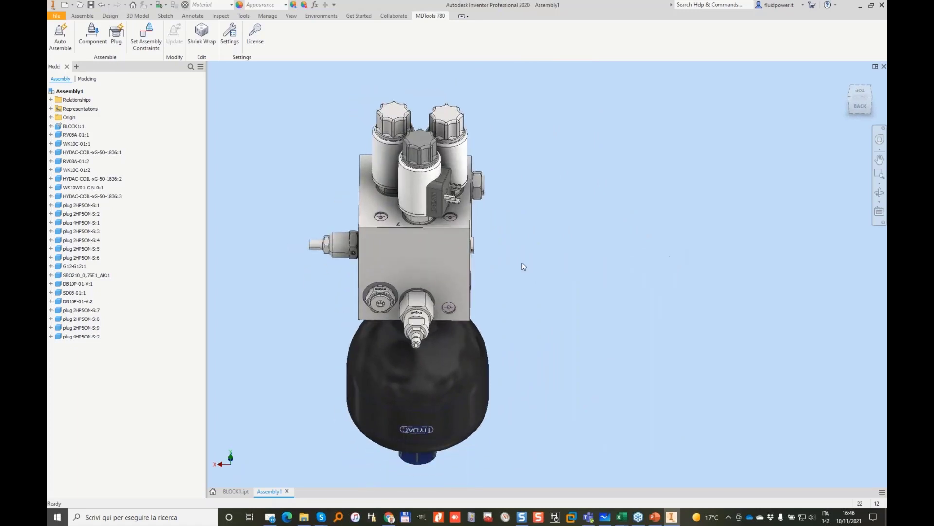
Return to BLOCK1 and run a wall thickness check around all cavities with a 4 mm minimum, enlarging the report.
{"action": "left_click", "coordinate": [230, 492]}
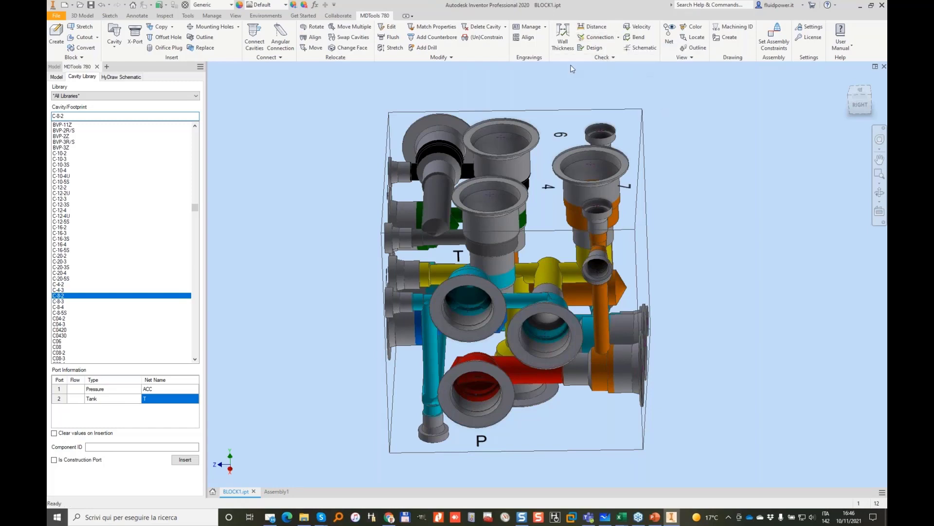
{"action": "left_click", "coordinate": [564, 39]}
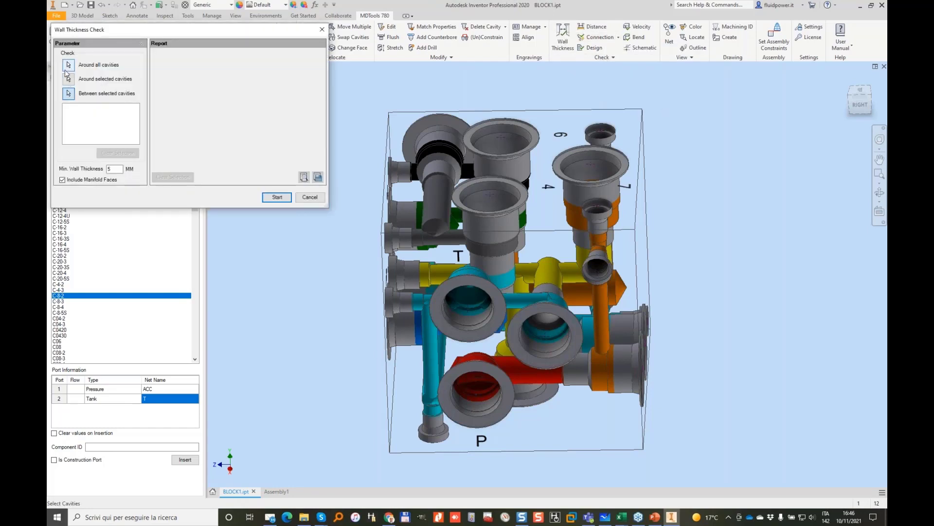
{"action": "double_click", "coordinate": [116, 169]}
{"action": "type", "text": "4"}
{"action": "left_click", "coordinate": [277, 197]}
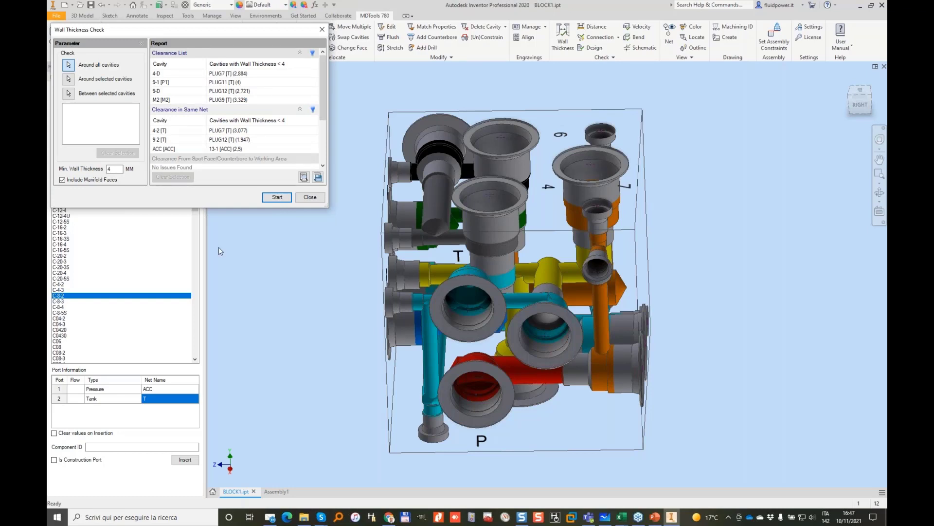
{"action": "left_click_drag", "start_coordinate": [329, 209], "coordinate": [341, 277]}
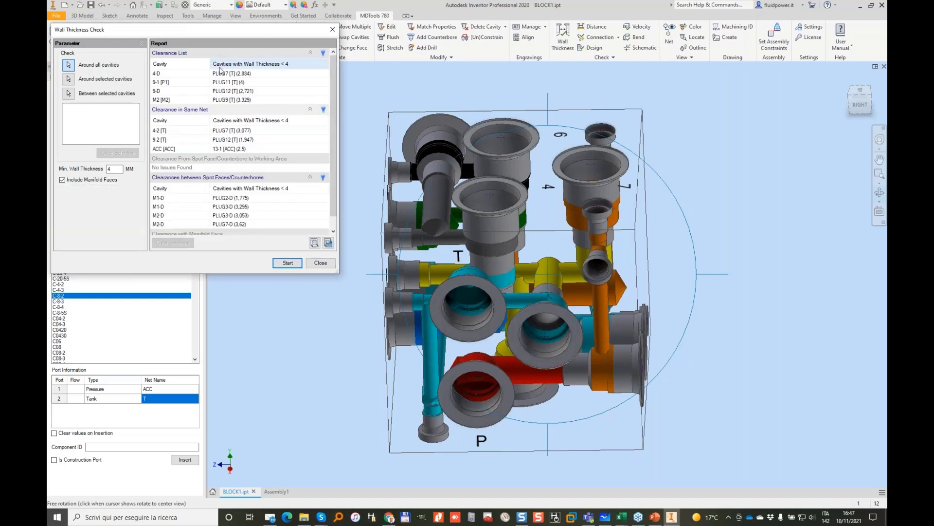
Examine the reported clearance between cavity 4-D and PLUG7 in the model and end the wall thickness check.
{"action": "left_click", "coordinate": [254, 73]}
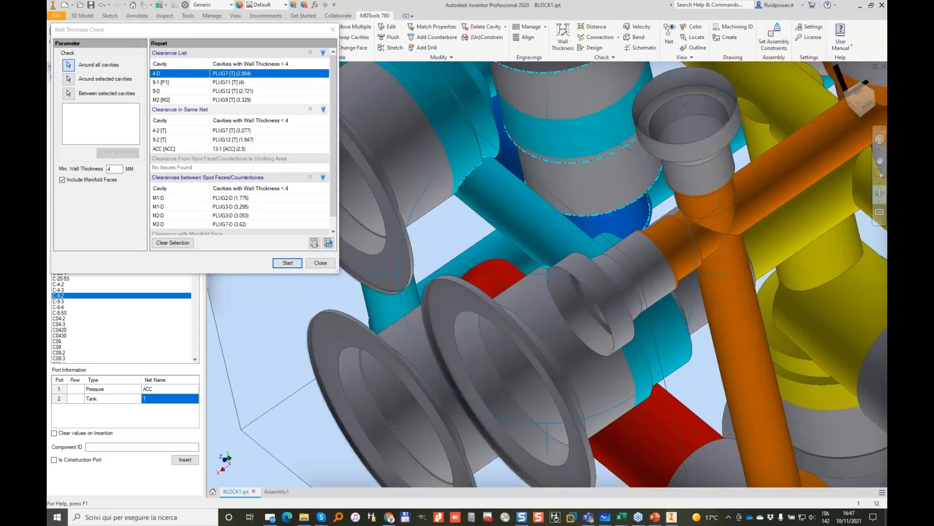
{"action": "mouse_move", "coordinate": [530, 140]}
{"action": "left_mouse_down"}
{"action": "mouse_move", "coordinate": [495, 166]}
{"action": "mouse_move", "coordinate": [512, 152]}
{"action": "left_mouse_up"}
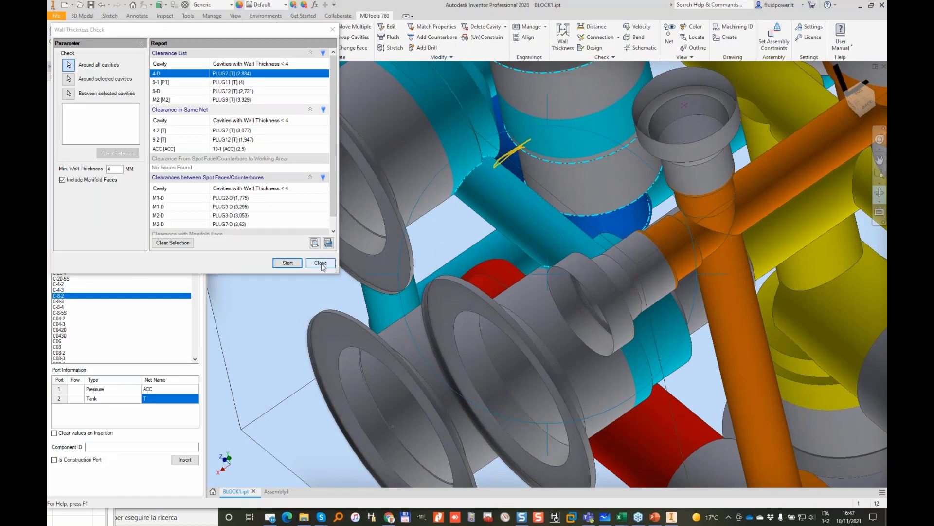
{"action": "left_click", "coordinate": [321, 263]}
Set the MDTools design check display to Remove Color from Unselected Cavities and apply the settings.
{"action": "left_click", "coordinate": [810, 28]}
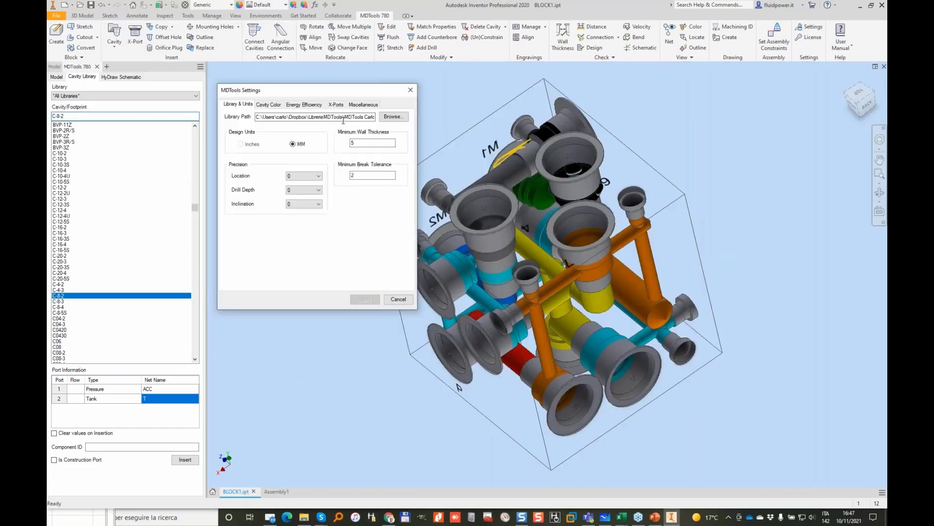
{"action": "left_click", "coordinate": [366, 104]}
{"action": "left_click", "coordinate": [318, 203]}
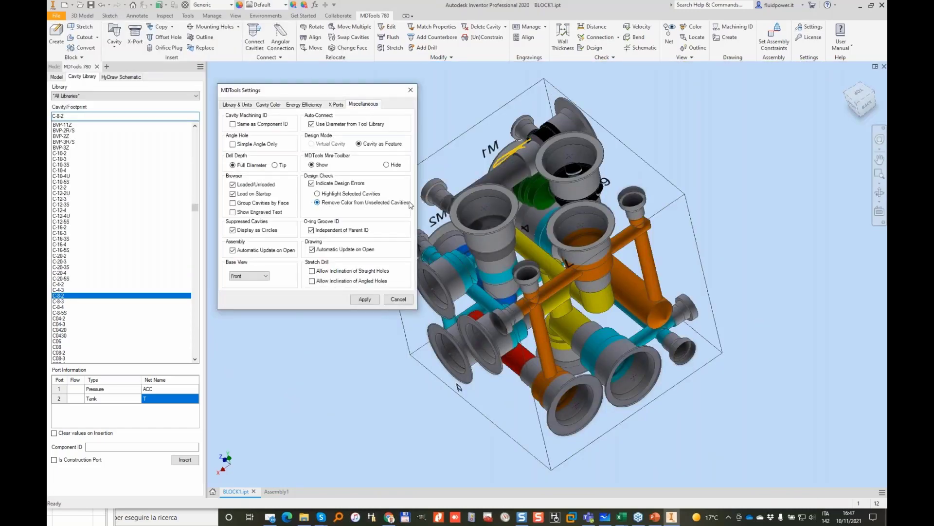
{"action": "left_click", "coordinate": [370, 299]}
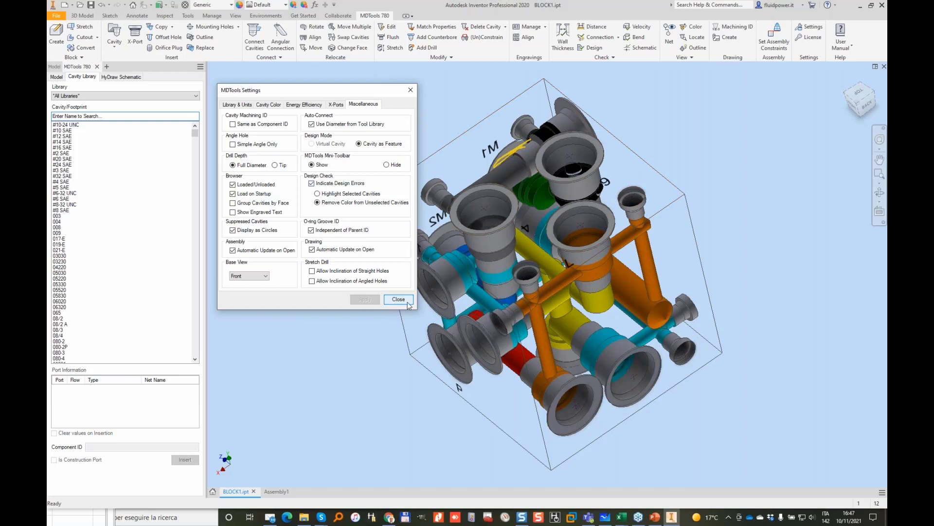
{"action": "left_click", "coordinate": [398, 299]}
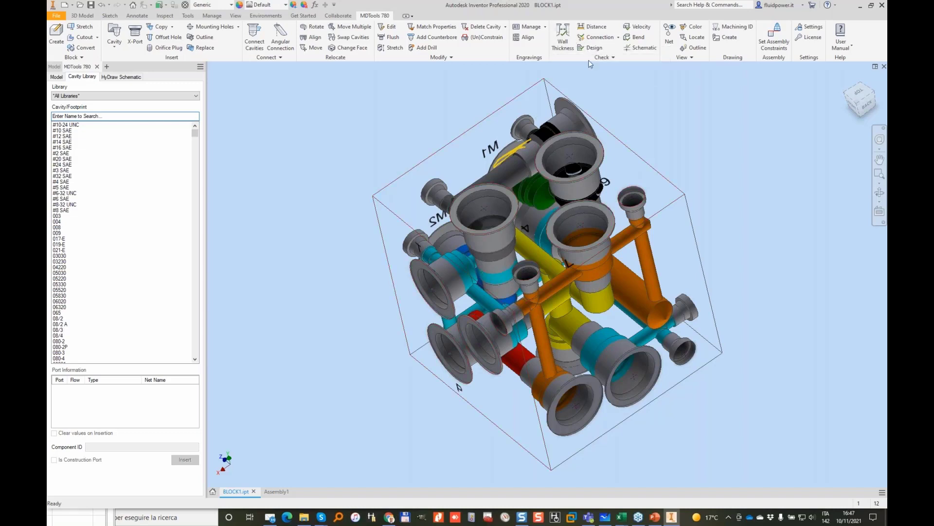
Run the wall thickness check around all cavities with a 5 mm minimum and examine the 4-D to PLUG7 clearance.
{"action": "left_click", "coordinate": [563, 43]}
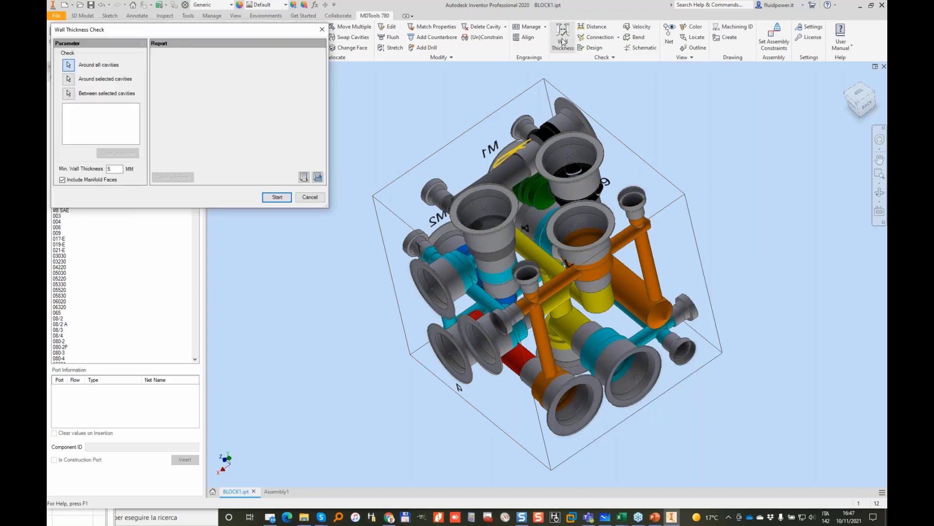
{"action": "left_click", "coordinate": [287, 197]}
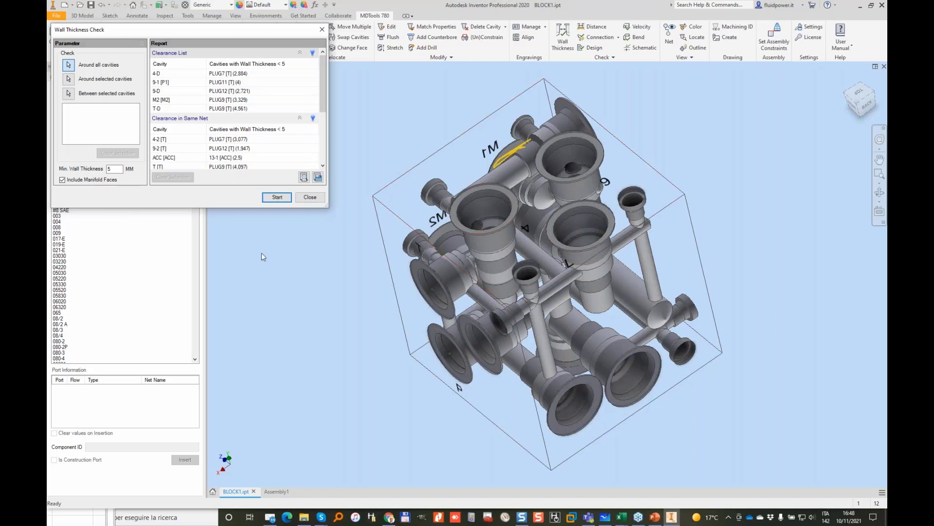
{"action": "left_click", "coordinate": [249, 74]}
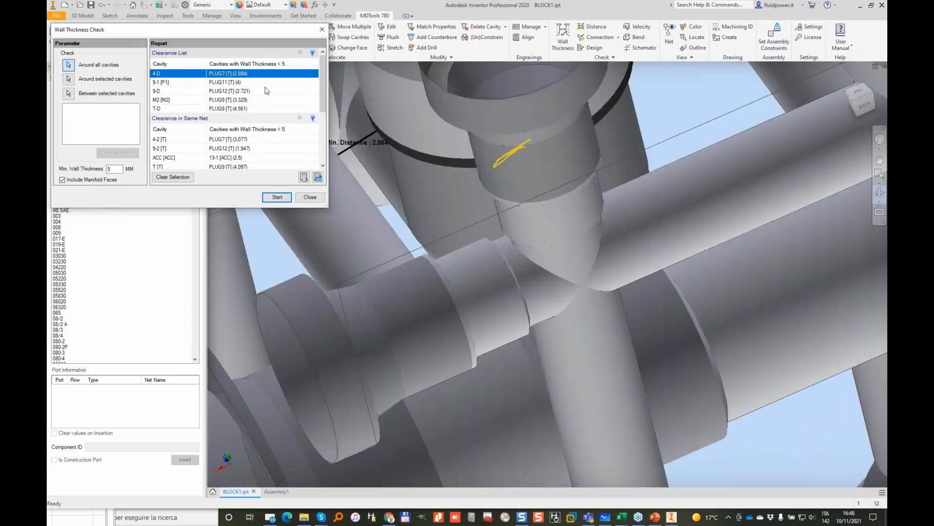
{"action": "key", "text": "F4"}
{"action": "key", "text": "F6"}
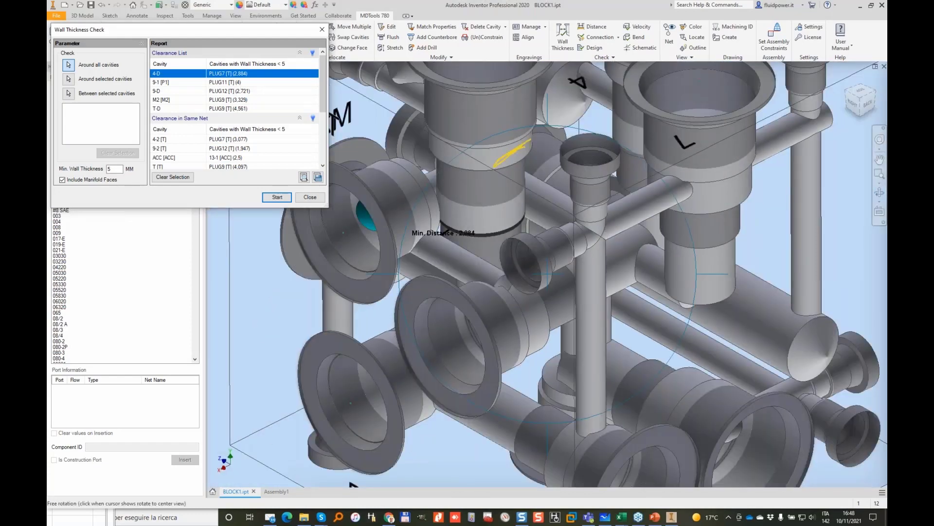
Examine the clearances of 9-1 to PLUG11, 9-D to PLUG12, M2 to PLUG9 and T-D to PLUG9 in the model.
{"action": "left_click", "coordinate": [224, 82]}
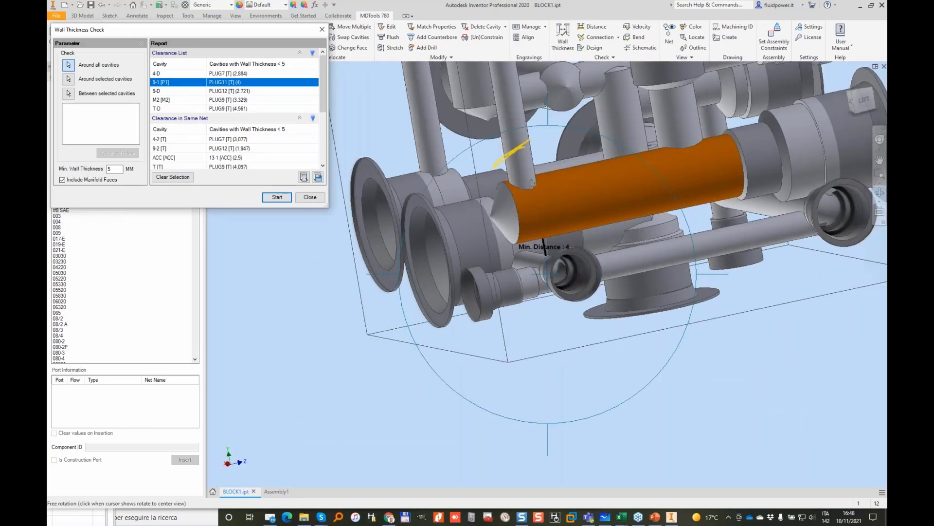
{"action": "left_click", "coordinate": [256, 91]}
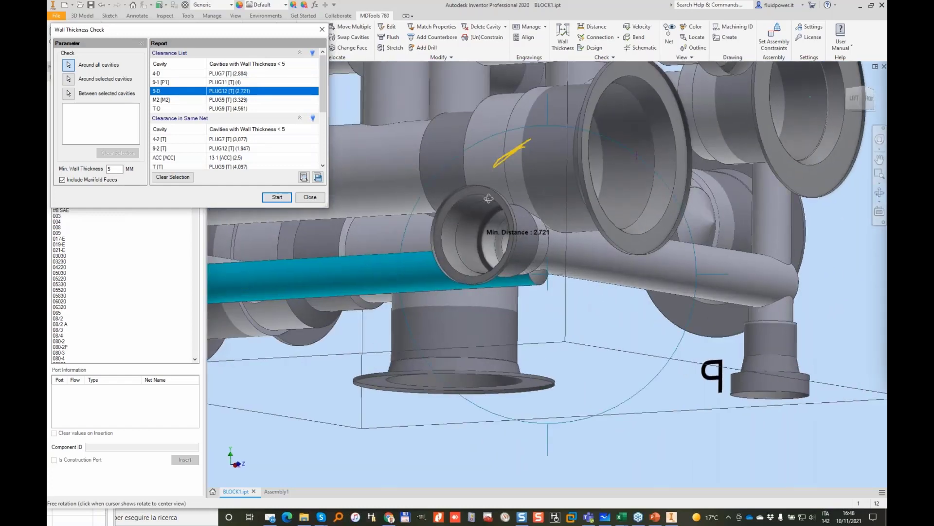
{"action": "left_click_drag", "start_coordinate": [562, 205], "coordinate": [537, 230]}
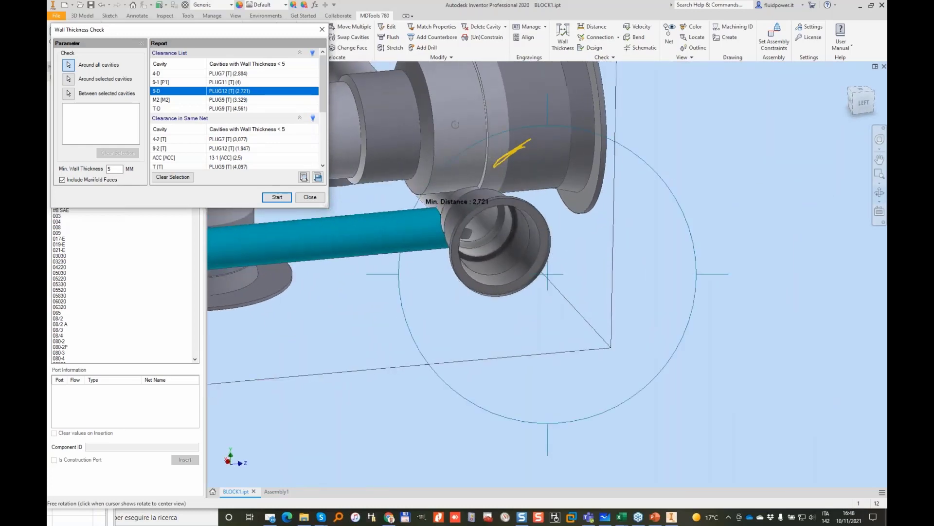
{"action": "left_click", "coordinate": [238, 100]}
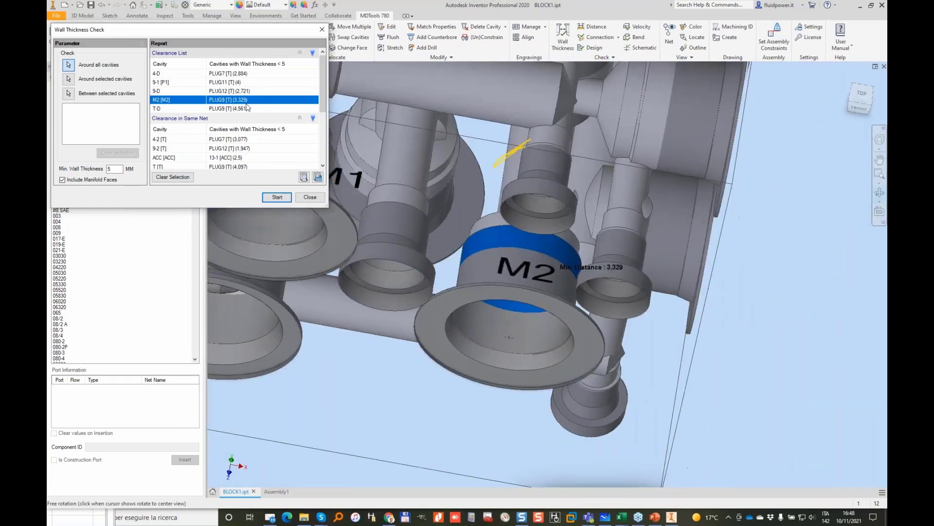
{"action": "middle_click_drag", "start_coordinate": [516, 292], "coordinate": [581, 215], "text": "shift"}
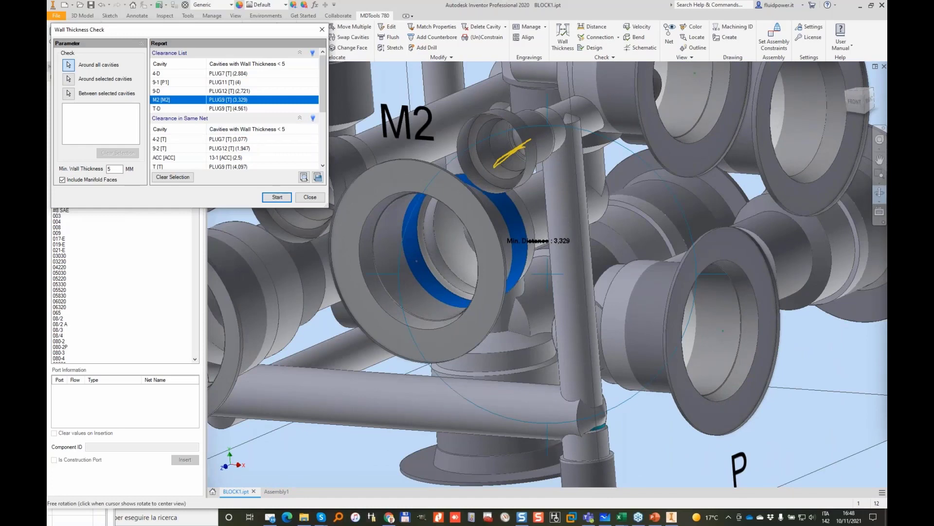
{"action": "left_click", "coordinate": [270, 108]}
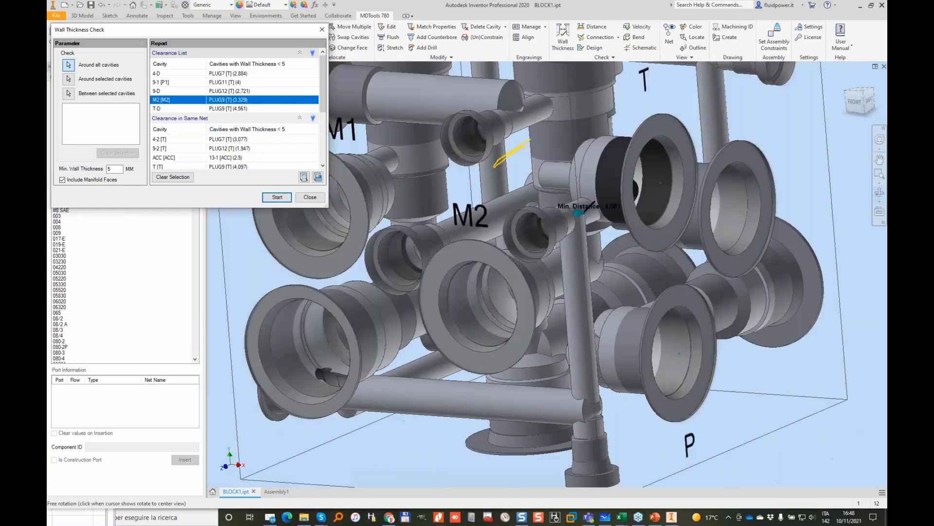